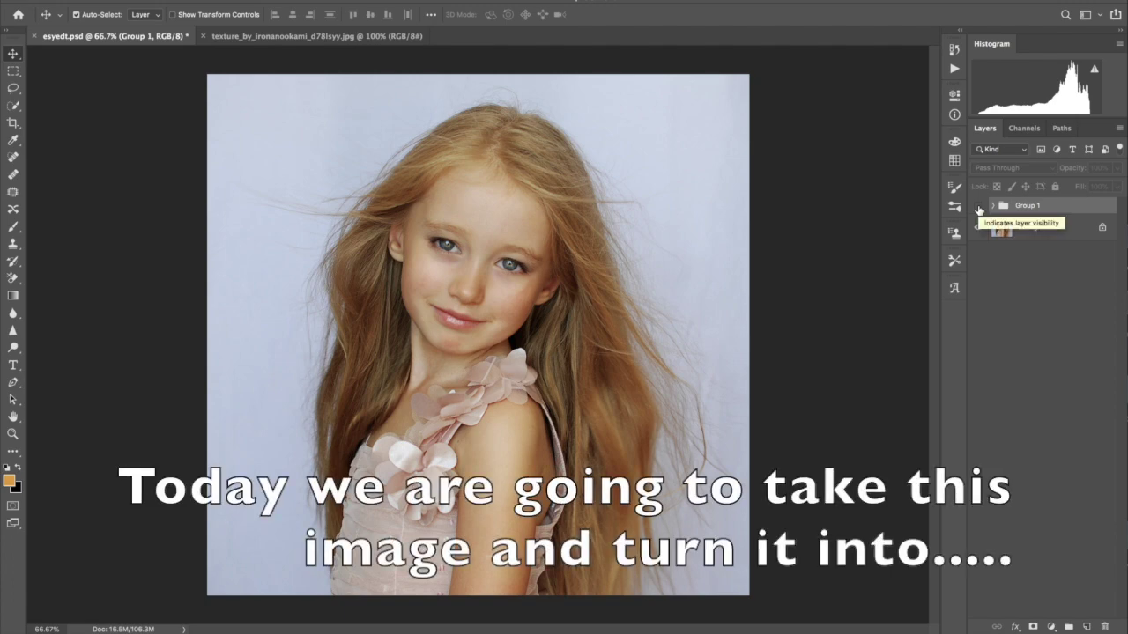
# - Preview Group 1's finished edit, delete the group, and duplicate the Background layer
pyautogui.click(978, 208)
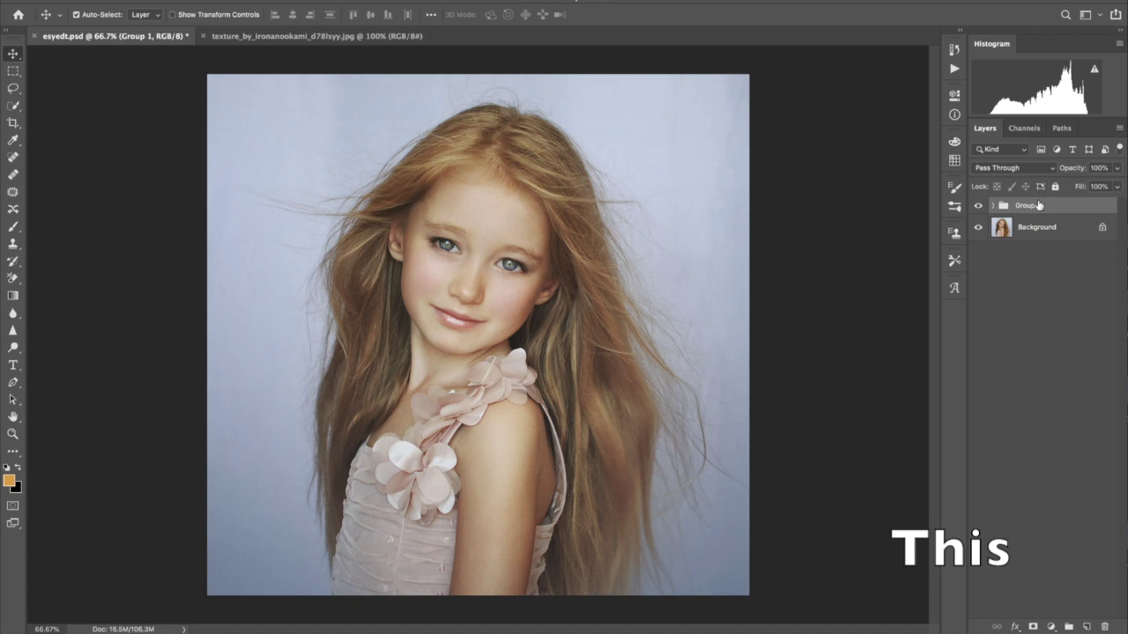
pyautogui.moveTo(1039, 205); pyautogui.dragTo(1102, 627)
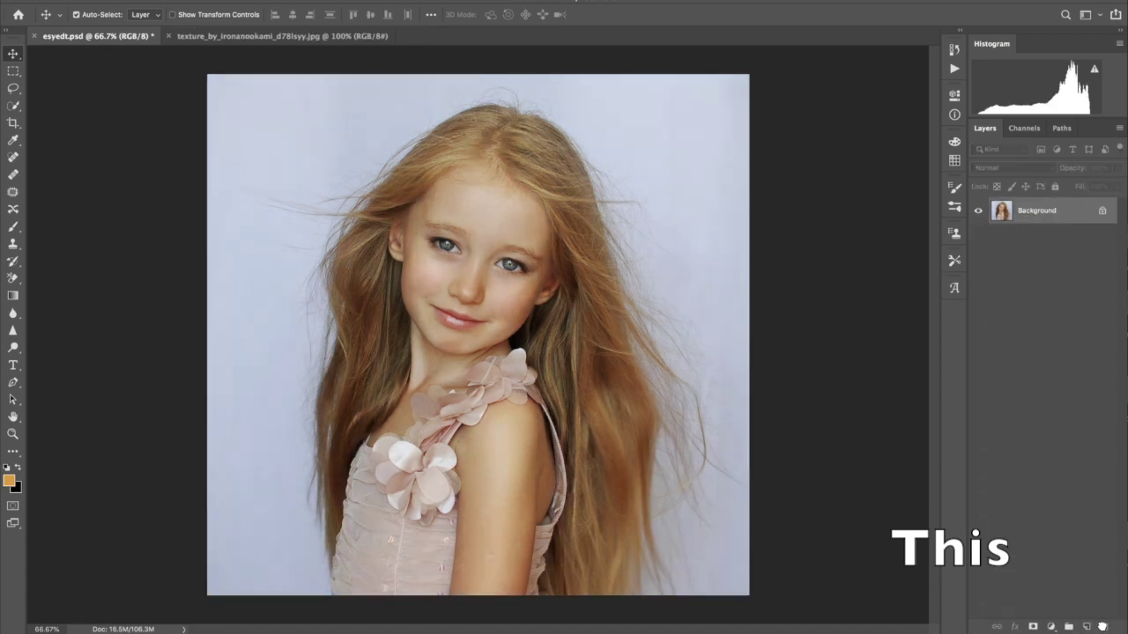
pyautogui.moveTo(1038, 212); pyautogui.dragTo(1087, 623)
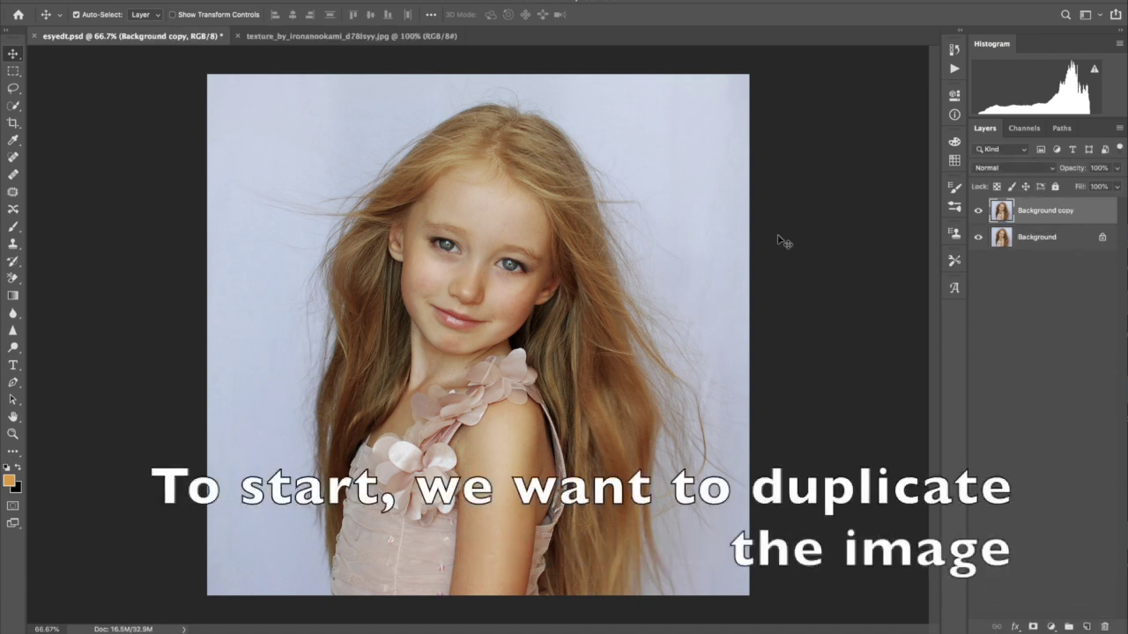
# - Patch away blemishes on the right cheek and beside the lips at 200% zoom
pyautogui.click(13, 192)
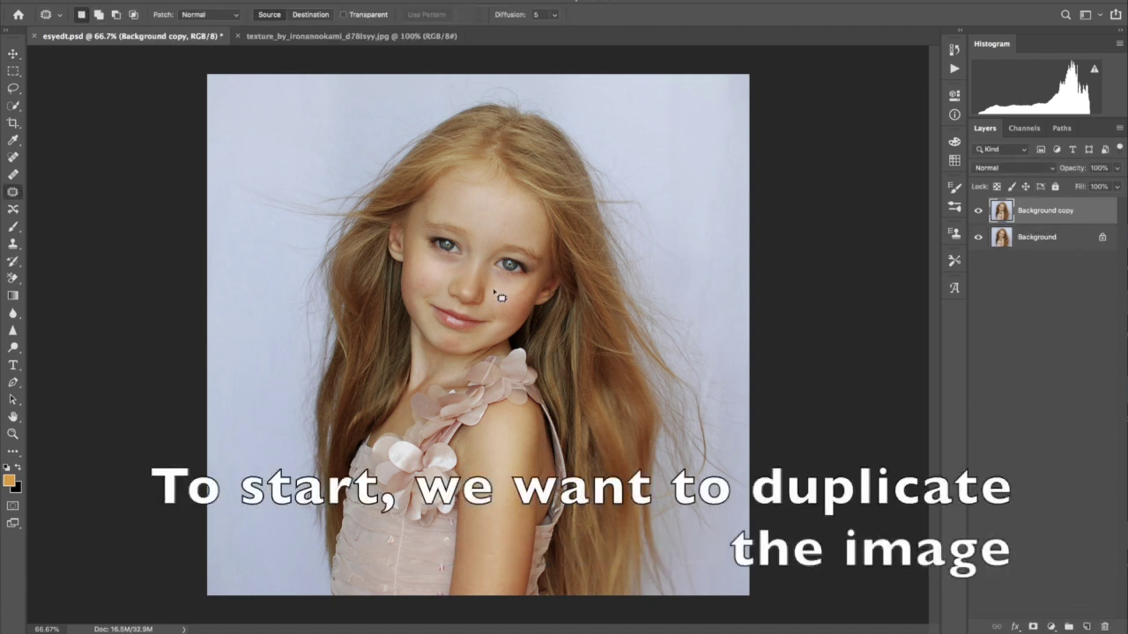
pyautogui.hotkey('ctrl', '+')
pyautogui.hotkey('ctrl', '+')
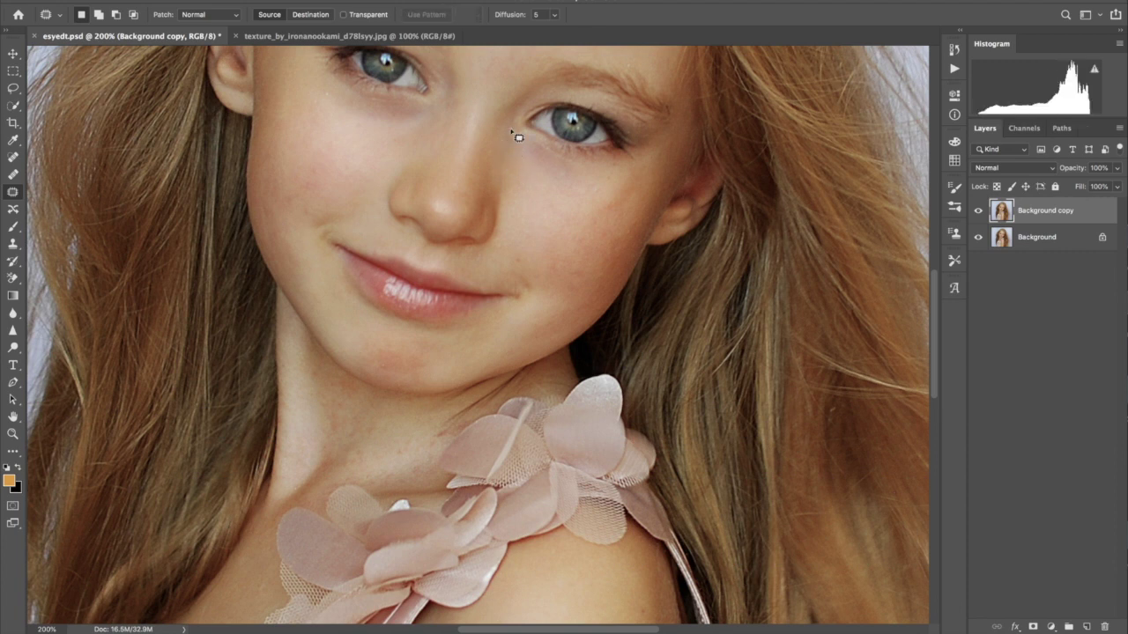
pyautogui.moveTo(560, 170); pyautogui.dragTo(622, 198)
pyautogui.hotkey('ctrl', 'd')
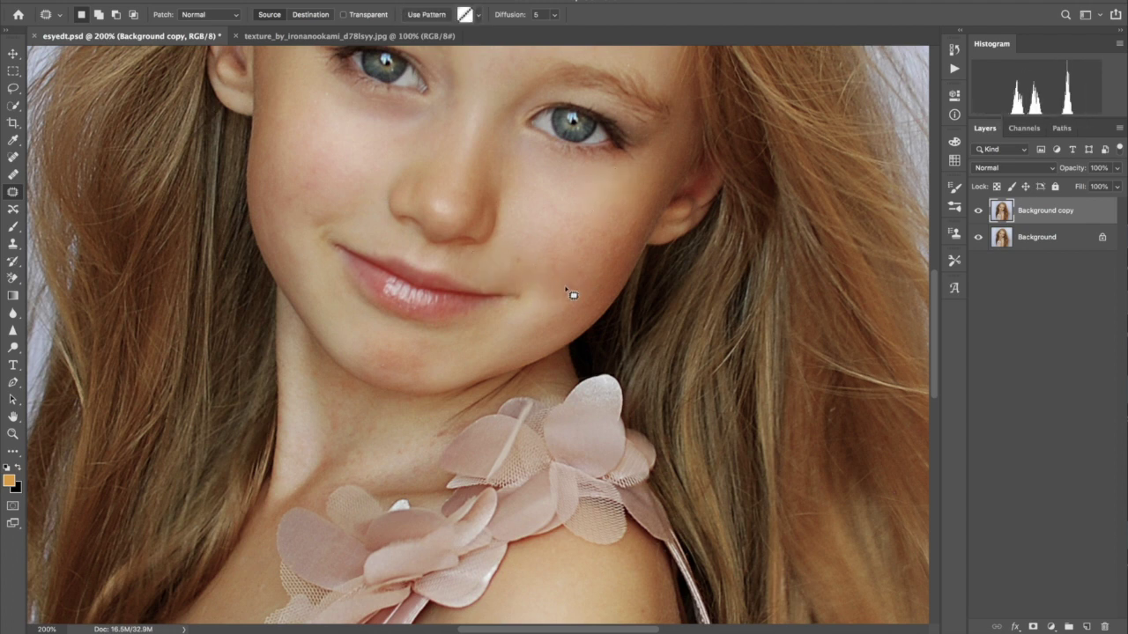
pyautogui.moveTo(592, 271); pyautogui.dragTo(629, 231)
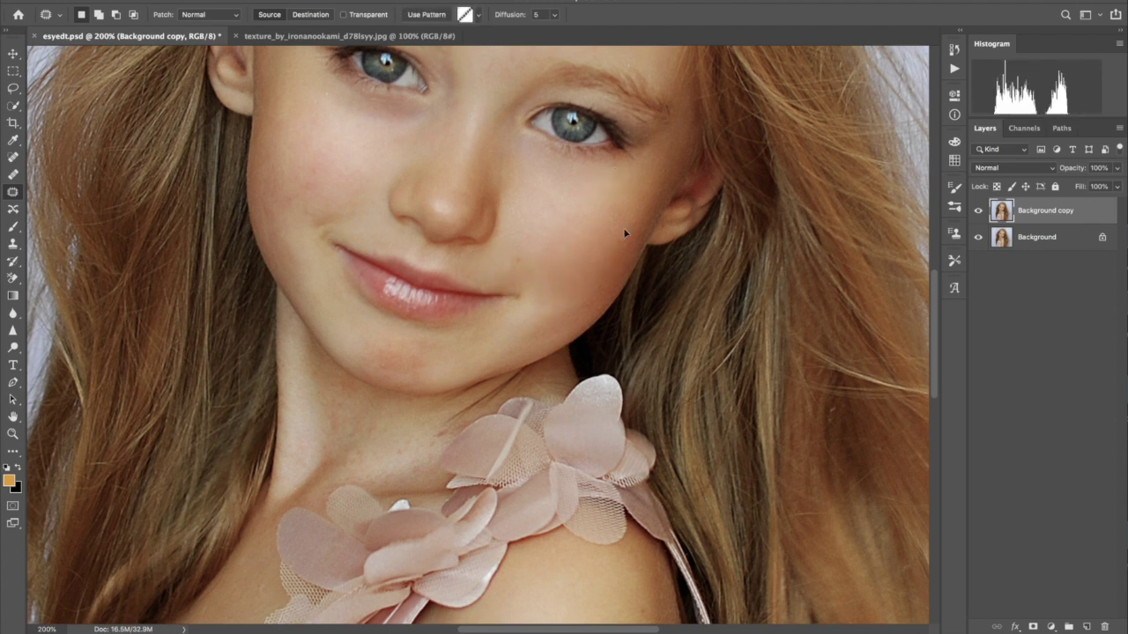
pyautogui.hotkey('ctrl', 'd')
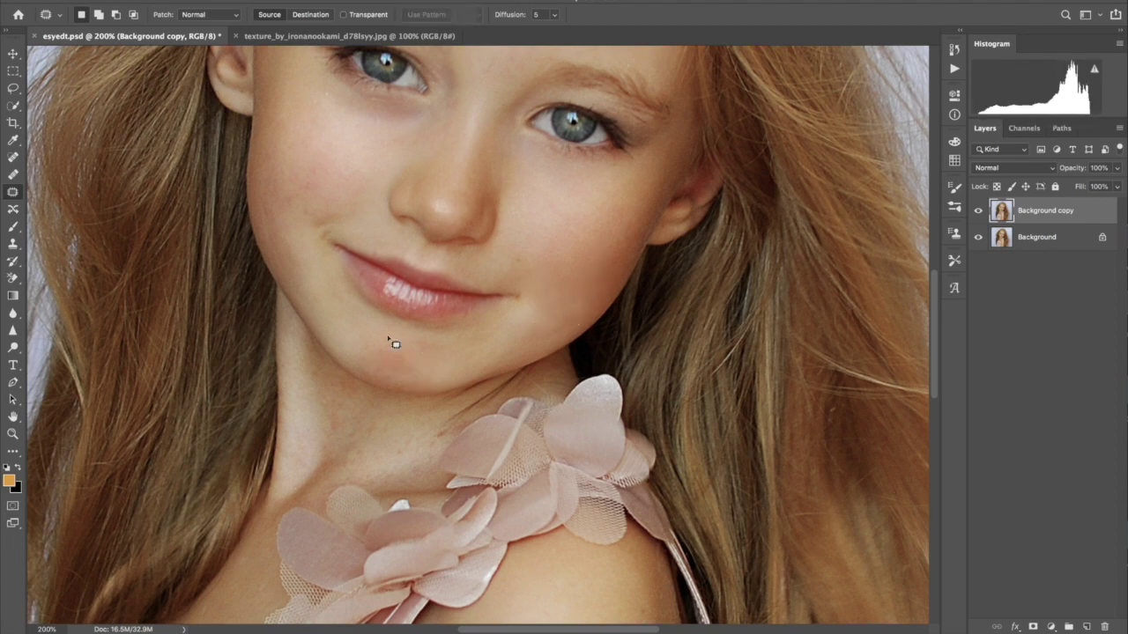
pyautogui.moveTo(352, 308); pyautogui.dragTo(407, 364)
pyautogui.hotkey('ctrl', 'd')
# - Patch spots below the left eye, on the left and lower cheek, forehead and neck
pyautogui.scroll(3, 524, 219)
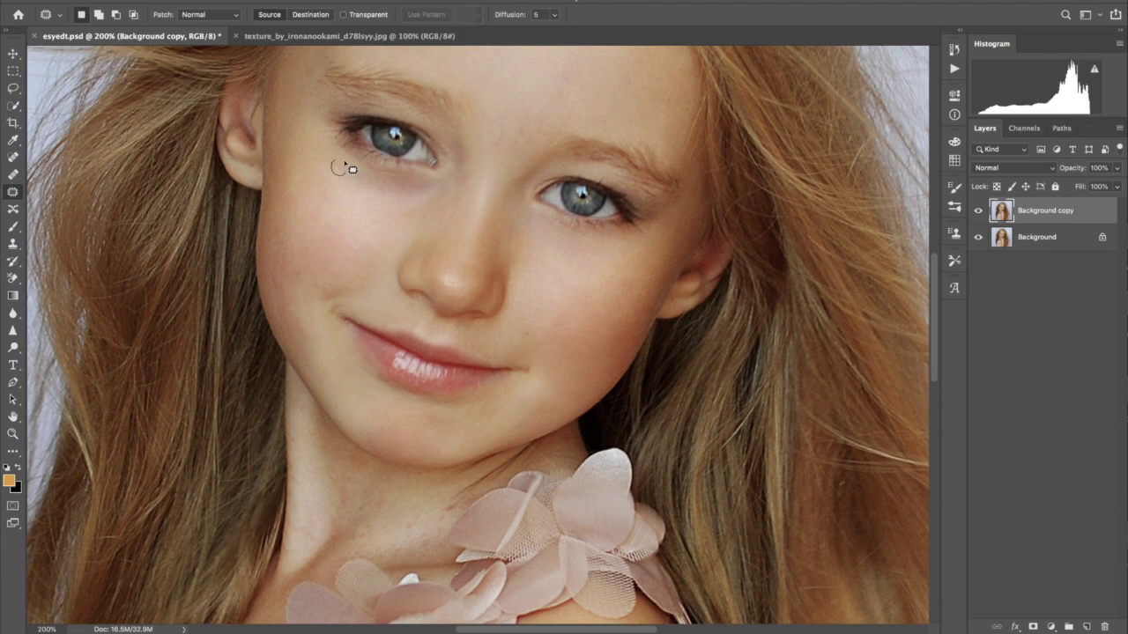
pyautogui.moveTo(394, 205); pyautogui.dragTo(435, 201)
pyautogui.moveTo(291, 172)
pyautogui.mouseDown()
pyautogui.moveTo(327, 214)
pyautogui.moveTo(299, 203)
pyautogui.moveTo(273, 271)
pyautogui.mouseUp()
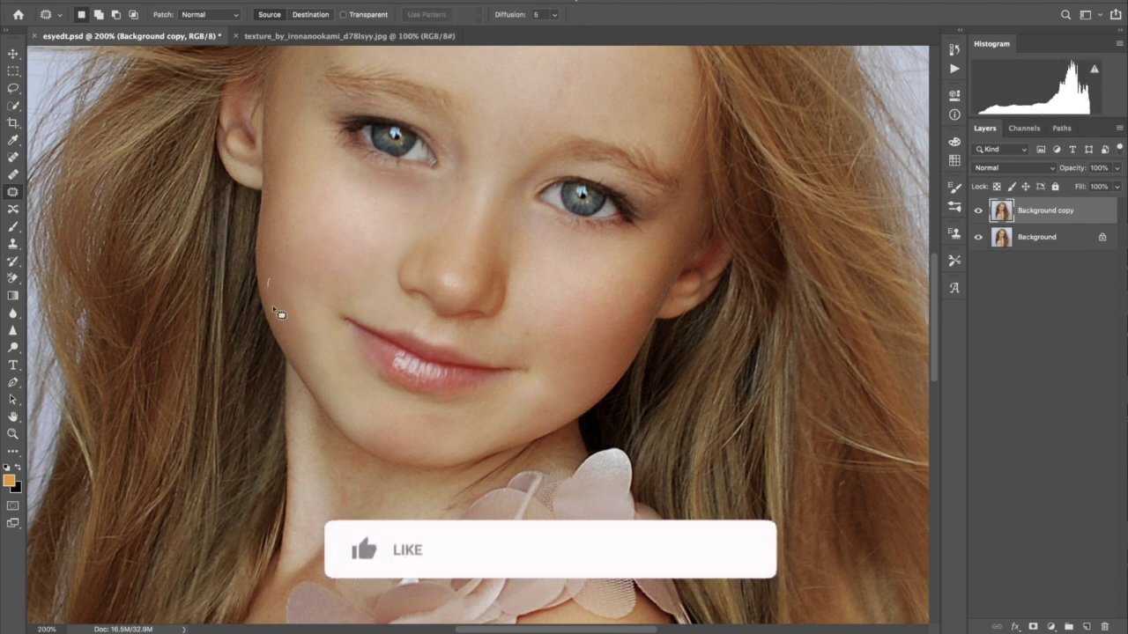
pyautogui.moveTo(326, 467); pyautogui.dragTo(336, 492)
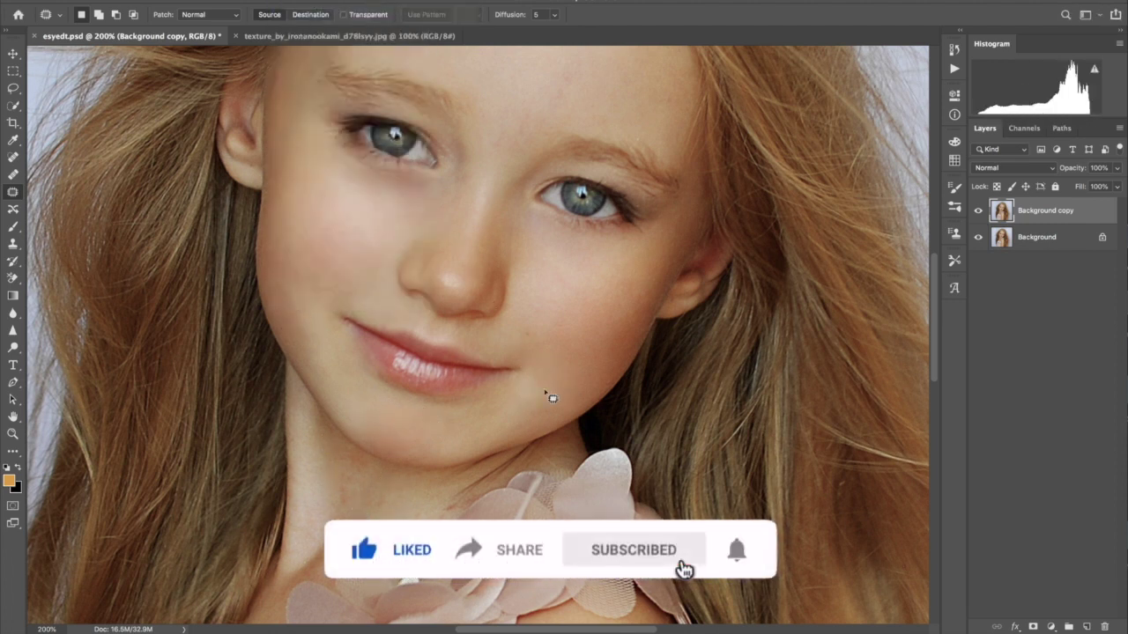
pyautogui.scroll(5, 458, 336)
pyautogui.moveTo(656, 308); pyautogui.dragTo(667, 322)
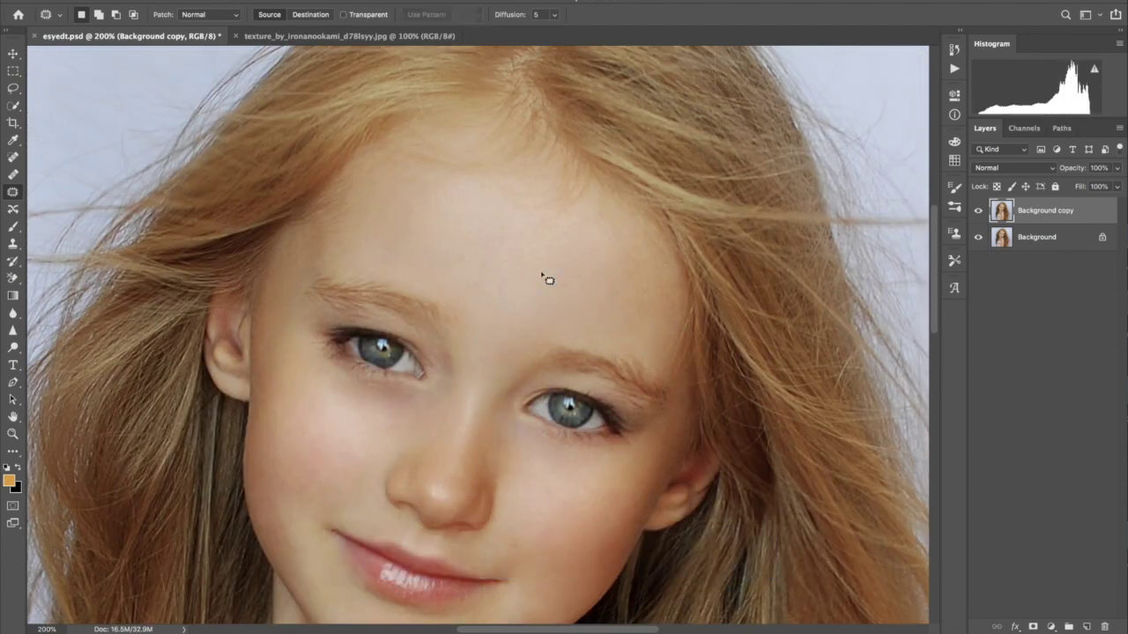
pyautogui.scroll(-4, 516, 235)
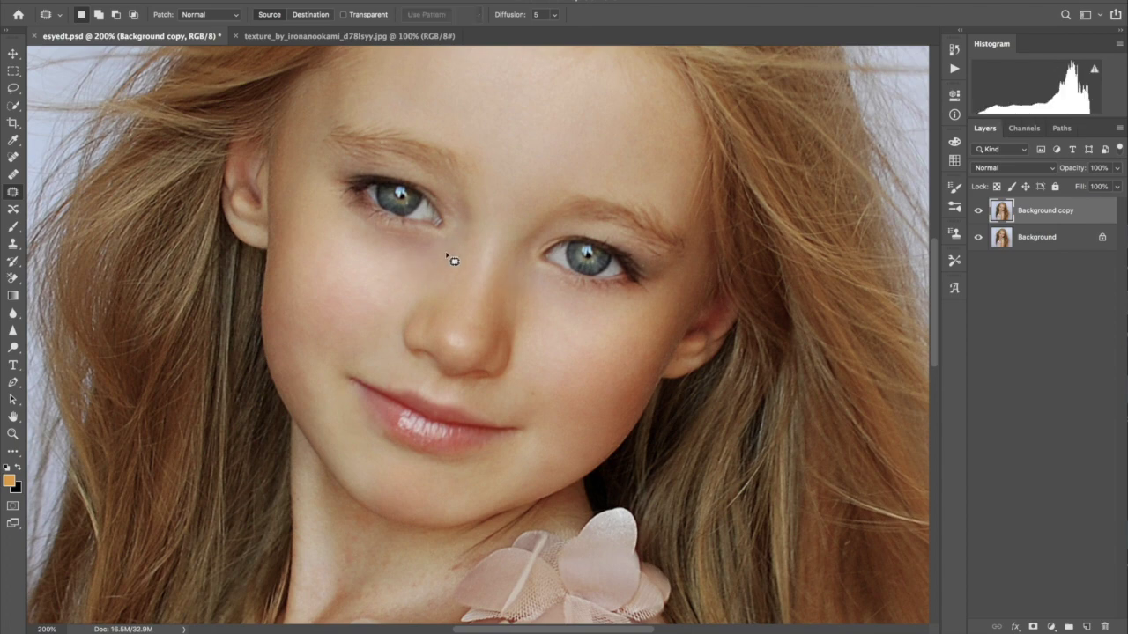
pyautogui.scroll(-5, 516, 297)
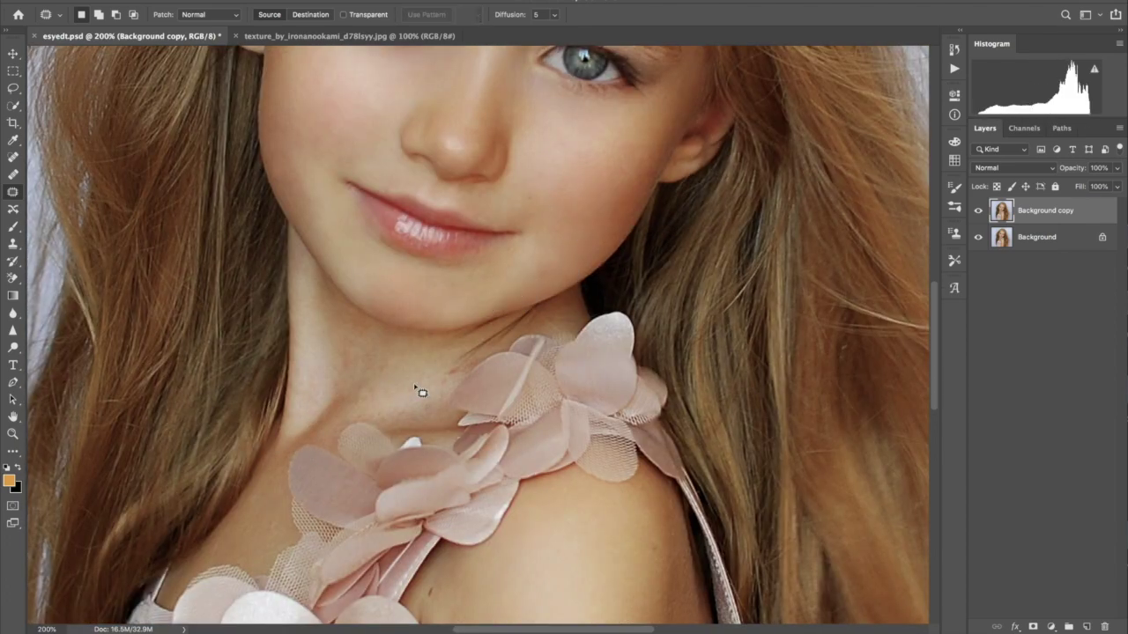
pyautogui.moveTo(344, 350)
pyautogui.mouseDown()
pyautogui.moveTo(335, 370)
pyautogui.moveTo(385, 347)
pyautogui.mouseUp()
pyautogui.hotkey('ctrl', 'd')
# - Patch the spots and marks along the upper arm
pyautogui.scroll(-10, 370, 352)
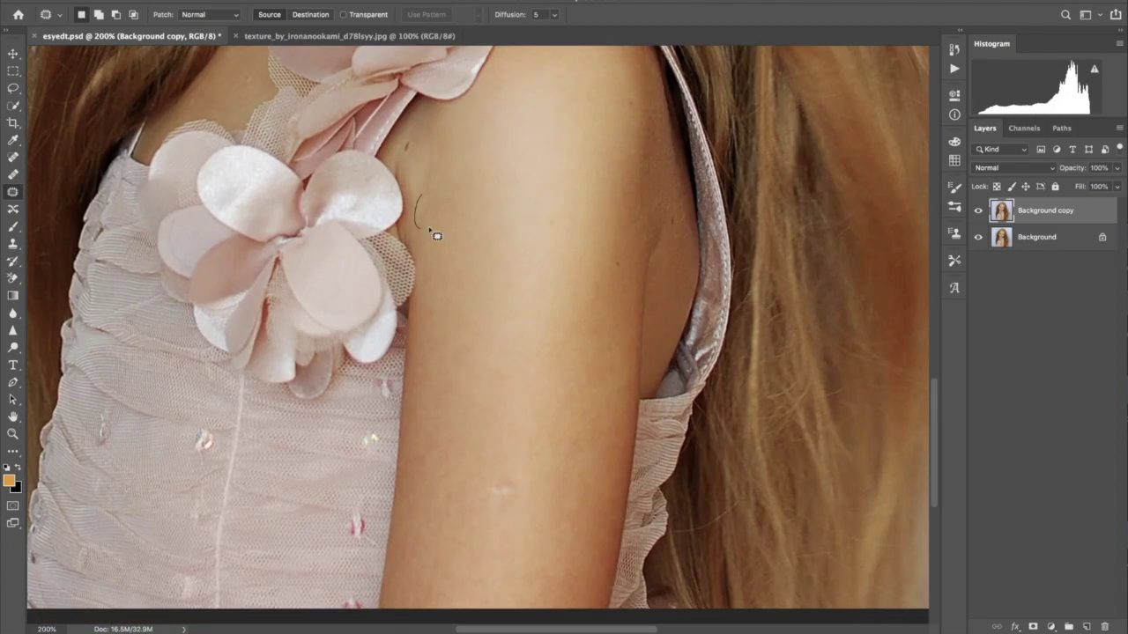
pyautogui.moveTo(506, 471); pyautogui.dragTo(585, 521)
pyautogui.click(569, 529)
pyautogui.scroll(-5, 514, 526)
pyautogui.moveTo(423, 348)
pyautogui.mouseDown()
pyautogui.moveTo(433, 375)
pyautogui.moveTo(429, 340)
pyautogui.mouseUp()
pyautogui.moveTo(436, 209)
pyautogui.mouseDown()
pyautogui.moveTo(426, 236)
pyautogui.moveTo(432, 171)
pyautogui.mouseUp()
pyautogui.scroll(5, 421, 360)
pyautogui.moveTo(446, 291); pyautogui.dragTo(496, 381)
pyautogui.moveTo(591, 256); pyautogui.dragTo(368, 276)
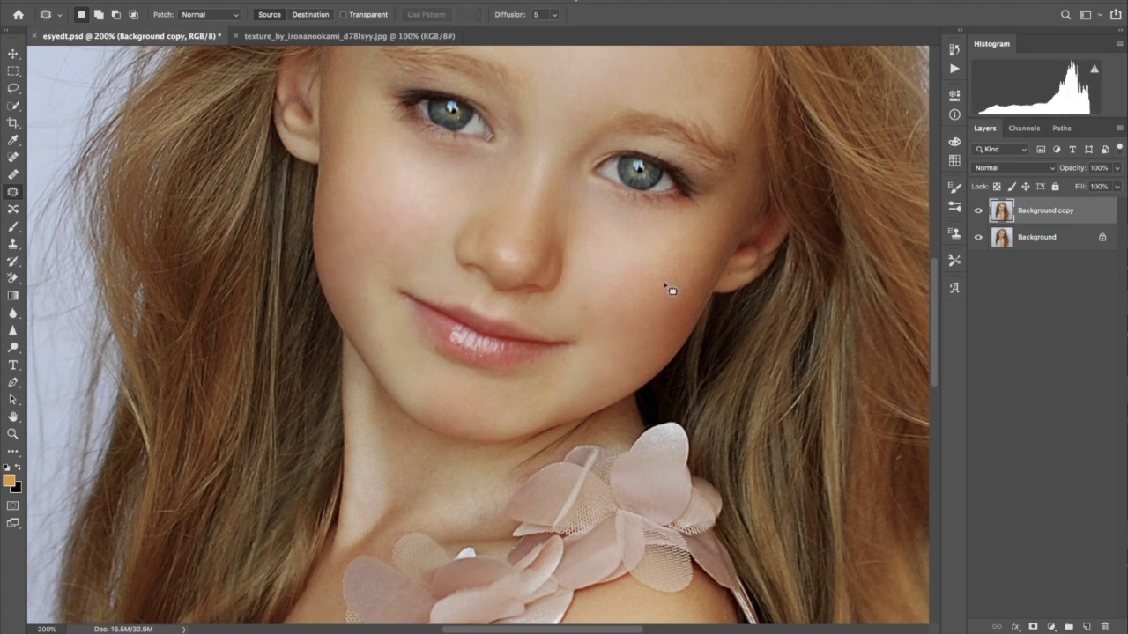
# - Patch remaining spots on the left cheek, chin and beside the mouth
pyautogui.scroll(-2, 476, 230)
pyautogui.hscroll(3, 476, 229)
pyautogui.moveTo(293, 212)
pyautogui.mouseDown()
pyautogui.moveTo(304, 231)
pyautogui.moveTo(373, 201)
pyautogui.mouseUp()
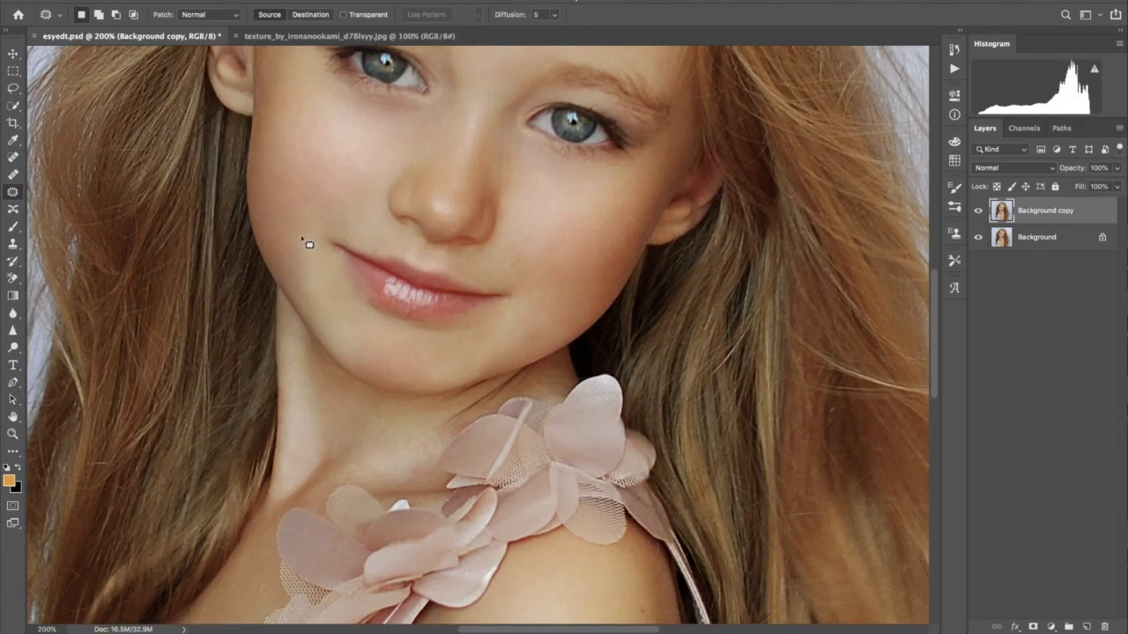
pyautogui.moveTo(531, 310); pyautogui.dragTo(536, 340)
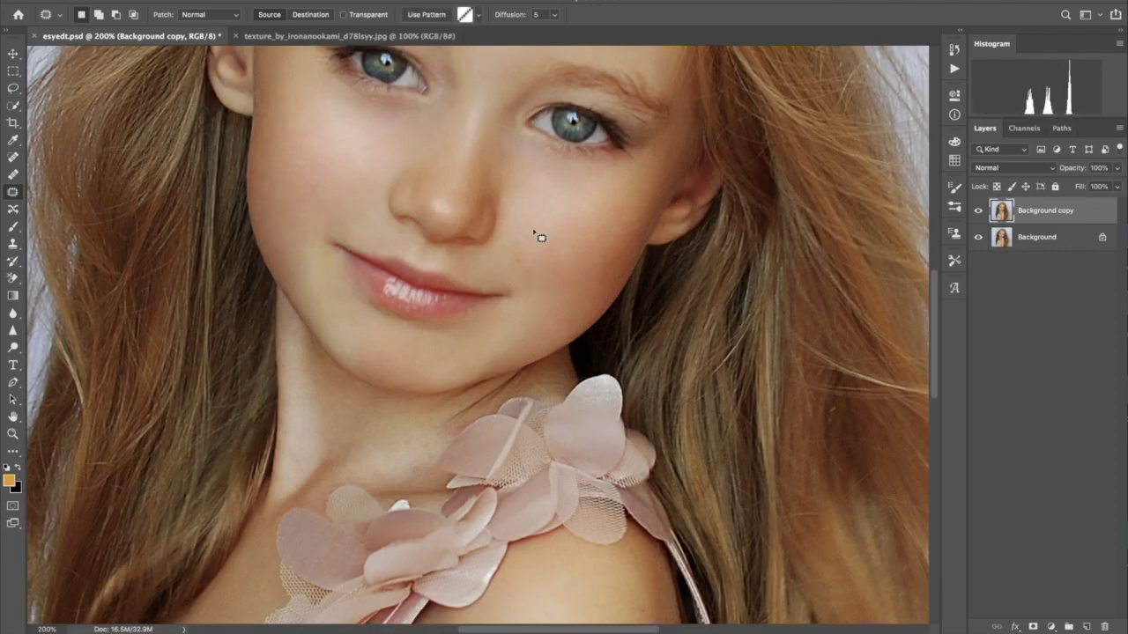
pyautogui.moveTo(520, 270); pyautogui.dragTo(525, 276)
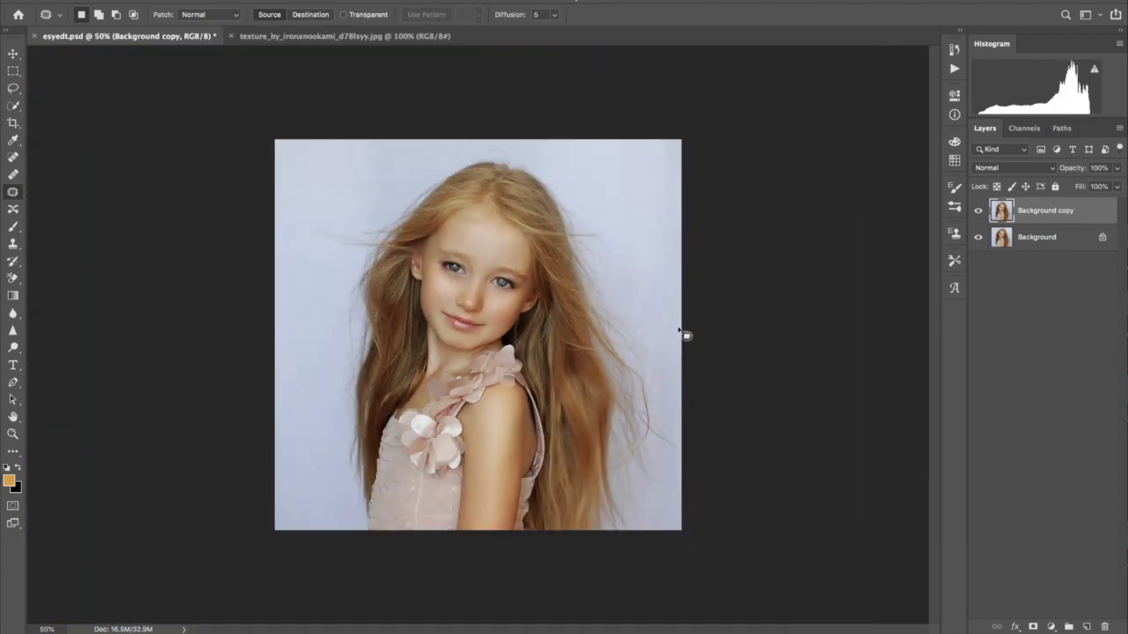
# - Compare the retouched copy against the original by toggling its visibility, then zoom in
pyautogui.click(978, 215)
pyautogui.click(978, 215)
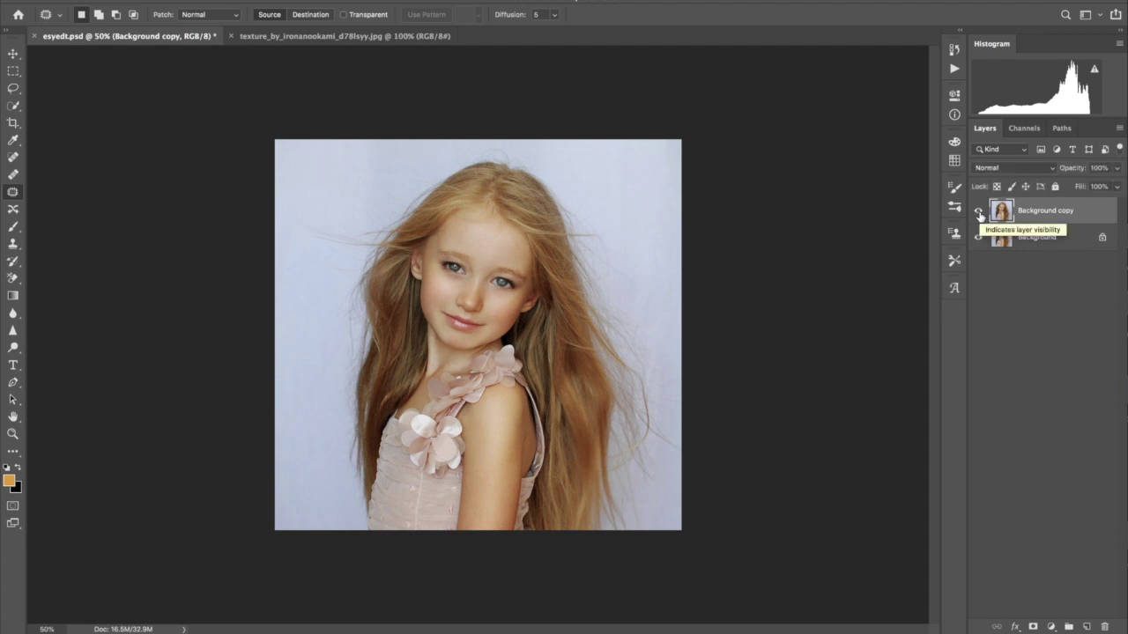
pyautogui.hotkey('ctrl', '+')
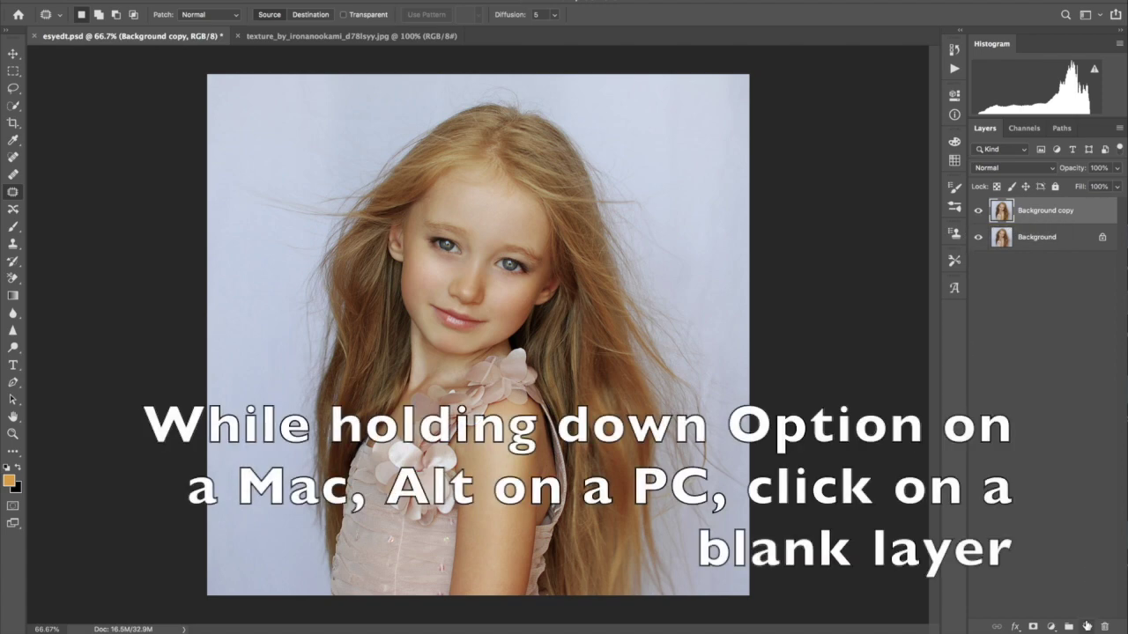
# - Create Layer 1 with a Gray label, Overlay mode, filled with 50% gray
pyautogui.keyDown('alt'); pyautogui.click(1087, 625); pyautogui.keyUp('alt')
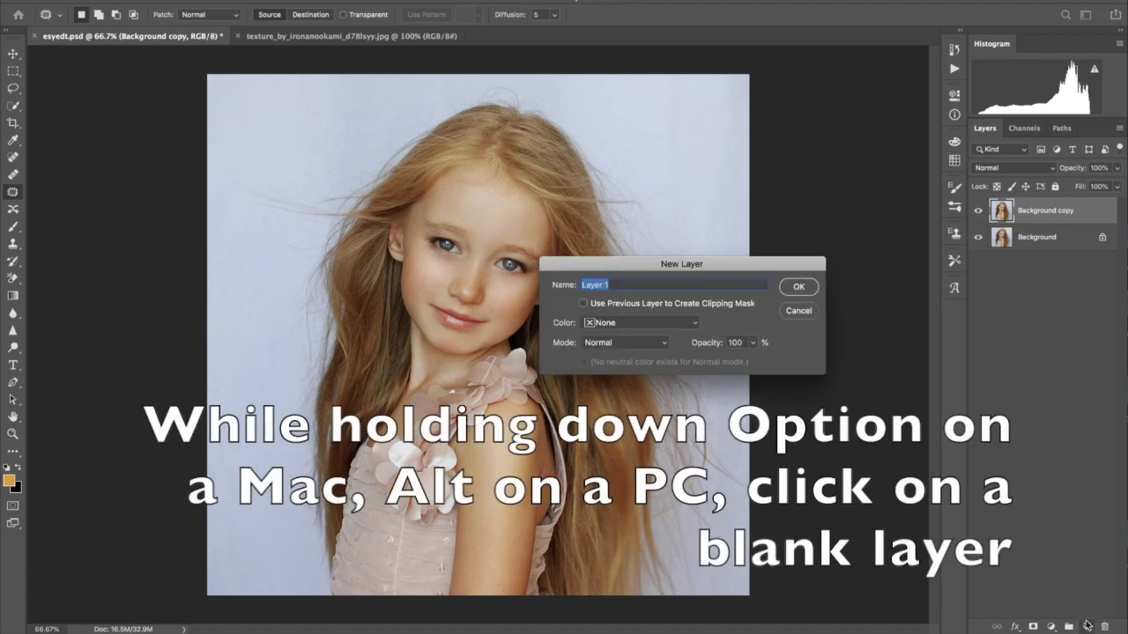
pyautogui.click(644, 323)
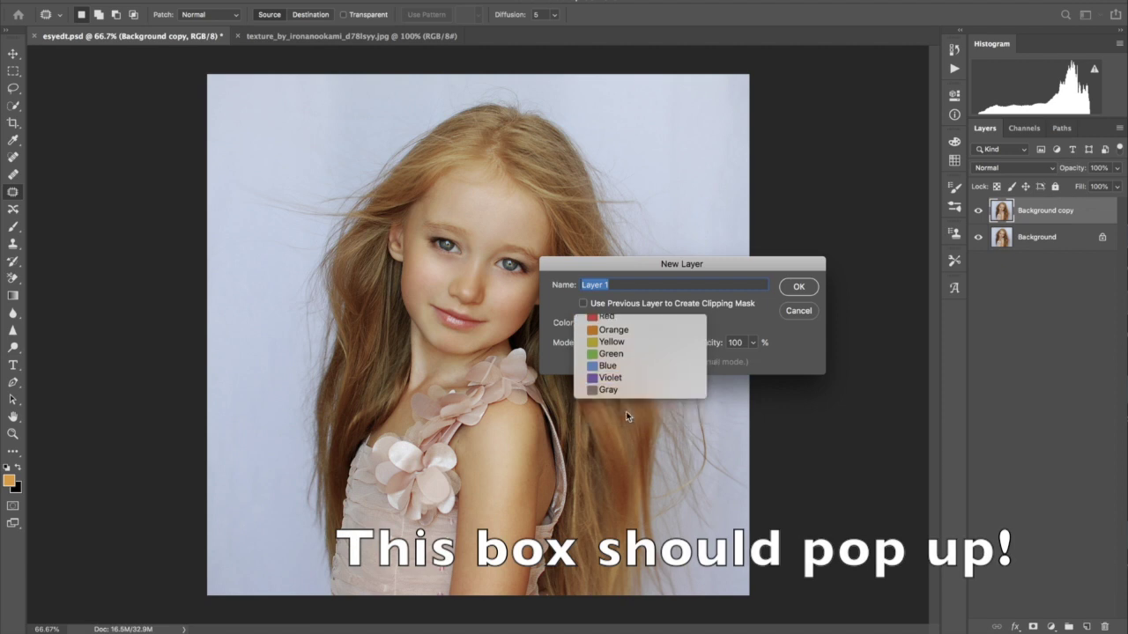
pyautogui.click(608, 390)
pyautogui.click(617, 342)
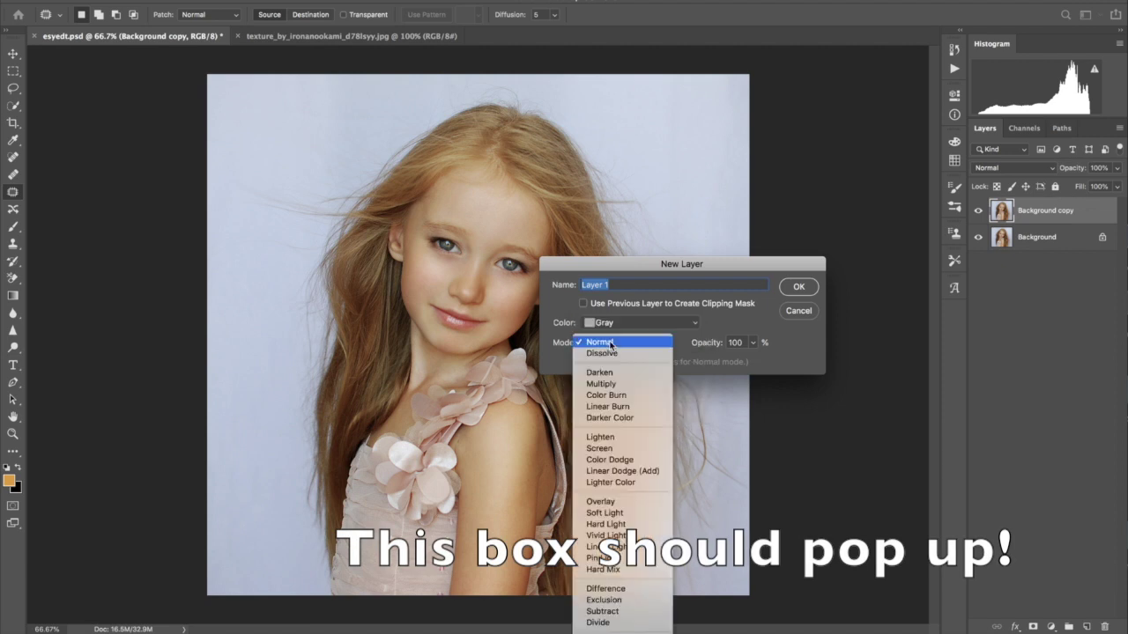
pyautogui.click(603, 502)
pyautogui.click(583, 362)
pyautogui.click(795, 288)
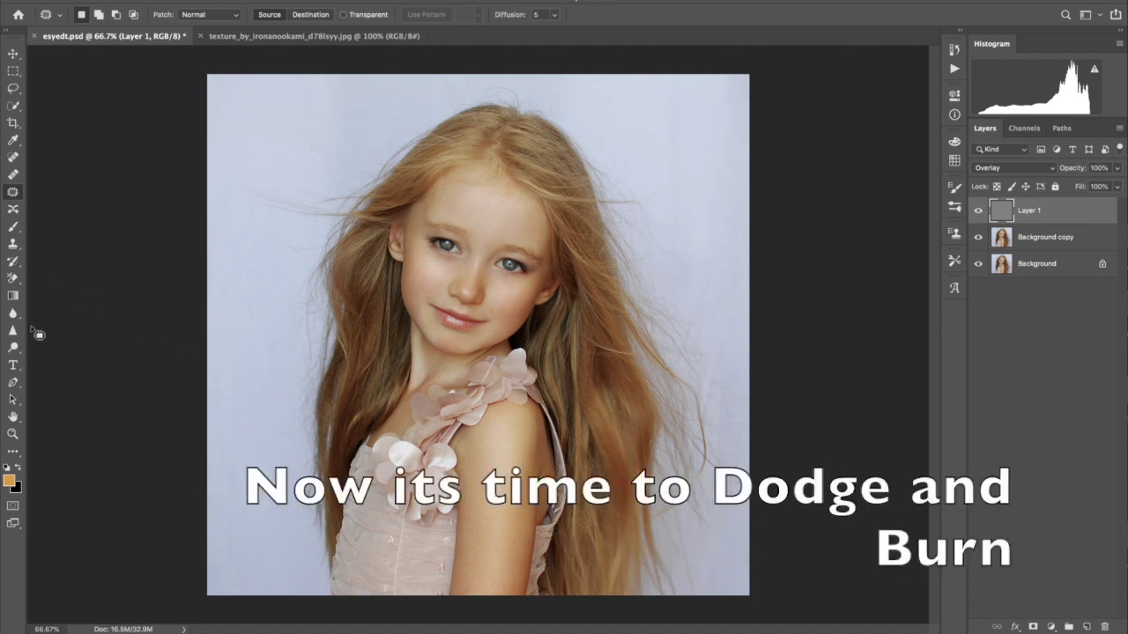
pyautogui.click(20, 353)
# - Burn shadows over the shoulder and dress on the gray Overlay layer with a smaller brush
pyautogui.rightClick(20, 353)
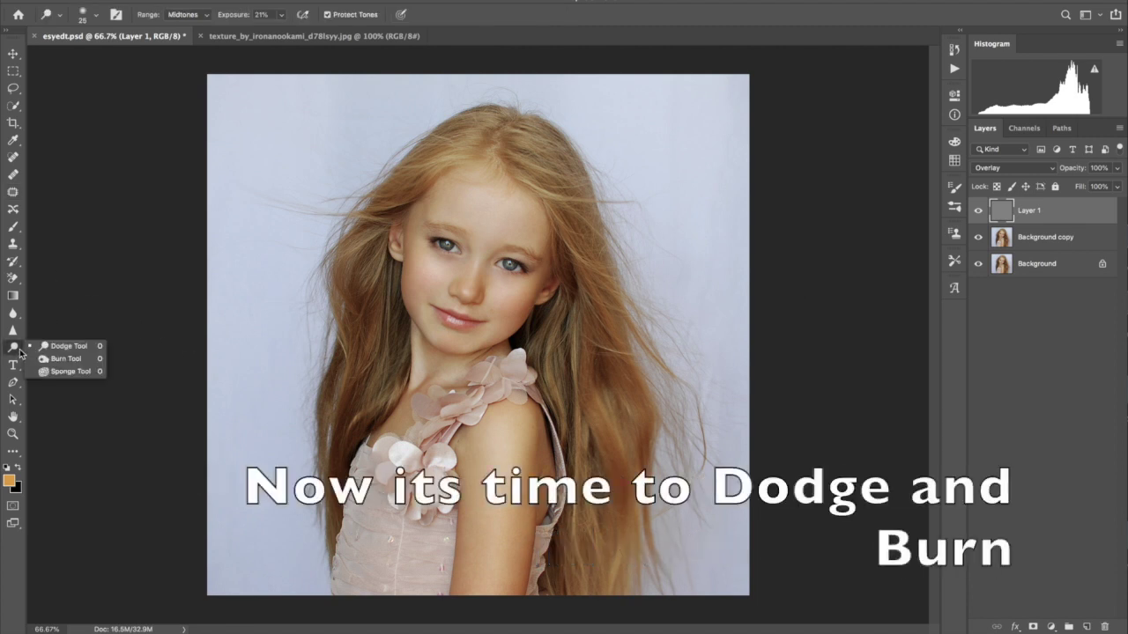
pyautogui.click(66, 359)
pyautogui.scroll(3, 464, 273)
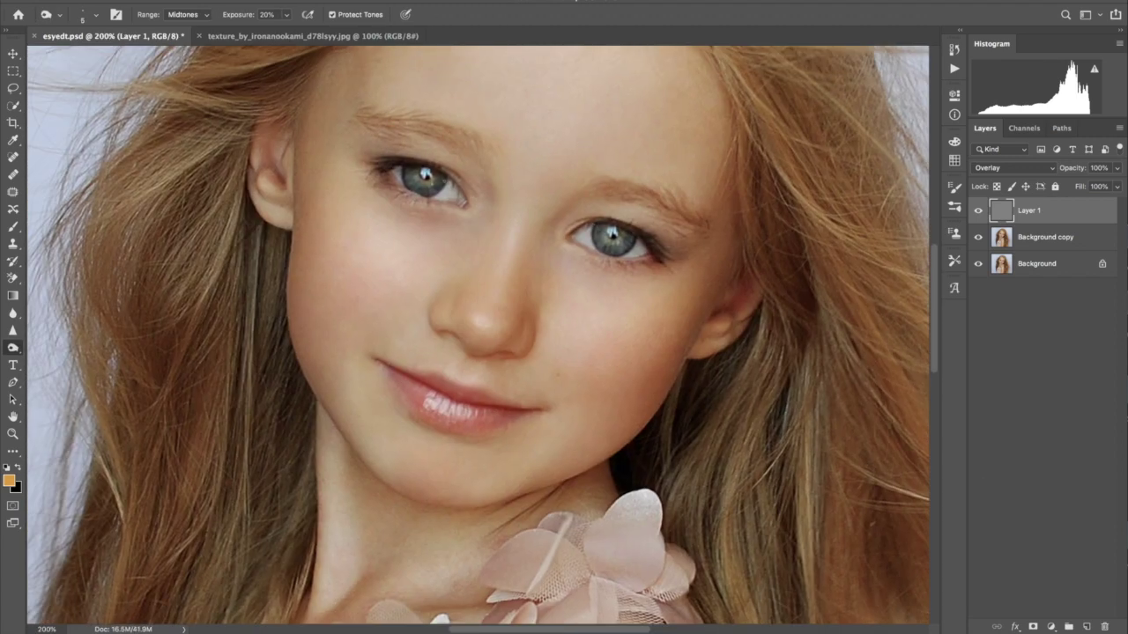
pyautogui.scroll(3, 617, 396)
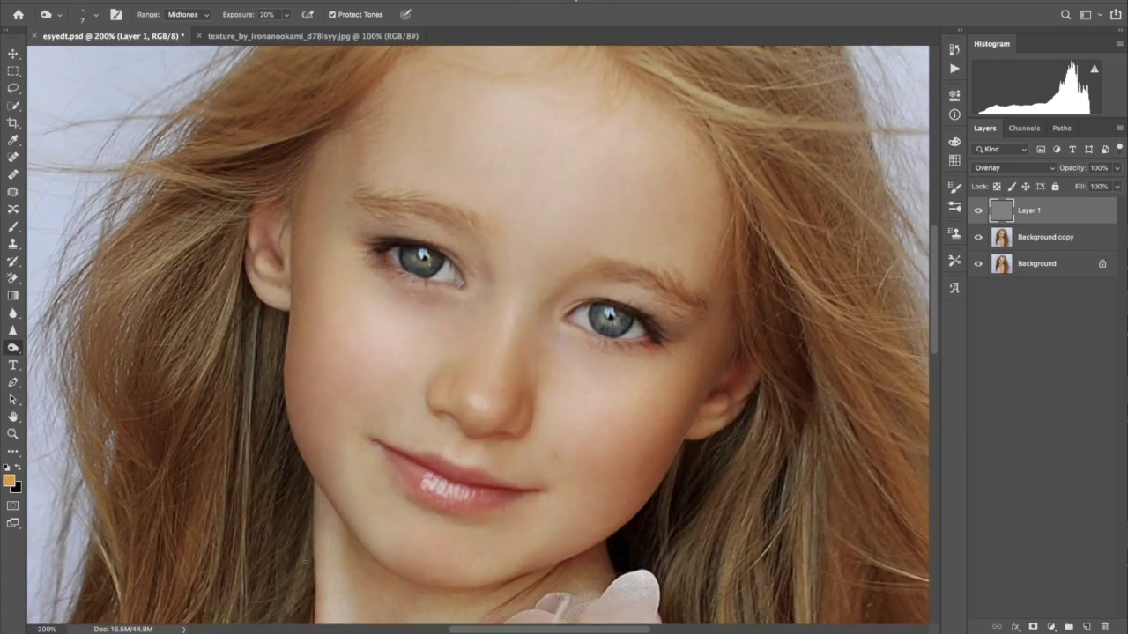
pyautogui.hotkey('ctrl', '-')
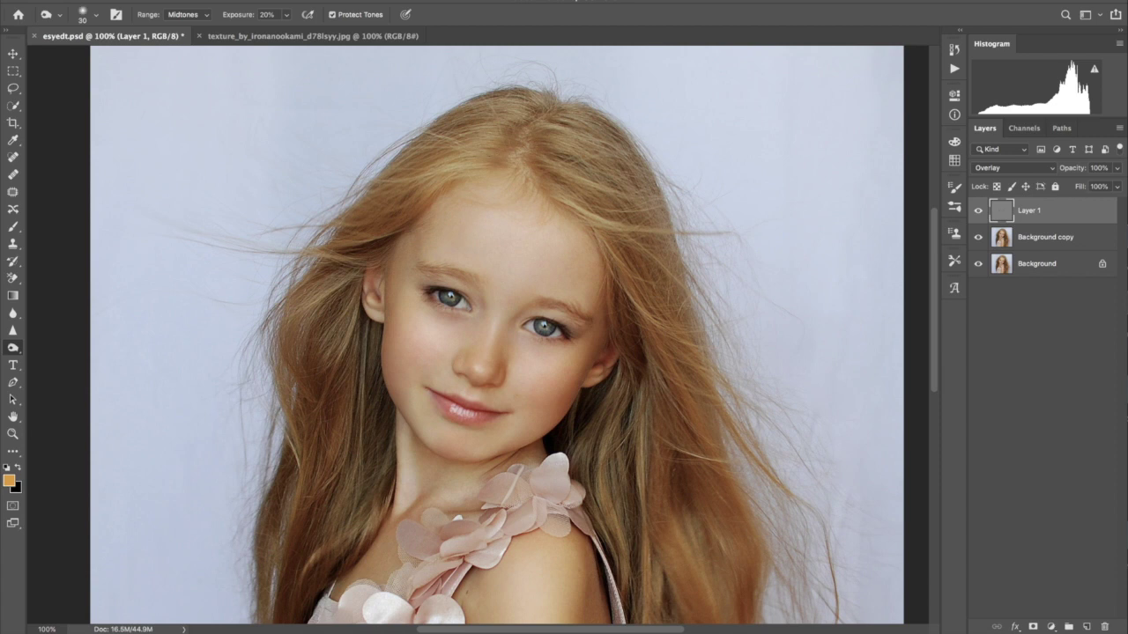
pyautogui.press('[')
pyautogui.press('[')
pyautogui.press('[')
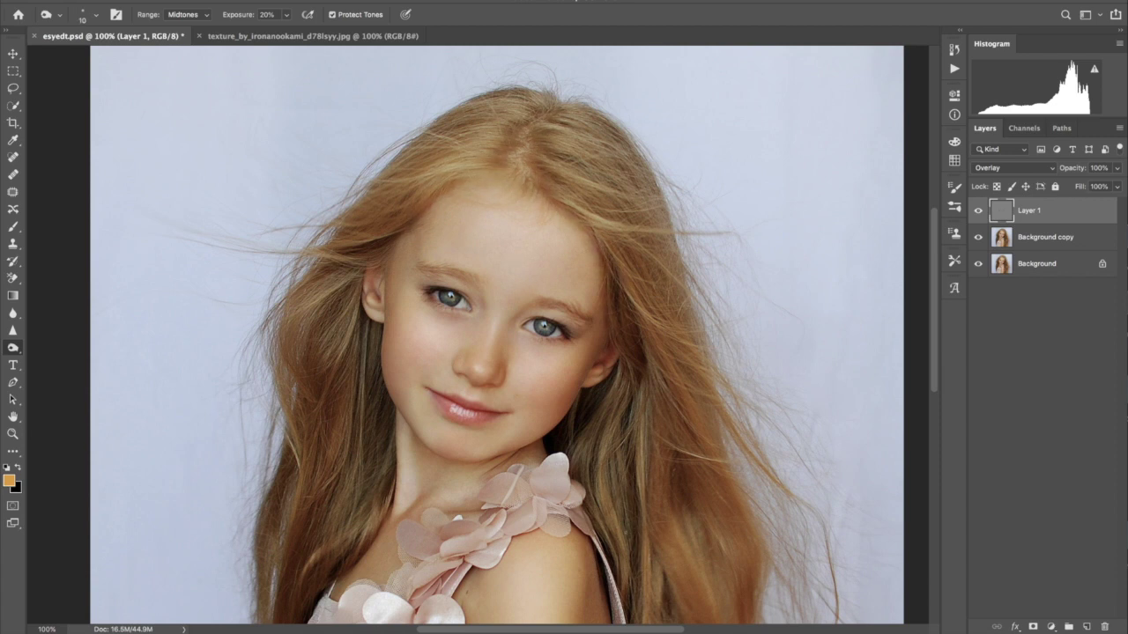
pyautogui.press('[')
pyautogui.press('[')
pyautogui.press('[')
pyautogui.hotkey('ctrl', '+')
pyautogui.scroll(-10, 611, 470)
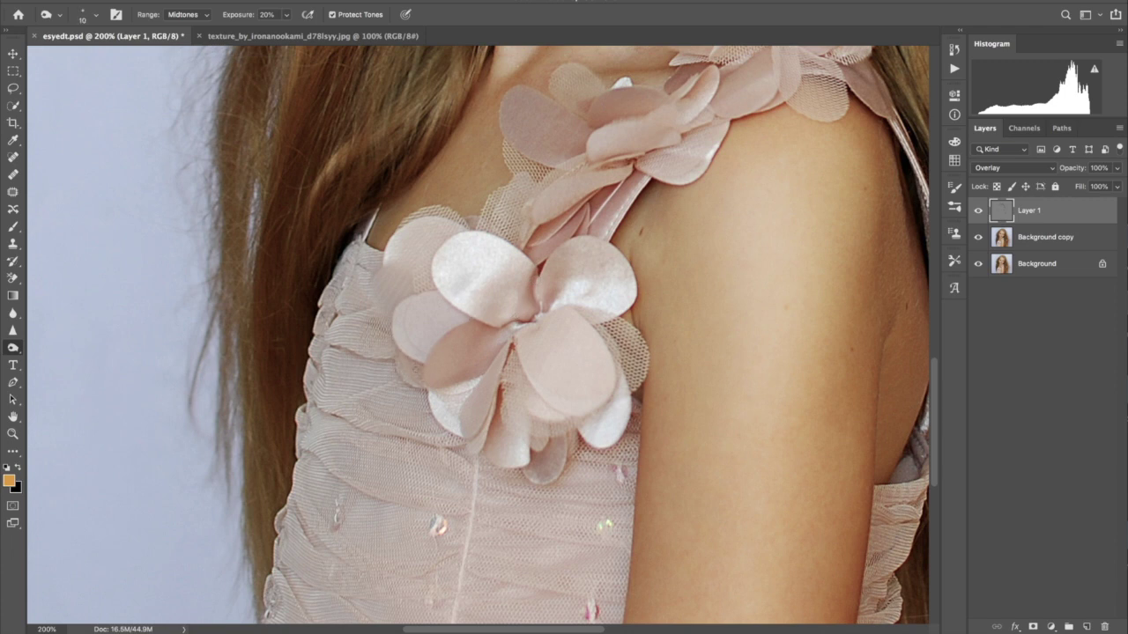
pyautogui.press('[')
pyautogui.press('[')
pyautogui.press('[')
pyautogui.press(']')
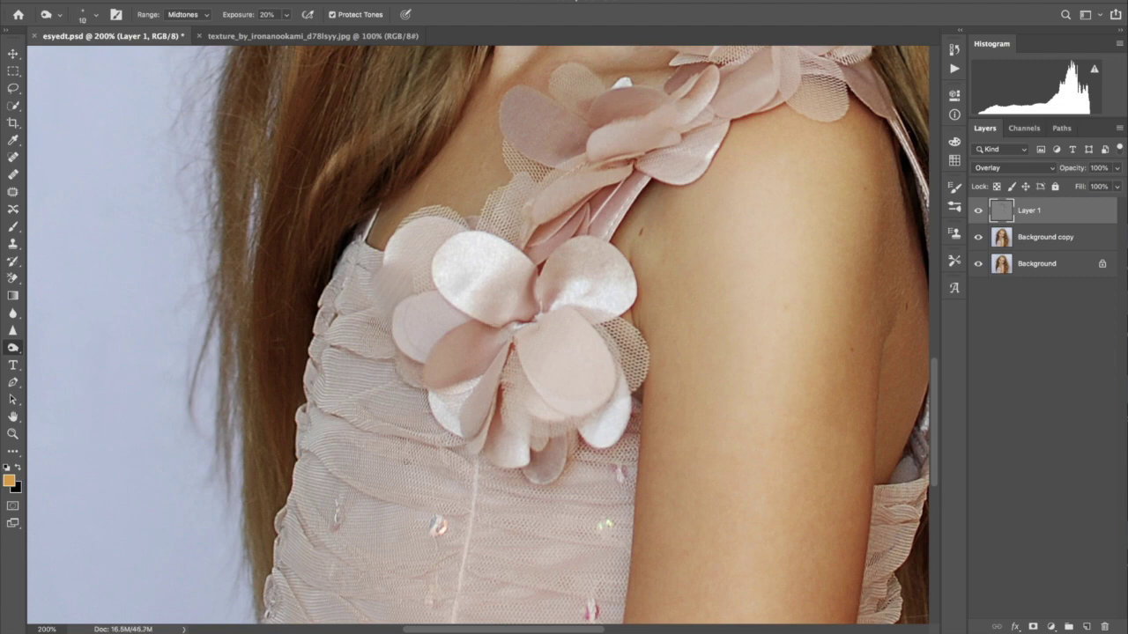
pyautogui.scroll(-3, 565, 466)
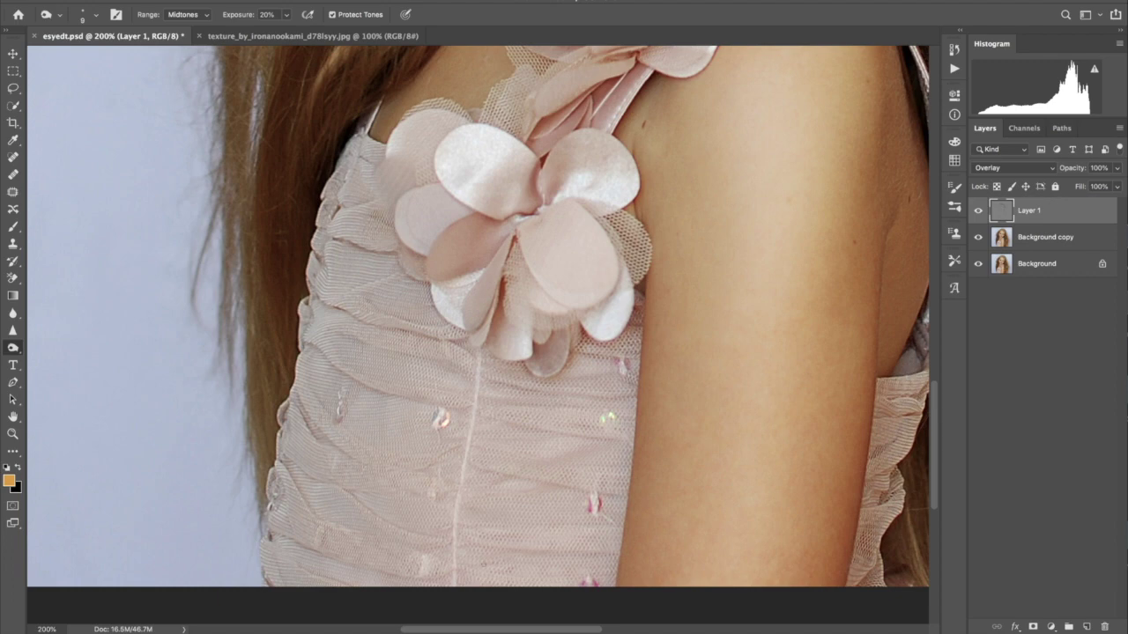
# - Dodge highlights with a larger brush, then switch to burning across the face
pyautogui.press(']')
pyautogui.press(']')
pyautogui.scroll(5, 476, 317)
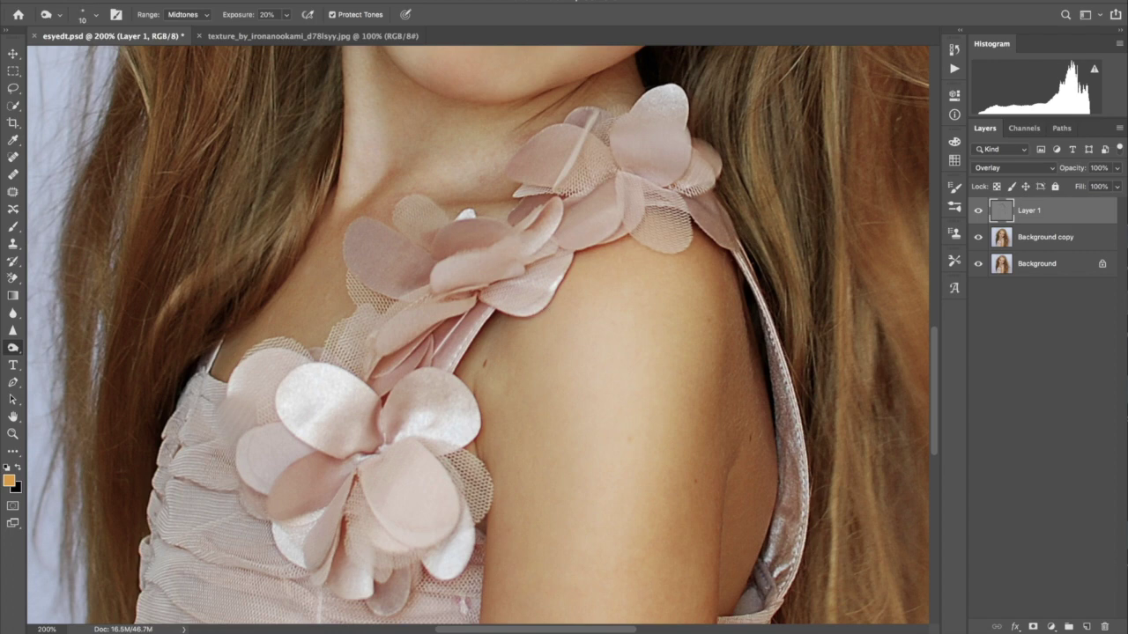
pyautogui.hotkey('shift', 'o')
pyautogui.scroll(10, 500, 246)
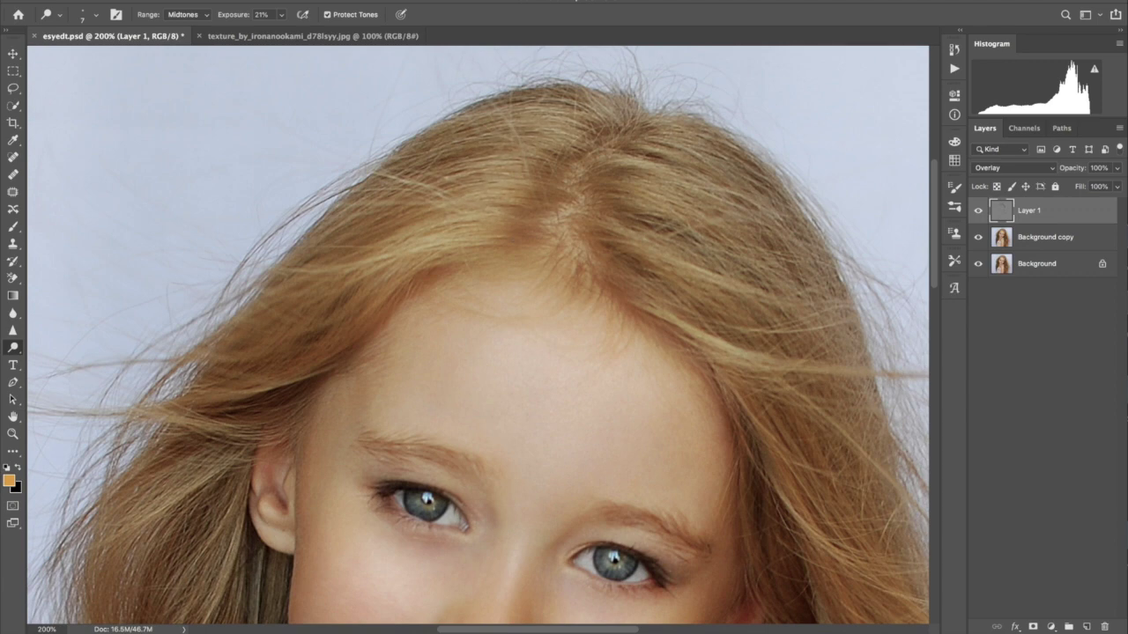
pyautogui.hotkey('ctrl', '-')
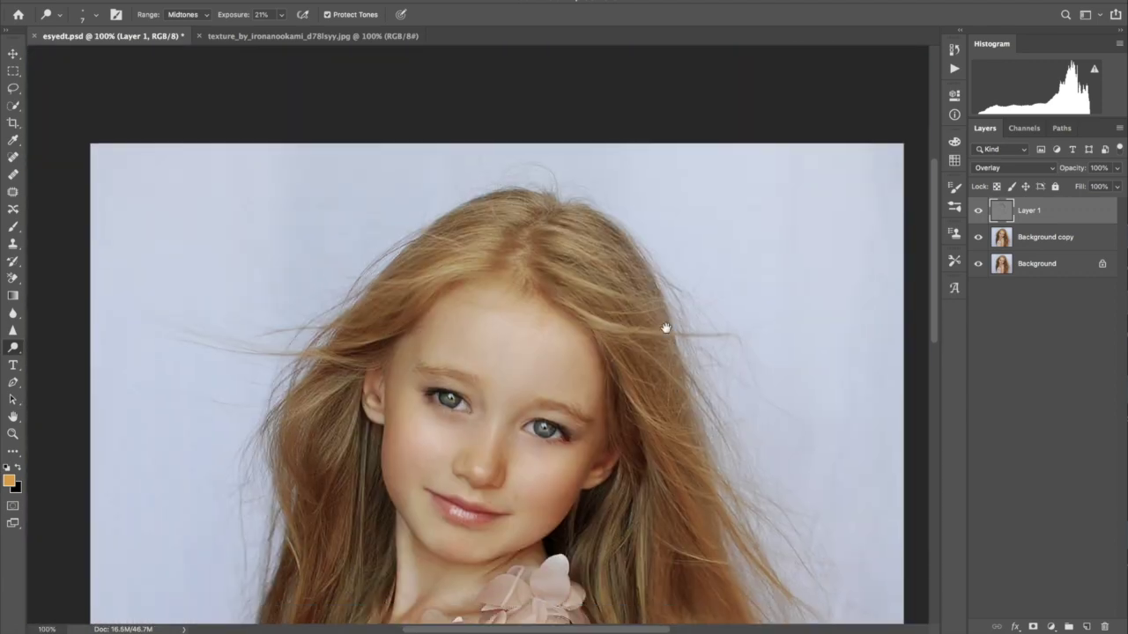
pyautogui.scroll(-5, 662, 323)
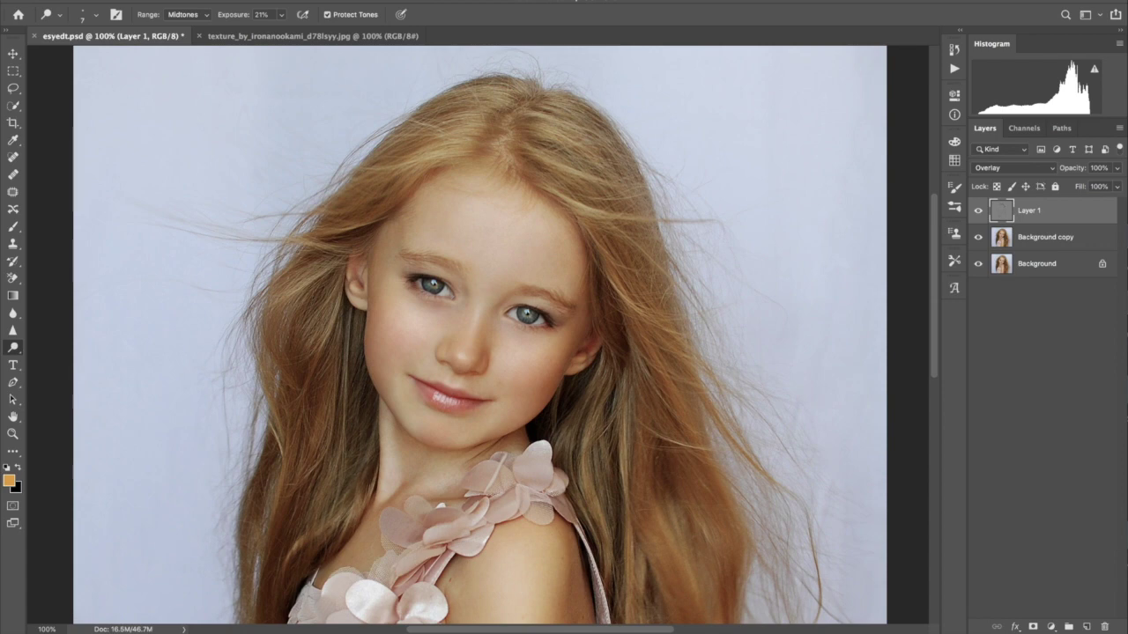
pyautogui.scroll(-8, 476, 334)
# - Tone the shoulder flower and arm with a larger brush, then fit the photo in view
pyautogui.hotkey('ctrl', '+')
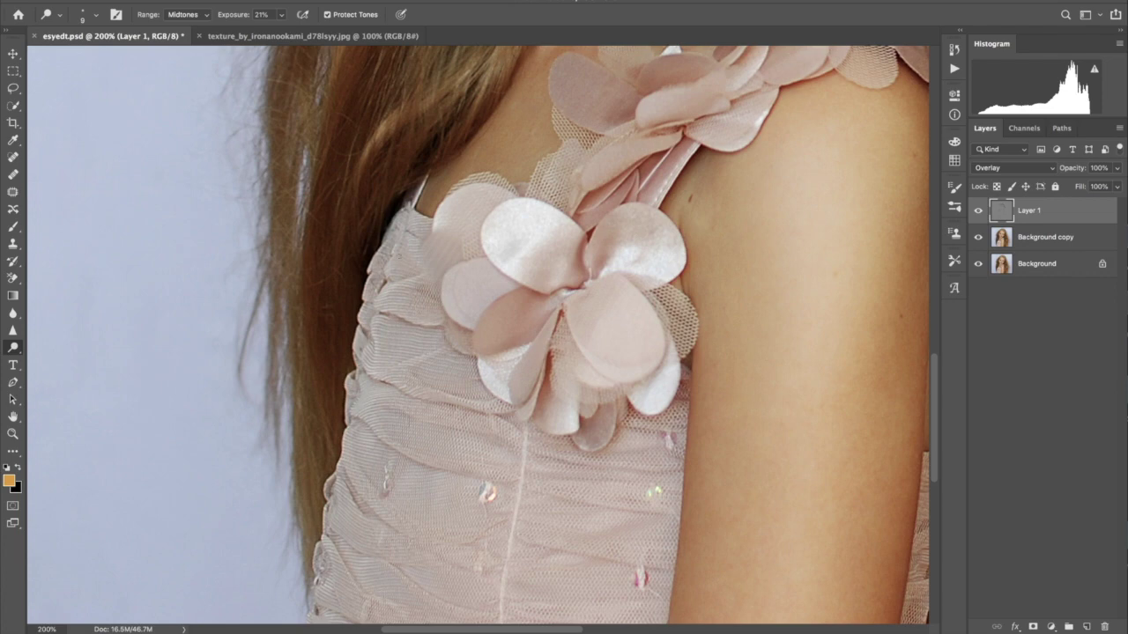
pyautogui.press(']')
pyautogui.hscroll(5, 611, 471)
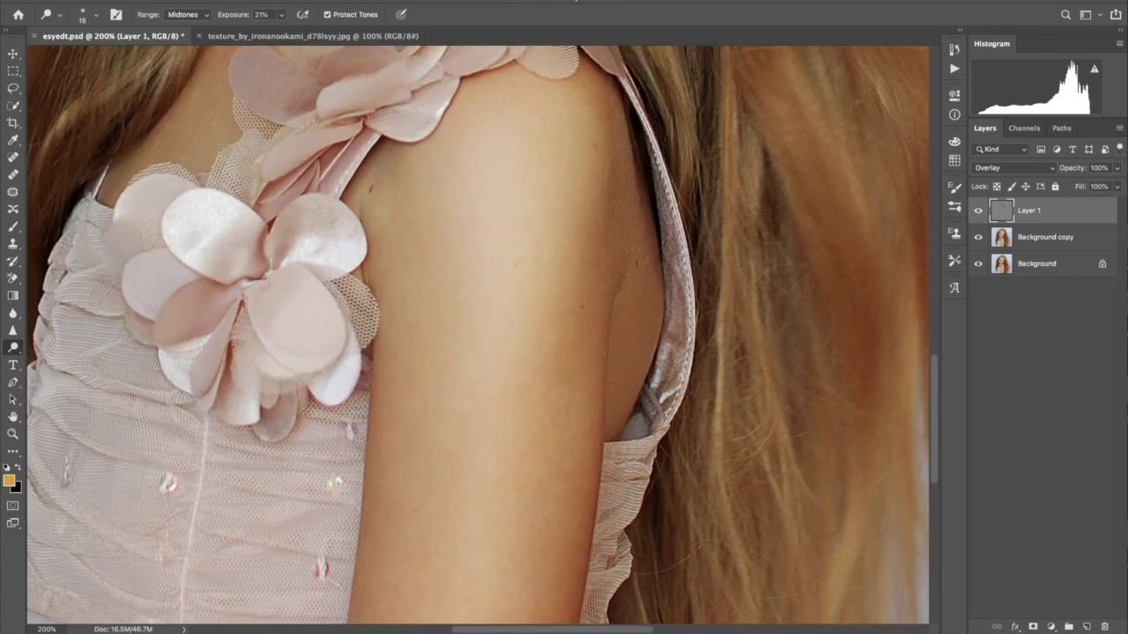
pyautogui.rightClick(12, 347)
pyautogui.click(61, 362)
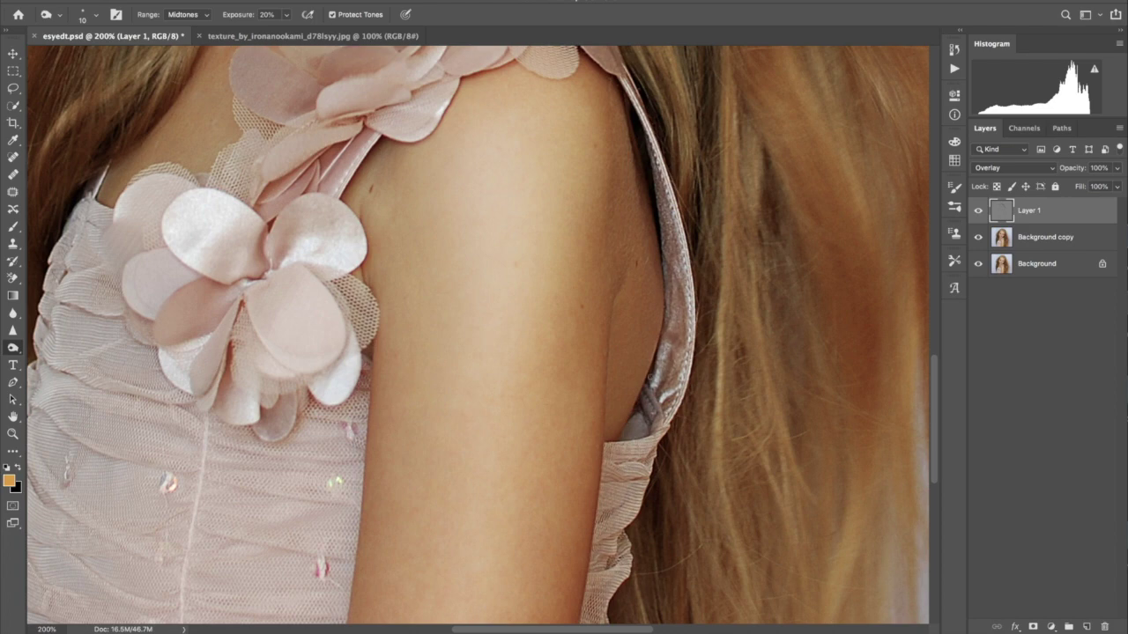
pyautogui.hotkey('ctrl', '0')
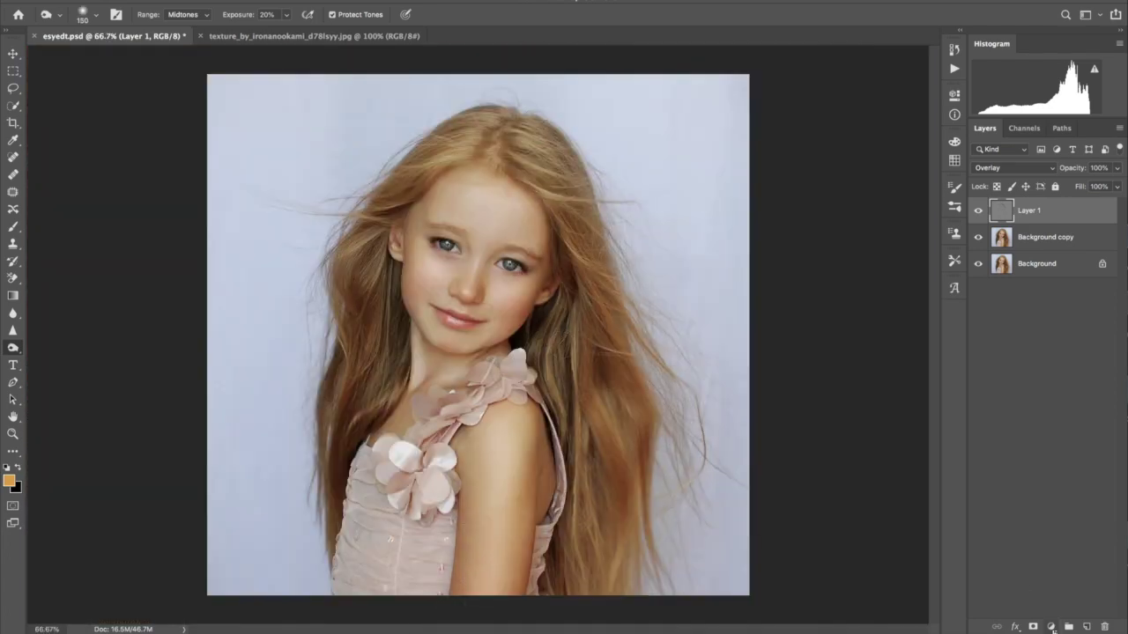
# - Add a Gradient fill layer and set its first colour stop to #92a2b7
pyautogui.click(1051, 626)
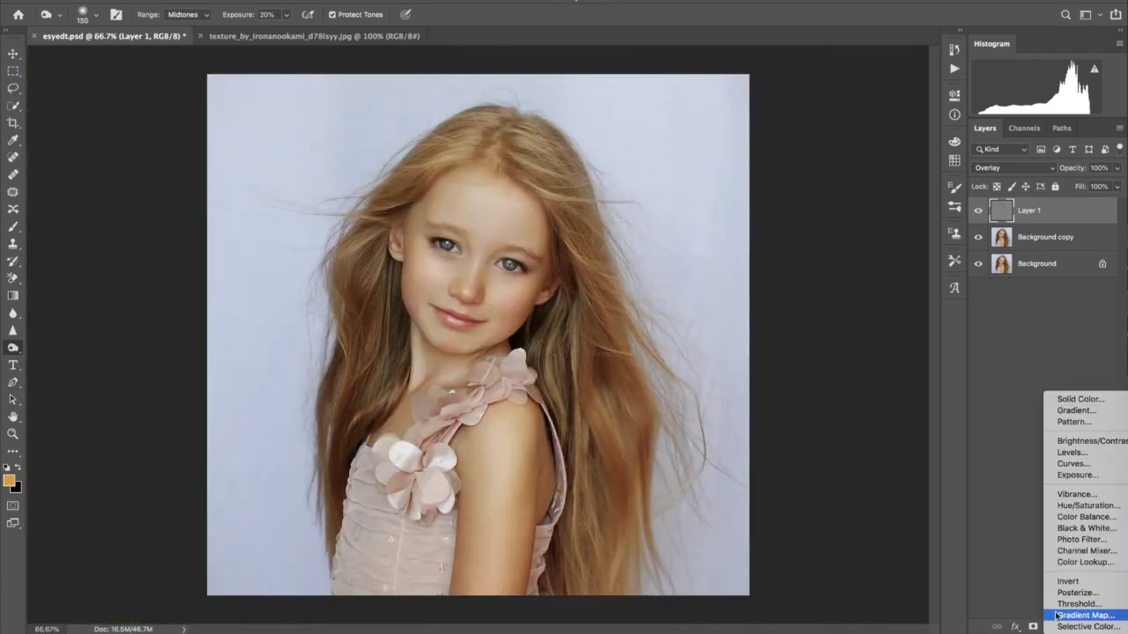
pyautogui.click(1060, 414)
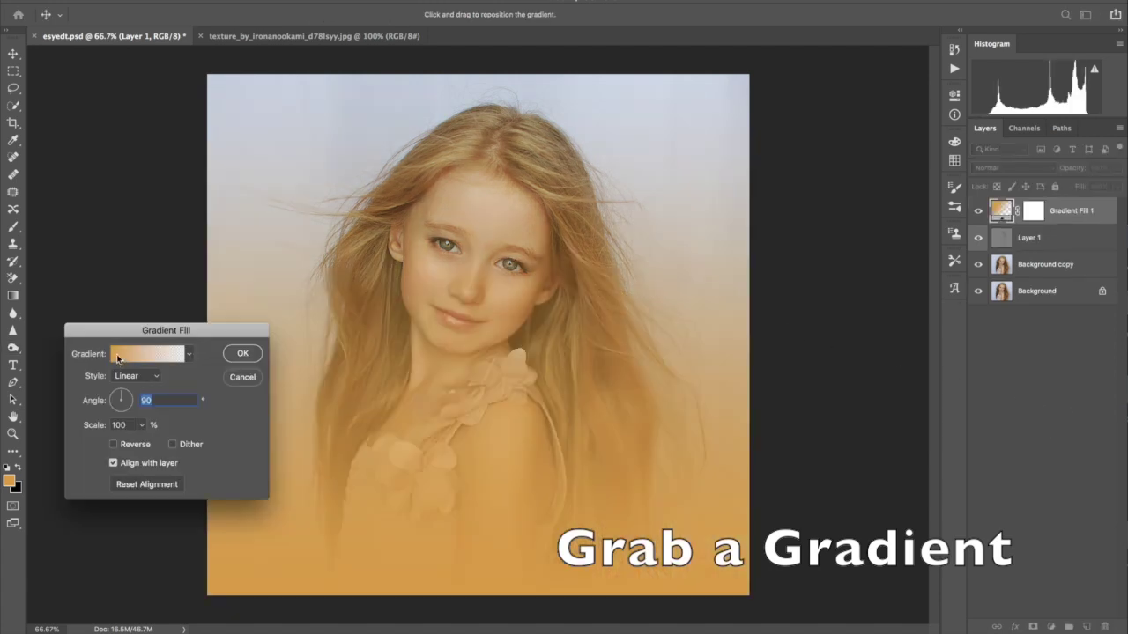
pyautogui.click(117, 355)
pyautogui.click(780, 360)
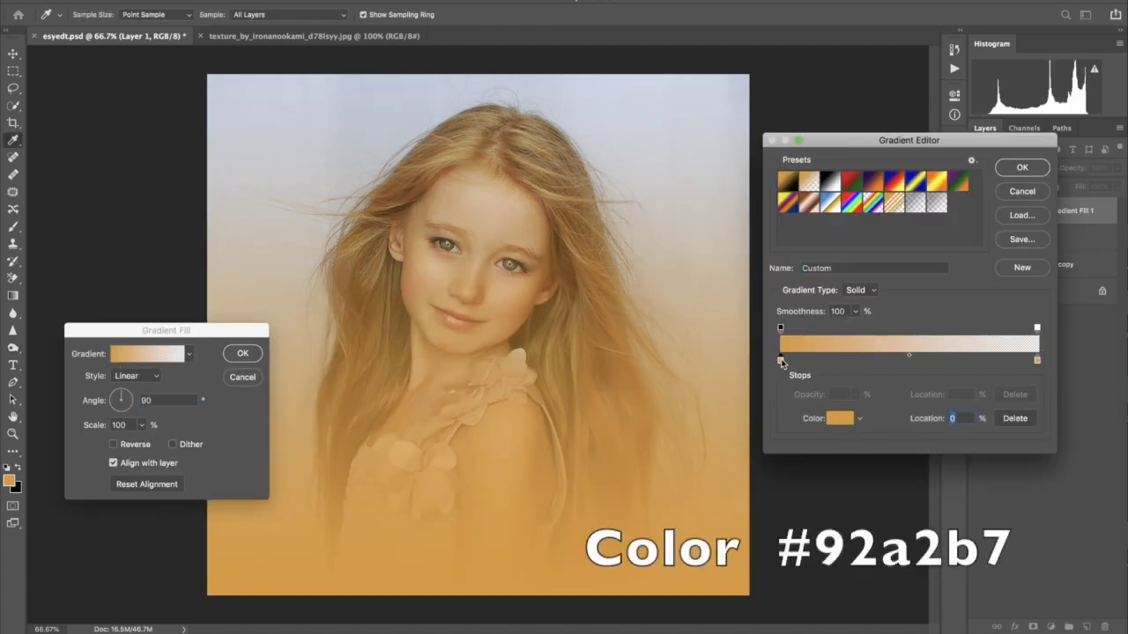
pyautogui.click(840, 418)
pyautogui.click(749, 277)
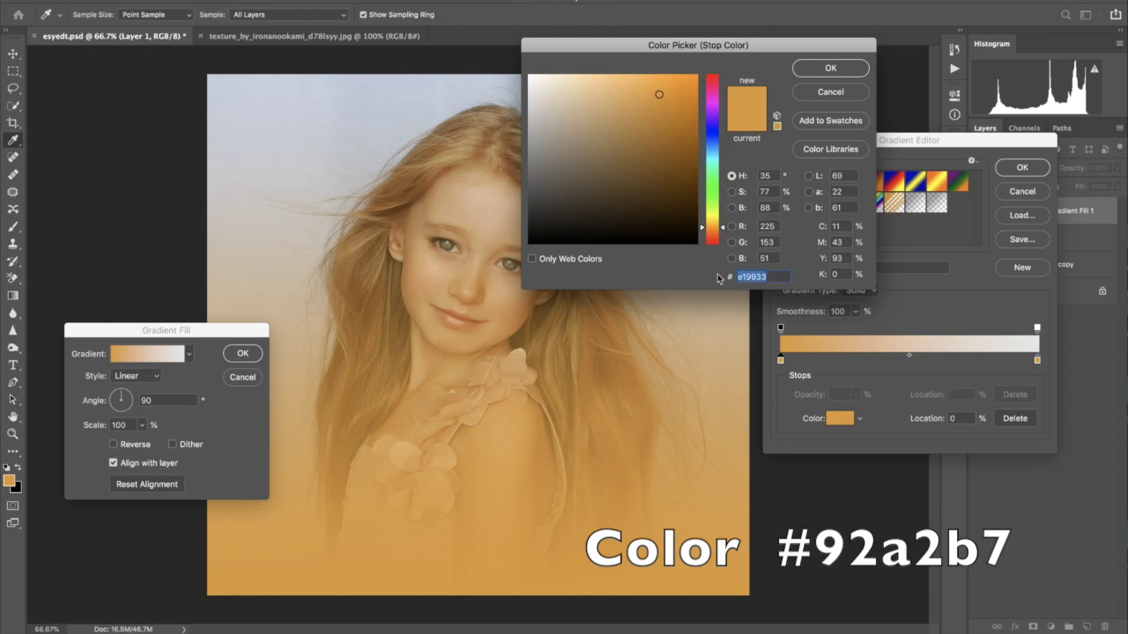
pyautogui.write('92a2b7')
pyautogui.click(853, 72)
# - Set the second stop to #92a2c9, nudge the gradient slightly lower, and confirm the fill
pyautogui.click(1037, 360)
pyautogui.click(839, 420)
pyautogui.moveTo(766, 277); pyautogui.dragTo(723, 280)
pyautogui.write('92a')
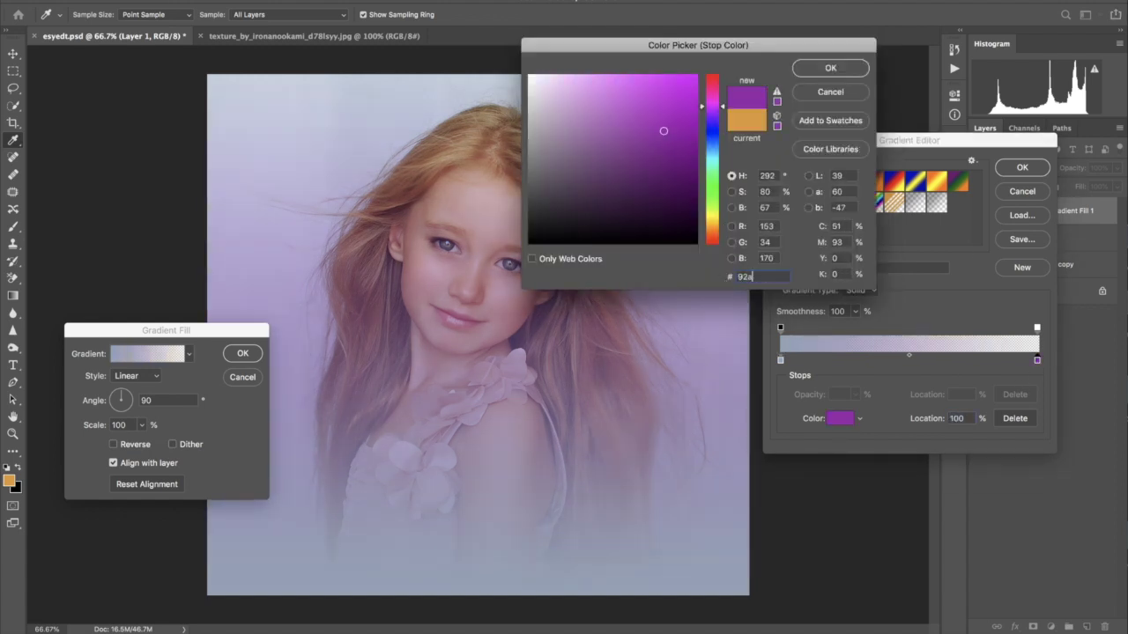
pyautogui.write('2')
pyautogui.write('c9')
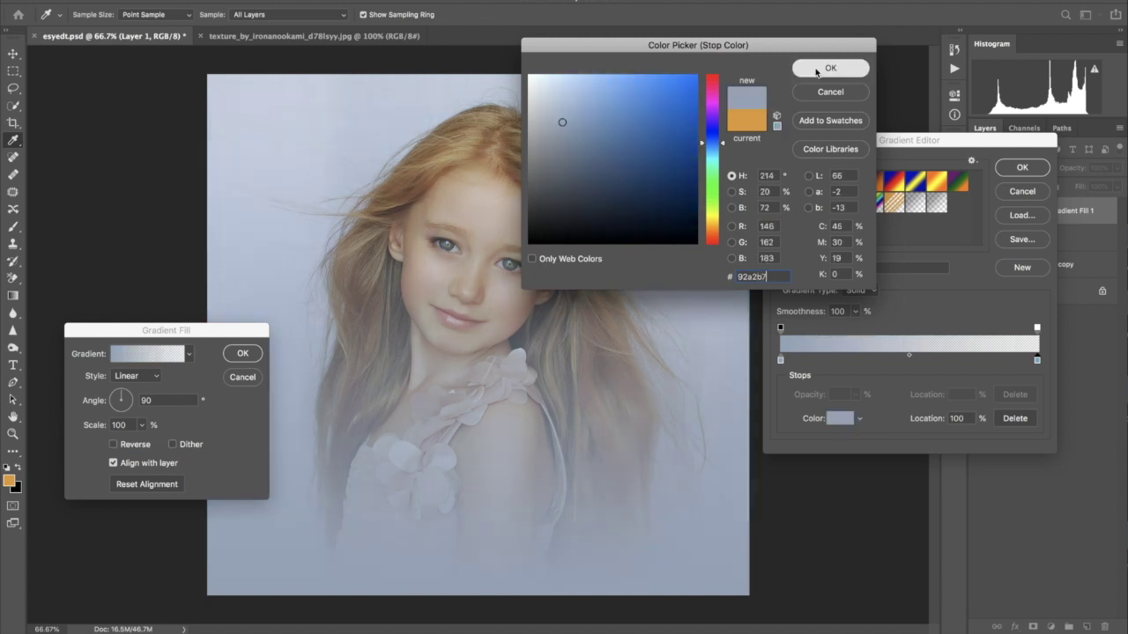
pyautogui.click(830, 68)
pyautogui.click(1022, 169)
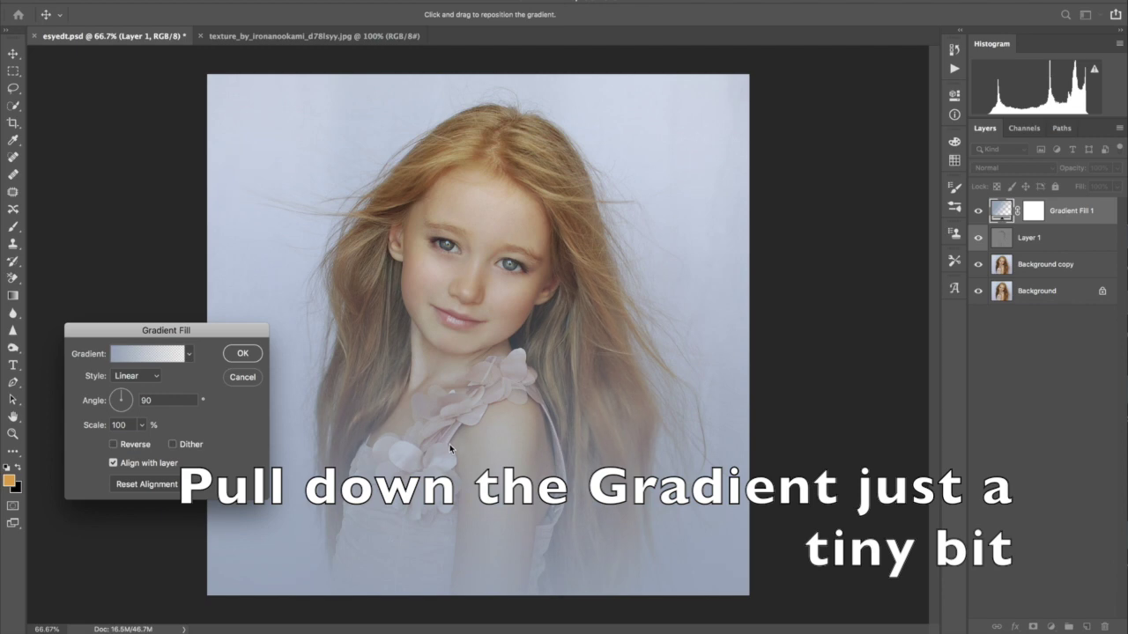
pyautogui.moveTo(449, 444); pyautogui.dragTo(448, 469)
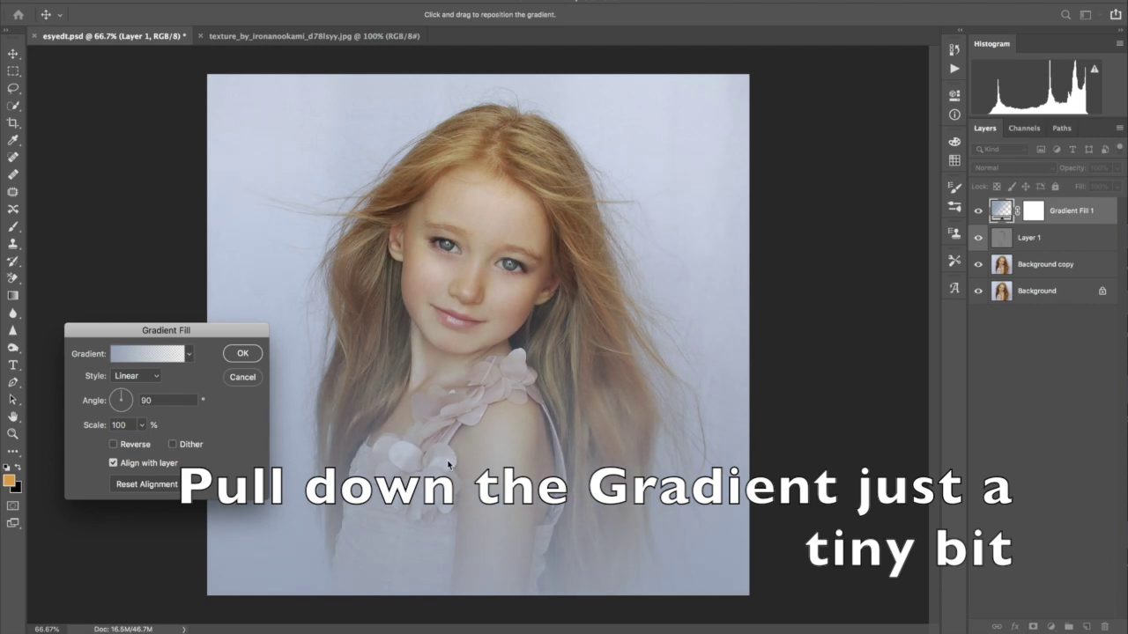
pyautogui.click(243, 353)
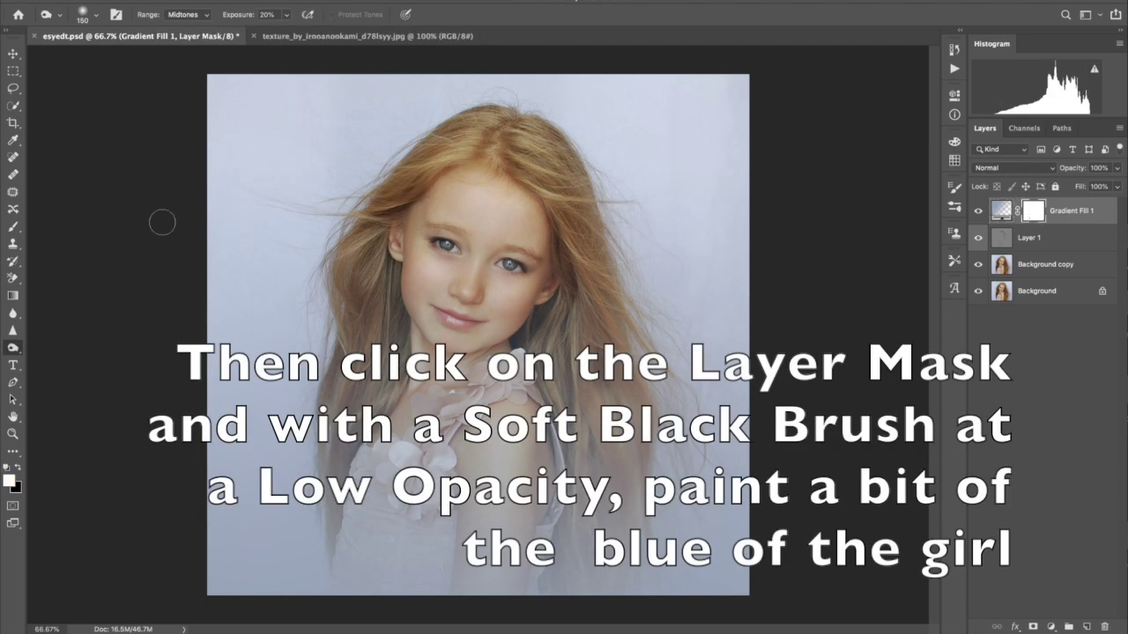
# - Paint black on Gradient Fill 1's mask with a large soft brush over the girl's dress and arm
pyautogui.click(13, 227)
pyautogui.click(18, 470)
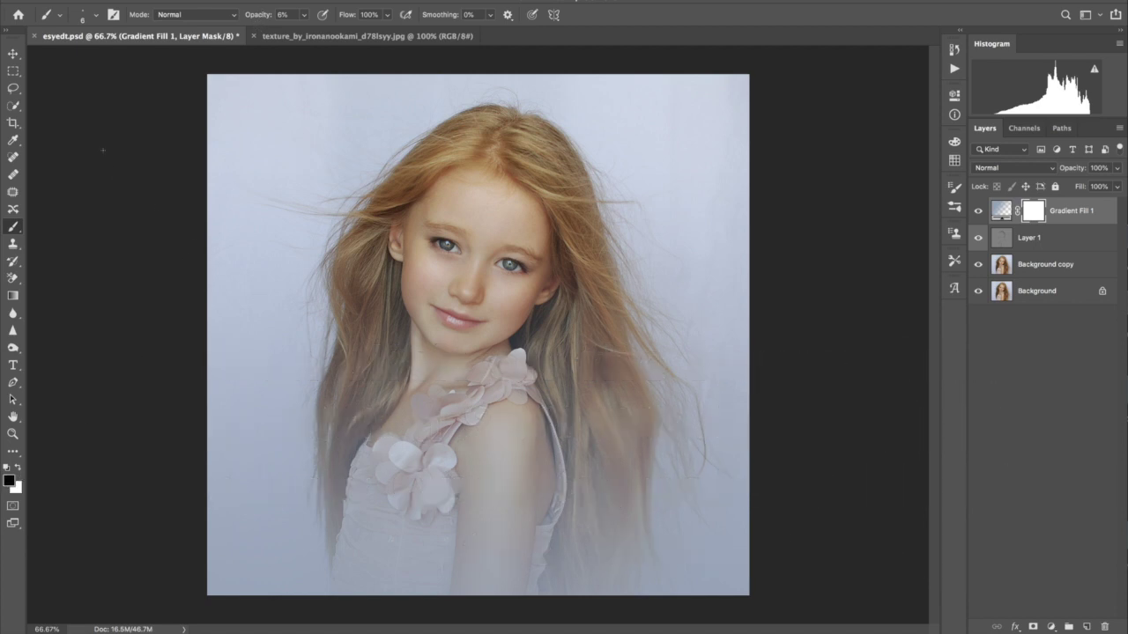
pyautogui.click(94, 19)
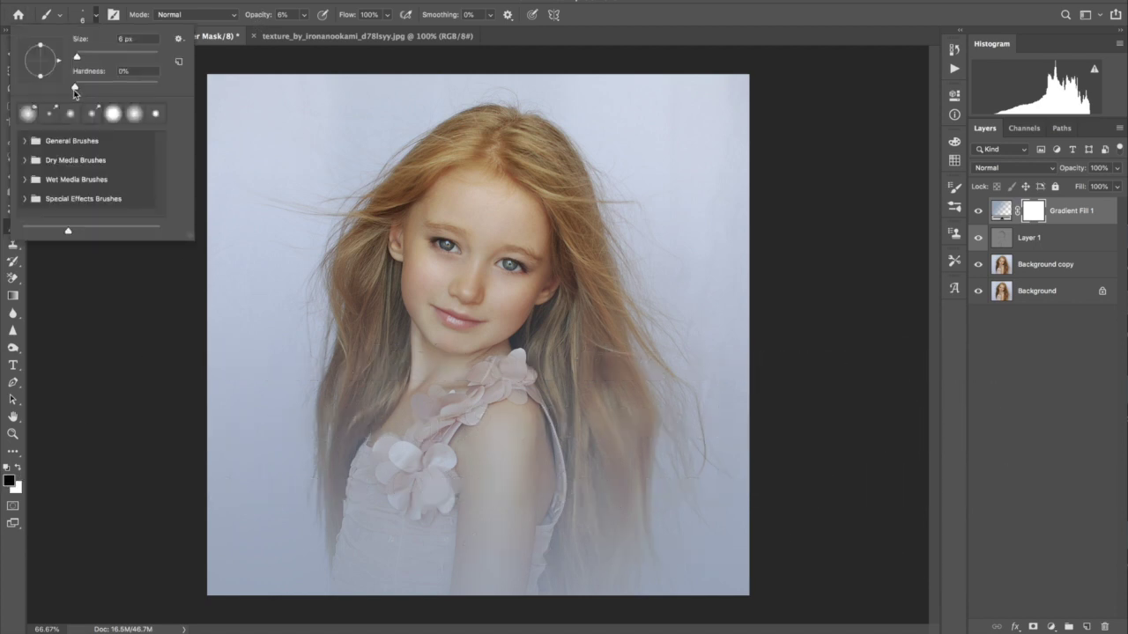
pyautogui.click(143, 304)
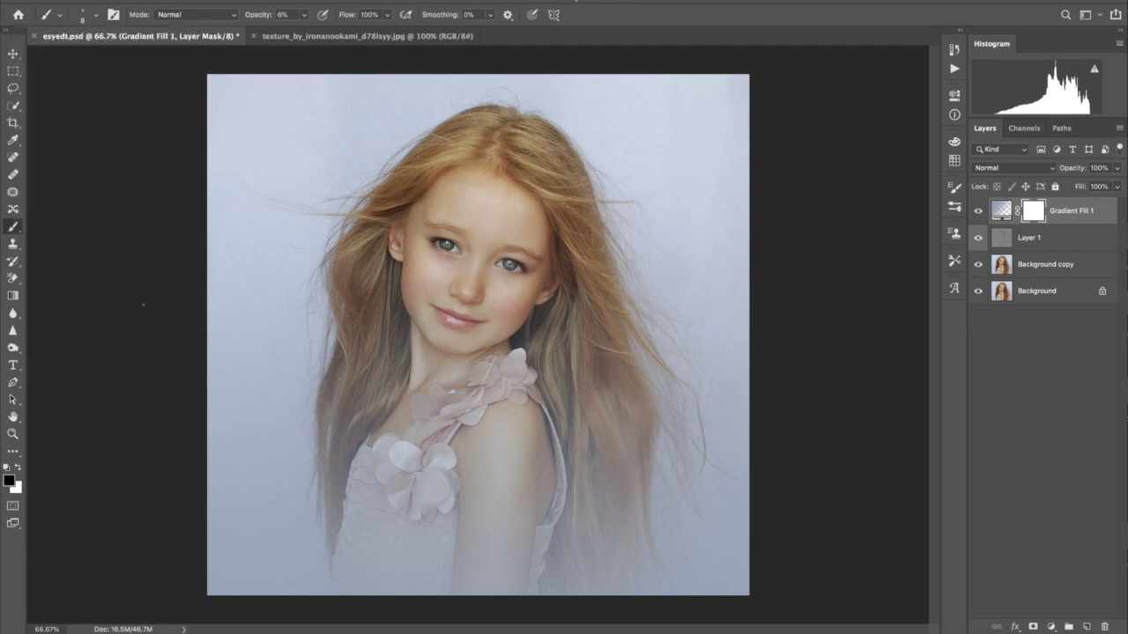
pyautogui.press(']')
pyautogui.press(']')
pyautogui.press(']')
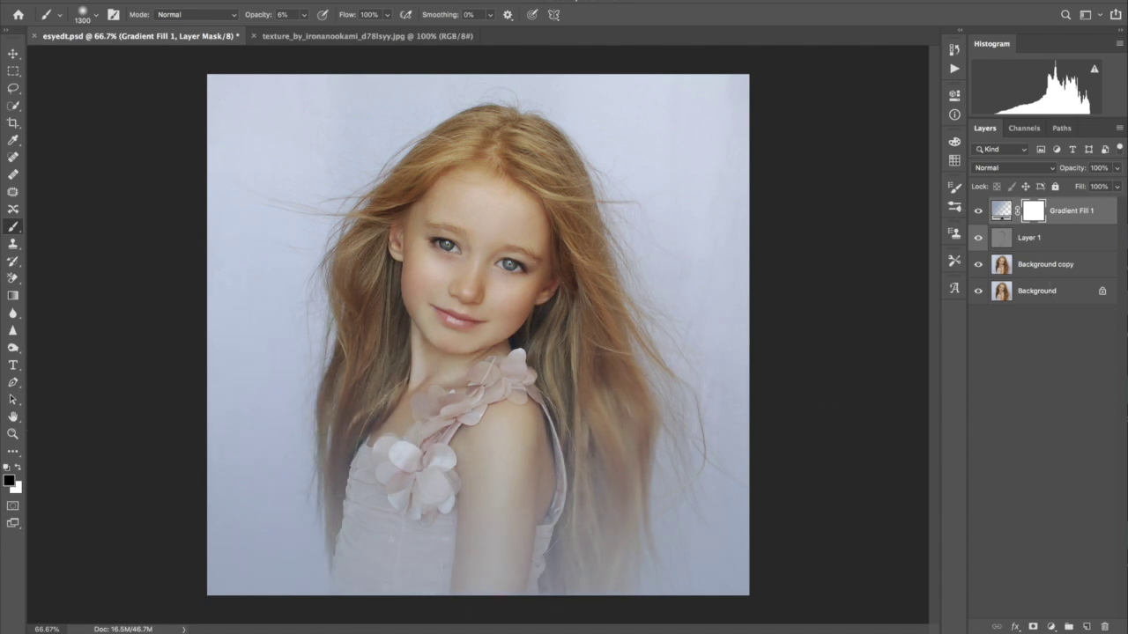
pyautogui.moveTo(599, 423); pyautogui.dragTo(497, 398)
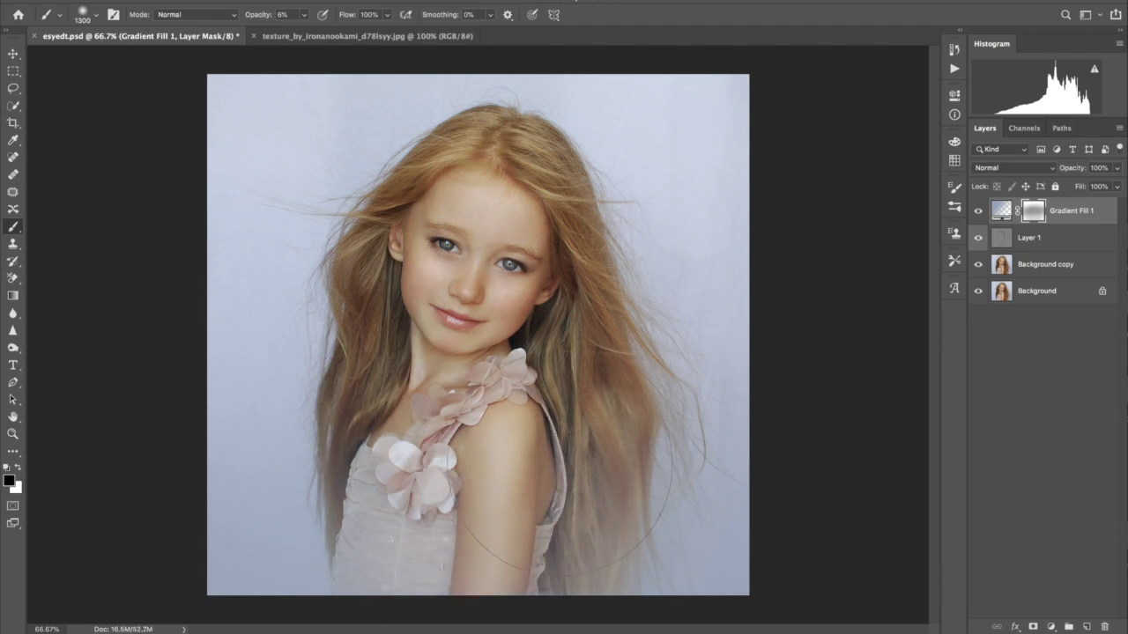
pyautogui.moveTo(475, 493); pyautogui.dragTo(445, 453)
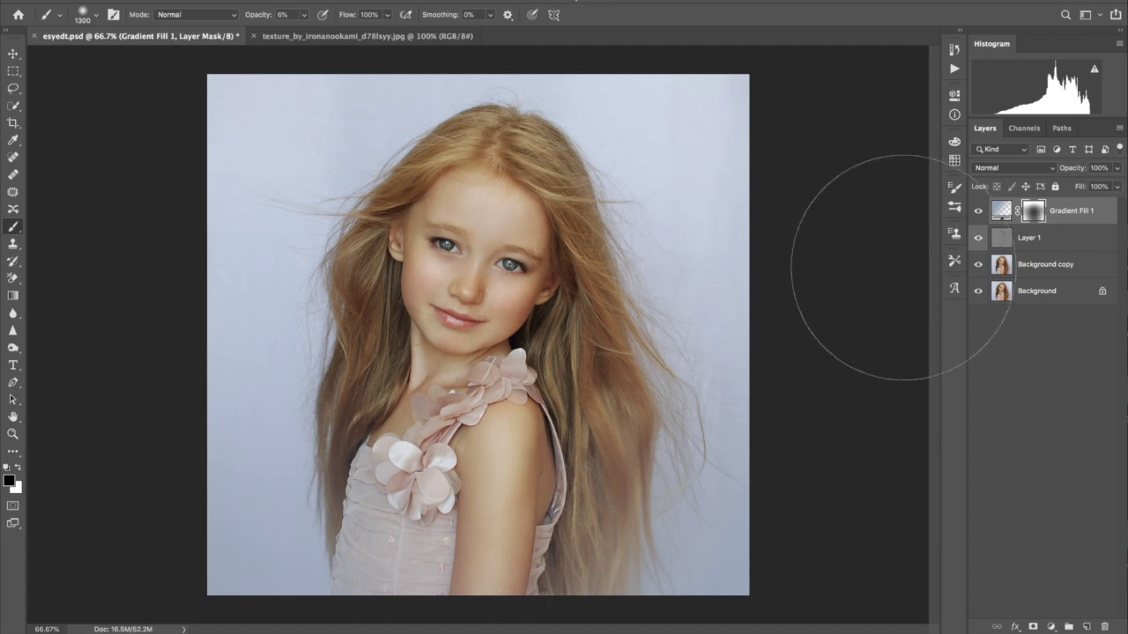
pyautogui.press('[')
pyautogui.press('[')
pyautogui.press('[')
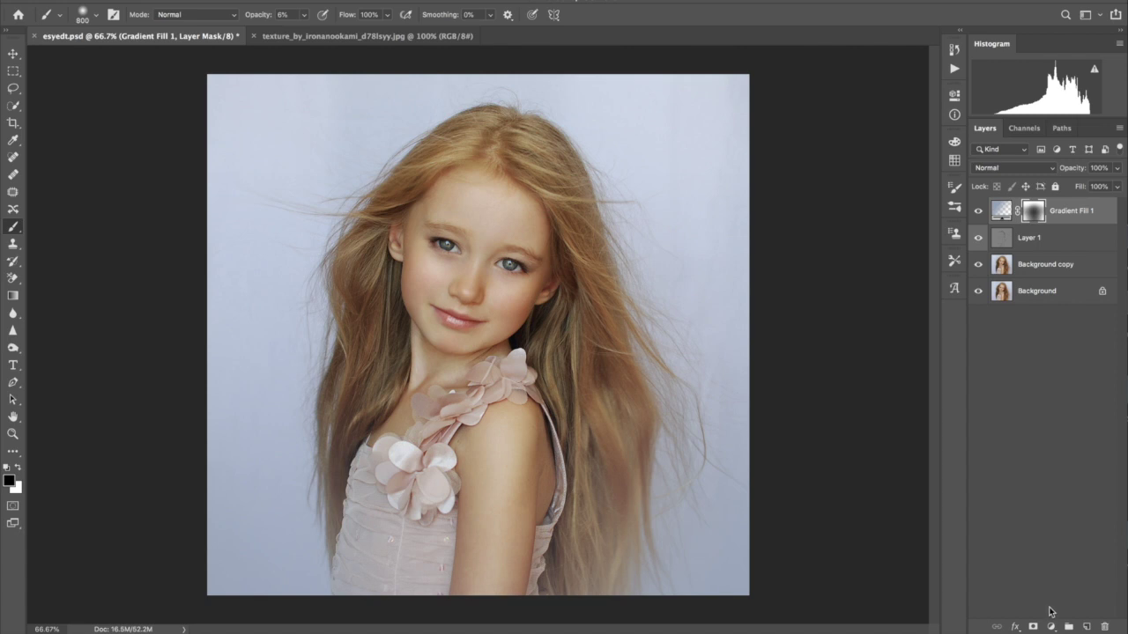
# - Add a second Gradient fill layer with both colour stops set to black
pyautogui.click(1051, 627)
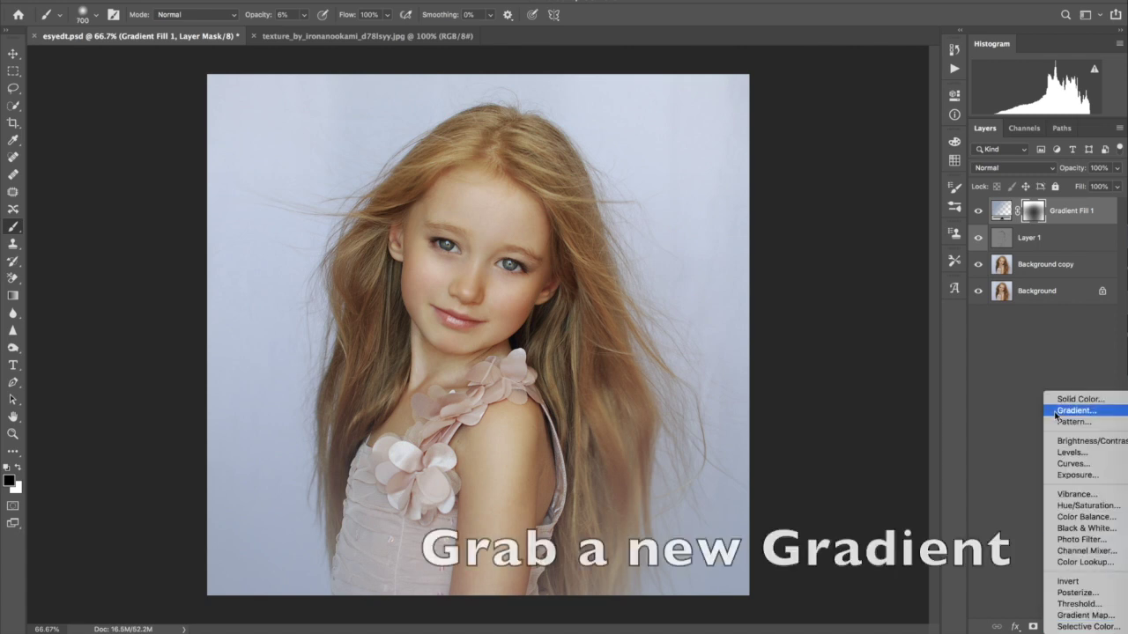
pyautogui.click(1079, 411)
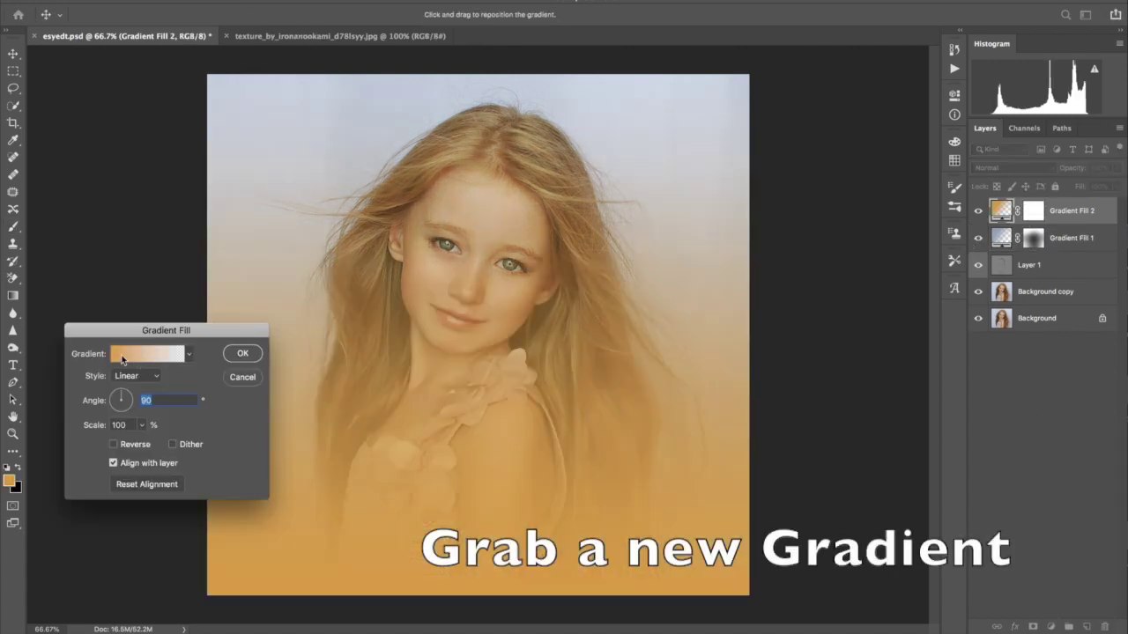
pyautogui.click(123, 356)
pyautogui.click(780, 359)
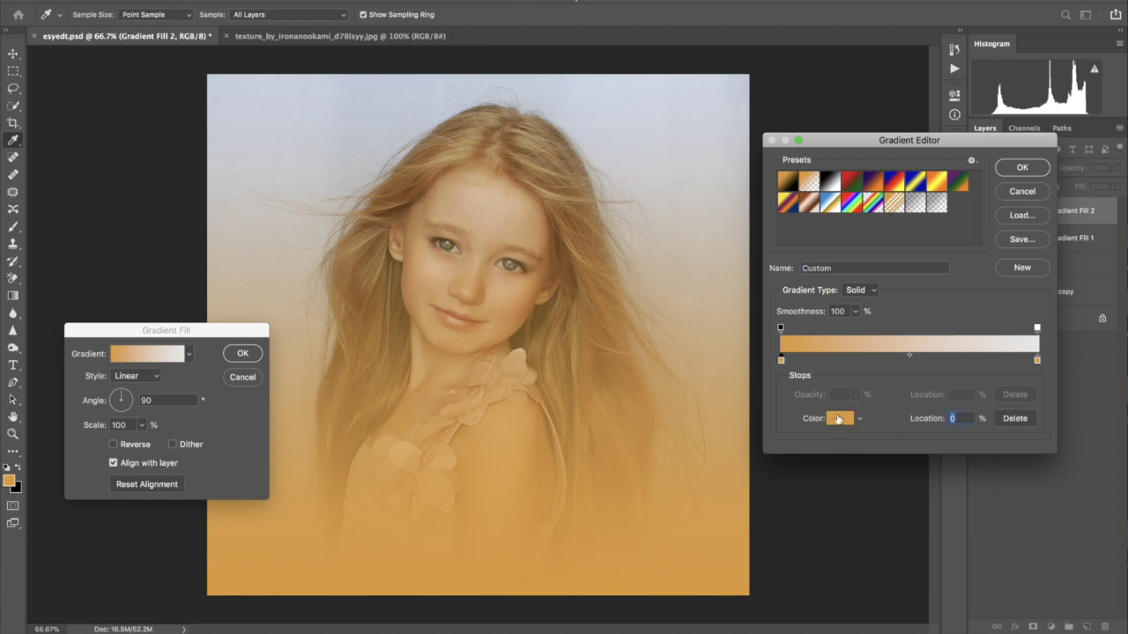
pyautogui.click(840, 417)
pyautogui.click(547, 232)
pyautogui.moveTo(547, 232); pyautogui.dragTo(530, 243)
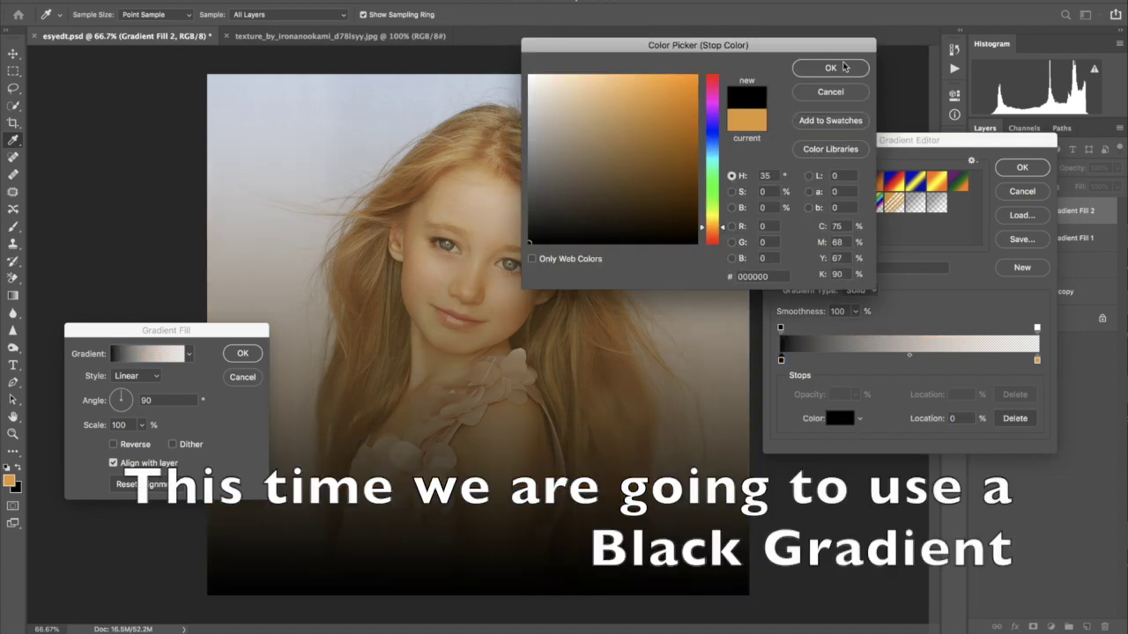
pyautogui.click(830, 68)
pyautogui.click(1037, 361)
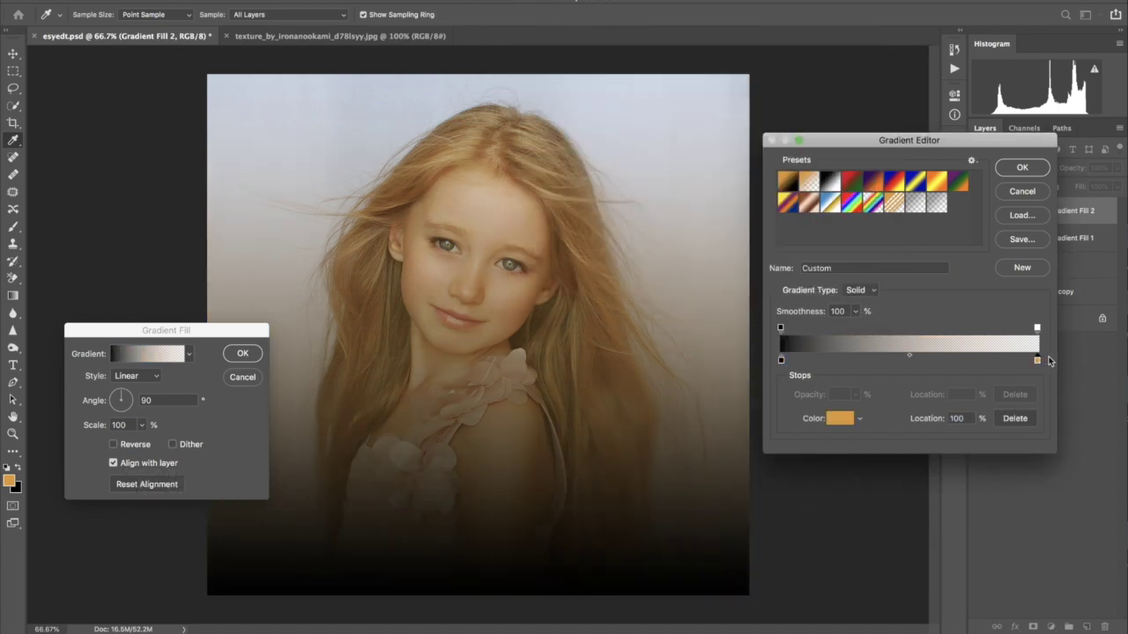
pyautogui.click(839, 418)
pyautogui.moveTo(607, 138); pyautogui.dragTo(530, 243)
pyautogui.click(829, 67)
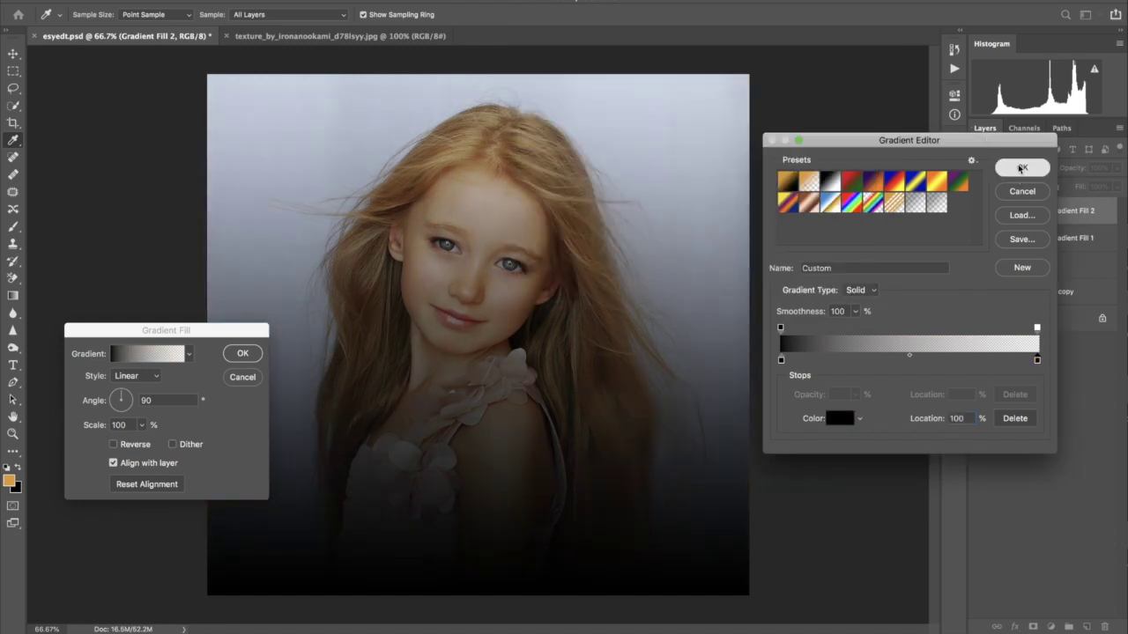
pyautogui.click(1022, 167)
# - Make the gradient Radial and Reversed with an adjusted angle, blended in Soft Light
pyautogui.click(136, 376)
pyautogui.click(128, 386)
pyautogui.click(113, 444)
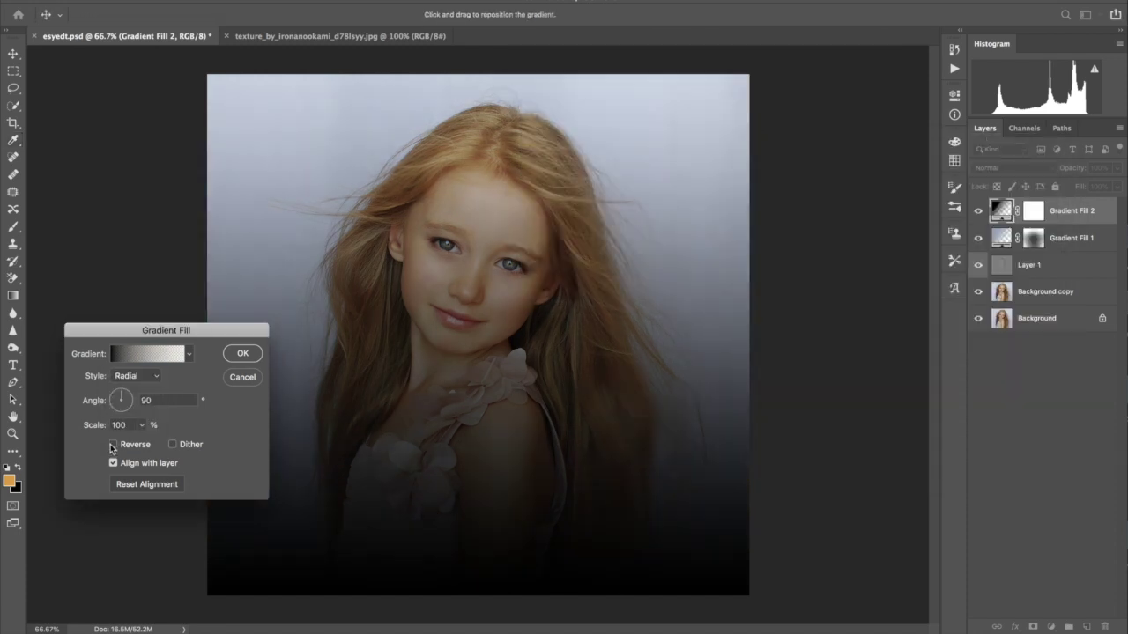
pyautogui.click(128, 397)
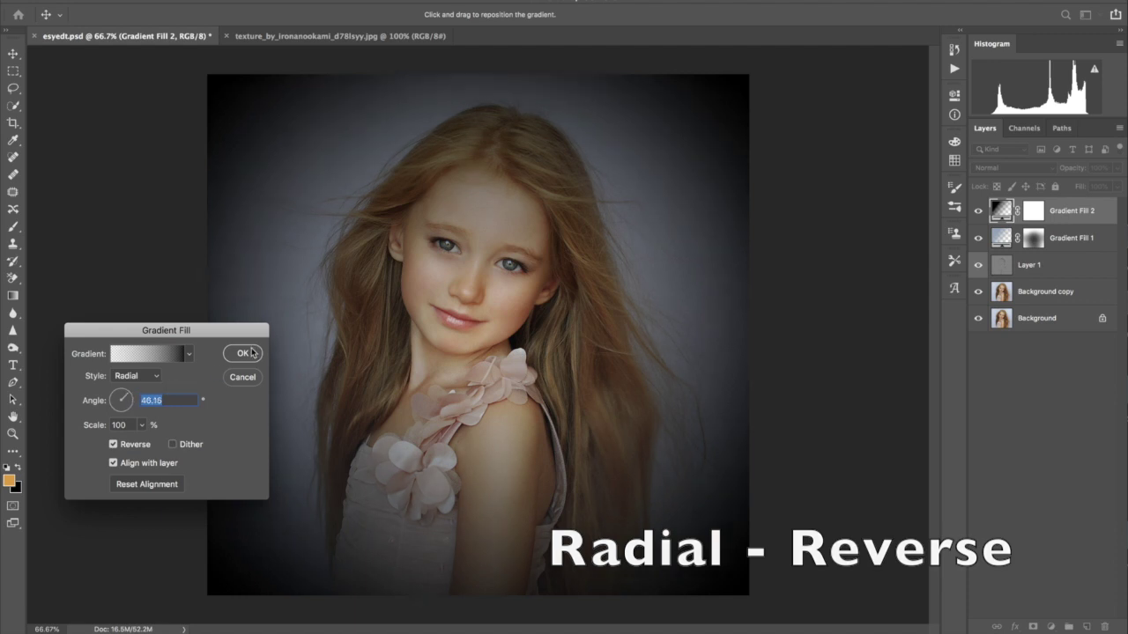
pyautogui.click(243, 354)
pyautogui.click(1022, 167)
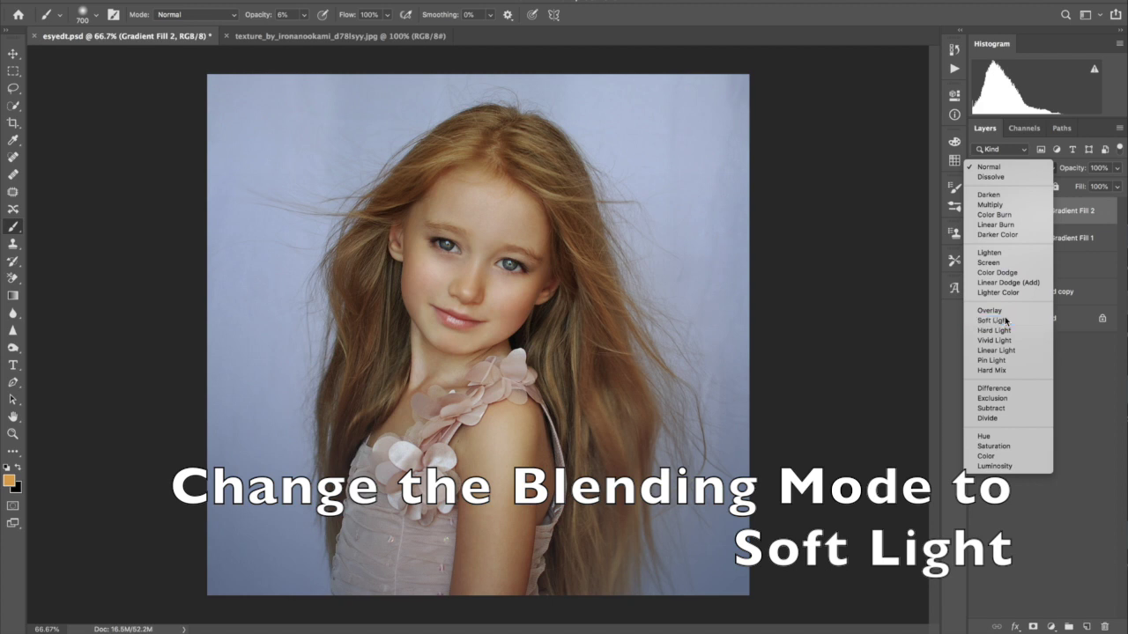
pyautogui.click(1007, 319)
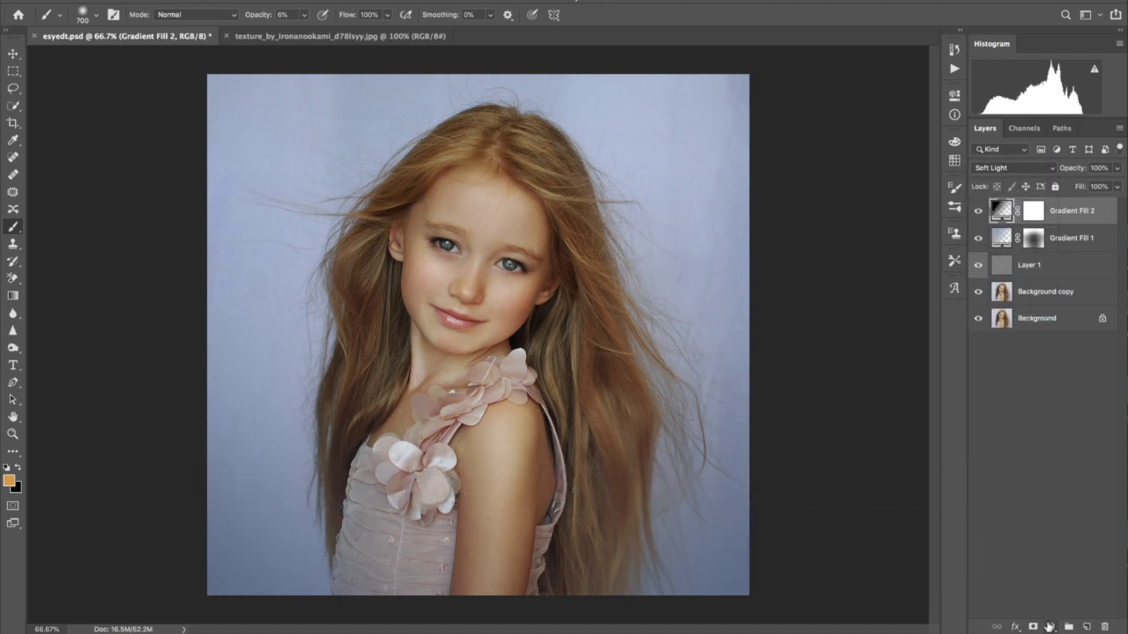
pyautogui.click(1050, 626)
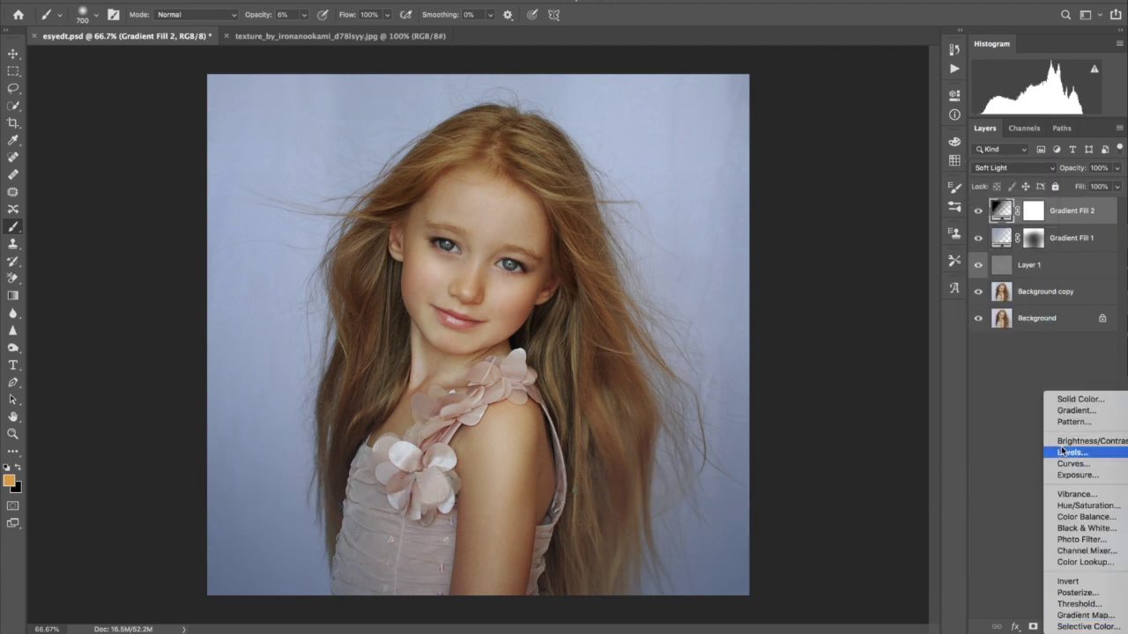
# - Add a Black, White Gradient Map adjustment in Screen mode at about 30% opacity
pyautogui.click(1061, 615)
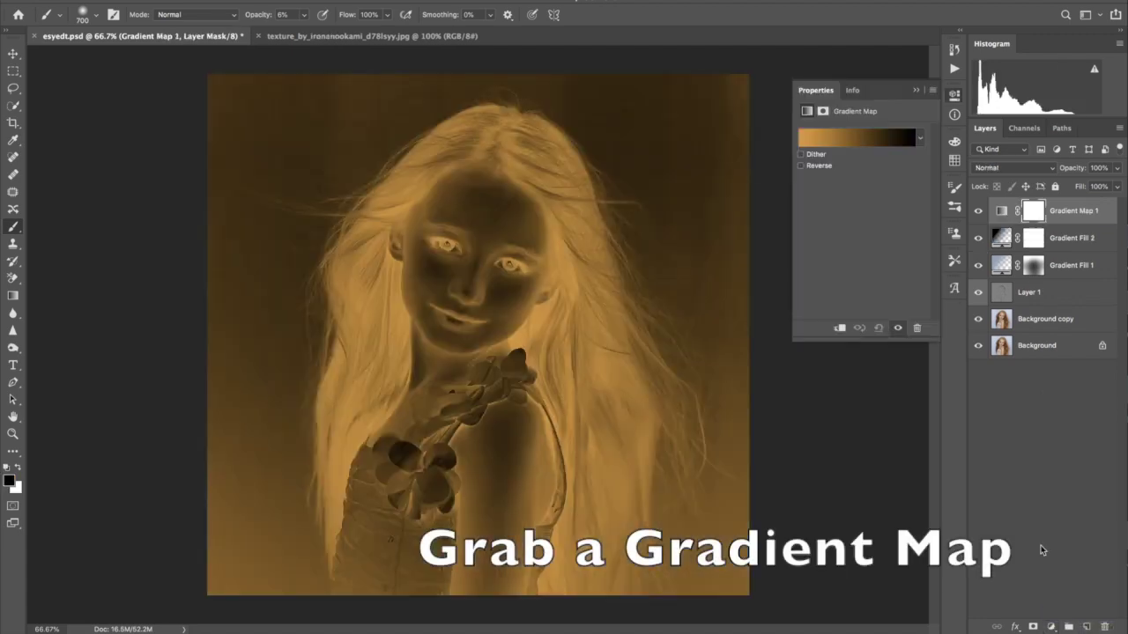
pyautogui.click(825, 143)
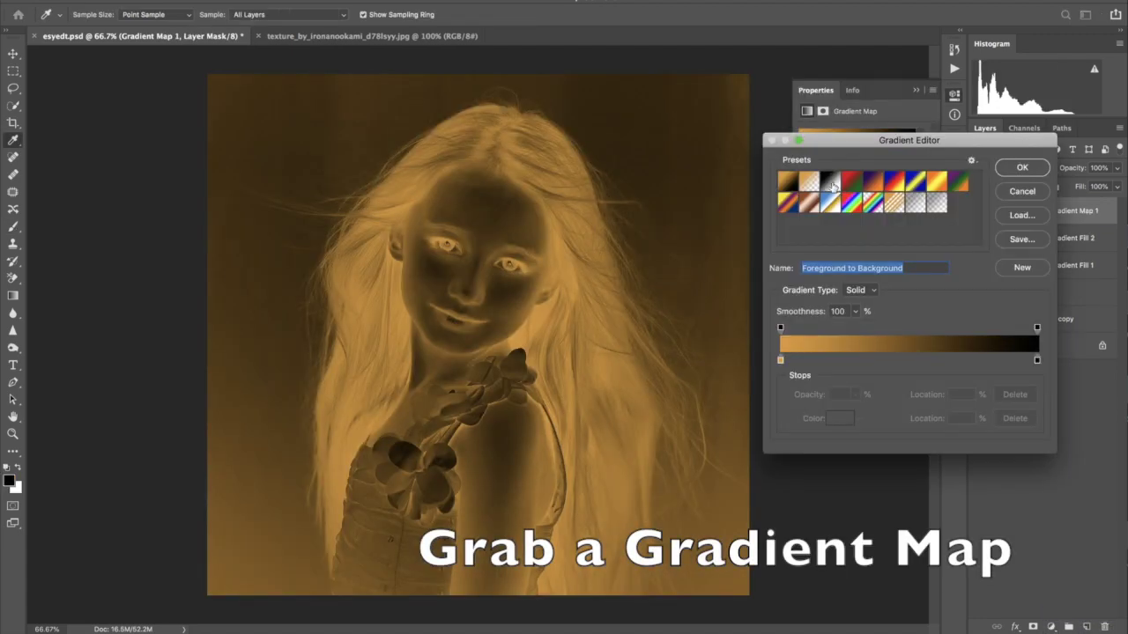
pyautogui.click(830, 183)
pyautogui.click(1022, 167)
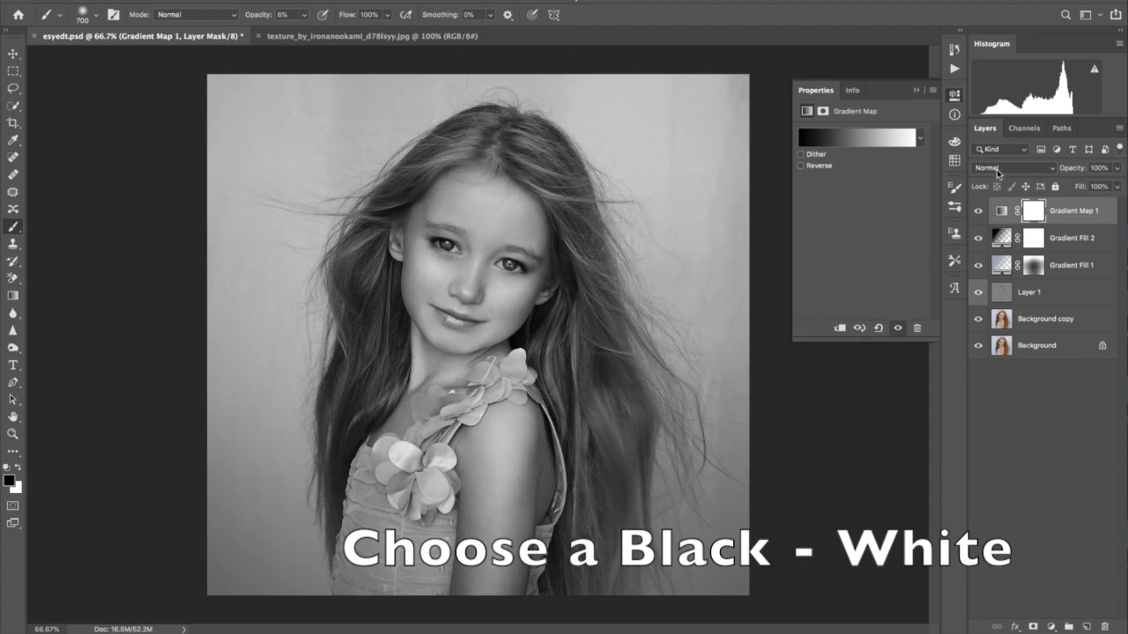
pyautogui.click(1000, 169)
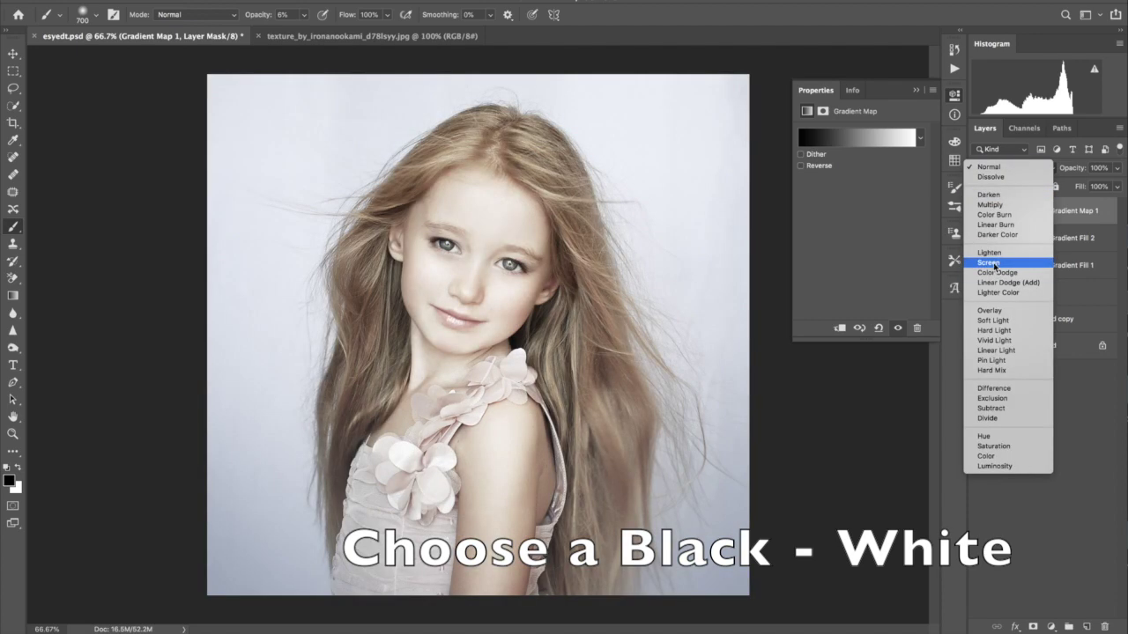
pyautogui.click(989, 262)
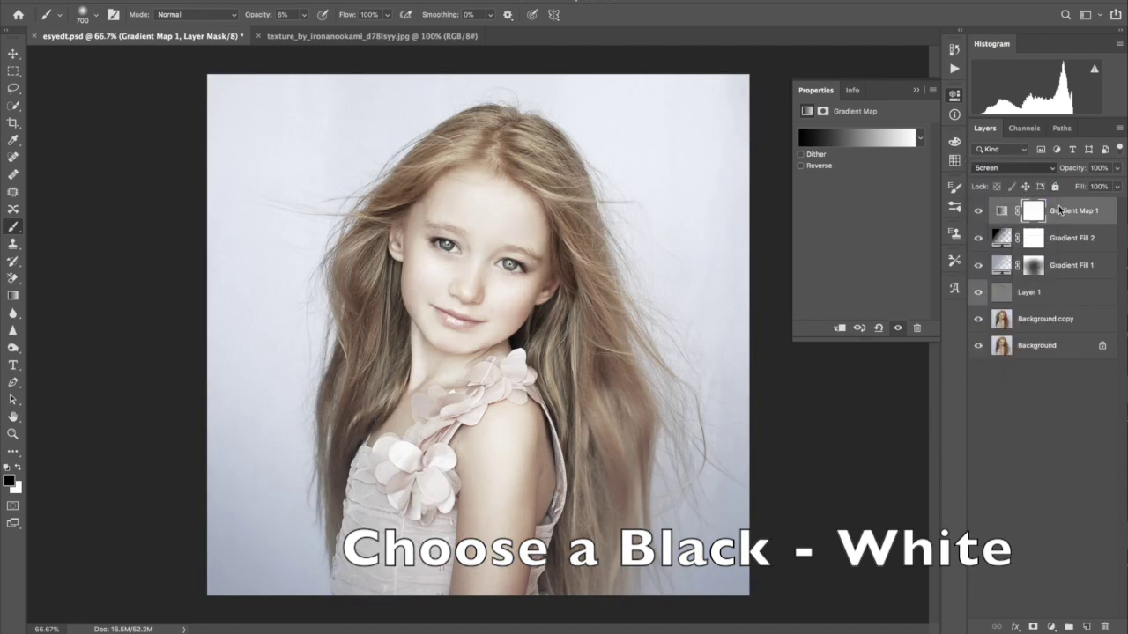
pyautogui.moveTo(1075, 169); pyautogui.dragTo(1027, 176)
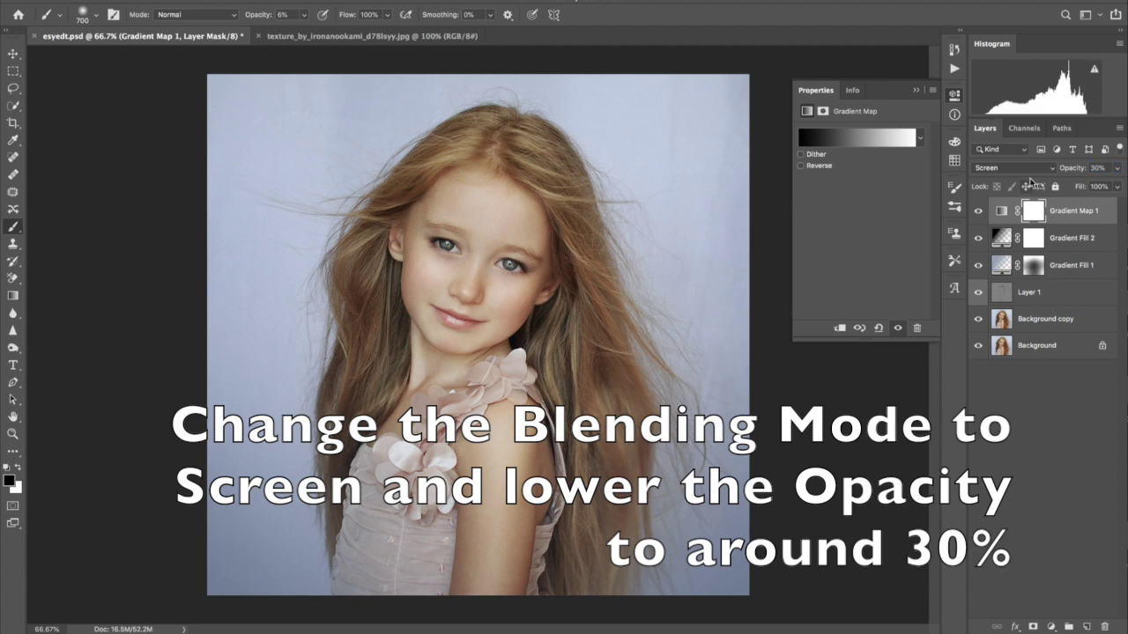
pyautogui.click(1049, 625)
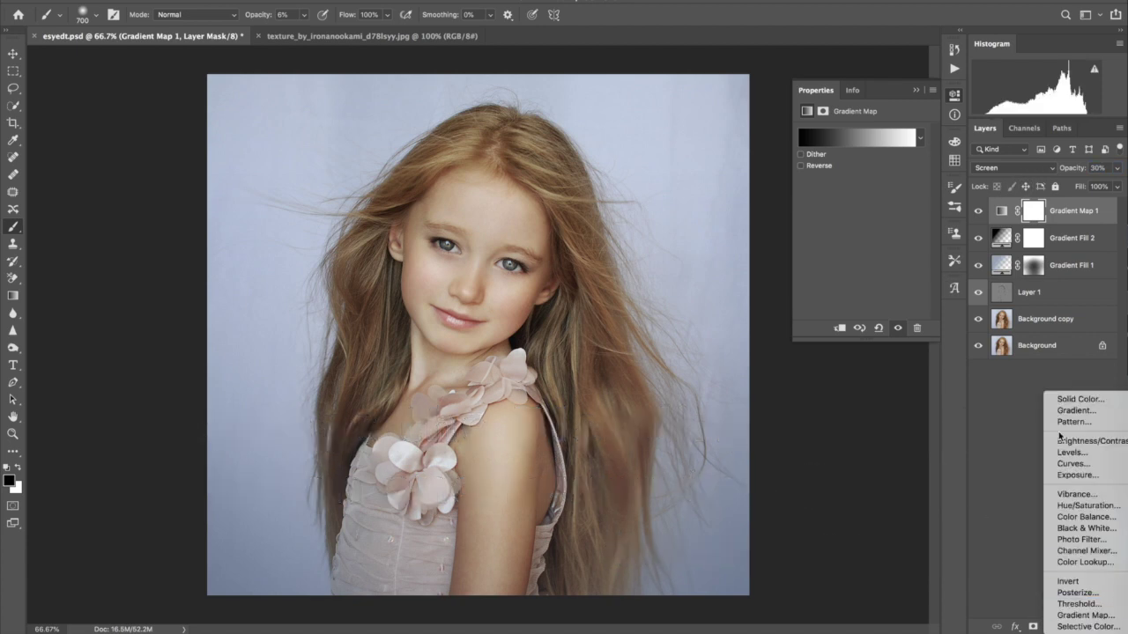
# - Add a darkening Curves layer with its midpoint pulled down and its mask inverted
pyautogui.click(1072, 464)
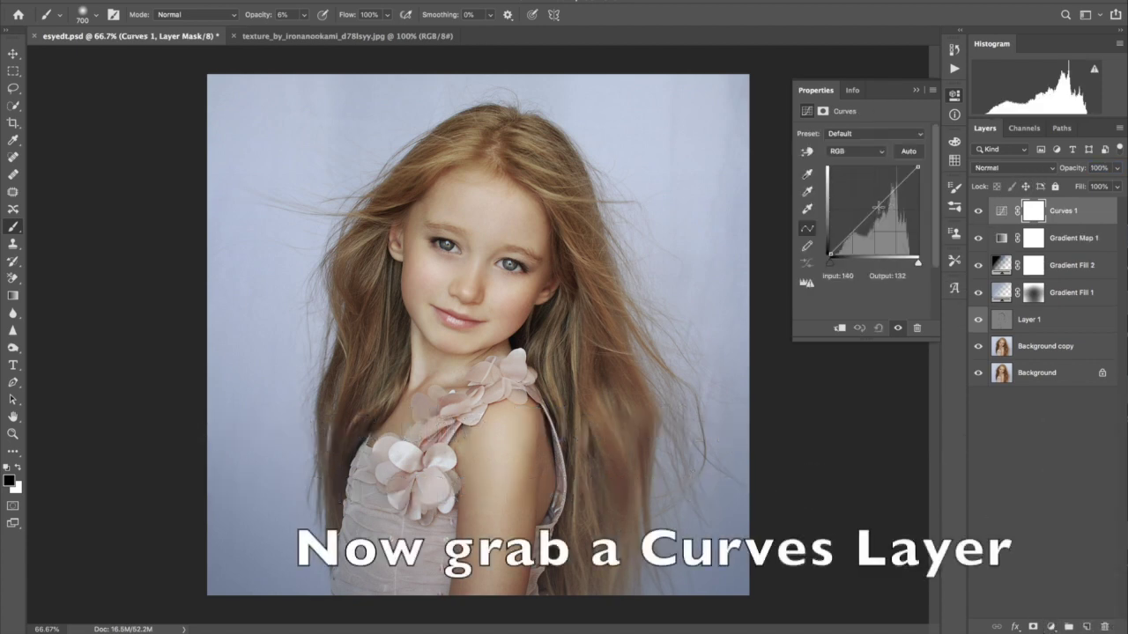
pyautogui.moveTo(873, 208); pyautogui.dragTo(879, 231)
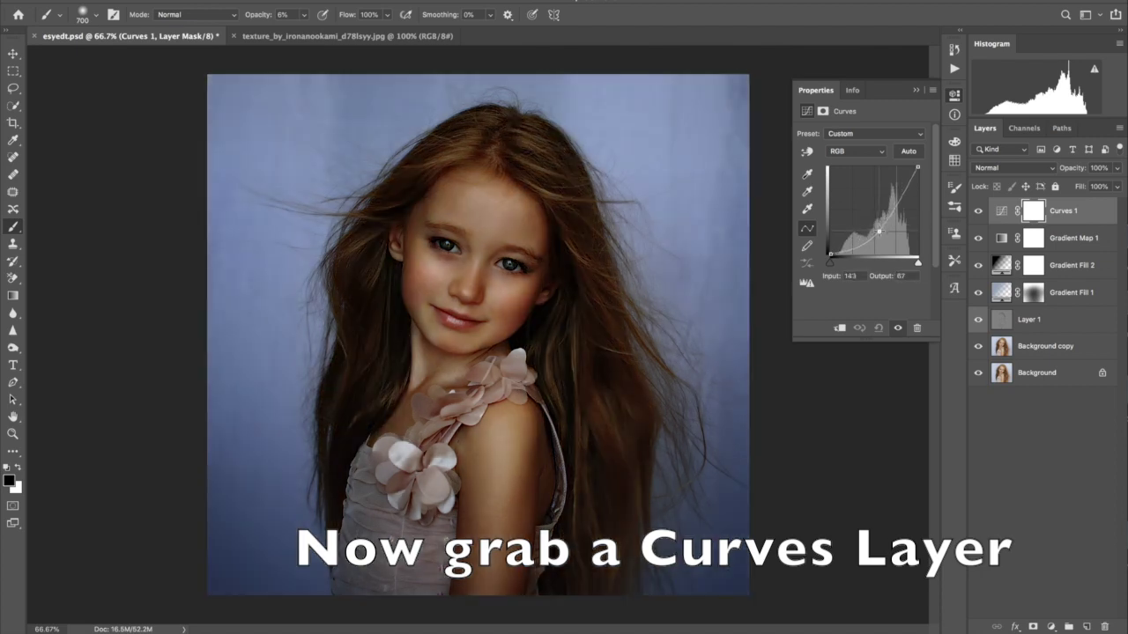
pyautogui.hotkey('ctrl', 'i')
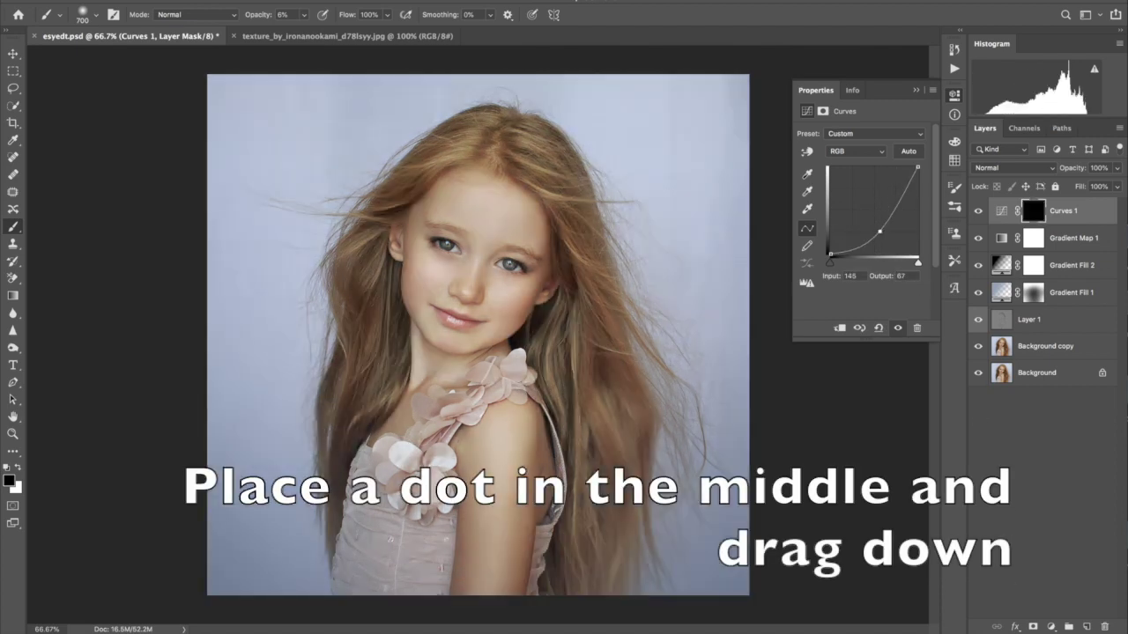
# - Add a brightening Curves layer with inverted mask, then target the darkening mask with white brush
pyautogui.click(1050, 627)
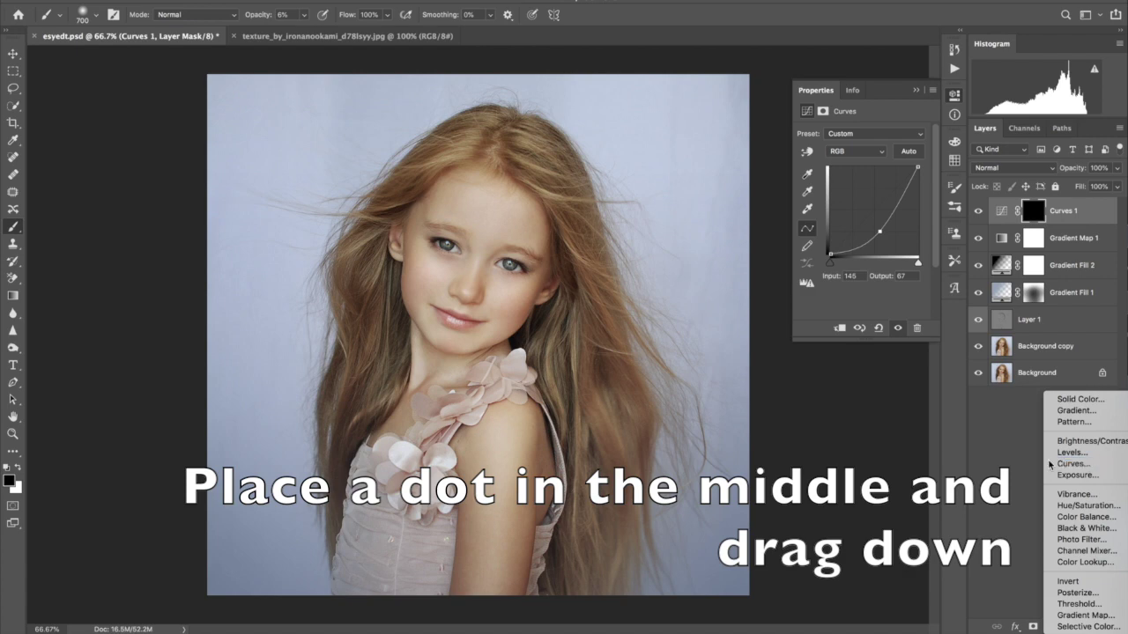
pyautogui.click(1072, 466)
pyautogui.moveTo(875, 206); pyautogui.dragTo(867, 187)
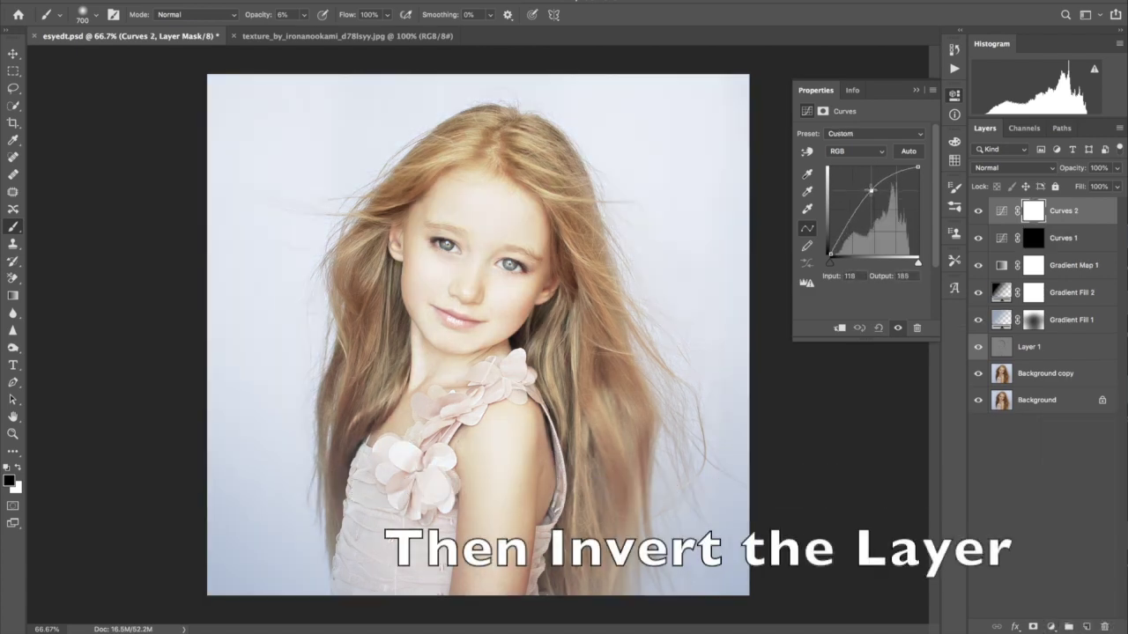
pyautogui.hotkey('ctrl', 'i')
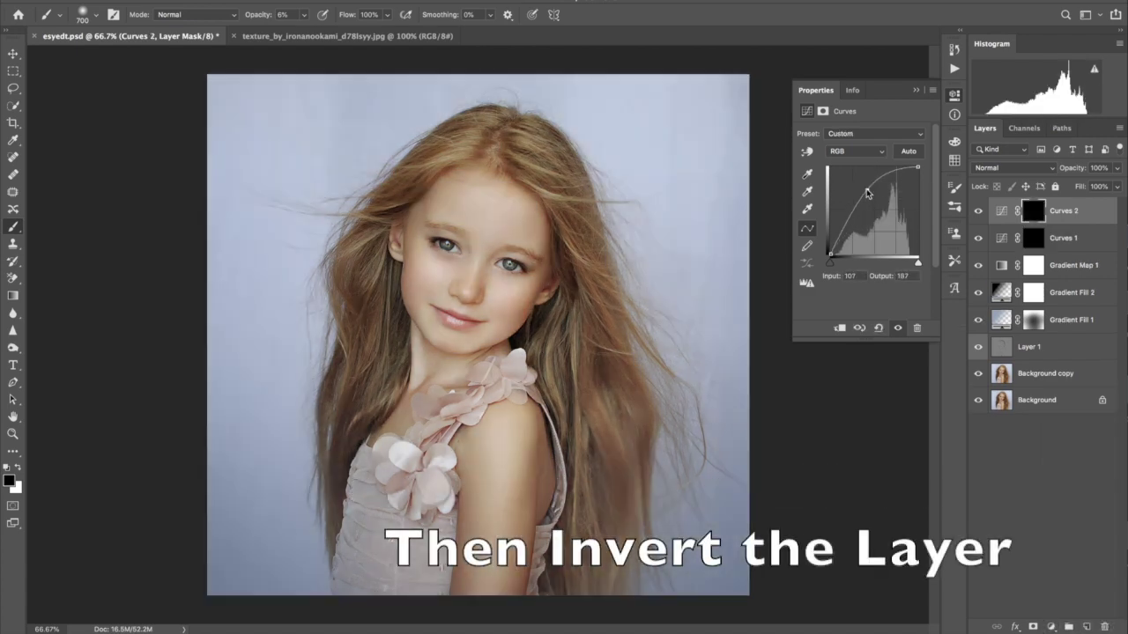
pyautogui.click(1032, 238)
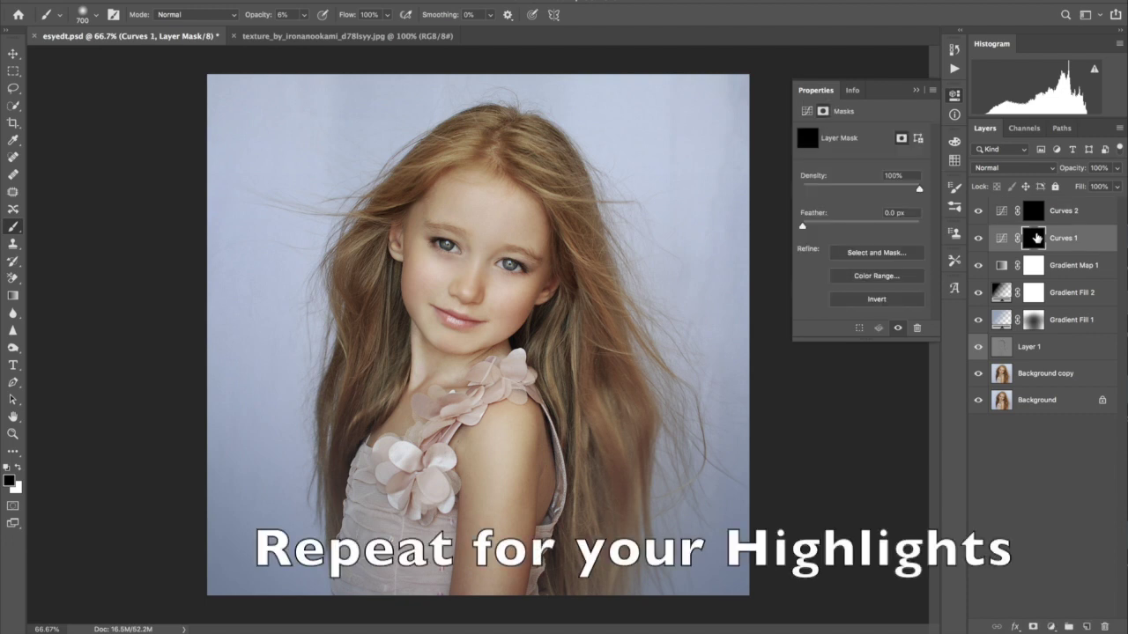
pyautogui.click(20, 468)
pyautogui.press('[')
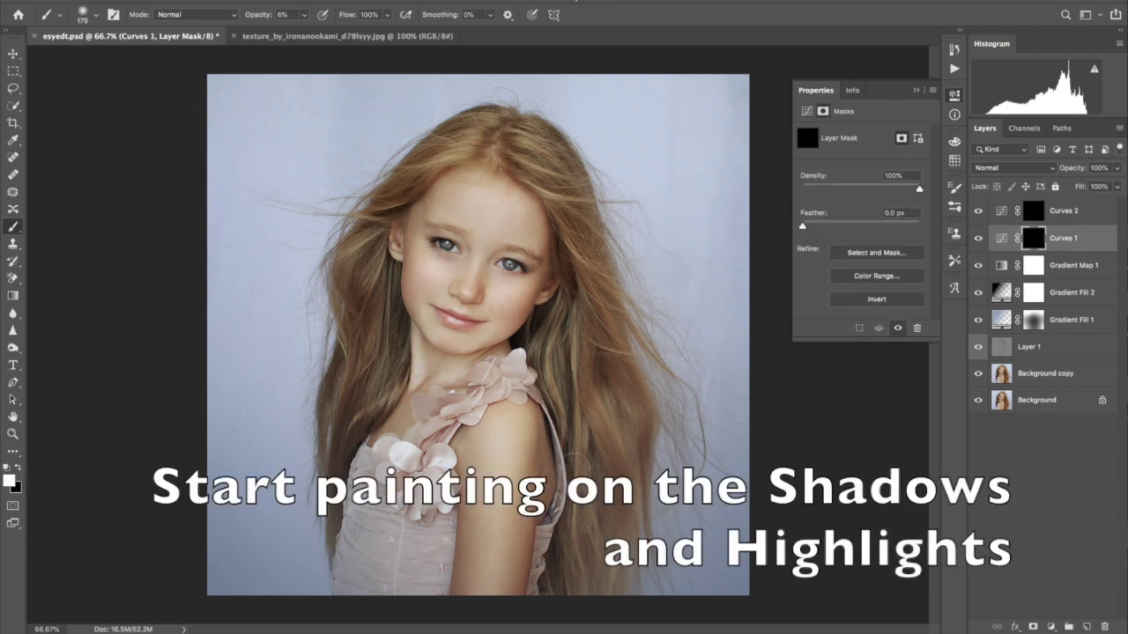
# - Paint shadows into the Curves 1 mask with a small soft brush across the face and shoulder
pyautogui.press('[')
pyautogui.press('[')
pyautogui.press('[')
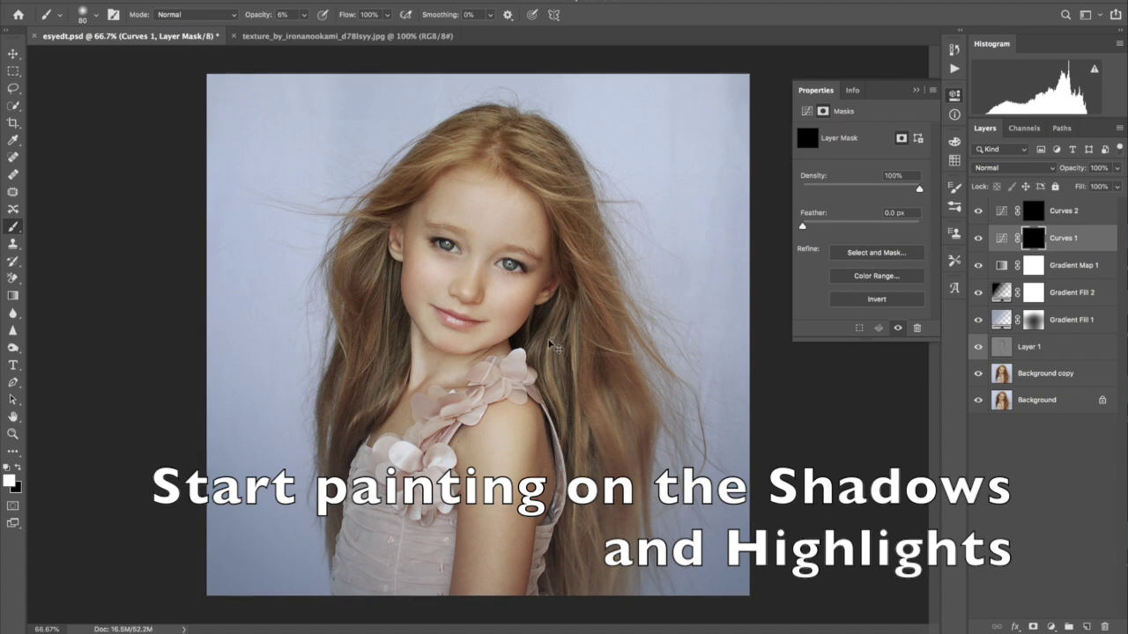
pyautogui.hotkey('ctrl', '+')
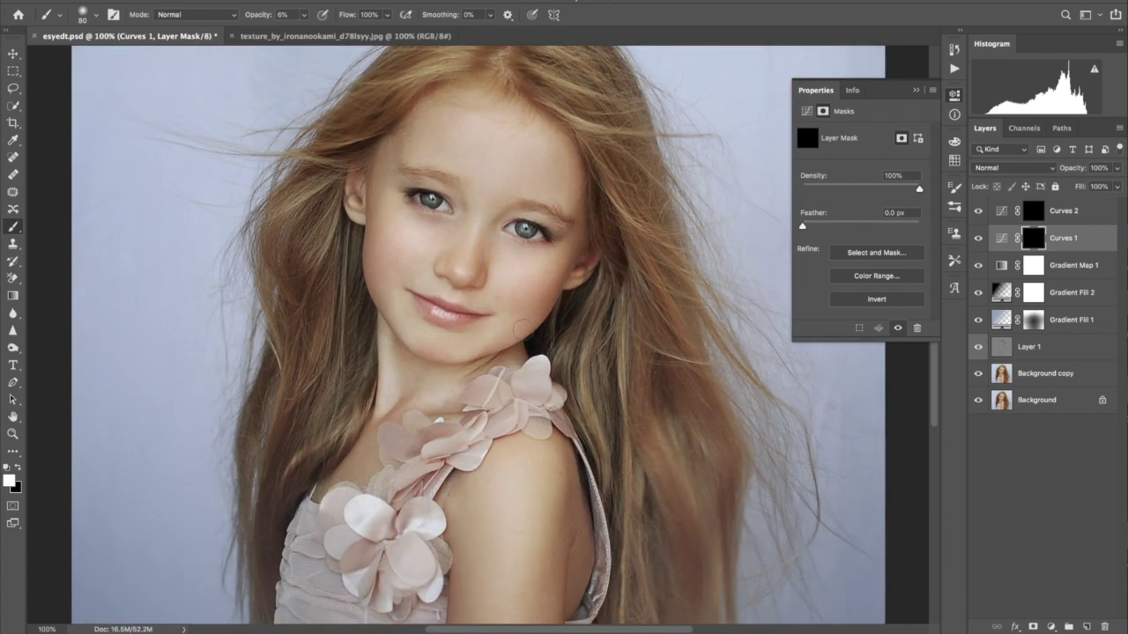
pyautogui.press('[')
pyautogui.press('[')
pyautogui.press('[')
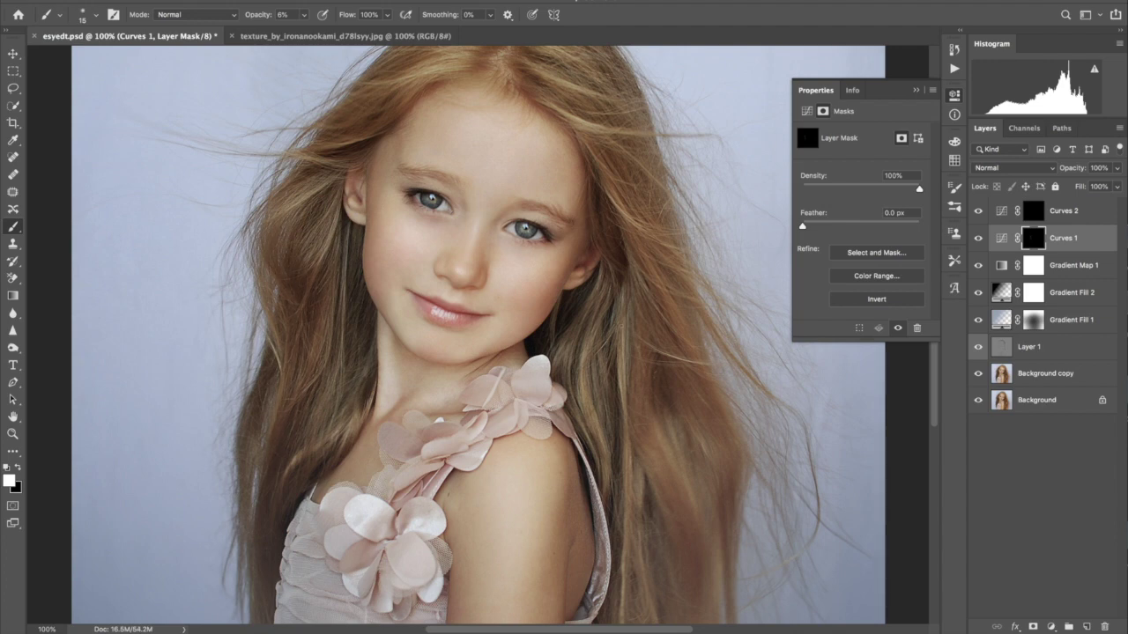
pyautogui.press(']')
pyautogui.press(']')
pyautogui.press(']')
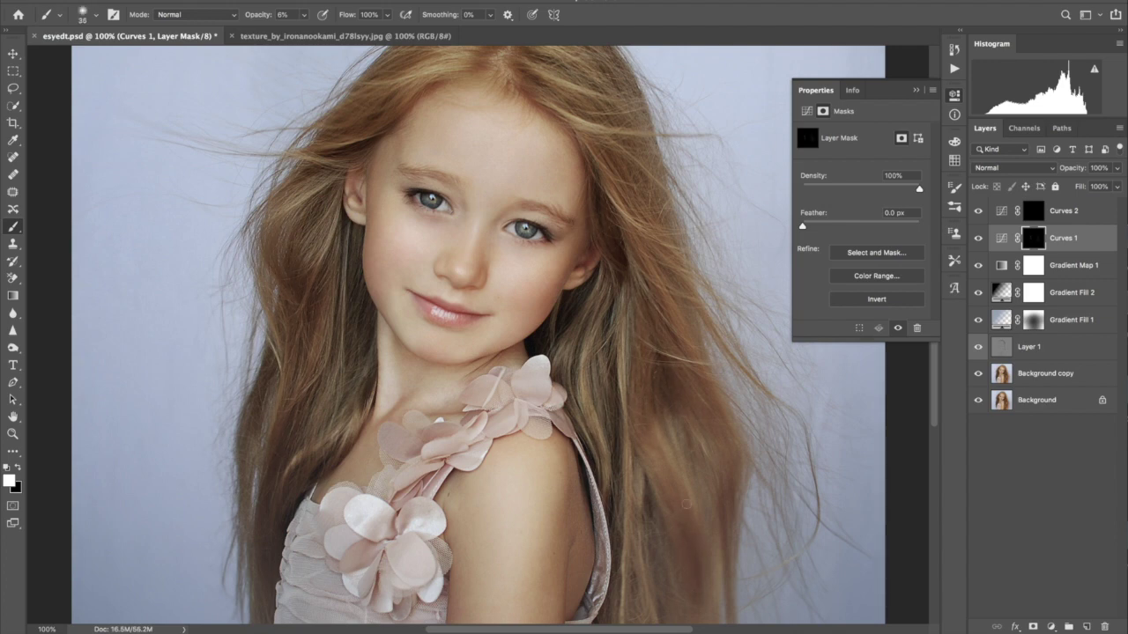
pyautogui.moveTo(731, 483); pyautogui.dragTo(718, 261)
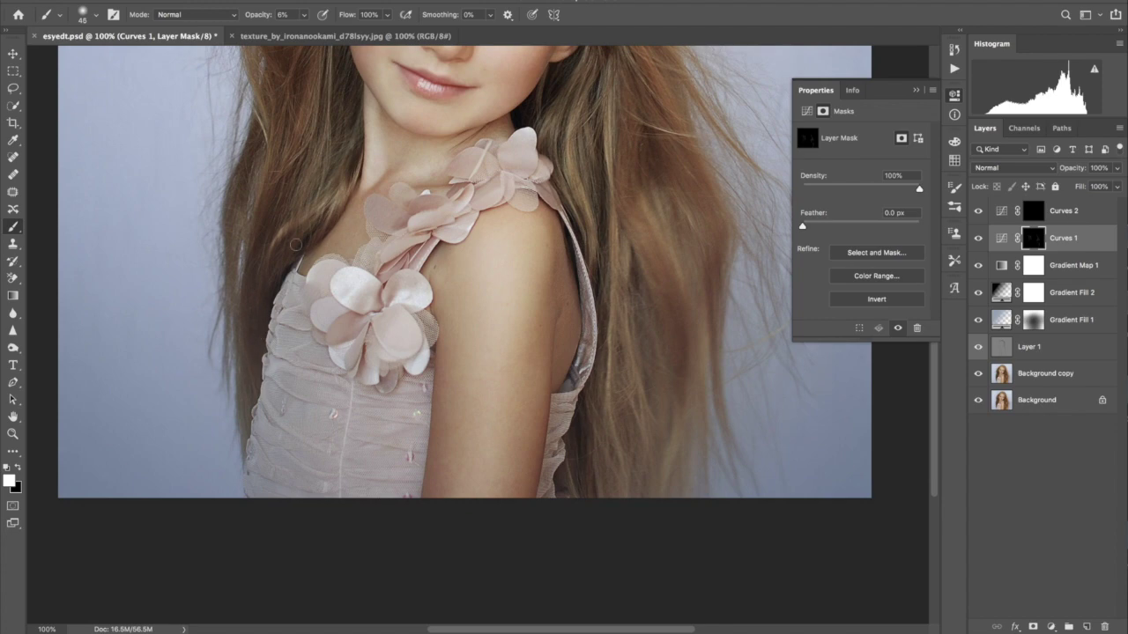
pyautogui.press(']')
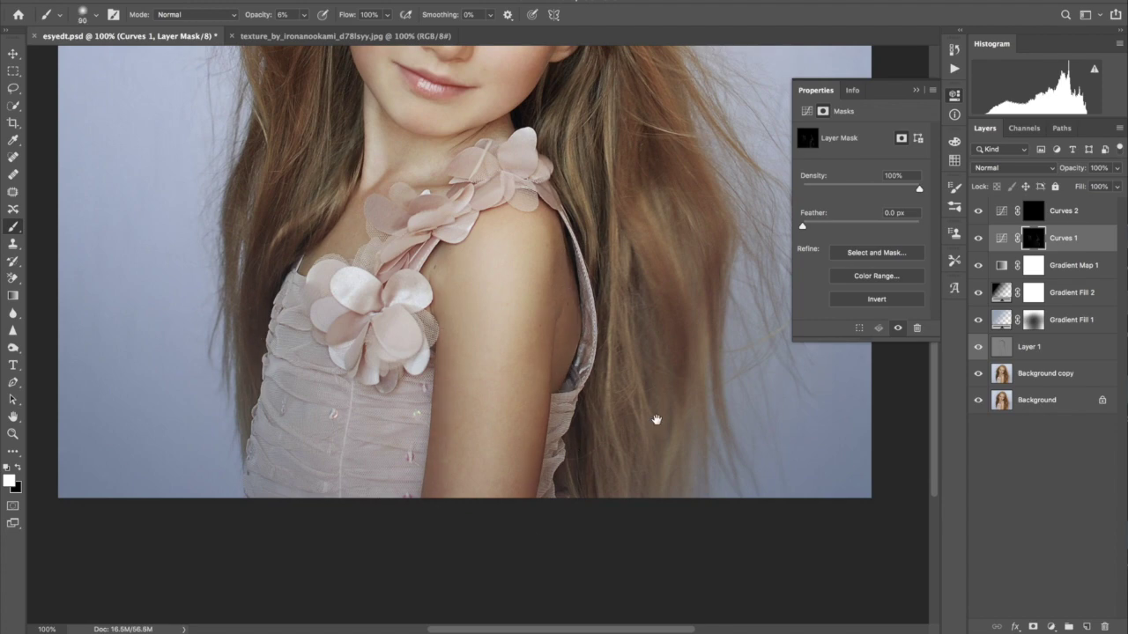
pyautogui.scroll(5, 657, 419)
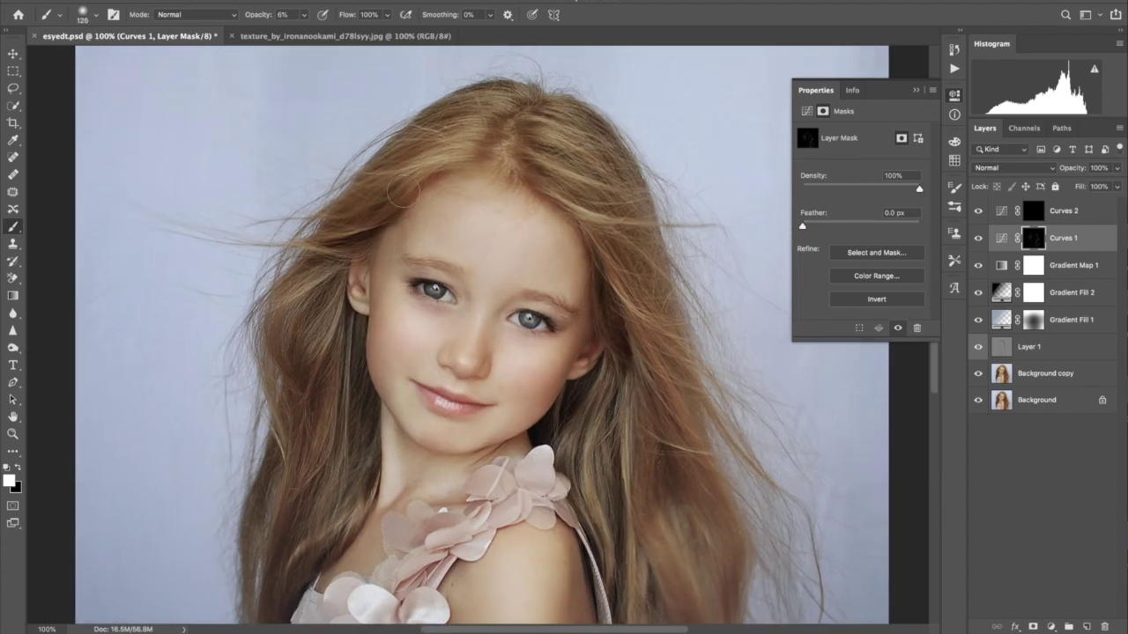
pyautogui.press('[')
pyautogui.press('[')
pyautogui.press('[')
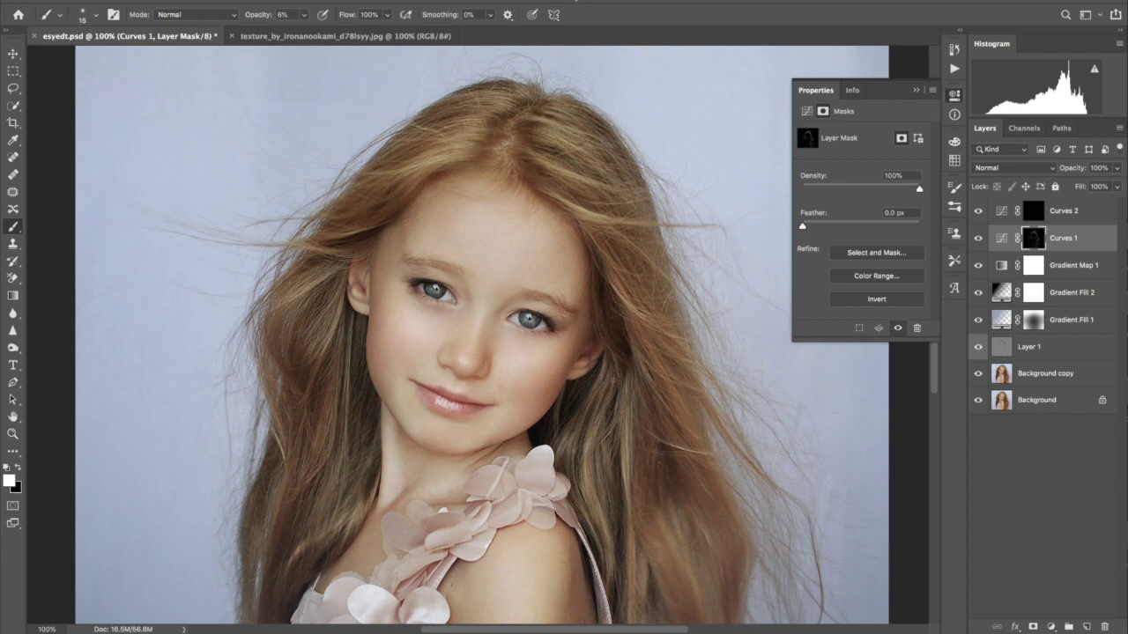
pyautogui.hotkey('ctrl', '+')
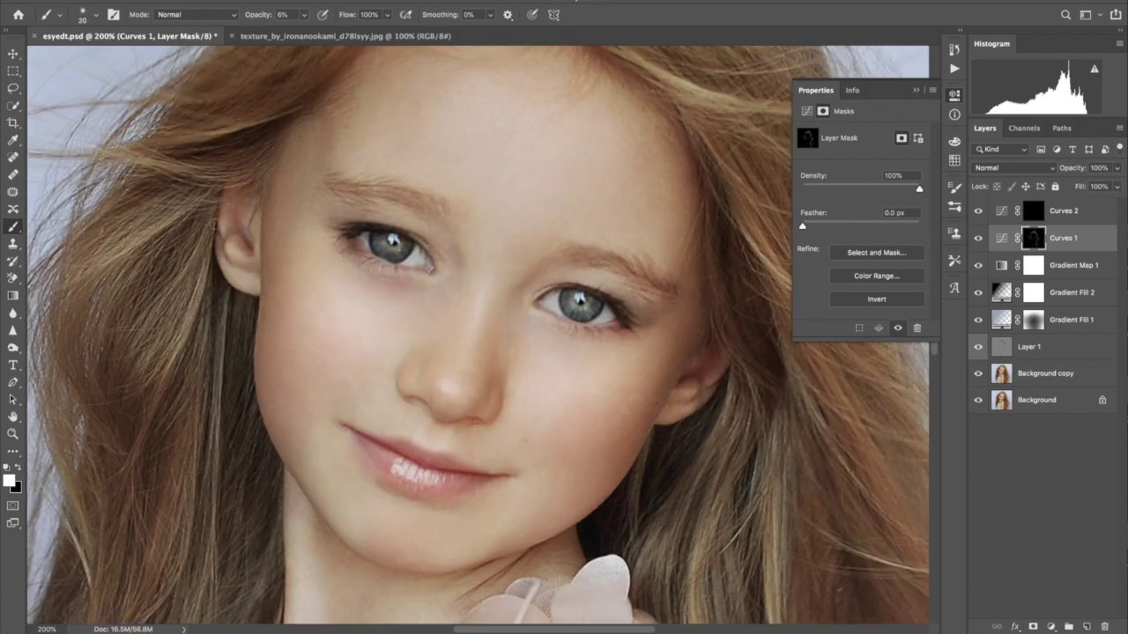
pyautogui.press(']')
pyautogui.press(']')
pyautogui.press(']')
pyautogui.press(']')
pyautogui.scroll(5, 660, 246)
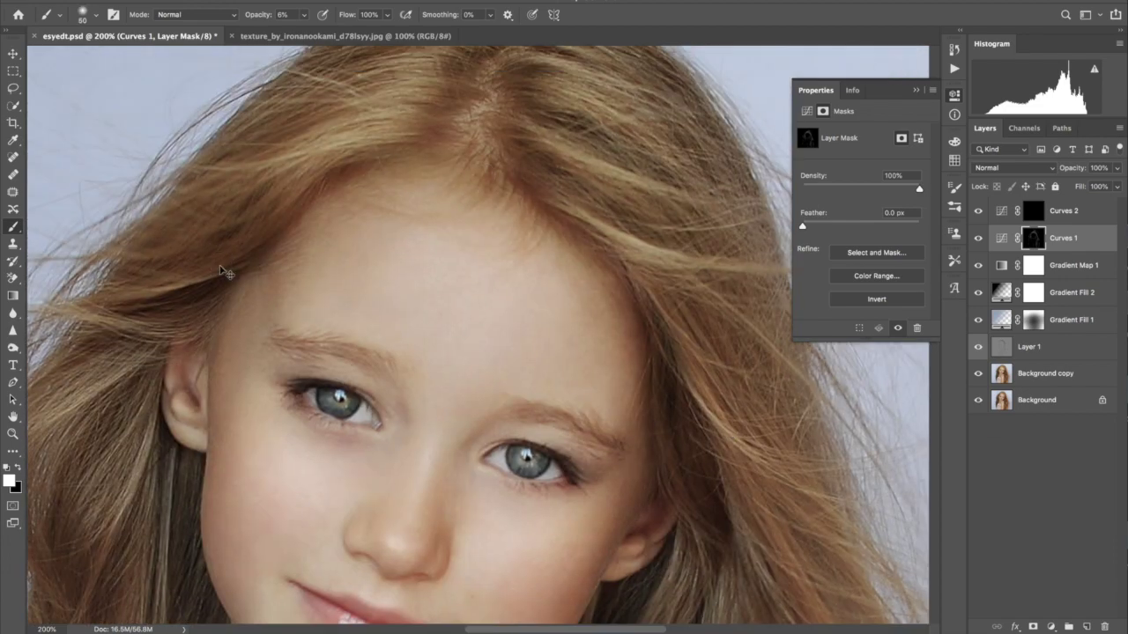
pyautogui.hotkey('ctrl', '0')
# - Paint white highlights onto the cheek in the Curves 2 mask, then add a blank top layer
pyautogui.press('x')
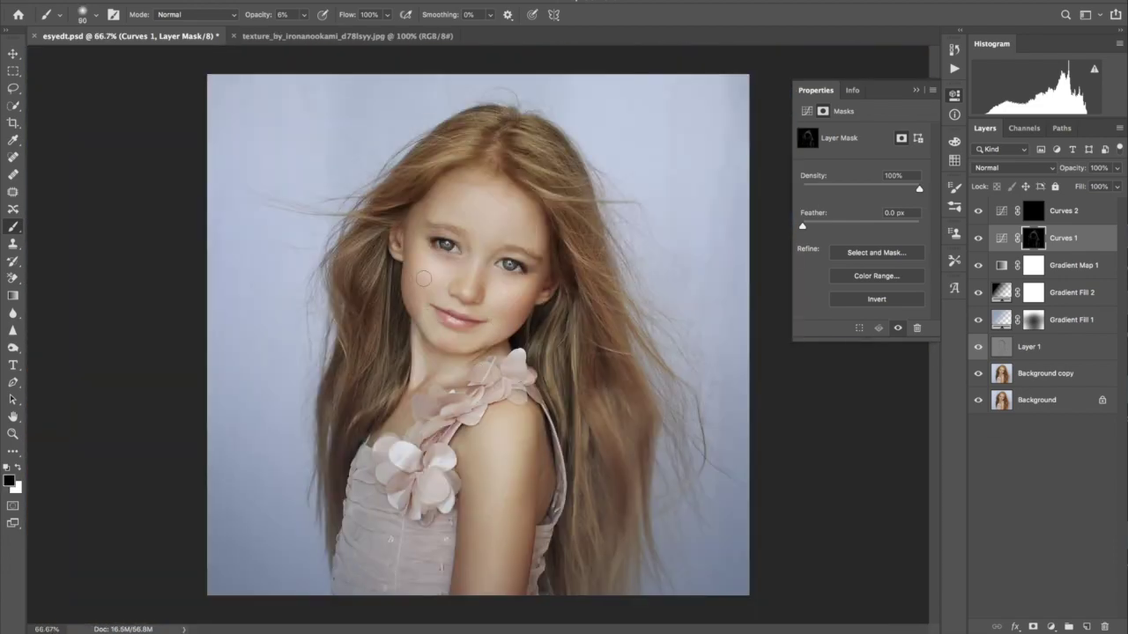
pyautogui.hotkey('alt', ']')
pyautogui.press(']')
pyautogui.press(']')
pyautogui.press(']')
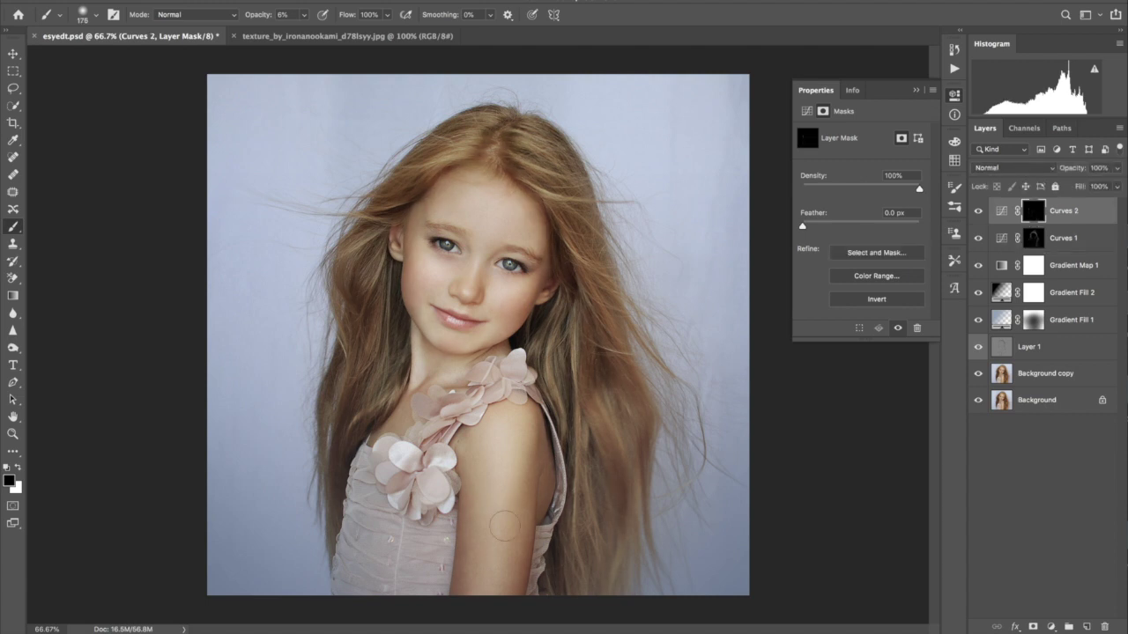
pyautogui.press('x')
pyautogui.moveTo(455, 261); pyautogui.dragTo(497, 279)
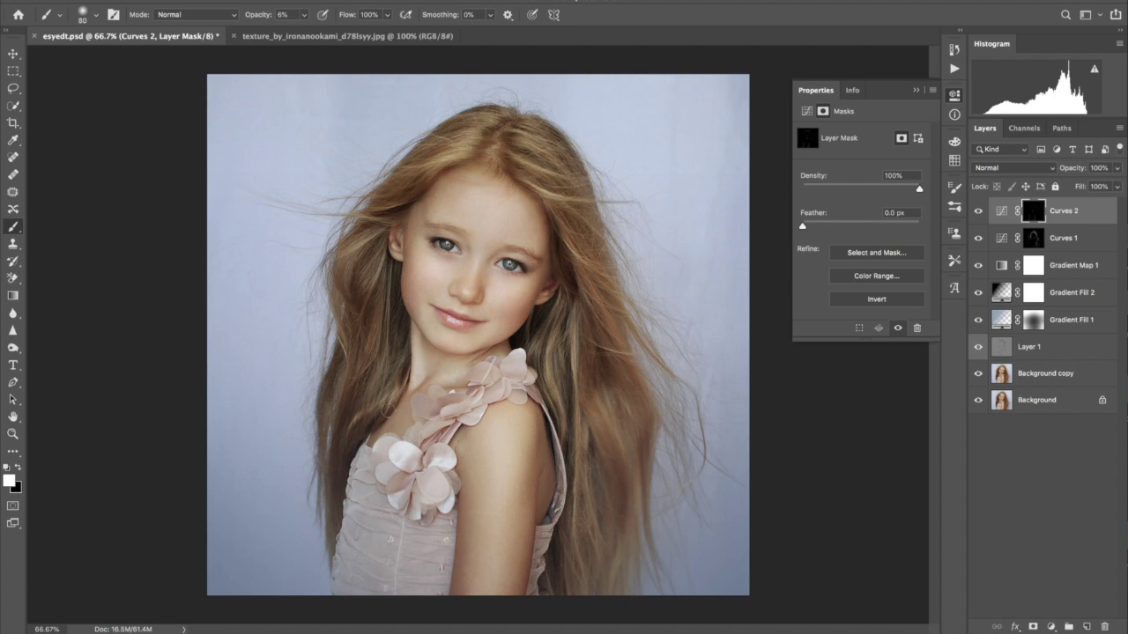
pyautogui.click(1086, 627)
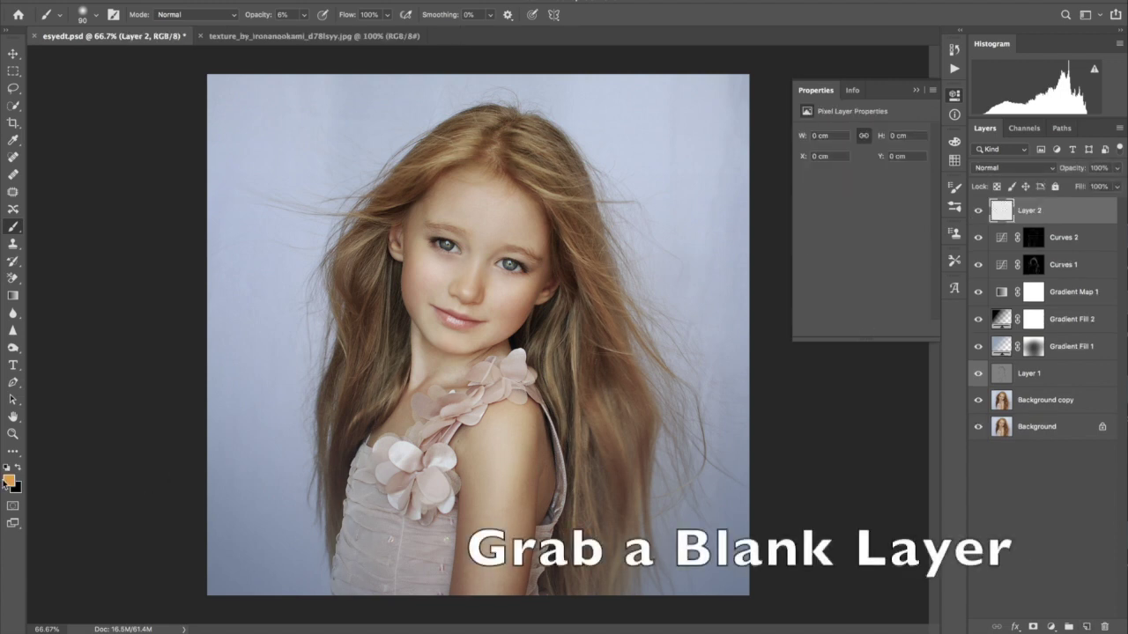
# - Set the foreground colour to a light pink
pyautogui.click(8, 480)
pyautogui.click(715, 102)
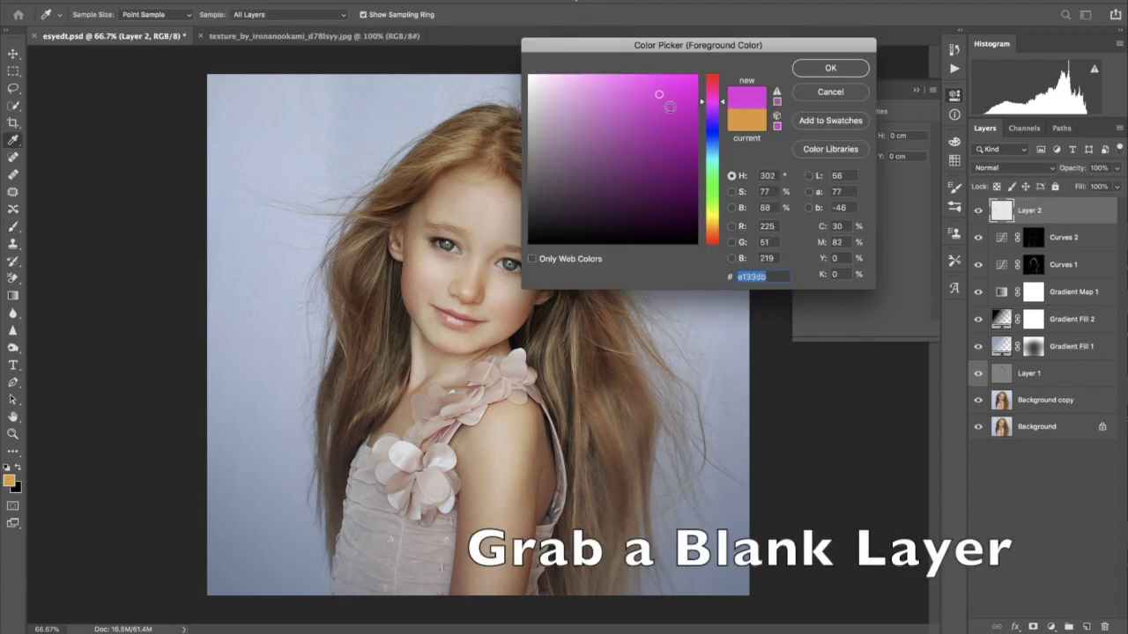
pyautogui.click(577, 96)
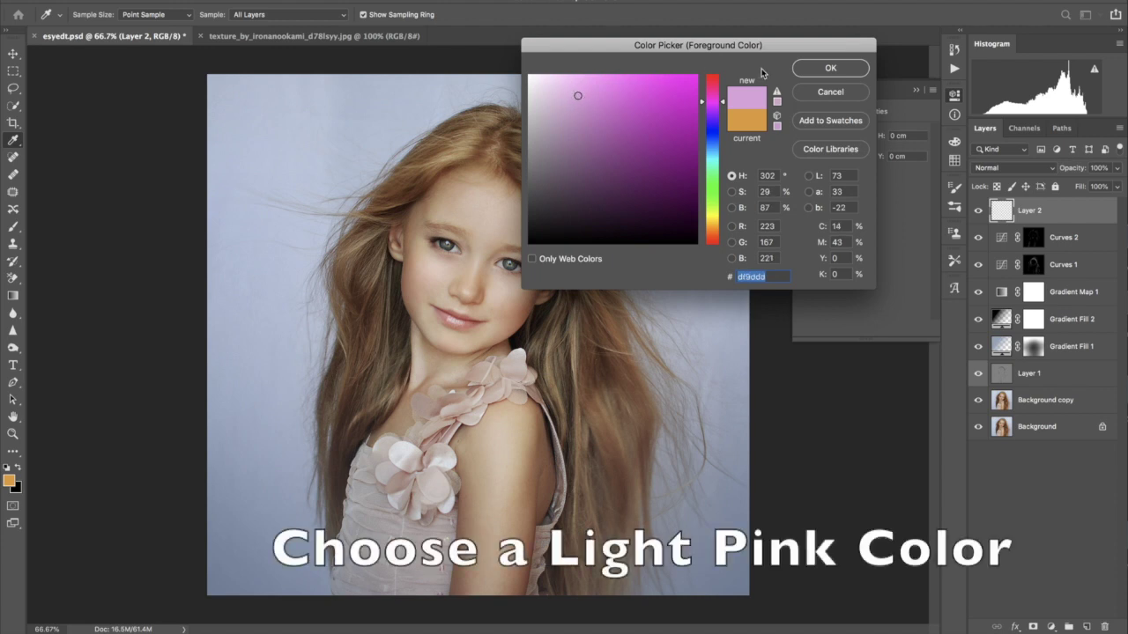
pyautogui.click(853, 69)
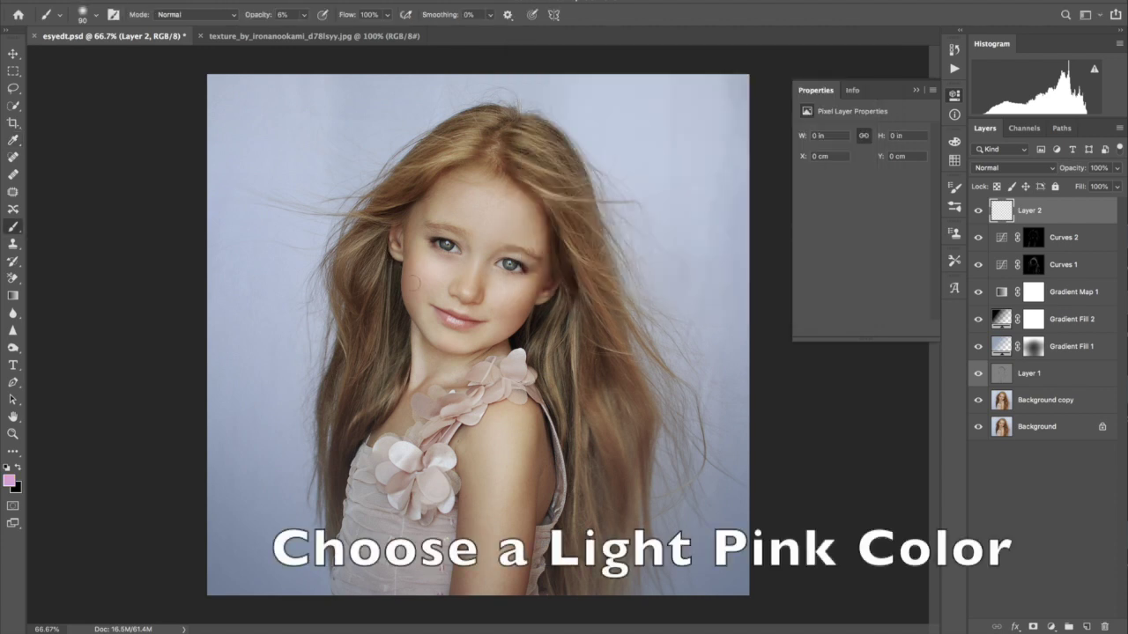
# - Paint soft pink blush onto both cheeks with an enlarged brush
pyautogui.press(']')
pyautogui.press(']')
pyautogui.press(']')
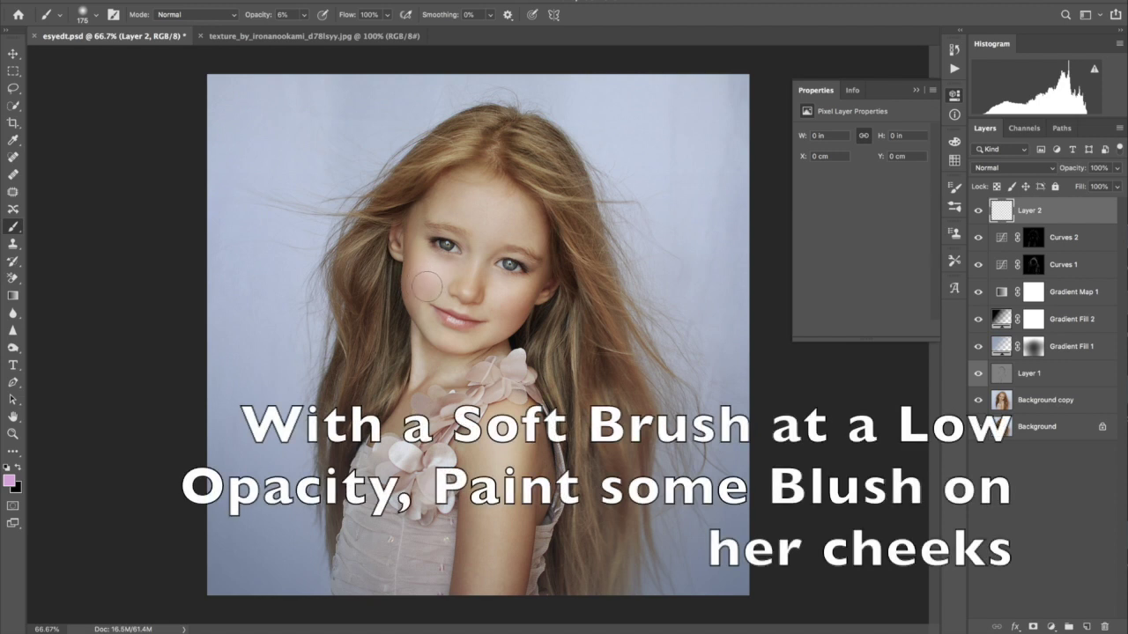
pyautogui.moveTo(425, 281); pyautogui.dragTo(421, 266)
pyautogui.moveTo(509, 304); pyautogui.dragTo(515, 295)
pyautogui.moveTo(422, 284); pyautogui.dragTo(424, 261)
pyautogui.moveTo(505, 303); pyautogui.dragTo(552, 289)
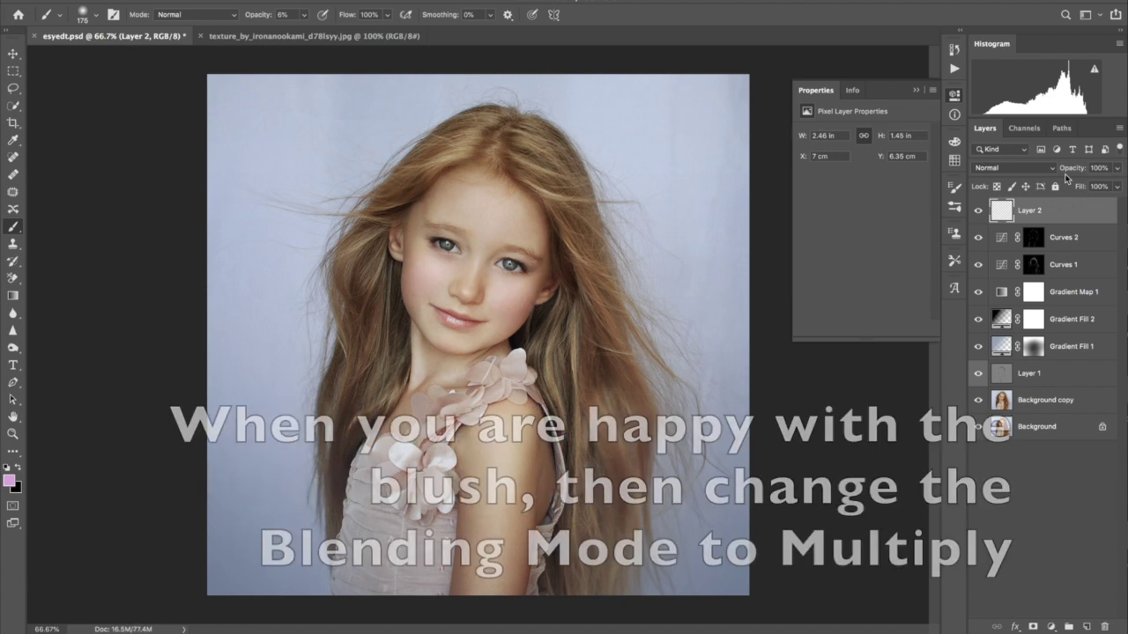
# - Set the blush layer to Multiply and add a Curves adjustment layer
pyautogui.click(1022, 167)
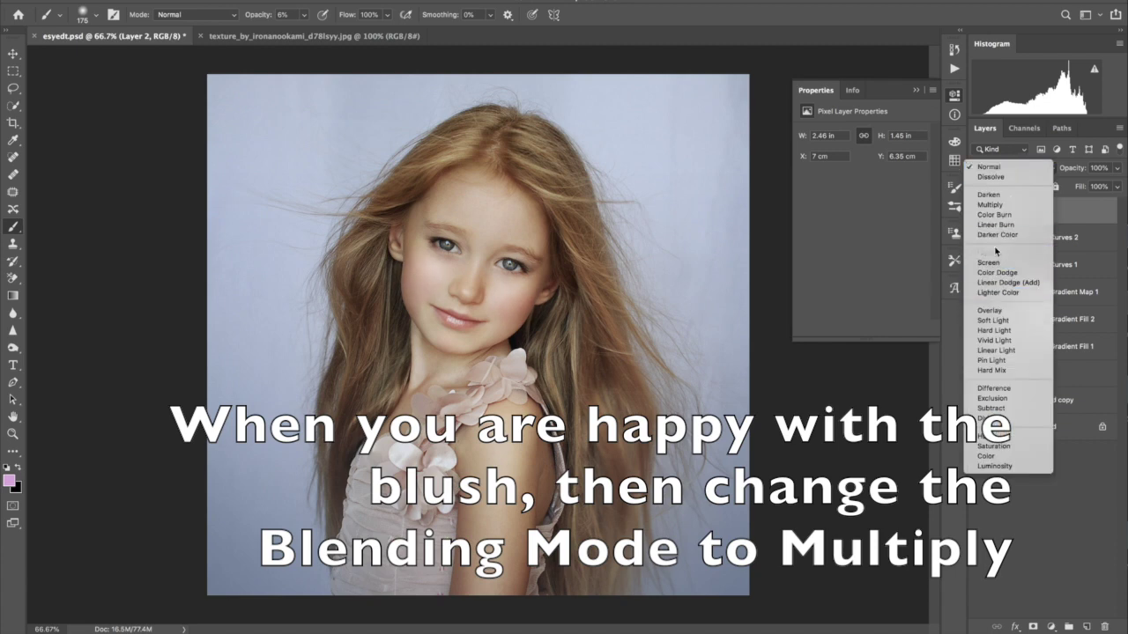
pyautogui.click(990, 206)
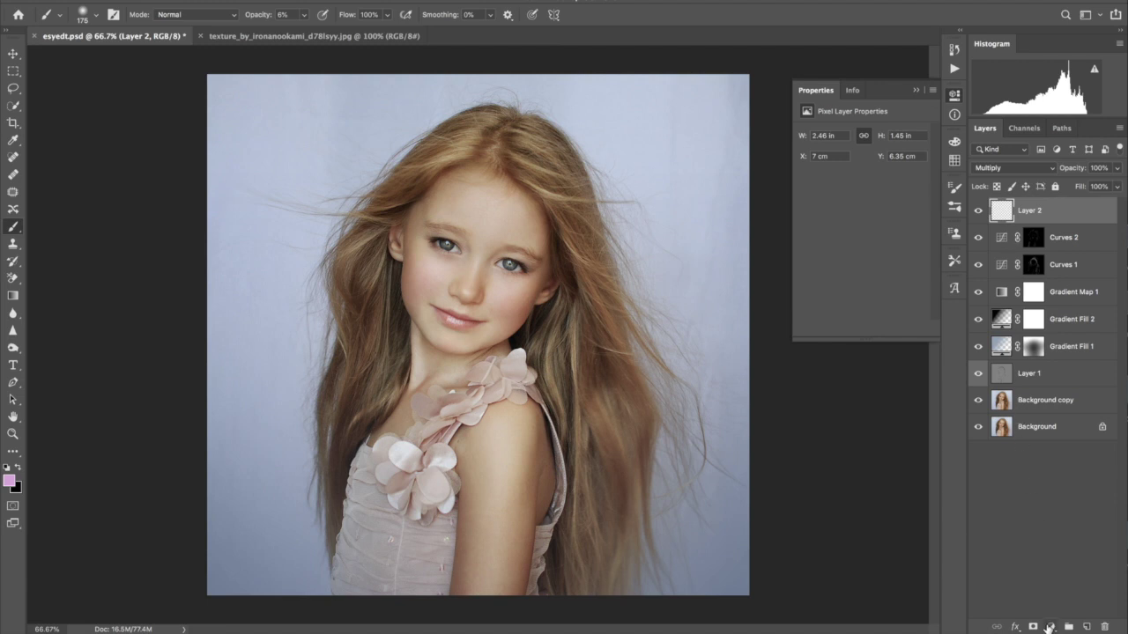
pyautogui.click(1051, 626)
pyautogui.click(1070, 463)
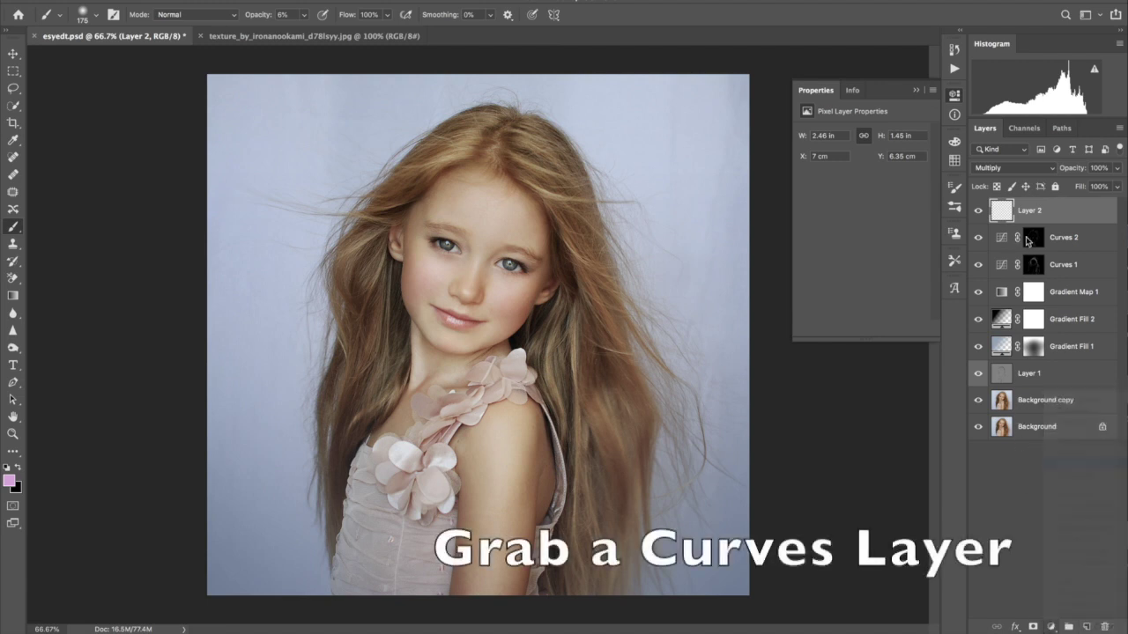
# - Add mid-tone and shadow points, lift the black point for a matte fade, and add a blank layer
pyautogui.click(873, 210)
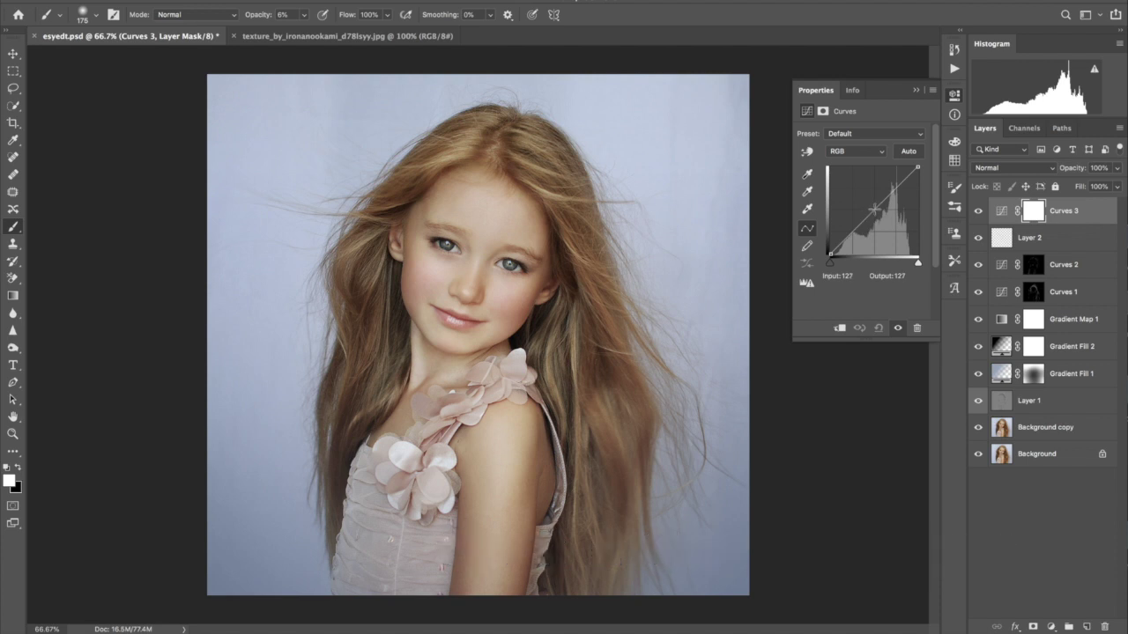
pyautogui.click(852, 231)
pyautogui.moveTo(829, 253); pyautogui.dragTo(829, 247)
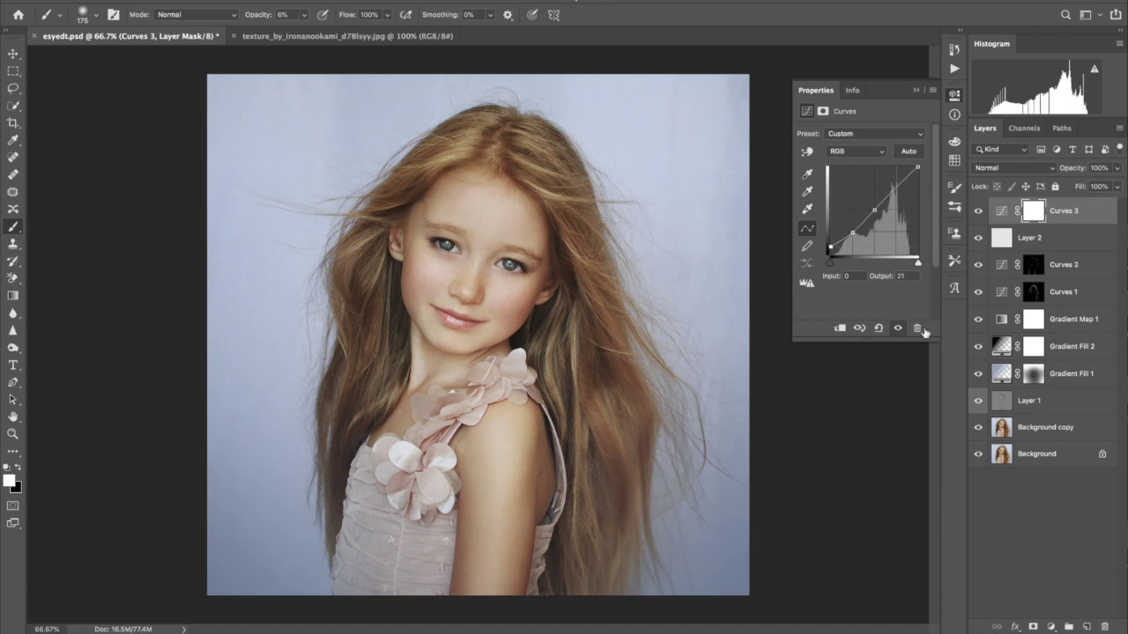
pyautogui.click(1086, 626)
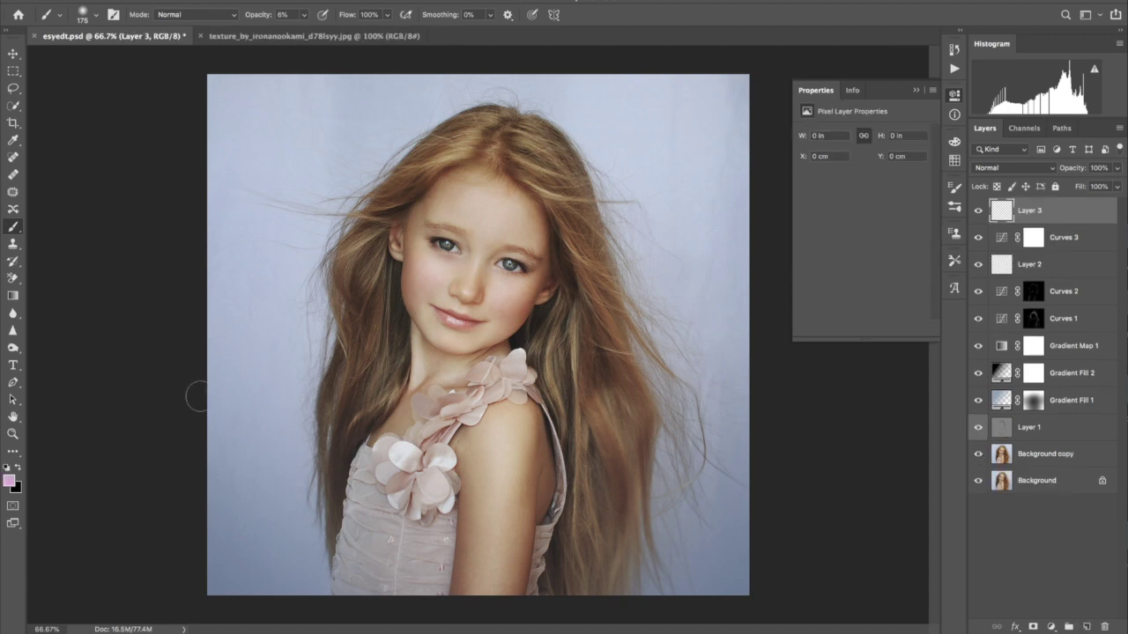
# - Zoom in and paint a saturated light blue over both irises with a small brush
pyautogui.hotkey('ctrl', '+')
pyautogui.hotkey('ctrl', '+')
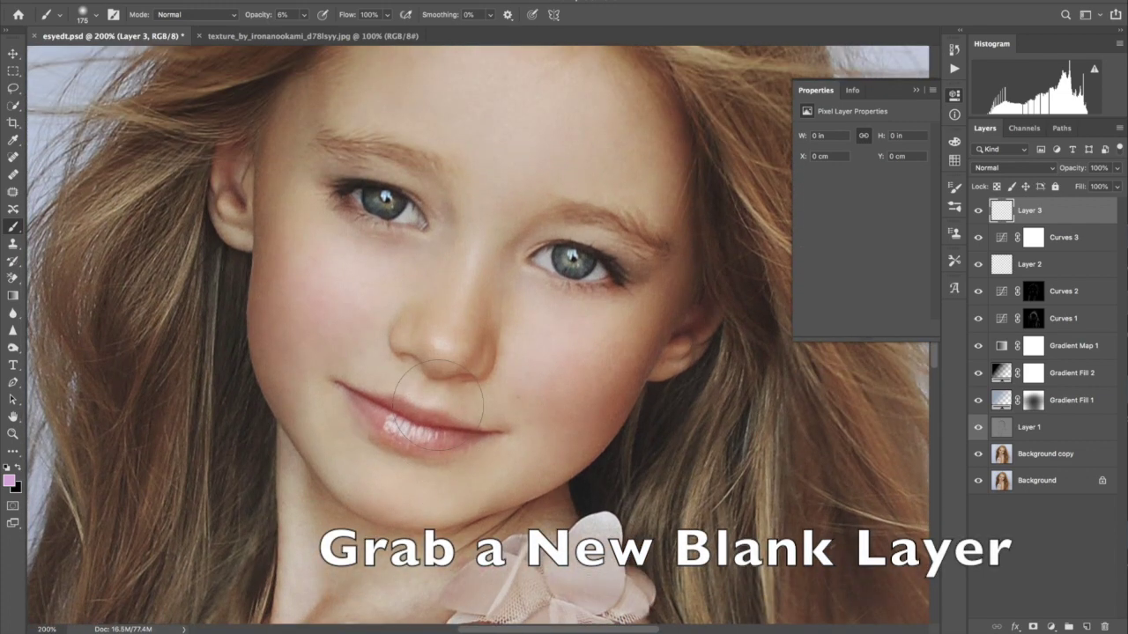
pyautogui.press('[')
pyautogui.press('[')
pyautogui.press('[')
pyautogui.press('[')
pyautogui.press('[')
pyautogui.press('[')
pyautogui.click(10, 481)
pyautogui.click(712, 148)
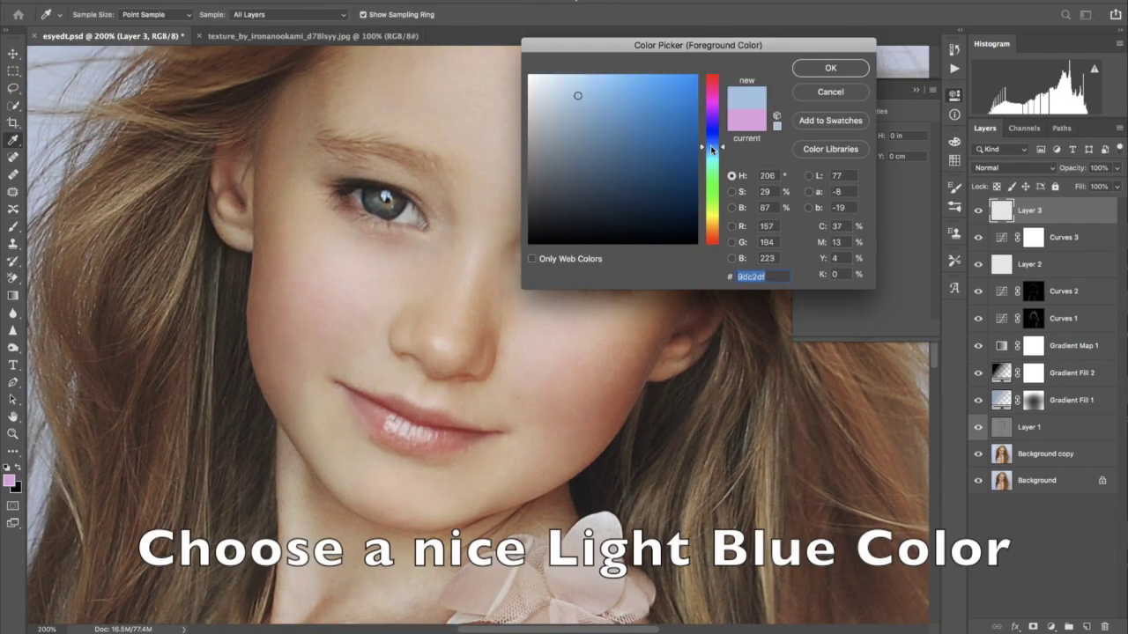
pyautogui.click(652, 93)
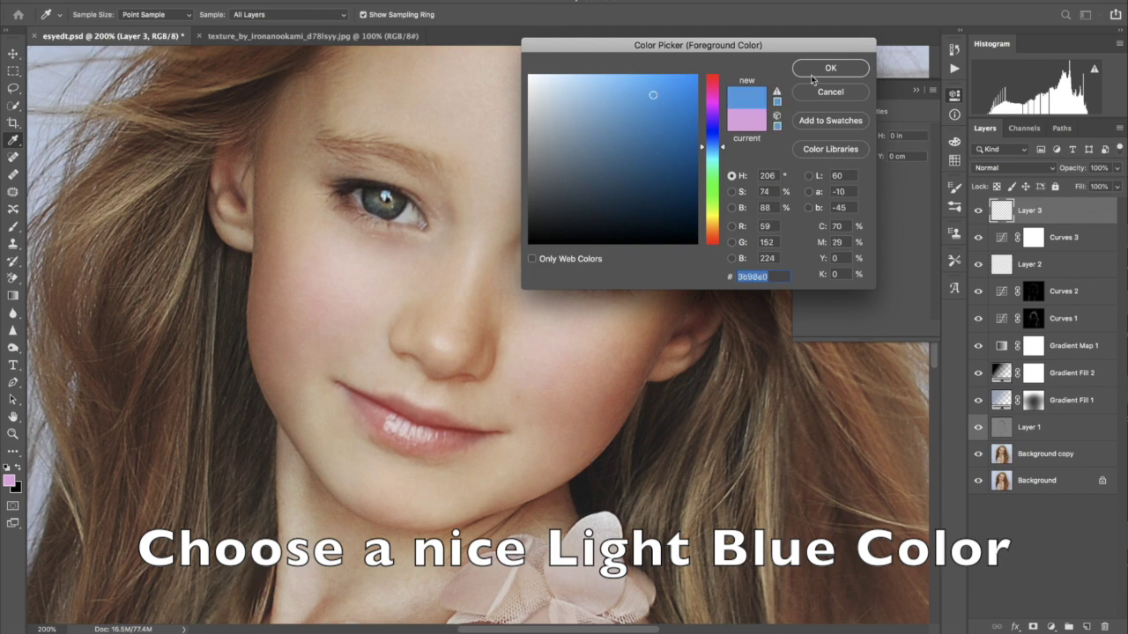
pyautogui.click(832, 68)
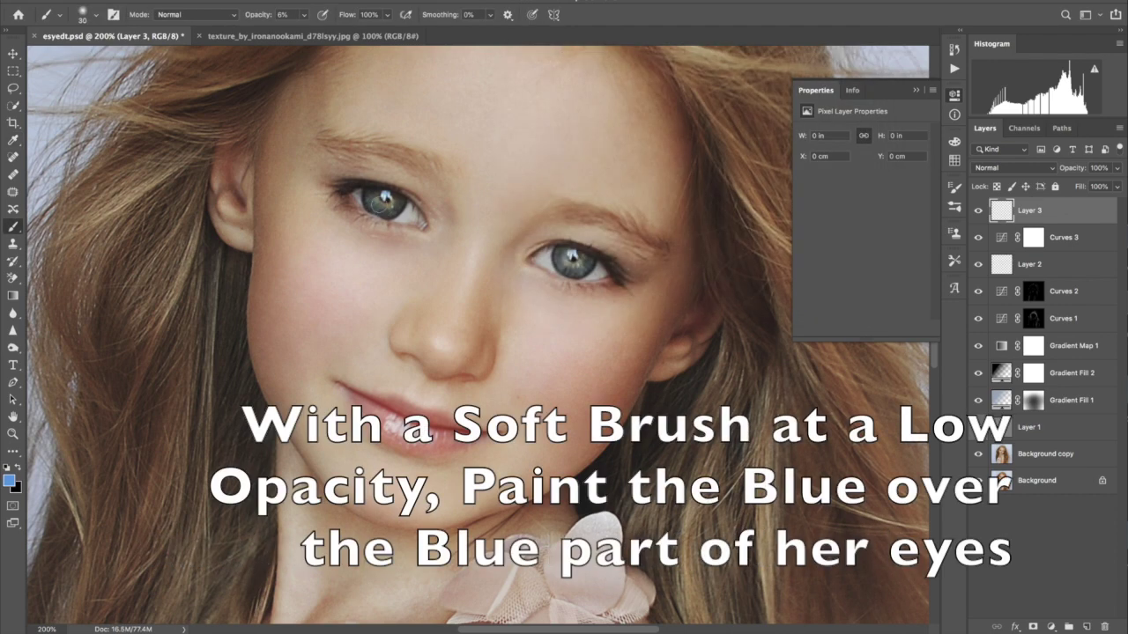
pyautogui.click(379, 201)
pyautogui.click(568, 265)
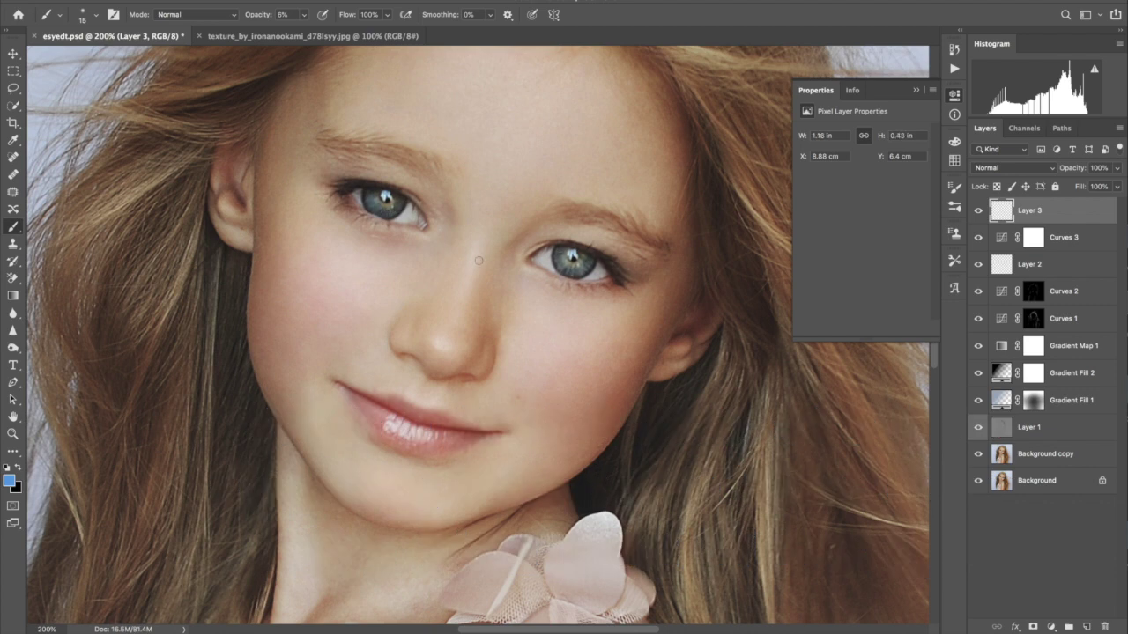
# - Switch the painting colour to orange and zoom back out
pyautogui.click(10, 480)
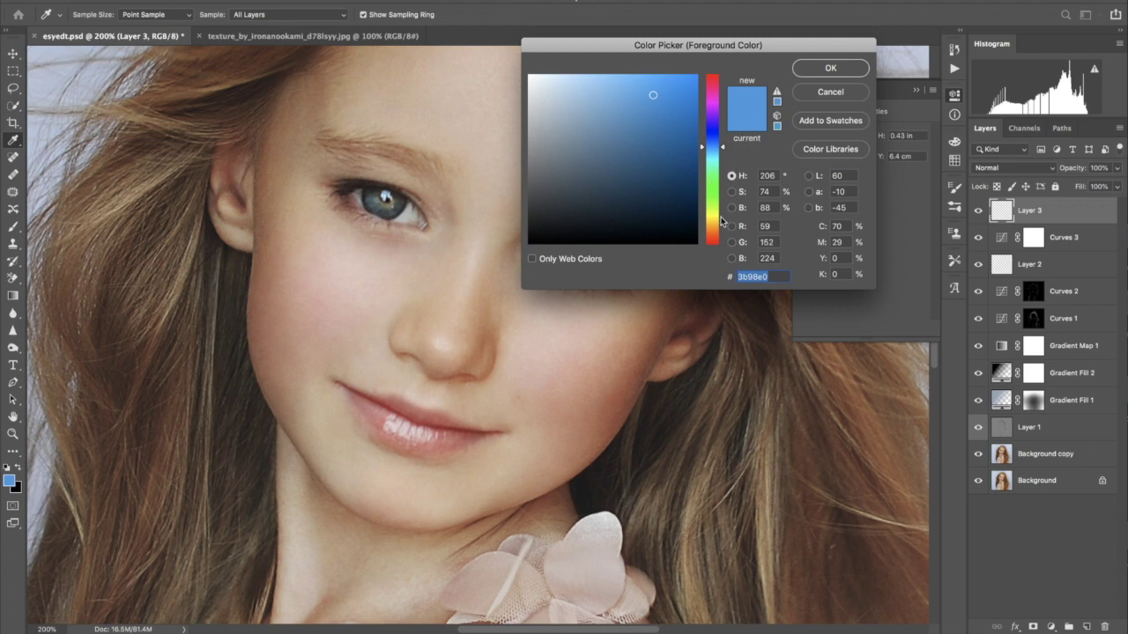
pyautogui.moveTo(716, 236); pyautogui.dragTo(716, 230)
pyautogui.click(830, 68)
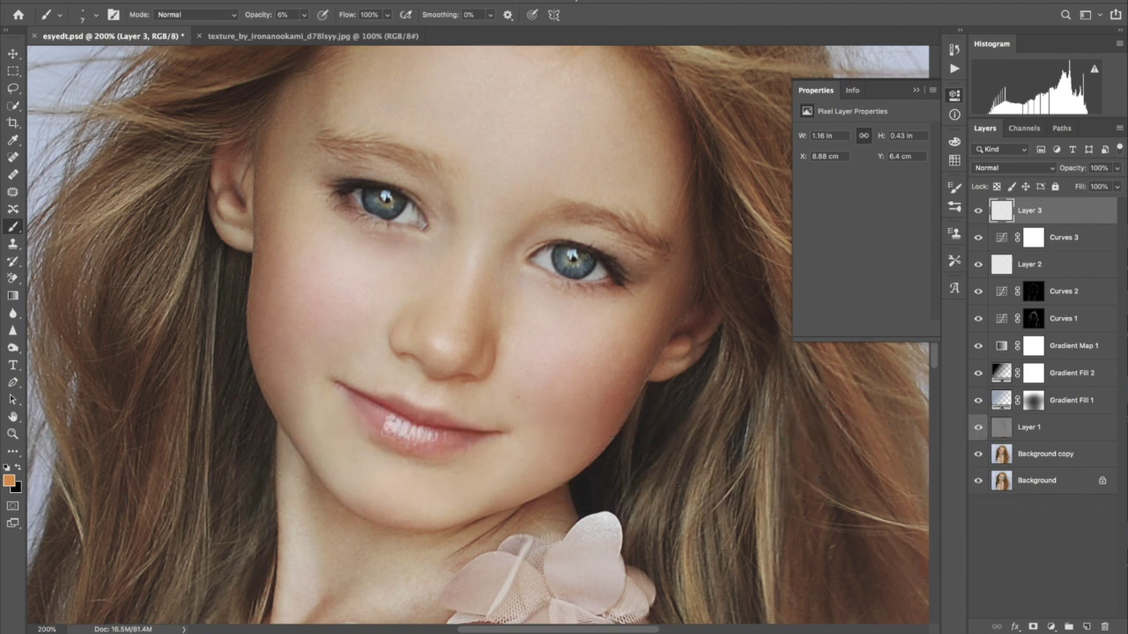
pyautogui.hotkey('ctrl', '-')
pyautogui.hotkey('ctrl', '-')
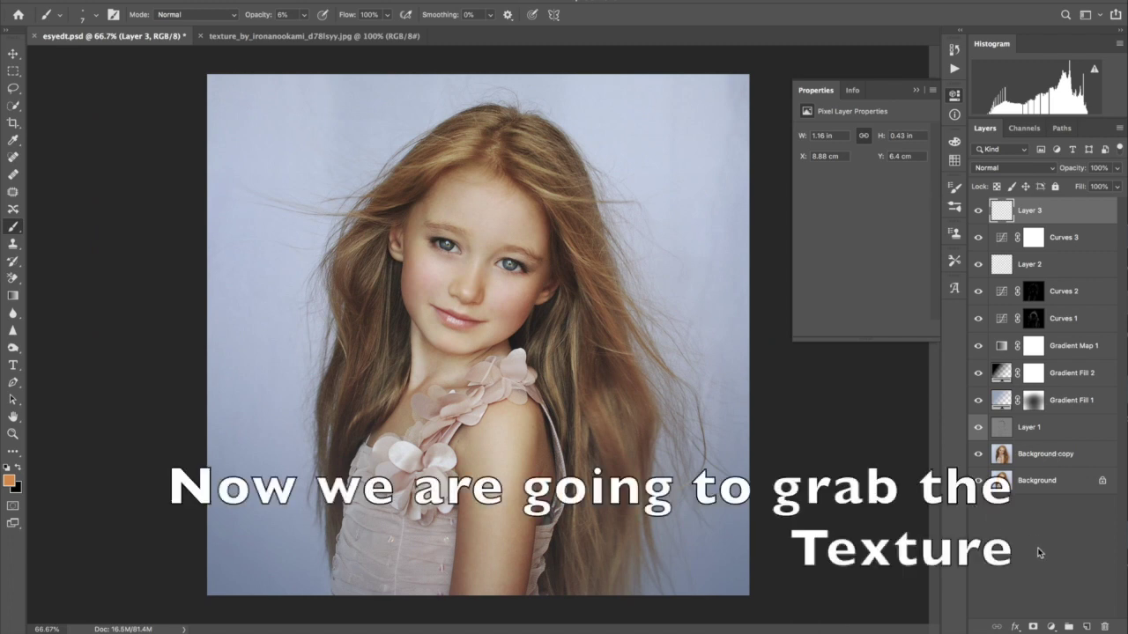
# - Drag the paper texture from its document into the portrait as a new layer
pyautogui.click(331, 39)
pyautogui.press('v')
pyautogui.moveTo(221, 159)
pyautogui.mouseDown()
pyautogui.moveTo(97, 39)
pyautogui.moveTo(197, 84)
pyautogui.mouseUp()
pyautogui.moveTo(405, 149); pyautogui.dragTo(451, 248)
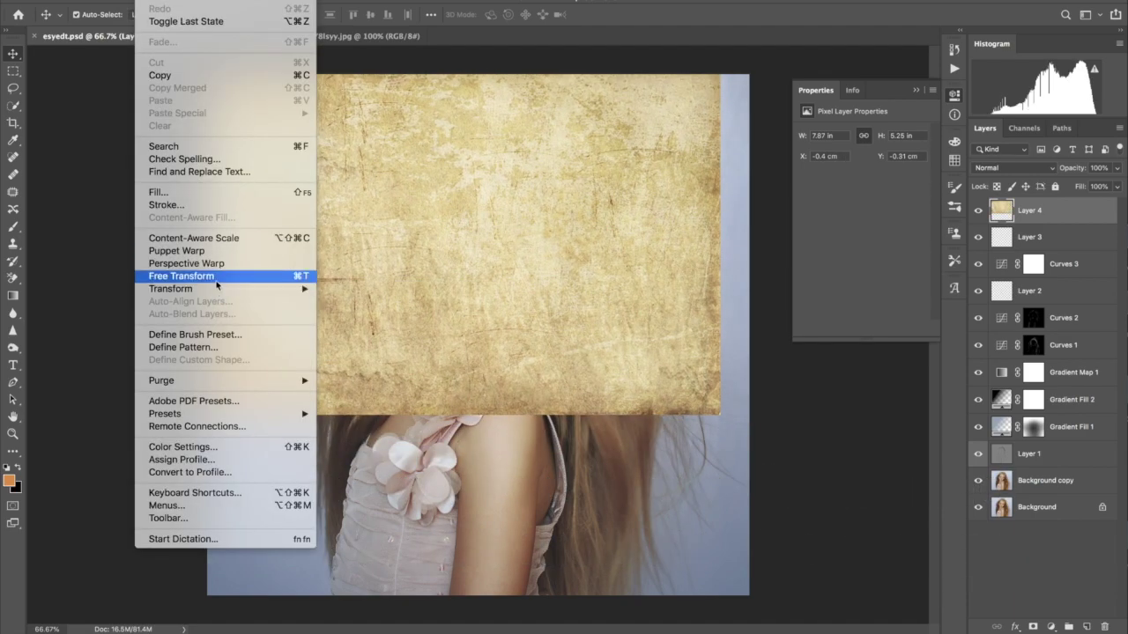
# - Free Transform the texture to enlarge it over the whole canvas
pyautogui.click(261, 279)
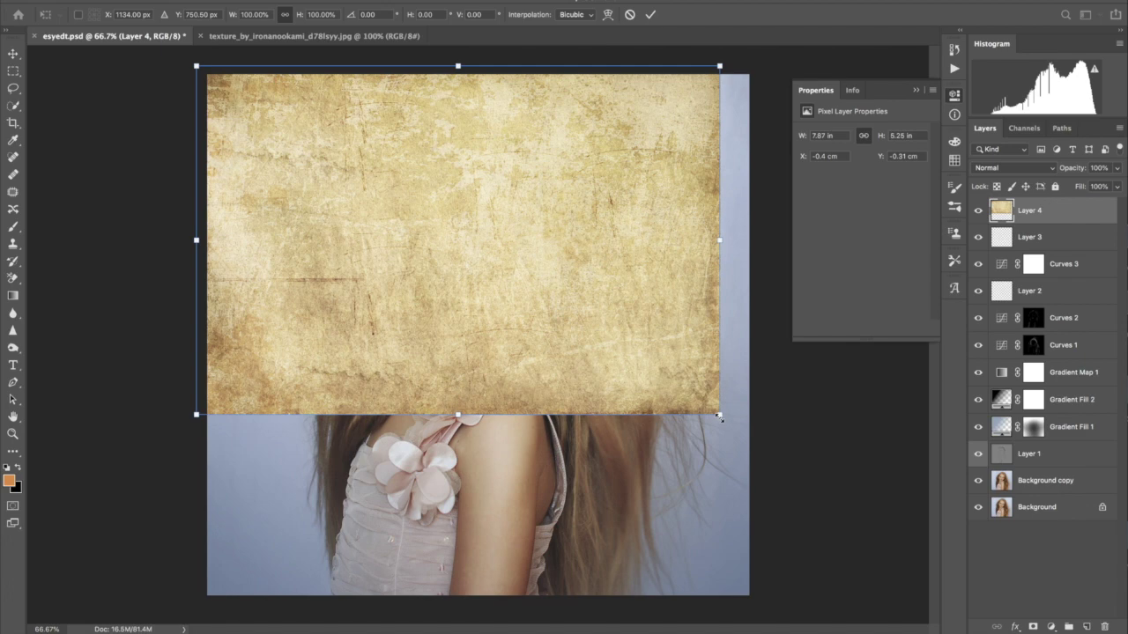
pyautogui.moveTo(719, 415); pyautogui.dragTo(1022, 619)
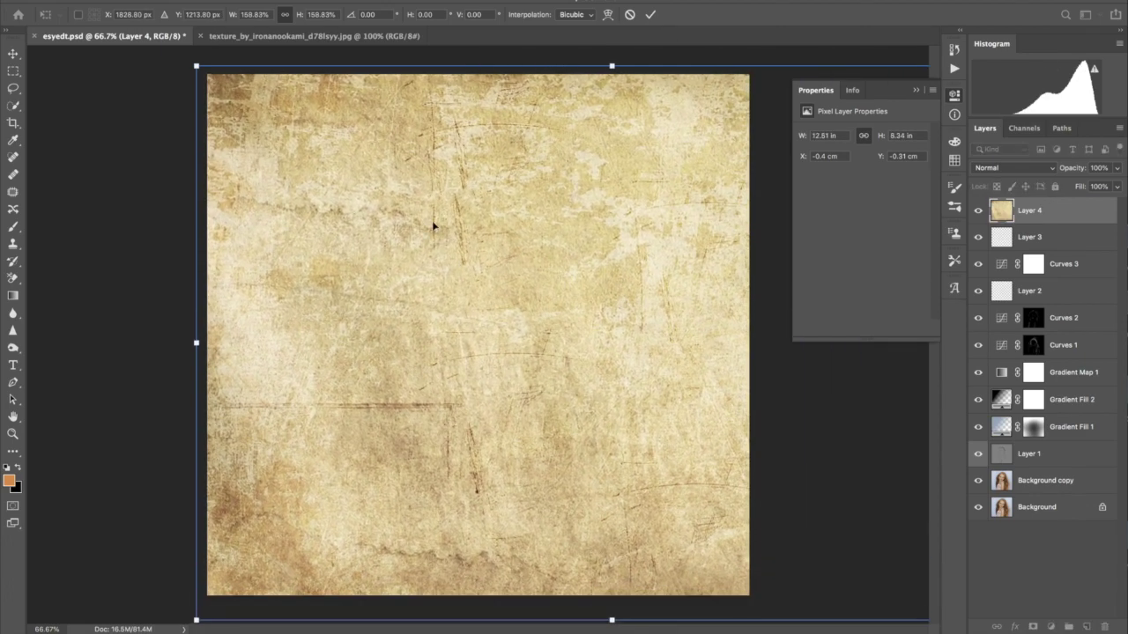
pyautogui.moveTo(509, 299); pyautogui.dragTo(422, 288)
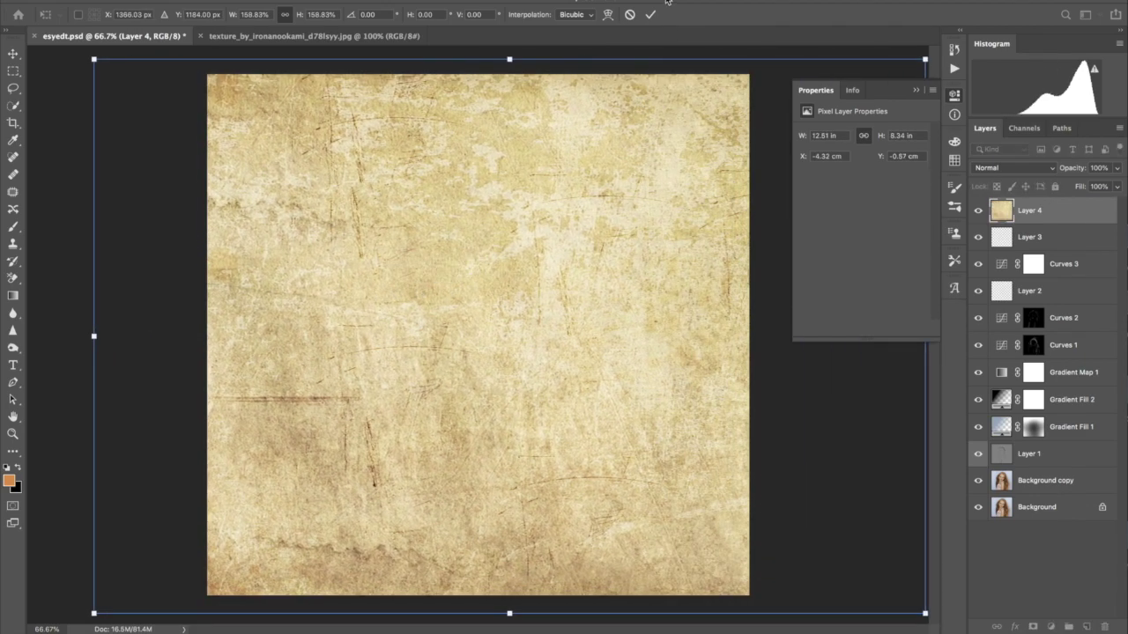
pyautogui.click(649, 15)
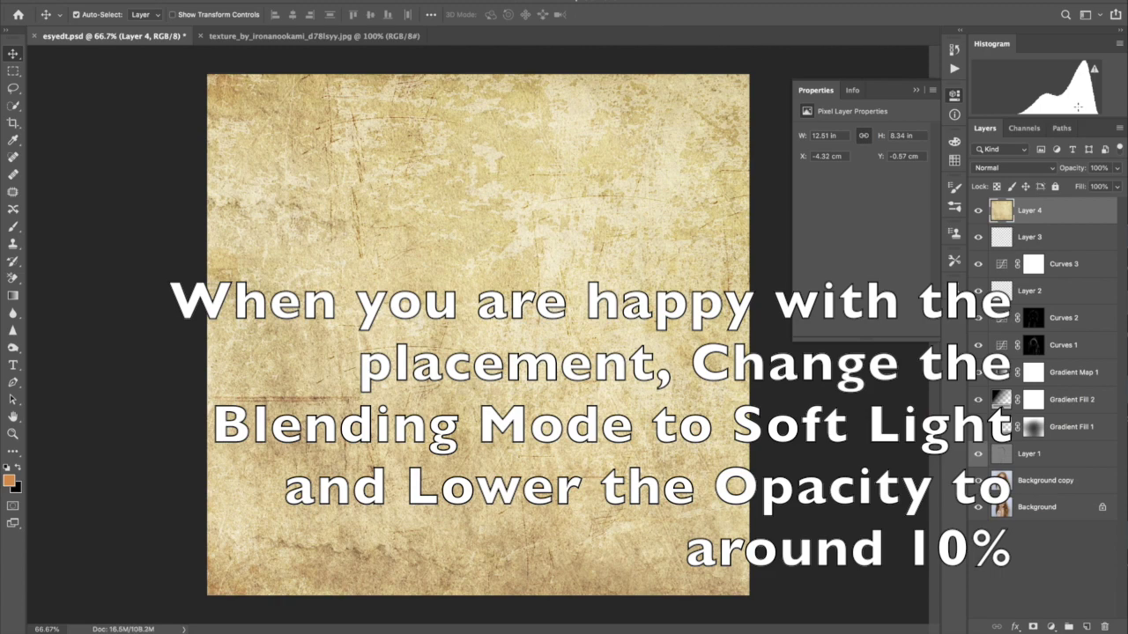
# - Blend the texture in Soft Light at about 20% opacity, then view only the original photo
pyautogui.click(1014, 165)
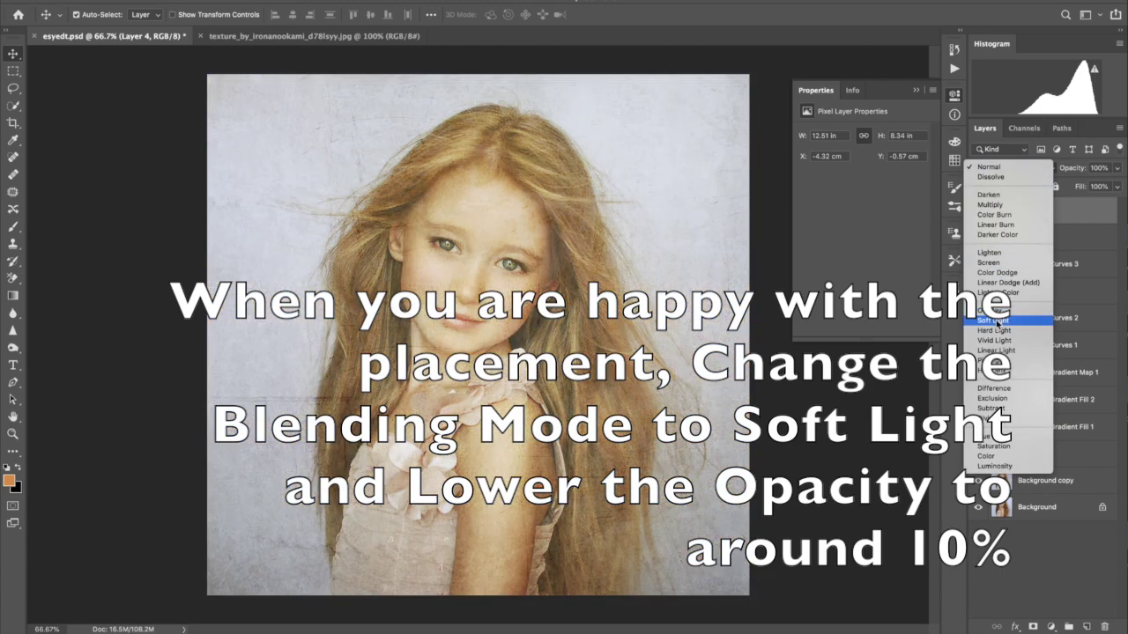
pyautogui.click(996, 320)
pyautogui.press('2')
pyautogui.press('8')
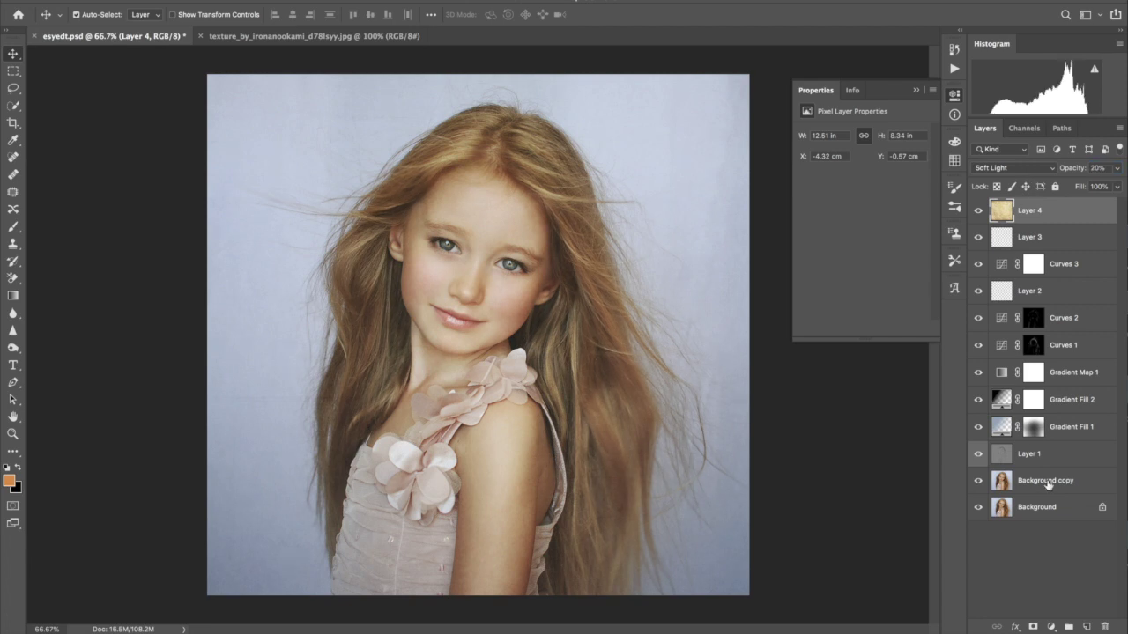
pyautogui.keyDown('alt'); pyautogui.click(977, 509); pyautogui.keyUp('alt')
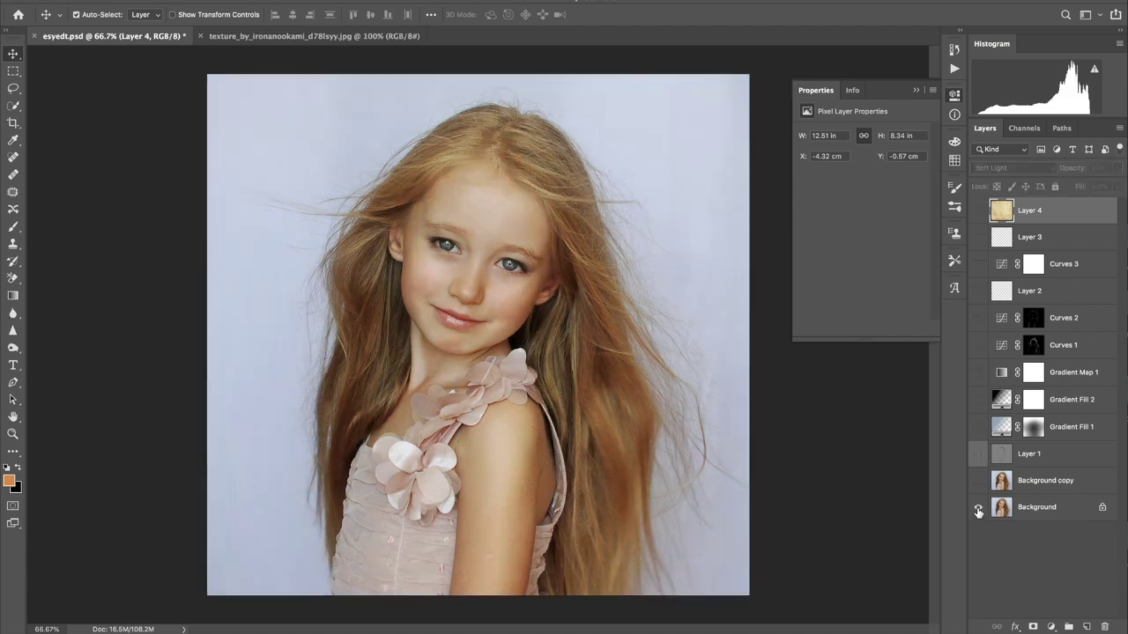
# - Turn all the edit layers back on after comparing with the original photo
pyautogui.keyDown('alt'); pyautogui.click(977, 509); pyautogui.keyUp('alt')
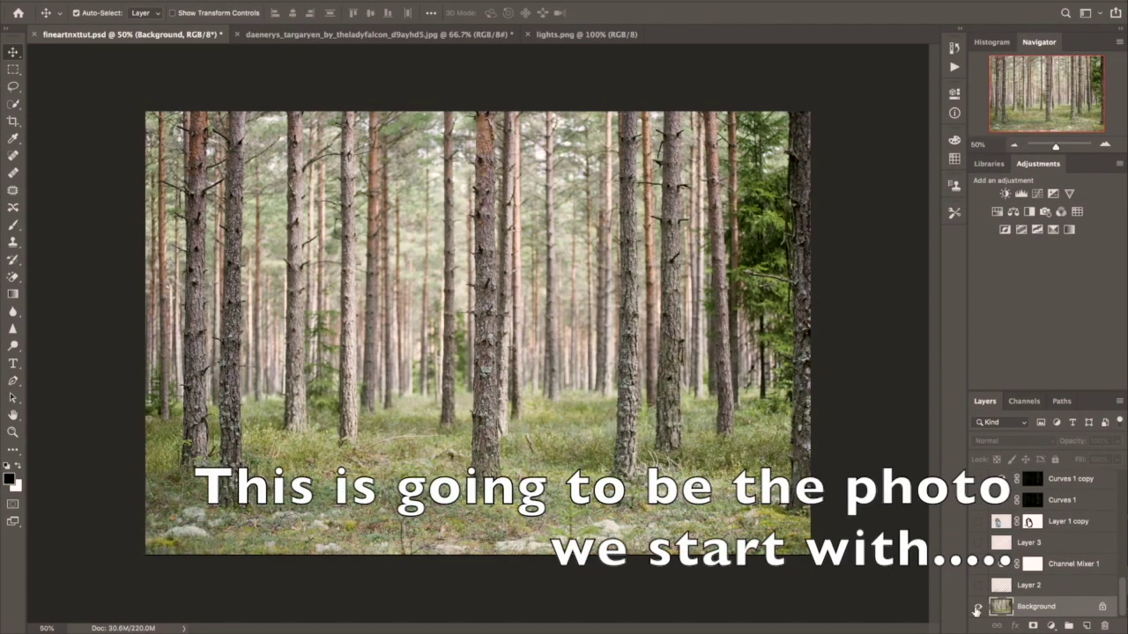
# - Preview the finished forest composite's layers, then switch to the woman-in-blue source photo
pyautogui.keyDown('alt'); pyautogui.click(976, 610); pyautogui.keyUp('alt')
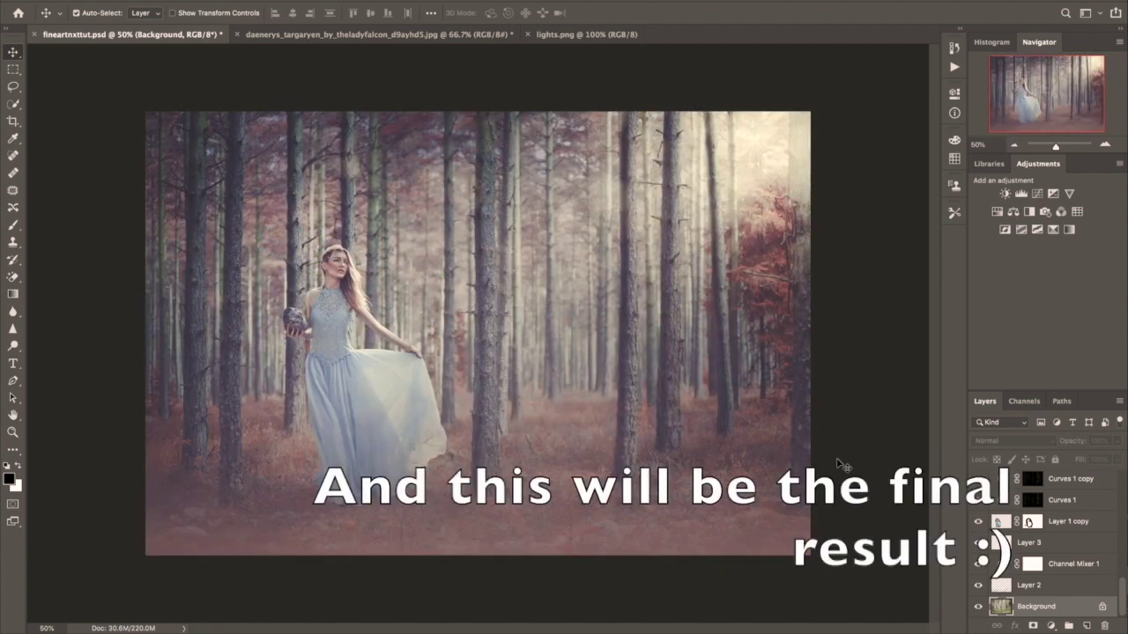
pyautogui.click(1054, 588)
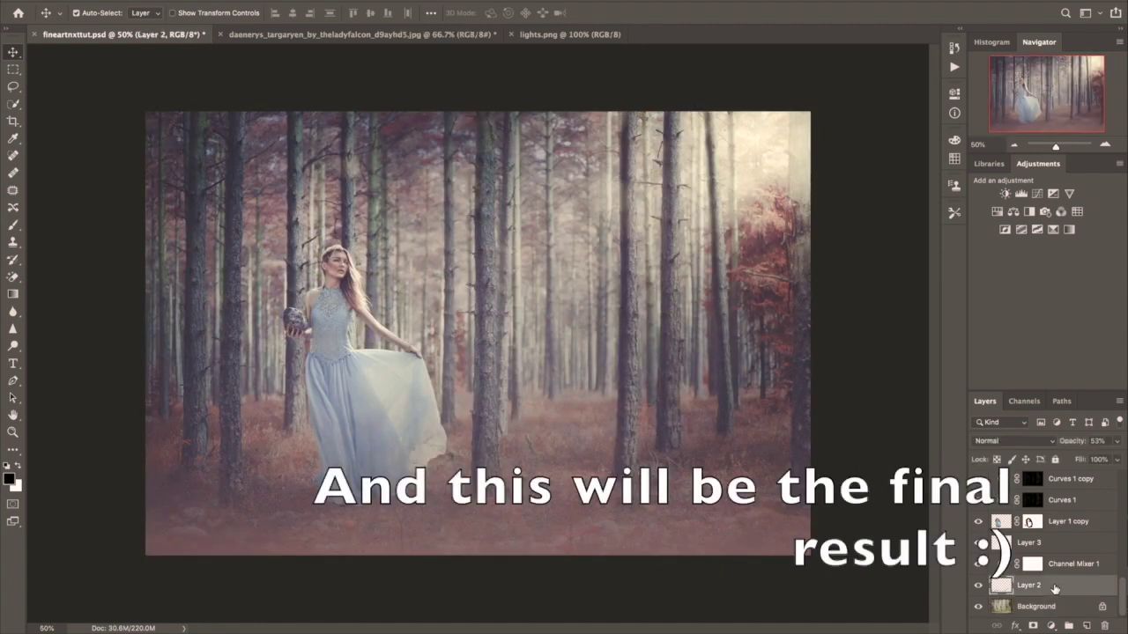
pyautogui.scroll(5, 1056, 588)
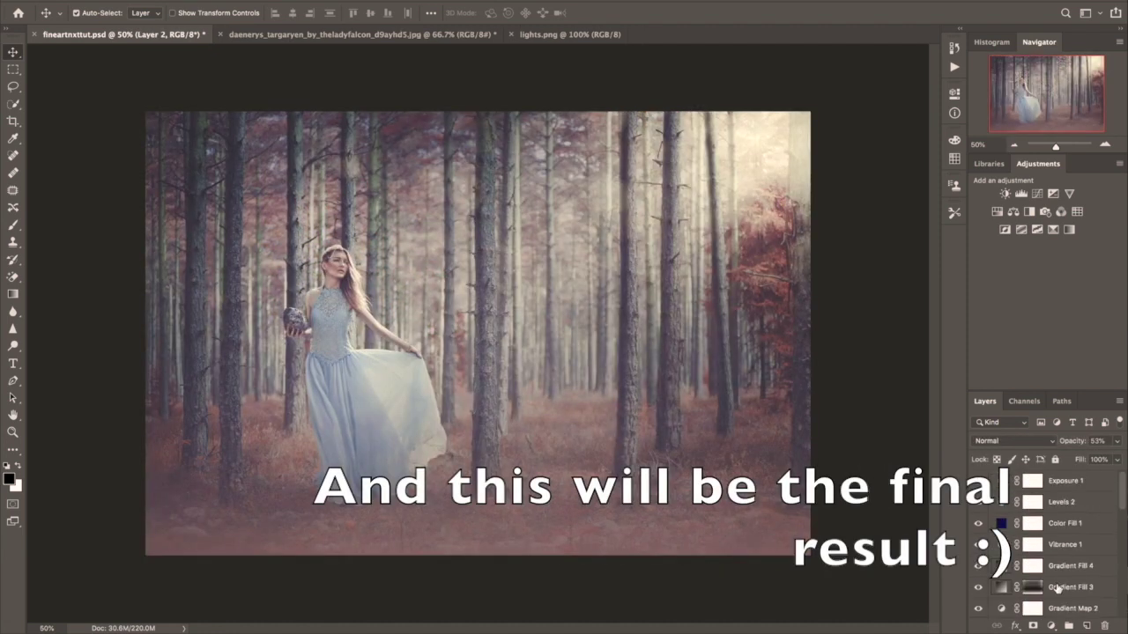
pyautogui.click(1075, 484)
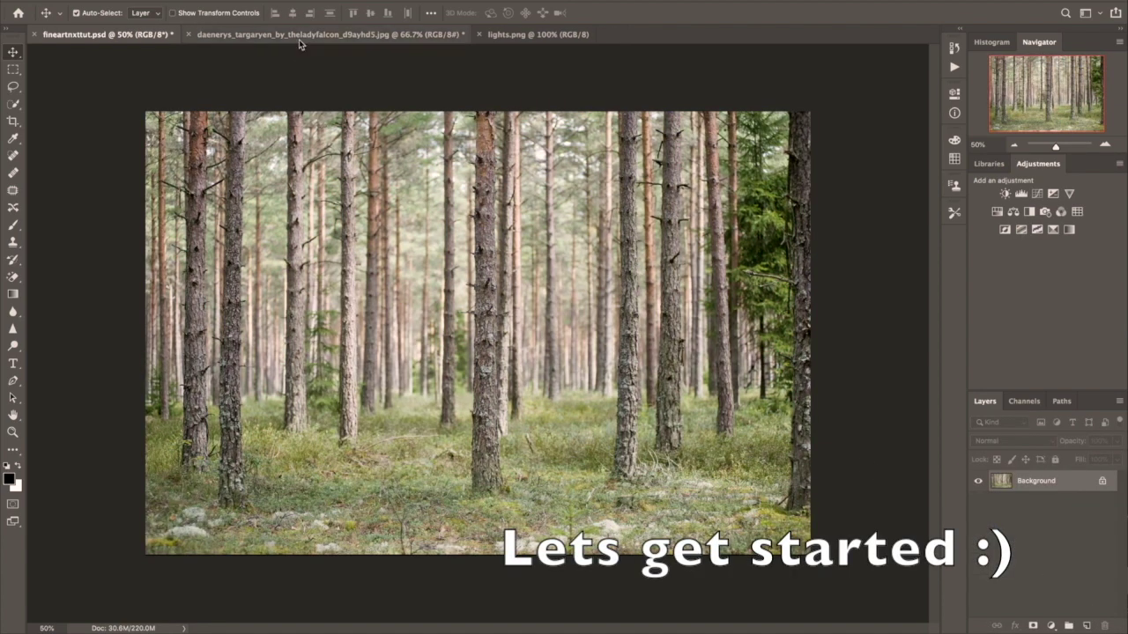
pyautogui.click(298, 36)
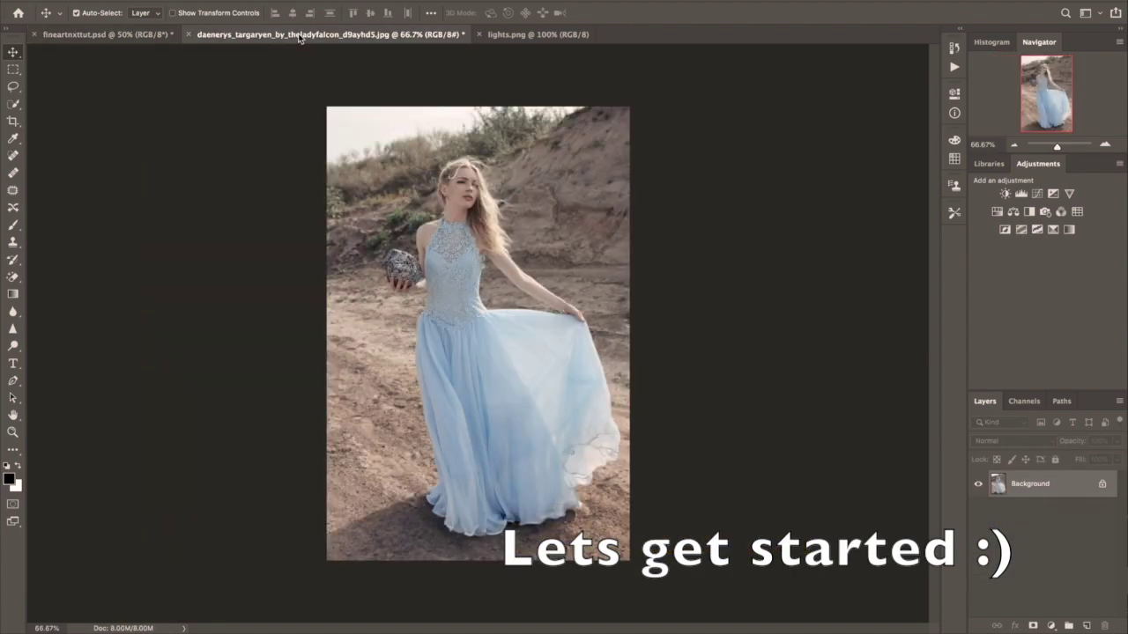
# - Lasso the woman loosely and copy her onto her own layer
pyautogui.click(13, 86)
pyautogui.moveTo(436, 167)
pyautogui.mouseDown()
pyautogui.moveTo(403, 511)
pyautogui.moveTo(470, 143)
pyautogui.mouseUp()
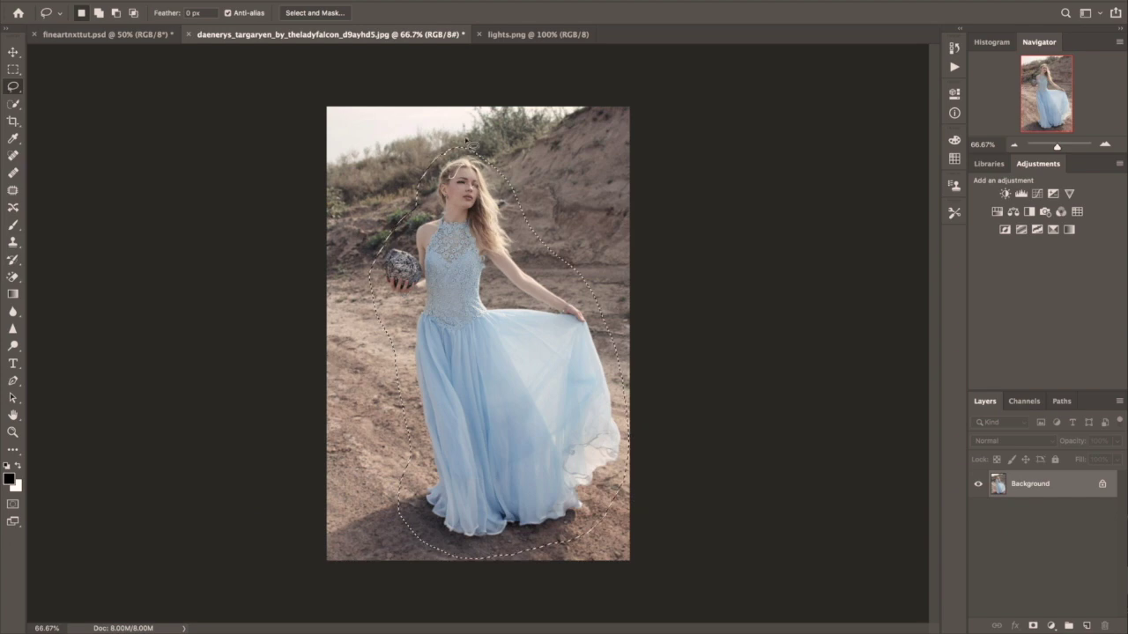
pyautogui.hotkey('ctrl', 'j')
# - Move the woman's layer into the forest document and position her on the left
pyautogui.press('v')
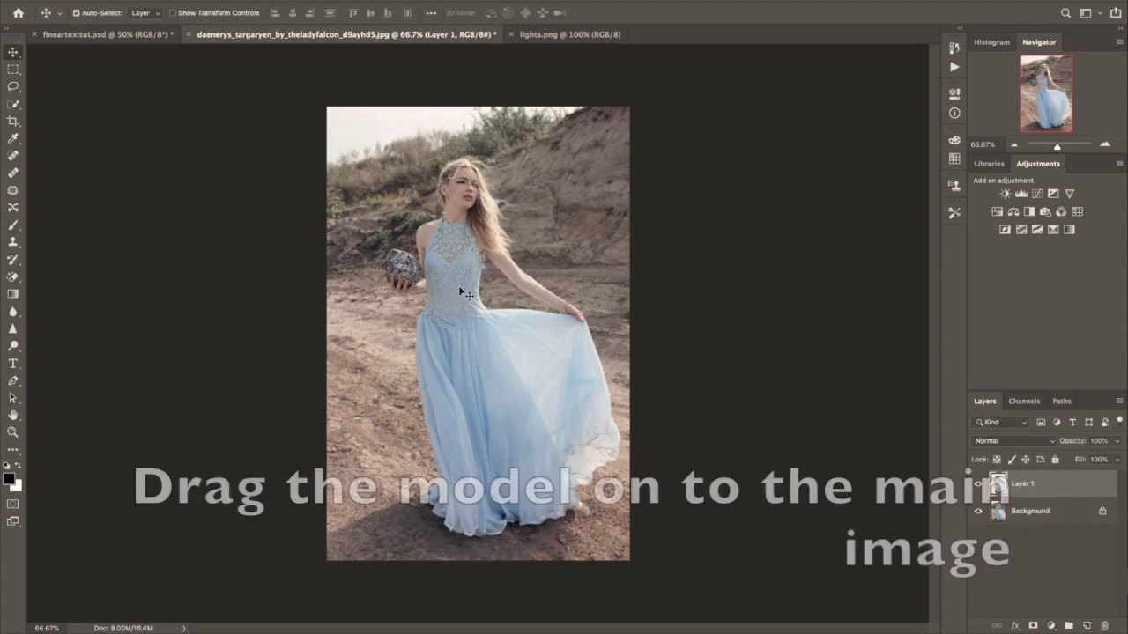
pyautogui.moveTo(458, 285); pyautogui.dragTo(123, 42)
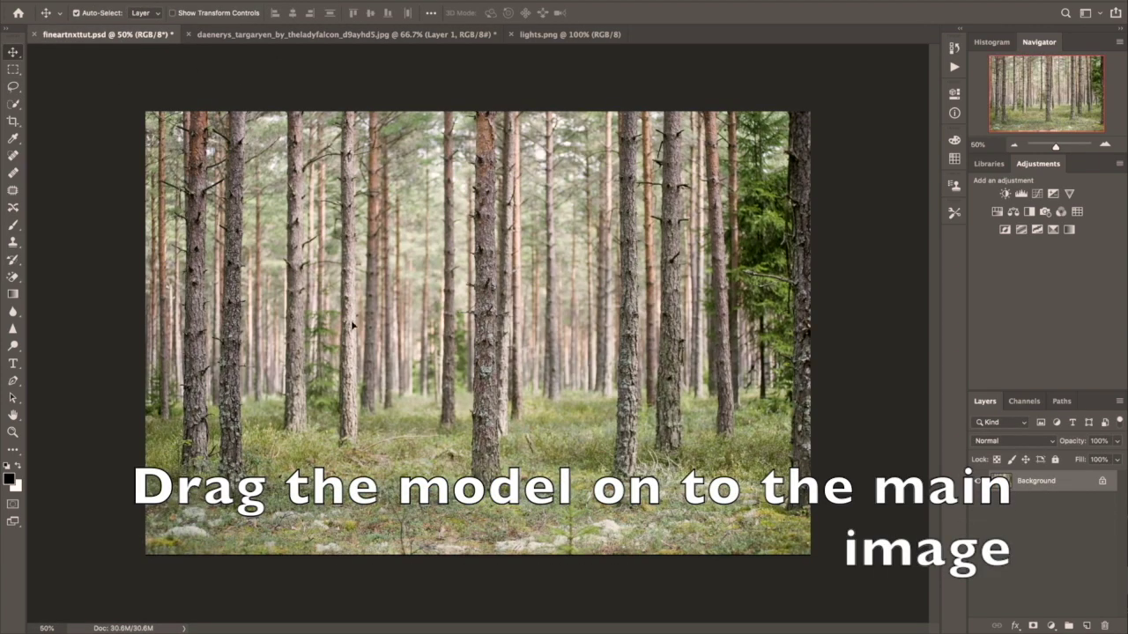
pyautogui.moveTo(353, 326)
pyautogui.mouseDown()
pyautogui.moveTo(362, 323)
pyautogui.moveTo(373, 372)
pyautogui.mouseUp()
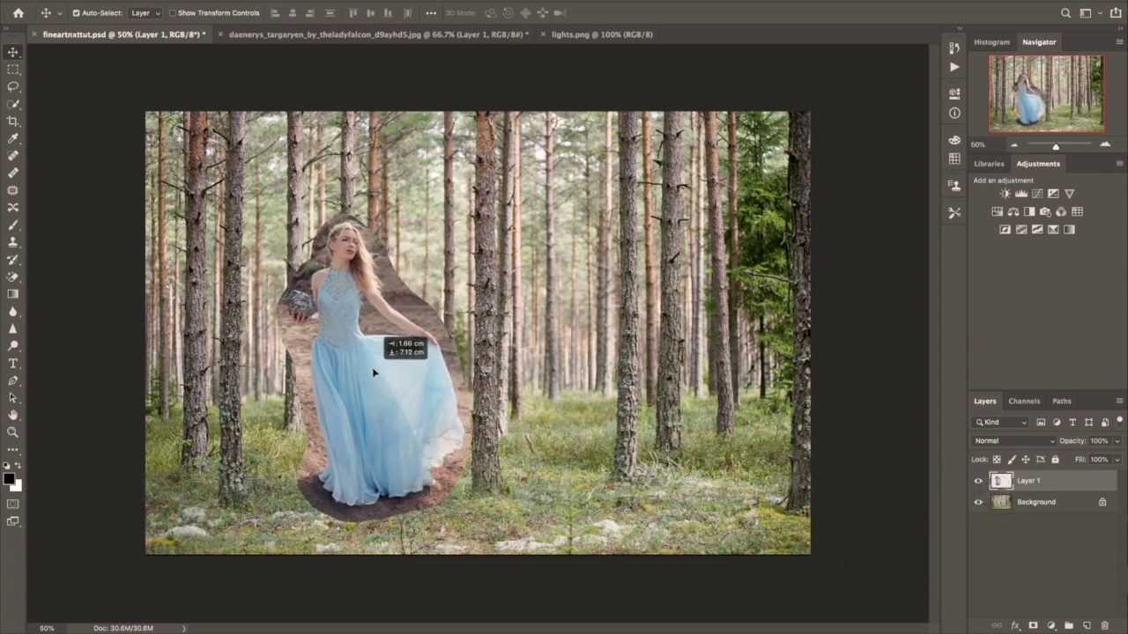
pyautogui.moveTo(374, 373); pyautogui.dragTo(373, 385)
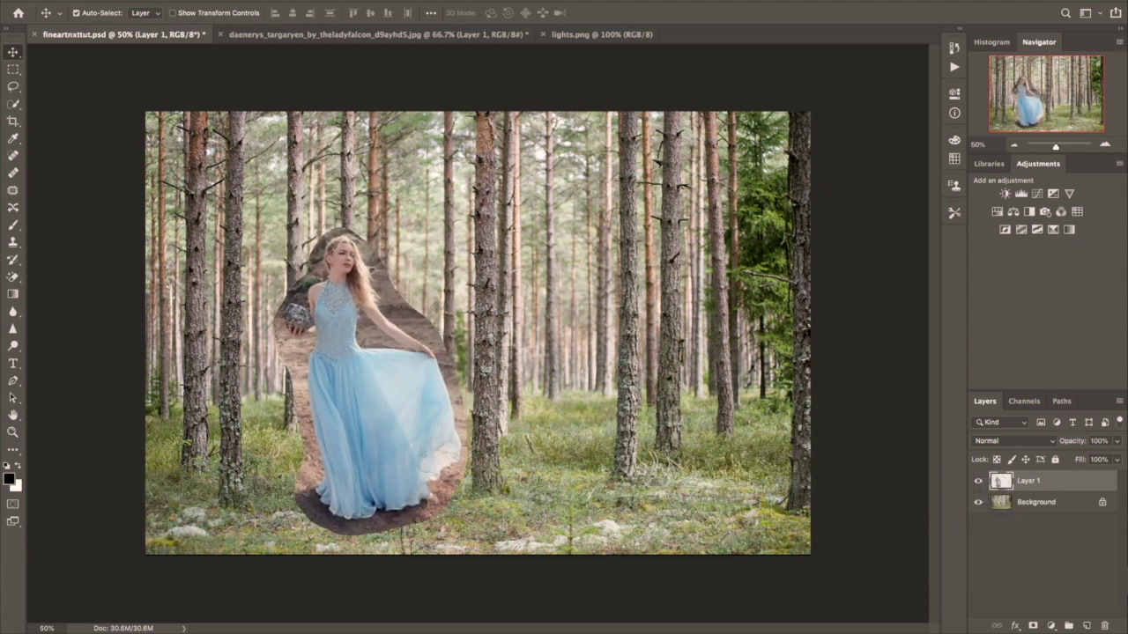
pyautogui.click(154, 0)
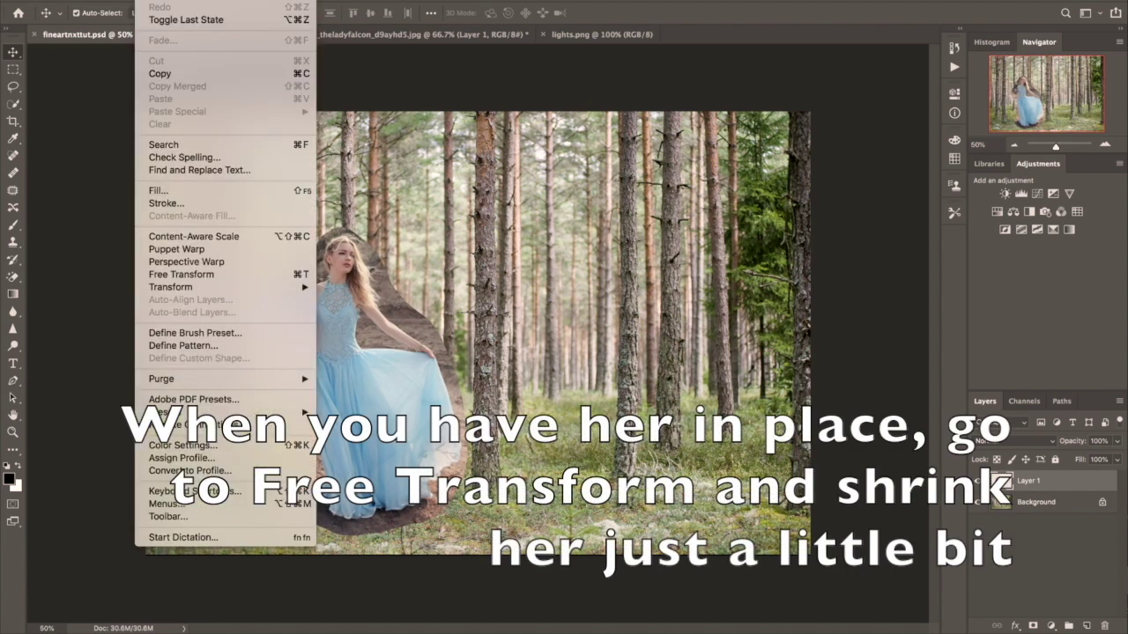
# - Scale the woman down to about 93% and add a layer mask to her layer
pyautogui.click(181, 274)
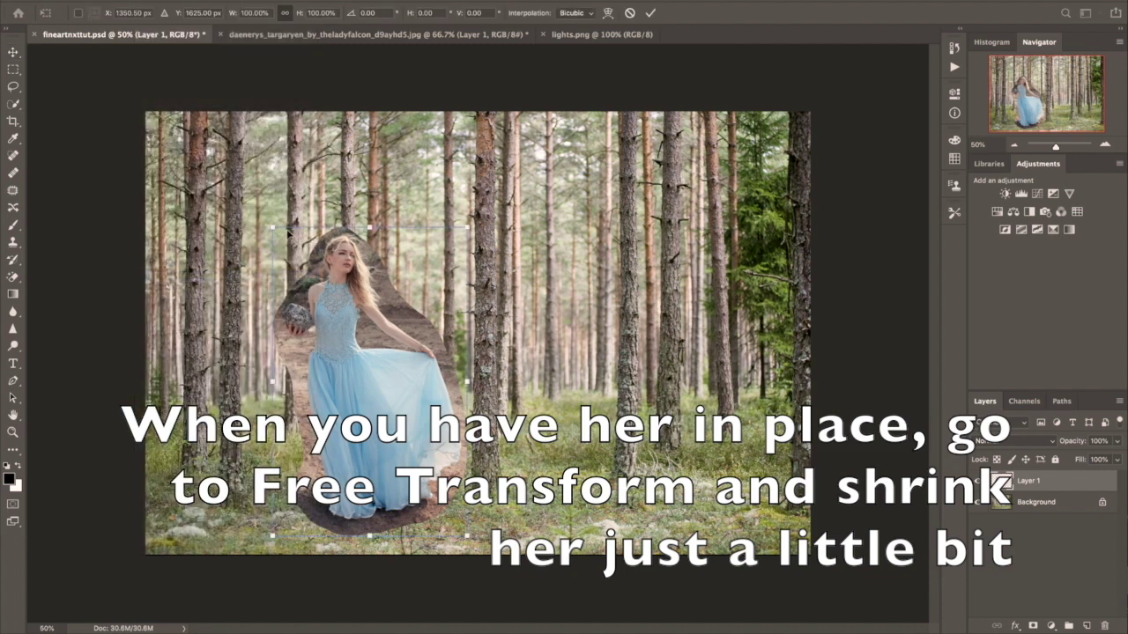
pyautogui.moveTo(271, 225); pyautogui.dragTo(289, 246)
pyautogui.moveTo(440, 307); pyautogui.dragTo(427, 304)
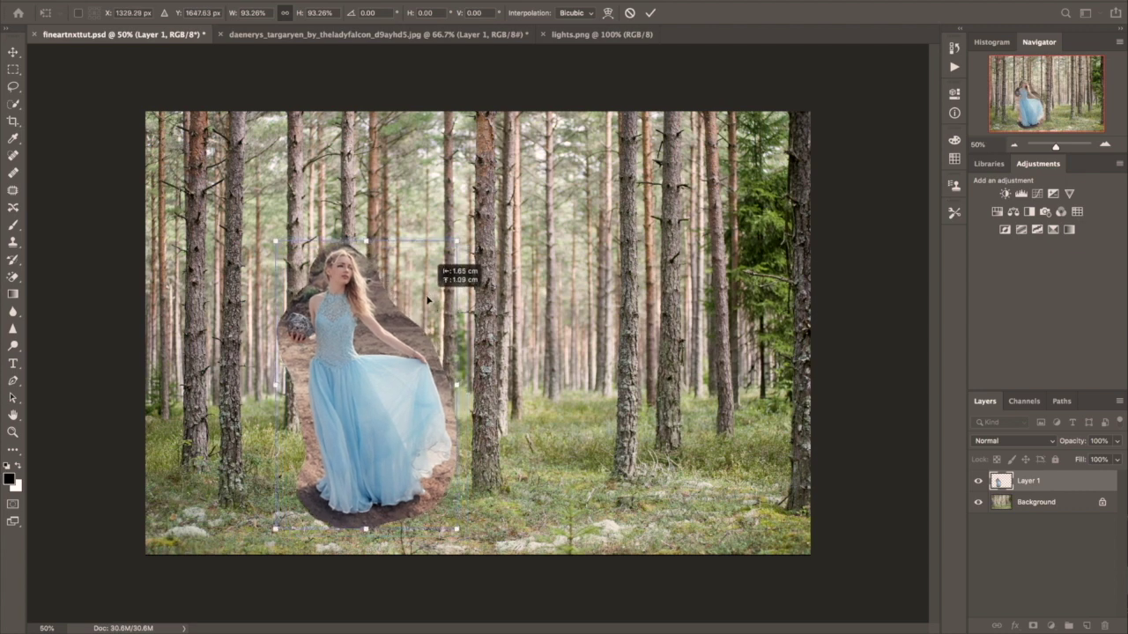
pyautogui.click(649, 12)
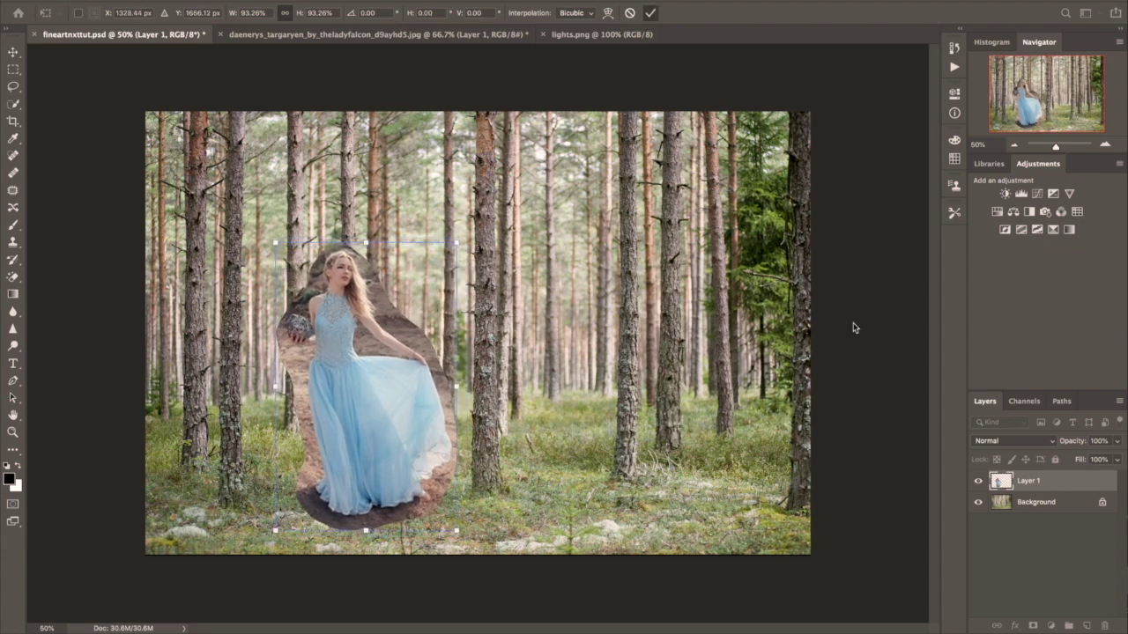
pyautogui.click(1033, 625)
pyautogui.click(13, 226)
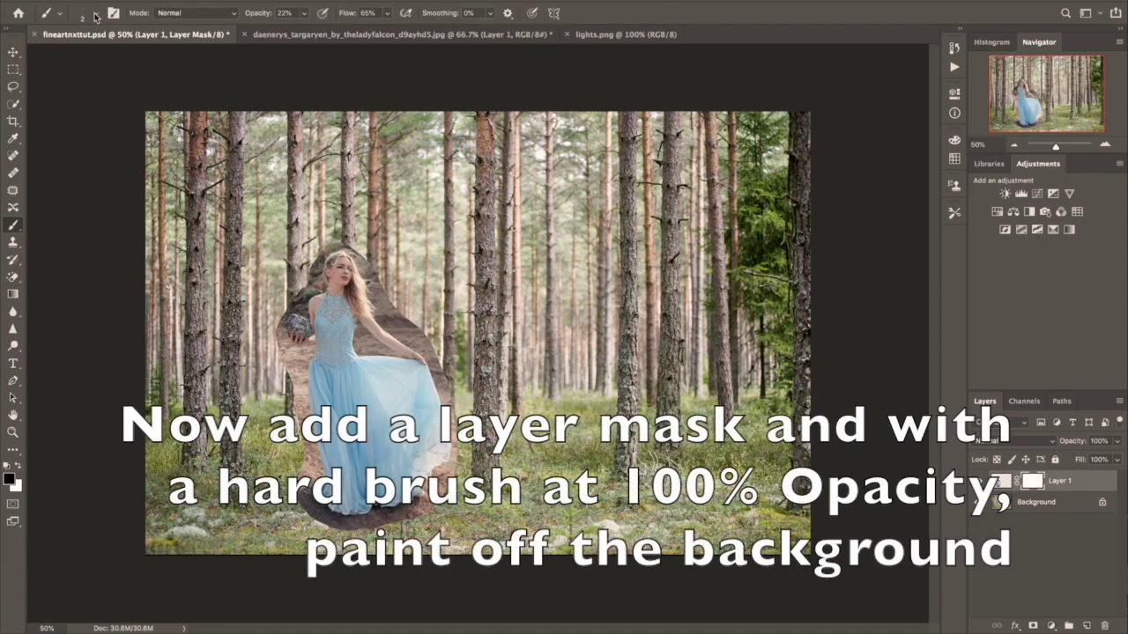
# - Set the brush to 100% opacity and mask away the background above her head and right side
pyautogui.click(97, 13)
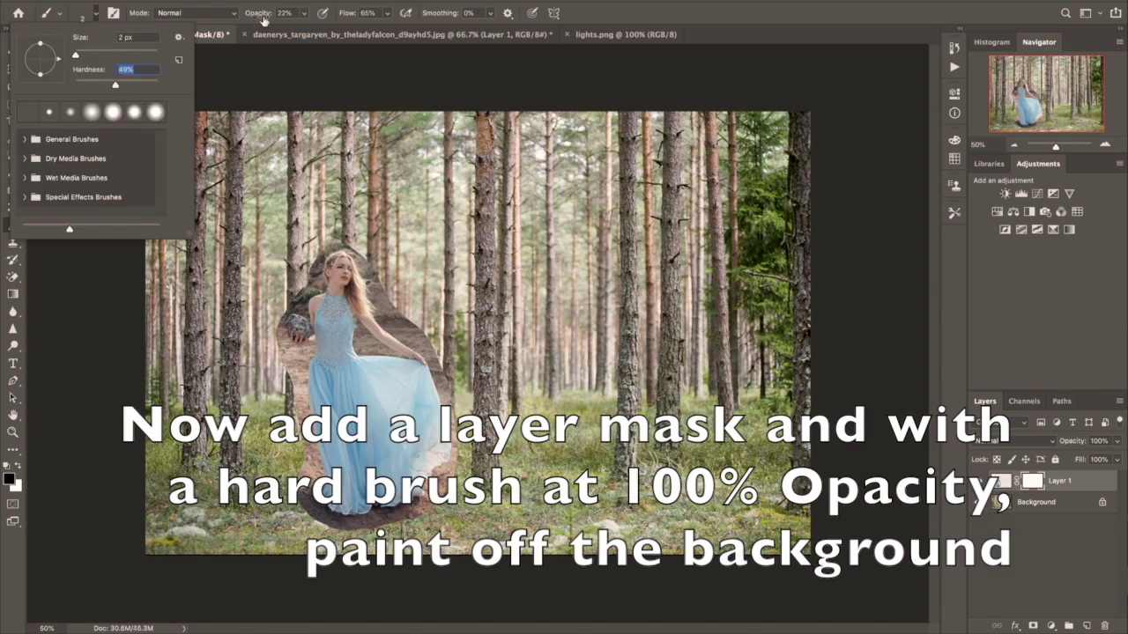
pyautogui.moveTo(263, 18); pyautogui.dragTo(302, 28)
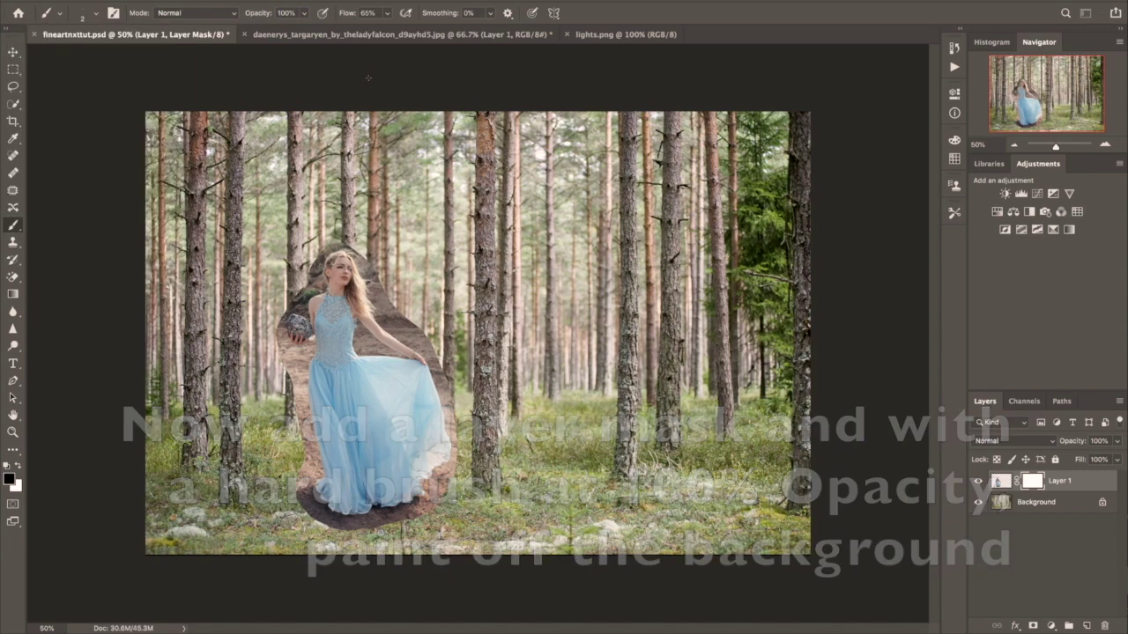
pyautogui.scroll(2, 355, 338)
pyautogui.scroll(2, 355, 338)
pyautogui.scroll(3, 192, 126)
pyautogui.press('[')
pyautogui.moveTo(238, 282); pyautogui.dragTo(388, 159)
pyautogui.moveTo(344, 128); pyautogui.dragTo(238, 221)
pyautogui.moveTo(379, 150)
pyautogui.mouseDown()
pyautogui.moveTo(498, 344)
pyautogui.moveTo(536, 382)
pyautogui.mouseUp()
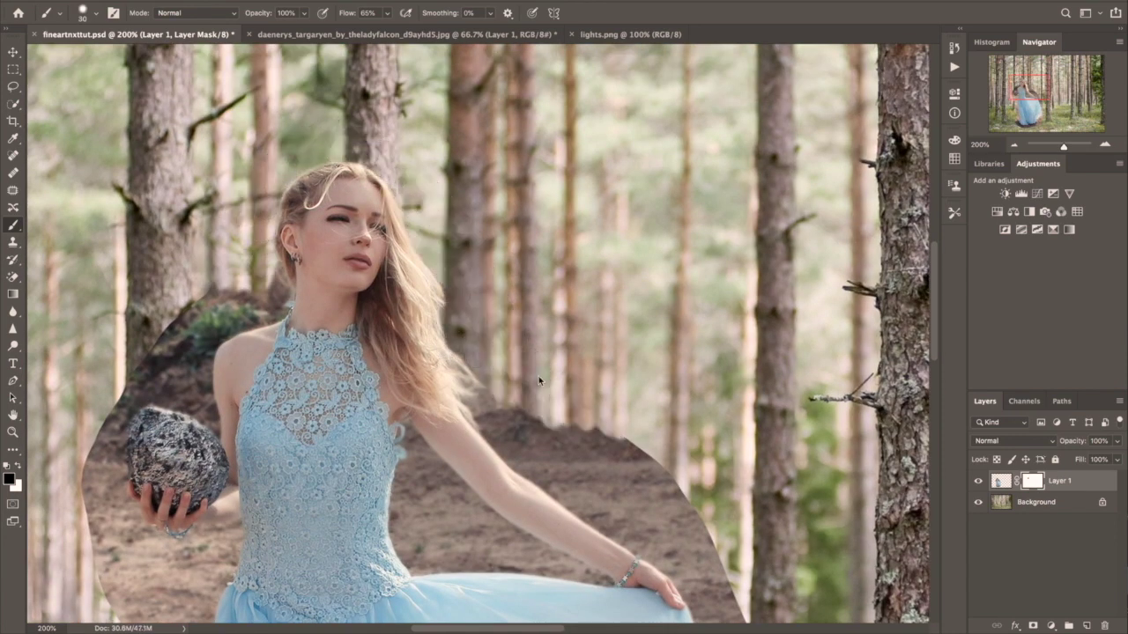
# - Mask out the dirt mound beside her left shoulder and around the stone
pyautogui.press('[')
pyautogui.press('[')
pyautogui.press('[')
pyautogui.moveTo(221, 340)
pyautogui.mouseDown()
pyautogui.moveTo(264, 321)
pyautogui.moveTo(167, 335)
pyautogui.moveTo(194, 361)
pyautogui.mouseUp()
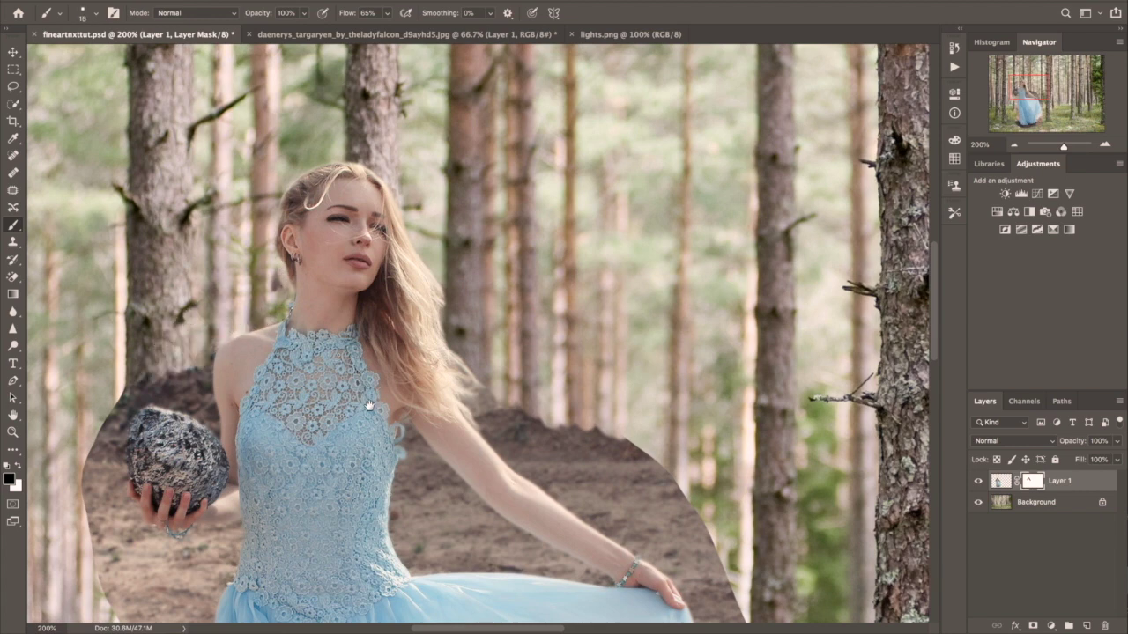
pyautogui.moveTo(369, 405); pyautogui.dragTo(585, 260)
pyautogui.press('[')
pyautogui.press(']')
pyautogui.moveTo(304, 220); pyautogui.dragTo(313, 370)
pyautogui.moveTo(335, 309)
pyautogui.mouseDown()
pyautogui.moveTo(344, 229)
pyautogui.moveTo(392, 234)
pyautogui.moveTo(410, 207)
pyautogui.mouseUp()
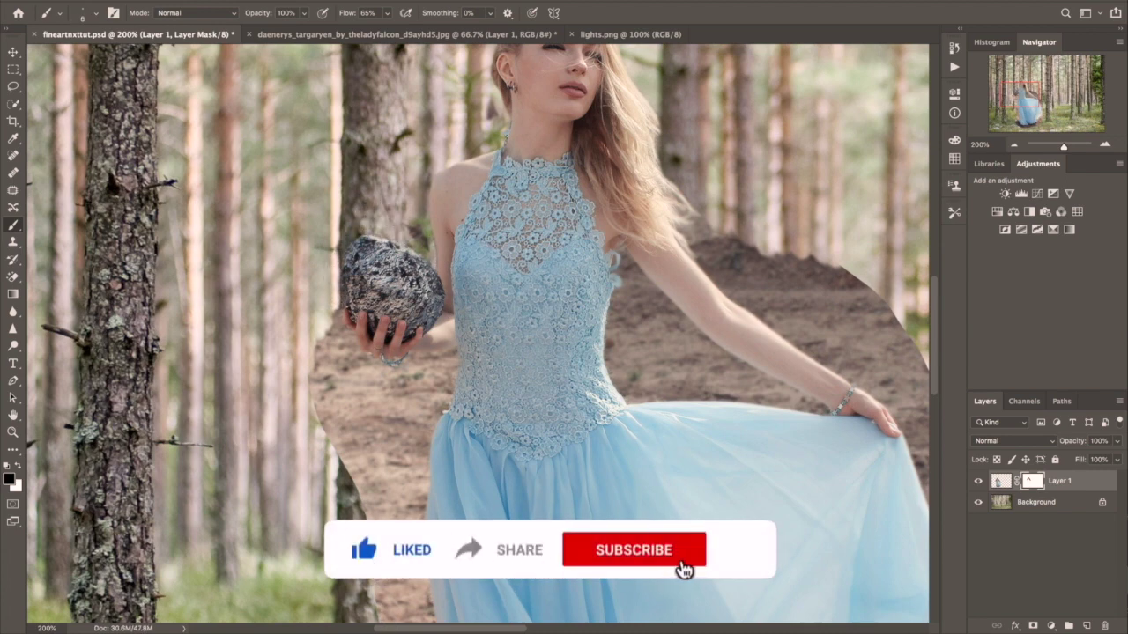
pyautogui.moveTo(335, 313); pyautogui.dragTo(339, 458)
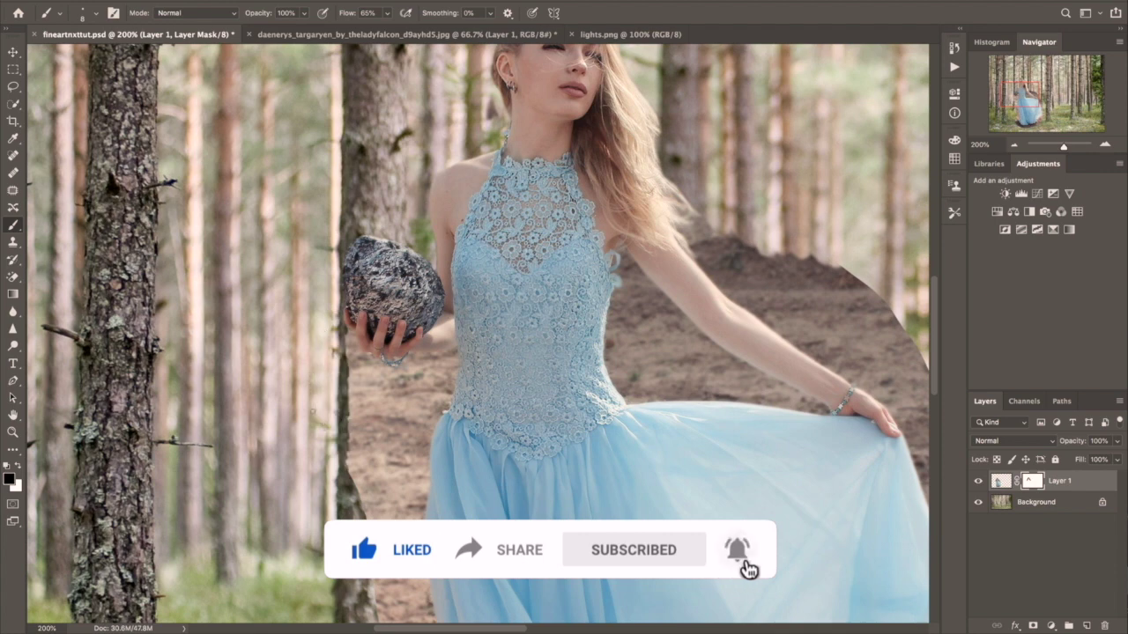
pyautogui.moveTo(366, 339); pyautogui.dragTo(370, 546)
# - Touch up the mask near her forearm, extend the tree trunk, and refine the dirt-grass edge
pyautogui.press('x')
pyautogui.press('x')
pyautogui.moveTo(458, 345); pyautogui.dragTo(427, 359)
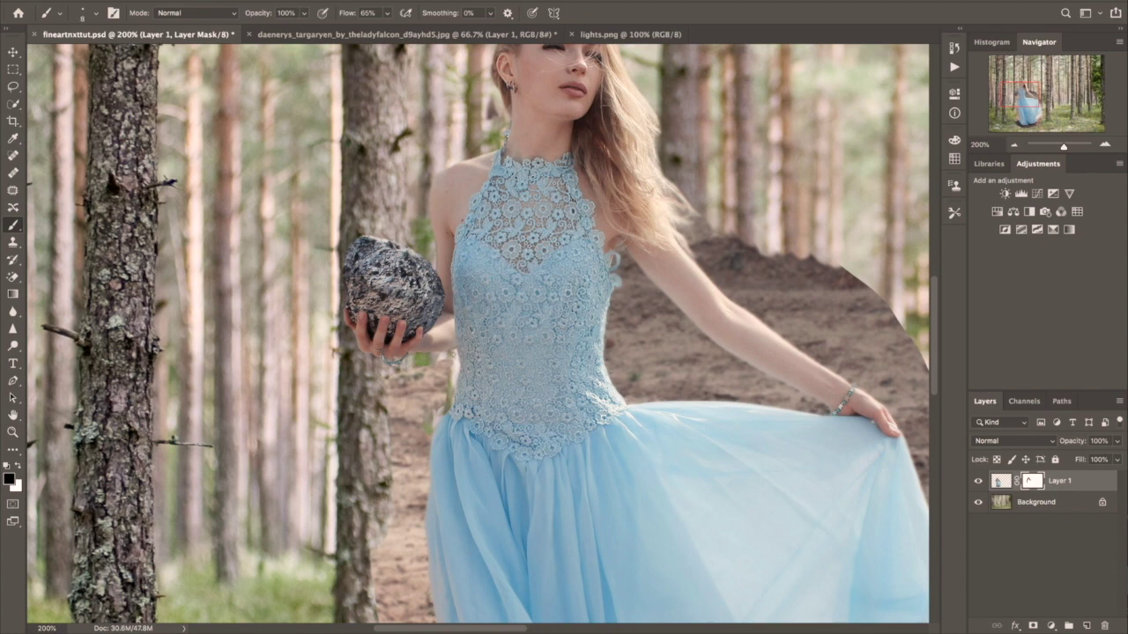
pyautogui.moveTo(441, 397)
pyautogui.mouseDown()
pyautogui.moveTo(476, 193)
pyautogui.moveTo(429, 251)
pyautogui.moveTo(458, 414)
pyautogui.mouseUp()
pyautogui.press(']')
pyautogui.moveTo(463, 265)
pyautogui.mouseDown()
pyautogui.moveTo(443, 472)
pyautogui.moveTo(390, 277)
pyautogui.moveTo(414, 405)
pyautogui.moveTo(451, 460)
pyautogui.mouseUp()
pyautogui.press('[')
pyautogui.moveTo(436, 374); pyautogui.dragTo(379, 494)
pyautogui.moveTo(423, 441)
pyautogui.mouseDown()
pyautogui.moveTo(392, 357)
pyautogui.moveTo(388, 401)
pyautogui.mouseUp()
# - Hide the dirt left of the dress, beneath the left hem and along the lower edge
pyautogui.press('[')
pyautogui.press(']')
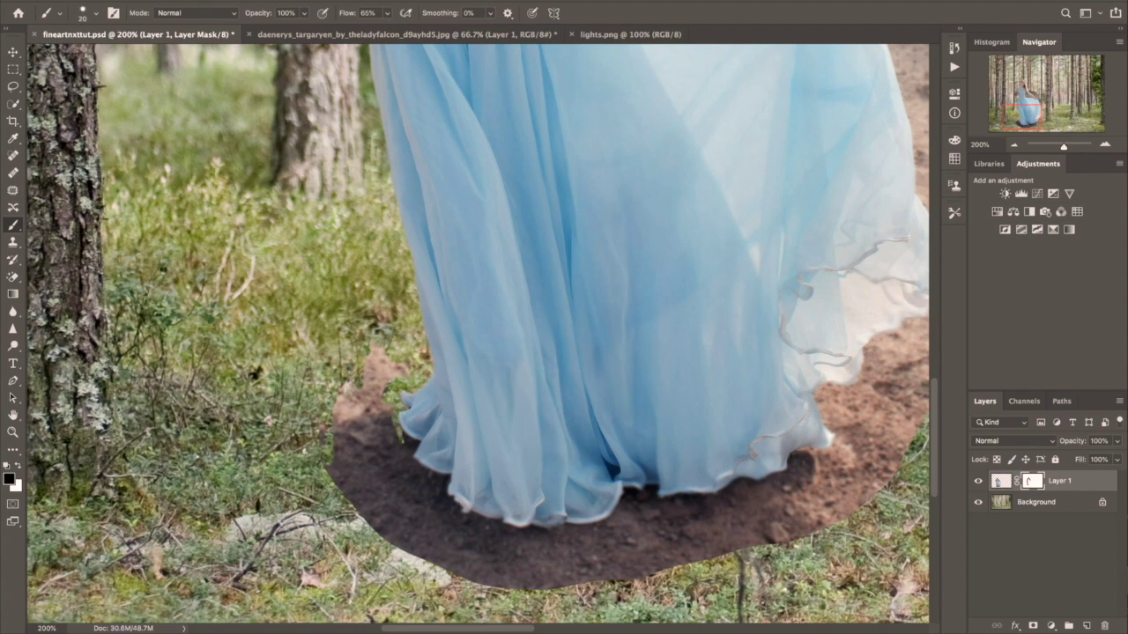
pyautogui.moveTo(396, 352); pyautogui.dragTo(370, 529)
pyautogui.moveTo(330, 397); pyautogui.dragTo(419, 555)
pyautogui.press('[')
pyautogui.moveTo(414, 464)
pyautogui.mouseDown()
pyautogui.moveTo(439, 478)
pyautogui.moveTo(414, 524)
pyautogui.moveTo(577, 586)
pyautogui.mouseUp()
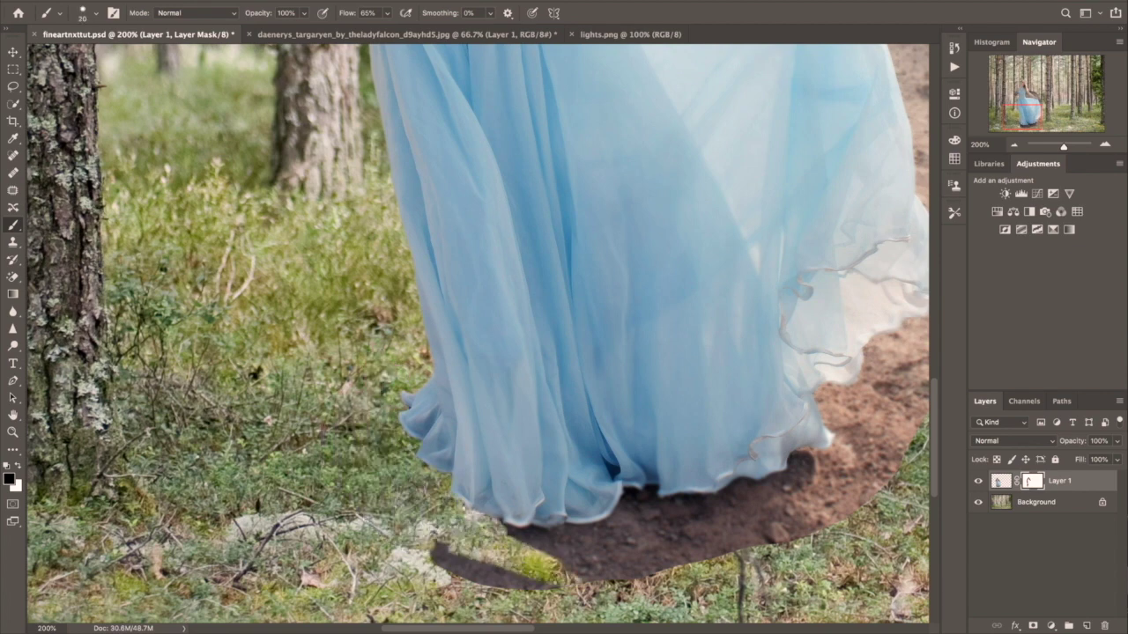
pyautogui.moveTo(564, 353); pyautogui.dragTo(353, 300)
pyautogui.press(']')
pyautogui.press(']')
pyautogui.moveTo(282, 463)
pyautogui.mouseDown()
pyautogui.moveTo(449, 515)
pyautogui.moveTo(326, 524)
pyautogui.moveTo(436, 440)
pyautogui.moveTo(542, 440)
pyautogui.moveTo(476, 480)
pyautogui.moveTo(440, 462)
pyautogui.moveTo(634, 392)
pyautogui.mouseUp()
# - Hide the remaining dirt beside the right hem and dress
pyautogui.press('[')
pyautogui.moveTo(616, 343)
pyautogui.mouseDown()
pyautogui.moveTo(718, 255)
pyautogui.moveTo(643, 361)
pyautogui.mouseUp()
pyautogui.press(']')
pyautogui.moveTo(727, 155)
pyautogui.mouseDown()
pyautogui.moveTo(661, 288)
pyautogui.moveTo(644, 132)
pyautogui.mouseUp()
pyautogui.scroll(5, 643, 132)
pyautogui.moveTo(656, 419)
pyautogui.mouseDown()
pyautogui.moveTo(639, 317)
pyautogui.moveTo(546, 97)
pyautogui.mouseUp()
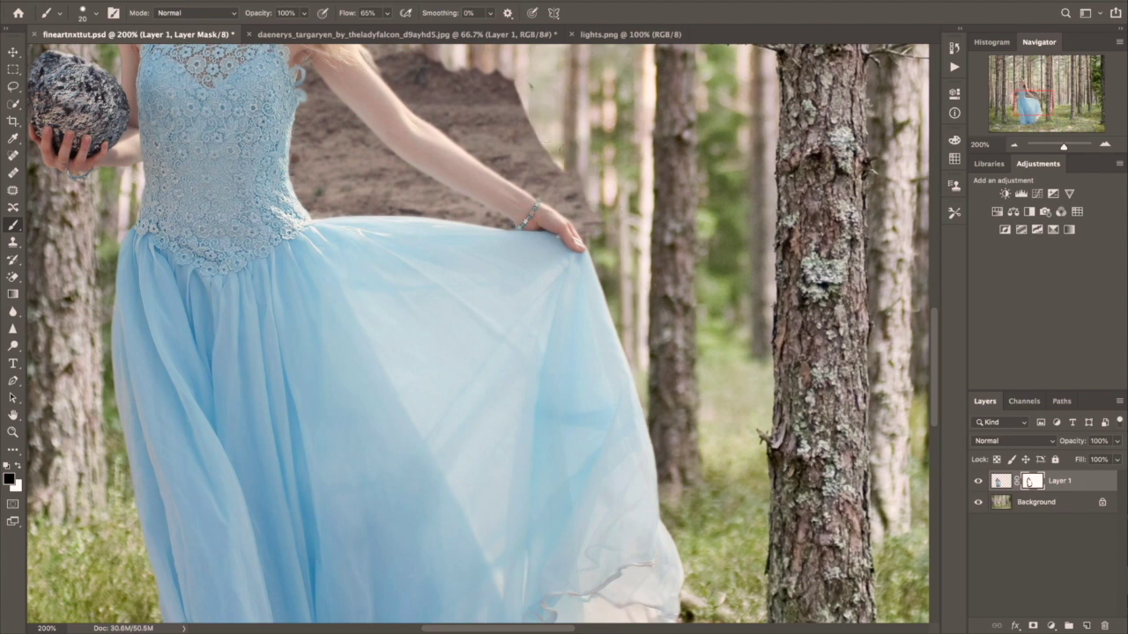
pyautogui.scroll(5, 547, 97)
pyautogui.moveTo(572, 343)
pyautogui.mouseDown()
pyautogui.moveTo(396, 185)
pyautogui.moveTo(528, 265)
pyautogui.mouseUp()
# - Clean up the dirt around her arm, the dress's left edge and the patch under her arm
pyautogui.press('[')
pyautogui.moveTo(370, 185)
pyautogui.mouseDown()
pyautogui.moveTo(405, 225)
pyautogui.moveTo(400, 197)
pyautogui.moveTo(476, 282)
pyautogui.moveTo(546, 304)
pyautogui.moveTo(482, 283)
pyautogui.moveTo(550, 331)
pyautogui.moveTo(528, 316)
pyautogui.mouseUp()
pyautogui.press('[')
pyautogui.moveTo(299, 211); pyautogui.dragTo(291, 313)
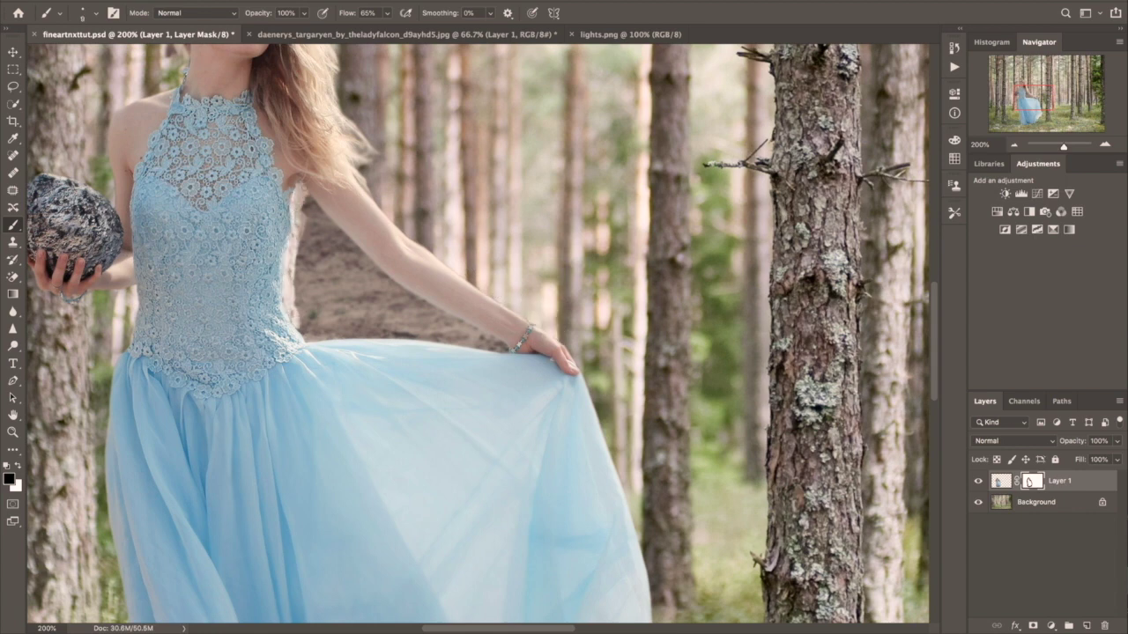
pyautogui.press(']')
pyautogui.moveTo(315, 204)
pyautogui.mouseDown()
pyautogui.moveTo(405, 295)
pyautogui.moveTo(388, 287)
pyautogui.mouseUp()
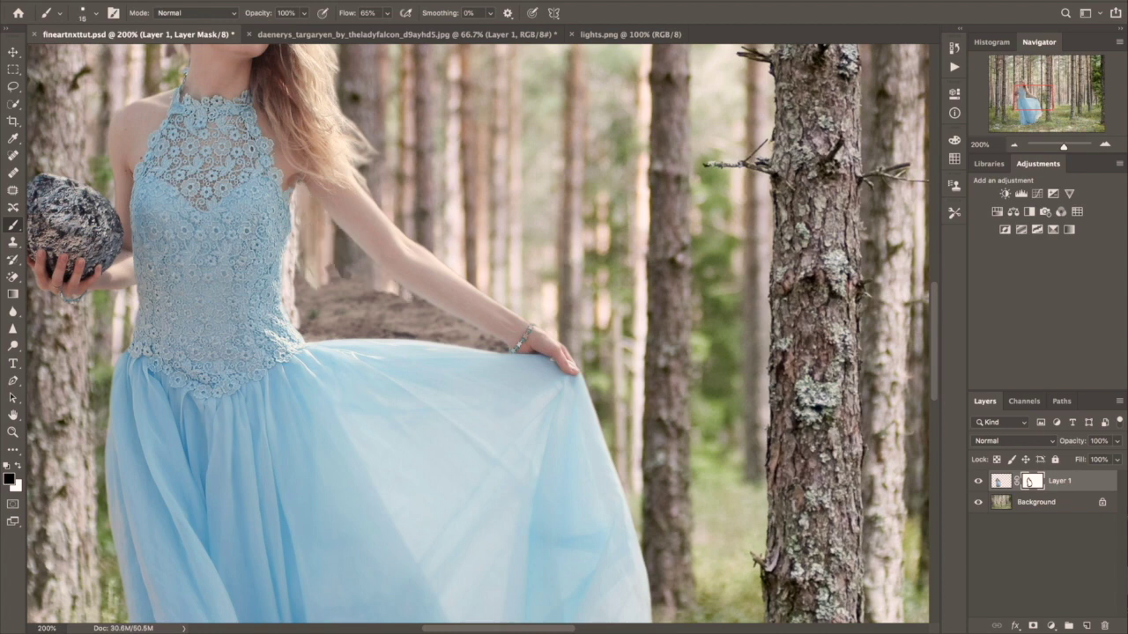
pyautogui.moveTo(299, 264); pyautogui.dragTo(396, 308)
pyautogui.press('[')
pyautogui.moveTo(304, 333)
pyautogui.mouseDown()
pyautogui.moveTo(348, 313)
pyautogui.moveTo(410, 331)
pyautogui.moveTo(436, 317)
pyautogui.moveTo(487, 342)
pyautogui.moveTo(425, 305)
pyautogui.mouseUp()
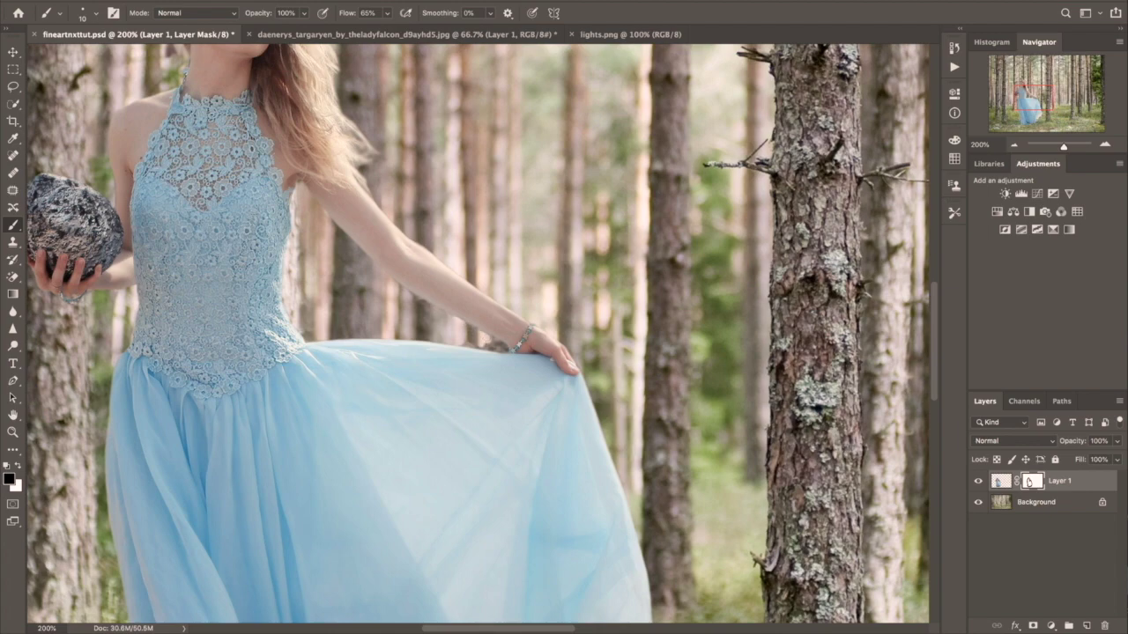
pyautogui.moveTo(465, 347); pyautogui.dragTo(504, 348)
# - Add a Channel Mixer adjustment above the forest layer and enter red-output values 65 and 740
pyautogui.press('v')
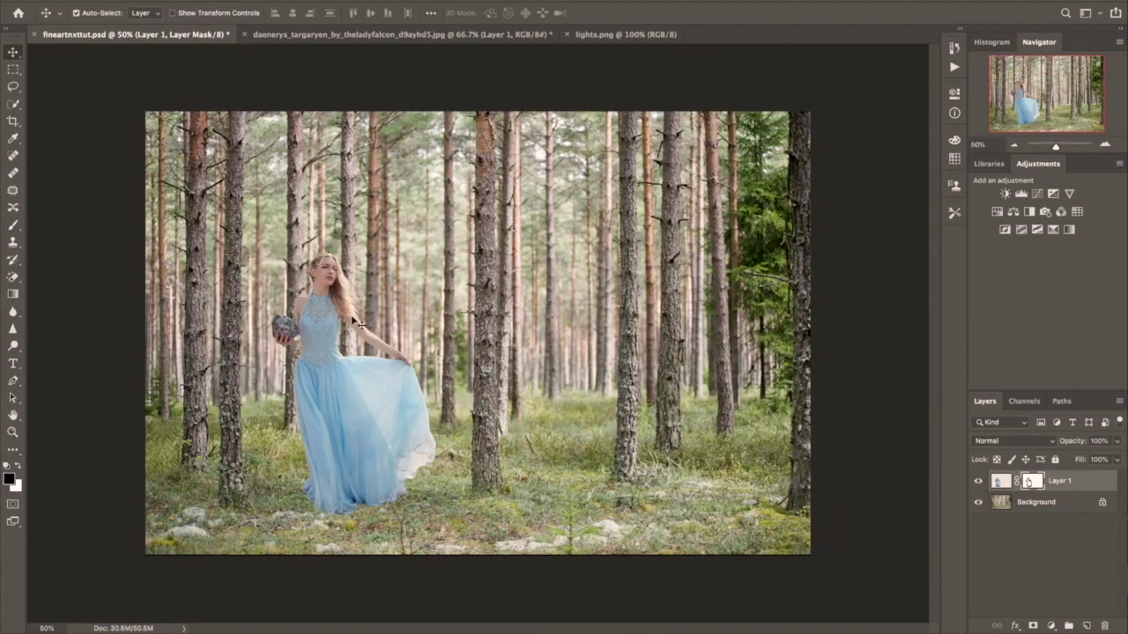
pyautogui.click(1035, 502)
pyautogui.click(1050, 625)
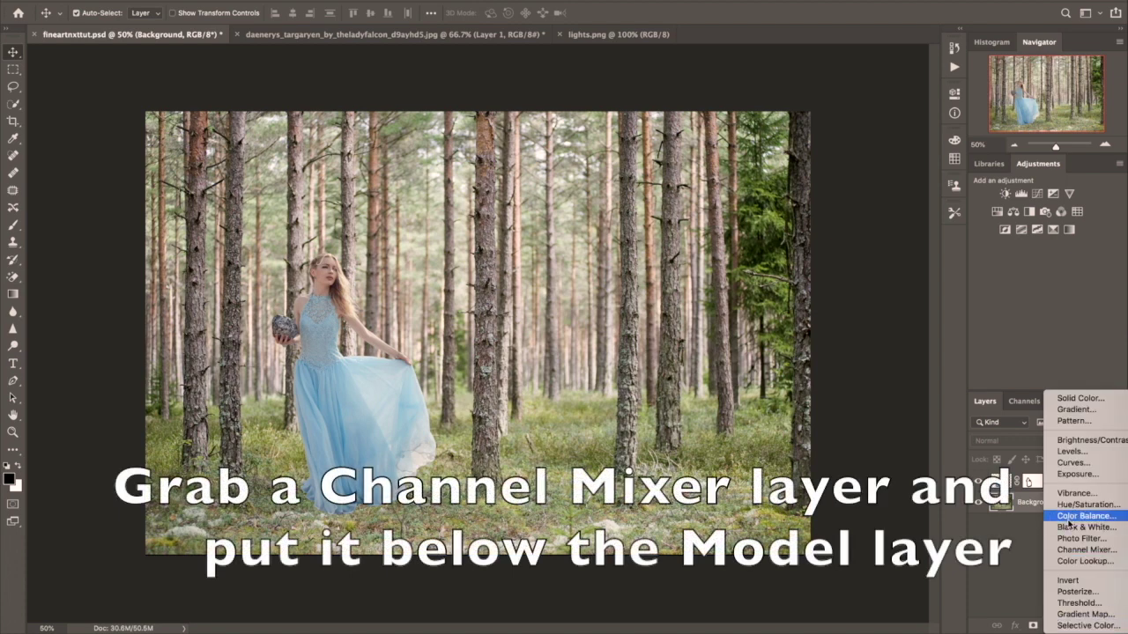
pyautogui.click(1074, 550)
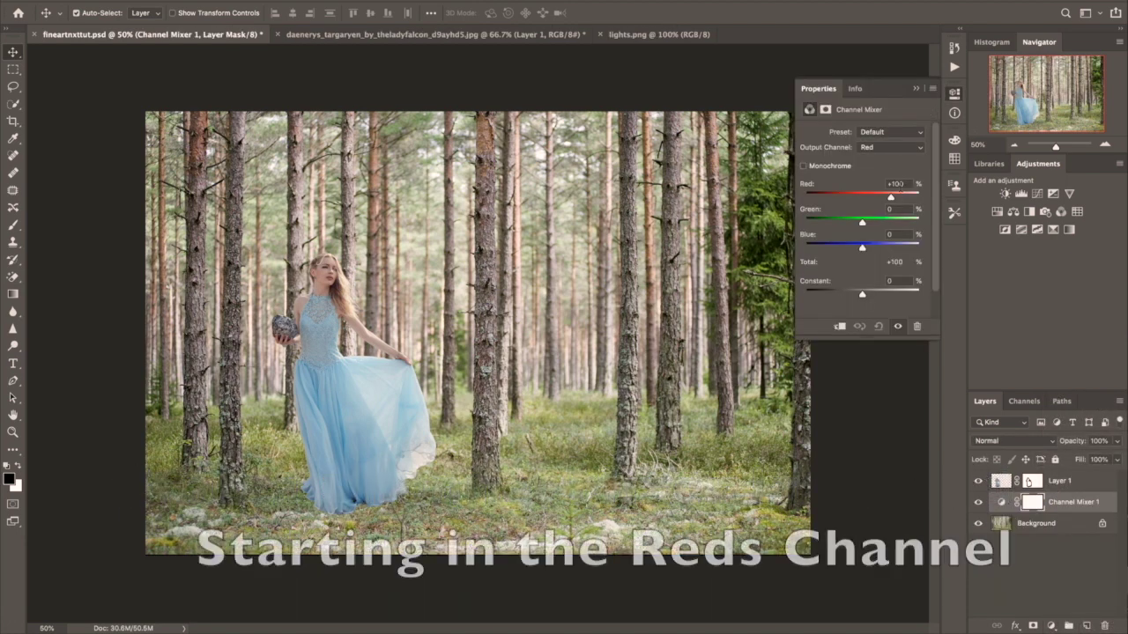
pyautogui.click(894, 185)
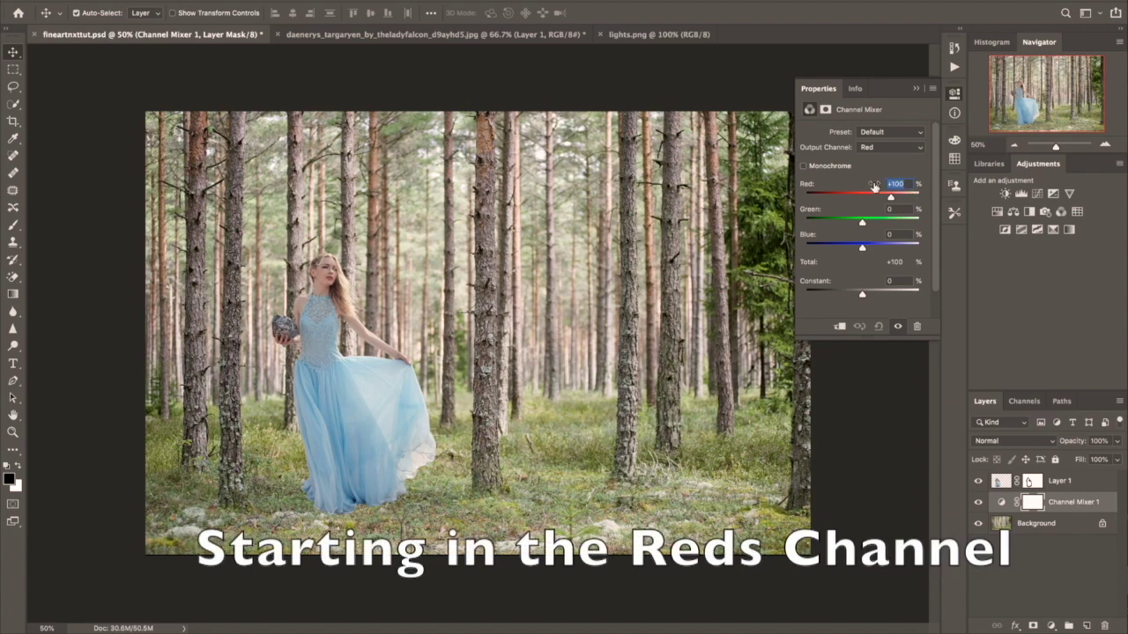
pyautogui.write('65')
pyautogui.press('Tab')
pyautogui.write('74')
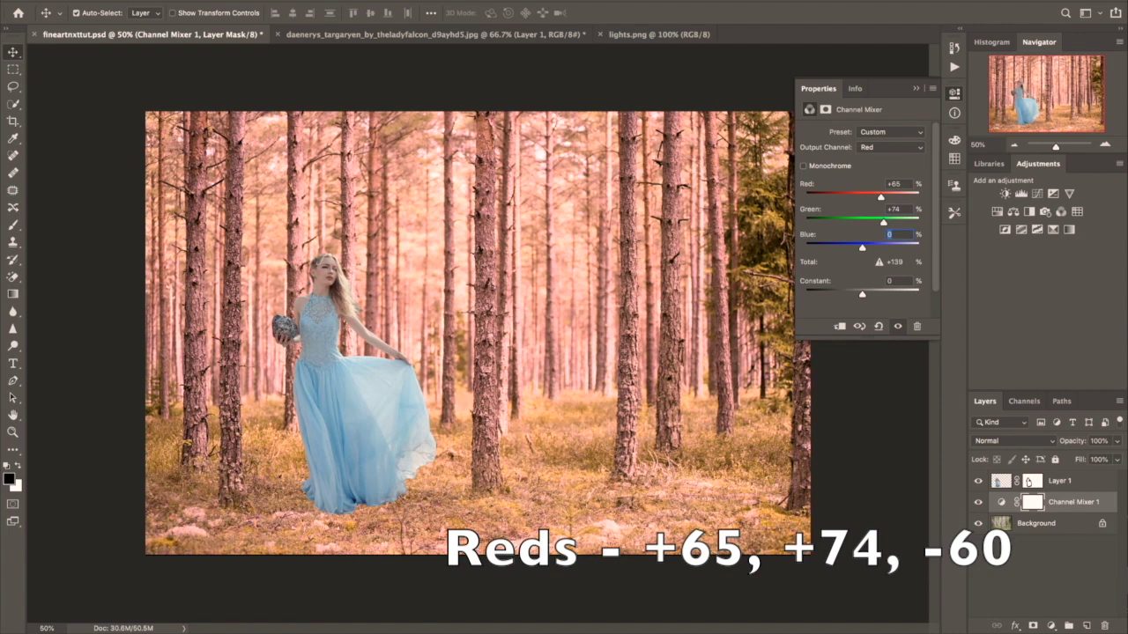
pyautogui.write('0')
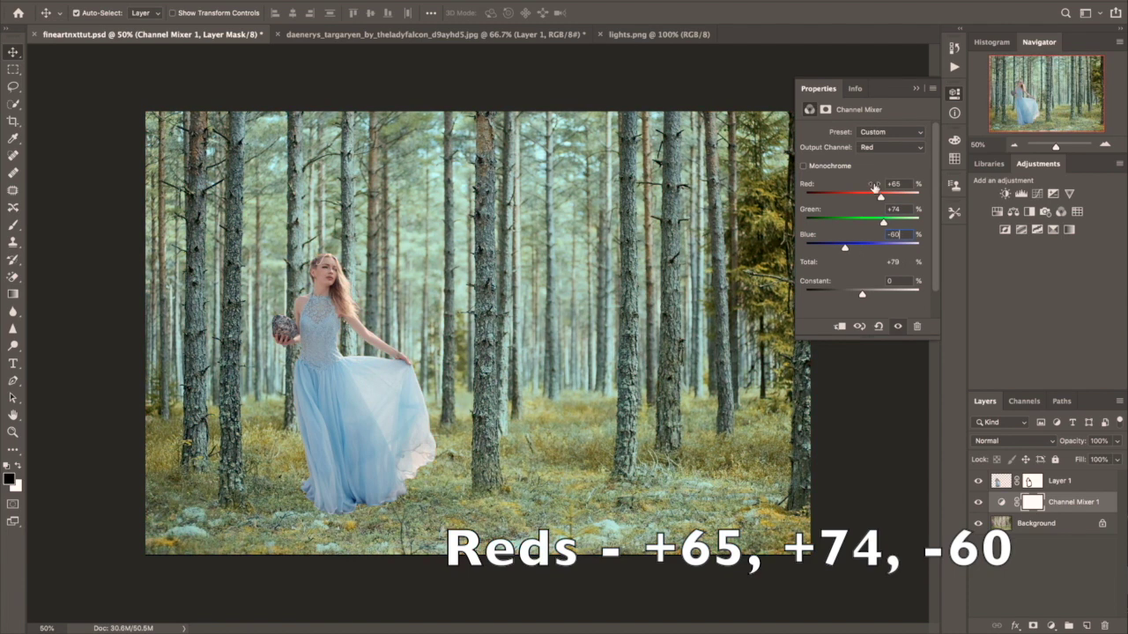
# - Set the green output channel's mix to Red 140 and Green -65
pyautogui.click(890, 147)
pyautogui.click(876, 157)
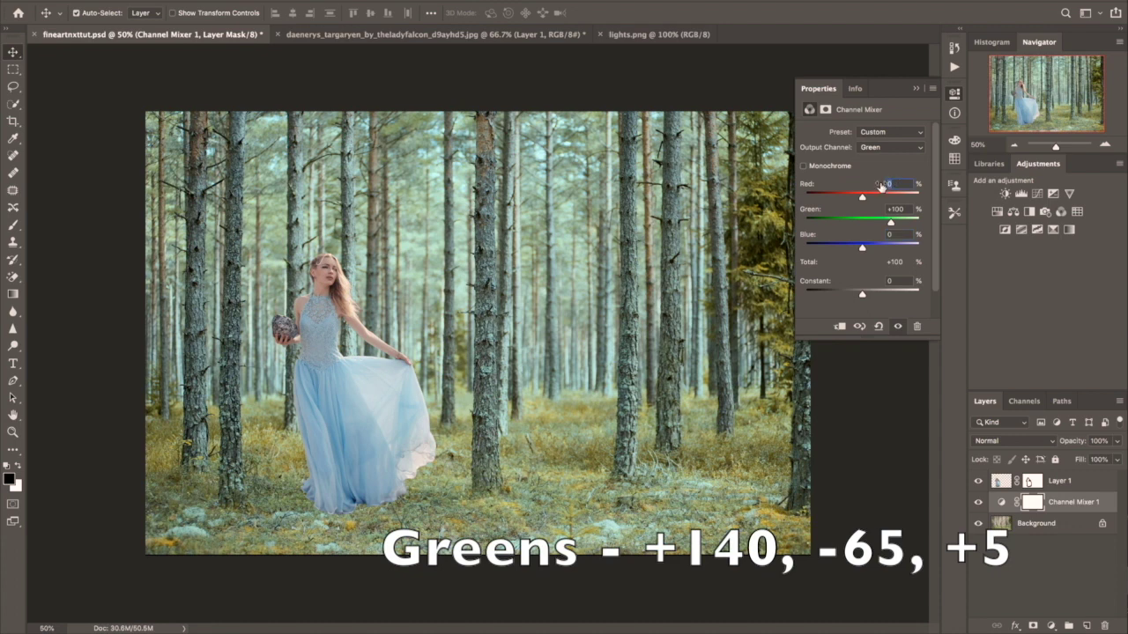
pyautogui.write('140')
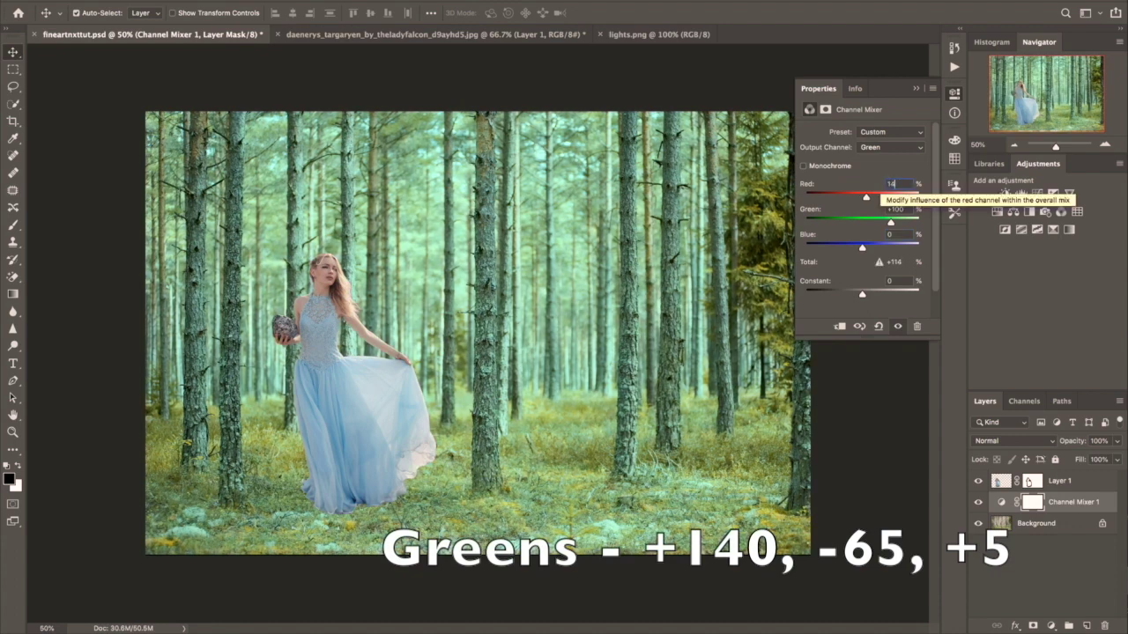
pyautogui.press('Tab')
pyautogui.write('-65')
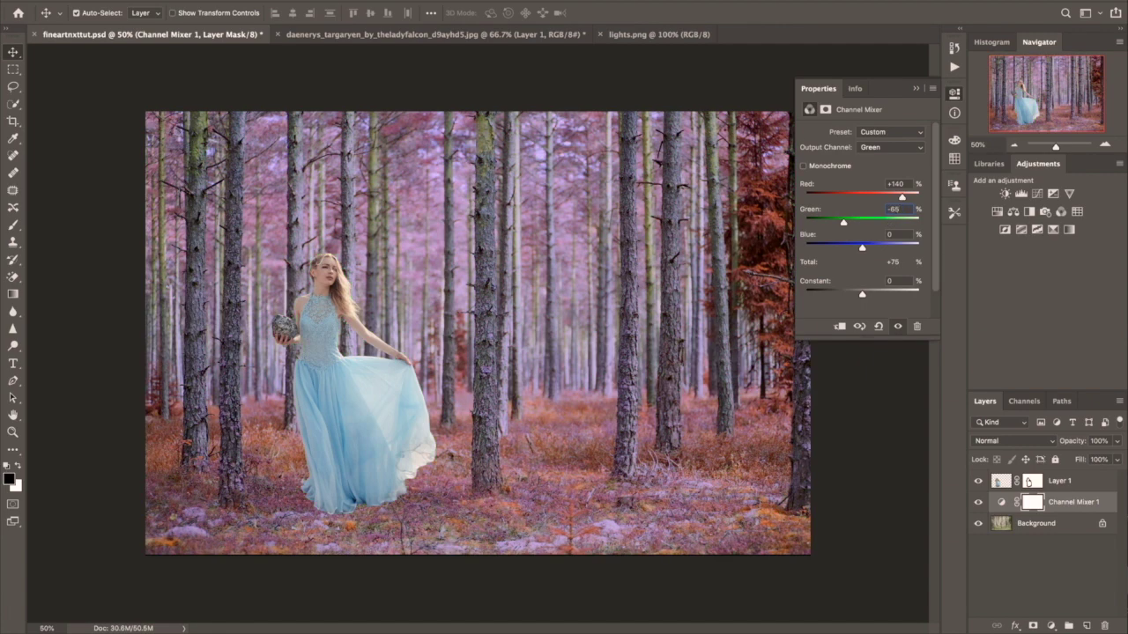
# - Set the blue output channel to Red 28 and Blue 81, then add a new blank layer
pyautogui.click(882, 147)
pyautogui.click(881, 170)
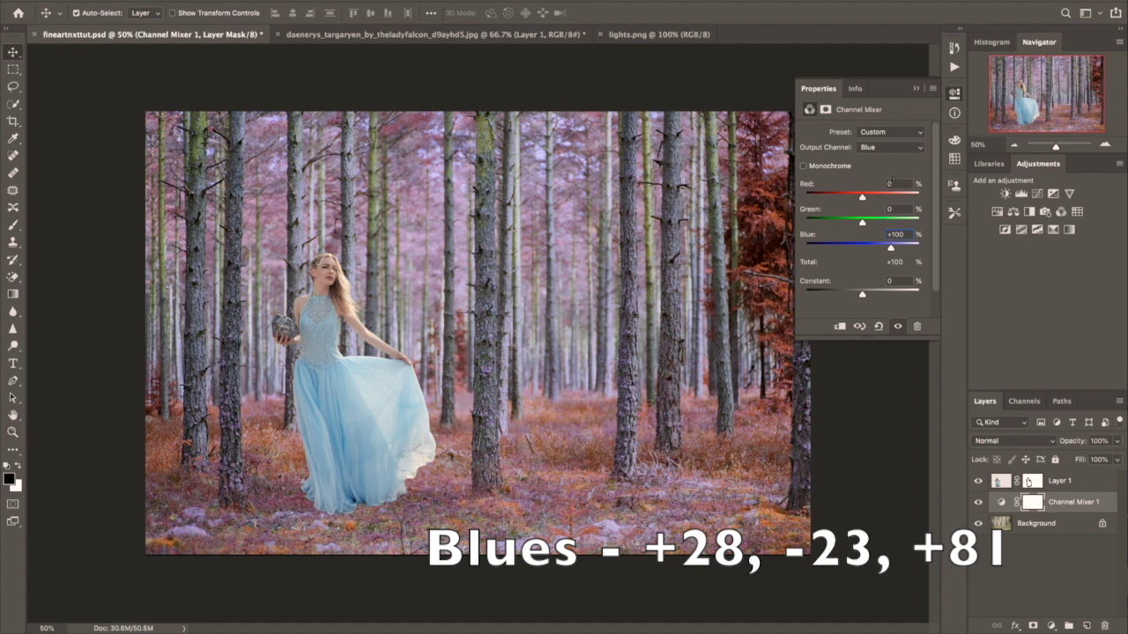
pyautogui.click(894, 183)
pyautogui.write('28')
pyautogui.press('Tab')
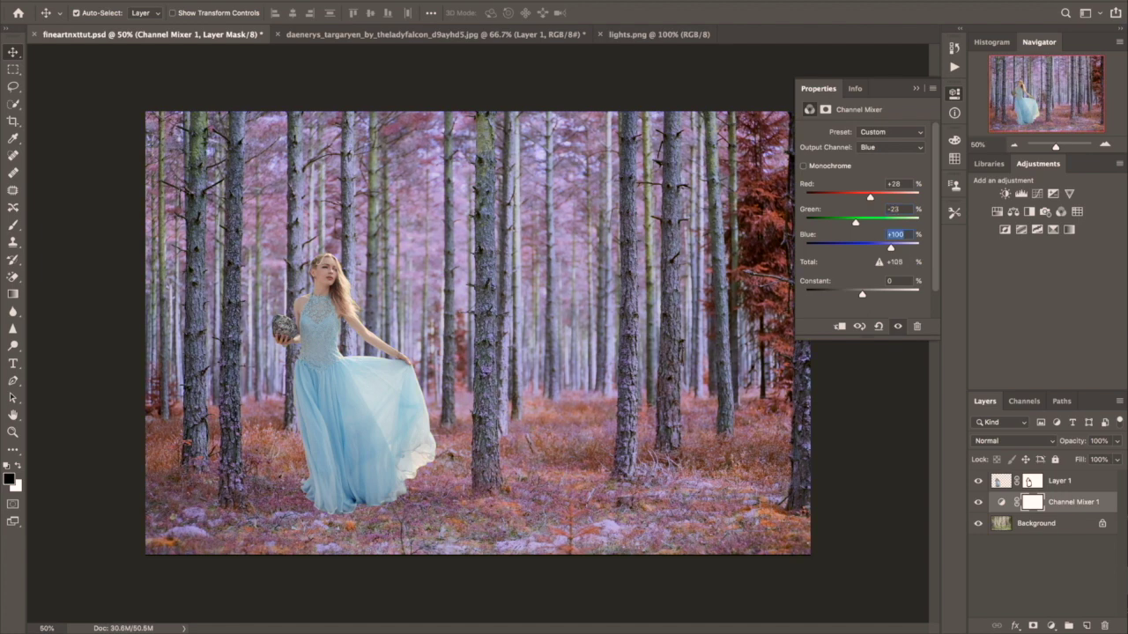
pyautogui.write('81')
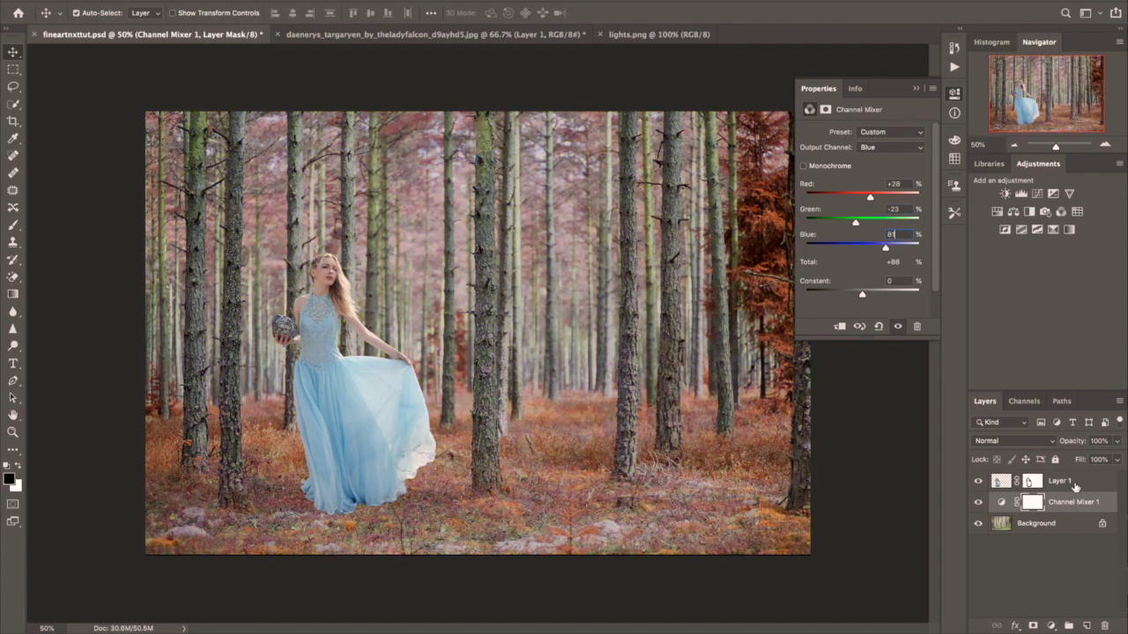
pyautogui.click(1086, 625)
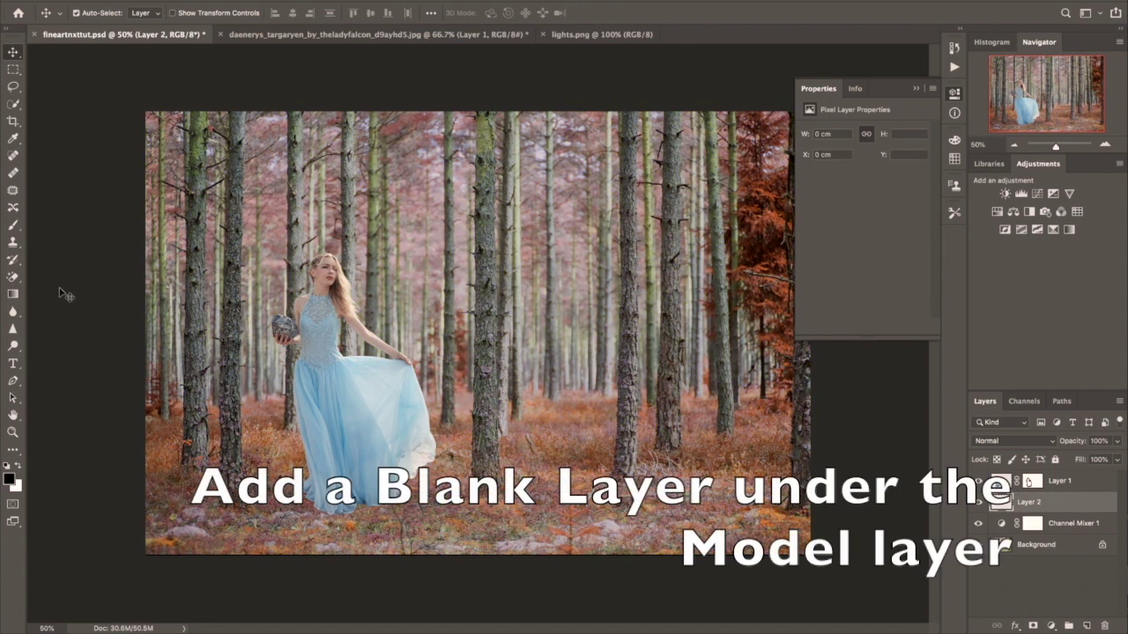
# - Set up a large soft brush at 15% opacity
pyautogui.click(13, 226)
pyautogui.click(96, 13)
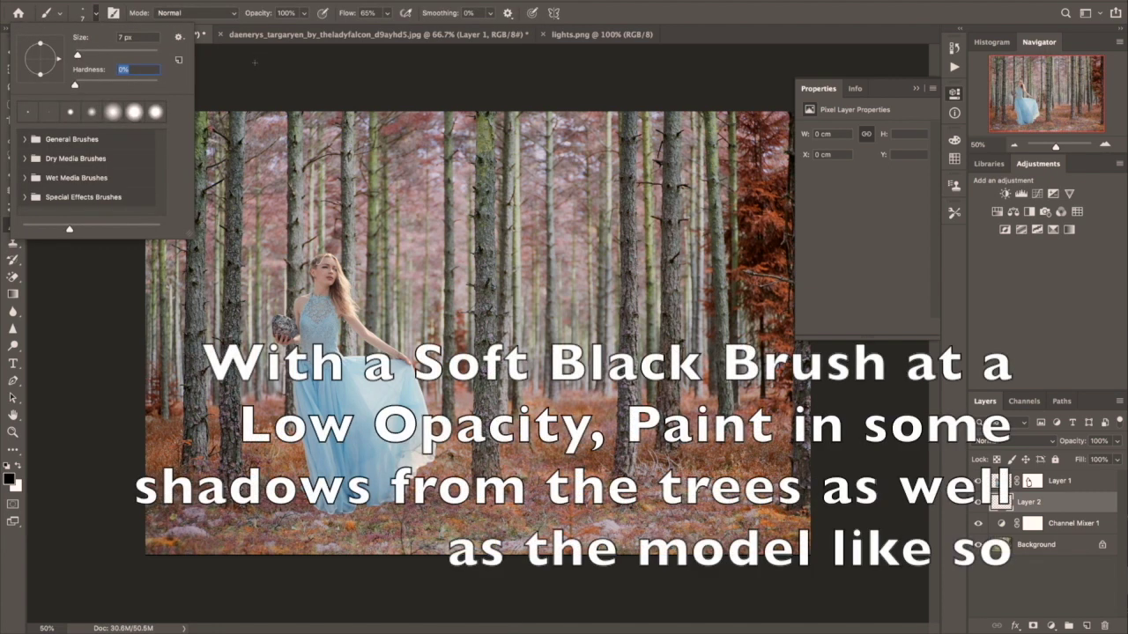
pyautogui.click(263, 12)
pyautogui.moveTo(263, 12); pyautogui.dragTo(205, 17)
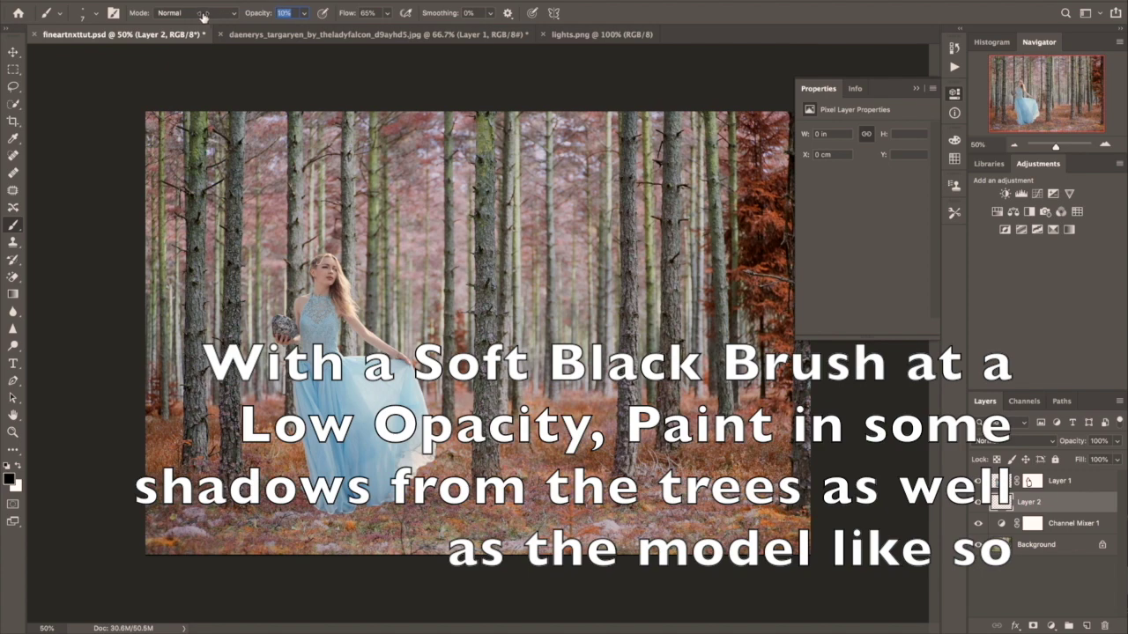
pyautogui.moveTo(205, 17); pyautogui.dragTo(203, 17)
pyautogui.press(']')
pyautogui.press(']')
pyautogui.press(']')
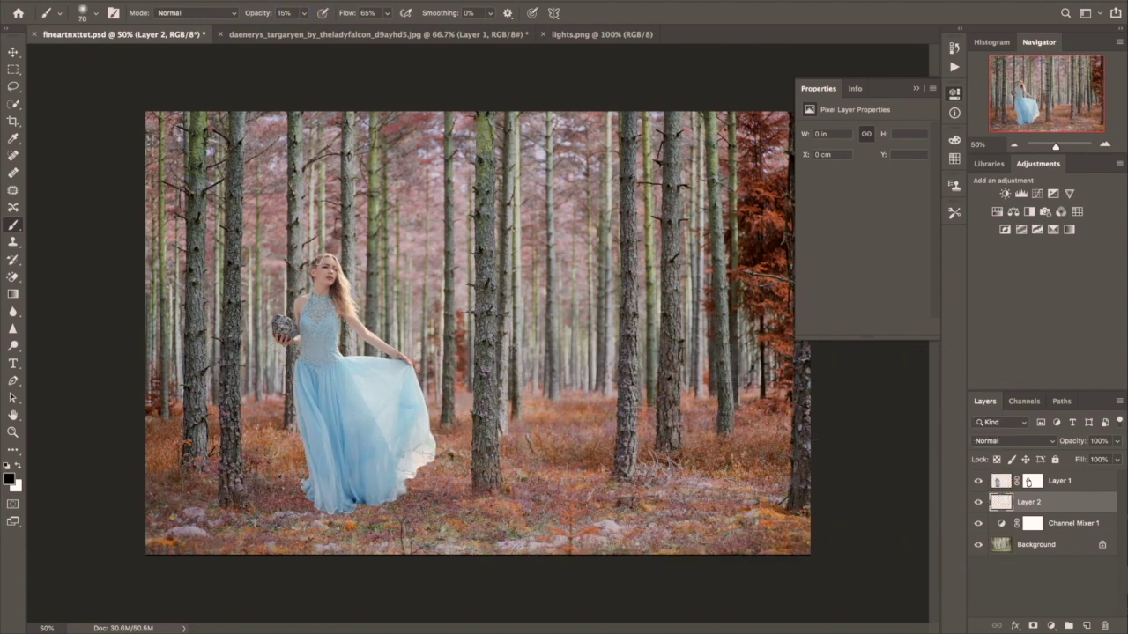
pyautogui.press(']')
pyautogui.press(']')
pyautogui.press(']')
# - Paint soft dark shadows across the lower-left, centre and lower-right forest floor
pyautogui.moveTo(185, 476); pyautogui.dragTo(82, 521)
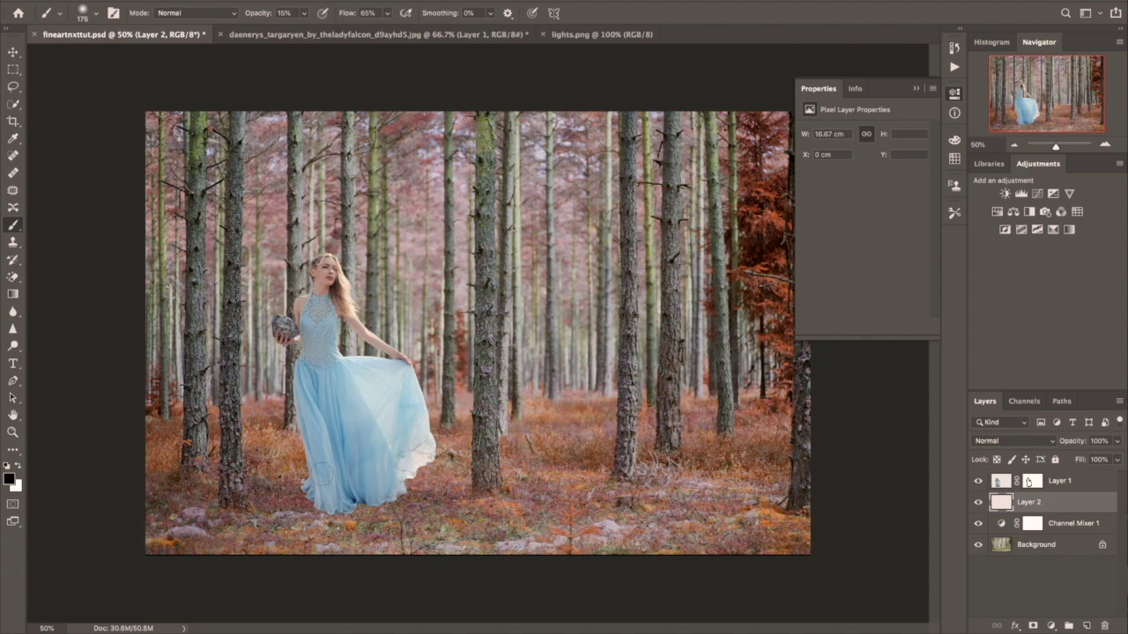
pyautogui.moveTo(168, 529); pyautogui.dragTo(264, 441)
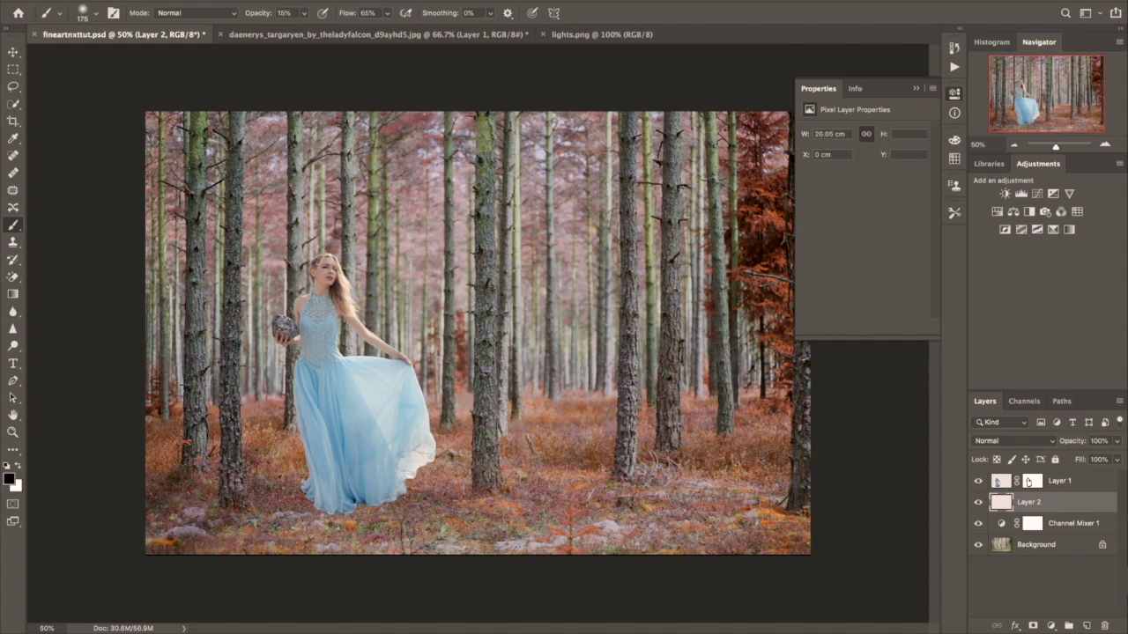
pyautogui.moveTo(366, 510)
pyautogui.mouseDown()
pyautogui.moveTo(379, 511)
pyautogui.moveTo(304, 500)
pyautogui.mouseUp()
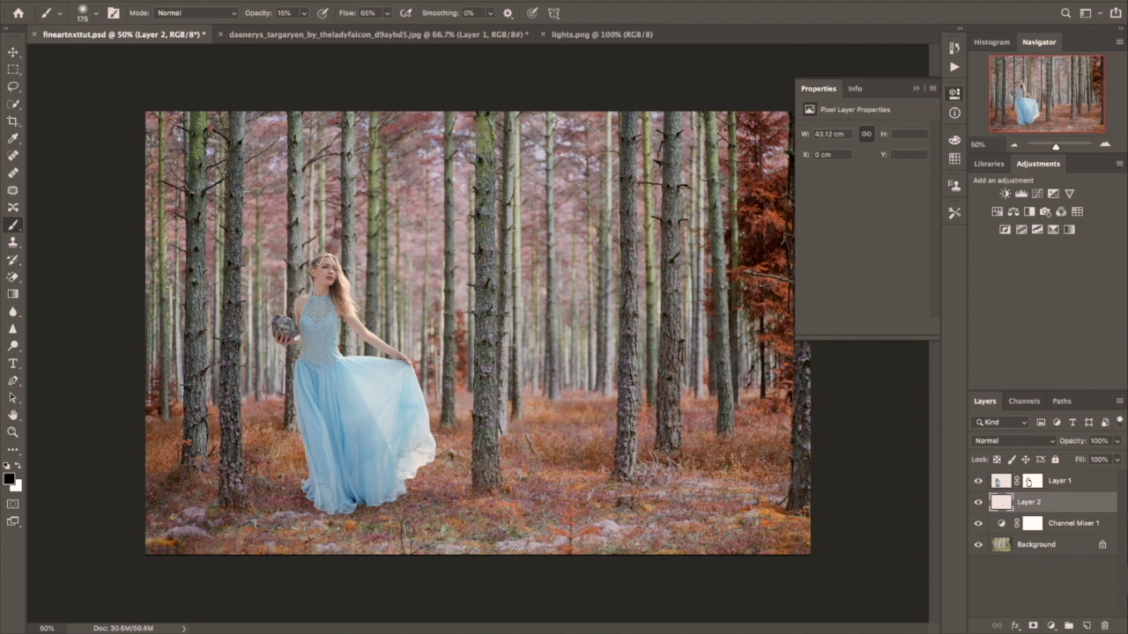
pyautogui.press(']')
pyautogui.press(']')
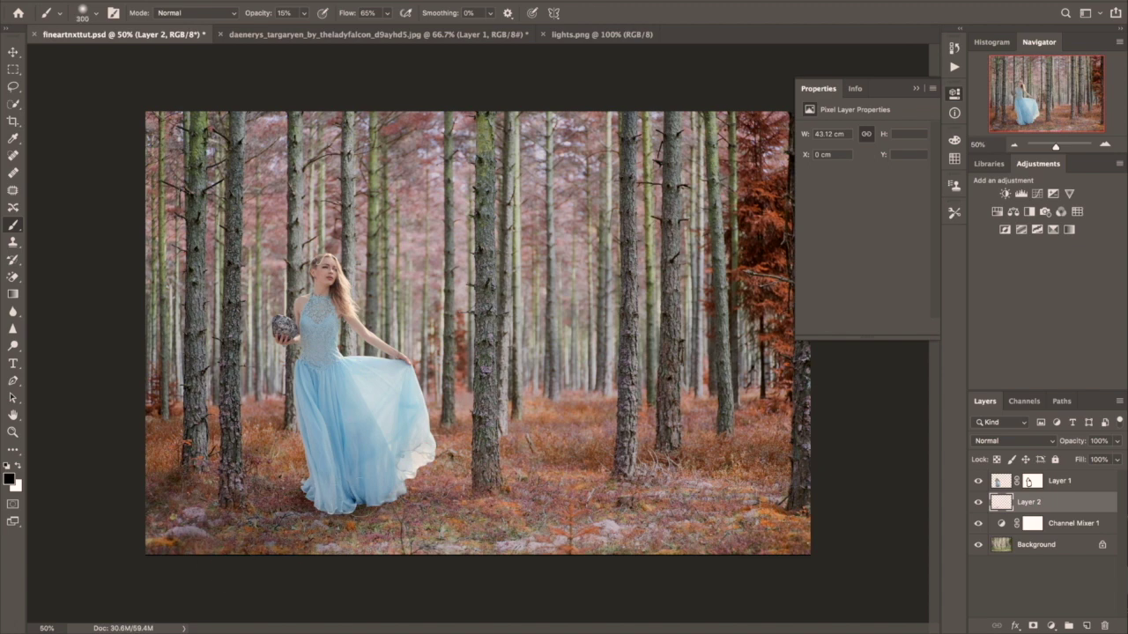
pyautogui.moveTo(458, 555)
pyautogui.mouseDown()
pyautogui.moveTo(359, 584)
pyautogui.moveTo(516, 559)
pyautogui.moveTo(373, 579)
pyautogui.mouseUp()
pyautogui.moveTo(660, 449)
pyautogui.mouseDown()
pyautogui.moveTo(797, 505)
pyautogui.moveTo(730, 548)
pyautogui.mouseUp()
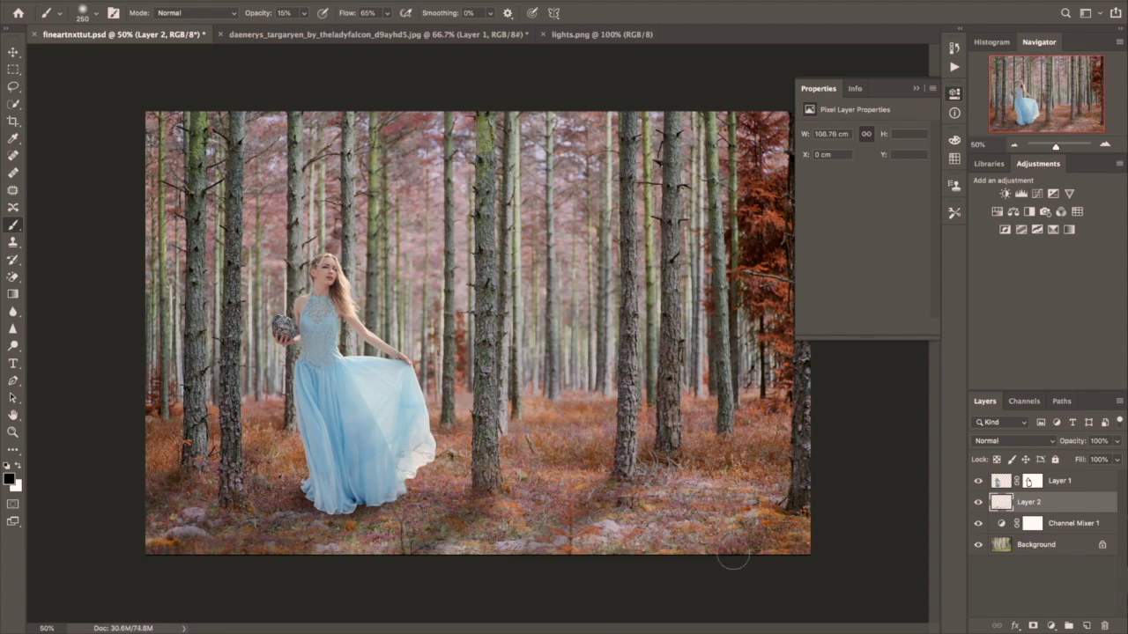
pyautogui.click(1076, 487)
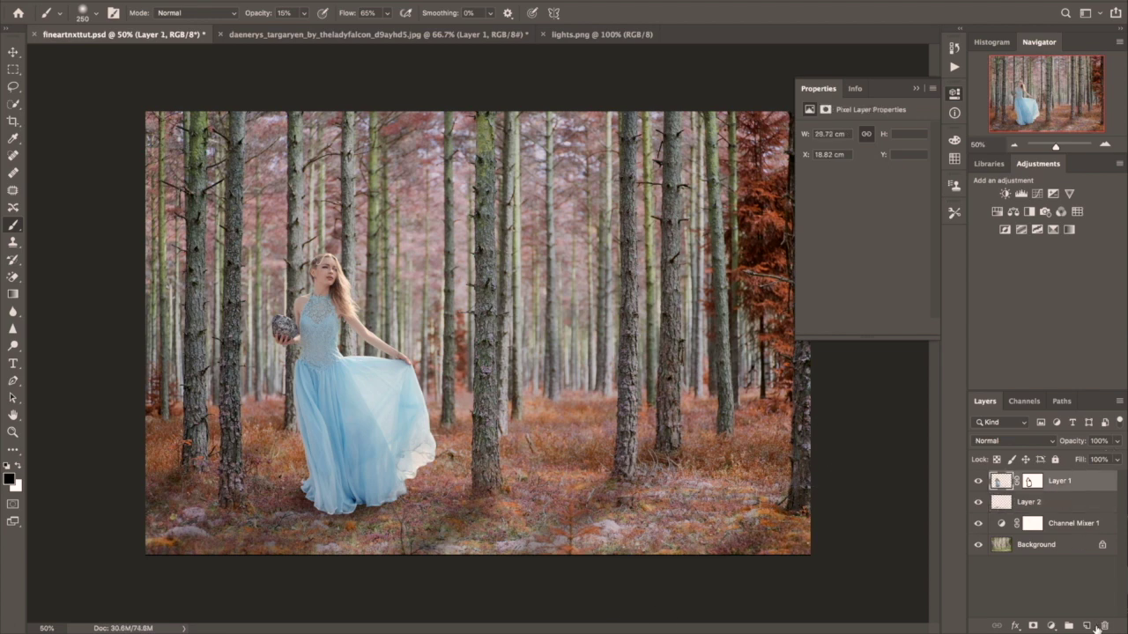
# - Paint a large white haze on a new layer and move it below the model layer
pyautogui.click(1086, 626)
pyautogui.click(916, 88)
pyautogui.click(19, 467)
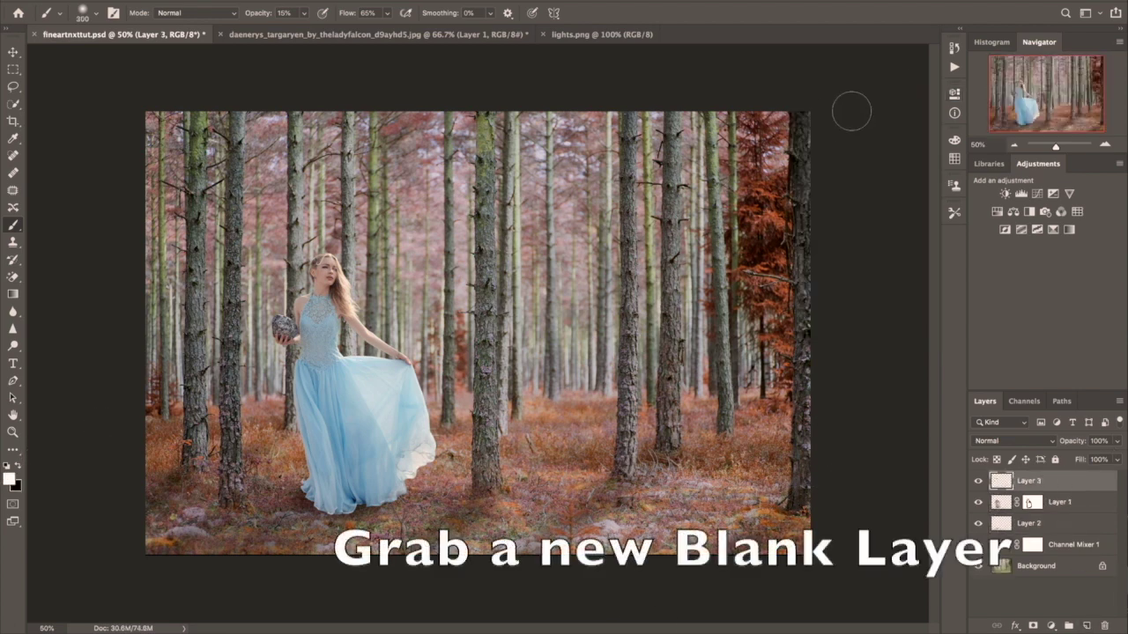
pyautogui.press(']')
pyautogui.press(']')
pyautogui.press(']')
pyautogui.press(']')
pyautogui.moveTo(771, 115)
pyautogui.mouseDown()
pyautogui.moveTo(740, 119)
pyautogui.moveTo(819, 120)
pyautogui.mouseUp()
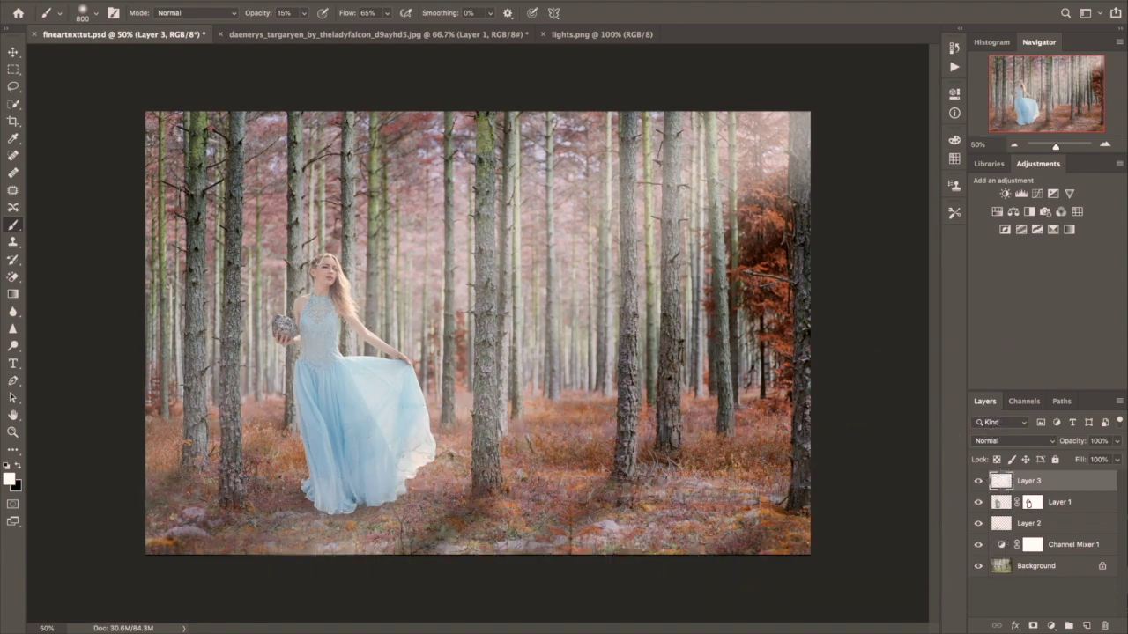
pyautogui.moveTo(1028, 483); pyautogui.dragTo(1028, 507)
# - Mask the haze and paint it off the left foreground trunk with a 39% black brush
pyautogui.click(20, 466)
pyautogui.click(1032, 625)
pyautogui.press('3')
pyautogui.press('9')
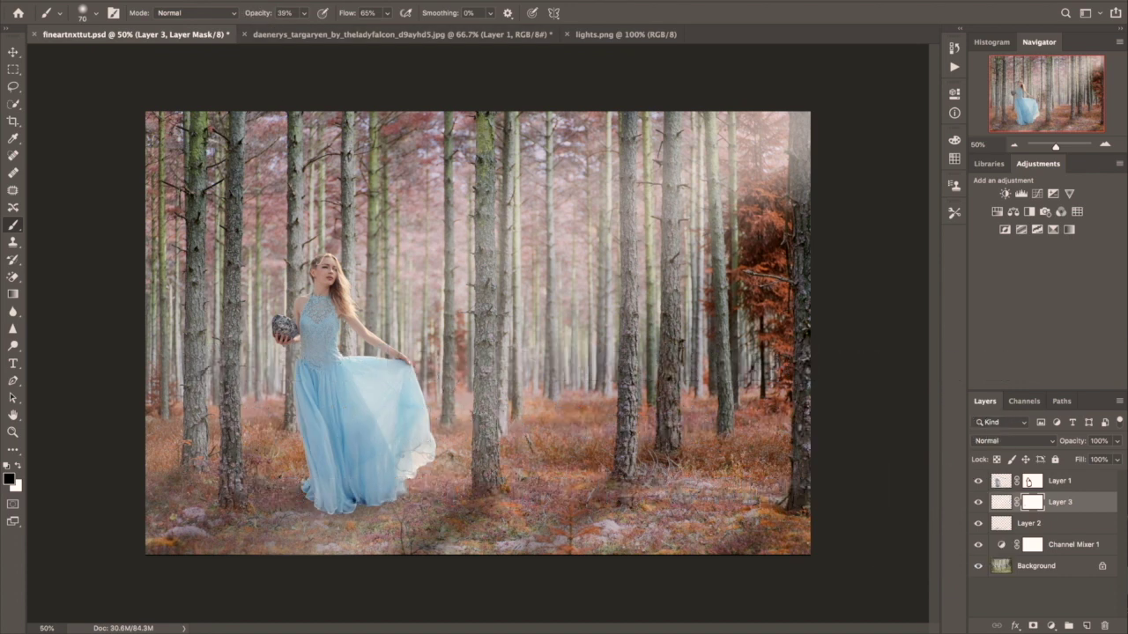
pyautogui.moveTo(191, 267); pyautogui.dragTo(190, 437)
pyautogui.moveTo(187, 388); pyautogui.dragTo(188, 456)
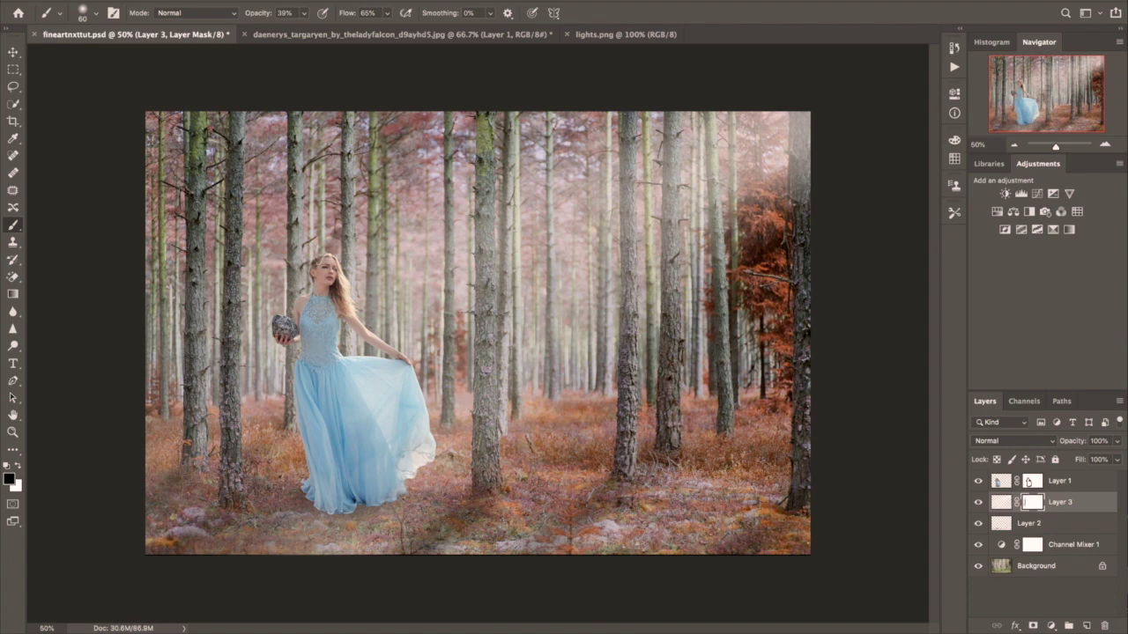
pyautogui.moveTo(195, 409); pyautogui.dragTo(194, 444)
# - Clear the haze from the central and right-hand trunks, then reselect the model layer
pyautogui.moveTo(483, 182); pyautogui.dragTo(482, 449)
pyautogui.moveTo(476, 376); pyautogui.dragTo(475, 441)
pyautogui.moveTo(482, 338); pyautogui.dragTo(484, 388)
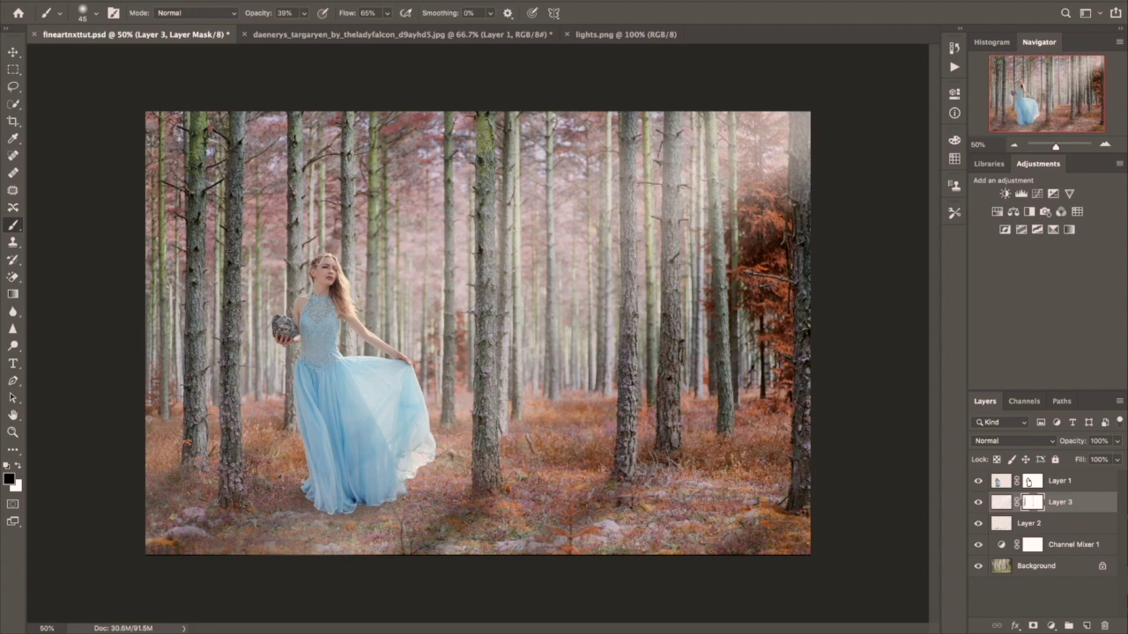
pyautogui.moveTo(486, 211); pyautogui.dragTo(485, 296)
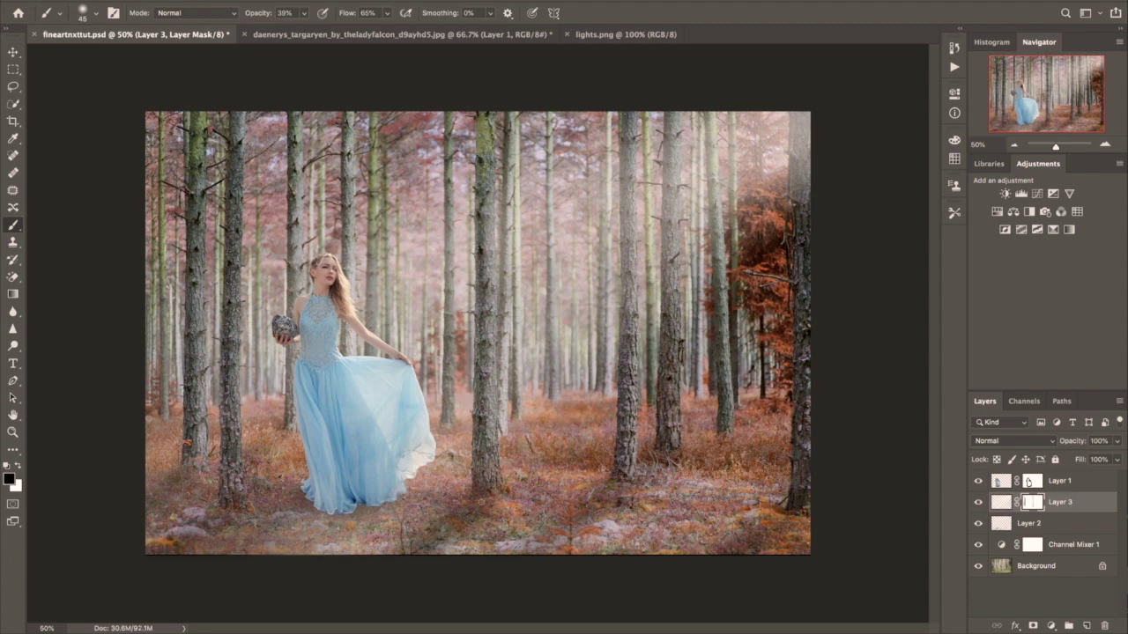
pyautogui.moveTo(625, 127); pyautogui.dragTo(625, 236)
pyautogui.moveTo(624, 149)
pyautogui.mouseDown()
pyautogui.moveTo(625, 319)
pyautogui.moveTo(628, 226)
pyautogui.mouseUp()
pyautogui.moveTo(628, 287); pyautogui.dragTo(630, 152)
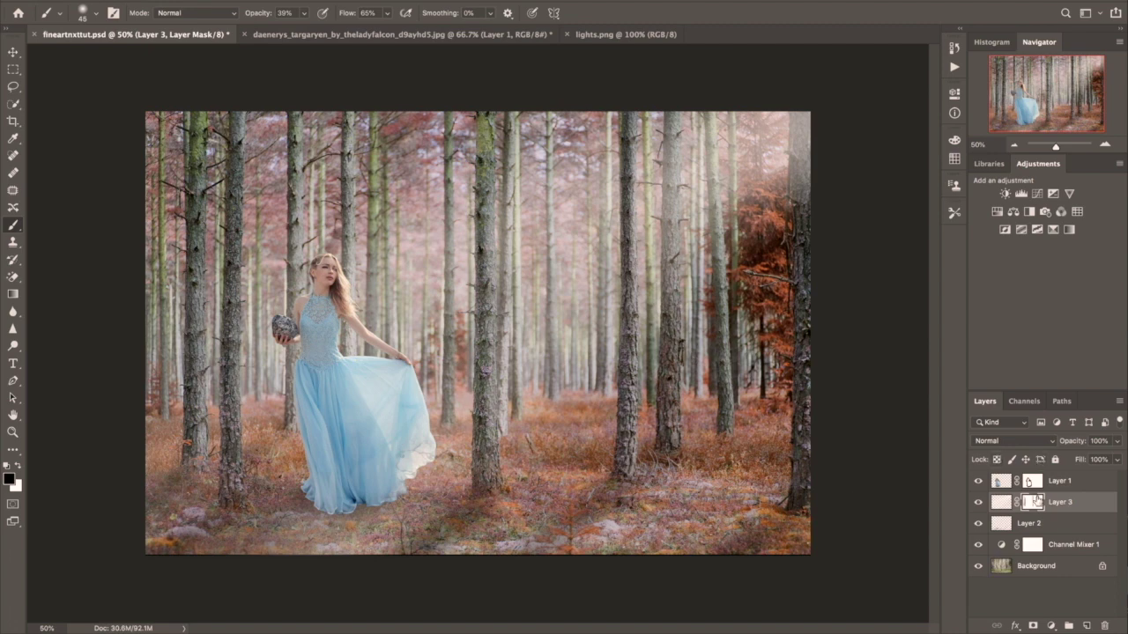
pyautogui.click(1083, 482)
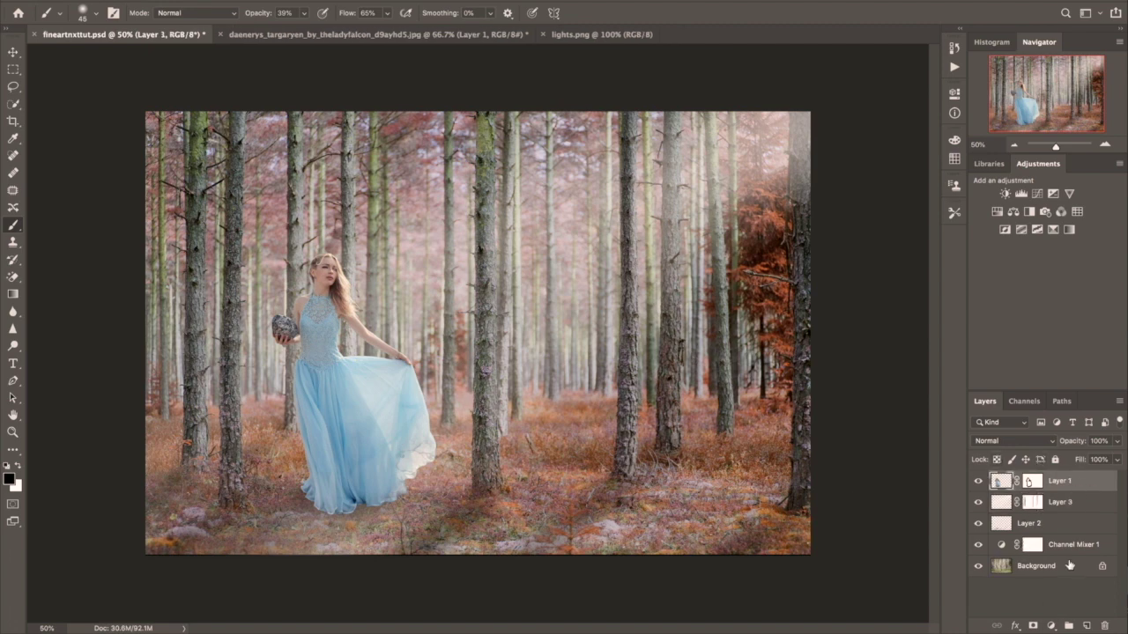
pyautogui.click(1048, 626)
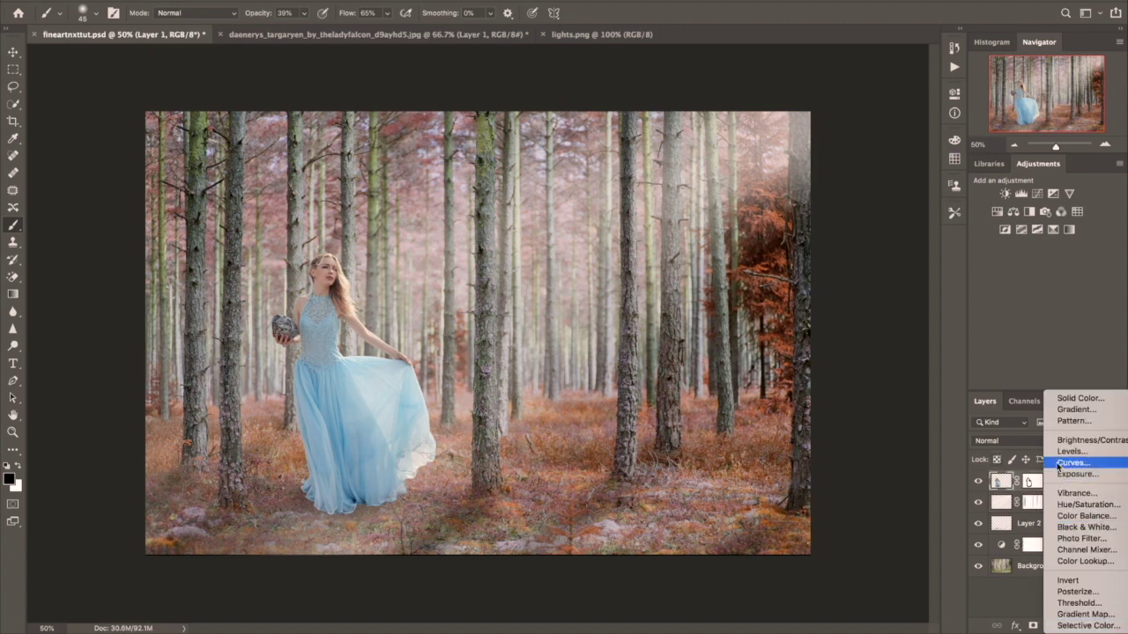
# - Add a Curves layer with its midpoint lowered to darken, and invert its mask
pyautogui.click(1058, 465)
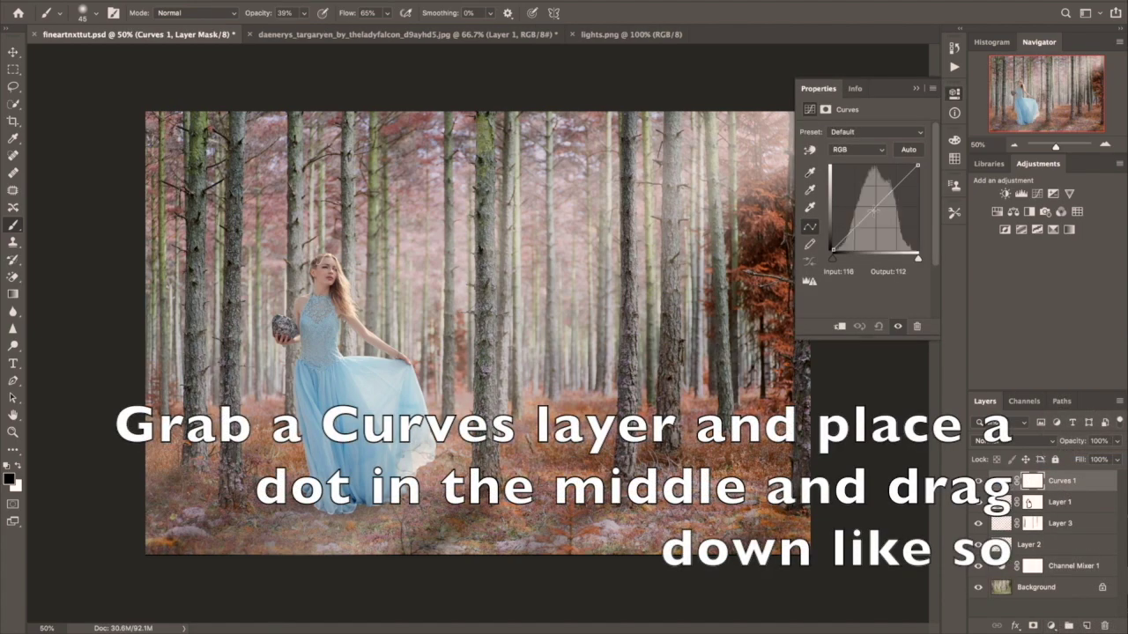
pyautogui.moveTo(875, 205); pyautogui.dragTo(884, 229)
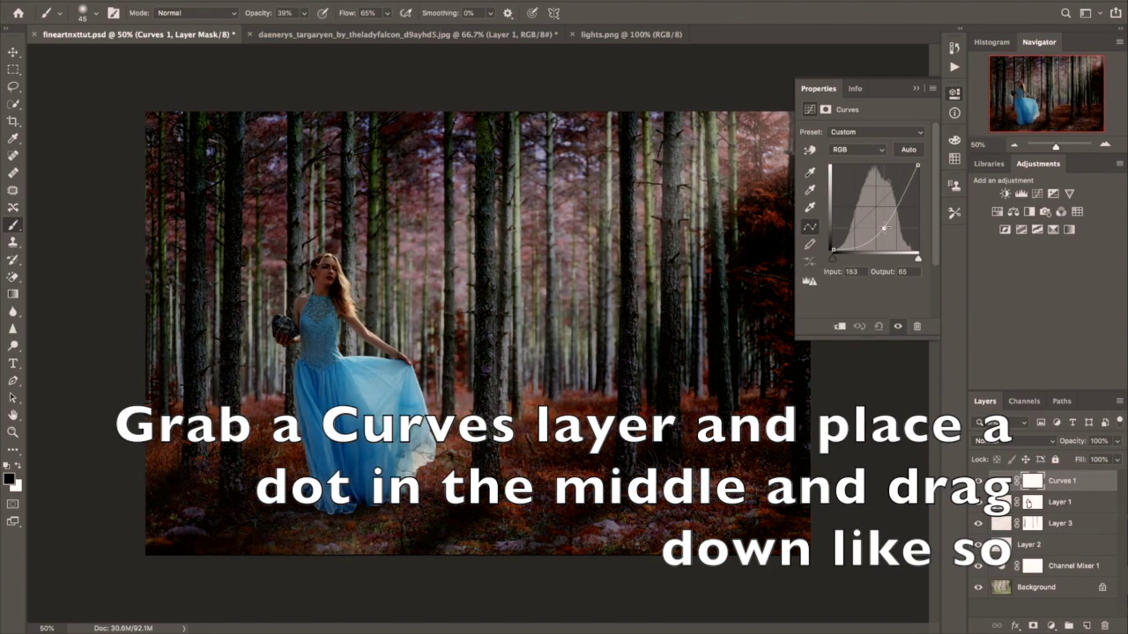
pyautogui.moveTo(887, 227); pyautogui.dragTo(890, 225)
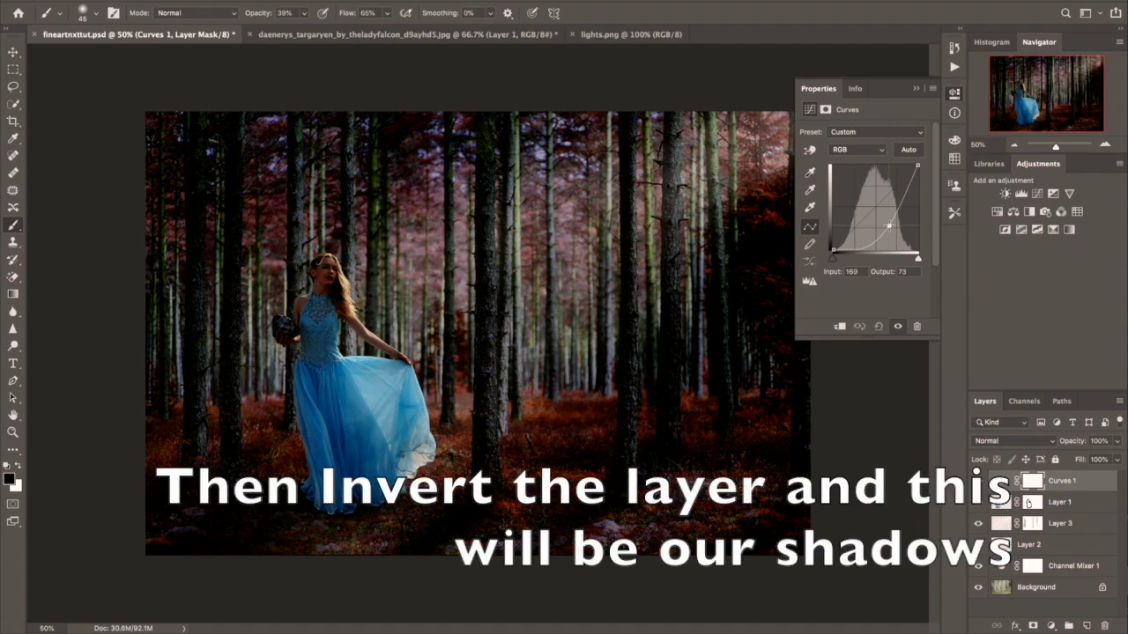
pyautogui.hotkey('ctrl', 'i')
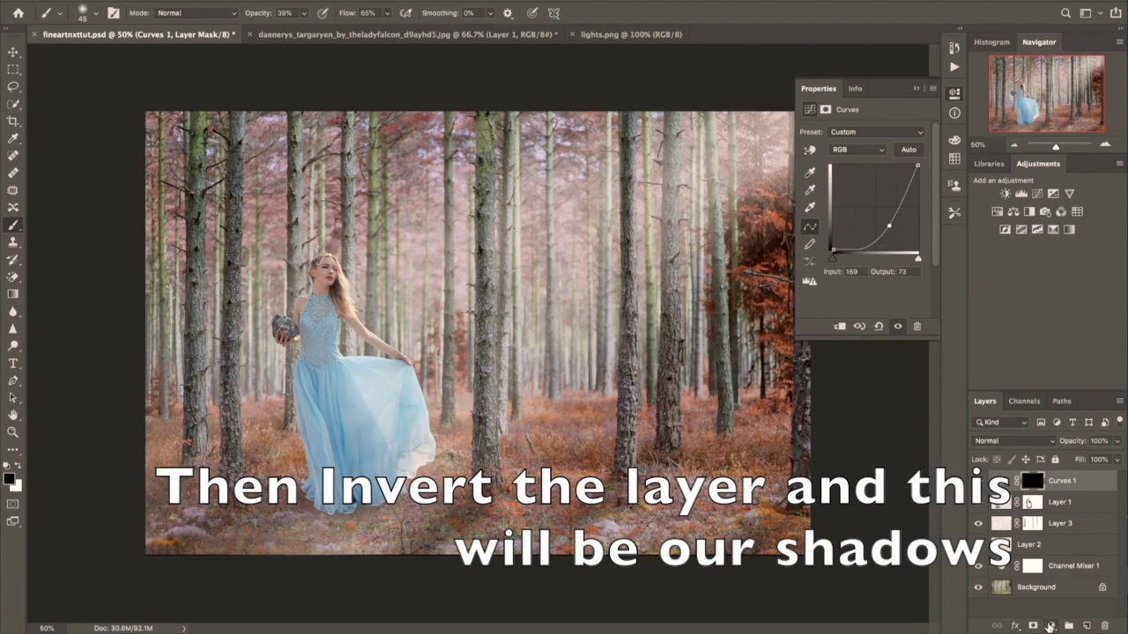
# - Add a brightening Curves layer with inverted mask, then target the darkening mask with white paint
pyautogui.click(1050, 626)
pyautogui.click(1071, 462)
pyautogui.moveTo(868, 215); pyautogui.dragTo(866, 189)
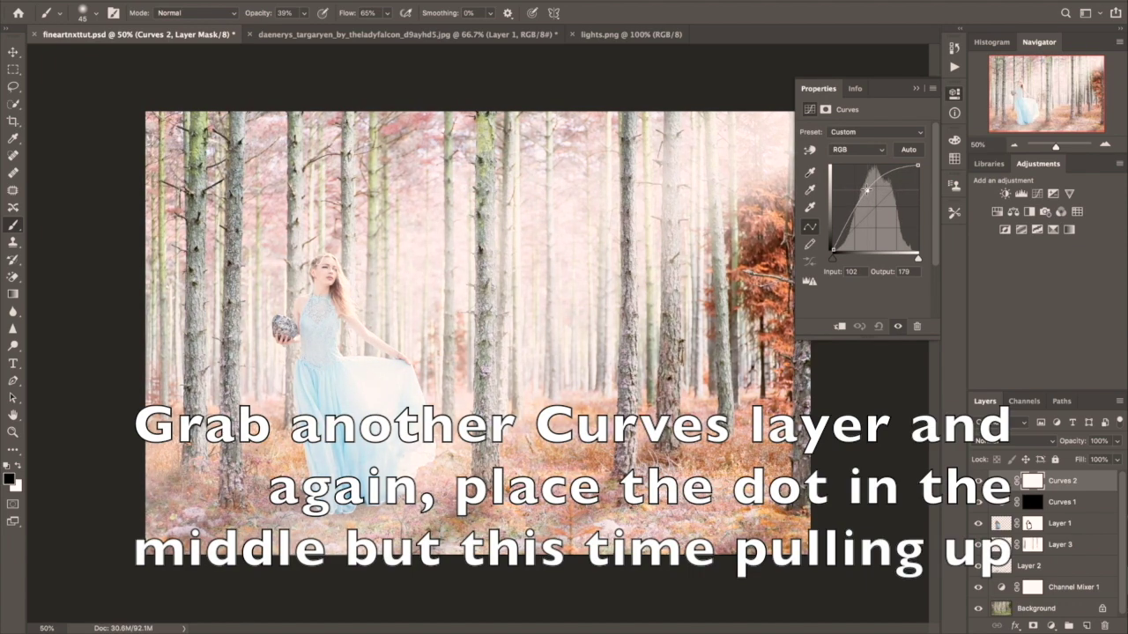
pyautogui.hotkey('ctrl', 'i')
pyautogui.click(1032, 502)
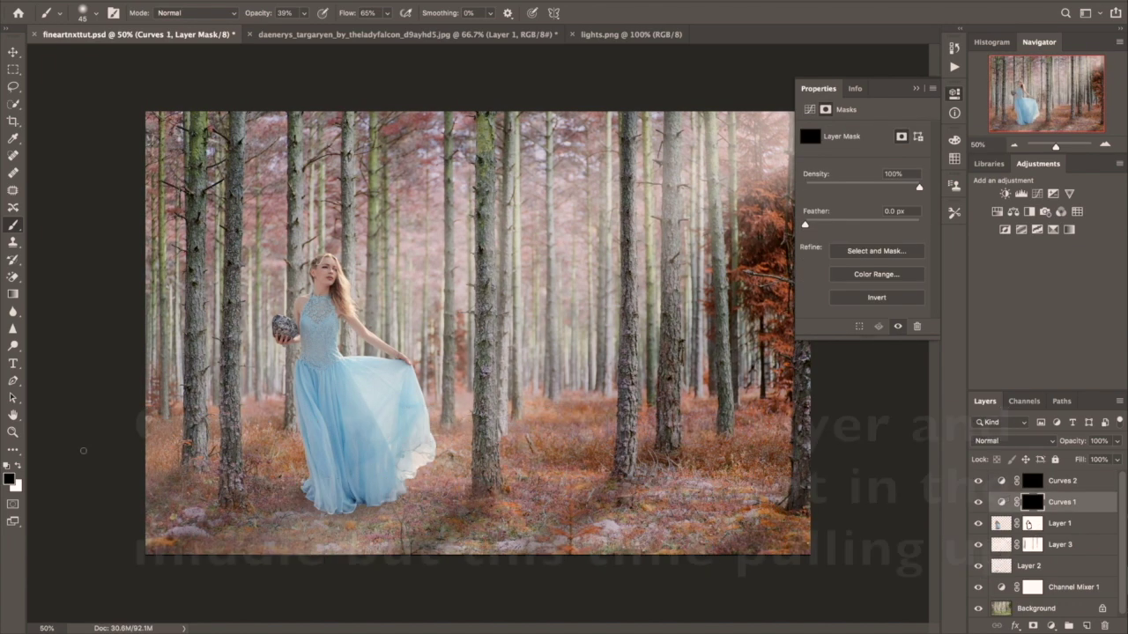
pyautogui.click(19, 467)
pyautogui.moveTo(264, 14); pyautogui.dragTo(243, 16)
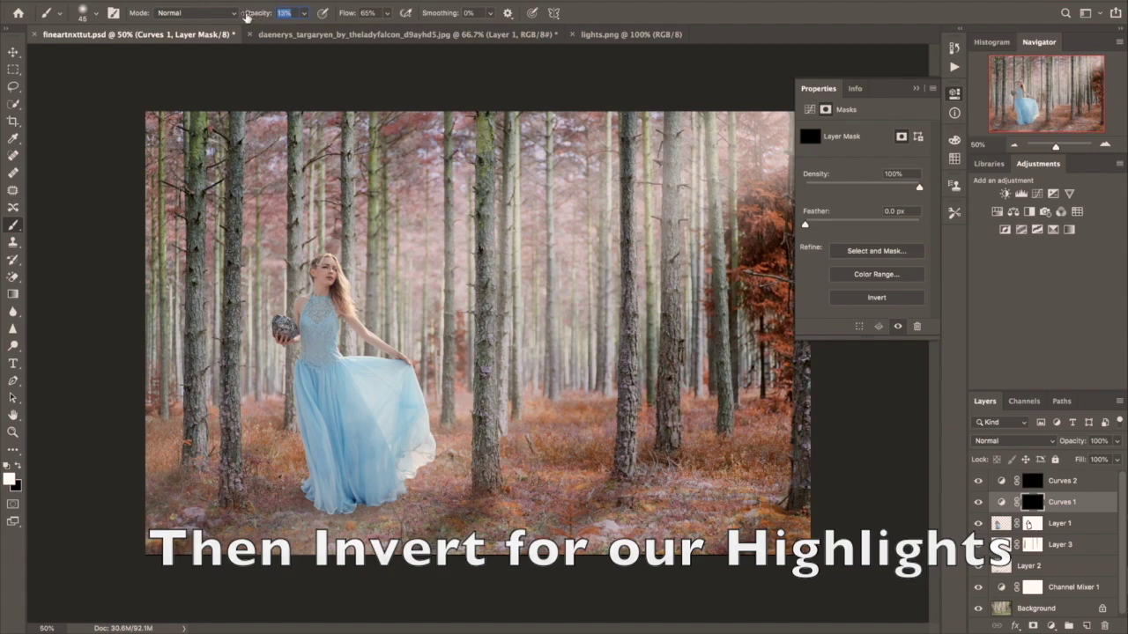
# - With a 9% white brush, zoom in and darken the shadow around the hand below the stone
pyautogui.moveTo(243, 16); pyautogui.dragTo(239, 15)
pyautogui.hotkey('ctrl', '+')
pyautogui.hotkey('ctrl', '+')
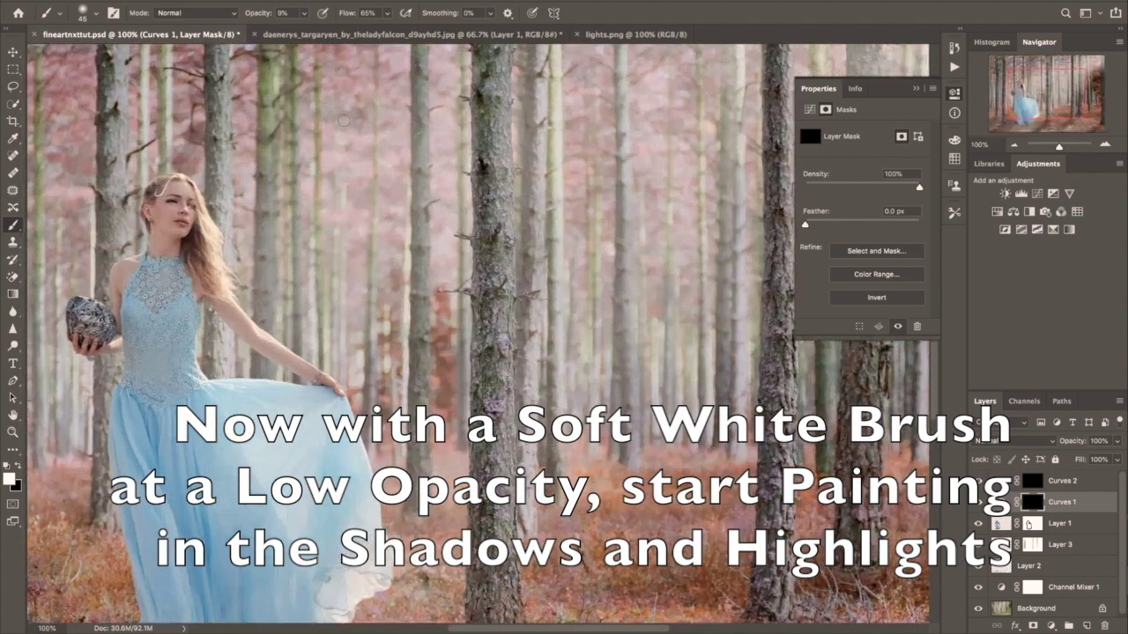
pyautogui.hotkey('ctrl', '+')
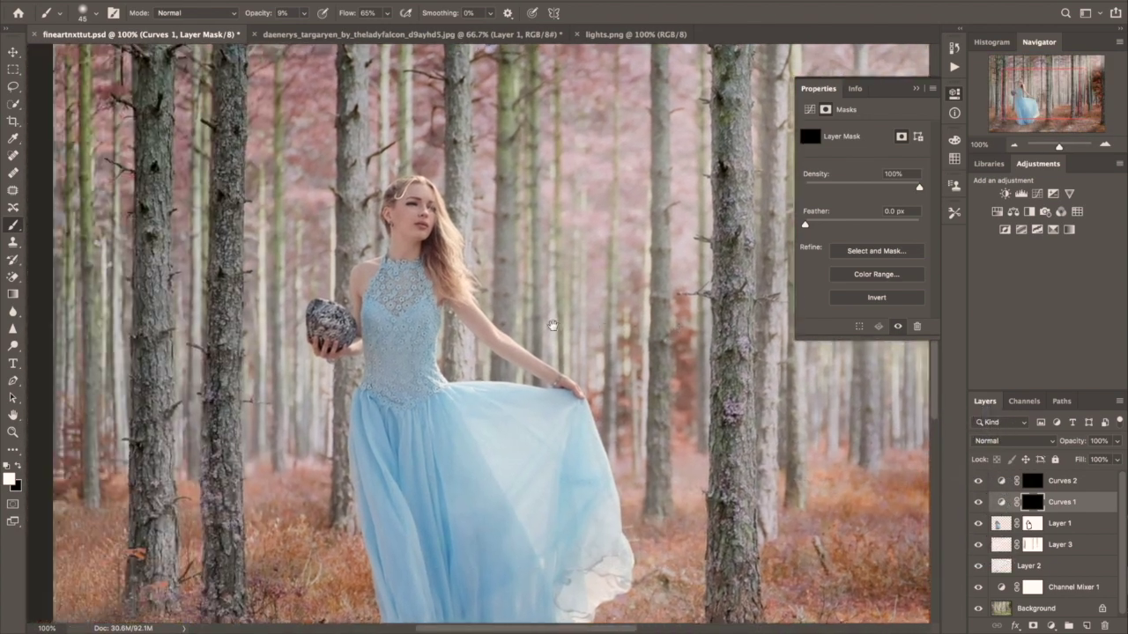
pyautogui.press('[')
pyautogui.press('[')
pyautogui.press('[')
pyautogui.press('[')
pyautogui.press('[')
pyautogui.press('[')
pyautogui.press('[')
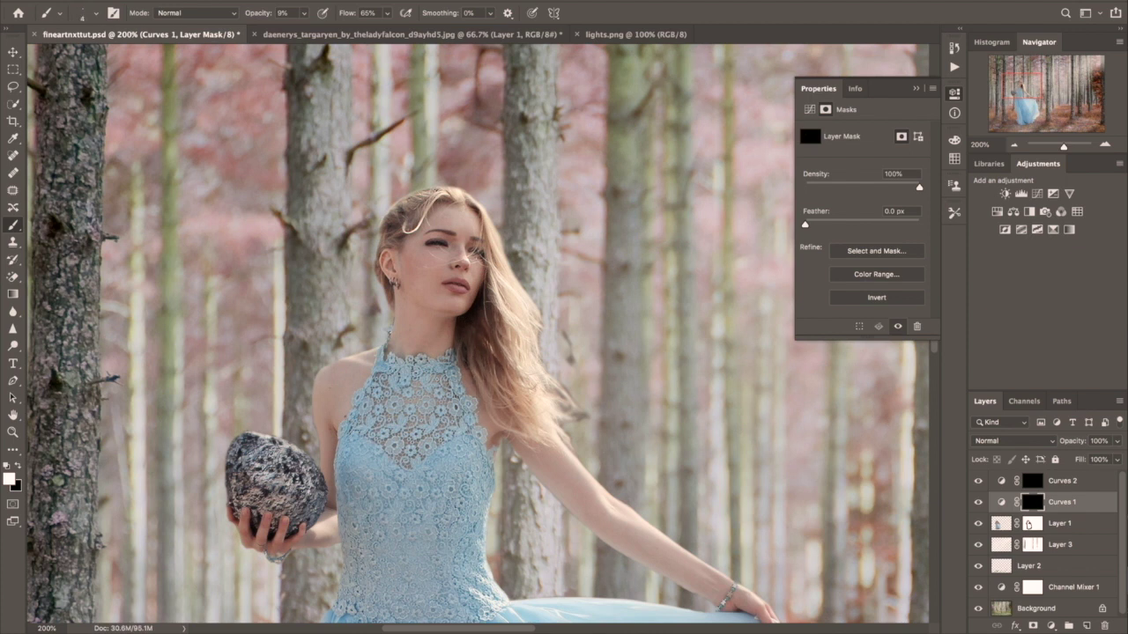
pyautogui.press(']')
pyautogui.press(']')
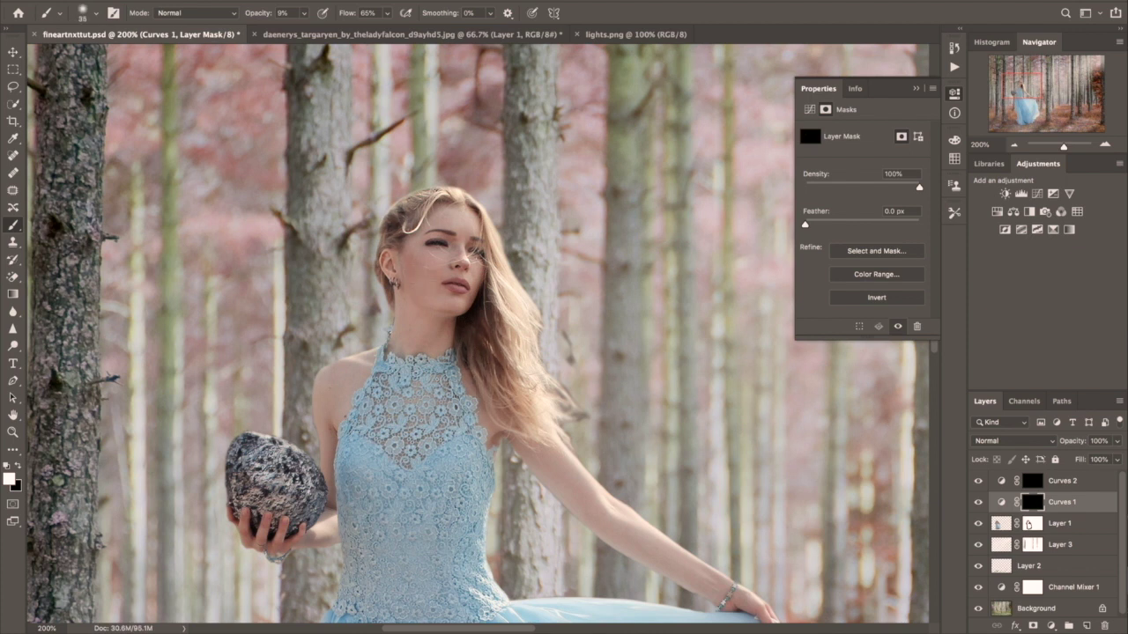
pyautogui.press('[')
pyautogui.press('[')
pyautogui.press('[')
pyautogui.hotkey('ctrl', '+')
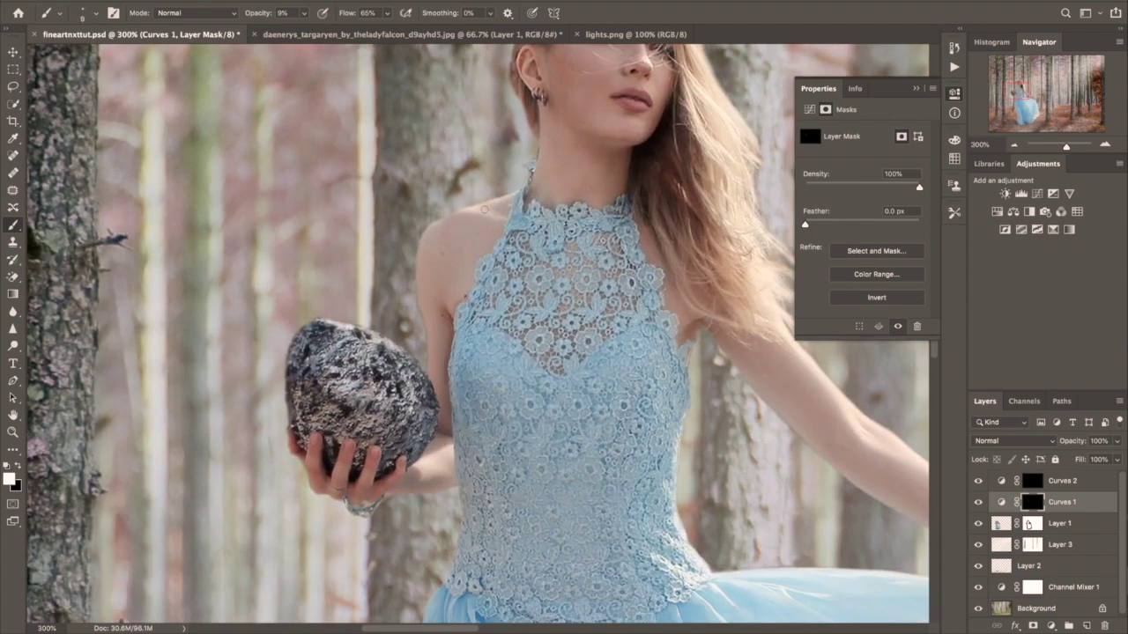
pyautogui.press(']')
pyautogui.press(']')
pyautogui.press(']')
pyautogui.moveTo(352, 452); pyautogui.dragTo(387, 474)
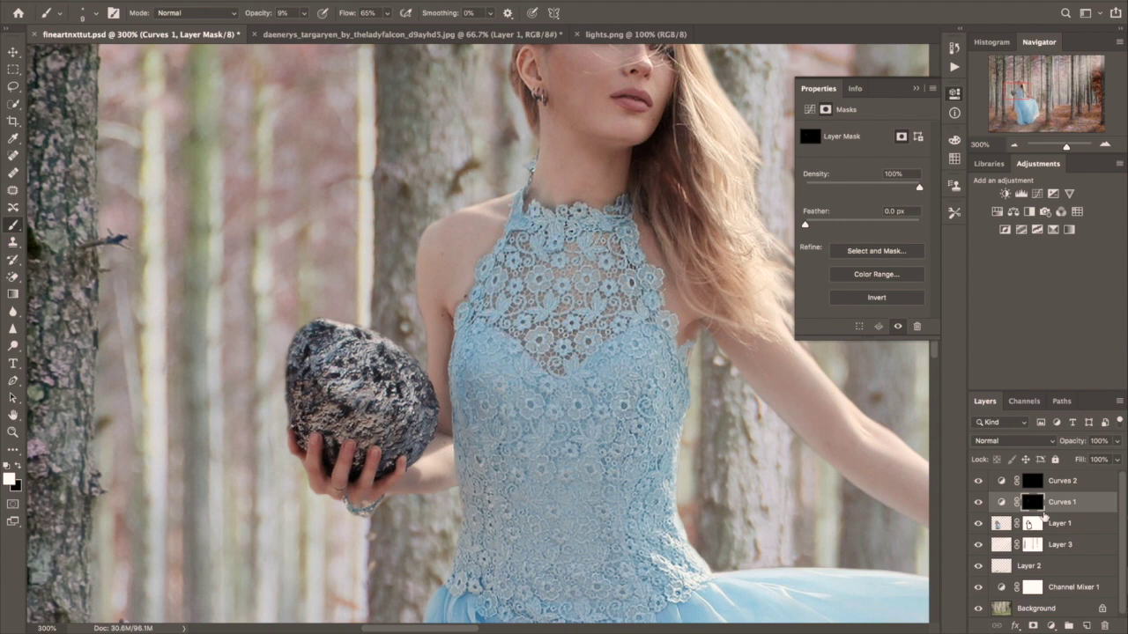
pyautogui.hotkey('alt', '[')
pyautogui.press('x')
pyautogui.press('x')
pyautogui.hotkey('alt', ']')
# - Brush shadow along the lower part of the dress near the hand
pyautogui.hotkey('ctrl', '-')
pyautogui.hotkey('ctrl', '-')
pyautogui.hotkey('ctrl', '-')
pyautogui.hotkey('ctrl', '+')
pyautogui.hotkey('ctrl', '+')
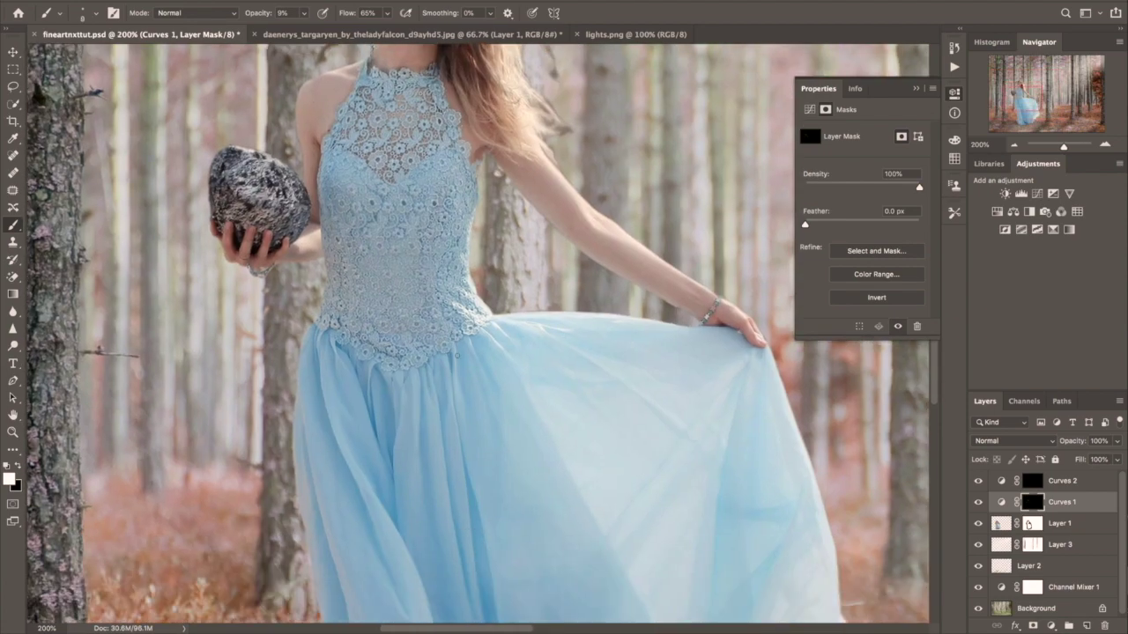
pyautogui.press('[')
pyautogui.press('[')
pyautogui.press('[')
pyautogui.press('[')
pyautogui.press('[')
pyautogui.scroll(-5, 481, 333)
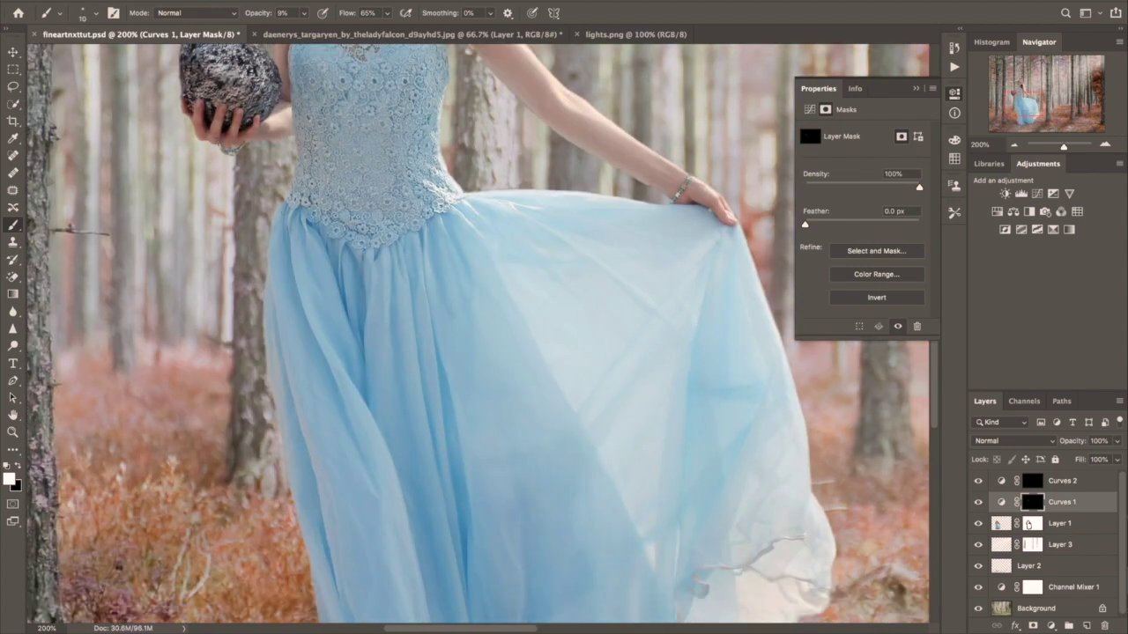
pyautogui.scroll(-3, 482, 333)
pyautogui.press('x')
pyautogui.press(']')
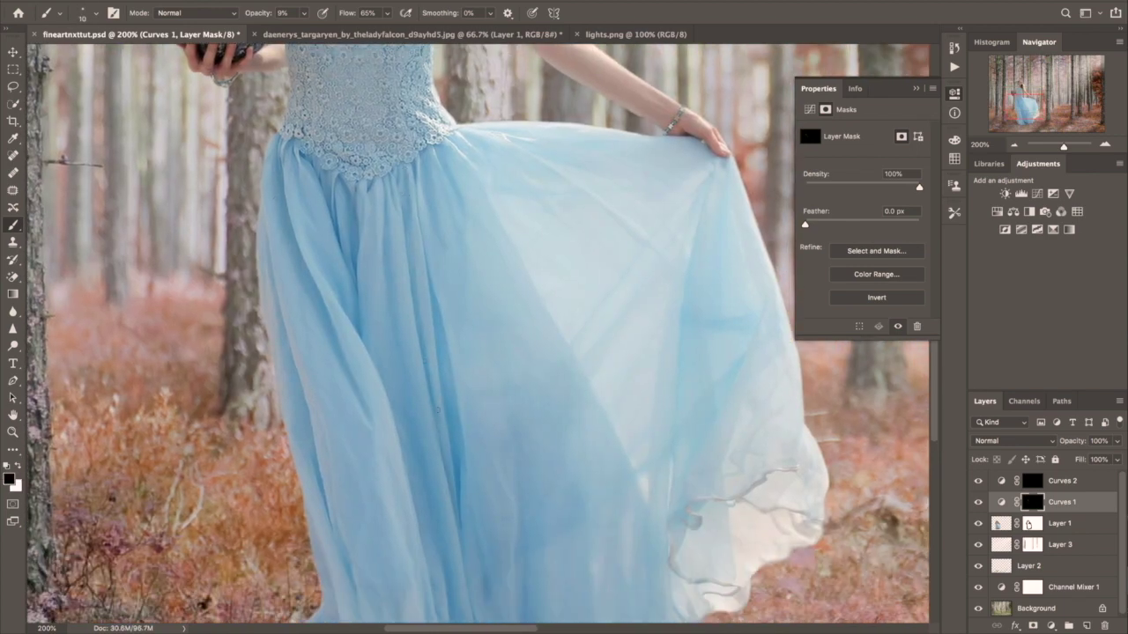
pyautogui.press('x')
pyautogui.scroll(-3, 522, 461)
pyautogui.press(']')
pyautogui.press(']')
pyautogui.moveTo(344, 511); pyautogui.dragTo(395, 447)
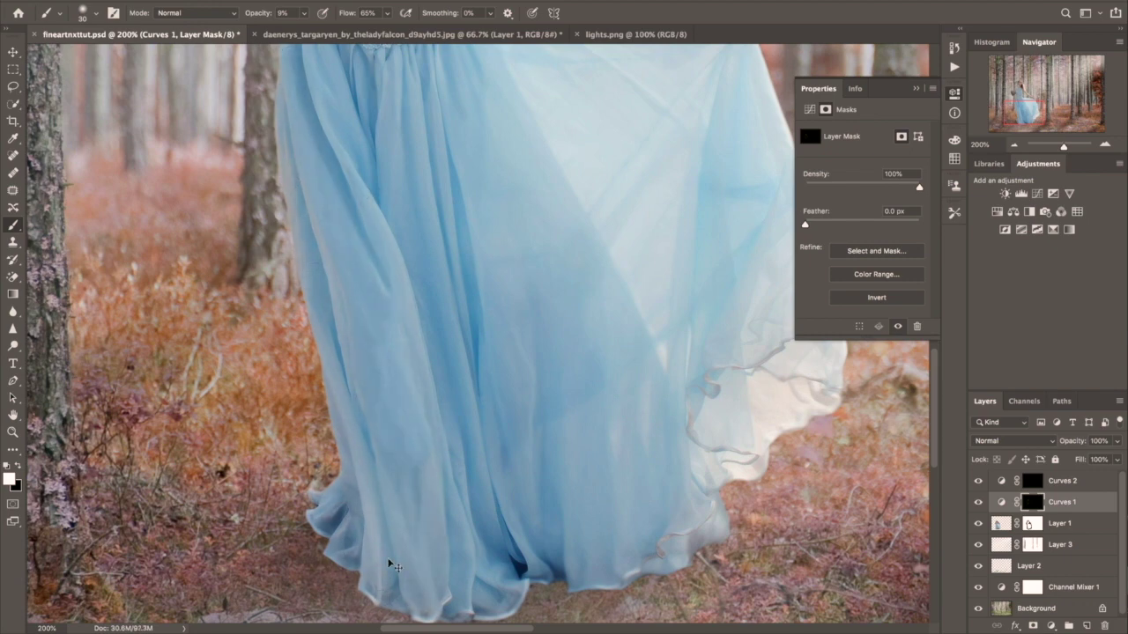
# - Darken the dress's right-side folds, centre and left edge, then target the Curves 2 mask
pyautogui.hotkey('ctrl', '-')
pyautogui.moveTo(509, 345); pyautogui.dragTo(511, 427)
pyautogui.press(']')
pyautogui.press(']')
pyautogui.moveTo(456, 304); pyautogui.dragTo(475, 438)
pyautogui.moveTo(587, 299)
pyautogui.mouseDown()
pyautogui.moveTo(574, 437)
pyautogui.moveTo(529, 384)
pyautogui.mouseUp()
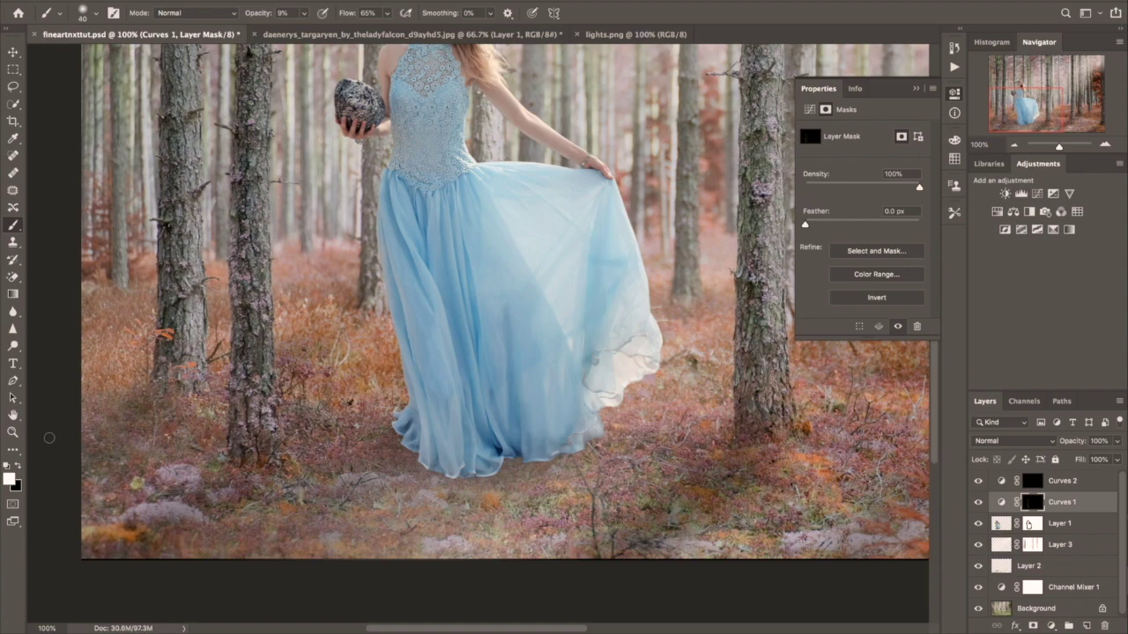
pyautogui.hotkey('alt', ']')
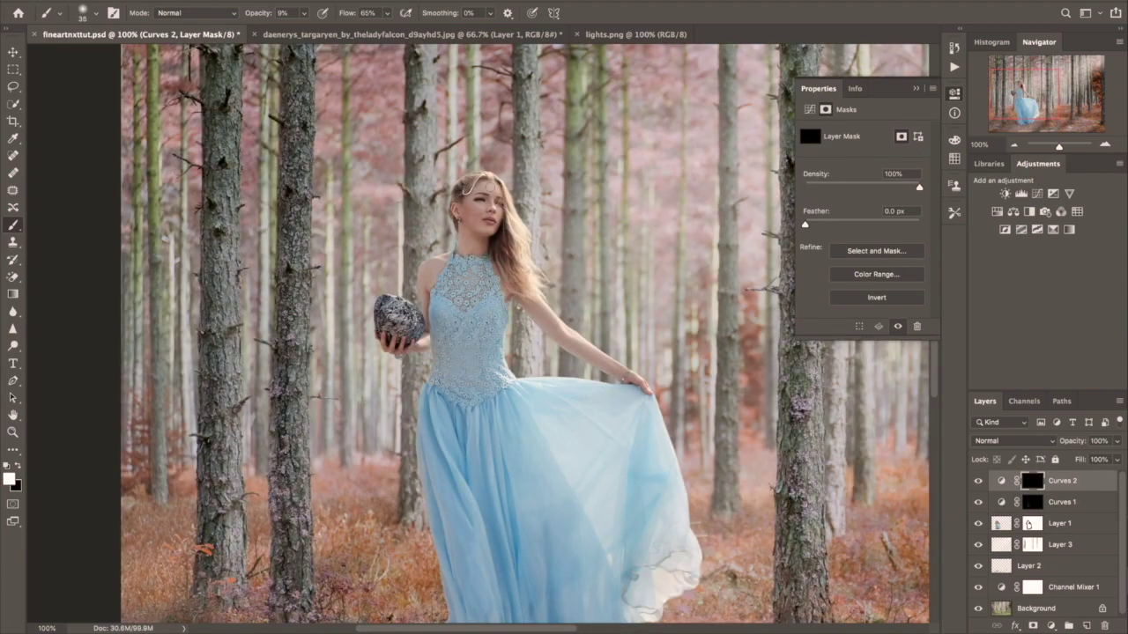
# - Zoomed out to the whole forest, shade six pine trunks on the darkening Curves mask
pyautogui.scroll(1, 492, 188)
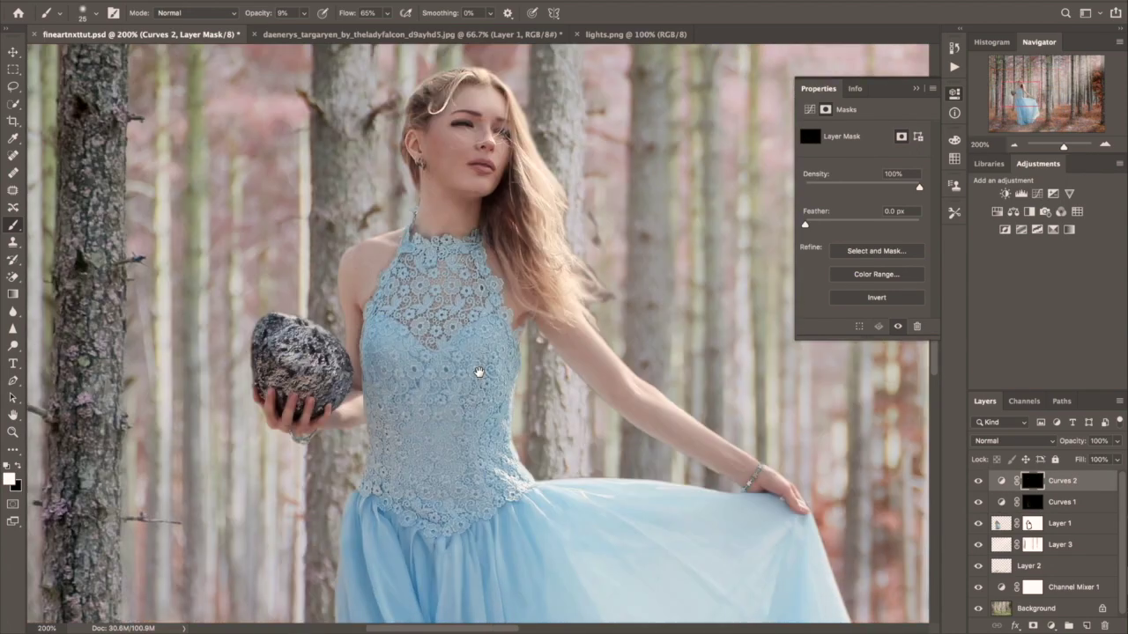
pyautogui.press('[')
pyautogui.press('[')
pyautogui.press('[')
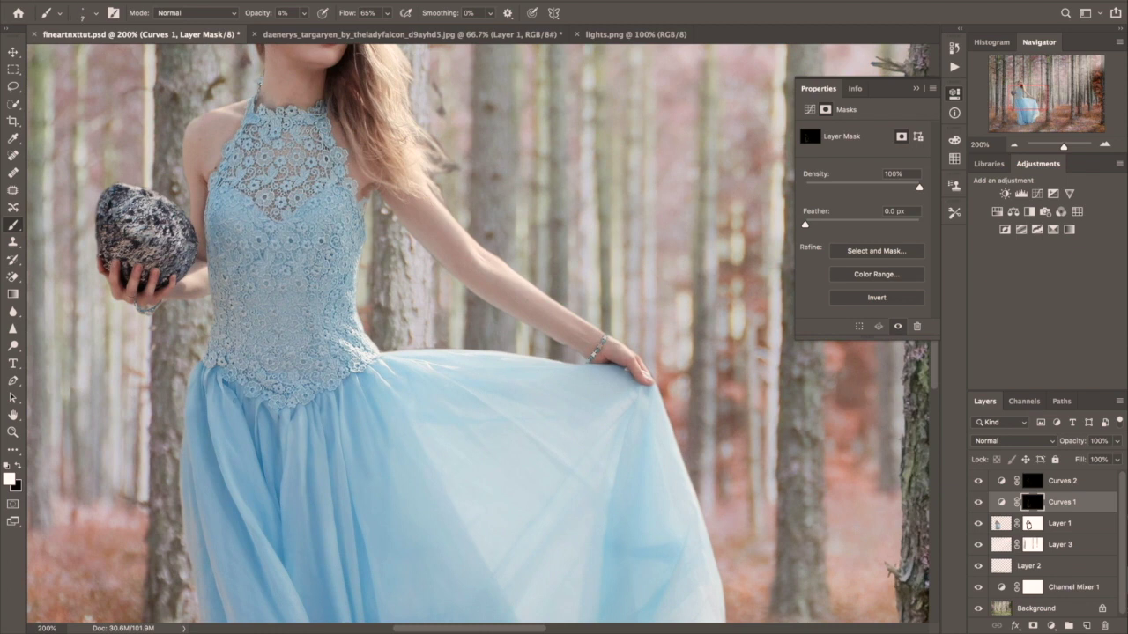
pyautogui.press('[')
pyautogui.press('[')
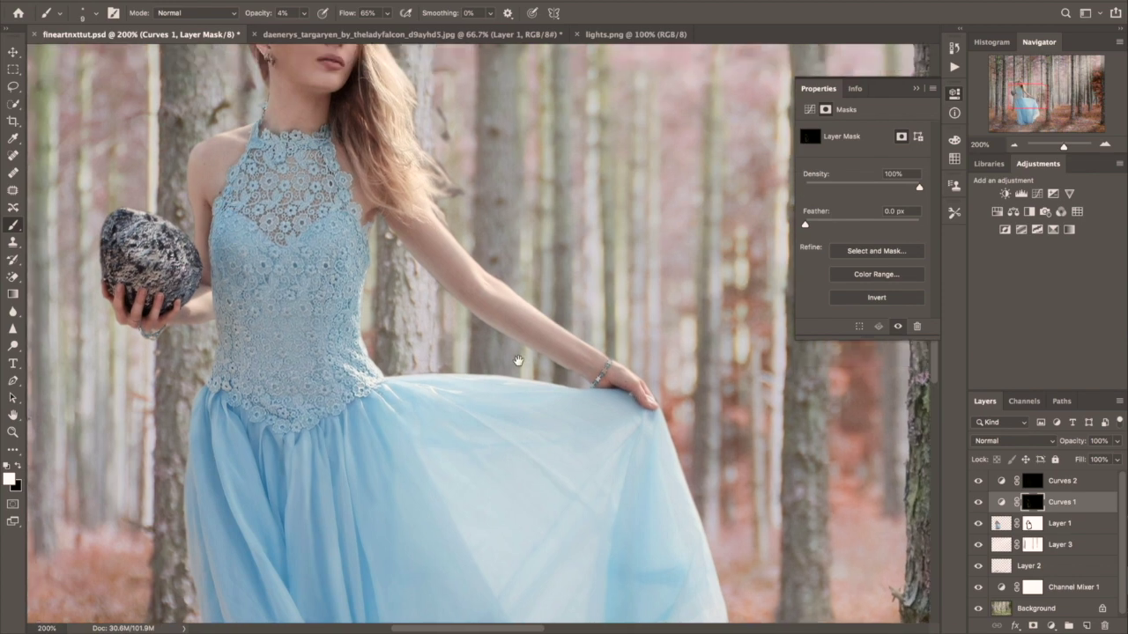
pyautogui.hotkey('ctrl', '-')
pyautogui.hotkey('ctrl', '-')
pyautogui.hotkey('ctrl', '-')
pyautogui.press('0')
pyautogui.press('8')
pyautogui.press(']')
pyautogui.moveTo(481, 109); pyautogui.dragTo(475, 454)
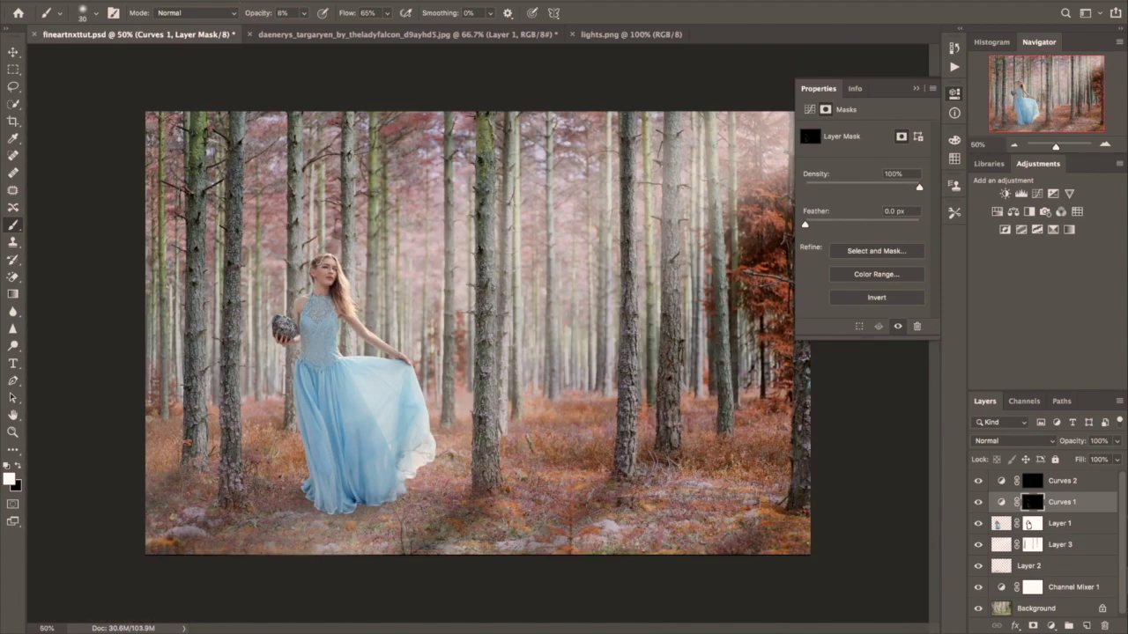
pyautogui.moveTo(623, 226); pyautogui.dragTo(622, 460)
pyautogui.moveTo(345, 111); pyautogui.dragTo(343, 352)
pyautogui.moveTo(505, 127); pyautogui.dragTo(499, 367)
pyautogui.moveTo(666, 113); pyautogui.dragTo(661, 440)
pyautogui.moveTo(707, 126); pyautogui.dragTo(708, 183)
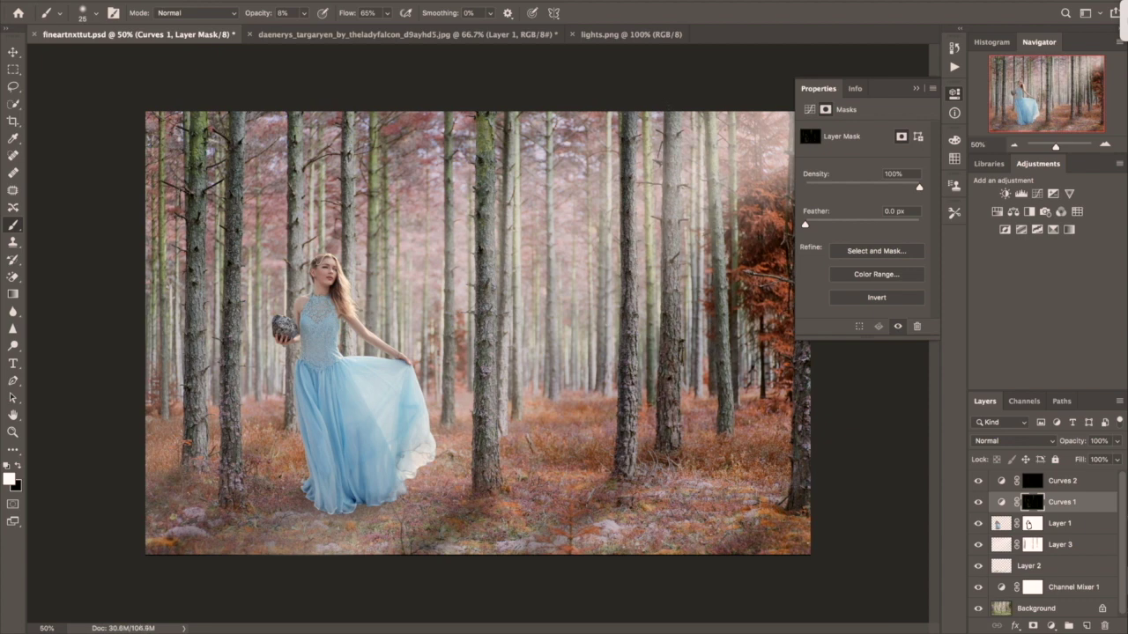
# - Brighten five pine trunks on the Curves 2 mask, then switch the paint colour to black
pyautogui.click(1031, 476)
pyautogui.moveTo(203, 416); pyautogui.dragTo(202, 451)
pyautogui.moveTo(238, 195); pyautogui.dragTo(236, 370)
pyautogui.moveTo(301, 109); pyautogui.dragTo(300, 196)
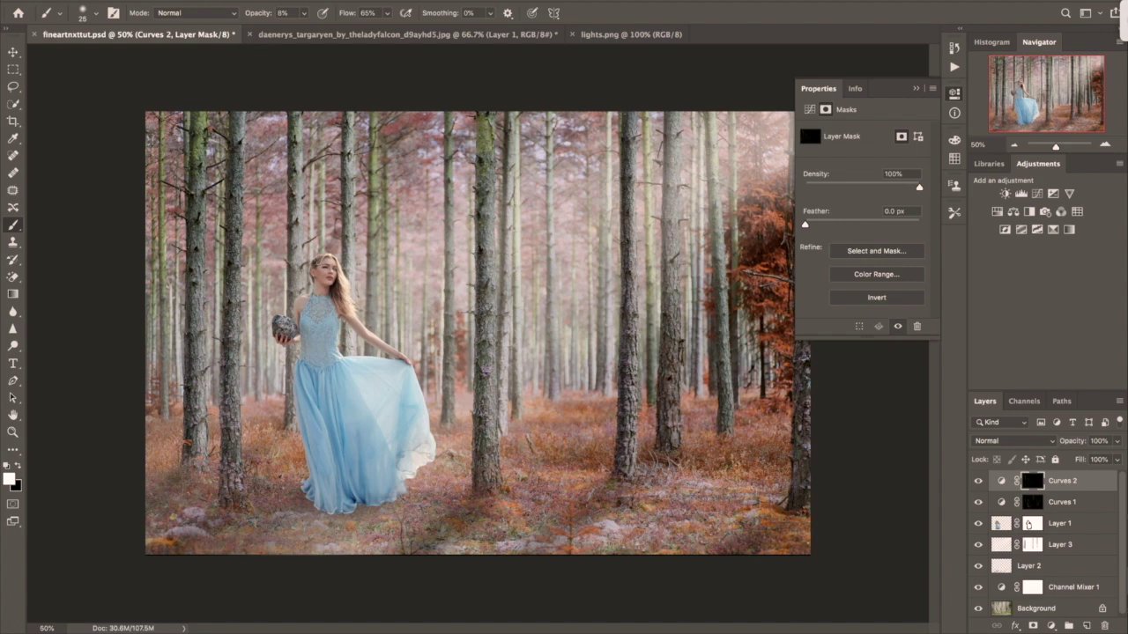
pyautogui.moveTo(488, 163); pyautogui.dragTo(491, 426)
pyautogui.moveTo(633, 124)
pyautogui.mouseDown()
pyautogui.moveTo(631, 462)
pyautogui.moveTo(678, 266)
pyautogui.mouseUp()
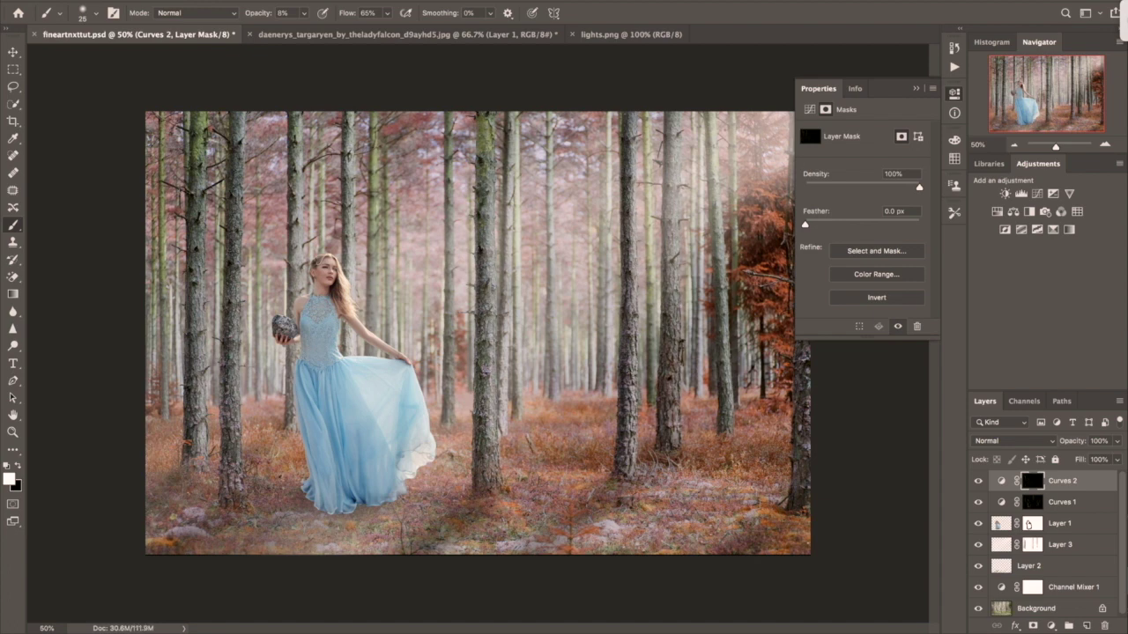
pyautogui.press(']')
pyautogui.press('x')
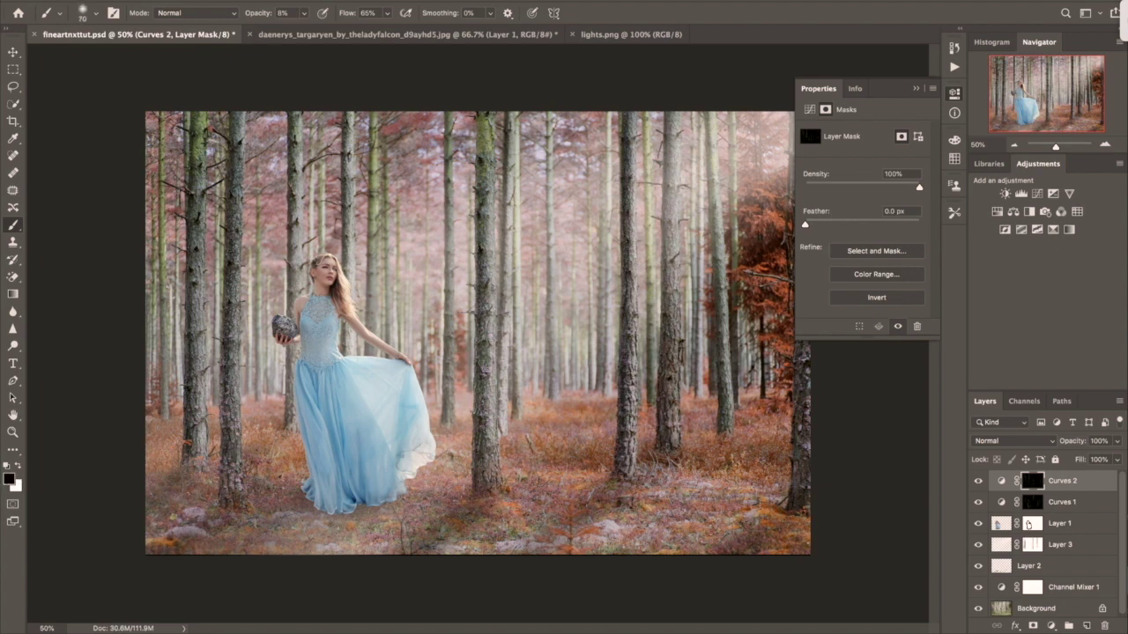
pyautogui.click(1050, 626)
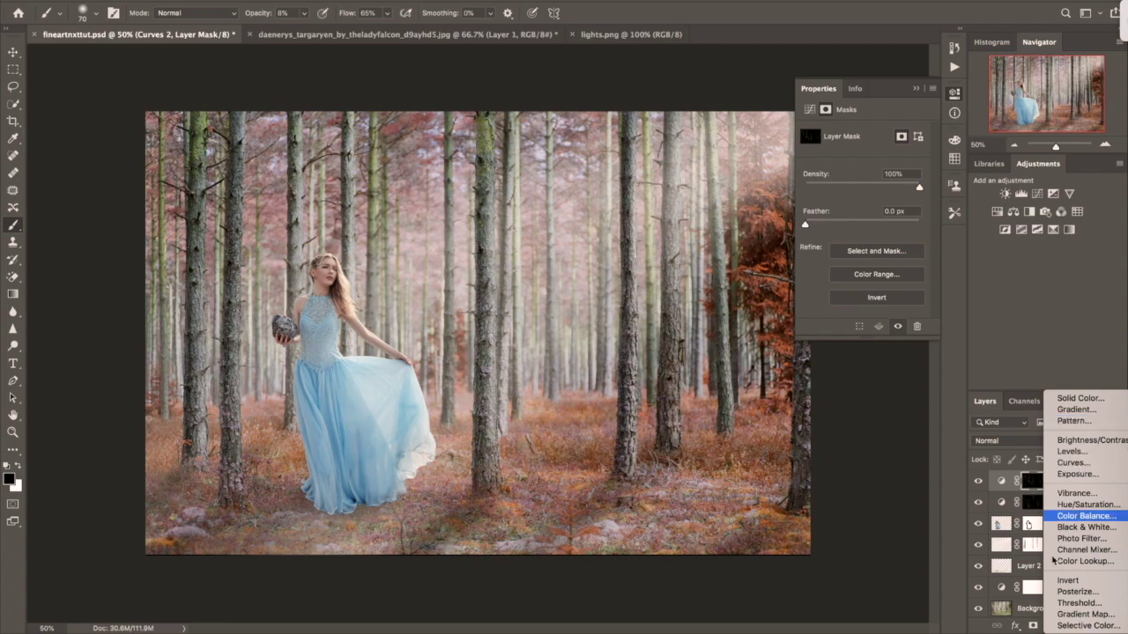
# - Add a new top layer, pick a light pink colour, and size a brush for the cheek blush
pyautogui.press('Escape')
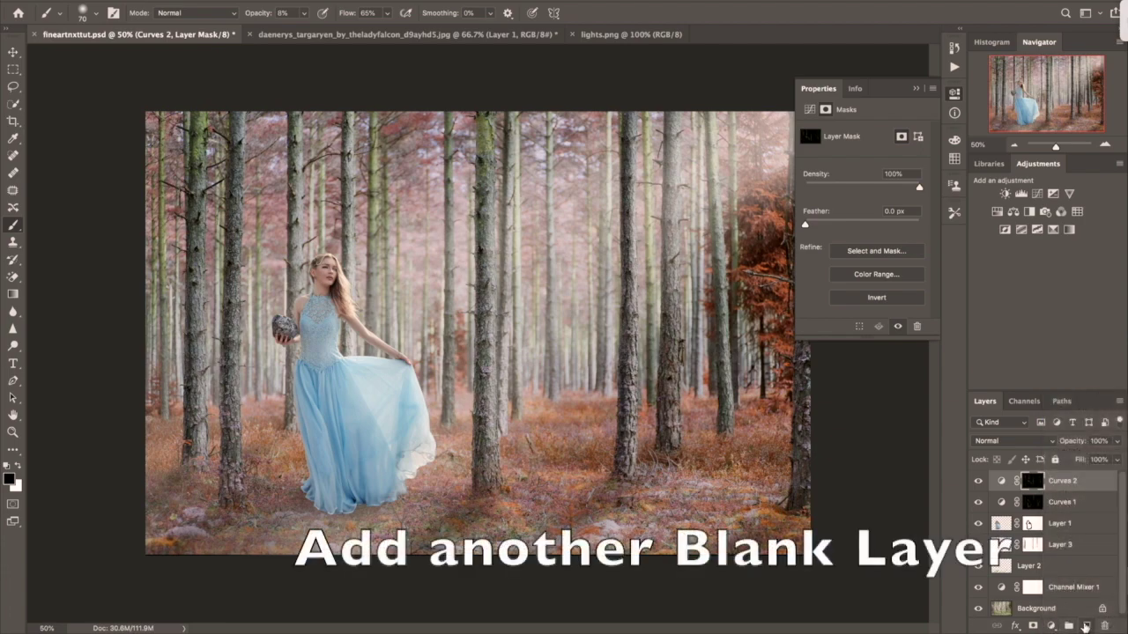
pyautogui.click(1086, 626)
pyautogui.scroll(5, 127, 309)
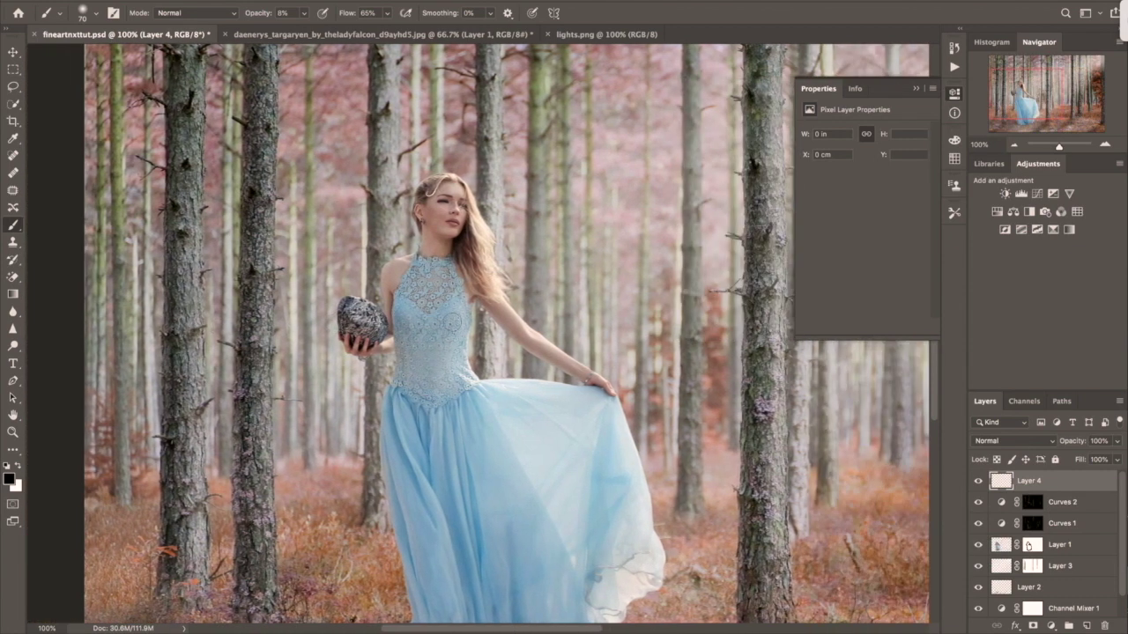
pyautogui.click(9, 478)
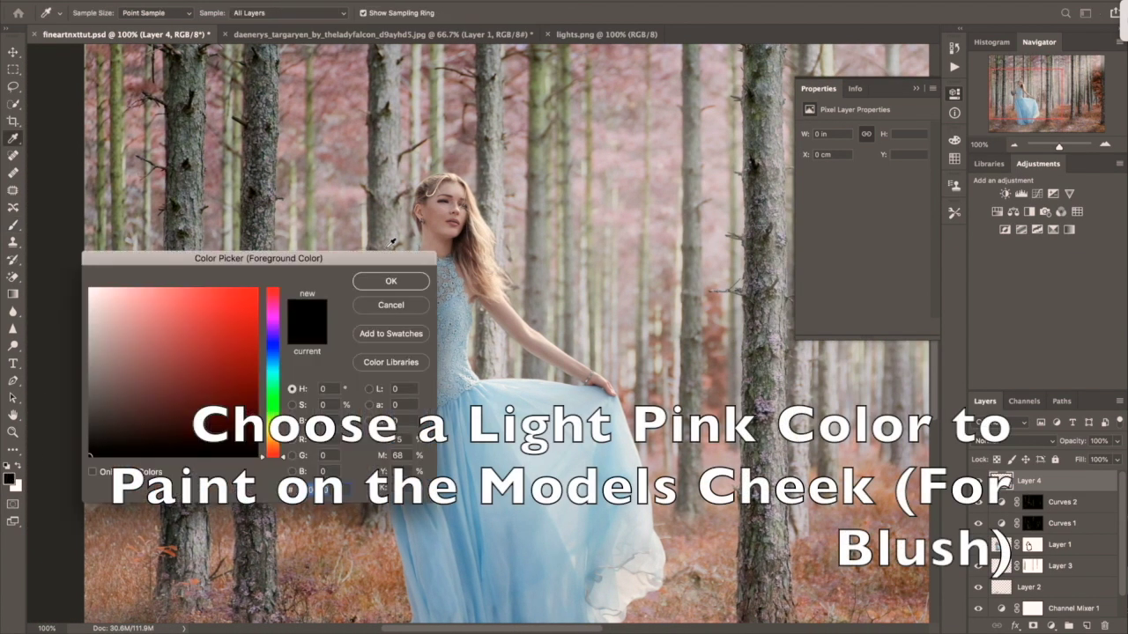
pyautogui.click(130, 311)
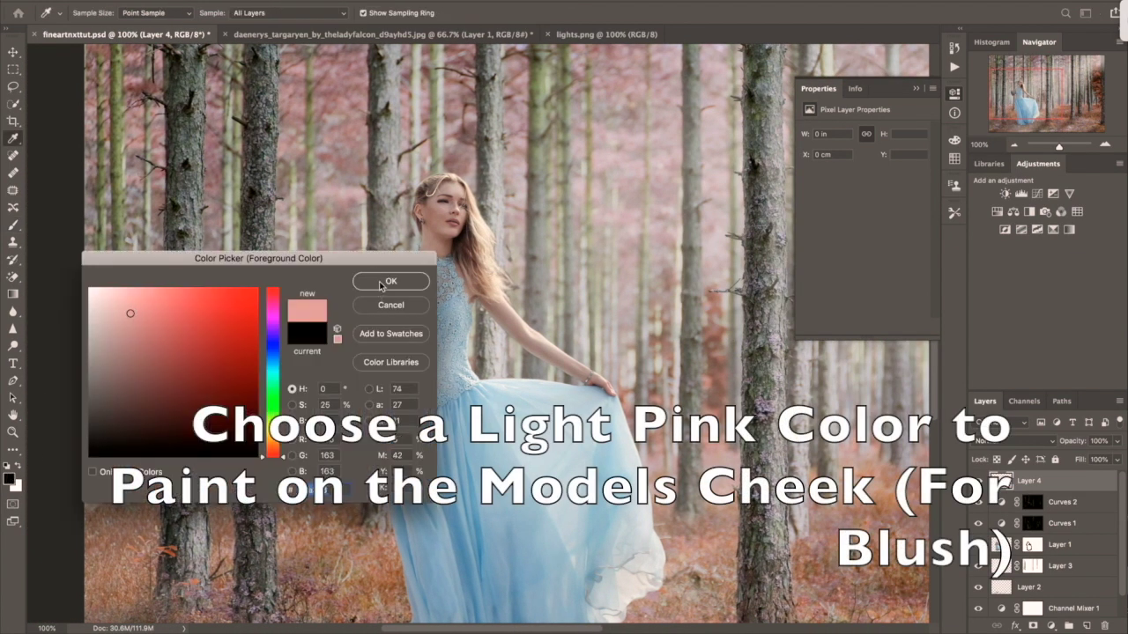
pyautogui.click(381, 282)
pyautogui.press('[')
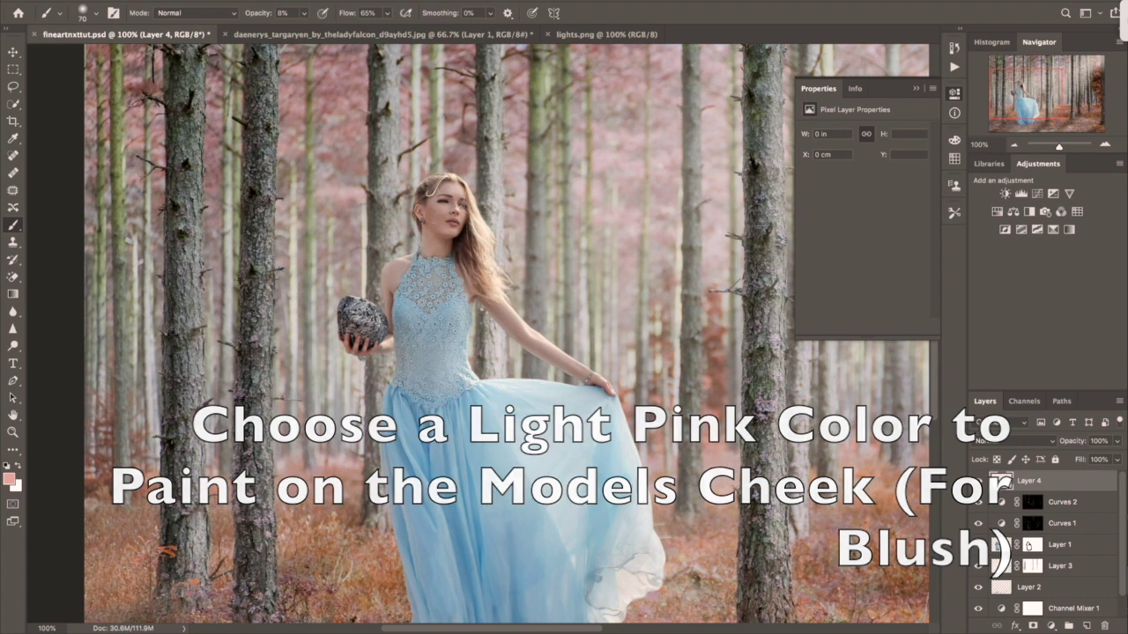
pyautogui.press('2')
pyautogui.press('2')
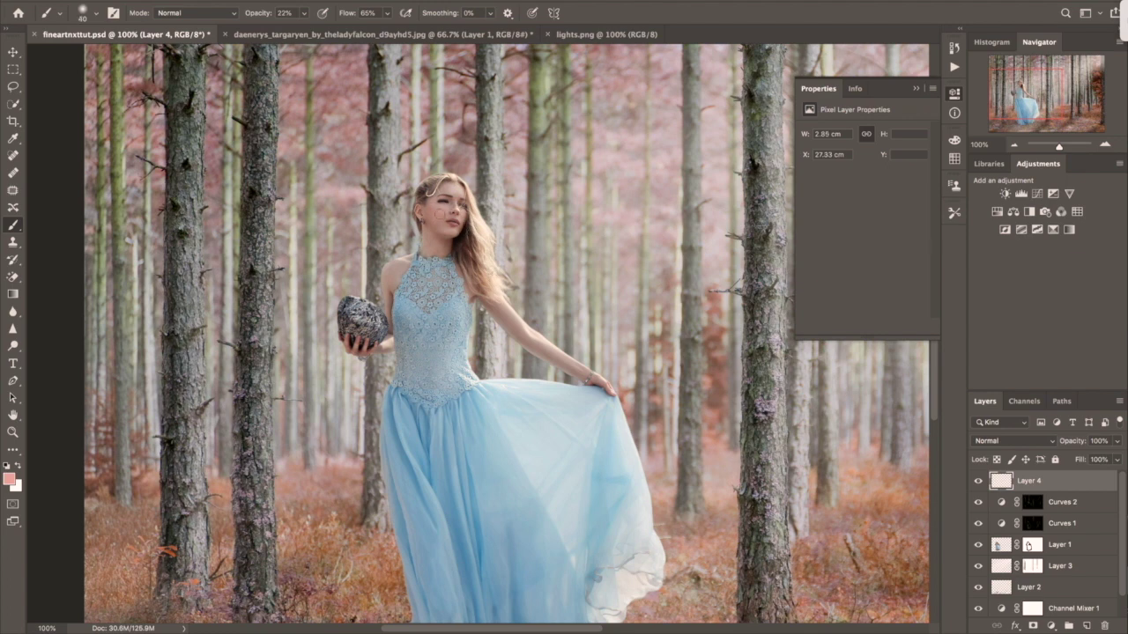
# - Set Layer 4's blend mode to Multiply and switch to a smaller Eraser
pyautogui.click(1013, 440)
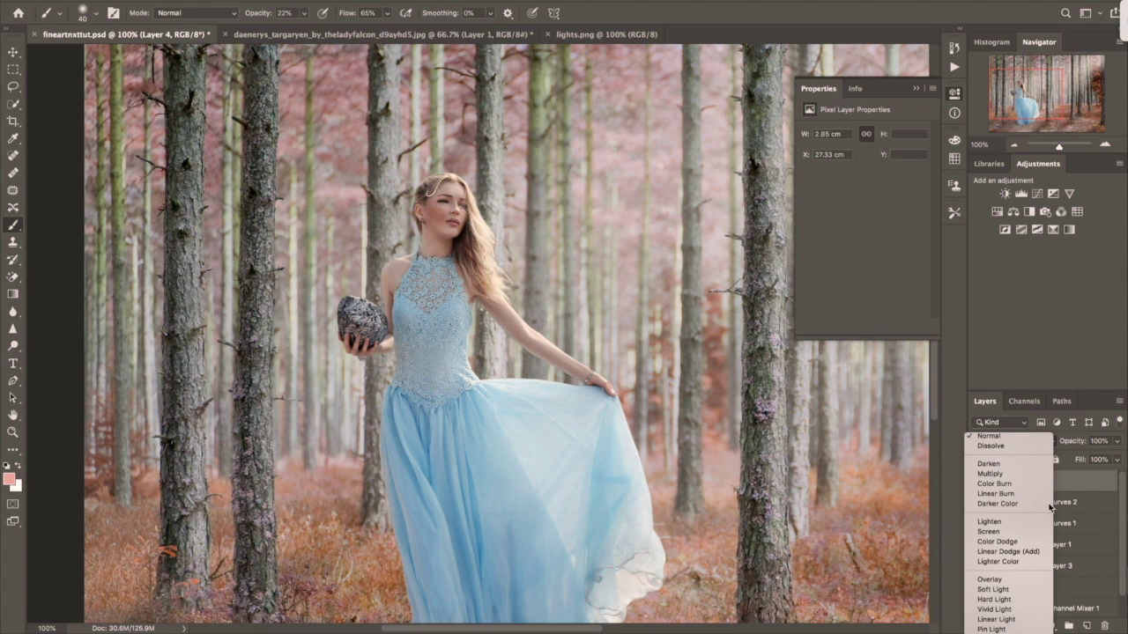
pyautogui.click(989, 473)
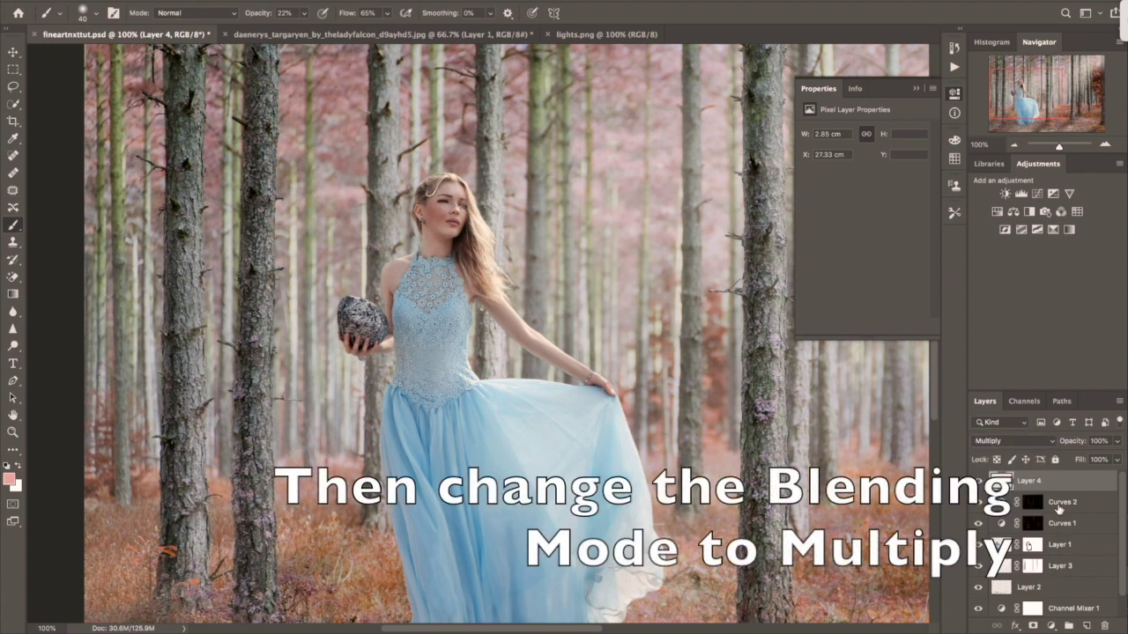
pyautogui.moveTo(12, 277); pyautogui.dragTo(52, 278)
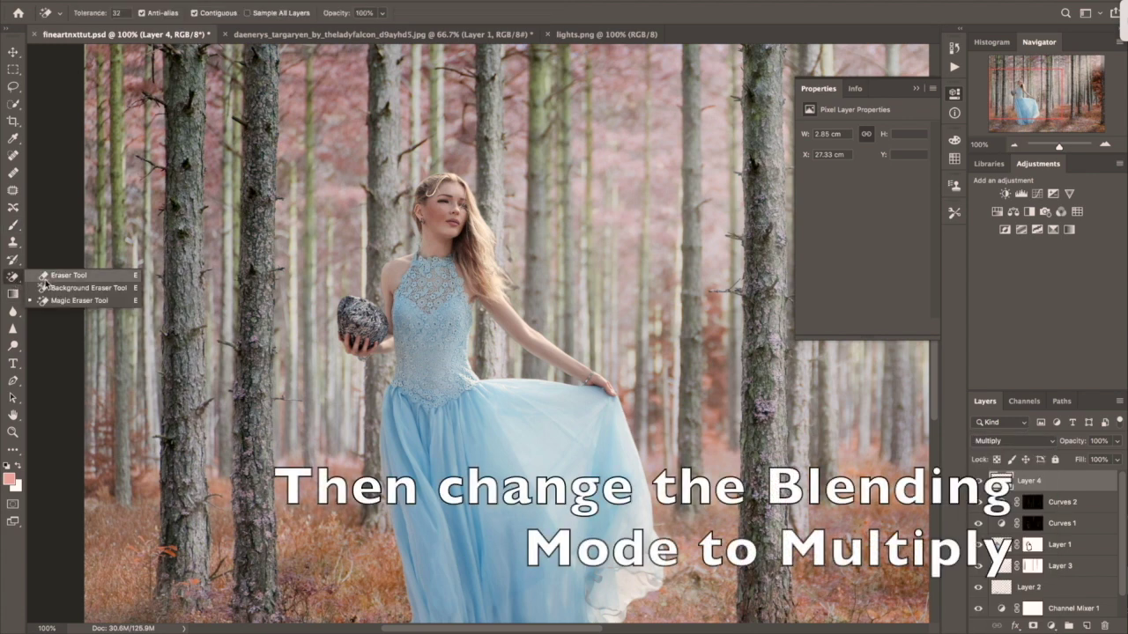
pyautogui.press('[')
pyautogui.press('[')
pyautogui.press('[')
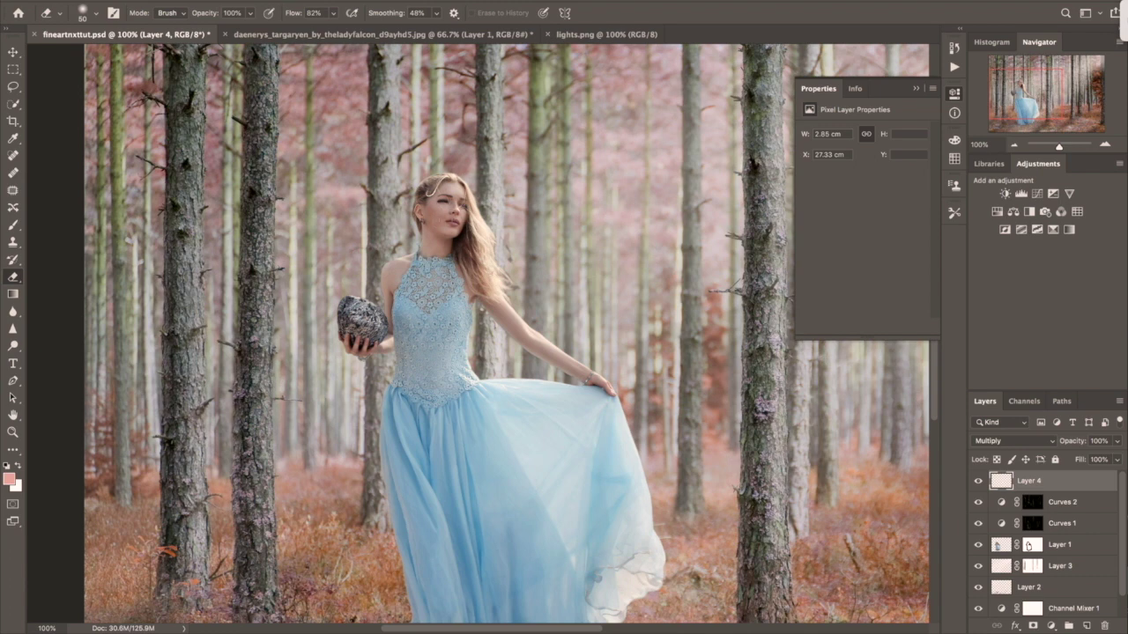
# - Select the Brush, zoom out, and drag the lights.png bokeh image toward the forest composite
pyautogui.press('b')
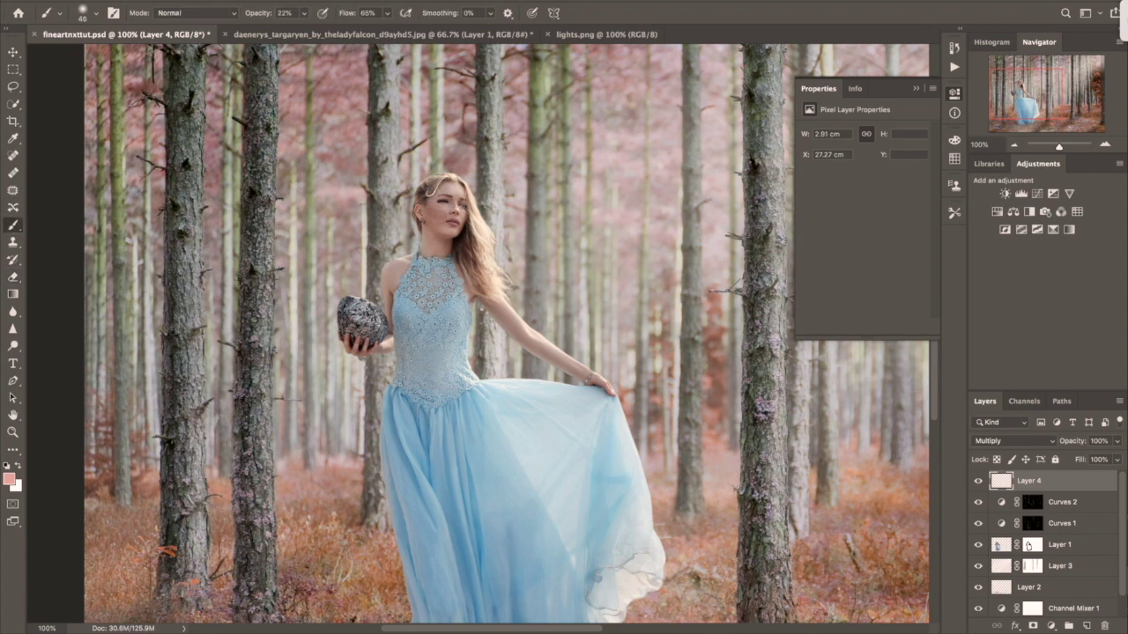
pyautogui.hotkey('ctrl', '-')
pyautogui.hotkey('ctrl', '-')
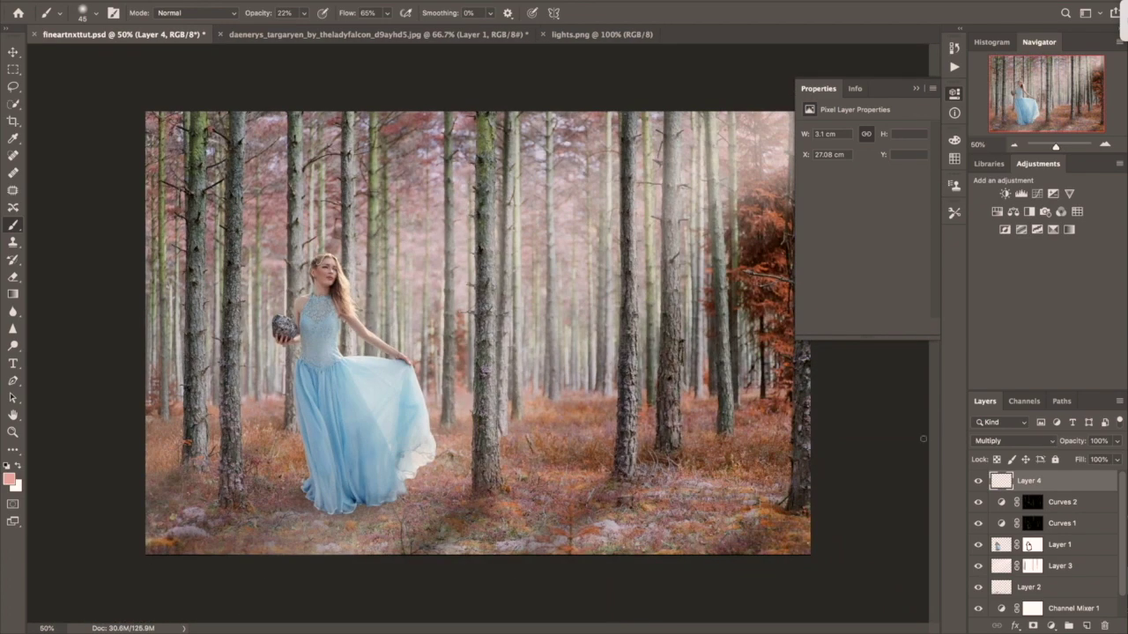
pyautogui.click(11, 53)
pyautogui.click(577, 35)
pyautogui.moveTo(419, 214); pyautogui.dragTo(269, 112)
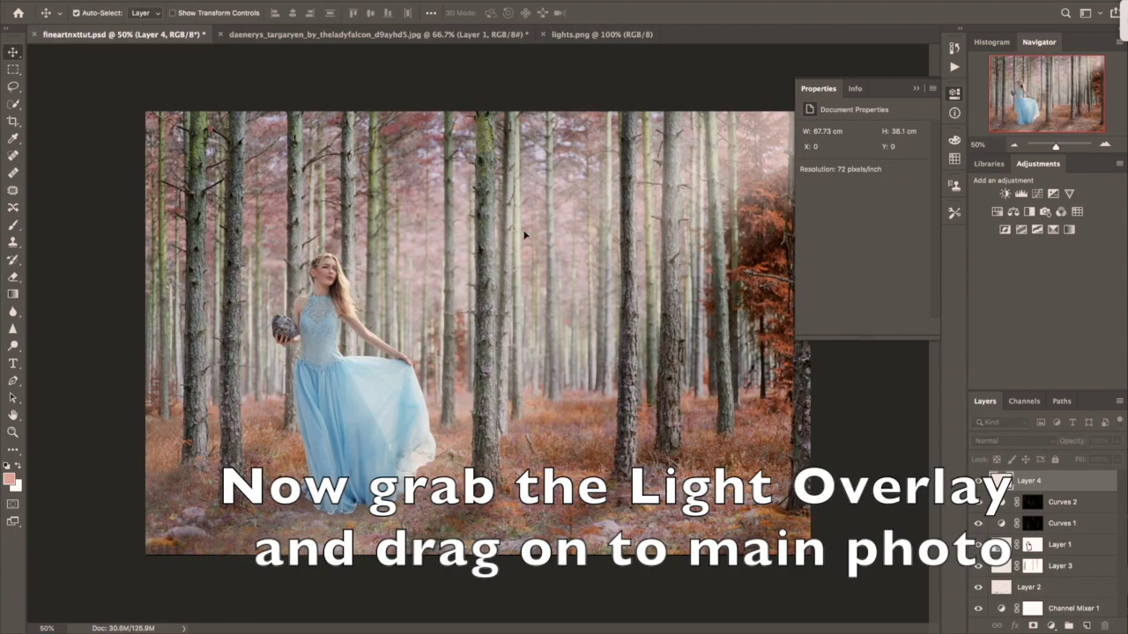
# - Drop the bokeh lights onto the forest photo as a new layer and flip it horizontally
pyautogui.moveTo(525, 235); pyautogui.dragTo(526, 231)
pyautogui.click(917, 88)
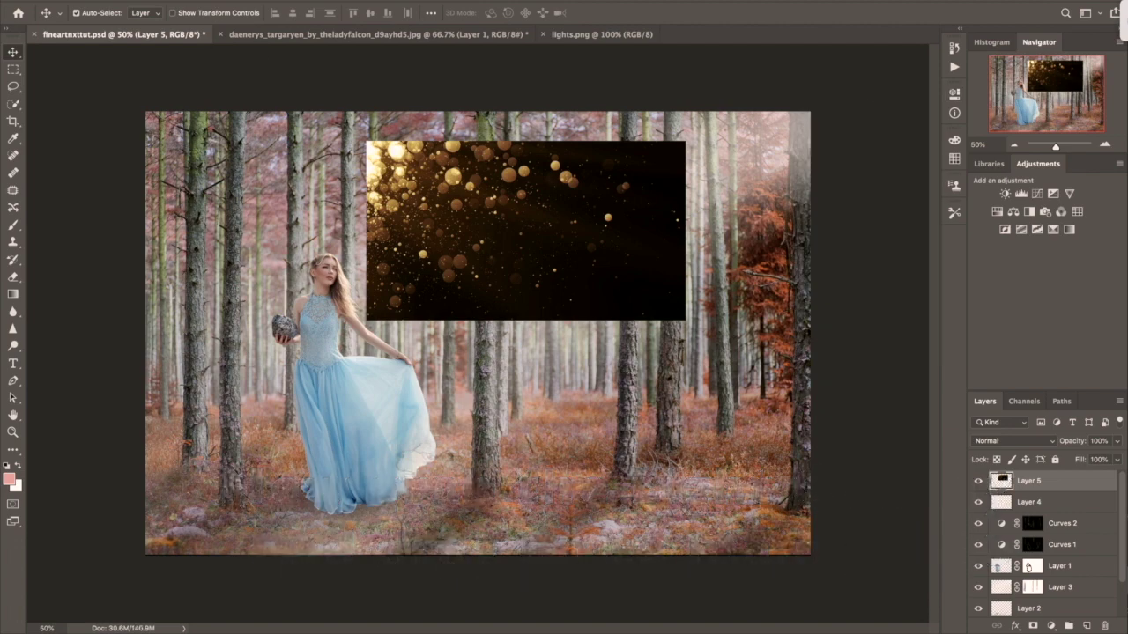
pyautogui.click(152, 2)
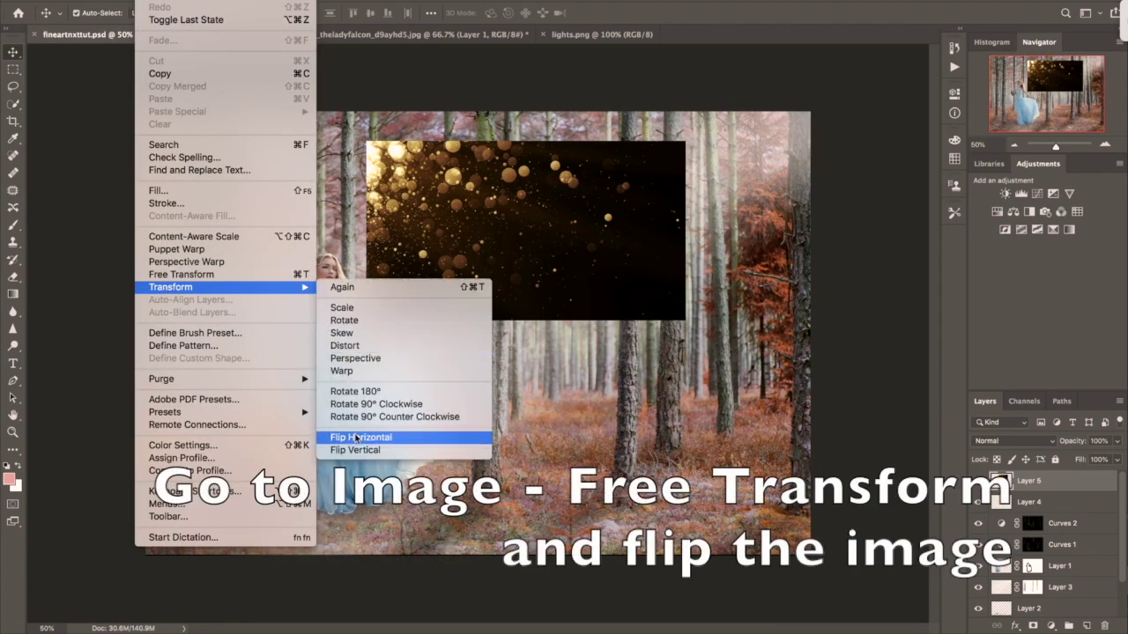
pyautogui.click(357, 438)
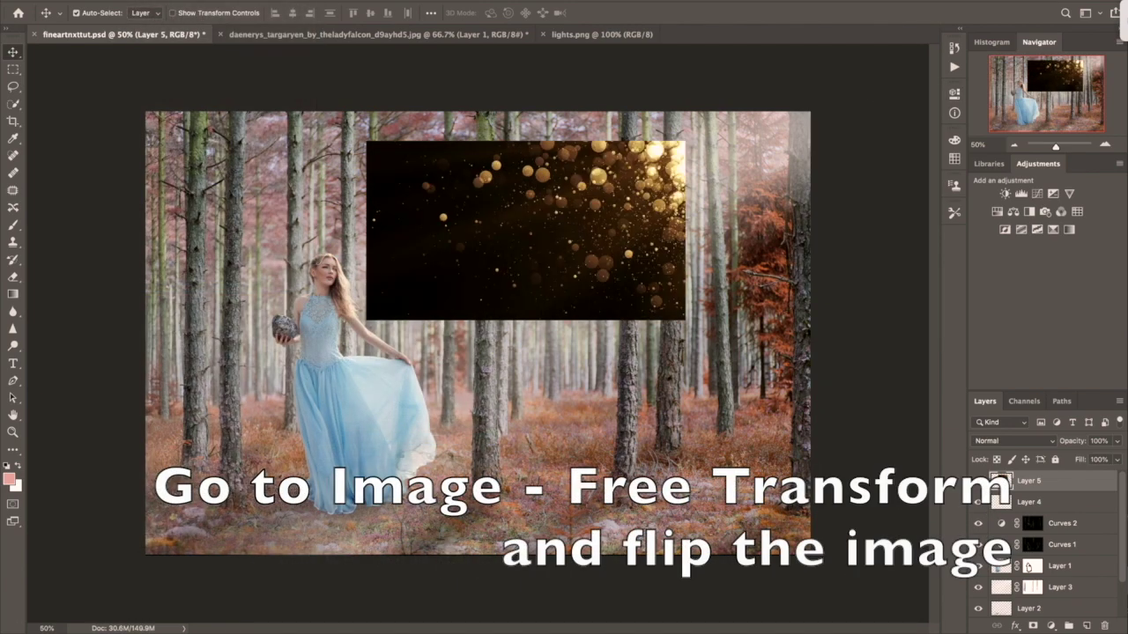
# - Free-transform the lights layer, enlarging it to cover the whole canvas
pyautogui.click(152, 2)
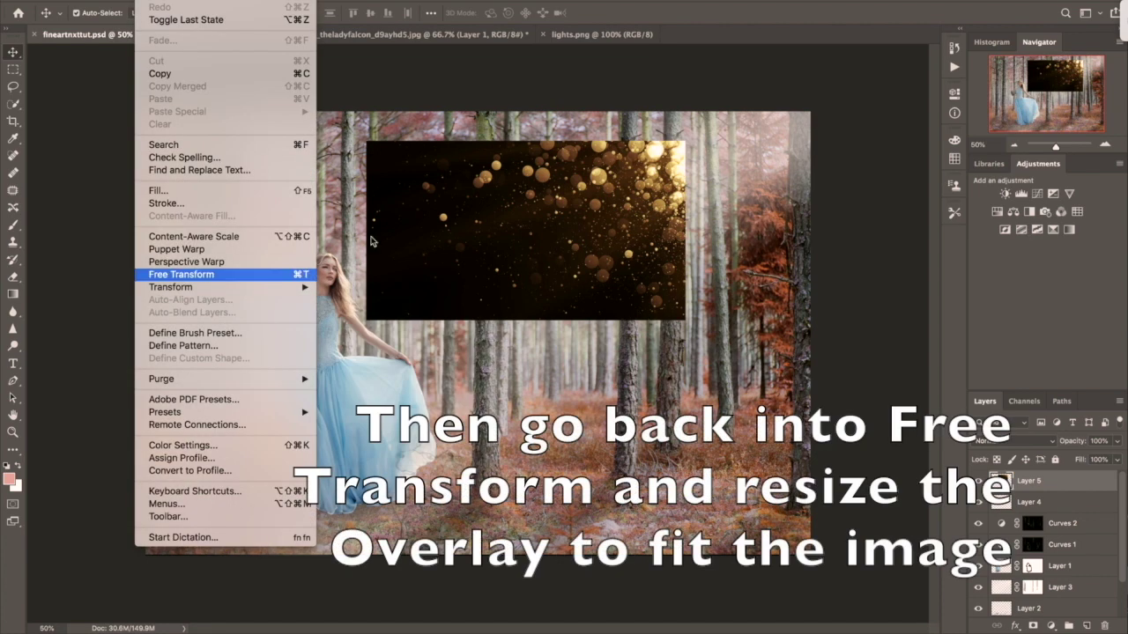
pyautogui.press('Return')
pyautogui.moveTo(572, 231); pyautogui.dragTo(701, 203)
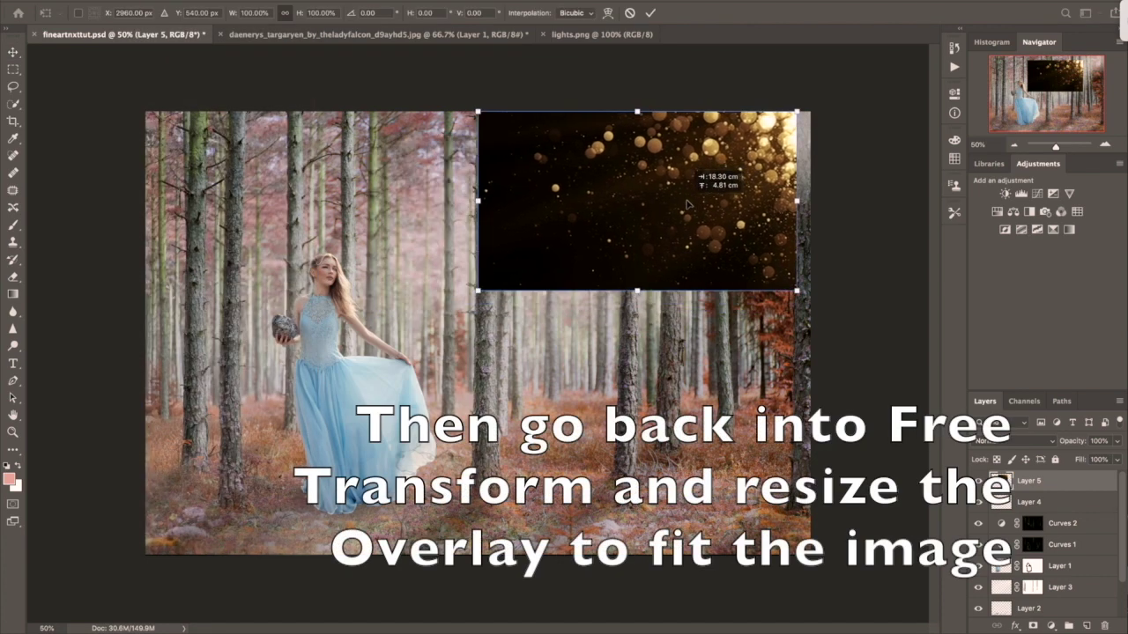
pyautogui.moveTo(491, 290)
pyautogui.mouseDown()
pyautogui.moveTo(49, 538)
pyautogui.moveTo(28, 573)
pyautogui.mouseUp()
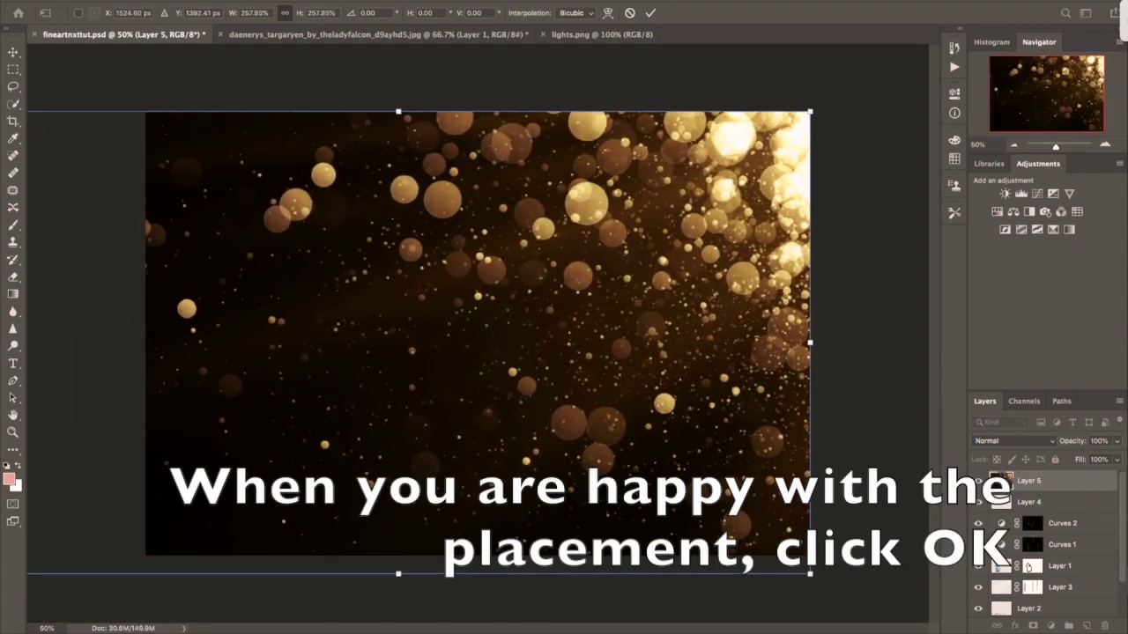
pyautogui.moveTo(424, 408); pyautogui.dragTo(434, 394)
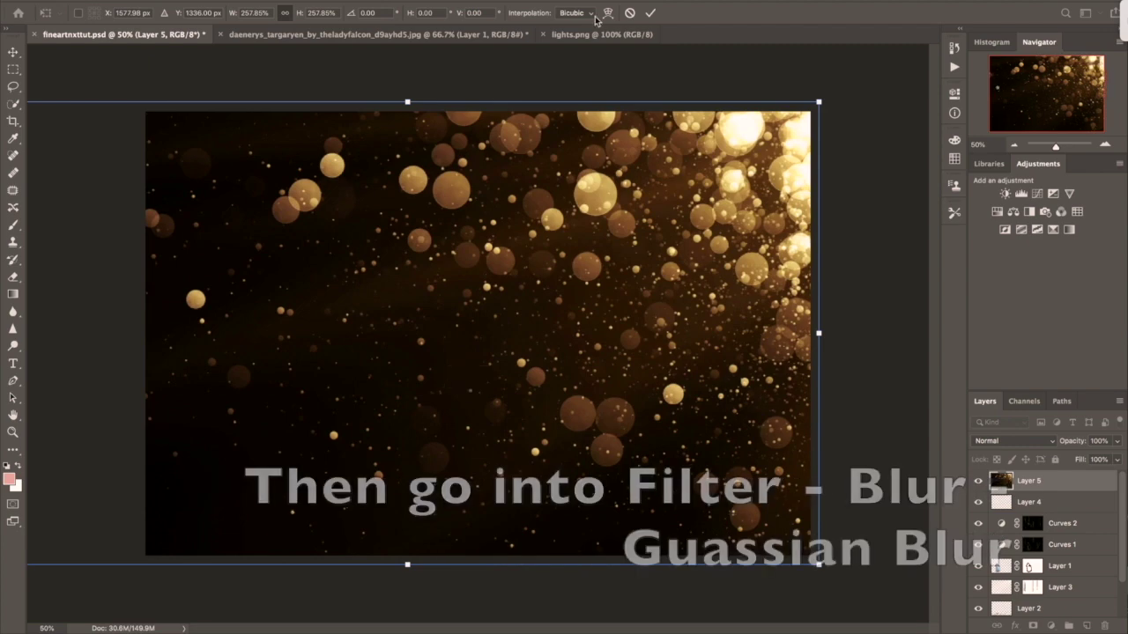
pyautogui.click(654, 18)
# - Apply a Gaussian Blur of about 17.6 pixels radius to the lights layer
pyautogui.click(327, 2)
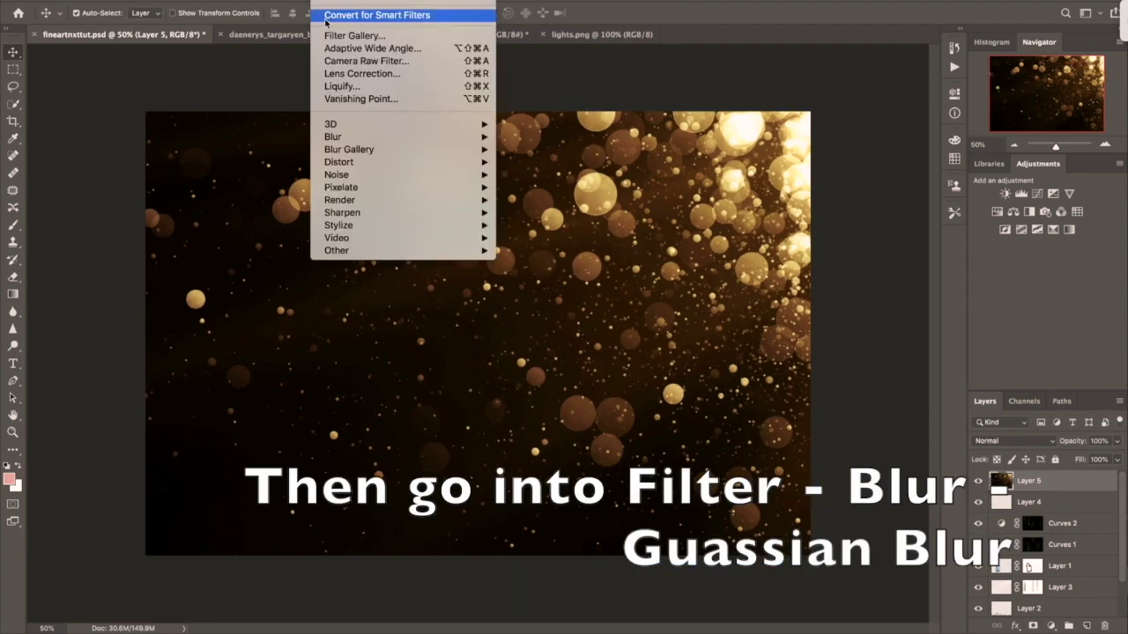
pyautogui.click(542, 187)
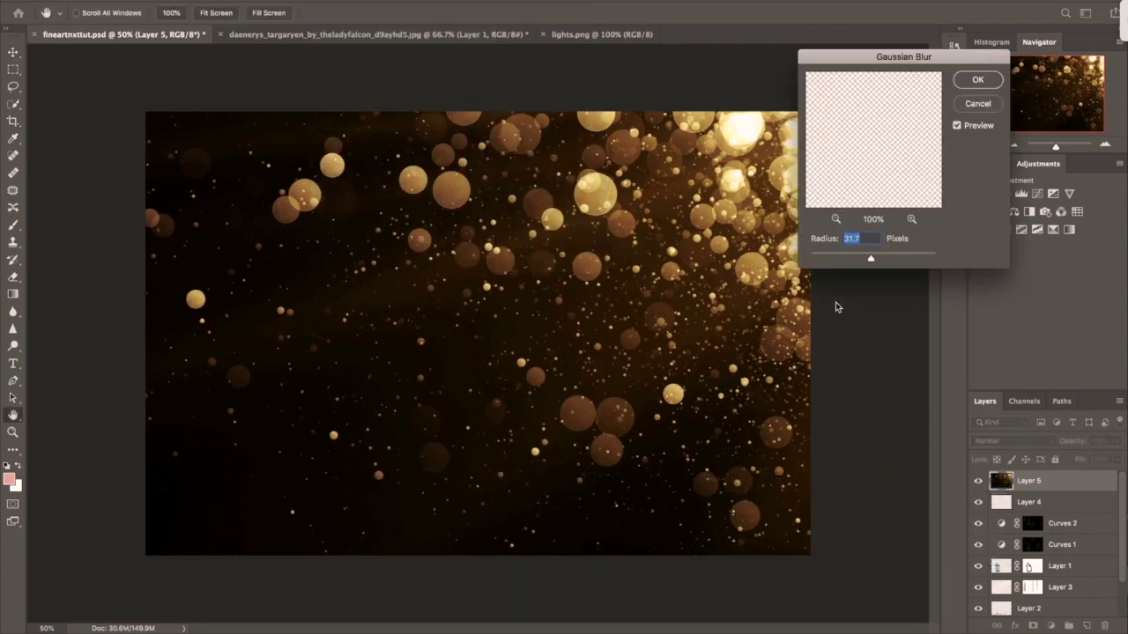
pyautogui.moveTo(872, 259); pyautogui.dragTo(864, 261)
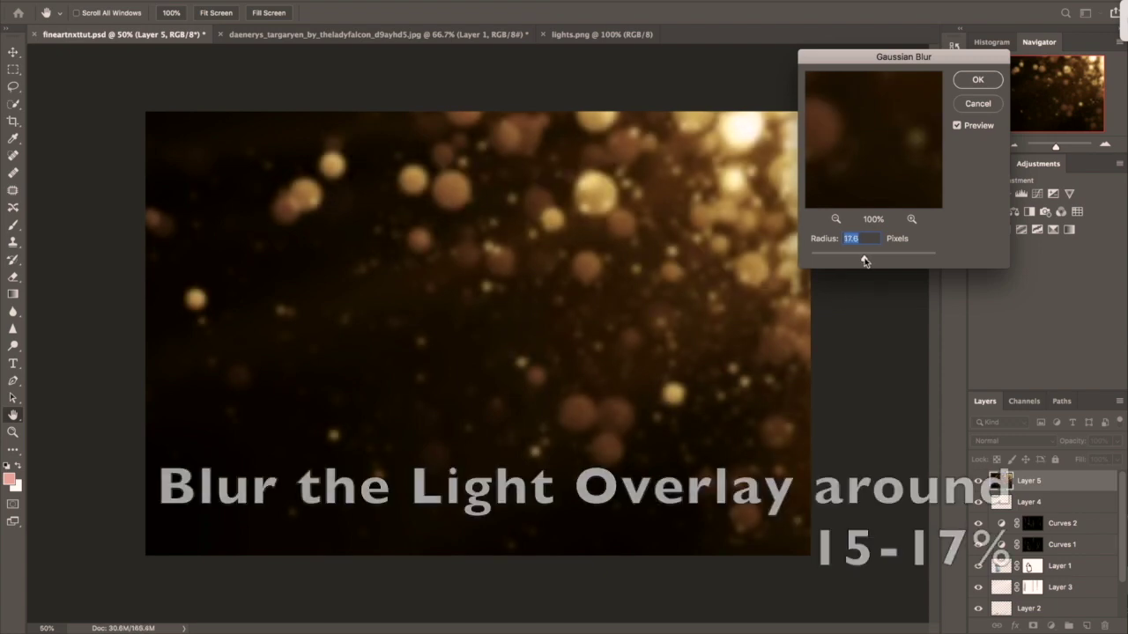
pyautogui.click(977, 80)
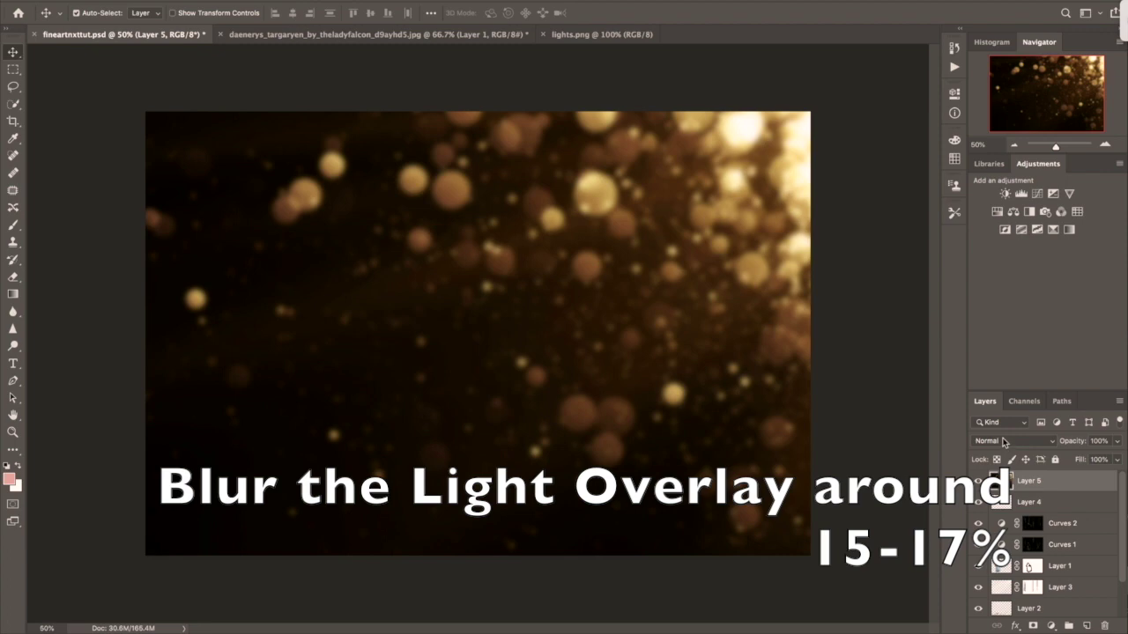
# - Set the lights layer to Screen blend mode at 42% opacity
pyautogui.click(1004, 441)
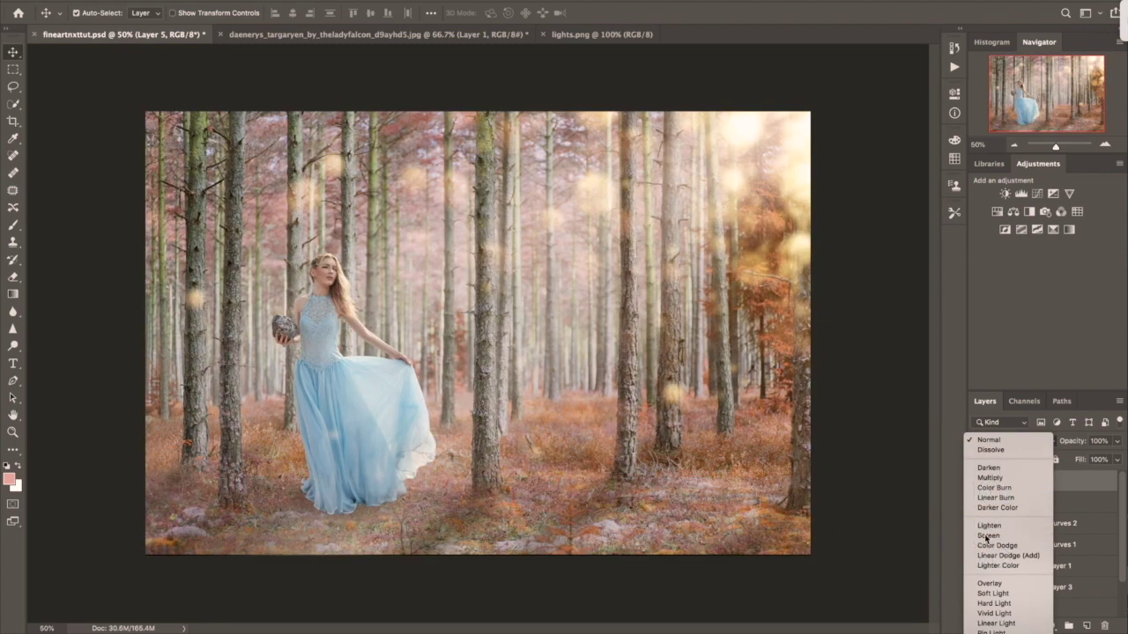
pyautogui.click(985, 536)
pyautogui.moveTo(1076, 442); pyautogui.dragTo(1042, 446)
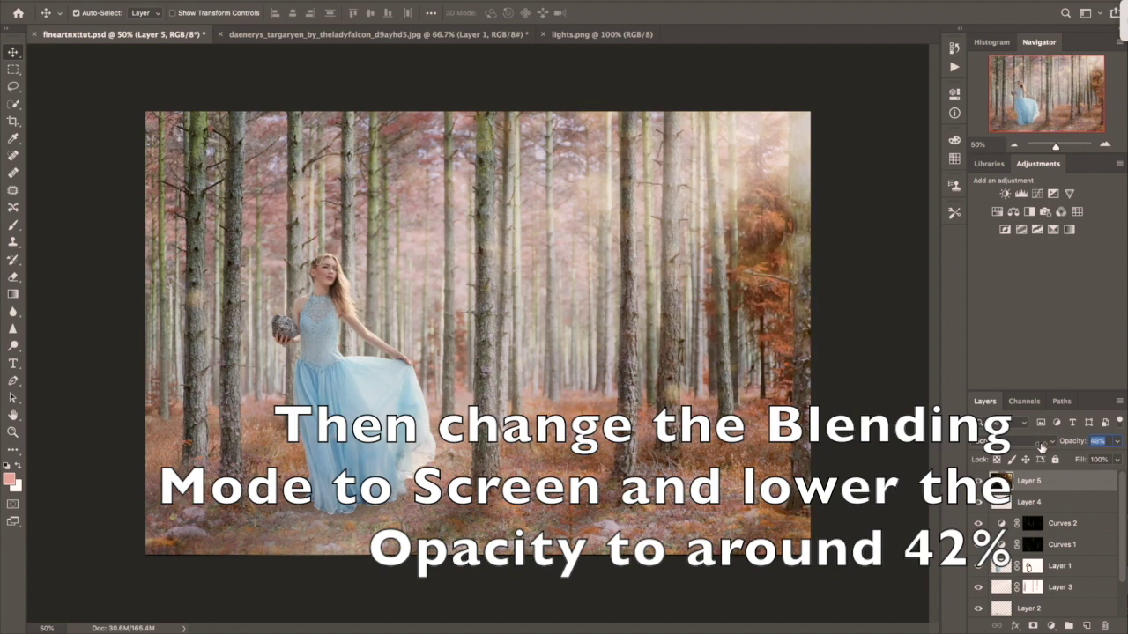
pyautogui.write('42')
pyautogui.press('Return')
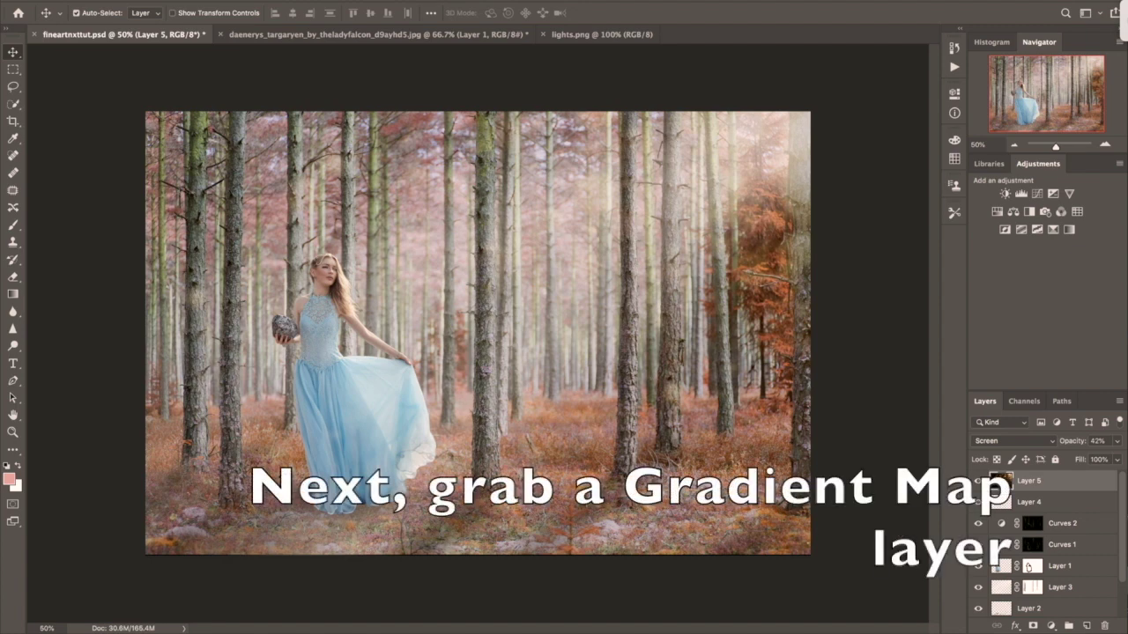
pyautogui.click(1051, 626)
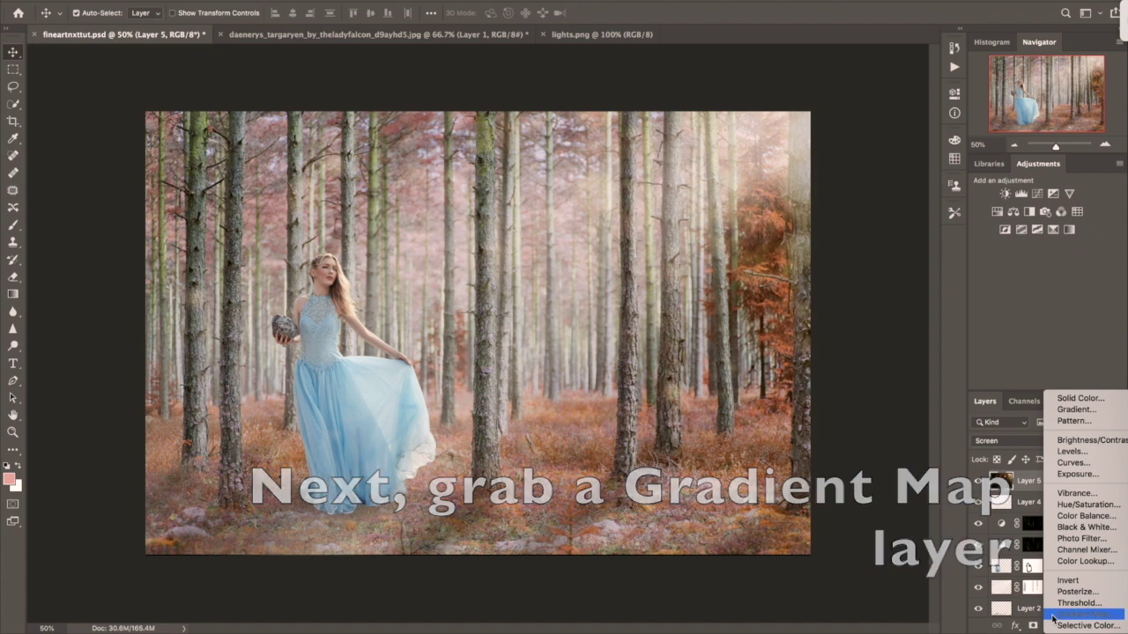
# - Add a Gradient Map layer with its left stop set to dark navy #0b0c45
pyautogui.click(1053, 607)
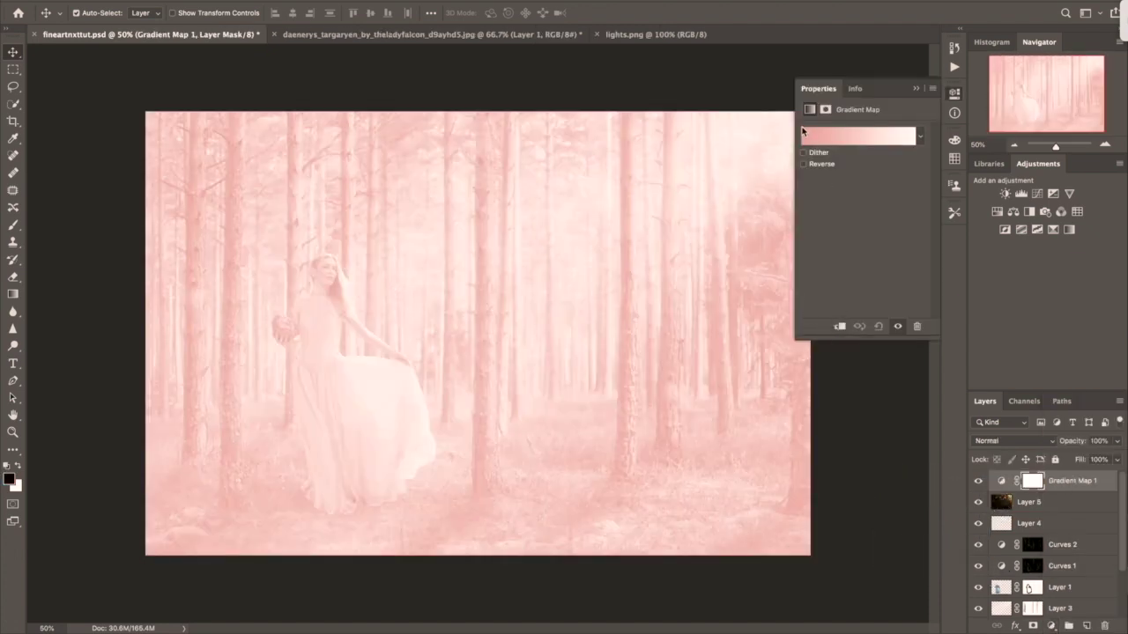
pyautogui.click(803, 132)
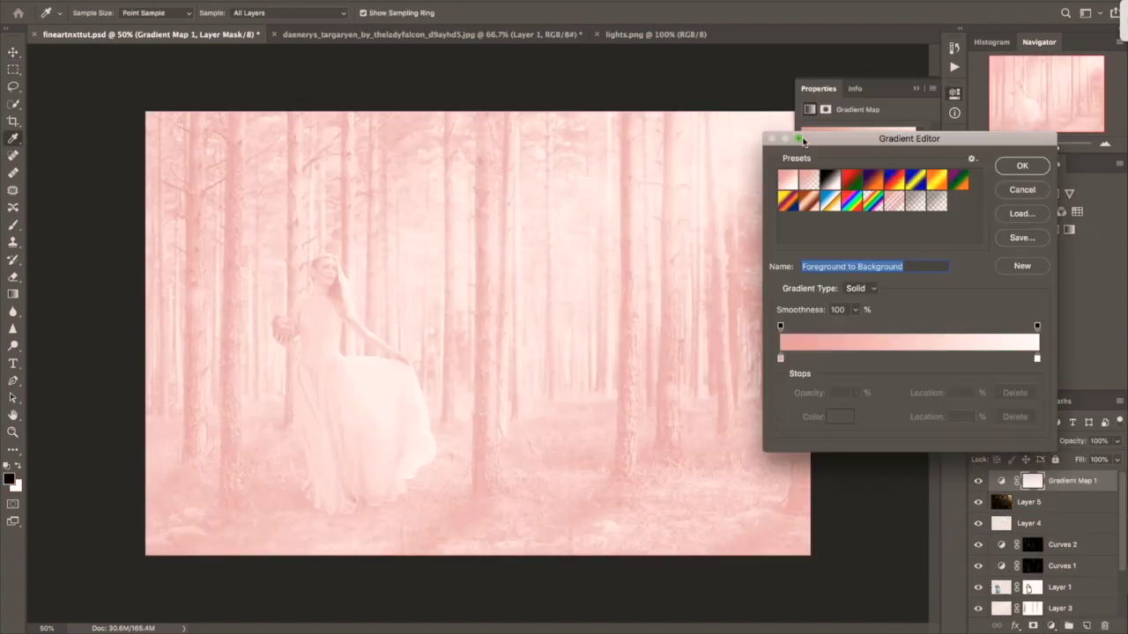
pyautogui.click(780, 360)
pyautogui.click(837, 416)
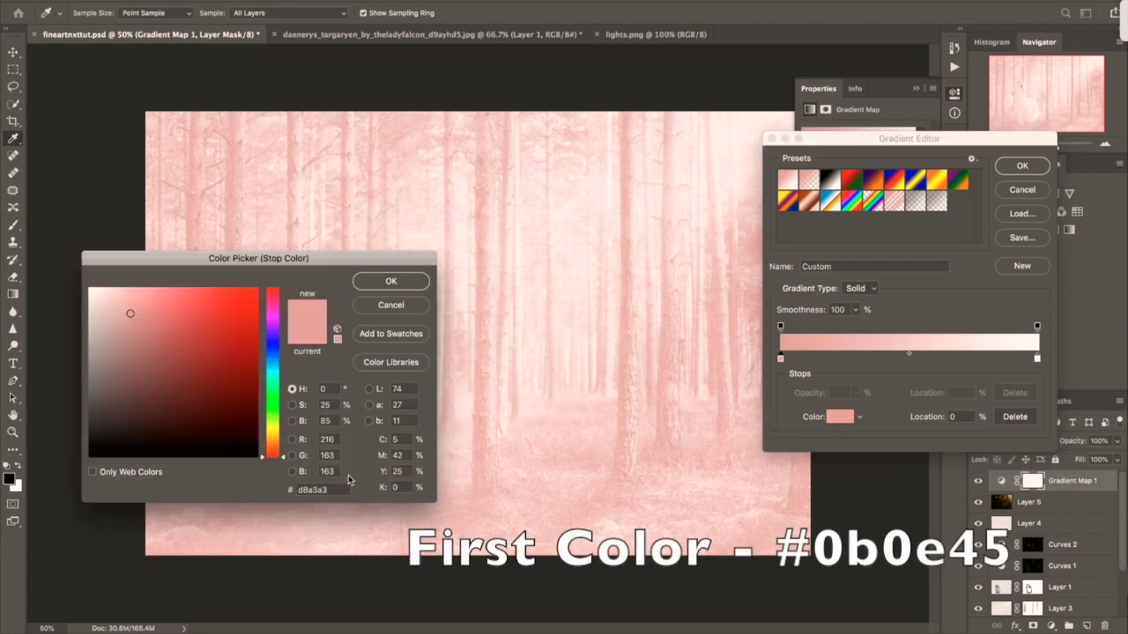
pyautogui.moveTo(342, 490); pyautogui.dragTo(269, 489)
pyautogui.write('0b0')
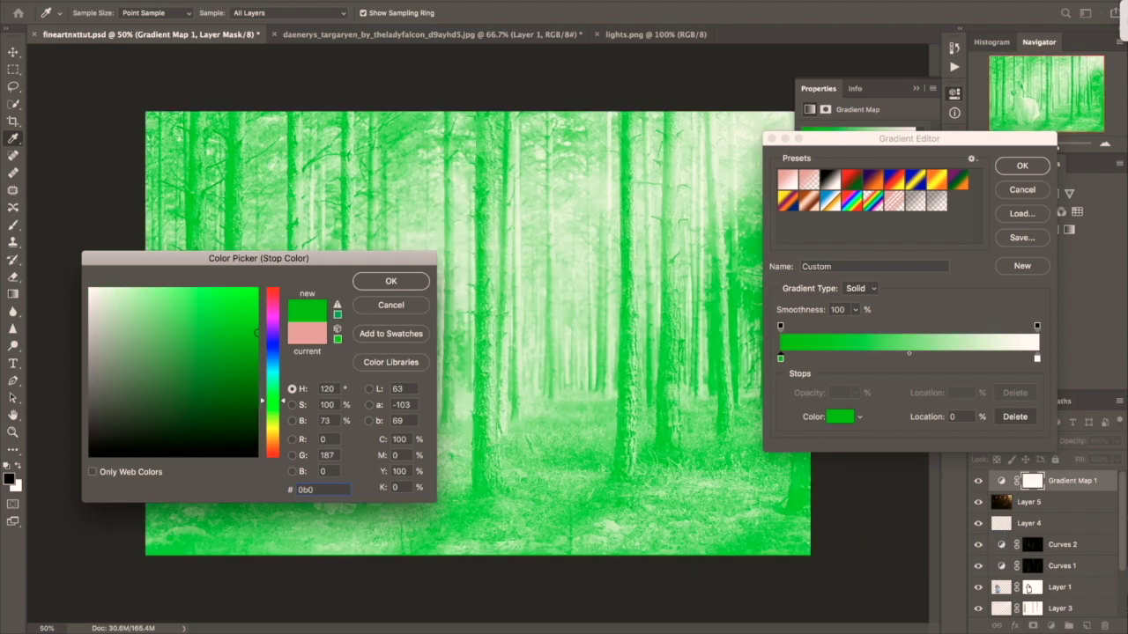
pyautogui.write('c45')
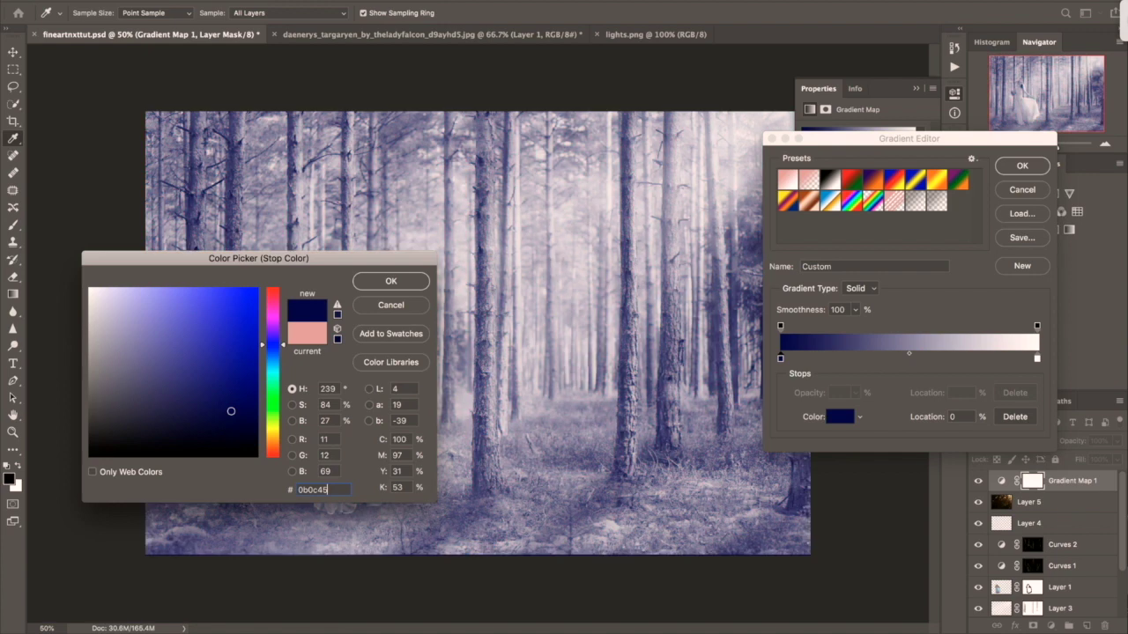
pyautogui.click(391, 281)
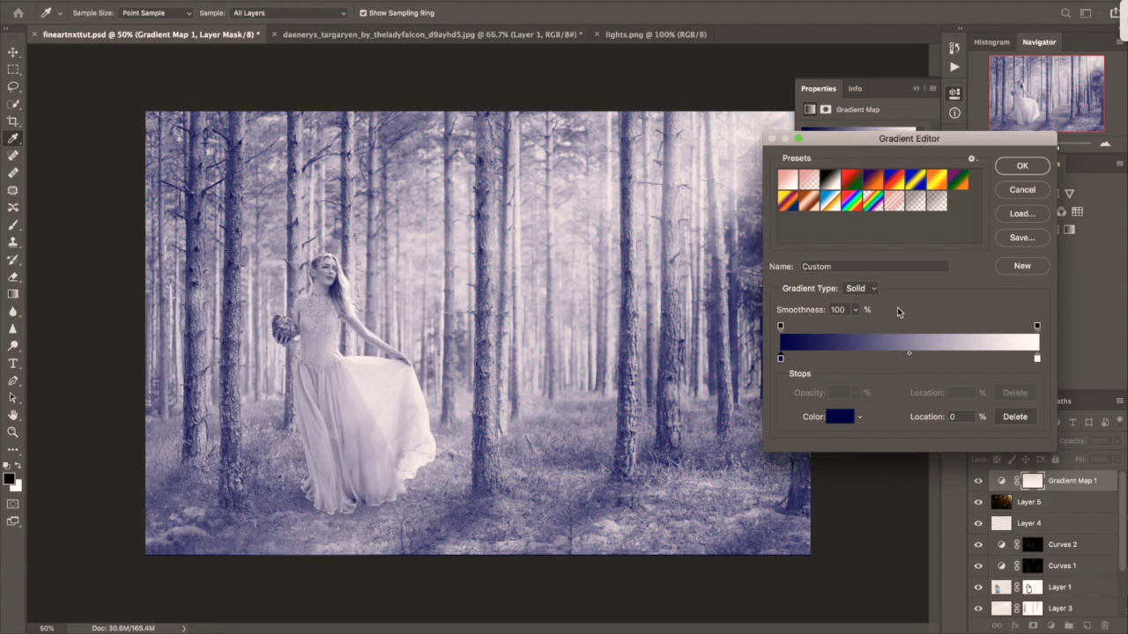
# - Set the gradient map's right stop to pale mint #cbf4e2 and accept the gradient
pyautogui.click(1037, 358)
pyautogui.click(842, 419)
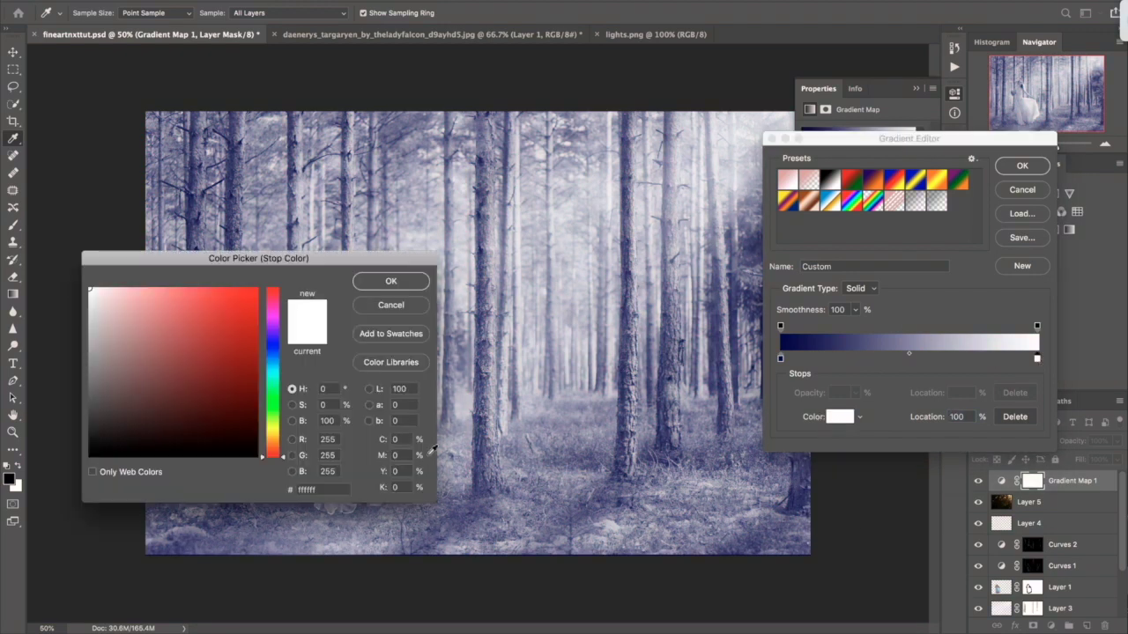
pyautogui.doubleClick(329, 489)
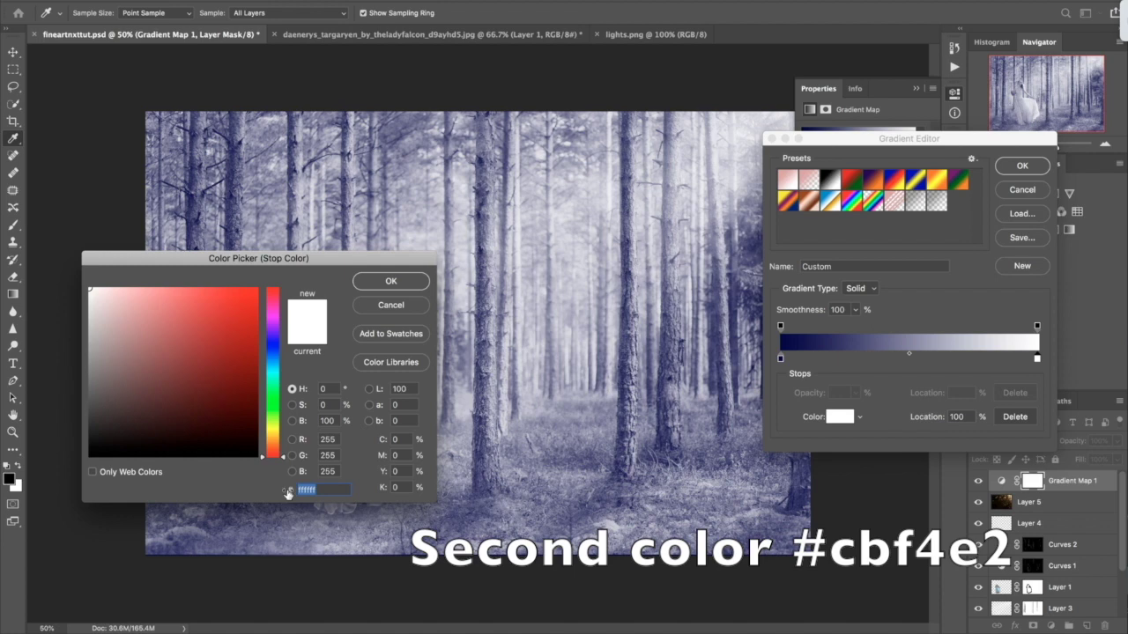
pyautogui.write('cbf')
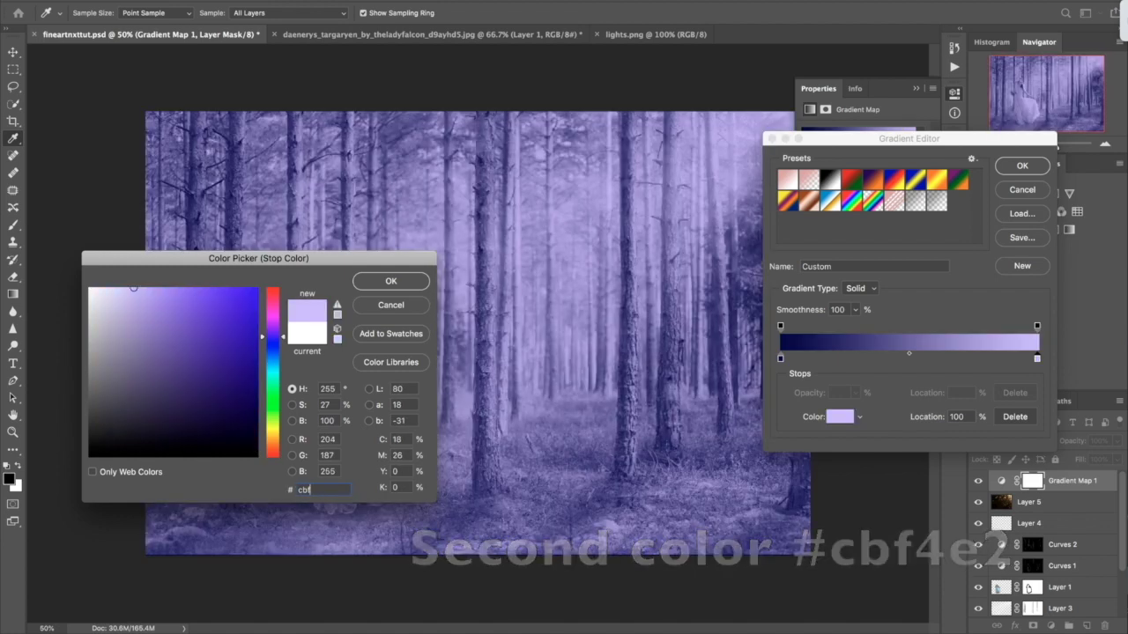
pyautogui.write('4')
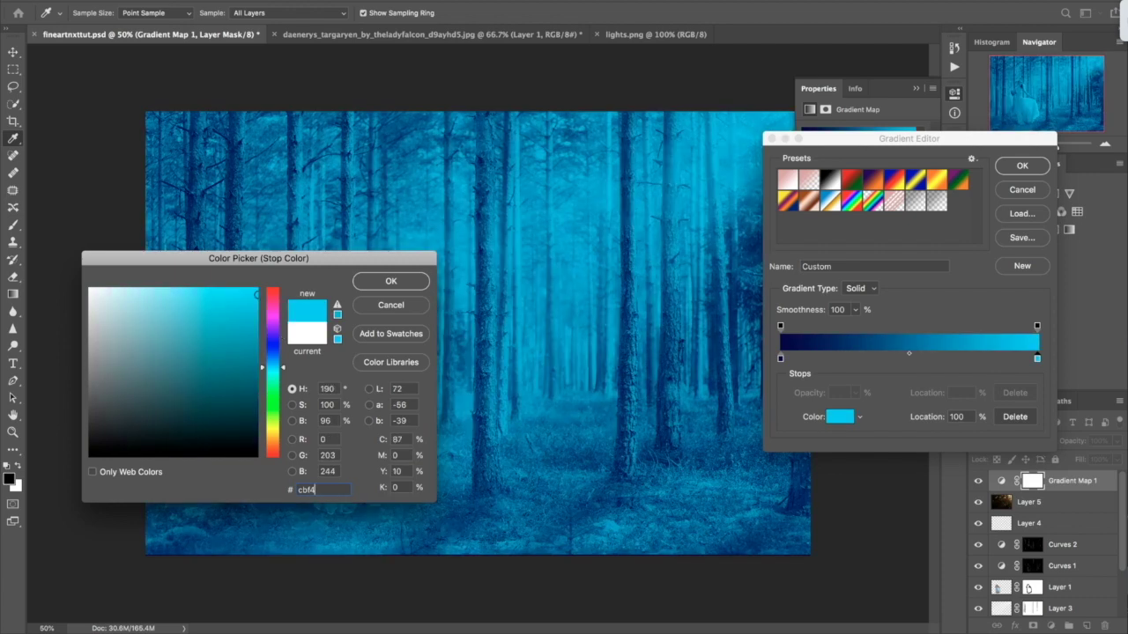
pyautogui.write('e2')
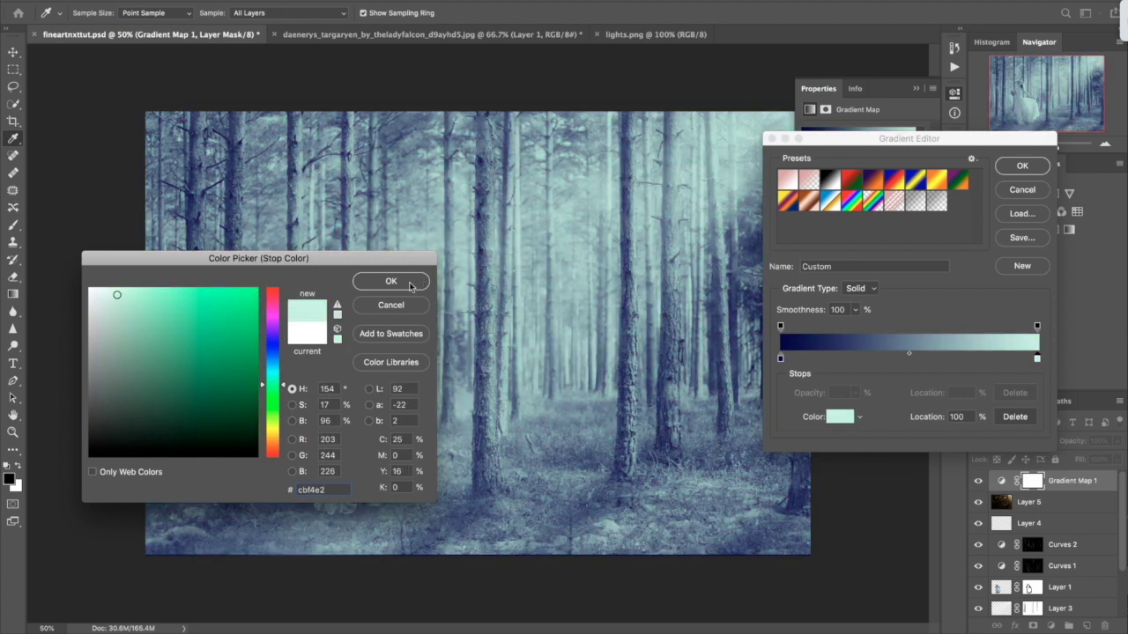
pyautogui.click(391, 281)
pyautogui.click(1022, 167)
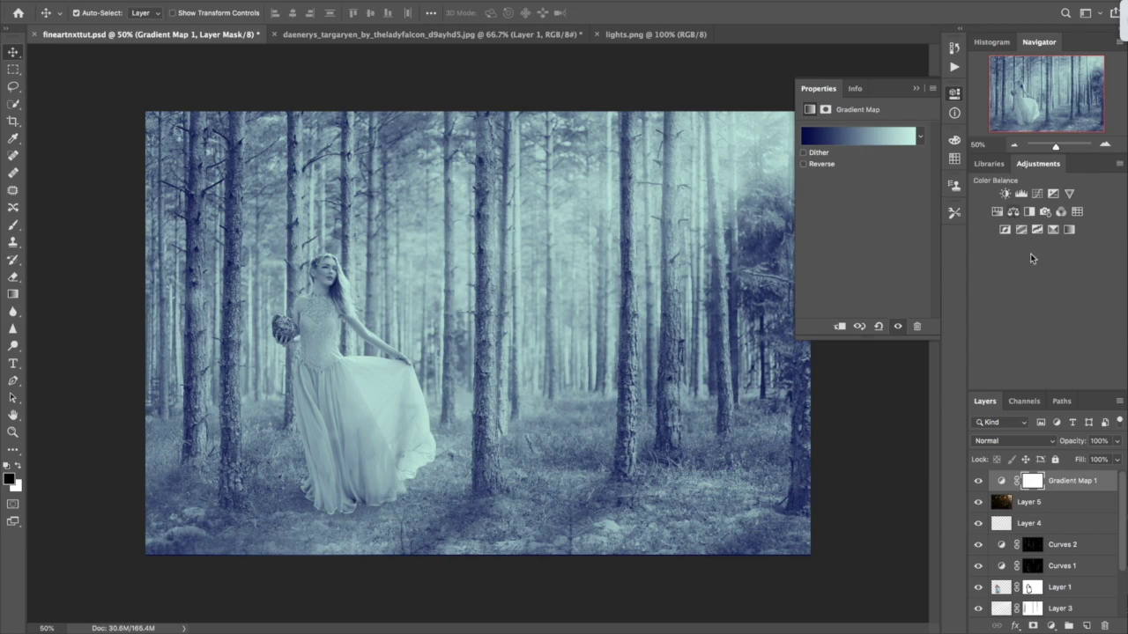
# - Blend the gradient map in Lighten mode at about 50% opacity
pyautogui.click(1012, 442)
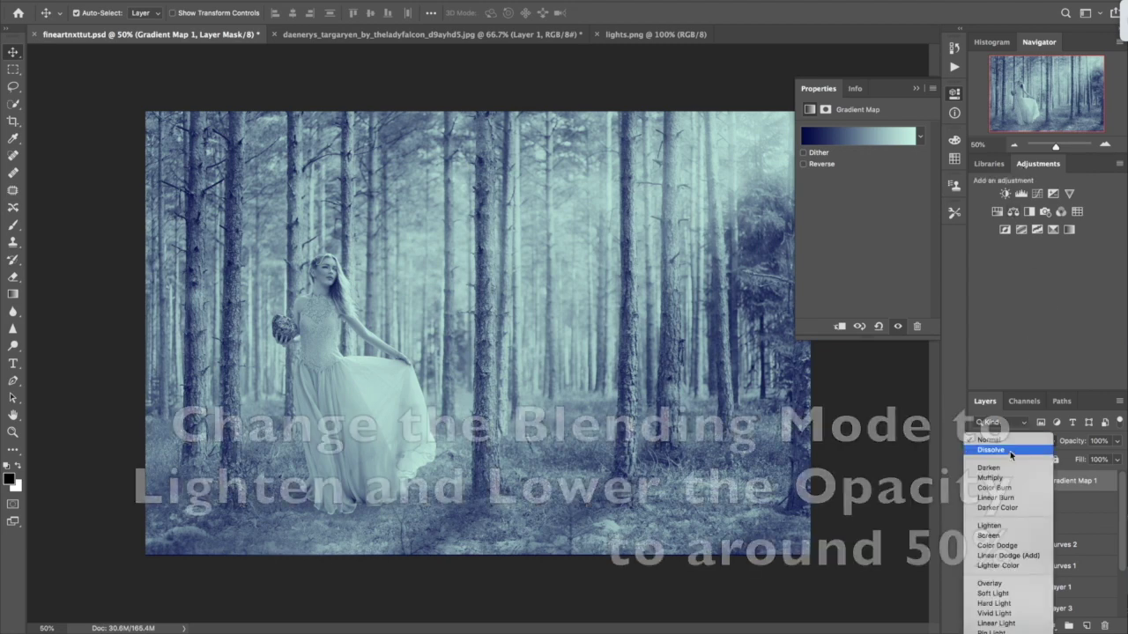
pyautogui.click(990, 526)
pyautogui.moveTo(1077, 442); pyautogui.dragTo(1043, 444)
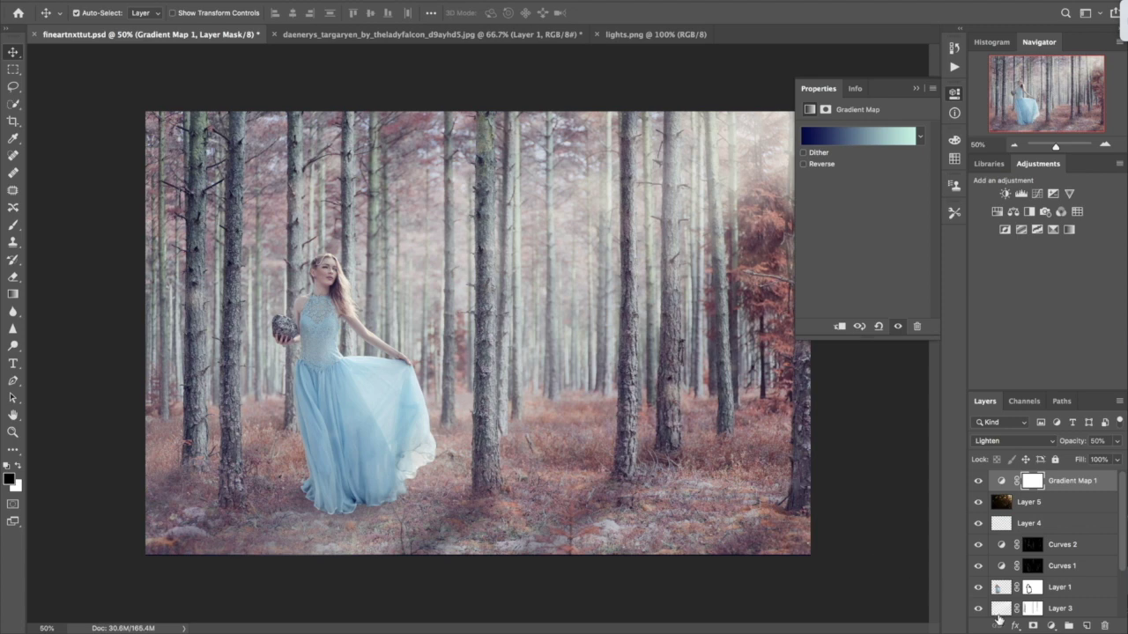
pyautogui.click(1050, 626)
# - Add a Gradient fill layer with its left stop set to light yellow
pyautogui.click(1056, 412)
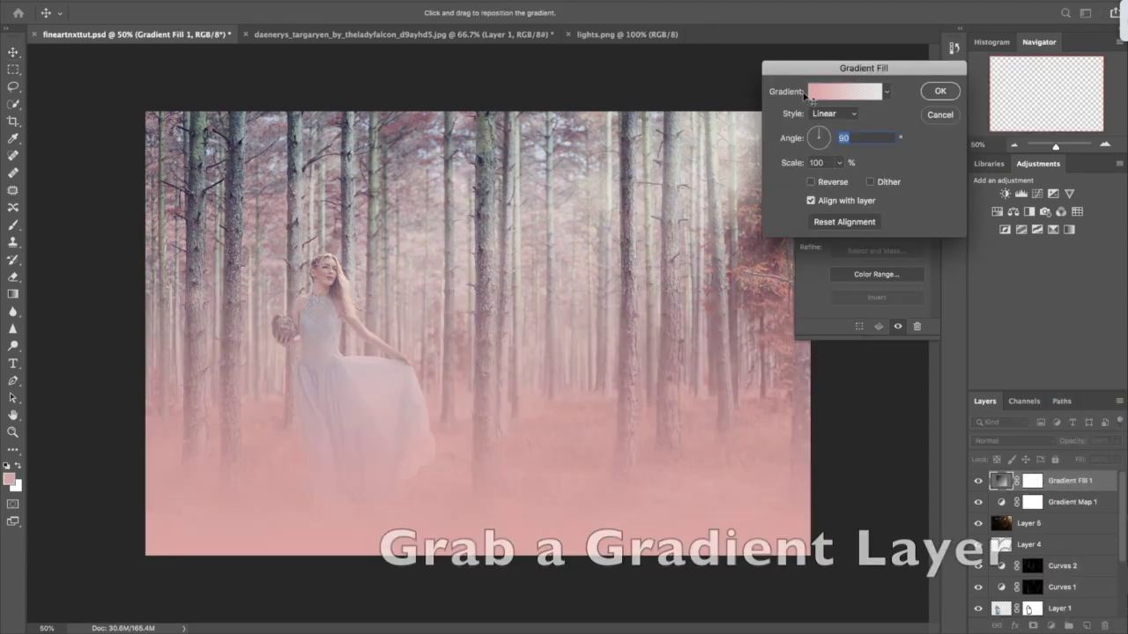
pyautogui.click(811, 92)
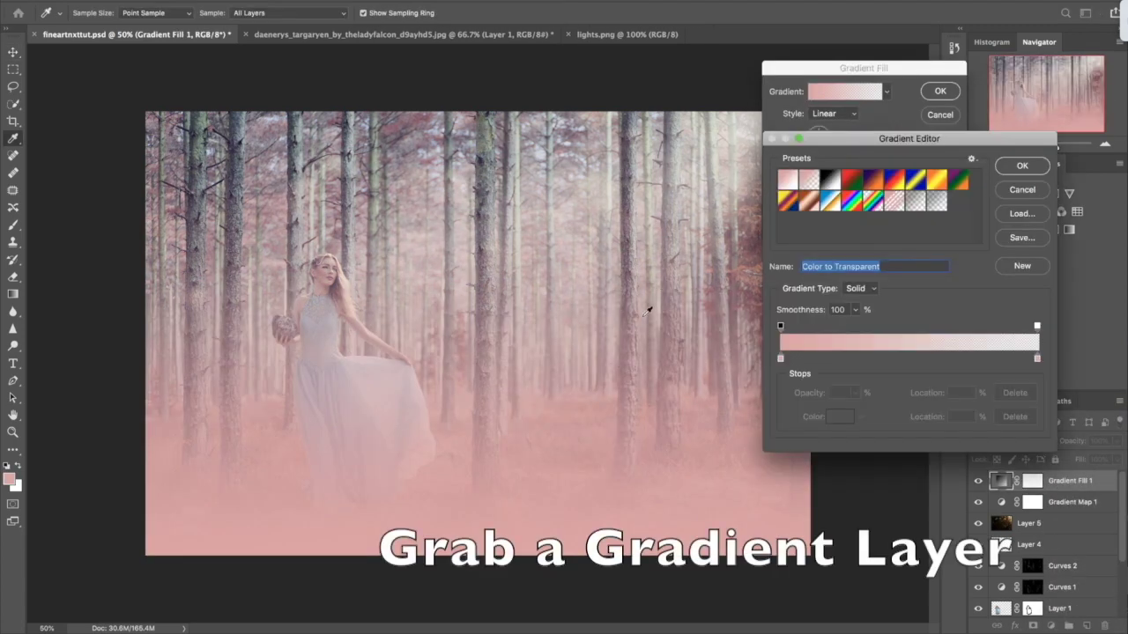
pyautogui.click(780, 358)
pyautogui.click(840, 416)
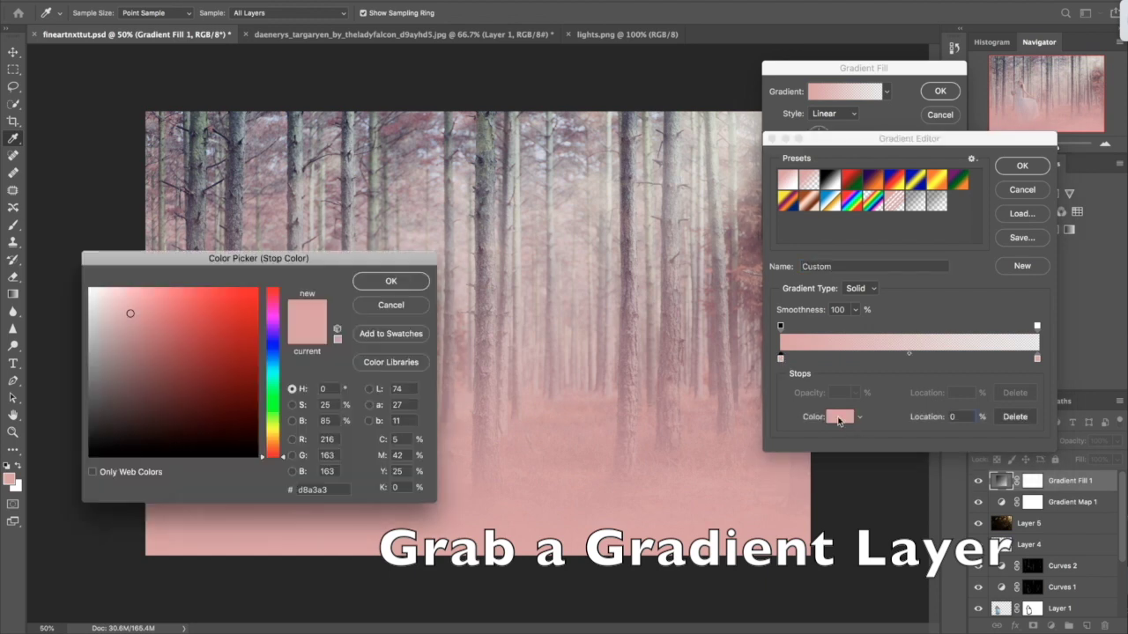
pyautogui.click(272, 431)
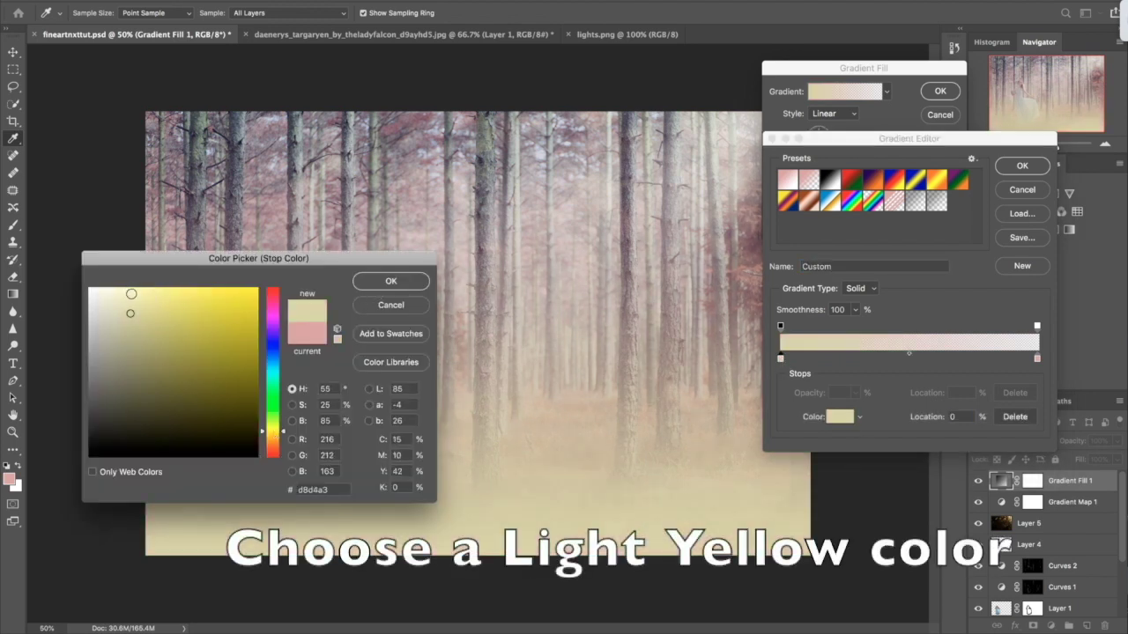
pyautogui.click(116, 308)
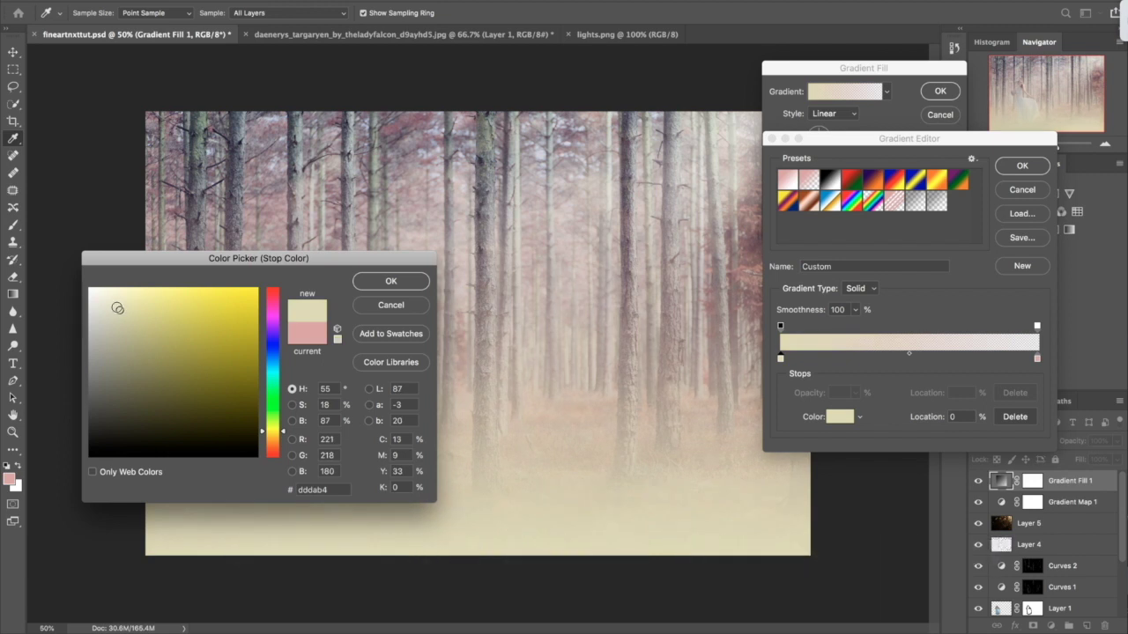
pyautogui.click(410, 284)
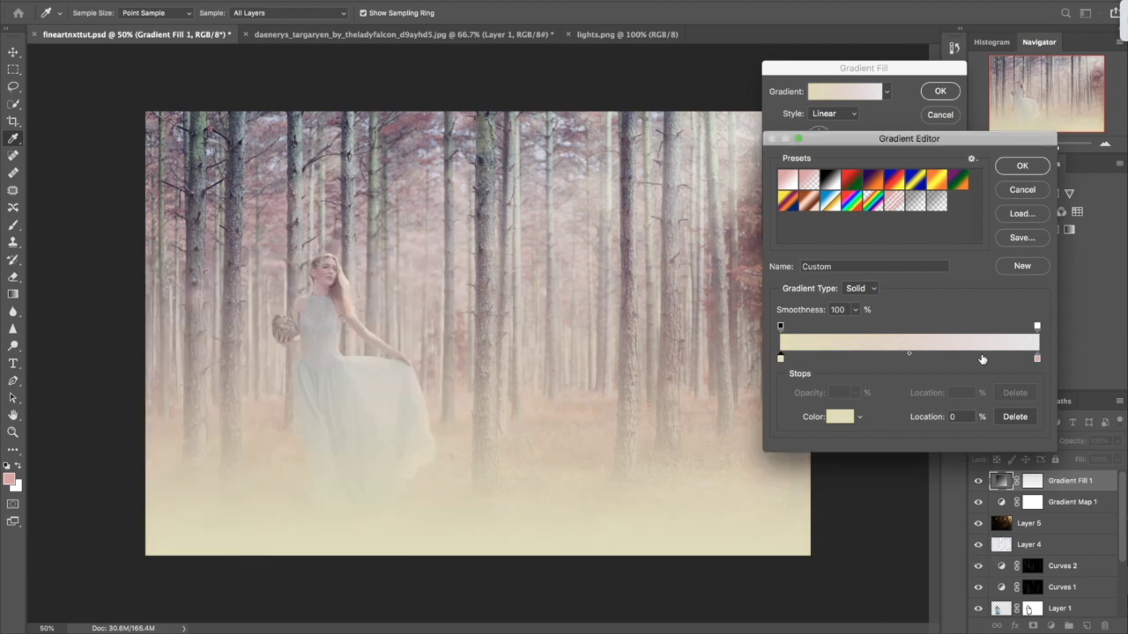
# - Set the gradient's right stop to pale yellow and accept the gradient
pyautogui.click(1037, 359)
pyautogui.click(834, 417)
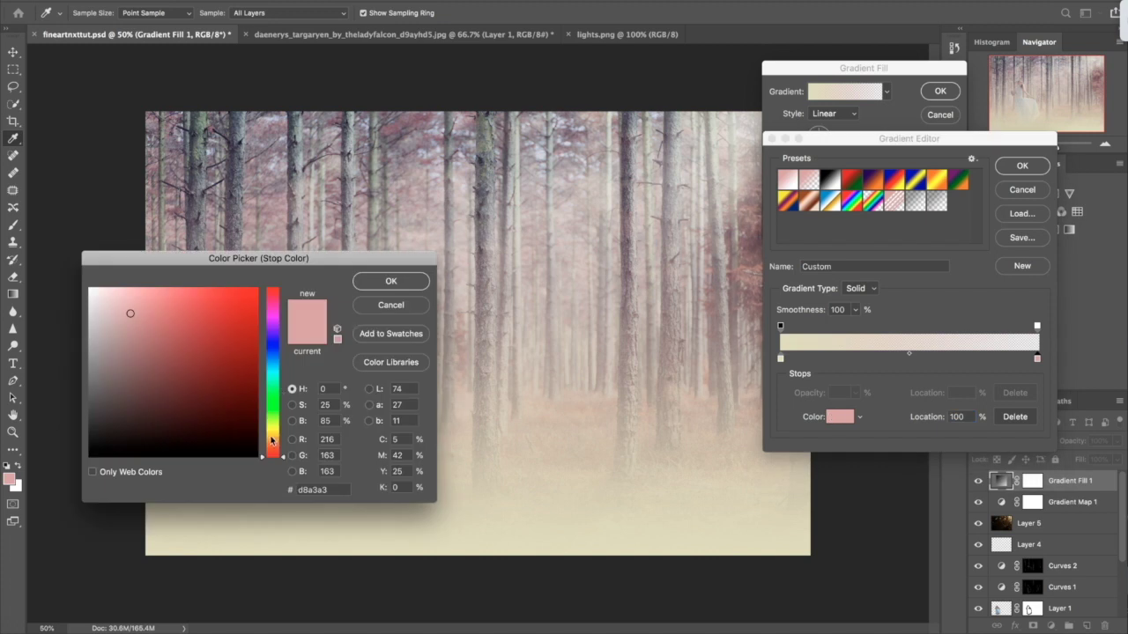
pyautogui.moveTo(270, 439); pyautogui.dragTo(271, 429)
pyautogui.click(117, 296)
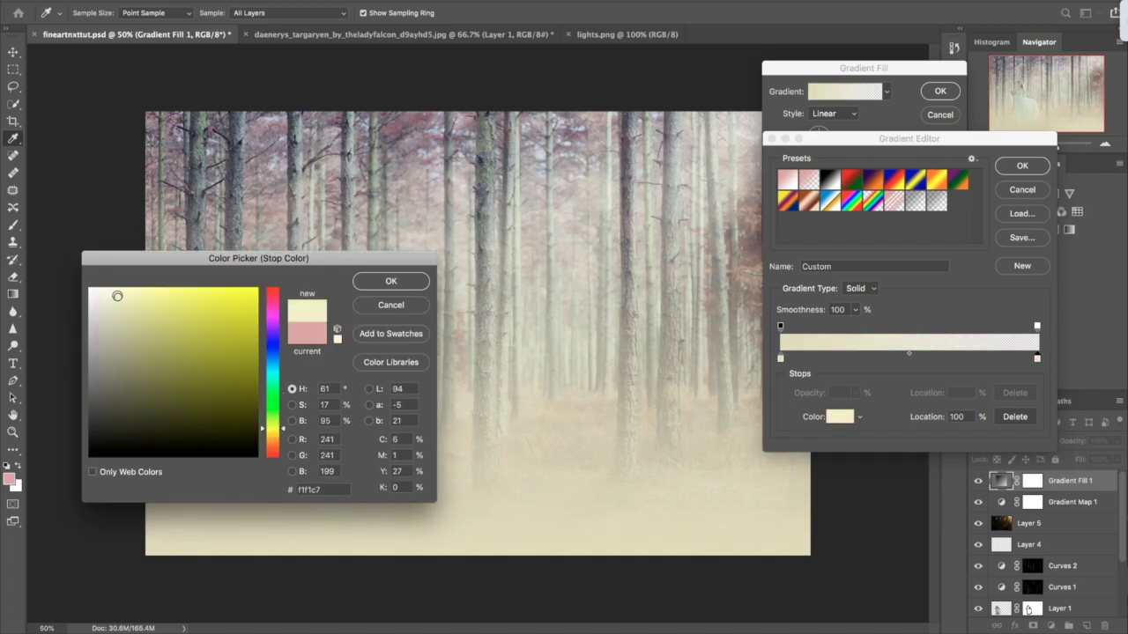
pyautogui.click(111, 296)
pyautogui.click(385, 284)
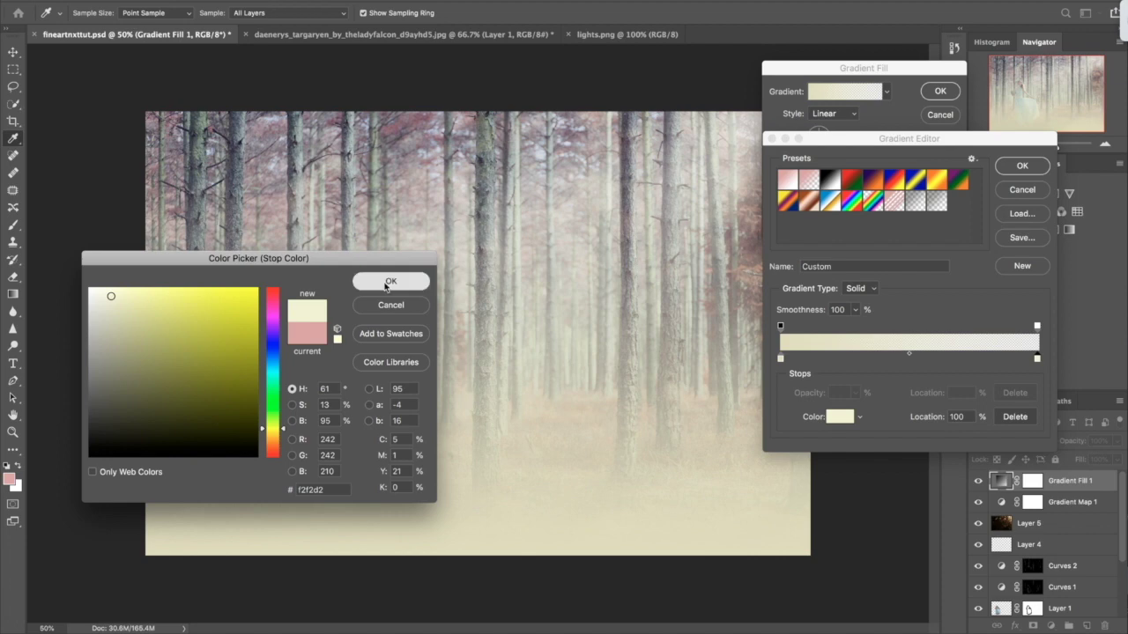
pyautogui.click(1024, 169)
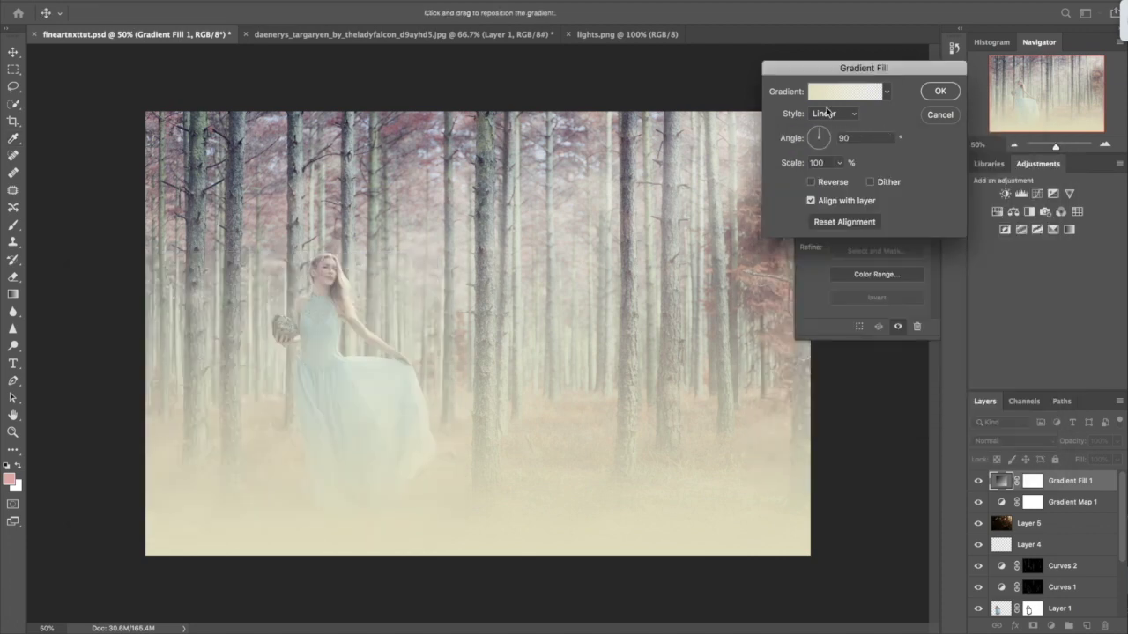
# - Make the yellow gradient Radial and position the glow in the top-right corner
pyautogui.click(828, 113)
pyautogui.click(826, 125)
pyautogui.moveTo(497, 320); pyautogui.dragTo(742, 143)
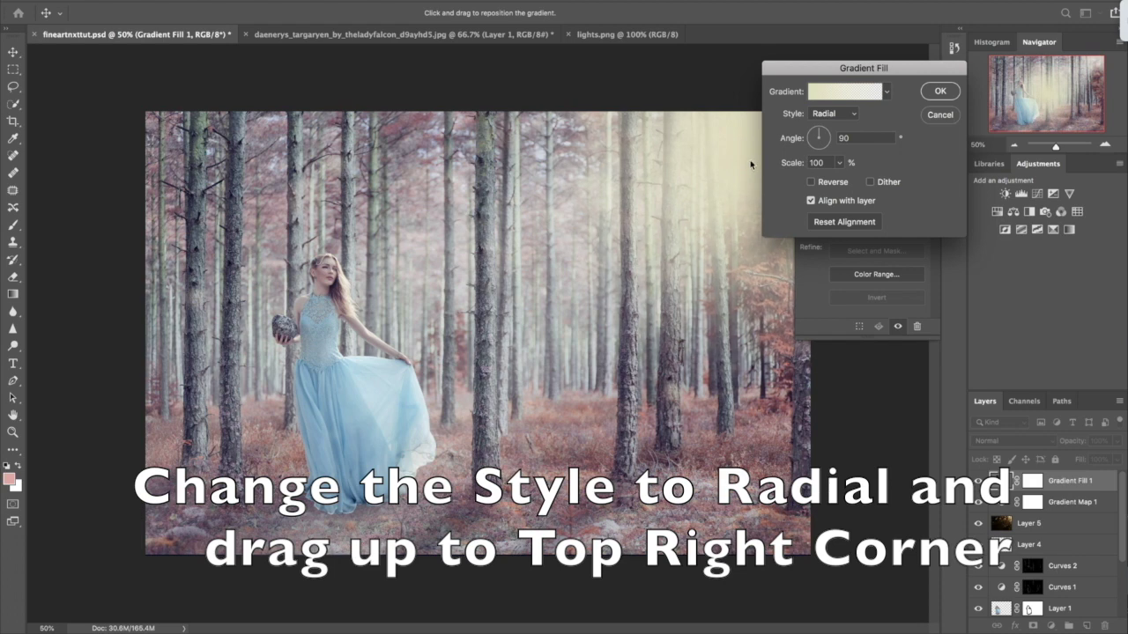
pyautogui.click(940, 91)
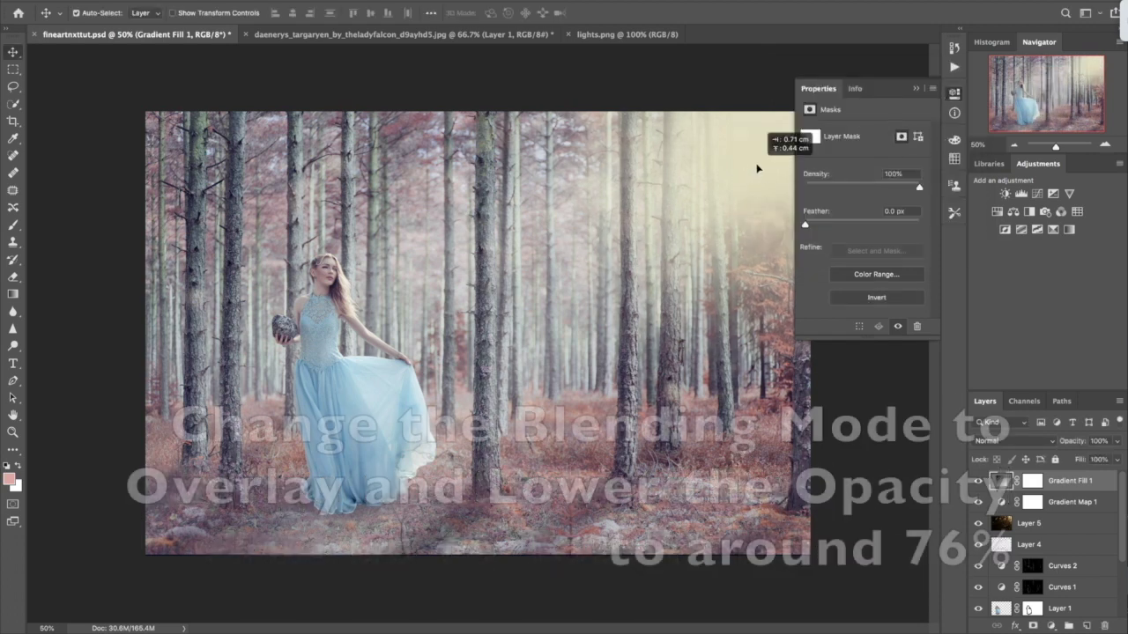
pyautogui.click(916, 88)
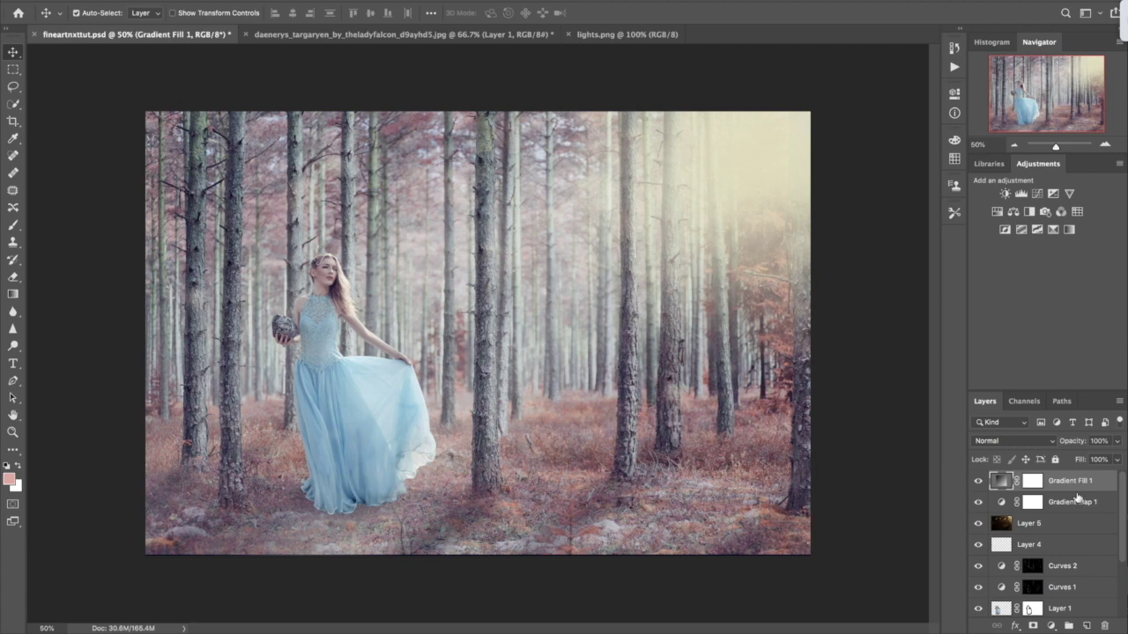
# - Blend the yellow glow in Overlay mode at 79% opacity
pyautogui.click(1014, 441)
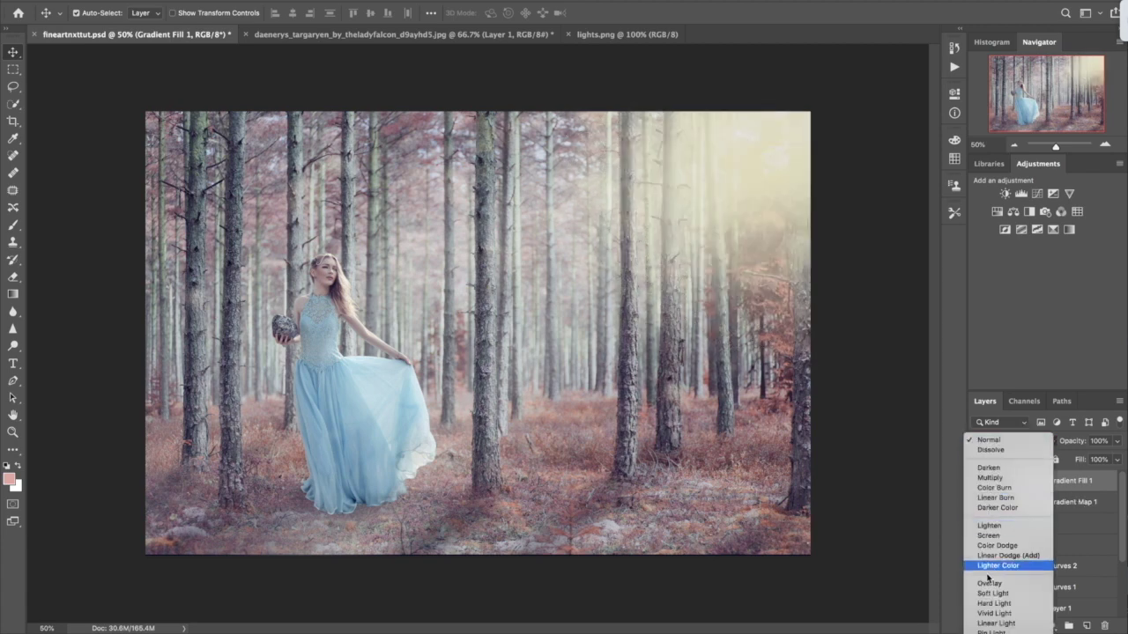
pyautogui.click(988, 582)
pyautogui.moveTo(1067, 441); pyautogui.dragTo(1056, 443)
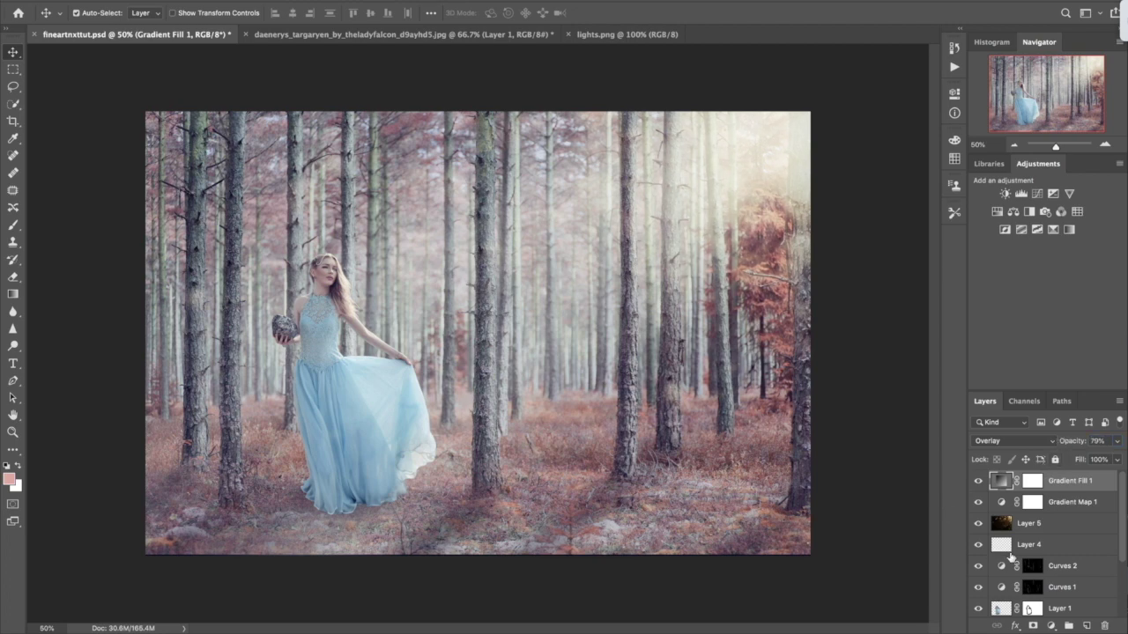
pyautogui.click(1051, 625)
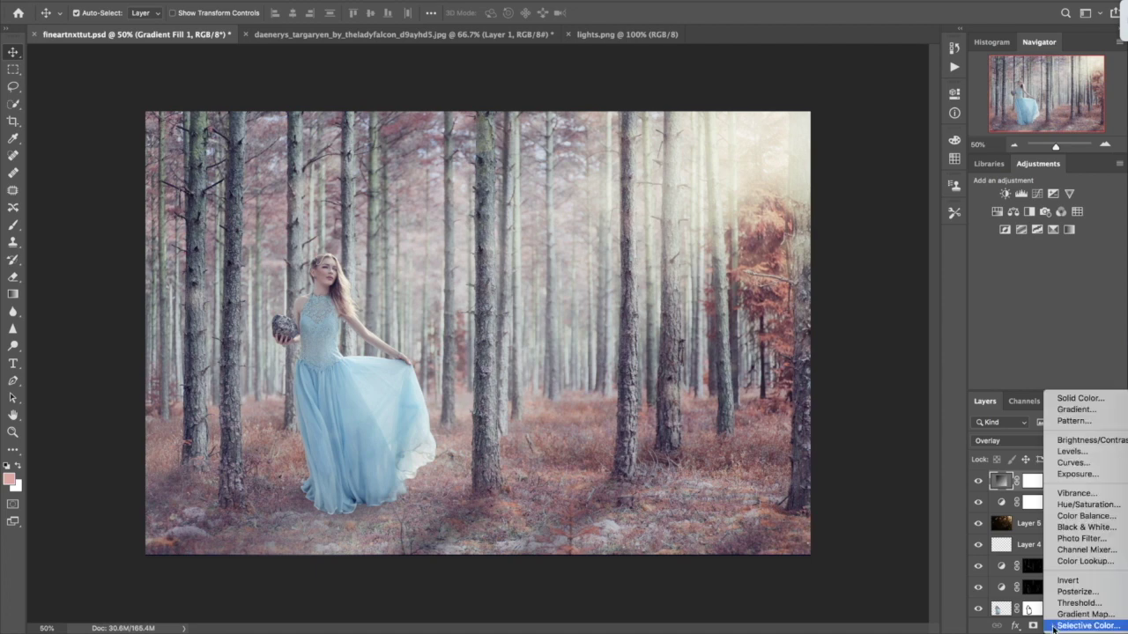
# - Add a second Gradient fill layer with a black left stop
pyautogui.click(1057, 410)
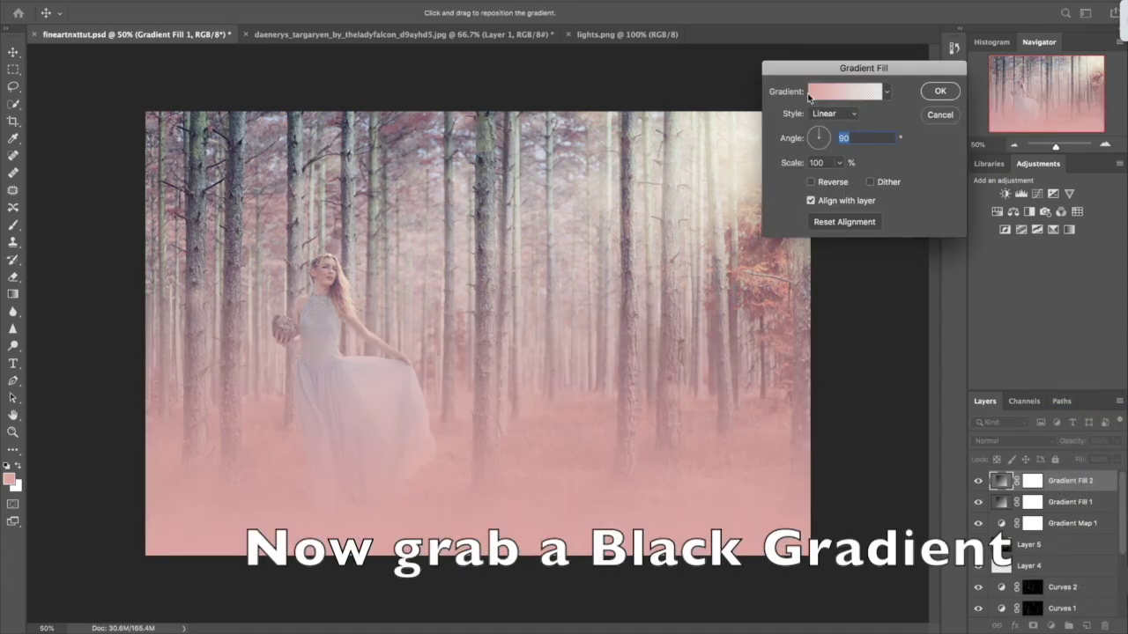
pyautogui.click(815, 95)
pyautogui.click(780, 359)
pyautogui.click(839, 416)
pyautogui.moveTo(132, 317)
pyautogui.mouseDown()
pyautogui.moveTo(143, 398)
pyautogui.moveTo(53, 482)
pyautogui.mouseUp()
pyautogui.click(400, 279)
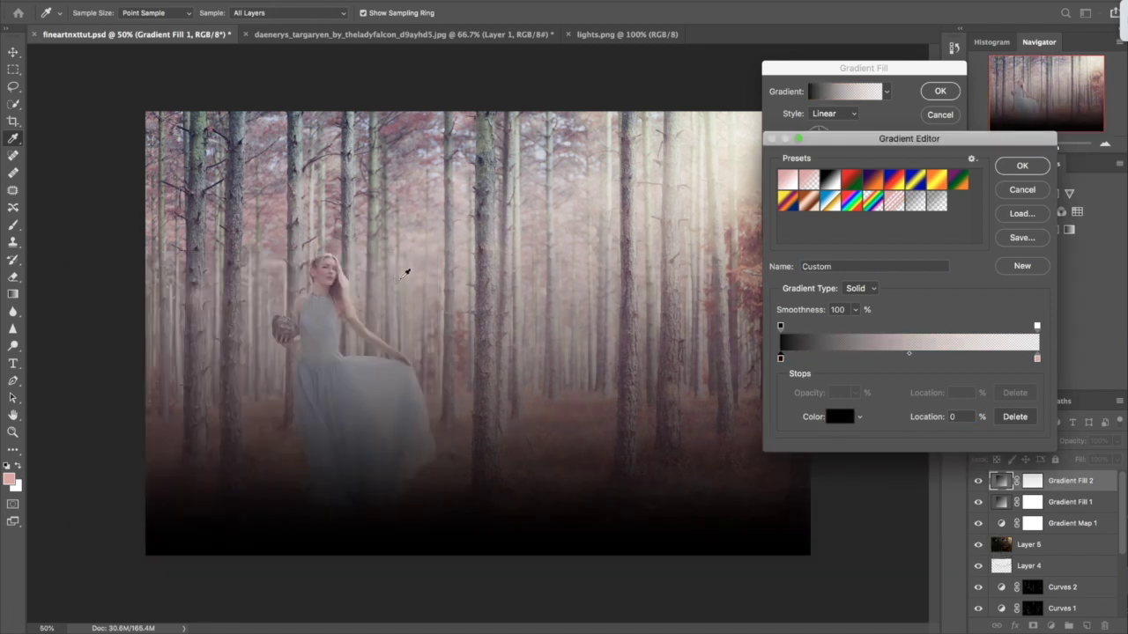
# - Set the right stop to black too and accept the gradient
pyautogui.click(1038, 360)
pyautogui.click(840, 416)
pyautogui.moveTo(189, 373); pyautogui.dragTo(40, 510)
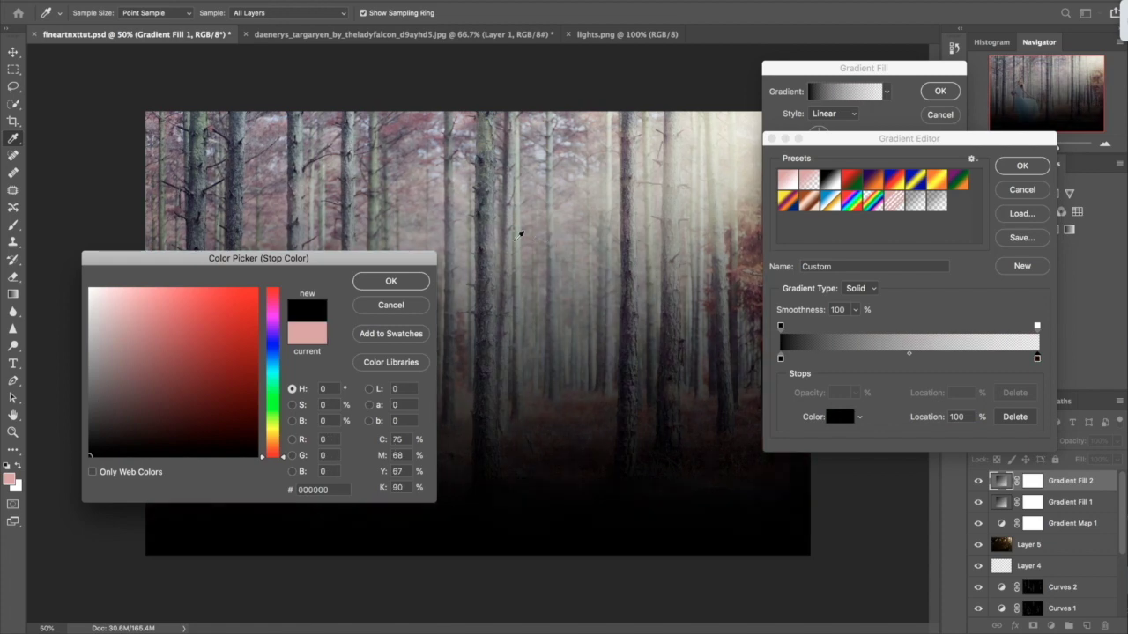
pyautogui.click(408, 283)
pyautogui.click(1027, 167)
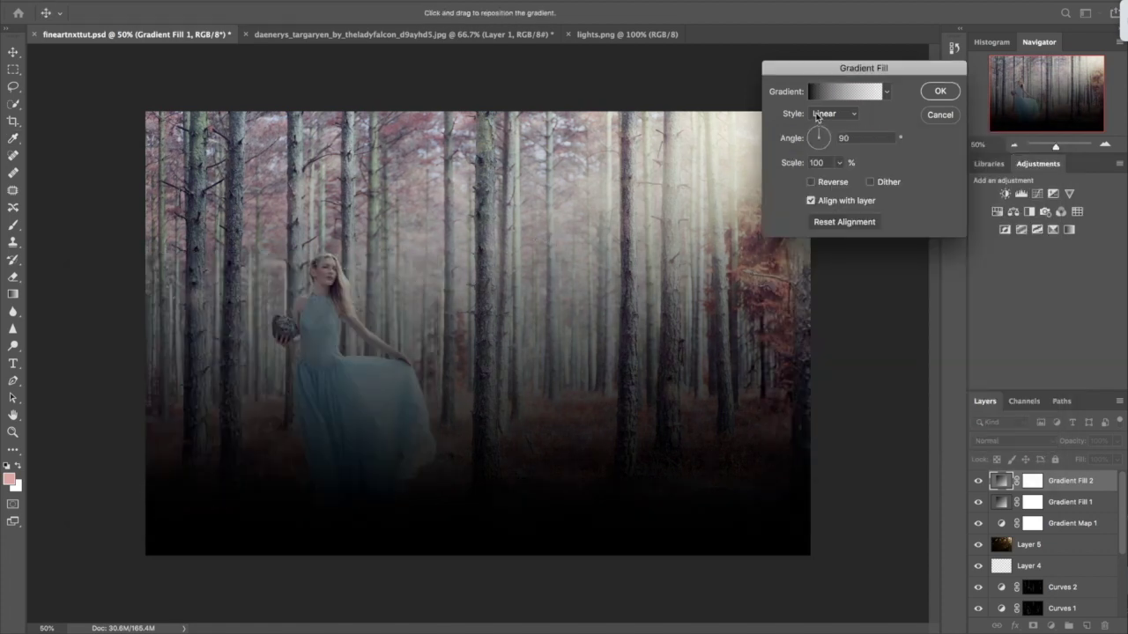
# - Make the black gradient a reversed Radial vignette at about 34° angle
pyautogui.click(816, 114)
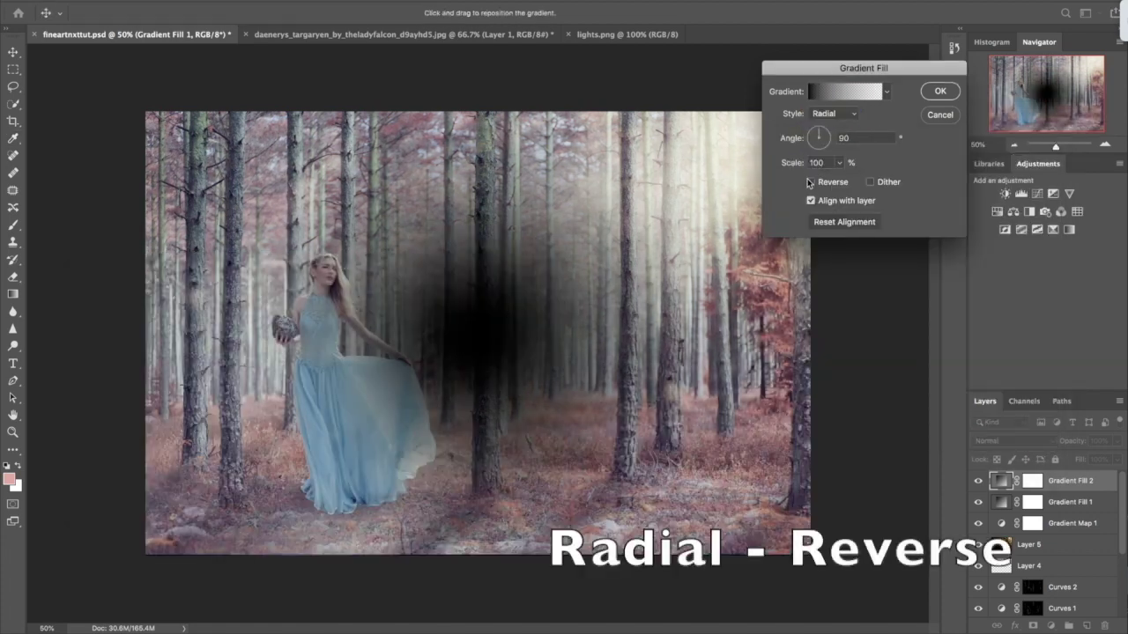
pyautogui.click(811, 182)
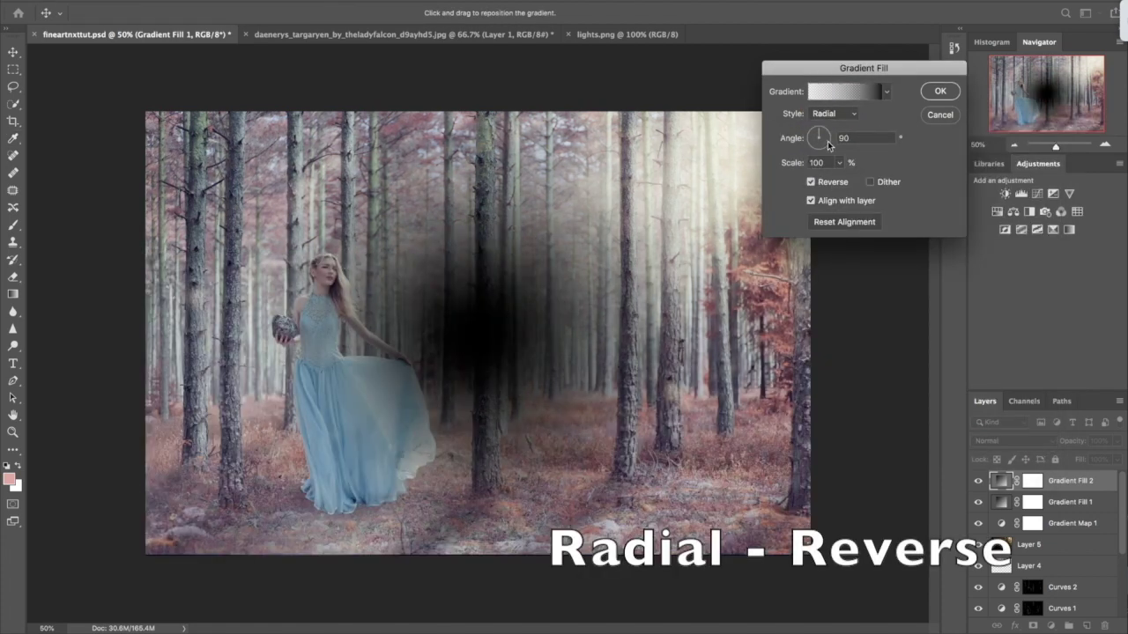
pyautogui.moveTo(826, 137); pyautogui.dragTo(830, 134)
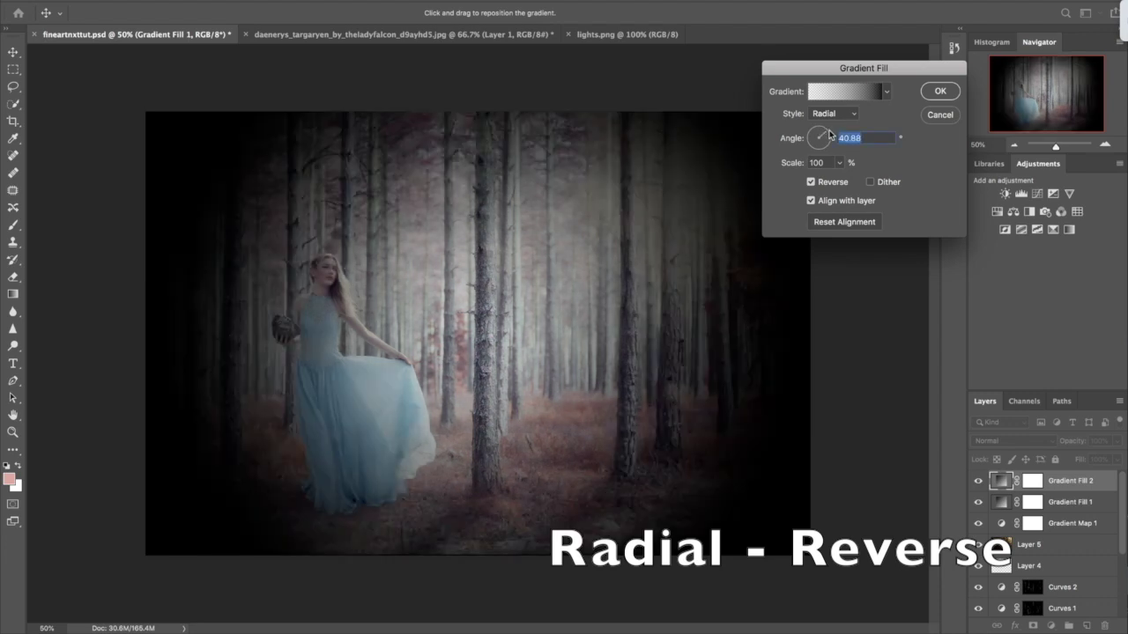
pyautogui.moveTo(829, 134); pyautogui.dragTo(829, 135)
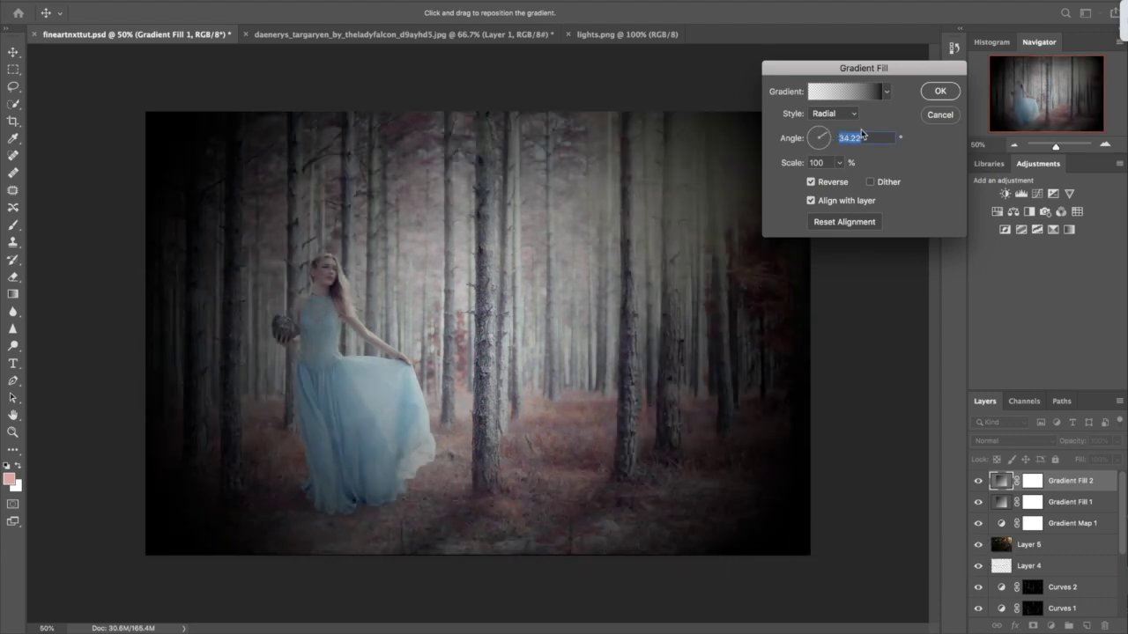
pyautogui.click(939, 92)
# - Blend the vignette in Soft Light mode at 60% opacity
pyautogui.click(1004, 440)
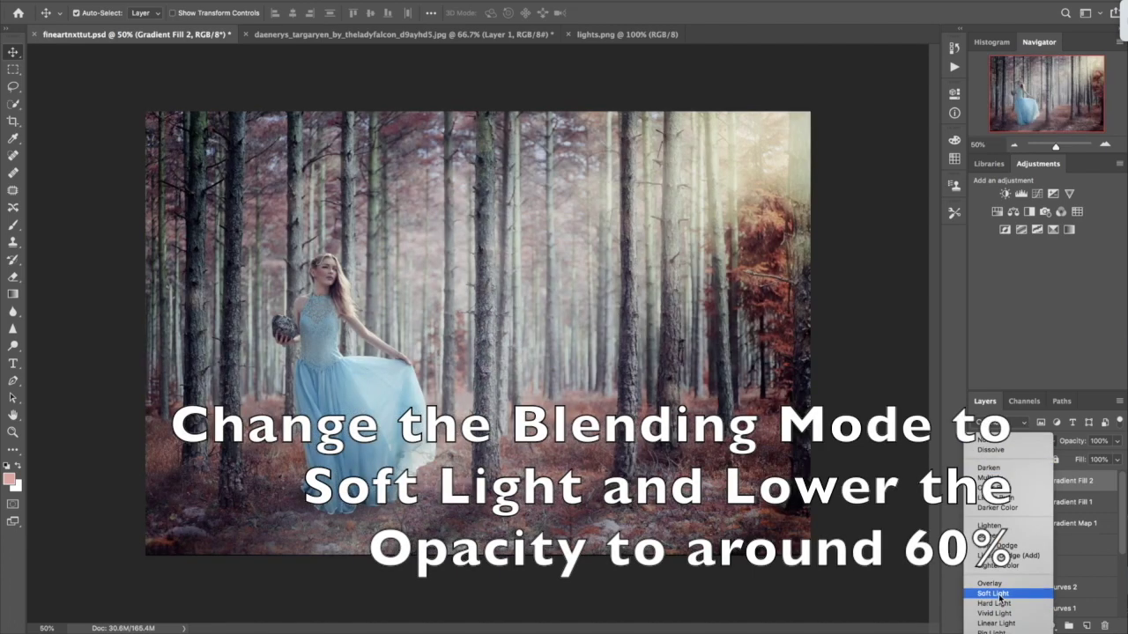
pyautogui.click(1040, 569)
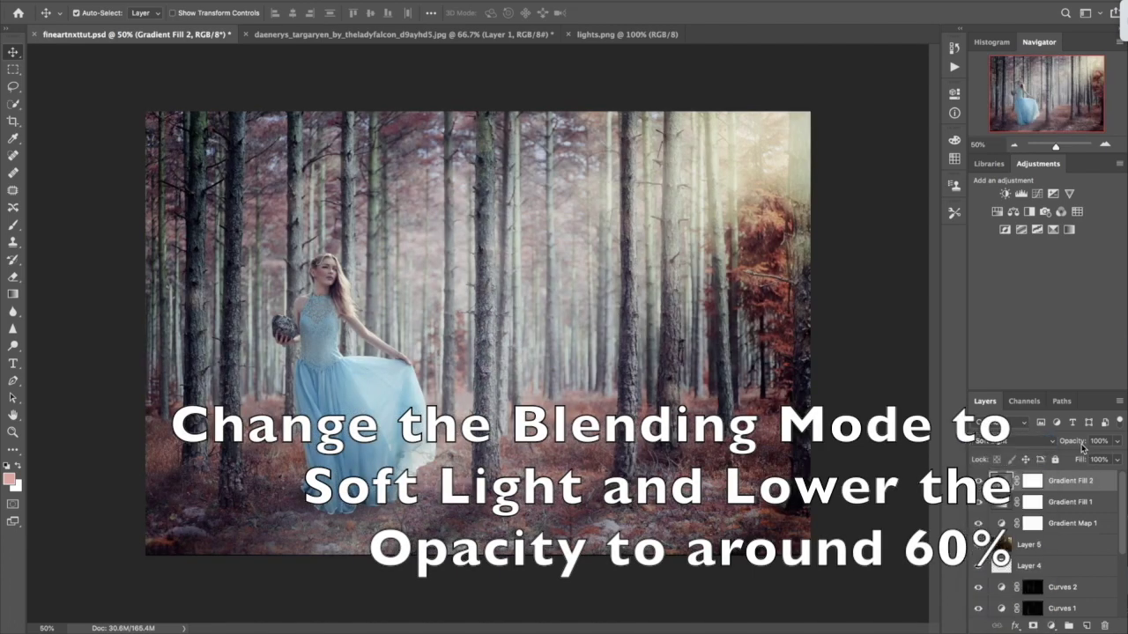
pyautogui.moveTo(1077, 441); pyautogui.dragTo(1054, 443)
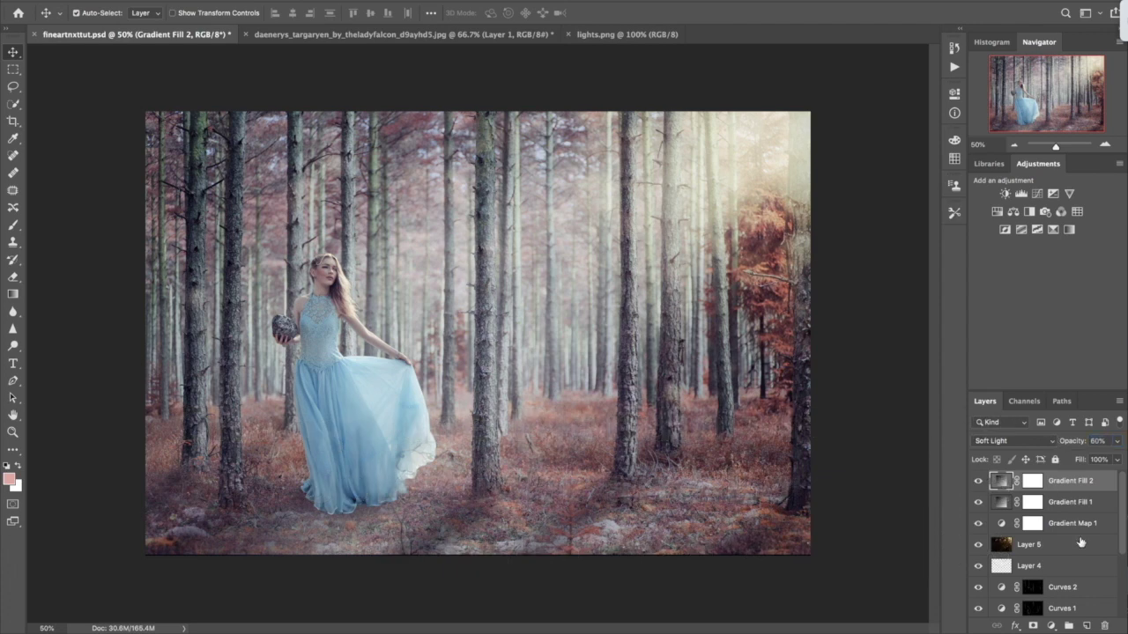
# - Add a Curves layer with a raised black point for a faded matte, then a blank layer
pyautogui.click(1050, 626)
pyautogui.click(1062, 464)
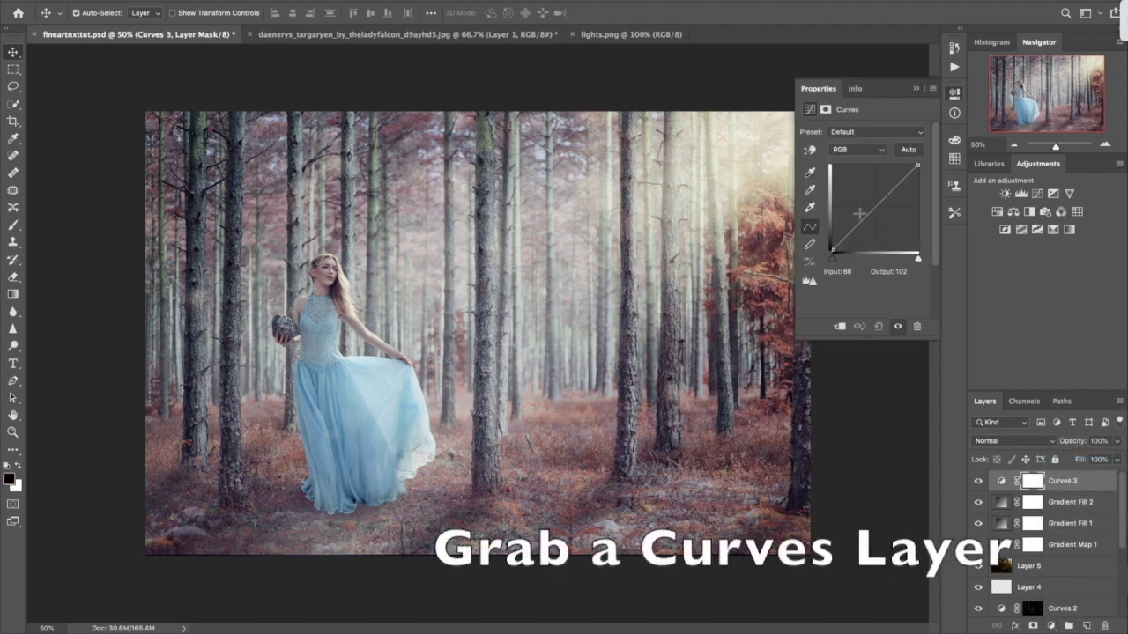
pyautogui.click(875, 207)
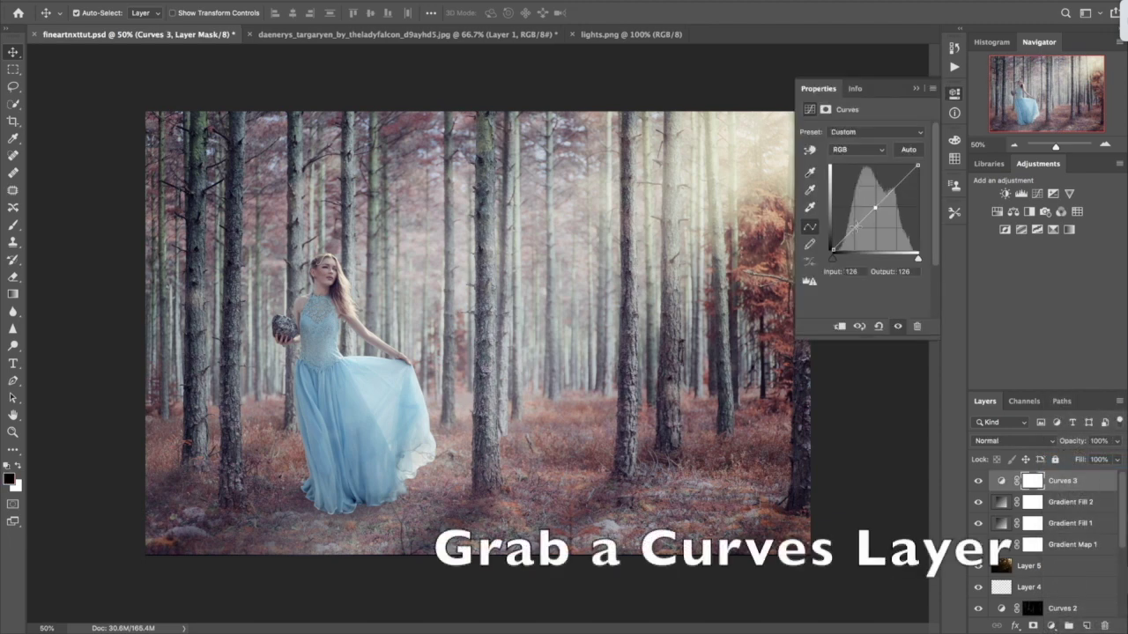
pyautogui.click(853, 228)
pyautogui.moveTo(833, 252); pyautogui.dragTo(833, 244)
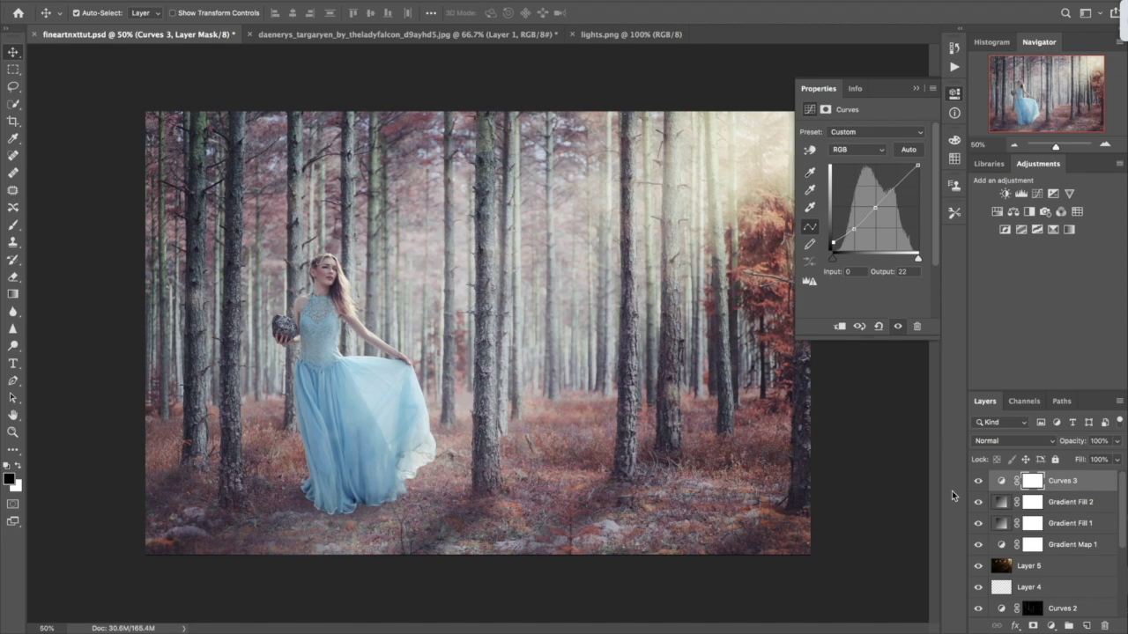
pyautogui.click(1086, 626)
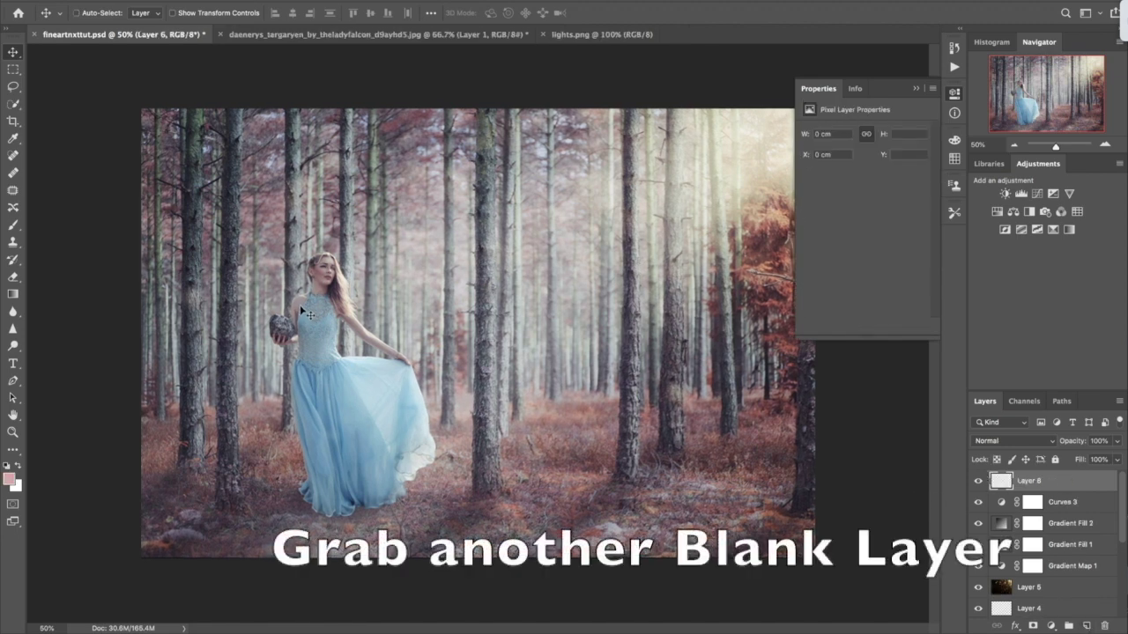
# - Zoom in on the hair and sample a light cream hair colour for the Brush
pyautogui.hotkey('ctrl', '+')
pyautogui.hotkey('ctrl', '+')
pyautogui.hotkey('ctrl', '+')
pyautogui.hscroll(-5, 273, 315)
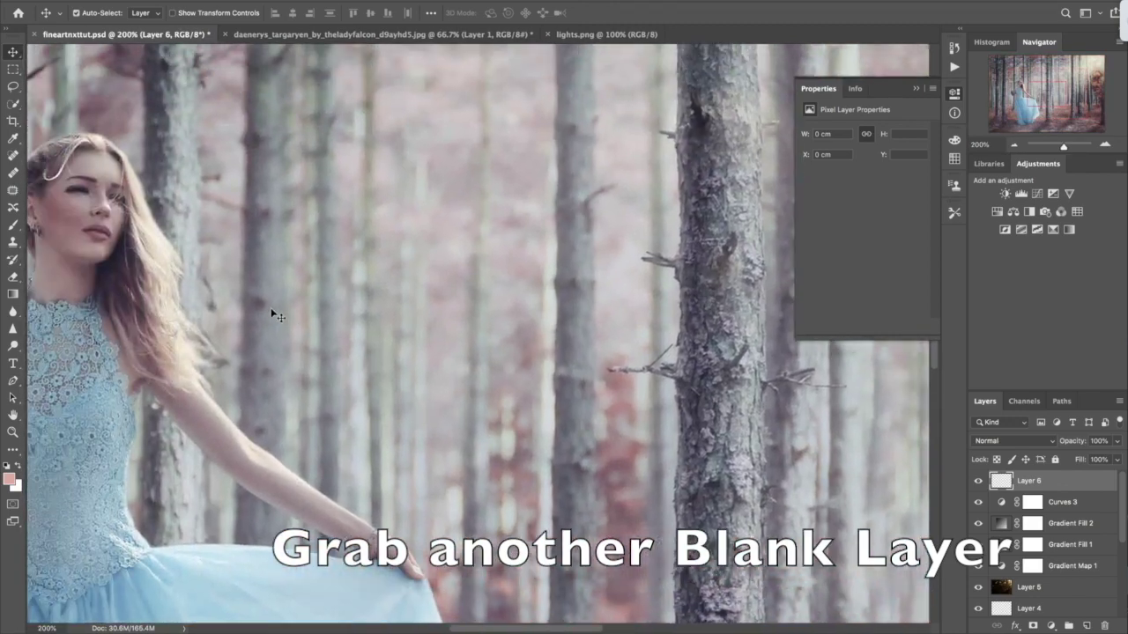
pyautogui.scroll(3, 273, 315)
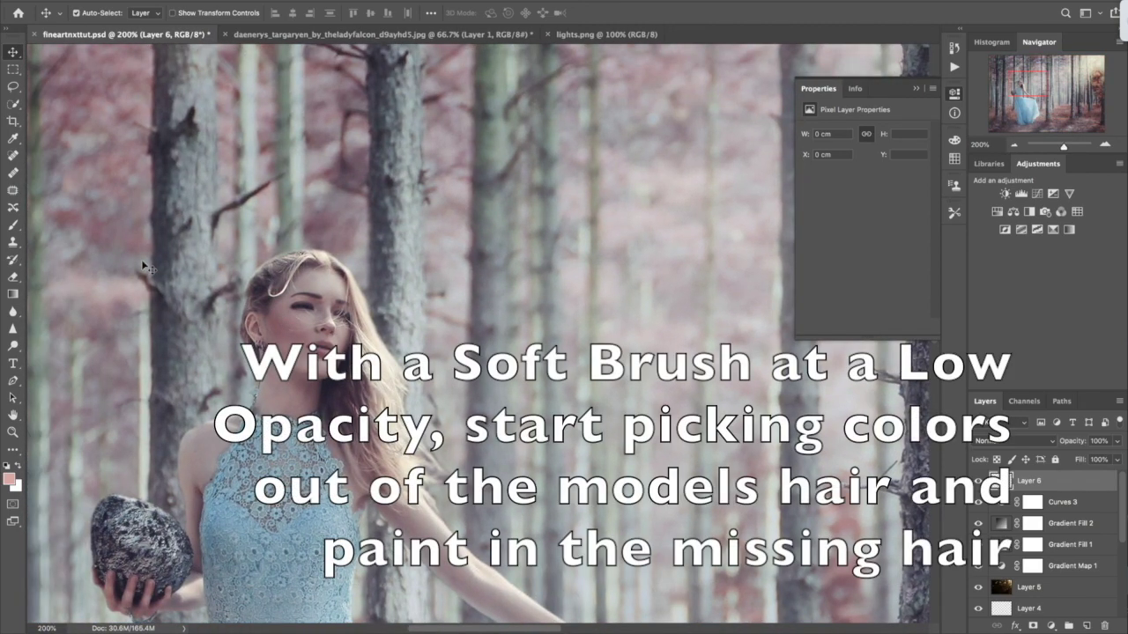
pyautogui.click(13, 226)
pyautogui.click(9, 479)
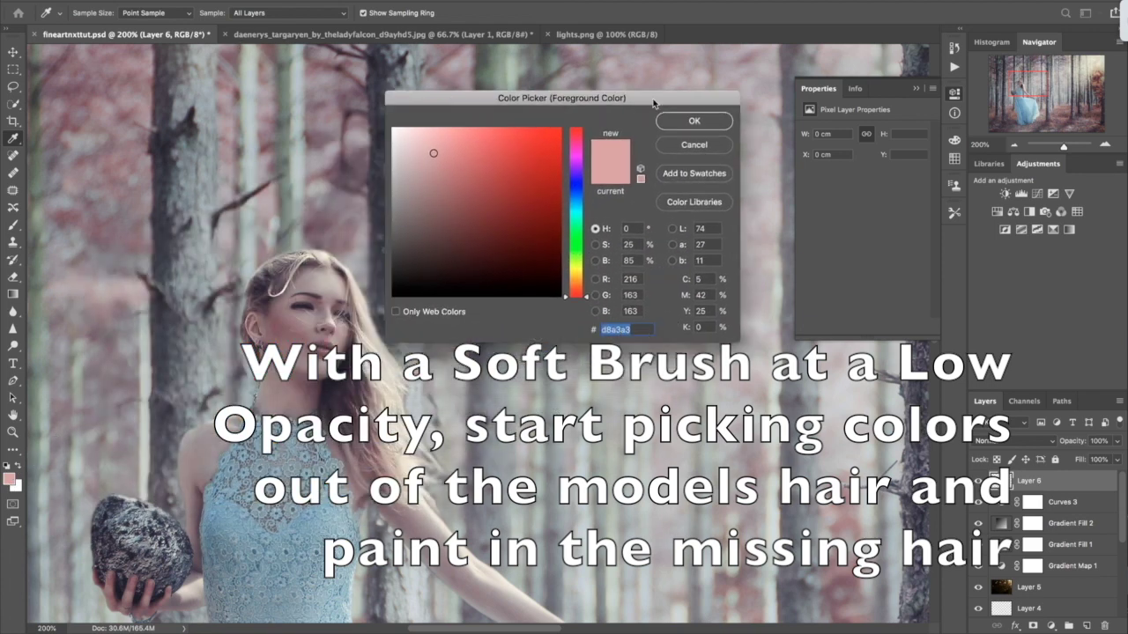
pyautogui.moveTo(350, 264); pyautogui.dragTo(691, 75)
pyautogui.click(370, 310)
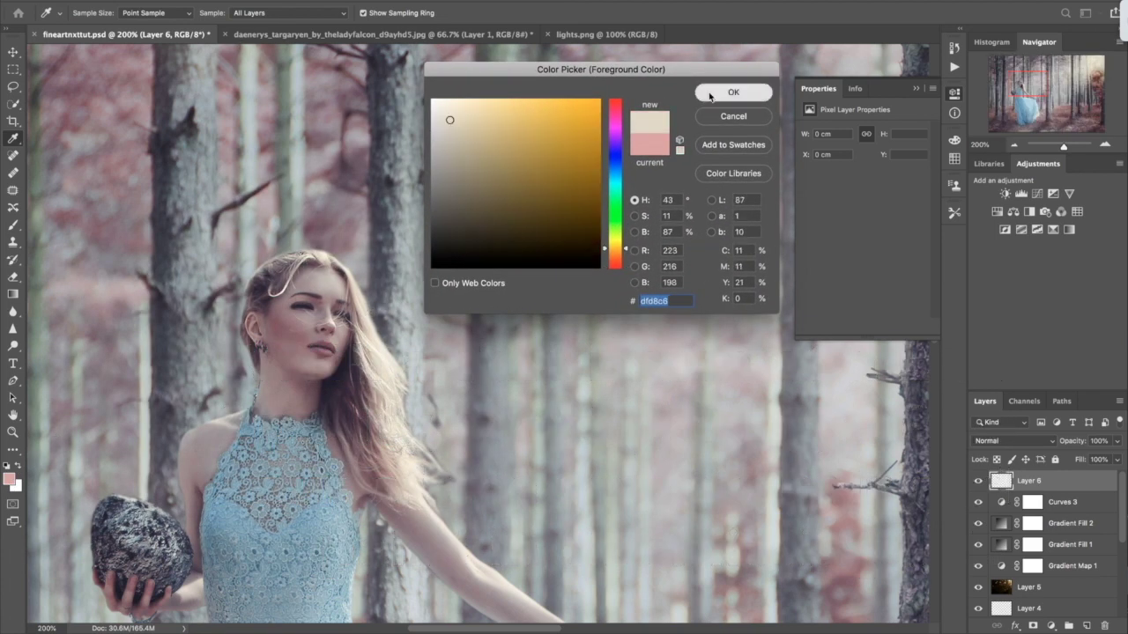
pyautogui.click(733, 91)
# - Paint fine hair strands with a small brush and duplicate the layer
pyautogui.press('[')
pyautogui.press('[')
pyautogui.press('[')
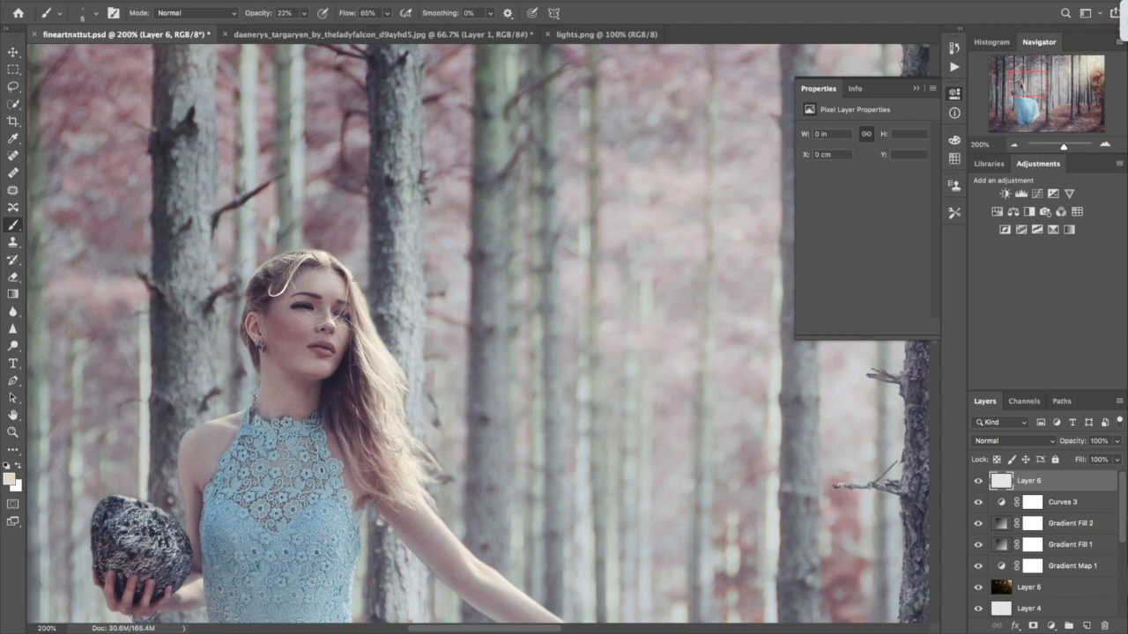
pyautogui.moveTo(348, 309); pyautogui.dragTo(361, 313)
pyautogui.moveTo(339, 282); pyautogui.dragTo(296, 264)
pyautogui.moveTo(375, 348); pyautogui.dragTo(390, 356)
pyautogui.hotkey('ctrl', 'j')
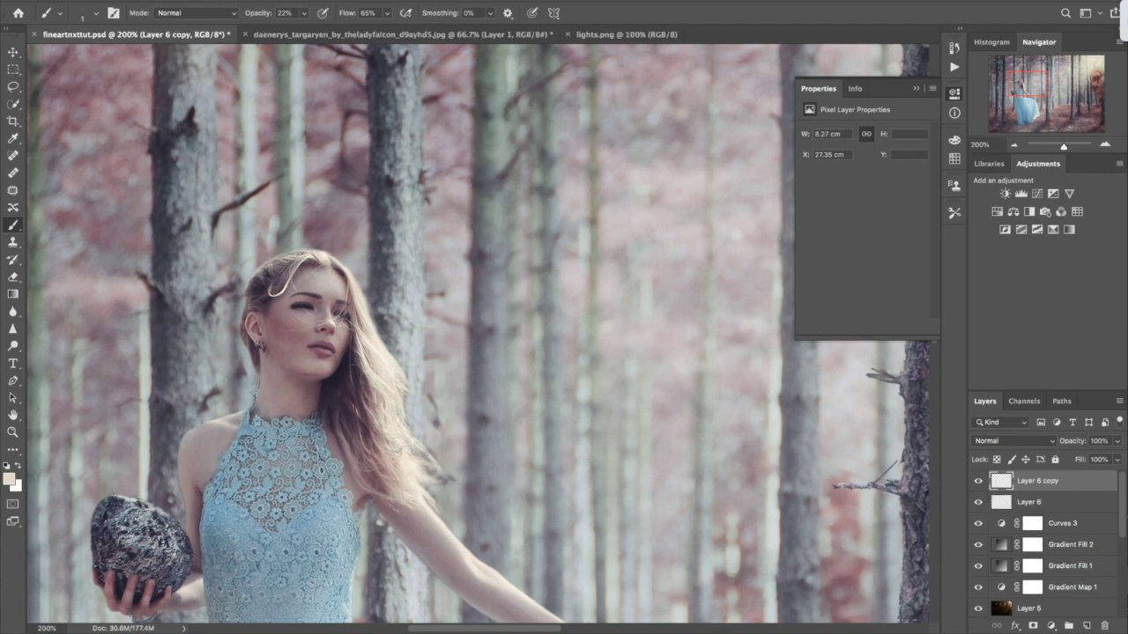
# - Sample a darker dusty mauve hair colour as the foreground colour
pyautogui.click(9, 479)
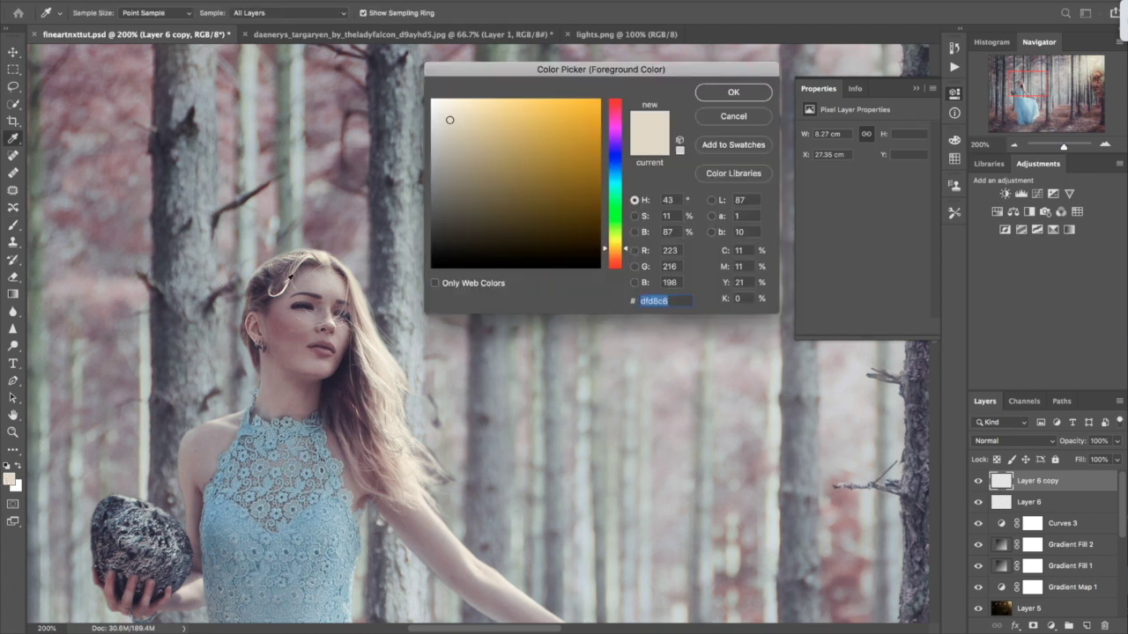
pyautogui.click(283, 269)
pyautogui.click(322, 254)
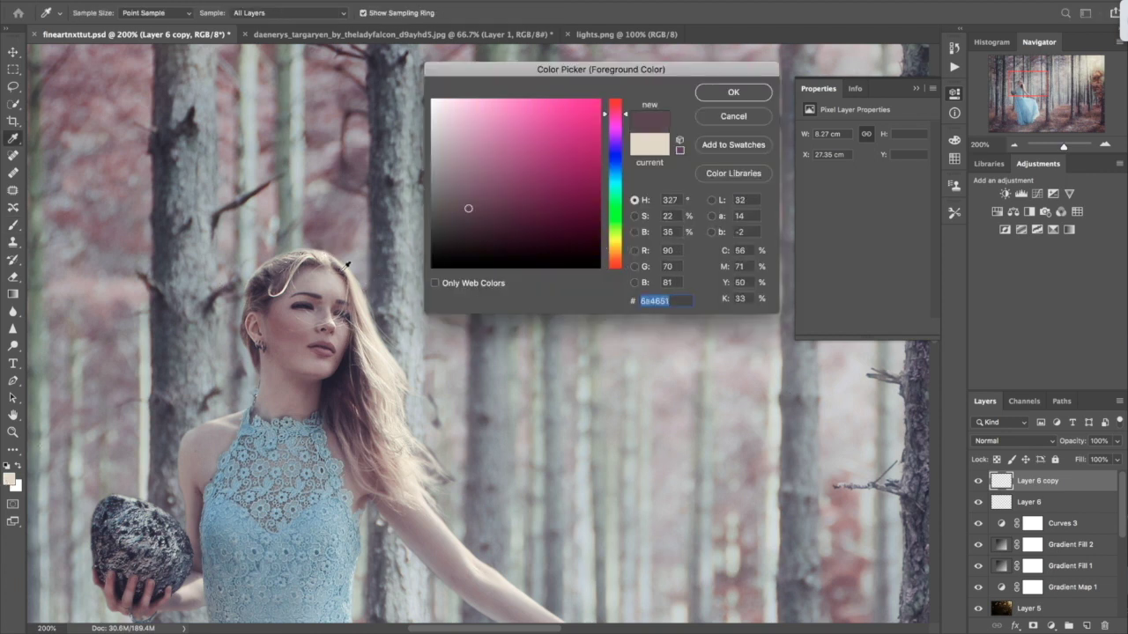
pyautogui.click(374, 425)
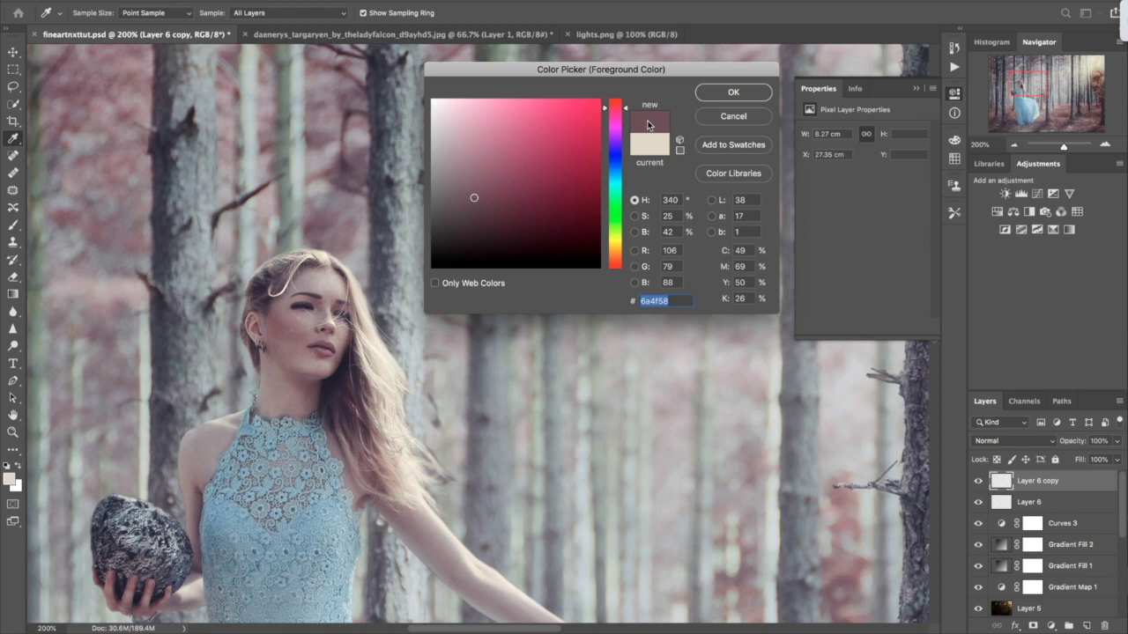
pyautogui.click(733, 92)
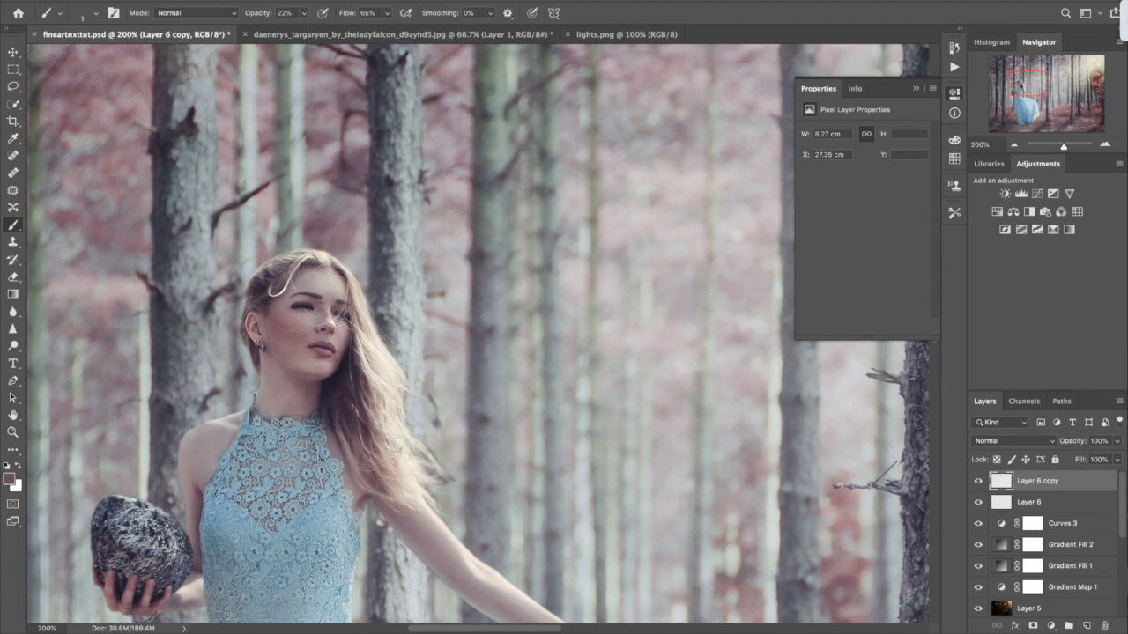
pyautogui.scroll(-2, 546, 313)
pyautogui.scroll(-1, 544, 303)
pyautogui.scroll(-1, 545, 304)
pyautogui.click(915, 90)
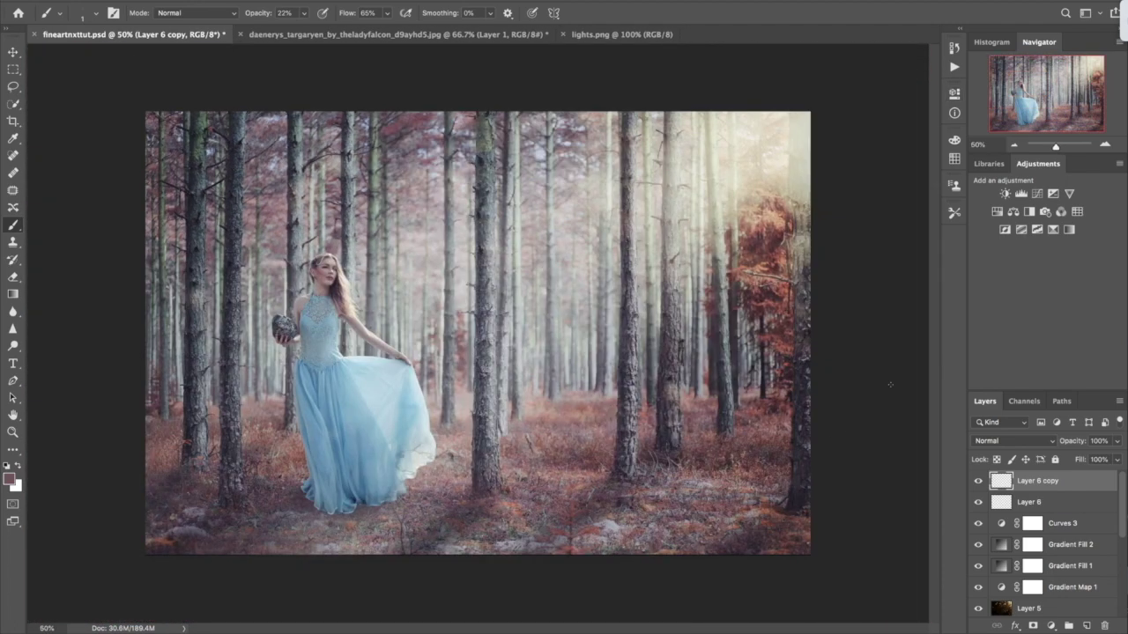
# - Add a Levels layer with the output white level dropped to 0
pyautogui.click(1050, 626)
pyautogui.click(1068, 454)
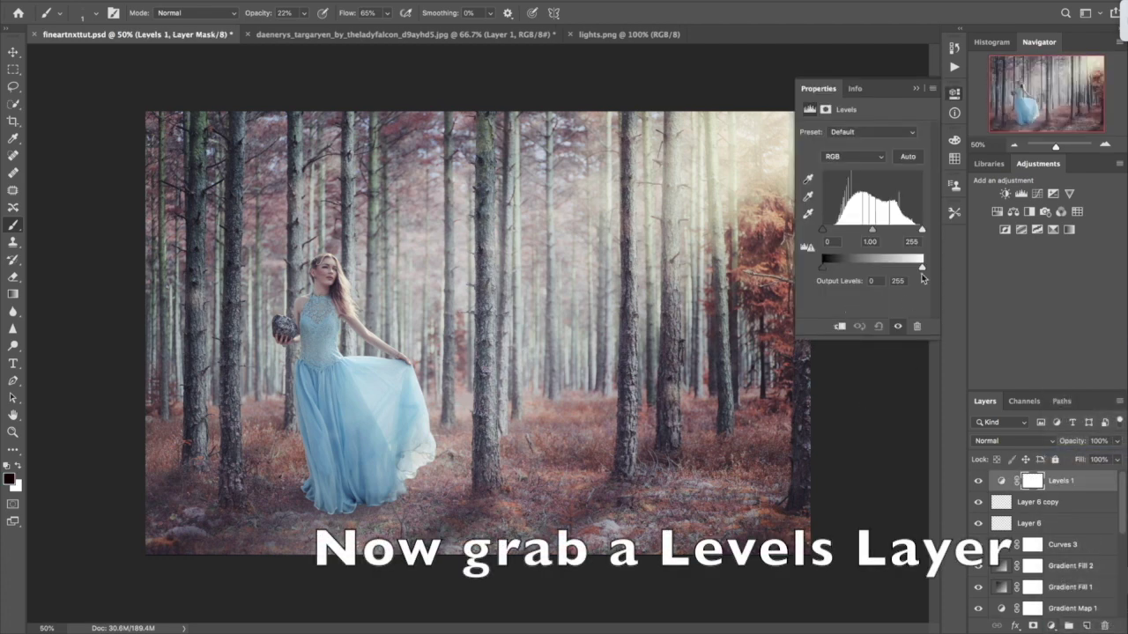
pyautogui.moveTo(911, 268); pyautogui.dragTo(815, 268)
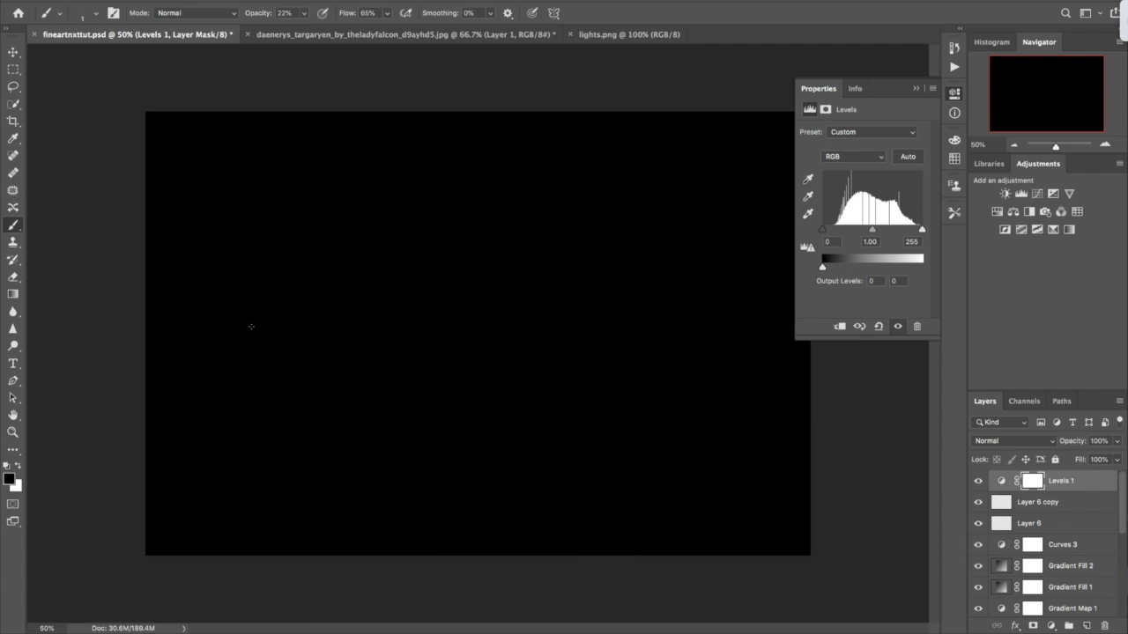
# - Paint the Levels mask with a large 23% brush to restore light top-right and centre
pyautogui.moveTo(258, 17); pyautogui.dragTo(261, 18)
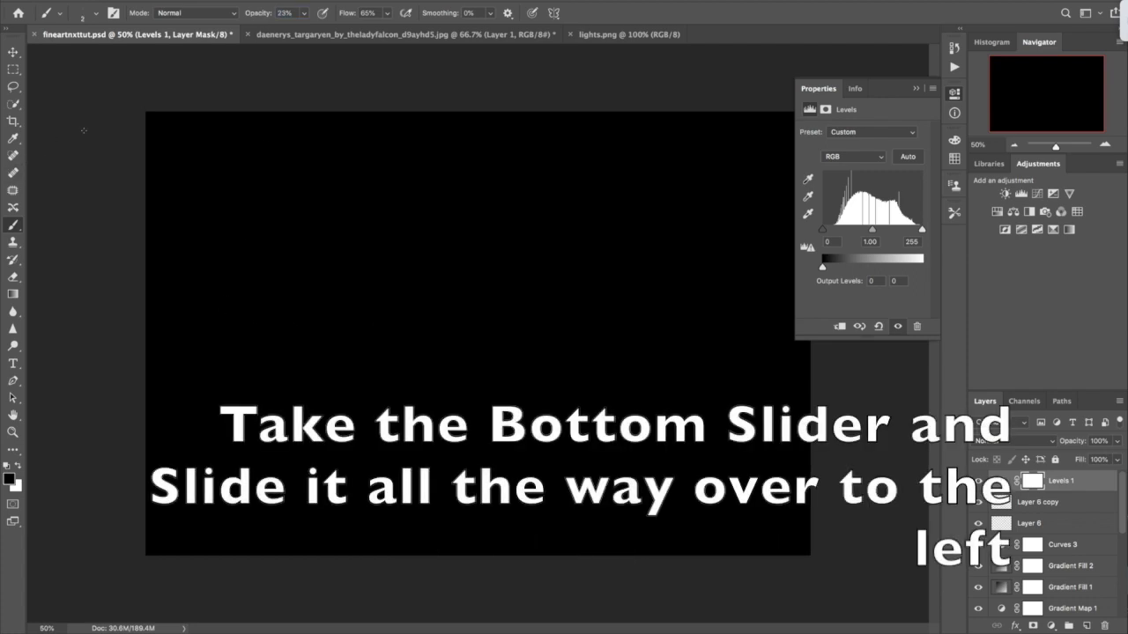
pyautogui.press(']')
pyautogui.press(']')
pyautogui.press(']')
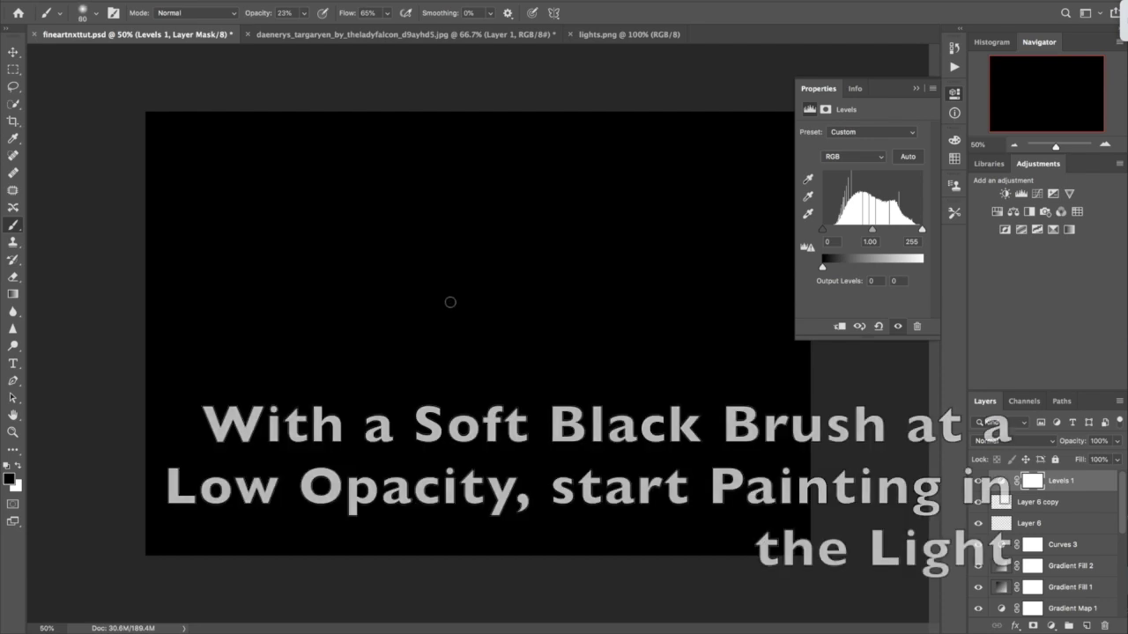
pyautogui.click(916, 88)
pyautogui.press(']')
pyautogui.press(']')
pyautogui.press(']')
pyautogui.press(']')
pyautogui.moveTo(797, 132)
pyautogui.mouseDown()
pyautogui.moveTo(767, 139)
pyautogui.moveTo(810, 121)
pyautogui.moveTo(350, 392)
pyautogui.moveTo(307, 251)
pyautogui.moveTo(393, 282)
pyautogui.moveTo(377, 221)
pyautogui.moveTo(394, 208)
pyautogui.moveTo(466, 352)
pyautogui.moveTo(359, 489)
pyautogui.moveTo(277, 188)
pyautogui.moveTo(886, 340)
pyautogui.moveTo(212, 212)
pyautogui.mouseUp()
pyautogui.moveTo(301, 296)
pyautogui.mouseDown()
pyautogui.moveTo(494, 387)
pyautogui.moveTo(749, 80)
pyautogui.moveTo(587, 411)
pyautogui.moveTo(138, 390)
pyautogui.moveTo(114, 151)
pyautogui.moveTo(634, 372)
pyautogui.mouseUp()
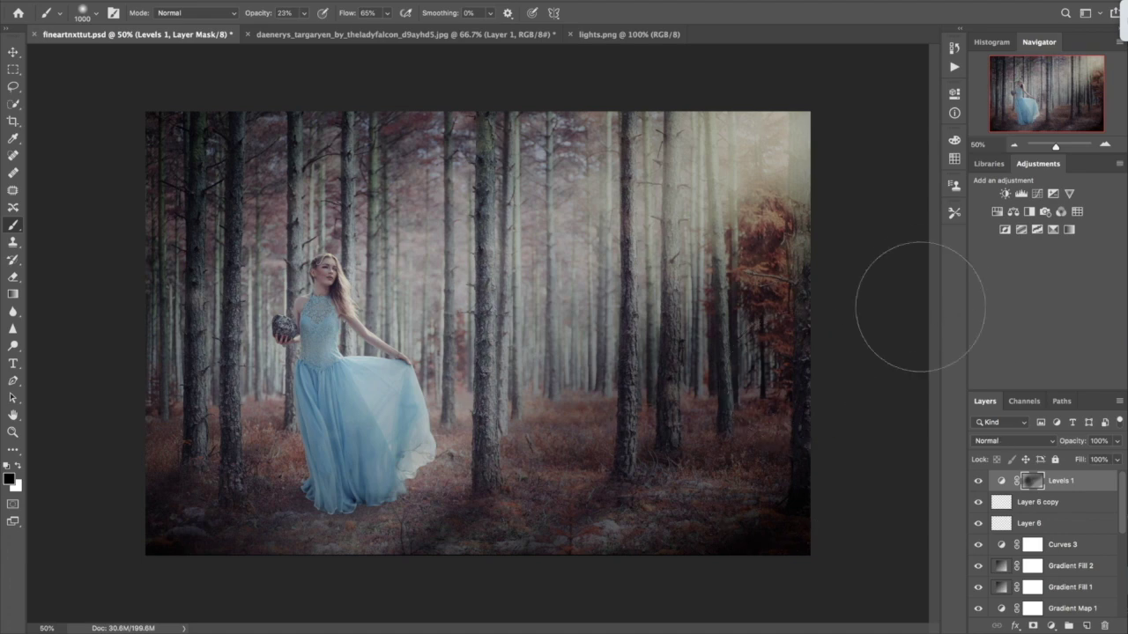
# - Add a Gradient Map layer using the Black, White preset
pyautogui.click(1050, 625)
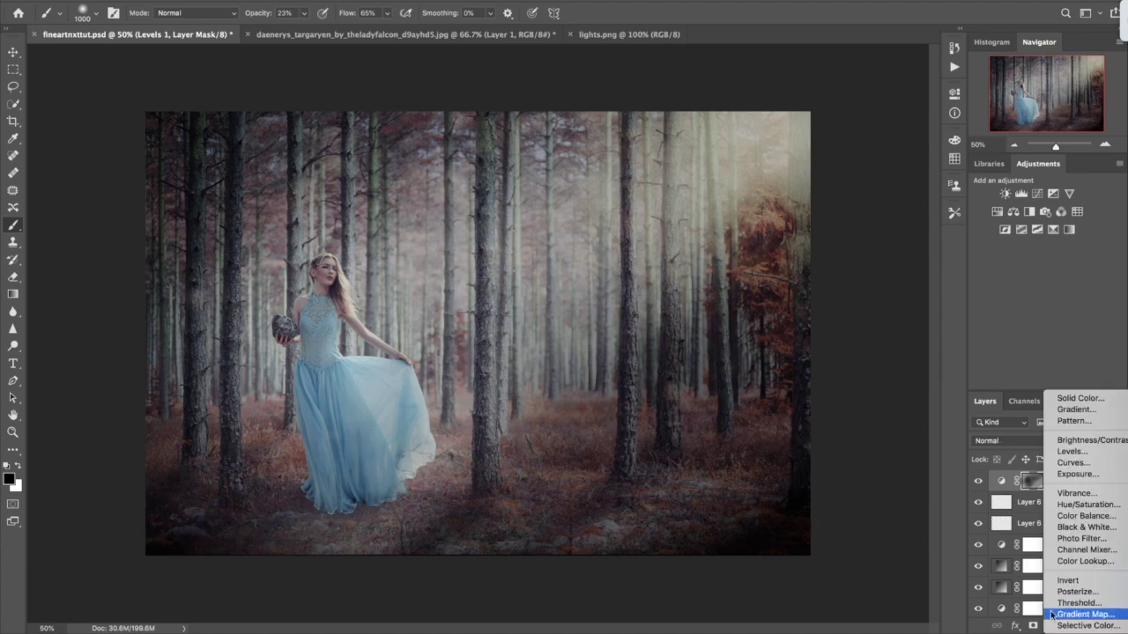
pyautogui.click(1051, 614)
pyautogui.click(850, 146)
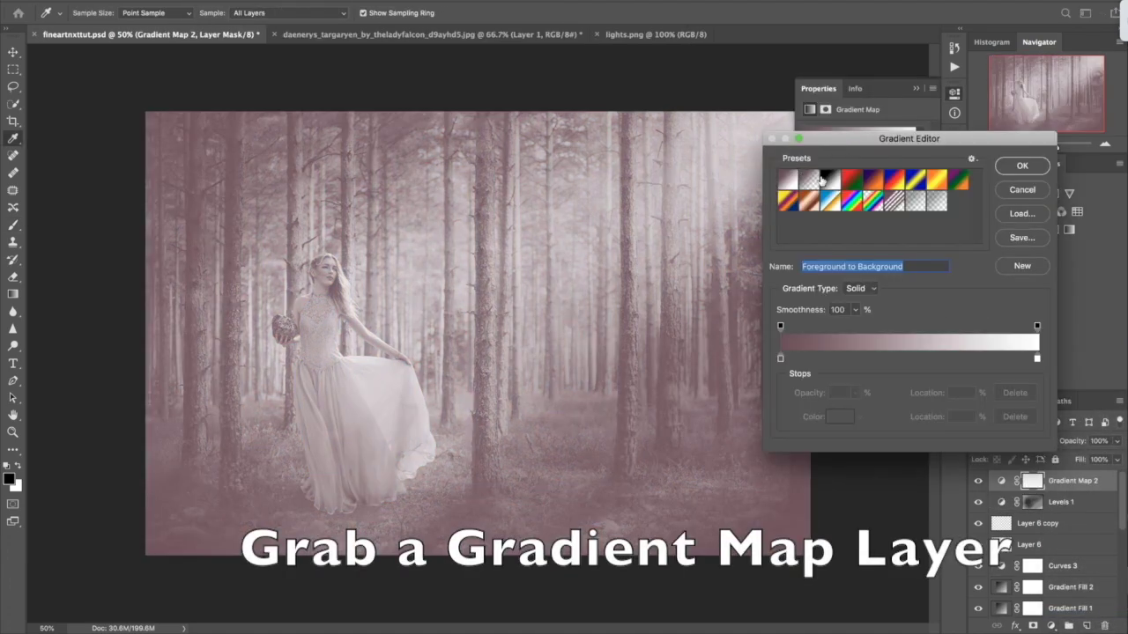
pyautogui.click(826, 182)
pyautogui.click(1015, 170)
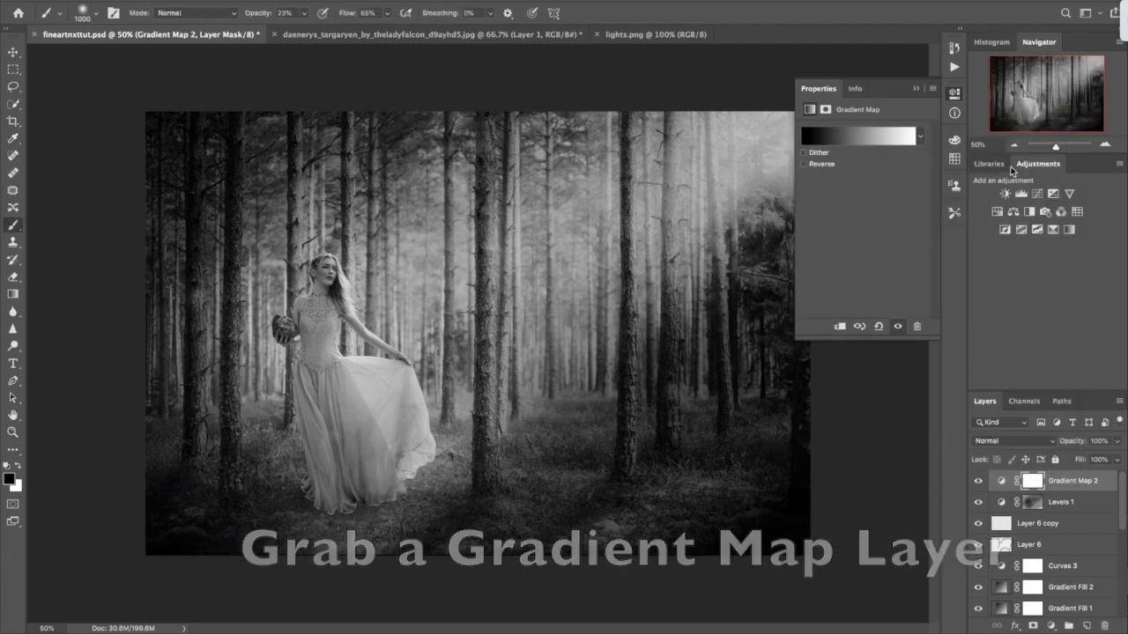
# - Blend the gradient map in Lighten mode at 60% opacity
pyautogui.click(1011, 441)
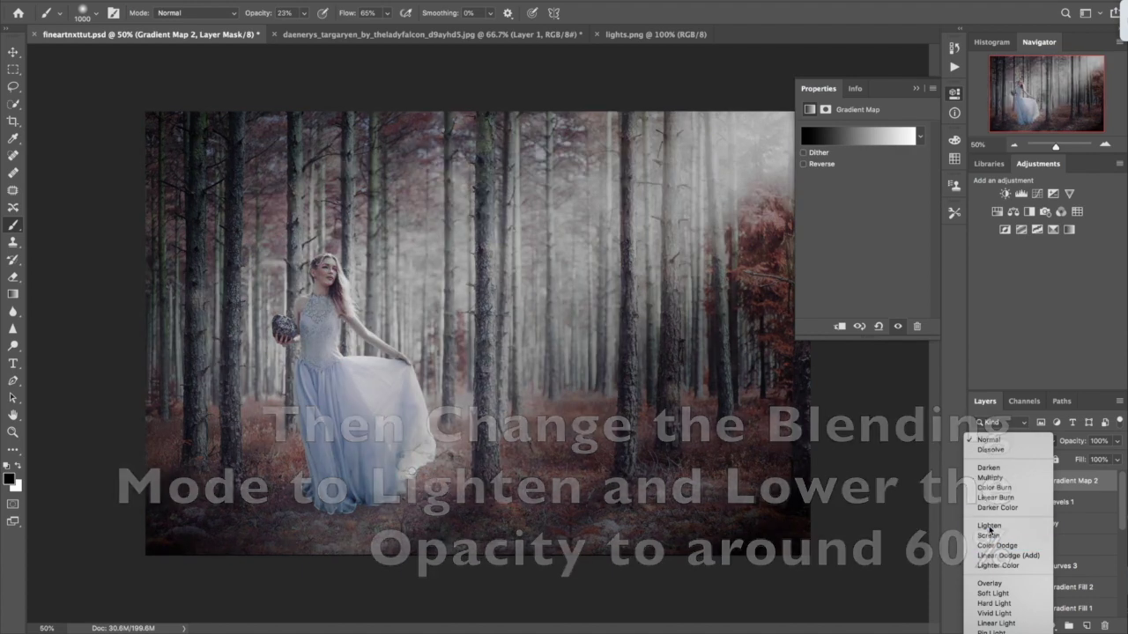
pyautogui.click(989, 526)
pyautogui.moveTo(1078, 445); pyautogui.dragTo(1064, 447)
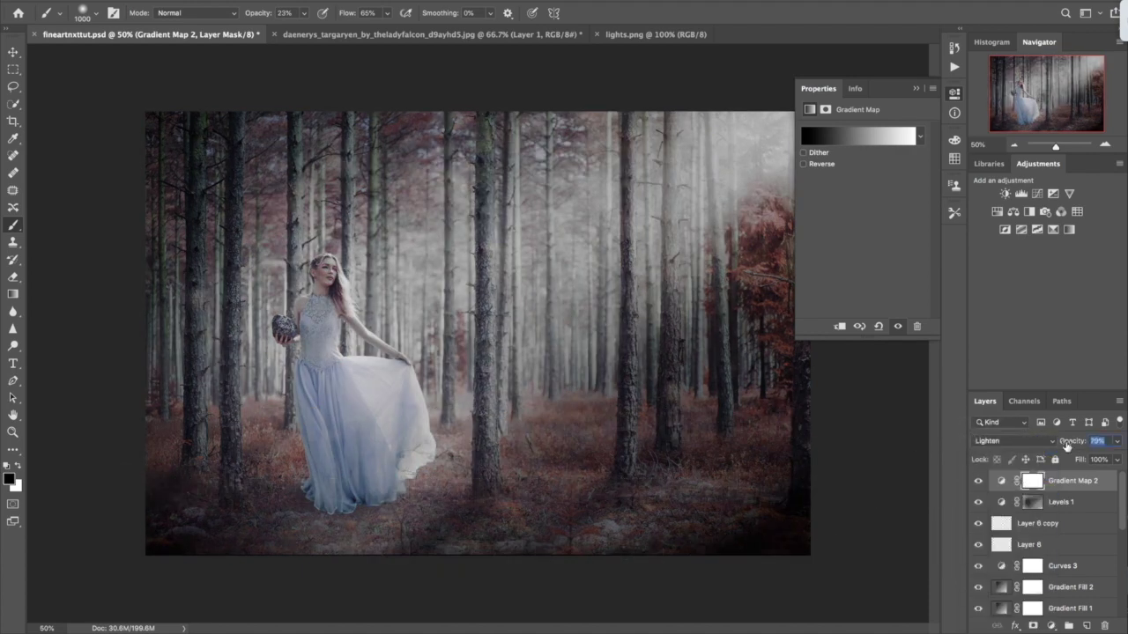
pyautogui.moveTo(1062, 445); pyautogui.dragTo(1059, 447)
pyautogui.moveTo(1052, 446); pyautogui.dragTo(1053, 443)
pyautogui.click(1050, 626)
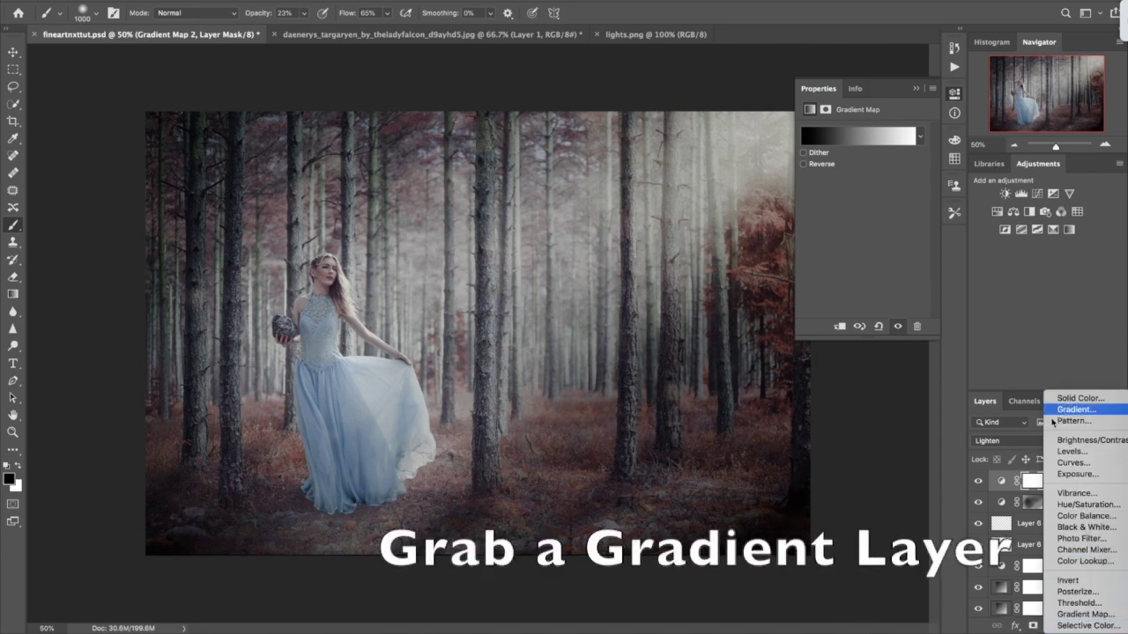
# - Add a gradient fill and set its left colour stop to hex 887171
pyautogui.click(1054, 415)
pyautogui.click(828, 91)
pyautogui.click(780, 359)
pyautogui.click(839, 417)
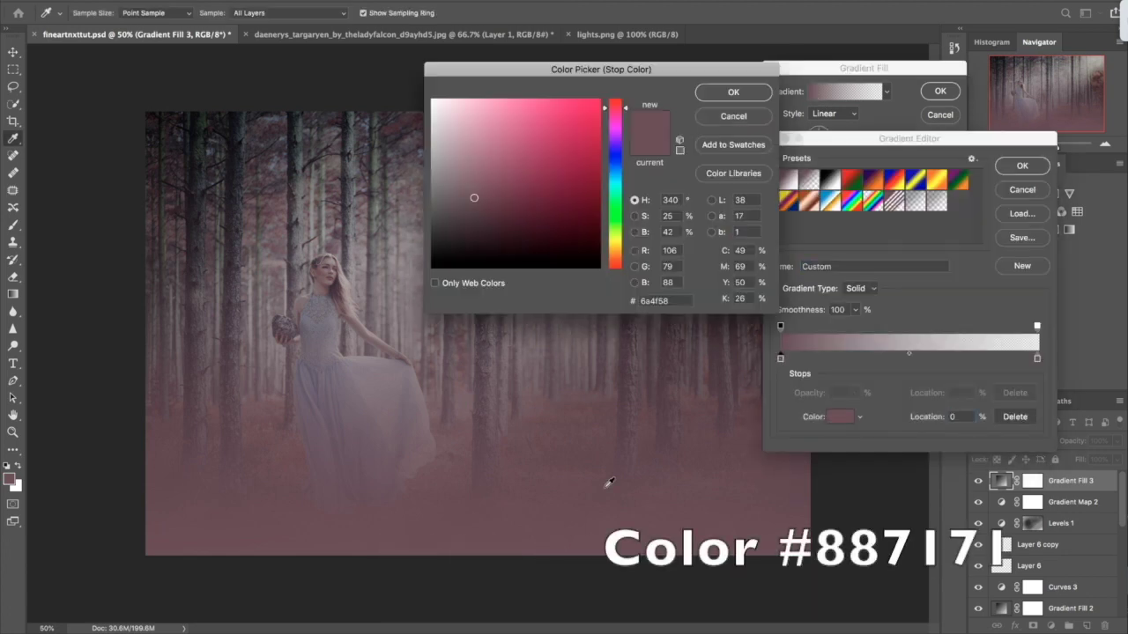
pyautogui.click(654, 300)
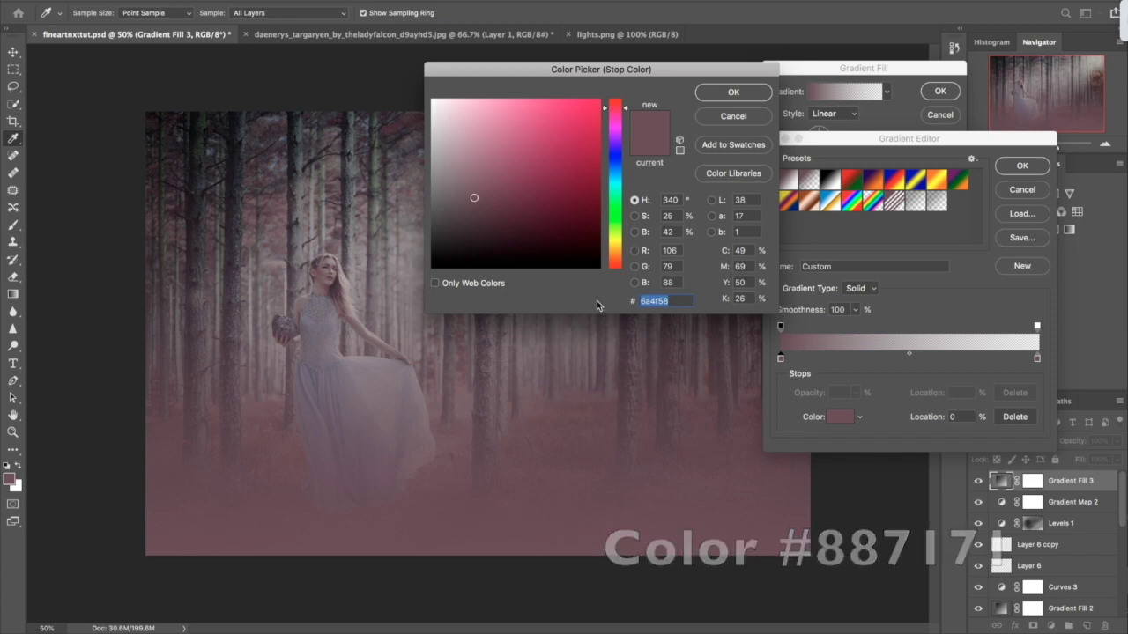
pyautogui.write('887')
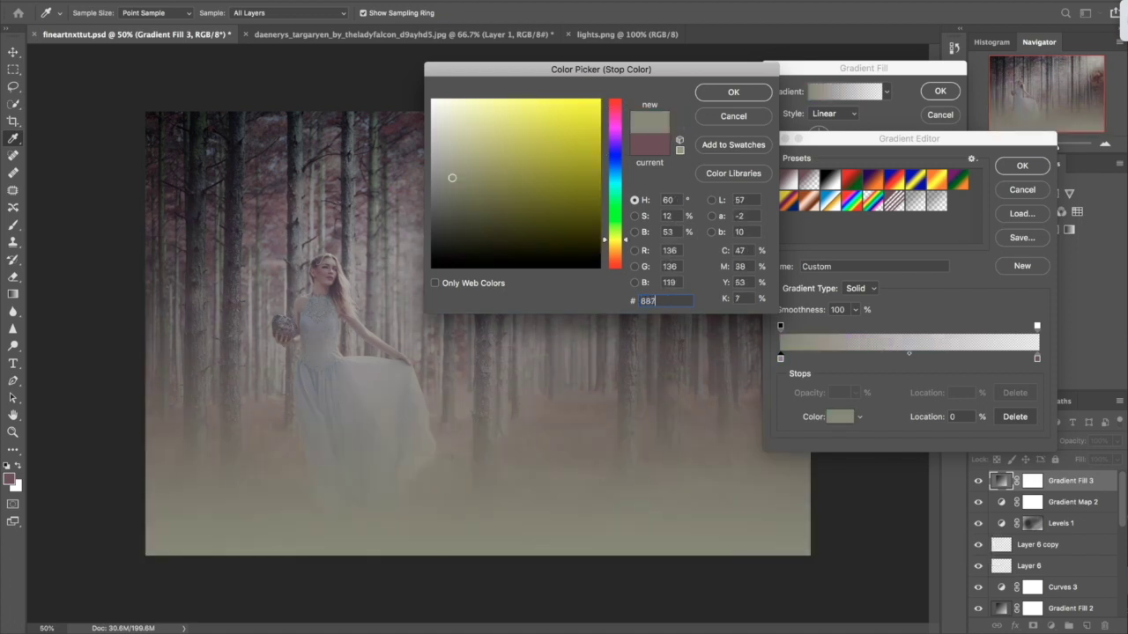
pyautogui.write('17')
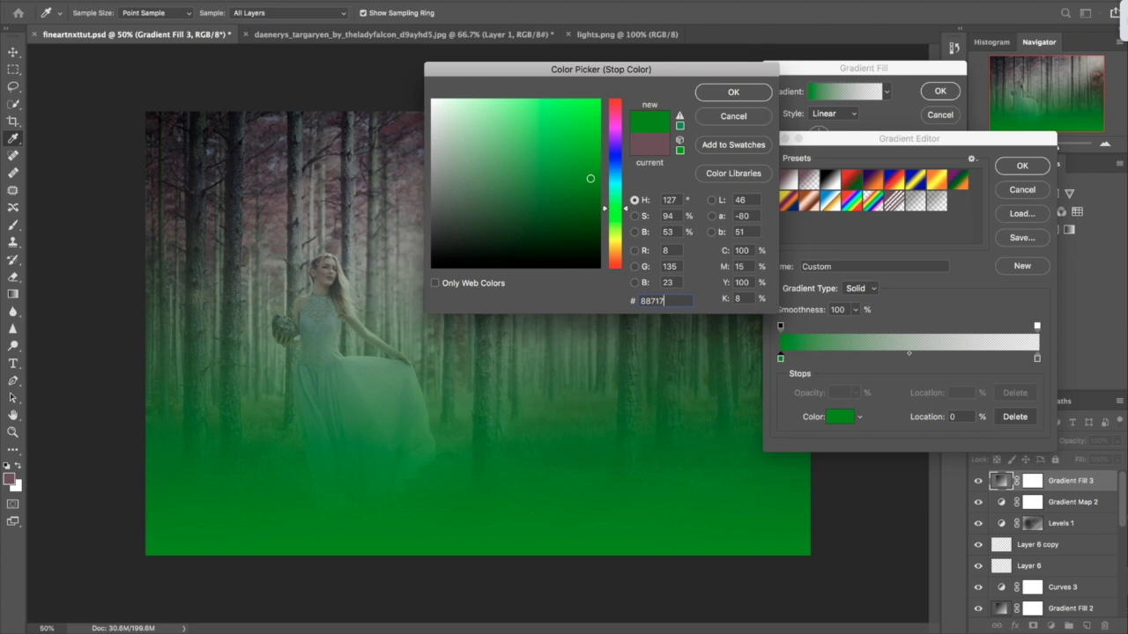
pyautogui.write('1')
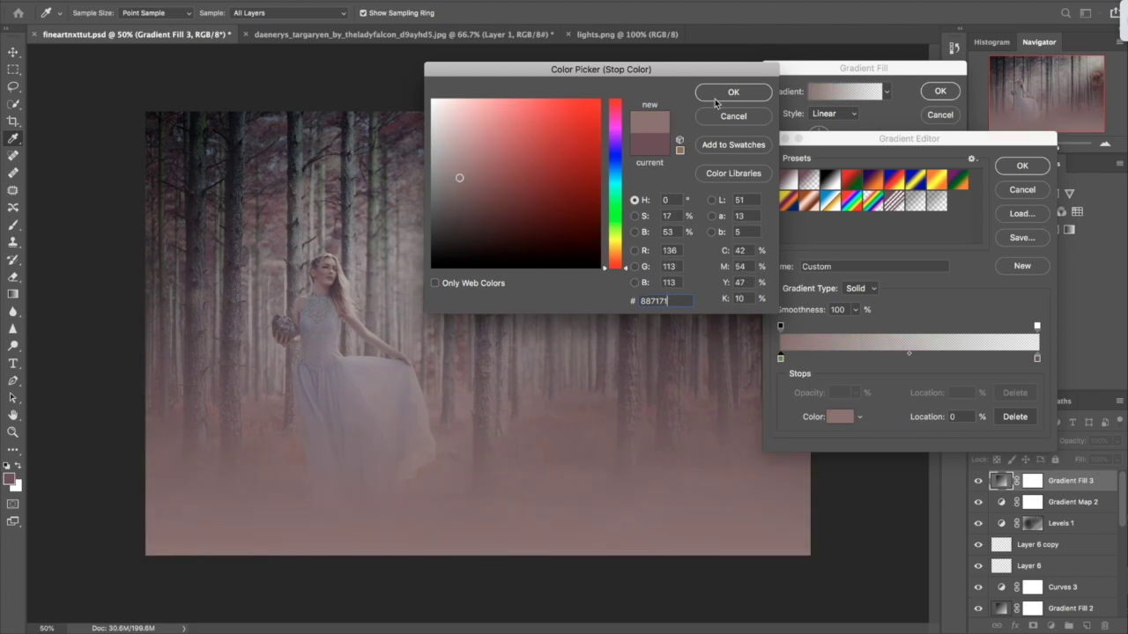
pyautogui.click(719, 92)
# - Set the right stop to 887171 as well and apply the pinkish-grey fog gradient
pyautogui.click(1037, 360)
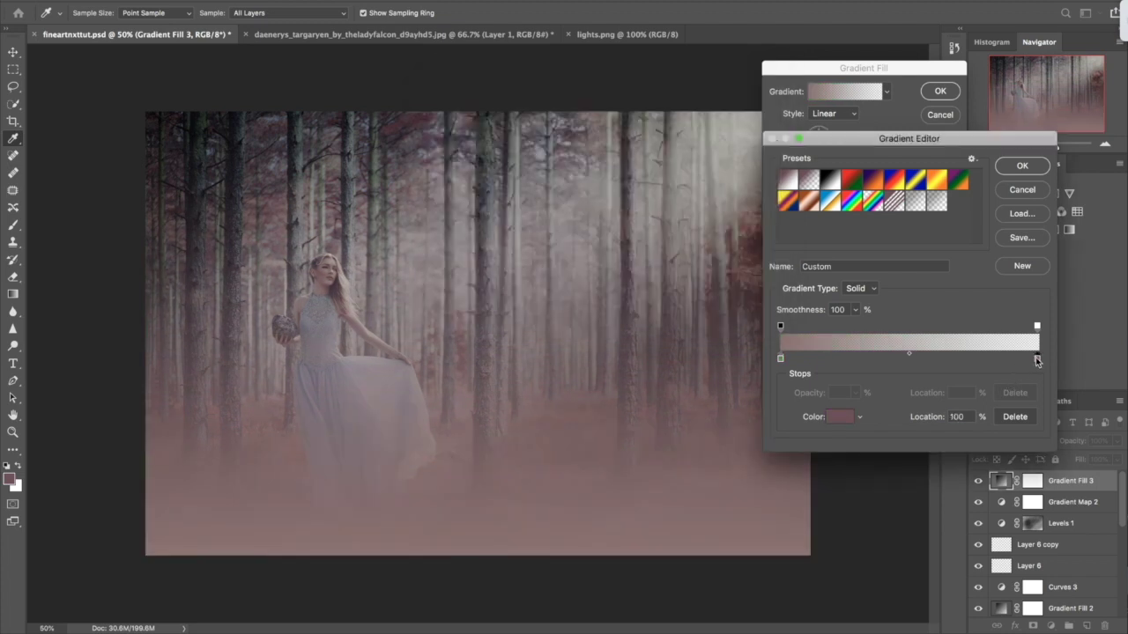
pyautogui.click(832, 416)
pyautogui.doubleClick(656, 300)
pyautogui.write('887171')
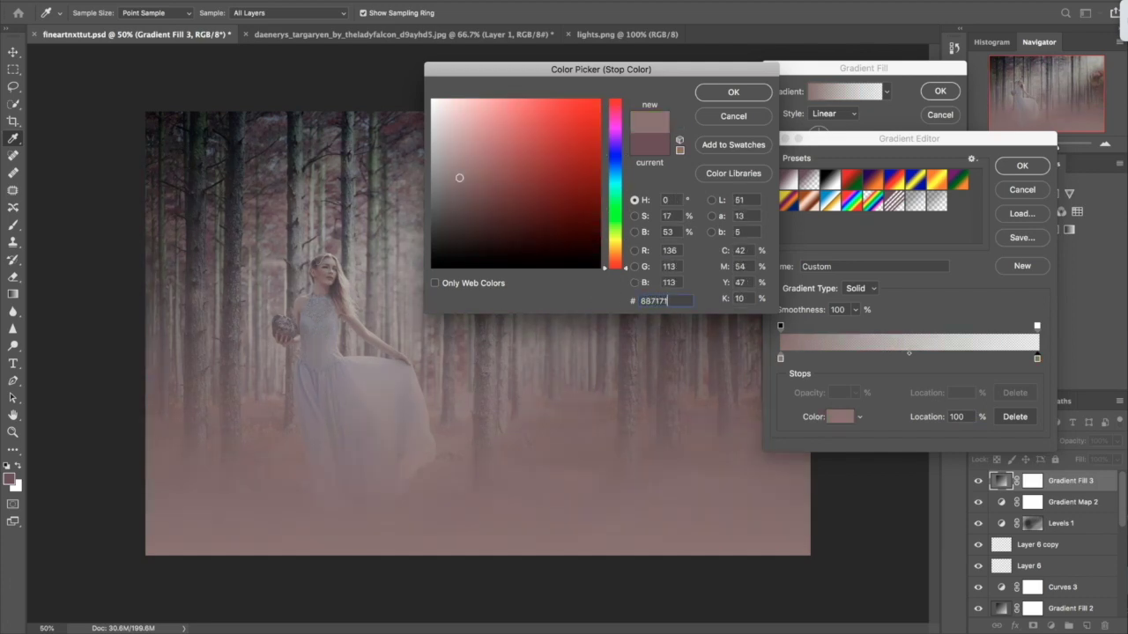
pyautogui.click(733, 91)
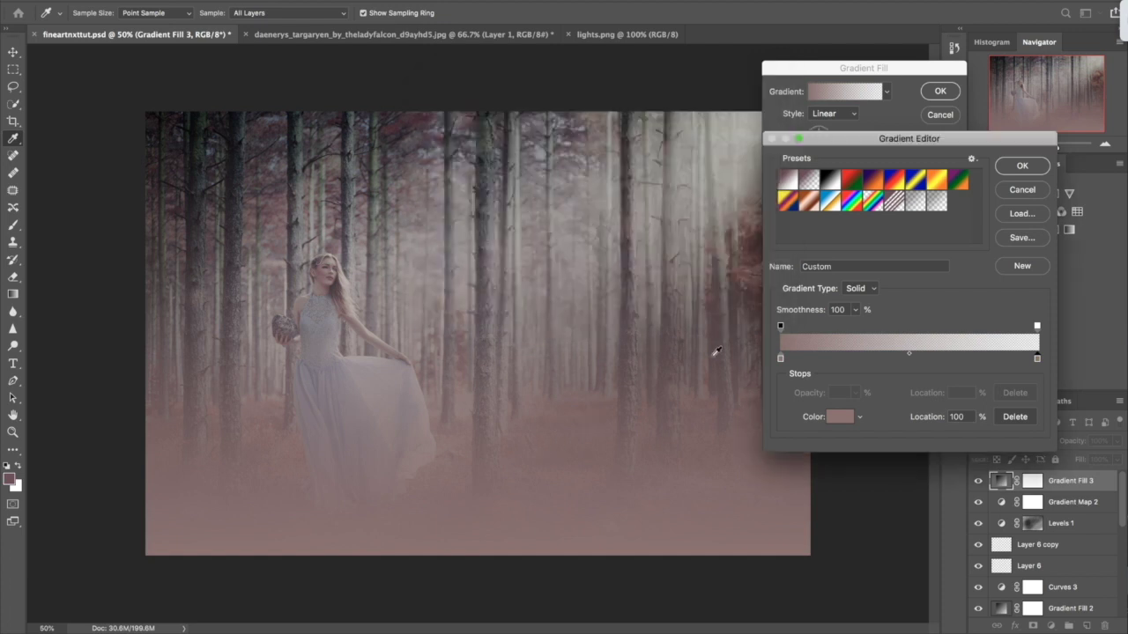
pyautogui.click(1023, 166)
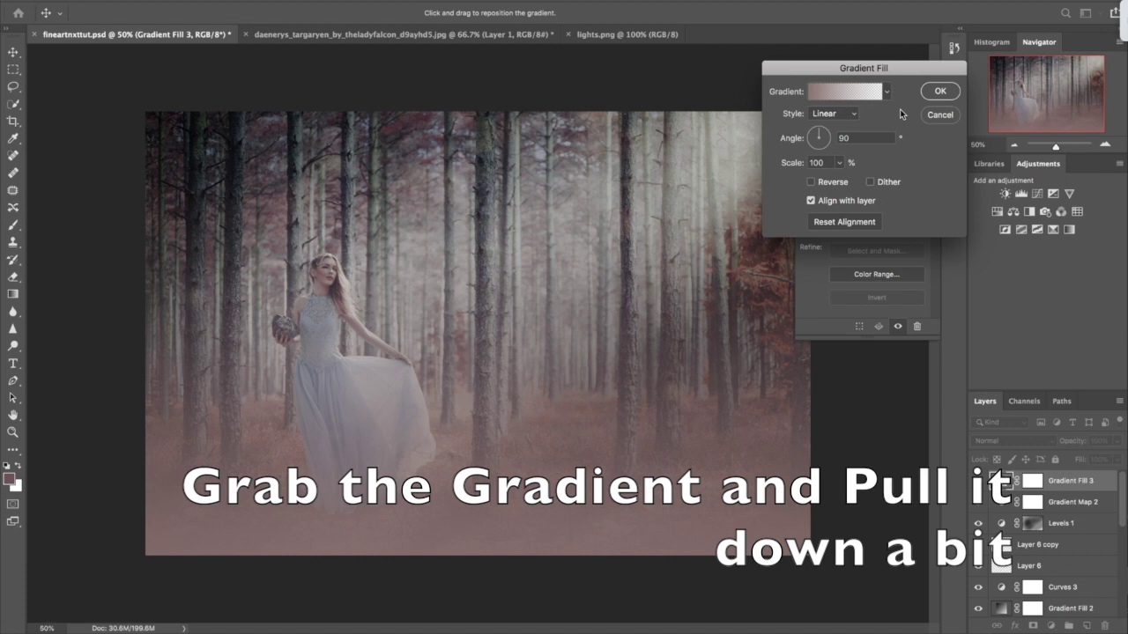
pyautogui.click(939, 91)
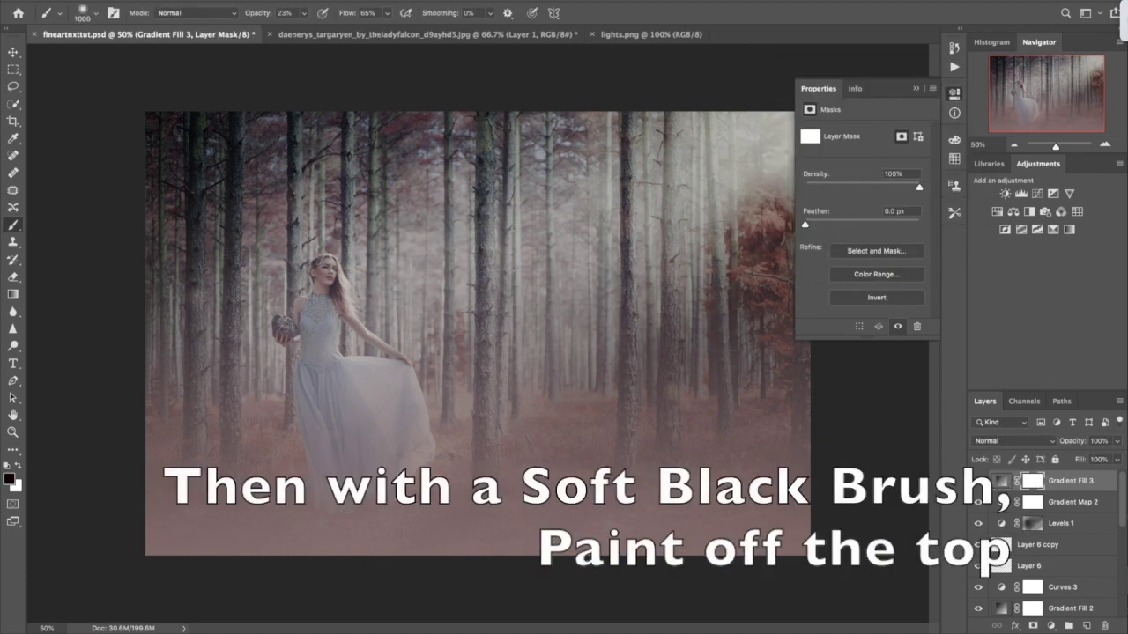
# - Paint the fog out of the upper image on its mask and drop the layer opacity to 64%
pyautogui.moveTo(264, 176); pyautogui.dragTo(617, 159)
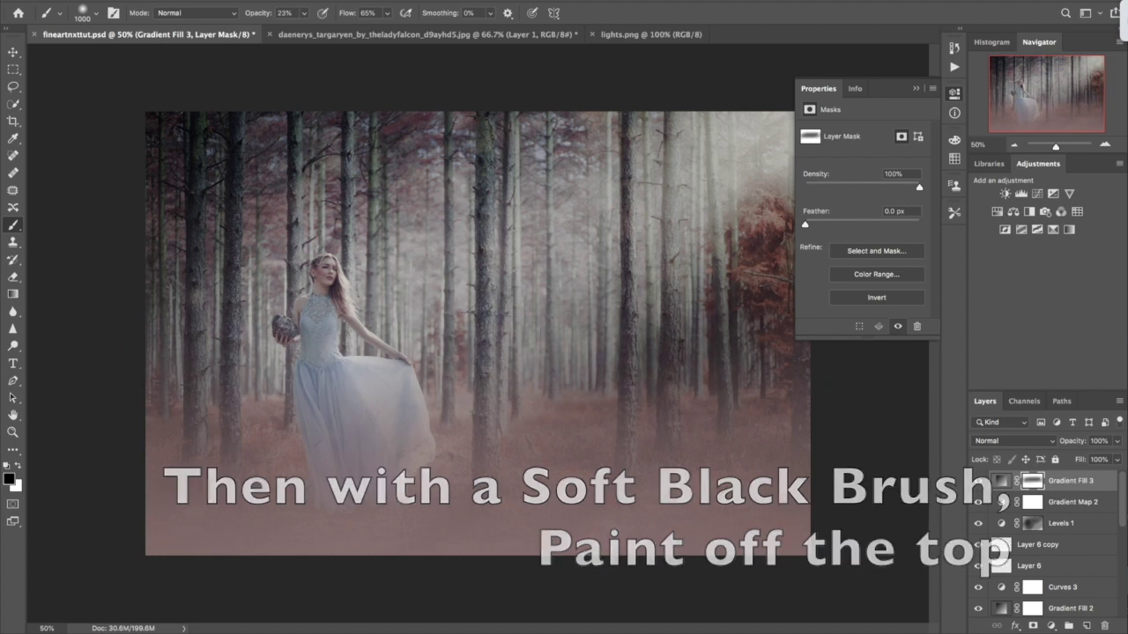
pyautogui.moveTo(589, 350); pyautogui.dragTo(624, 322)
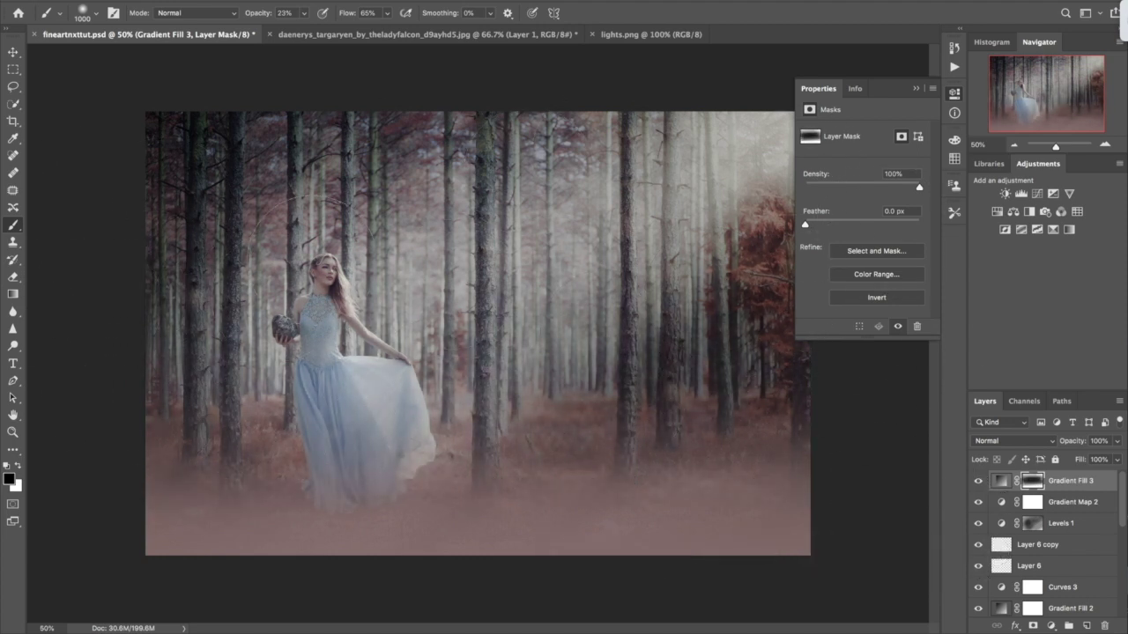
pyautogui.moveTo(153, 135); pyautogui.dragTo(370, 153)
pyautogui.moveTo(1072, 446); pyautogui.dragTo(1064, 447)
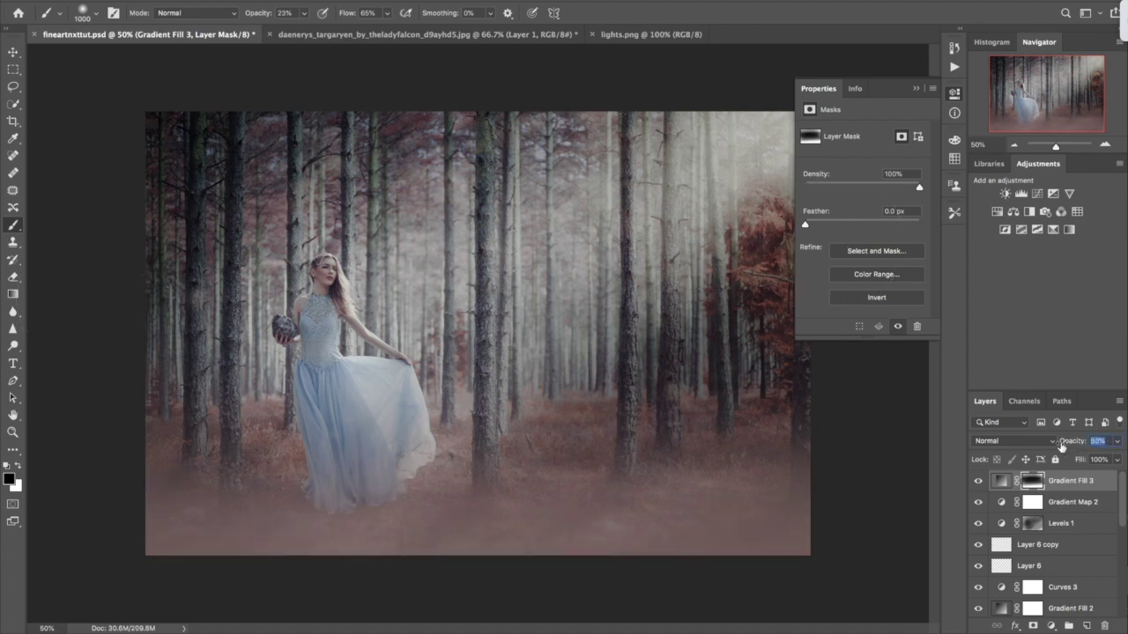
pyautogui.moveTo(1060, 446); pyautogui.dragTo(1046, 447)
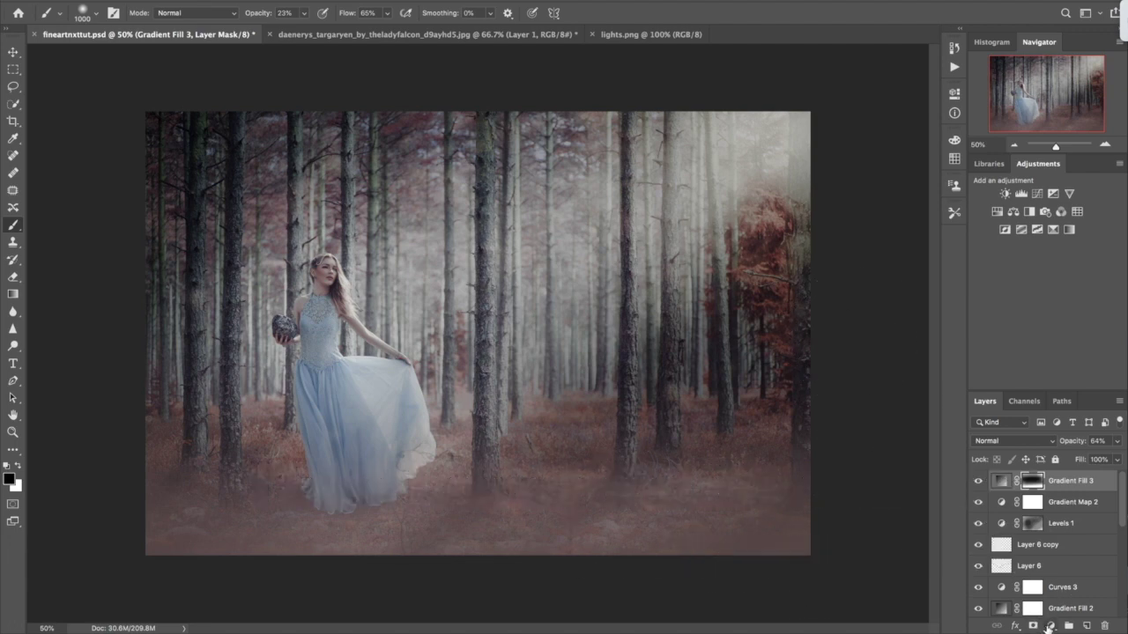
# - Add a gradient fill layer with both colour stops set to white
pyautogui.click(1051, 625)
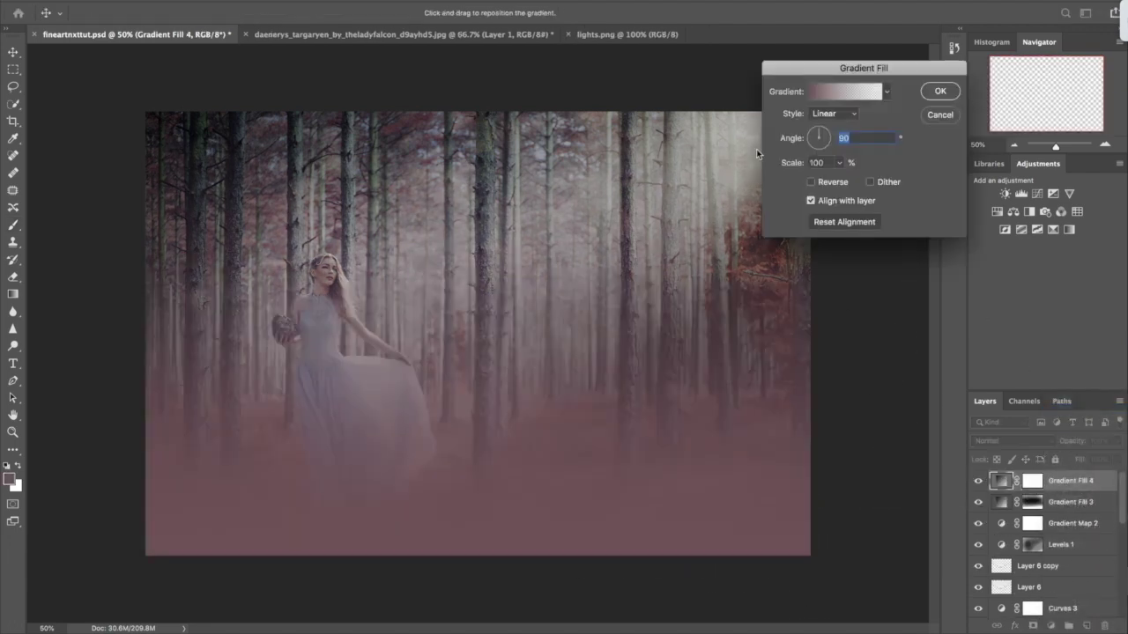
pyautogui.click(814, 99)
pyautogui.click(780, 358)
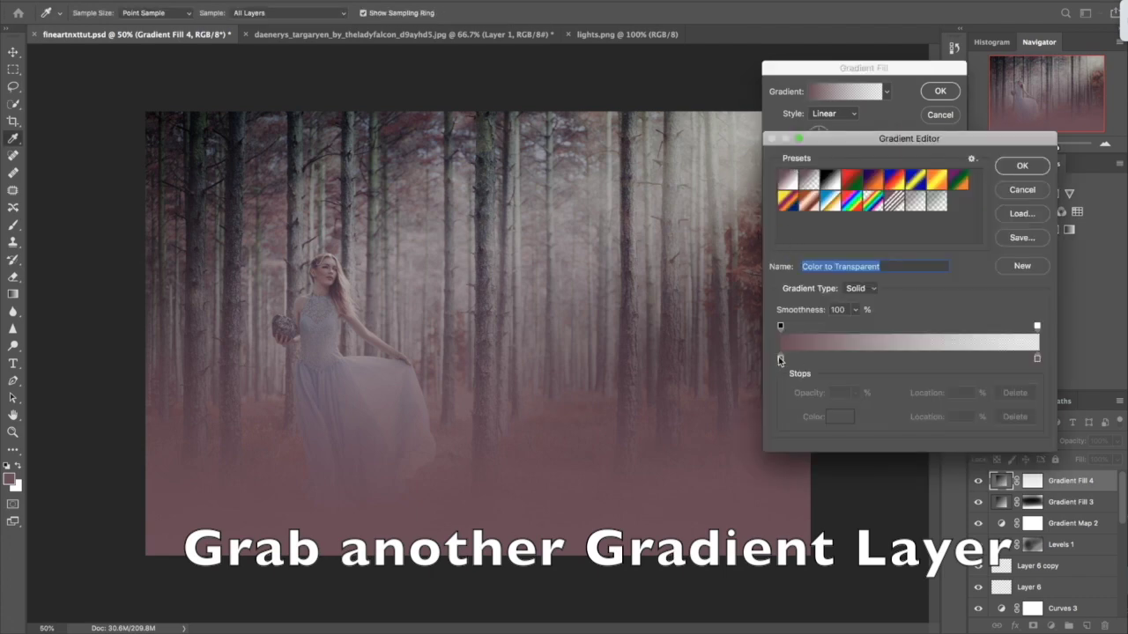
pyautogui.click(836, 419)
pyautogui.click(471, 122)
pyautogui.click(432, 100)
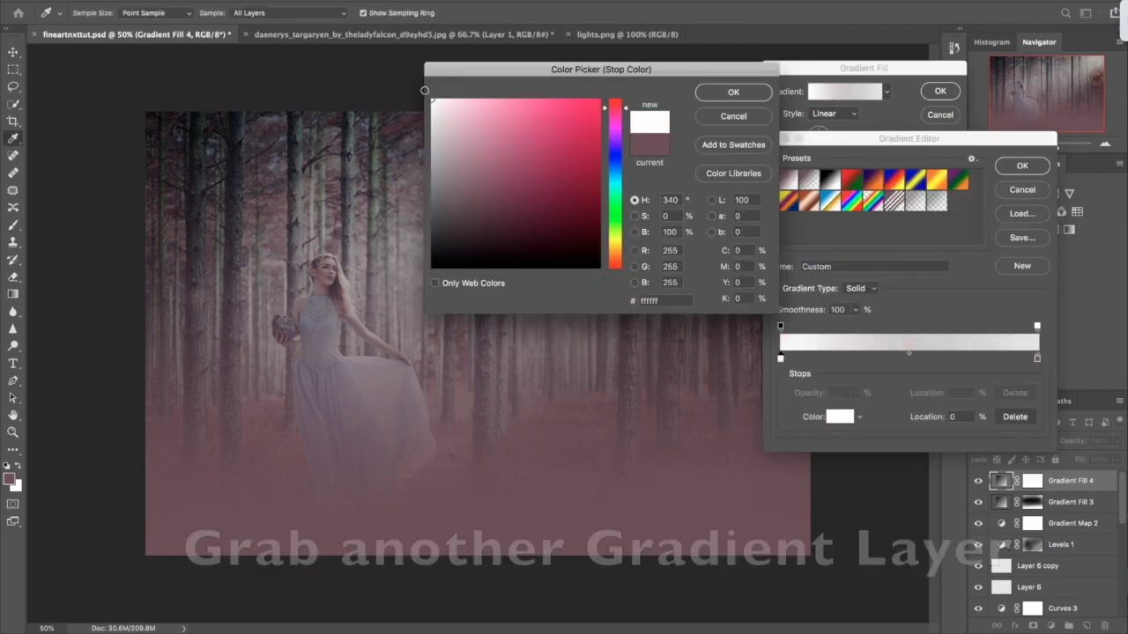
pyautogui.click(733, 91)
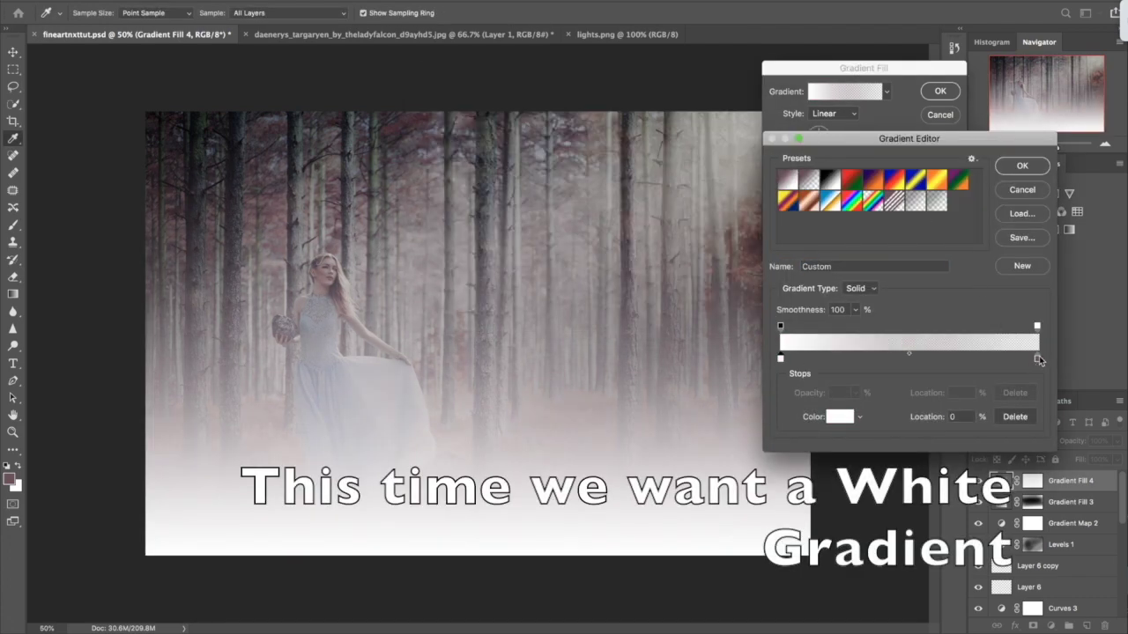
pyautogui.click(1037, 359)
pyautogui.click(838, 417)
pyautogui.moveTo(533, 167); pyautogui.dragTo(432, 99)
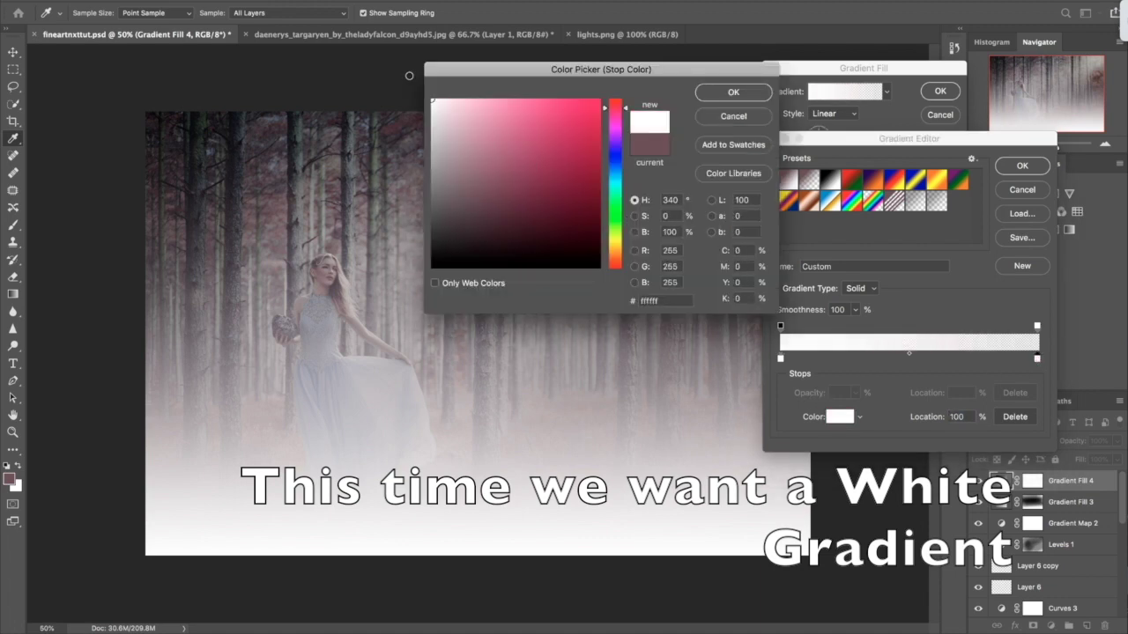
pyautogui.click(733, 91)
pyautogui.click(1022, 166)
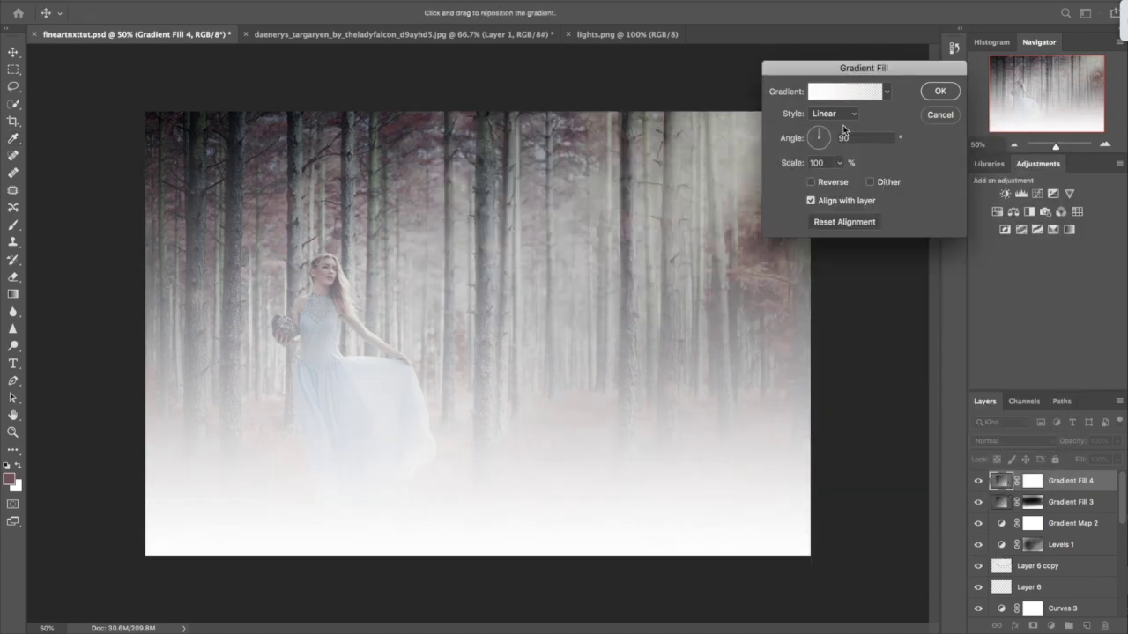
# - Make the white gradient radial and position the glow over the woman's head
pyautogui.click(832, 113)
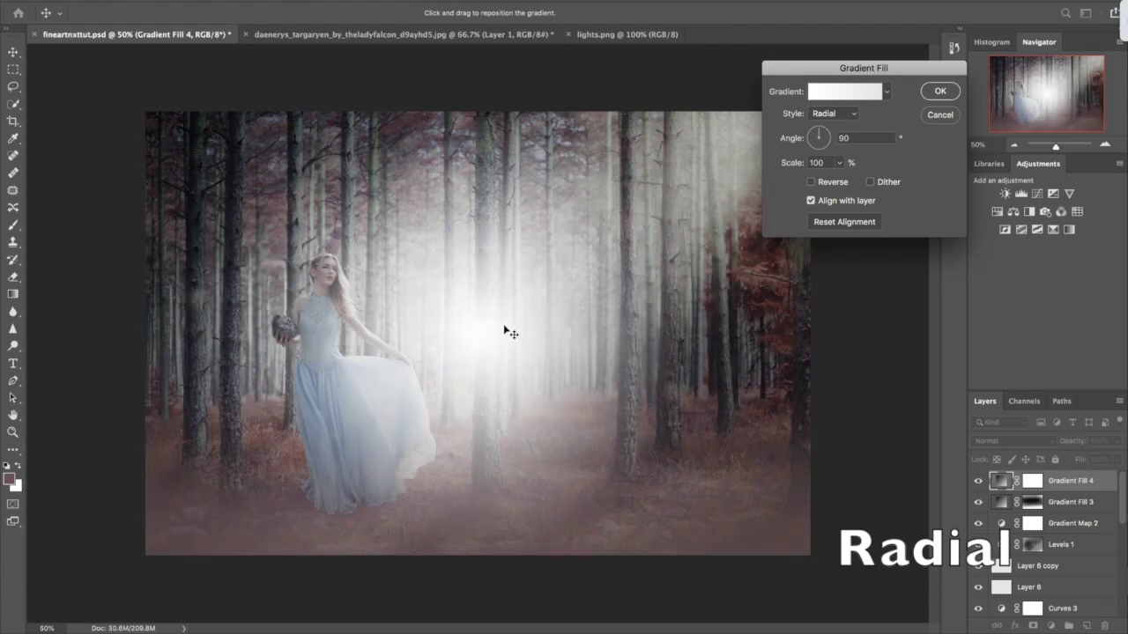
pyautogui.moveTo(503, 327); pyautogui.dragTo(357, 270)
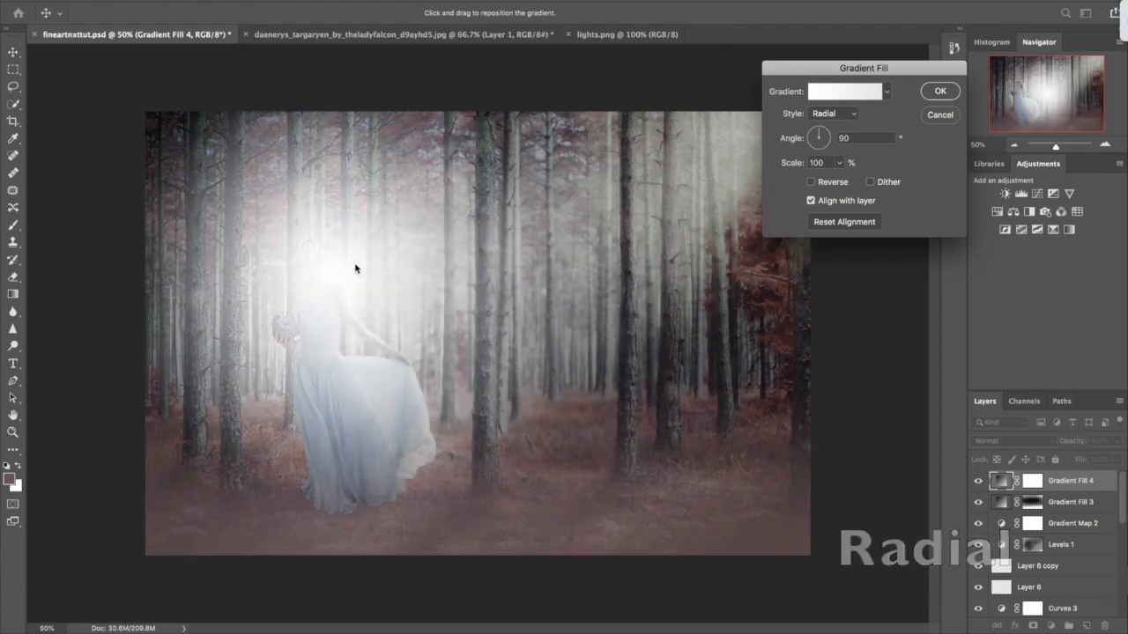
pyautogui.click(939, 93)
pyautogui.click(1018, 439)
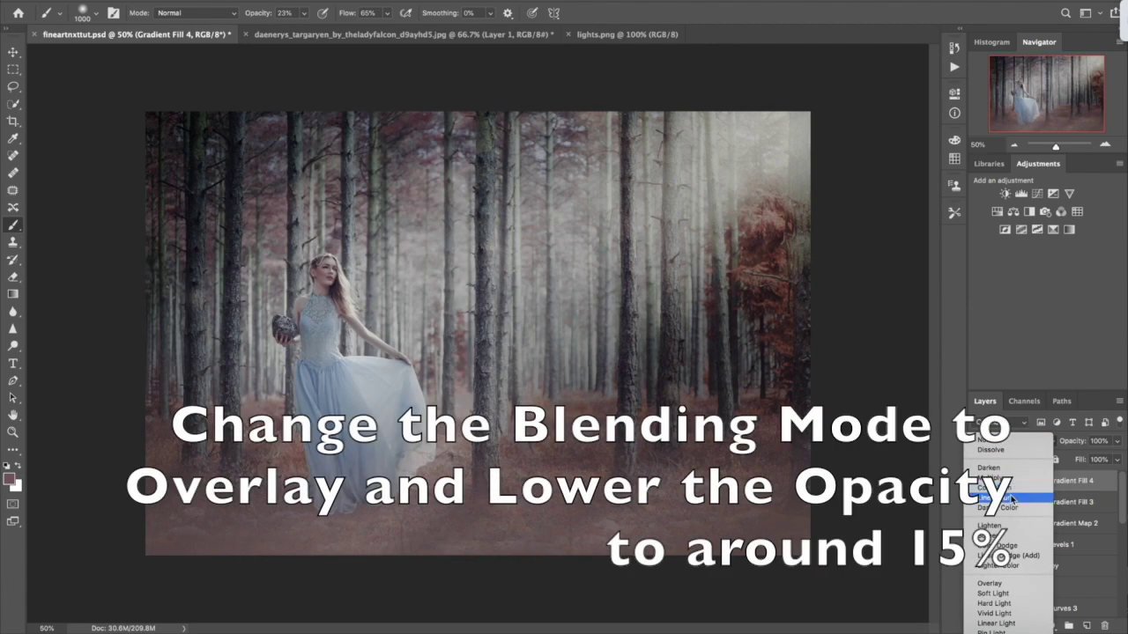
# - Blend the Gradient Fill 4 glow in Overlay at 15% opacity, toggling it to compare
pyautogui.click(990, 583)
pyautogui.moveTo(1075, 443); pyautogui.dragTo(1020, 445)
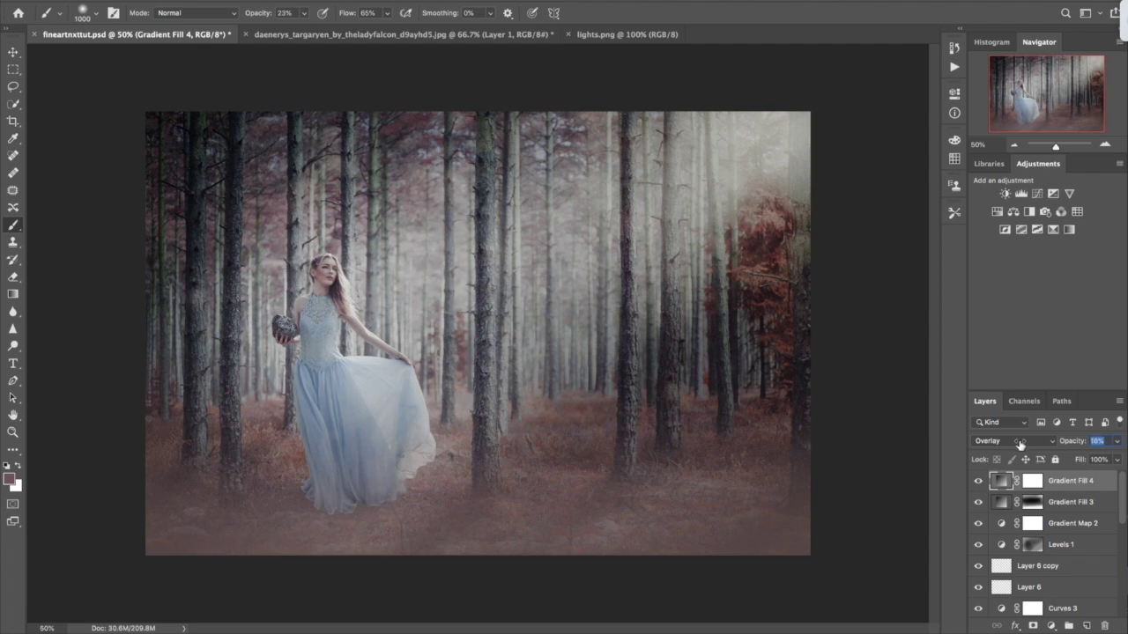
pyautogui.moveTo(1019, 443); pyautogui.dragTo(1018, 443)
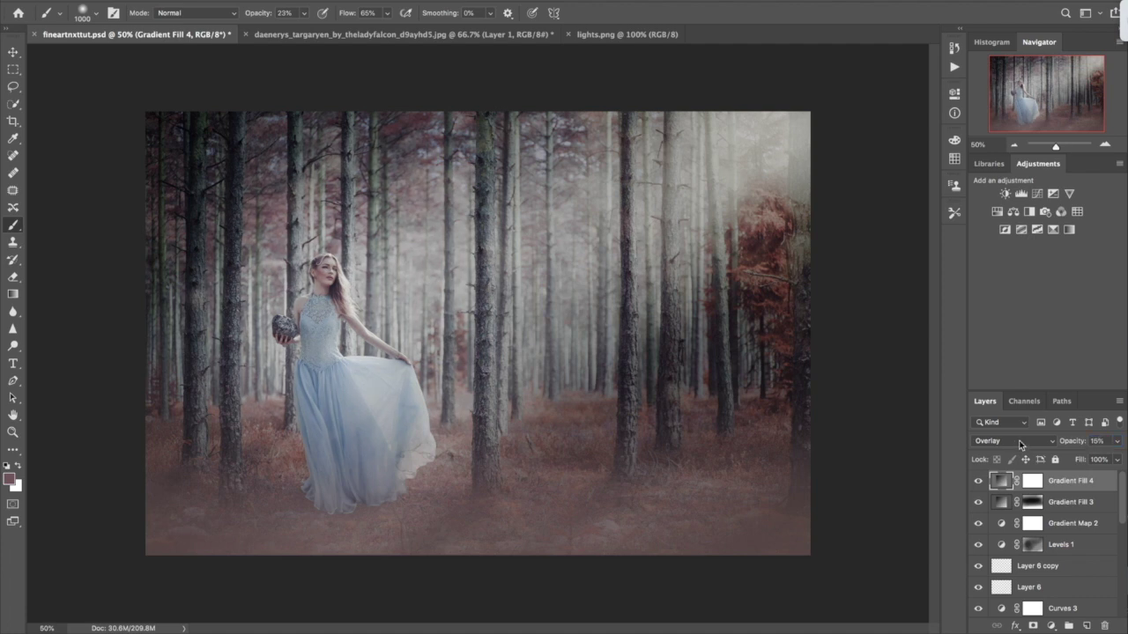
pyautogui.click(977, 481)
pyautogui.click(1052, 626)
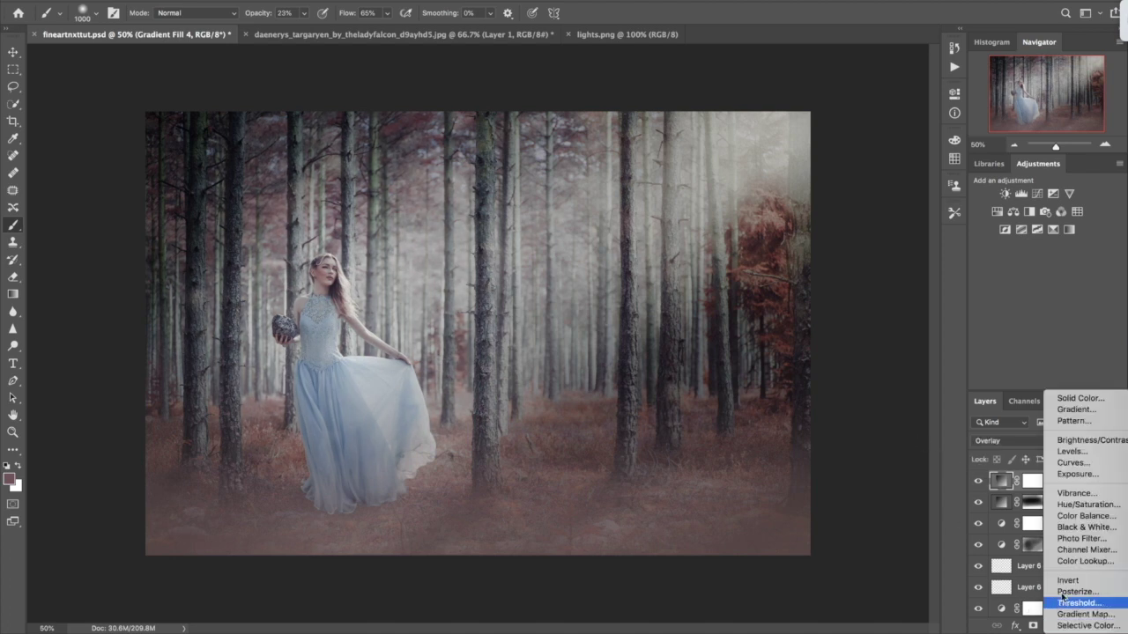
# - Add a Vibrance layer at +35, then shrink the brush and set its opacity to 45%
pyautogui.click(1065, 493)
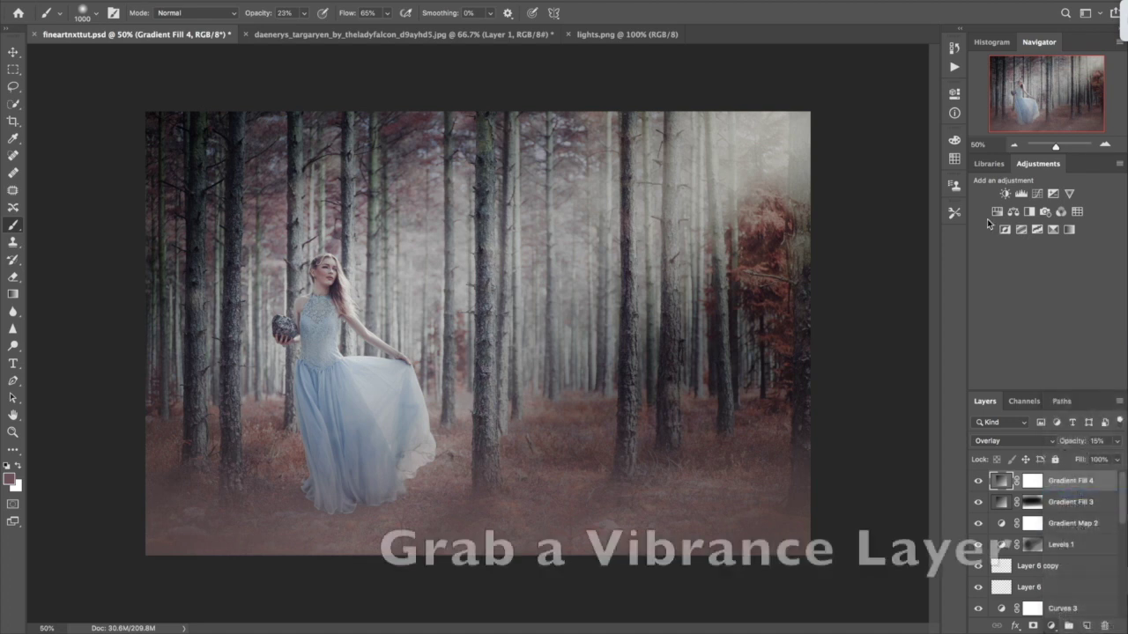
pyautogui.moveTo(861, 146); pyautogui.dragTo(886, 148)
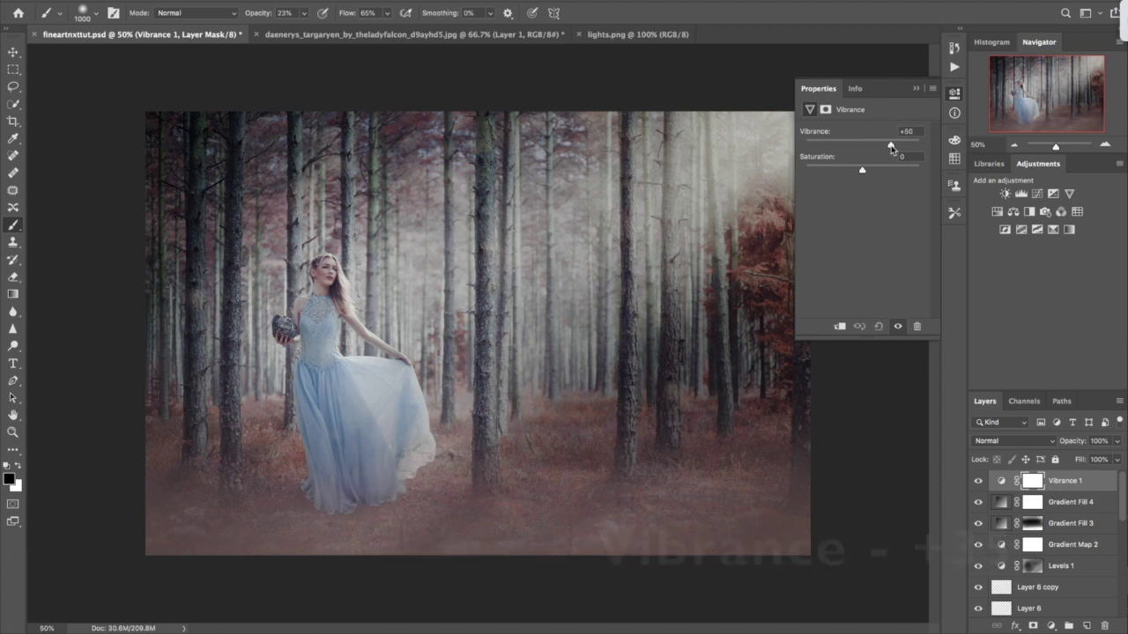
pyautogui.moveTo(891, 148); pyautogui.dragTo(885, 148)
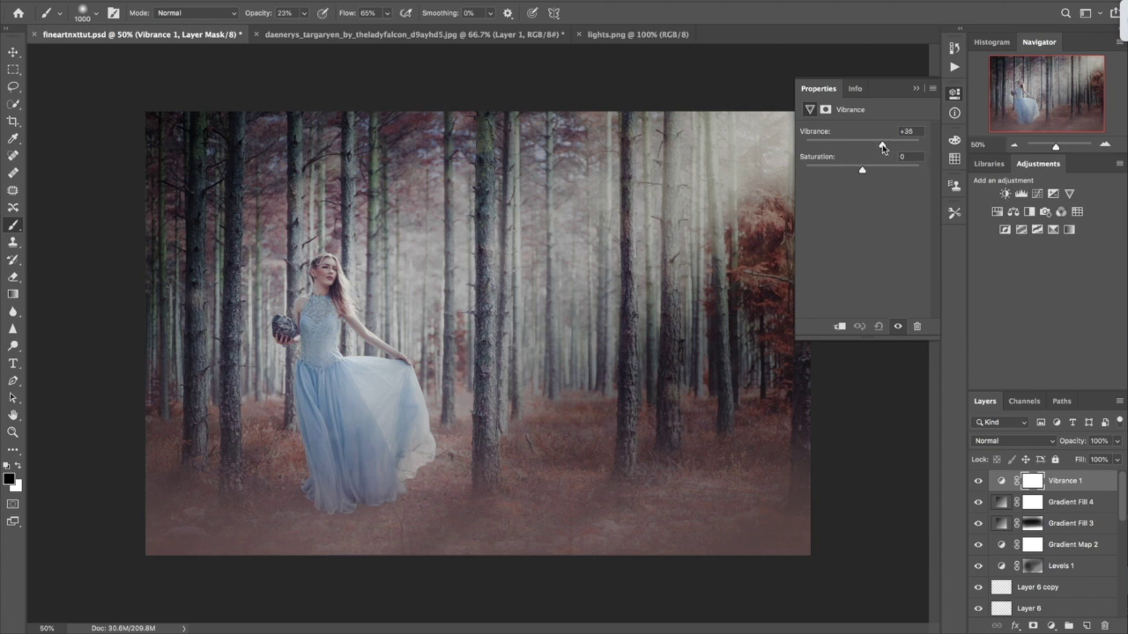
pyautogui.moveTo(884, 148); pyautogui.dragTo(882, 148)
pyautogui.press('[')
pyautogui.press('[')
pyautogui.moveTo(254, 13); pyautogui.dragTo(274, 15)
# - Add a navy #13104e solid colour fill blended in Exclusion at 30% opacity
pyautogui.click(1050, 625)
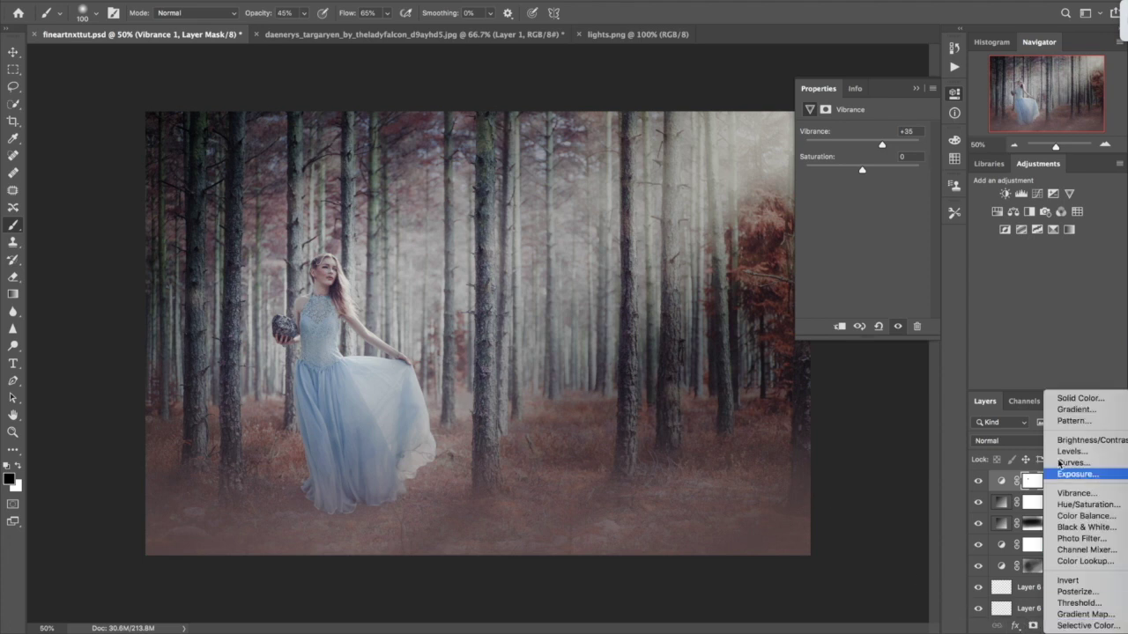
pyautogui.click(1062, 398)
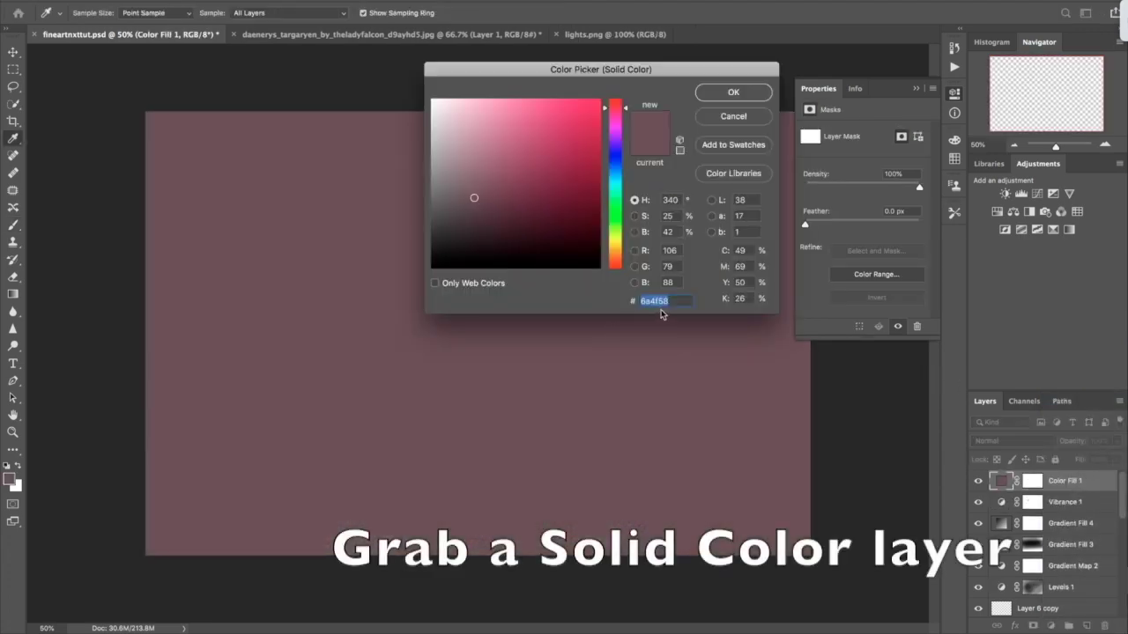
pyautogui.write('13')
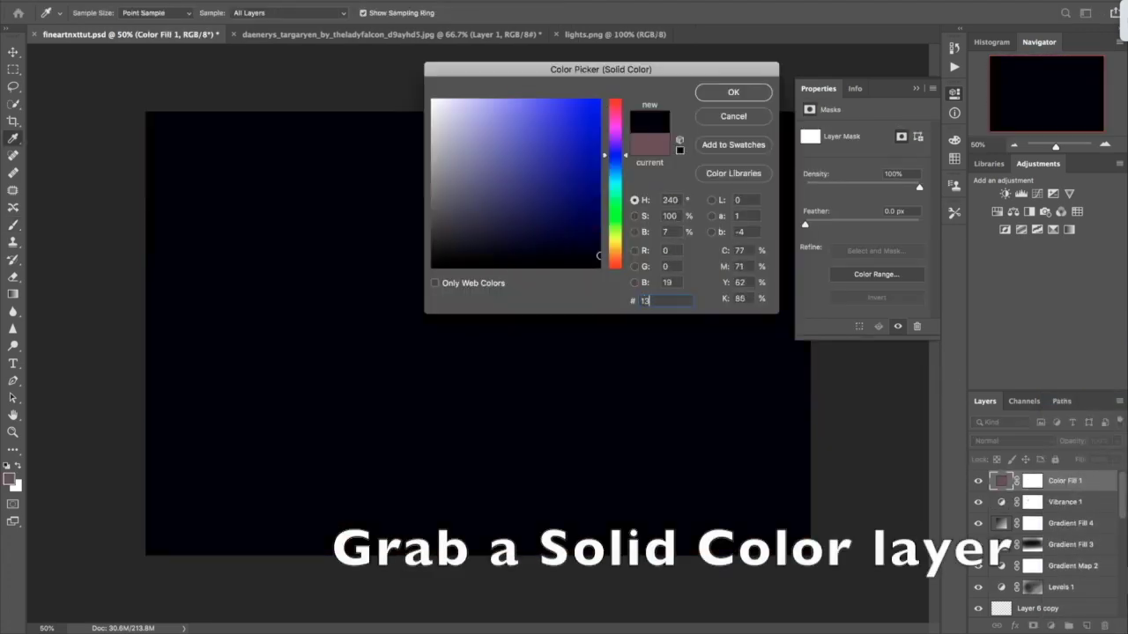
pyautogui.write('104')
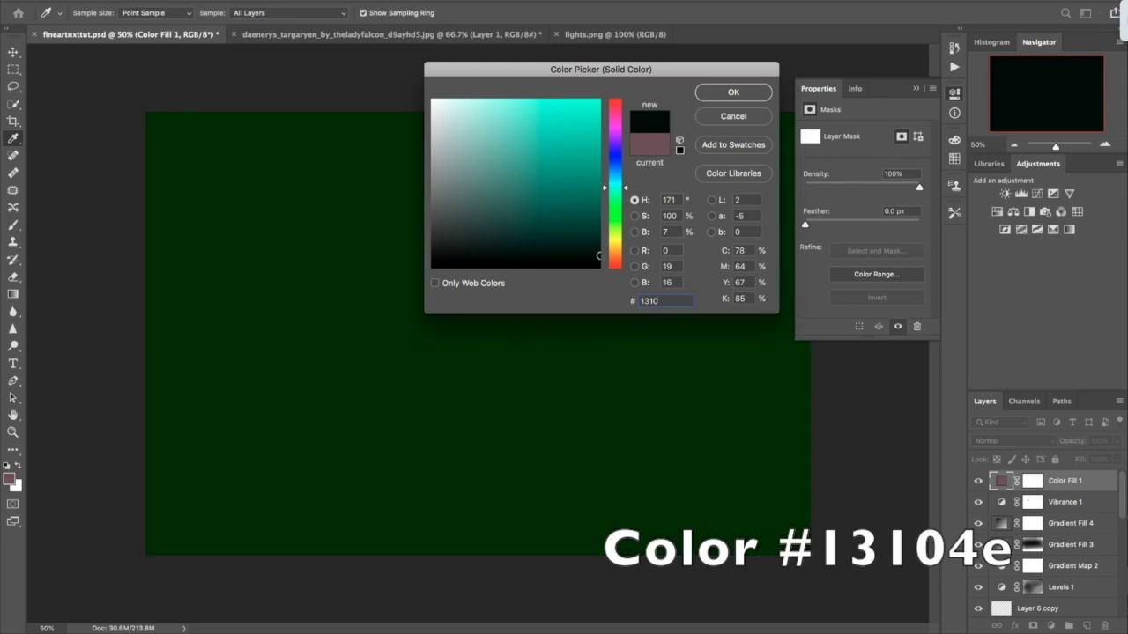
pyautogui.write('e')
pyautogui.click(752, 92)
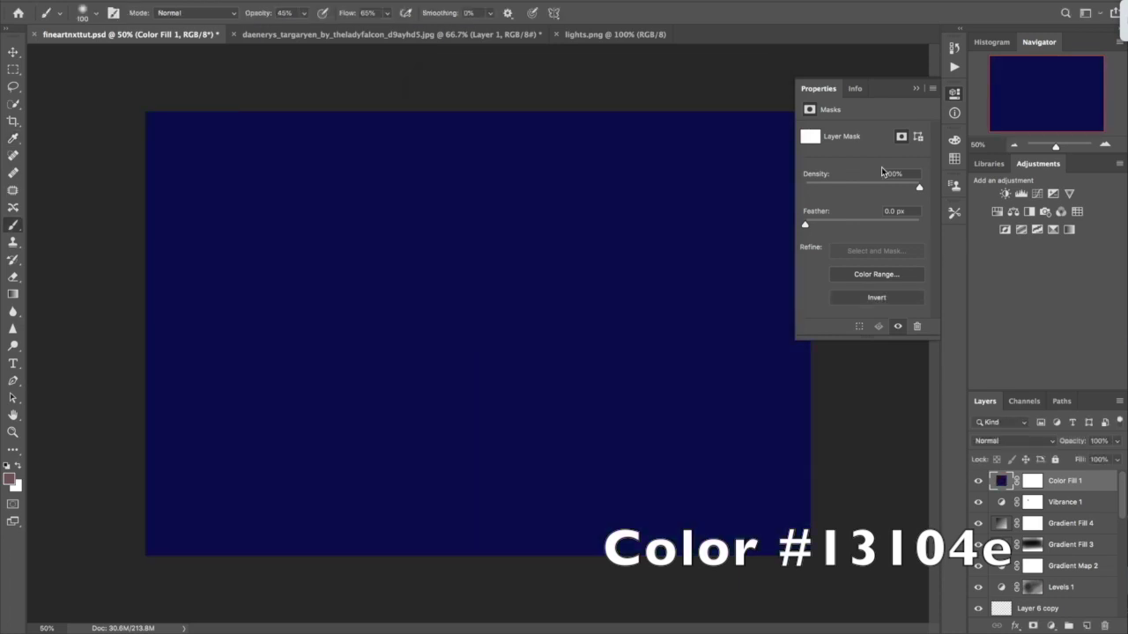
pyautogui.click(1014, 440)
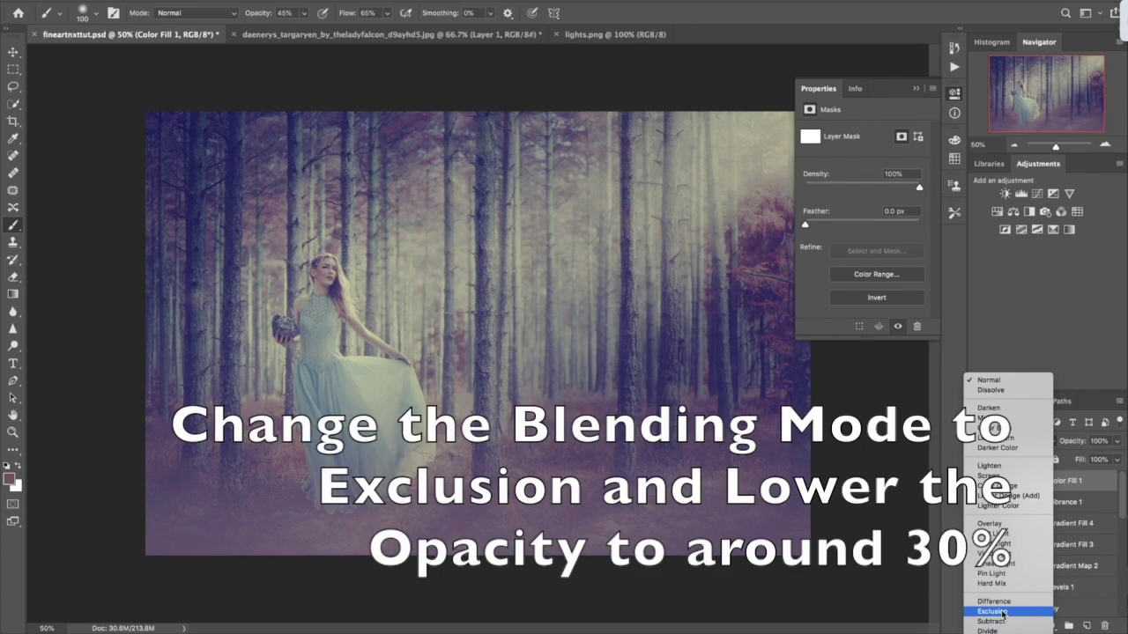
pyautogui.click(1002, 613)
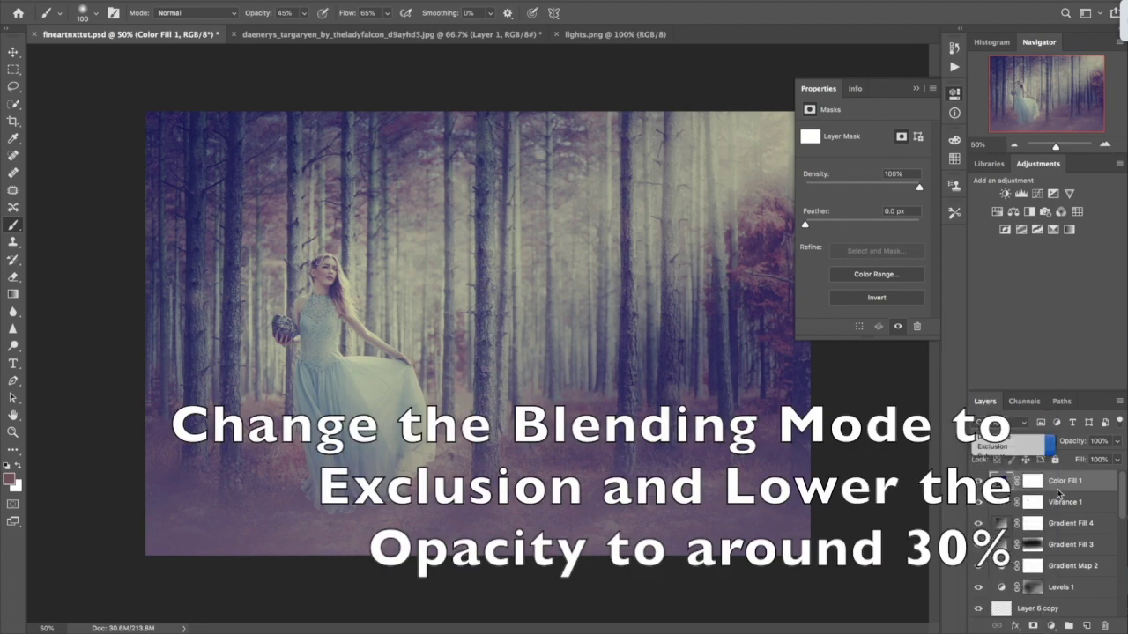
pyautogui.moveTo(1077, 444); pyautogui.dragTo(1028, 446)
pyautogui.click(1052, 626)
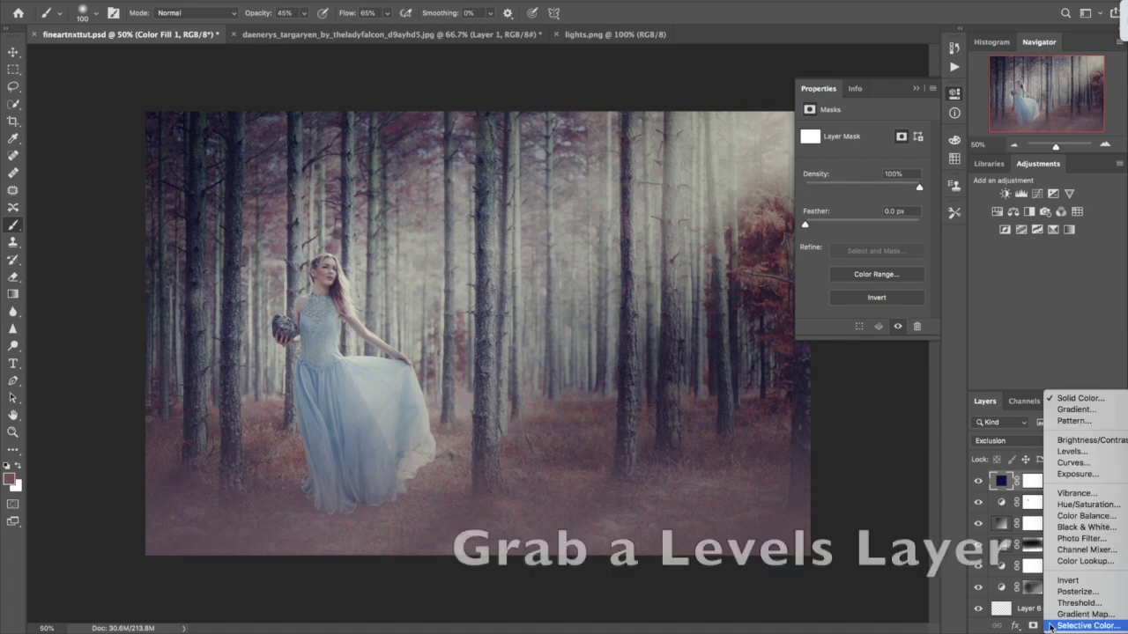
# - Add a Levels adjustment with the midtones at 1.08
pyautogui.click(1066, 452)
pyautogui.moveTo(872, 231); pyautogui.dragTo(870, 231)
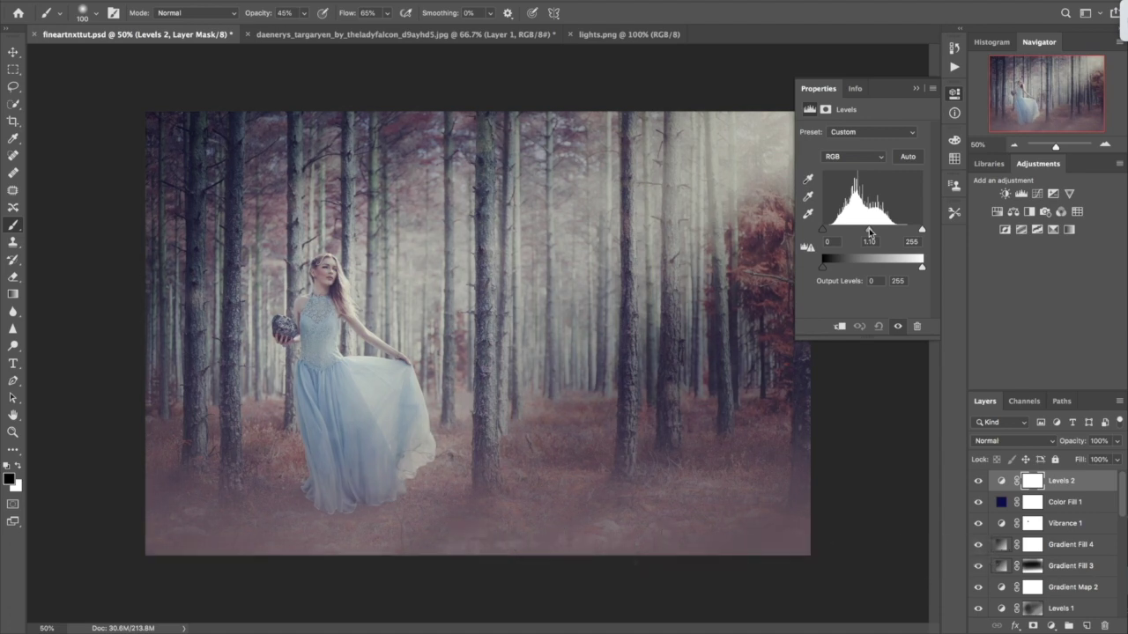
pyautogui.moveTo(869, 232); pyautogui.dragTo(870, 232)
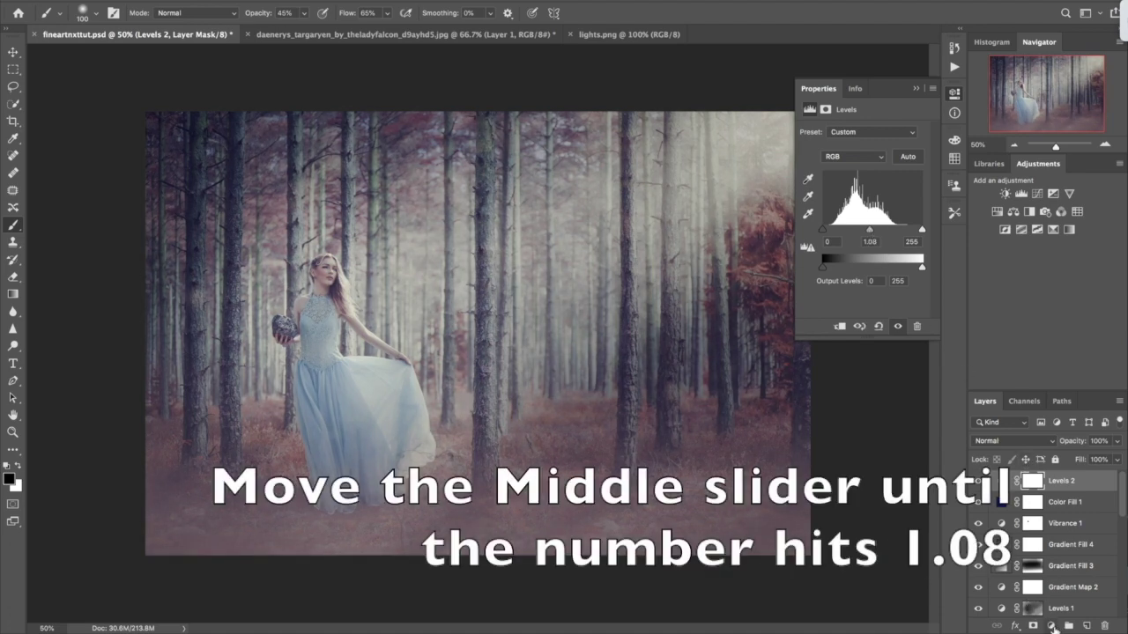
# - Add an Exposure layer with exposure +0.31, offset +0.0640 and gamma 0.70
pyautogui.click(1051, 625)
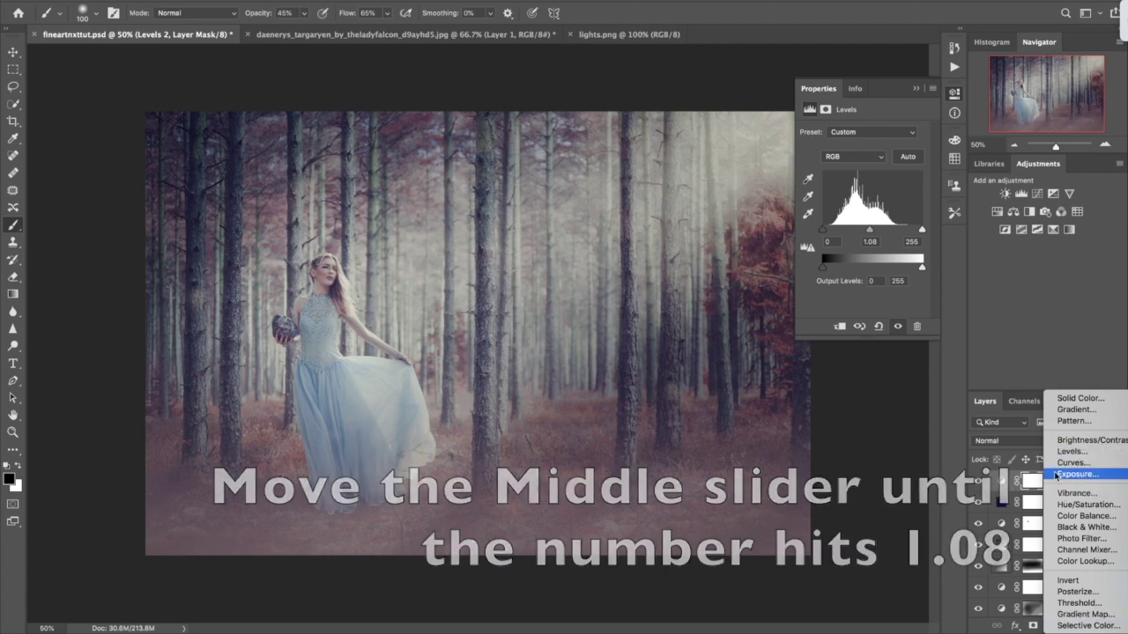
pyautogui.click(1066, 475)
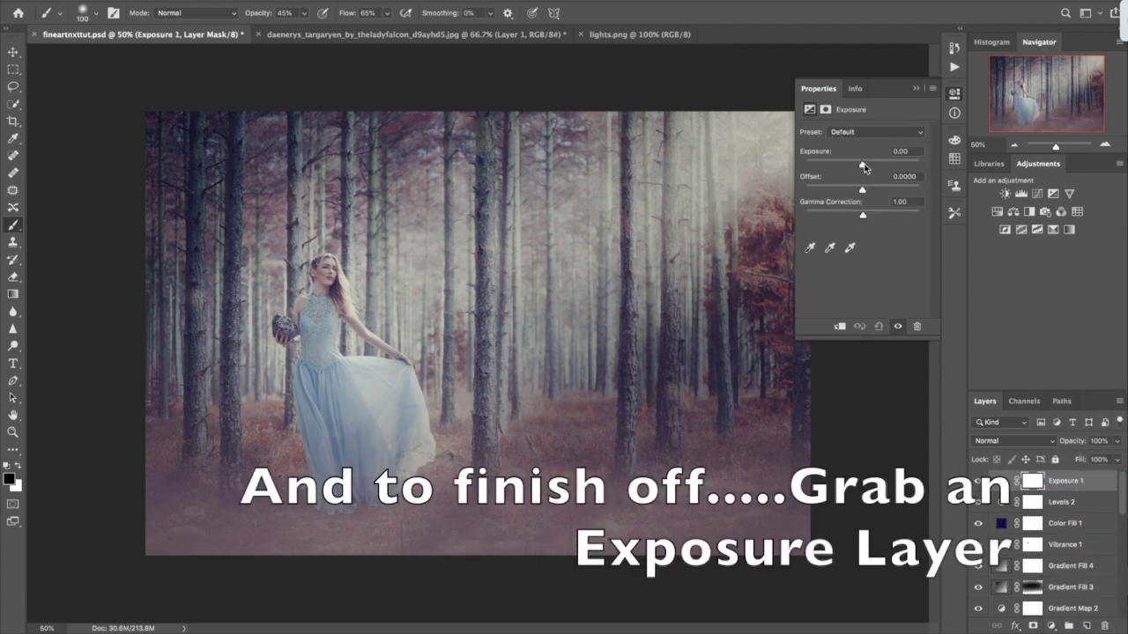
pyautogui.moveTo(862, 165); pyautogui.dragTo(866, 168)
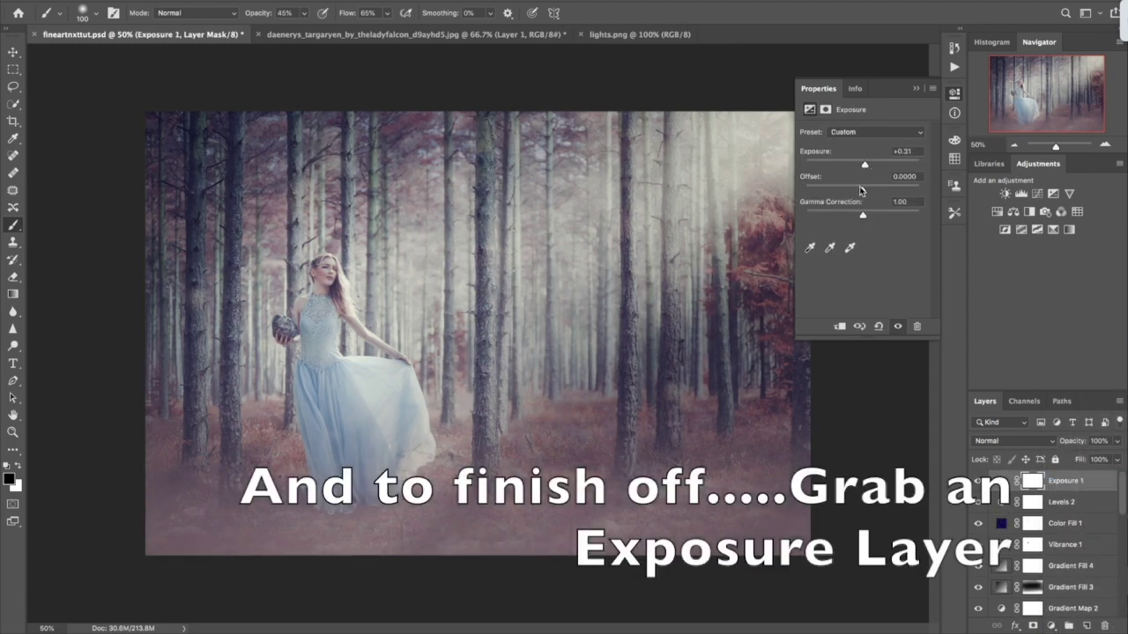
pyautogui.moveTo(862, 191); pyautogui.dragTo(869, 193)
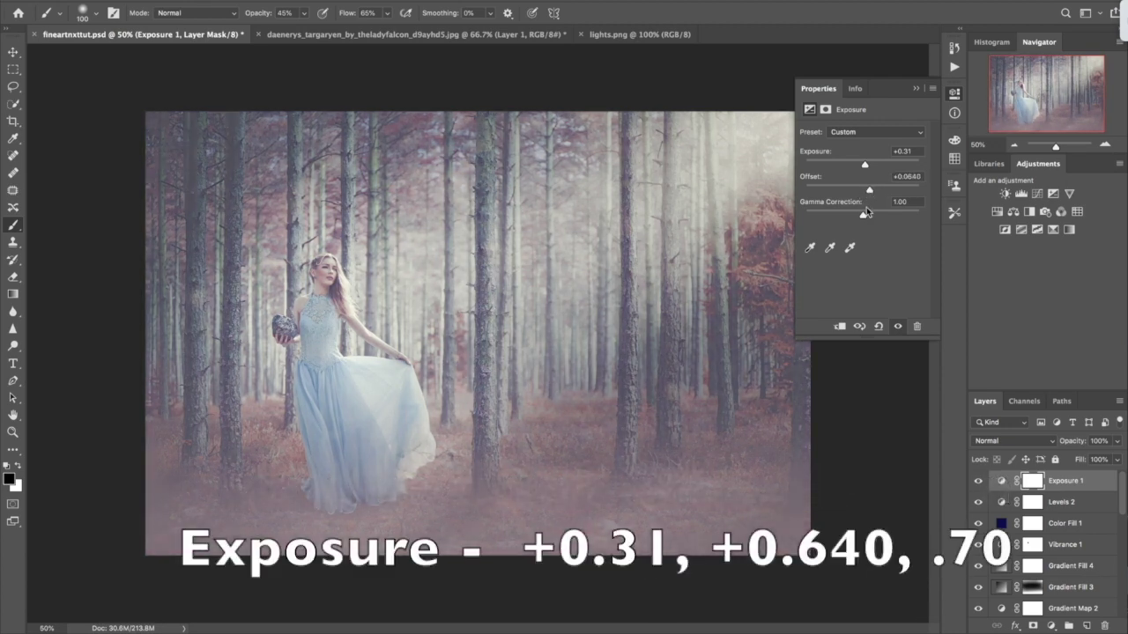
pyautogui.moveTo(868, 215); pyautogui.dragTo(876, 216)
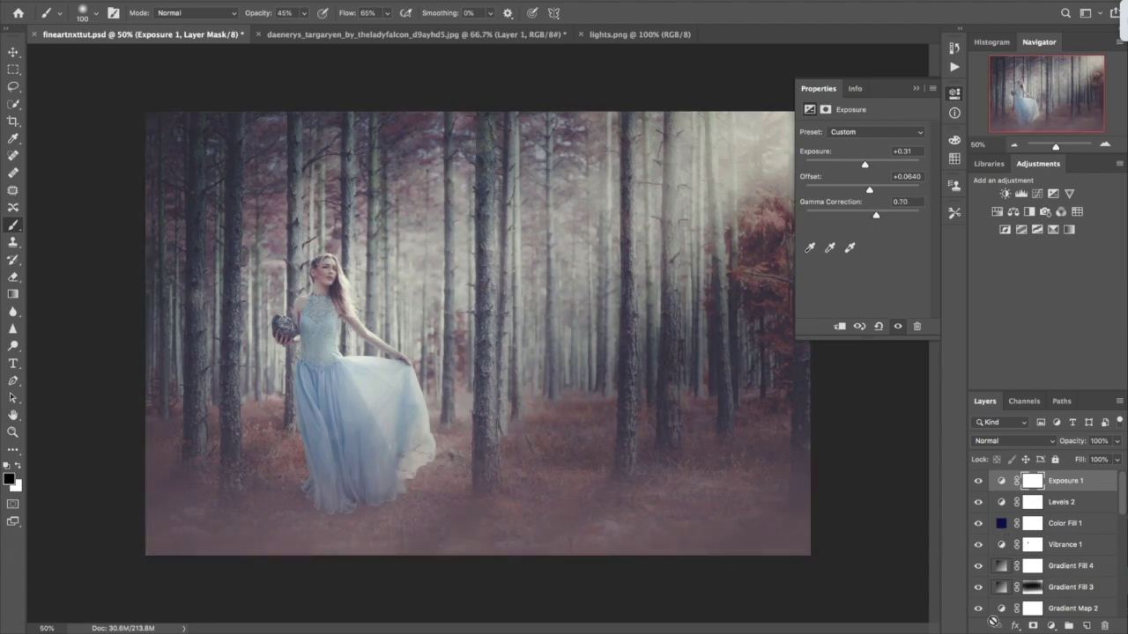
pyautogui.scroll(-3, 1026, 564)
pyautogui.scroll(-2, 1029, 560)
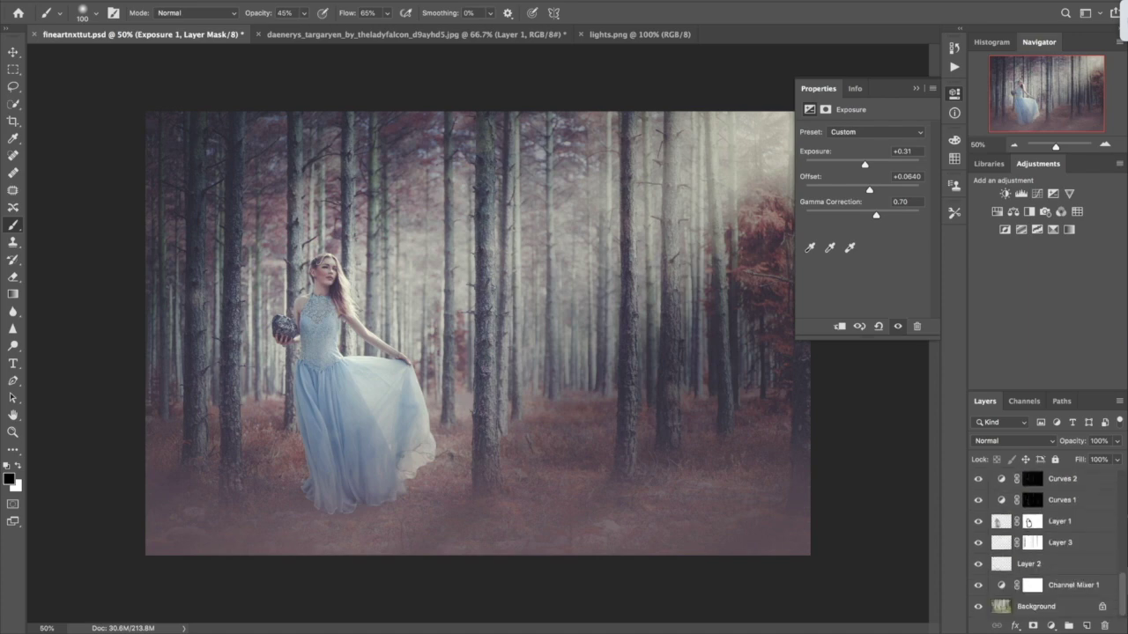
pyautogui.keyDown('alt'); pyautogui.click(977, 611); pyautogui.keyUp('alt')
pyautogui.keyDown('alt'); pyautogui.click(977, 611); pyautogui.keyUp('alt')
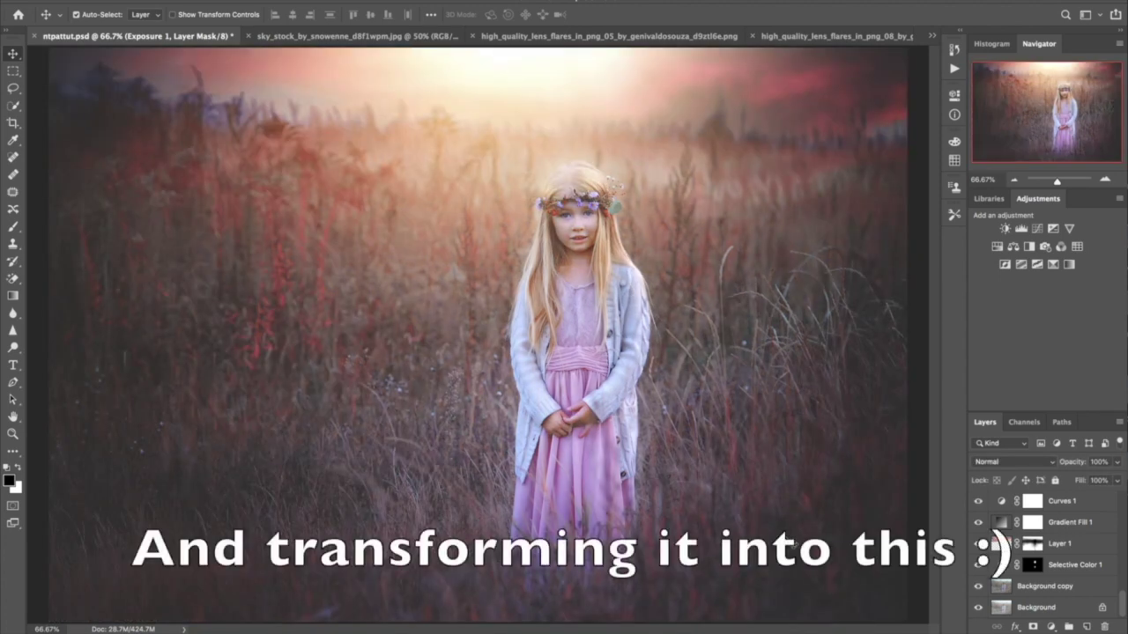
# - Select the girl-in-field photo's background layer and duplicate it with Ctrl+J
pyautogui.click(1043, 587)
pyautogui.scroll(10, 1048, 573)
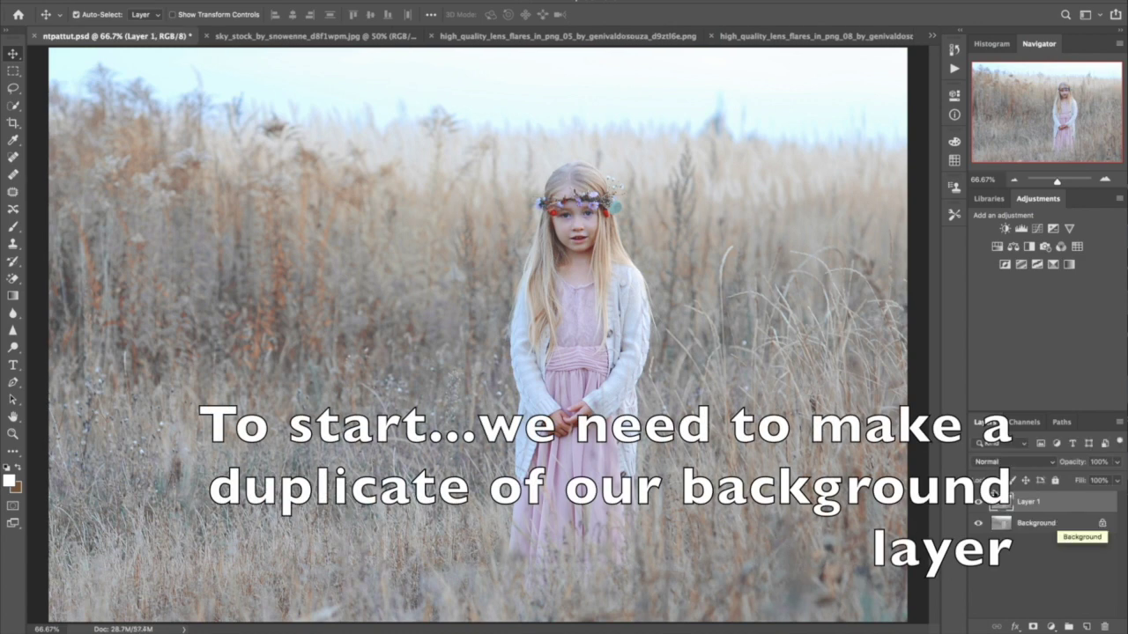
pyautogui.hotkey('ctrl', 'j')
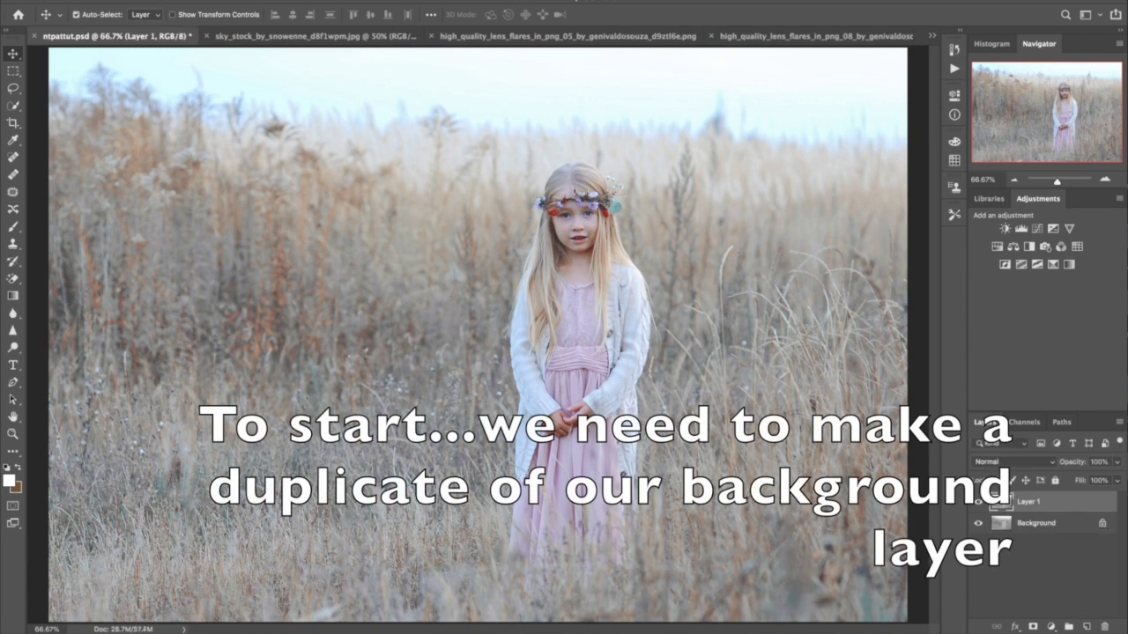
# - Apply Shadows/Highlights with shadows at 0 and highlights amount 29, tone 40, radius 202
pyautogui.click(181, 1)
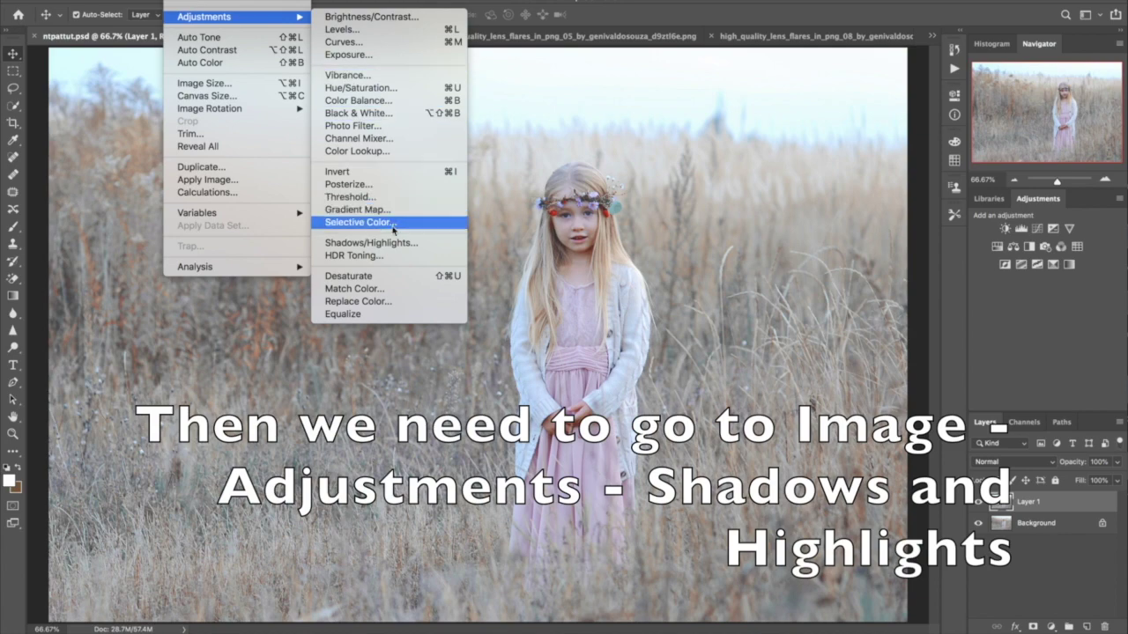
pyautogui.click(441, 250)
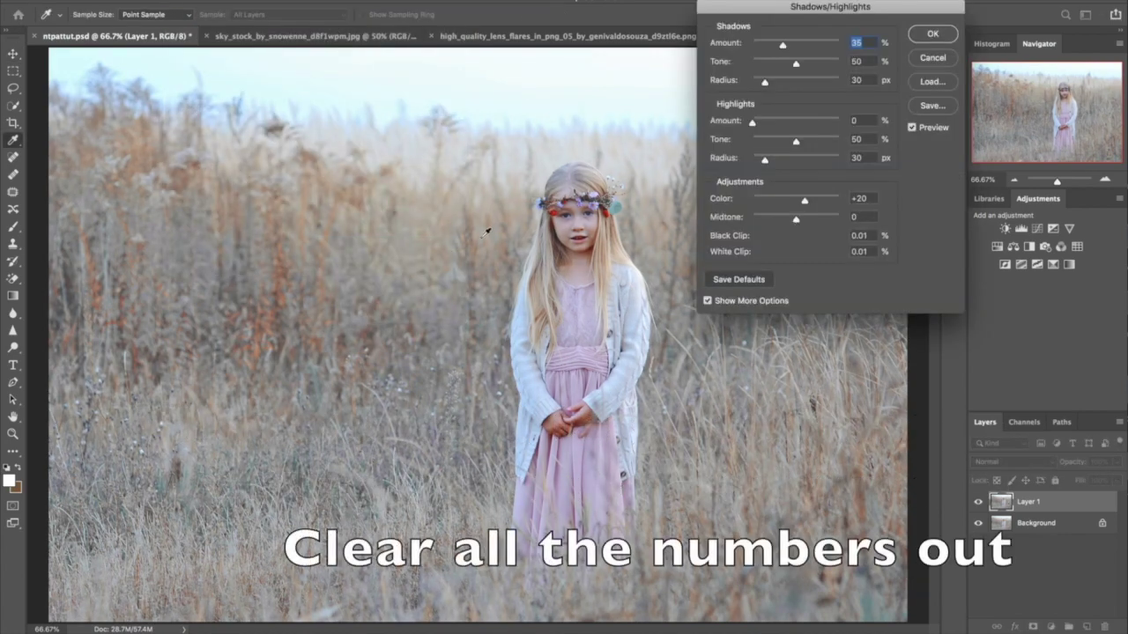
pyautogui.write('0')
pyautogui.press('Tab')
pyautogui.write('0')
pyautogui.press('Tab')
pyautogui.write('0')
pyautogui.press('Tab')
pyautogui.press('Tab')
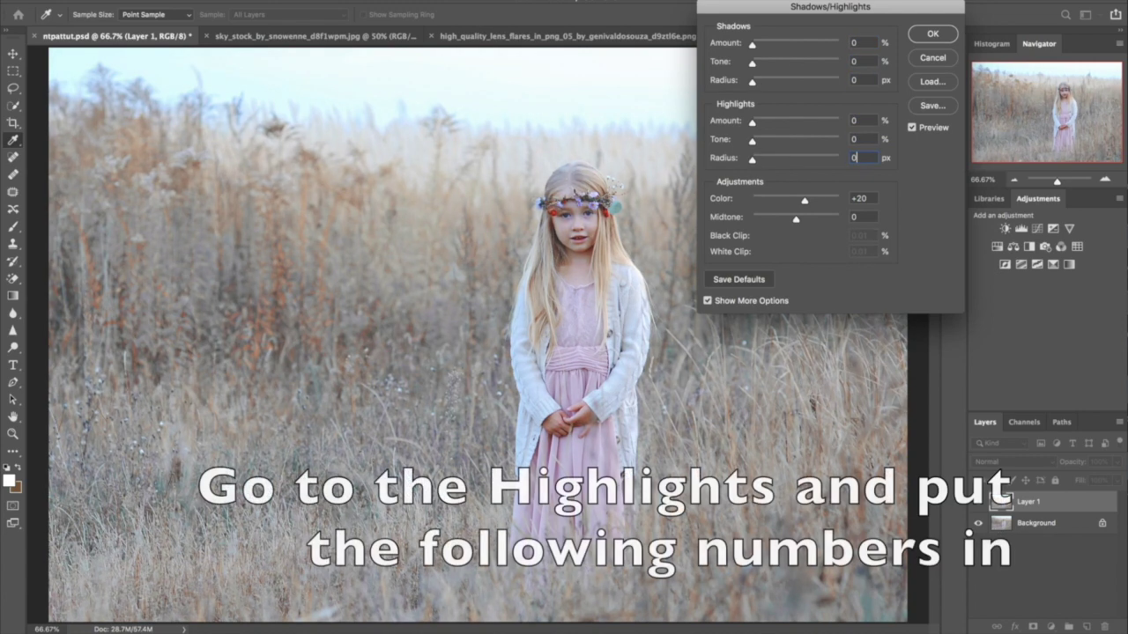
pyautogui.moveTo(752, 121); pyautogui.dragTo(777, 122)
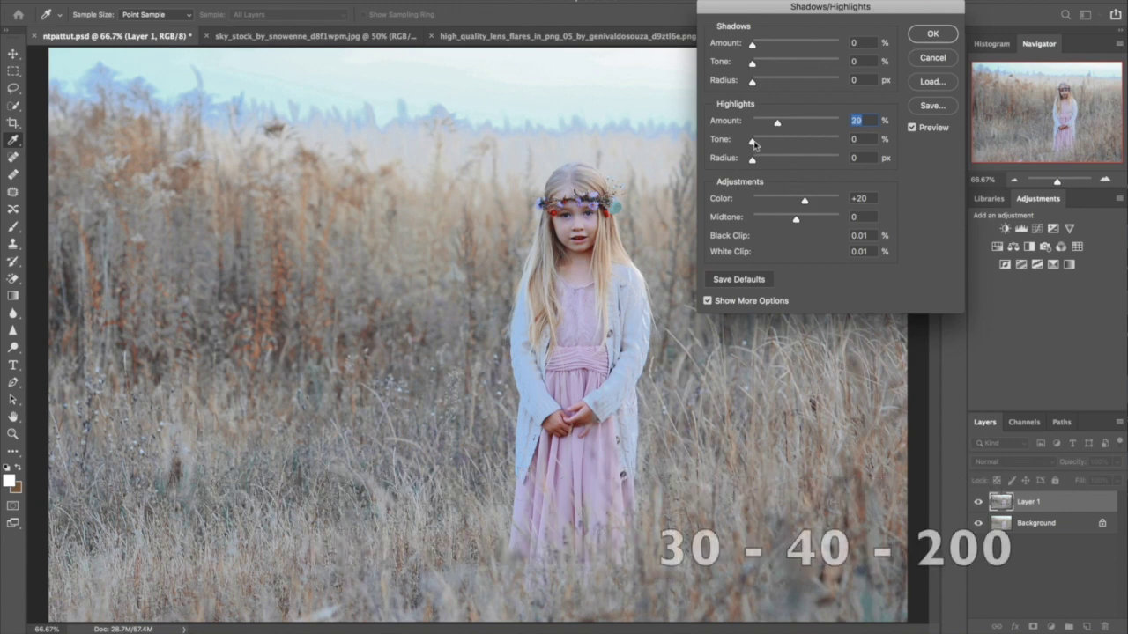
pyautogui.moveTo(752, 140); pyautogui.dragTo(785, 143)
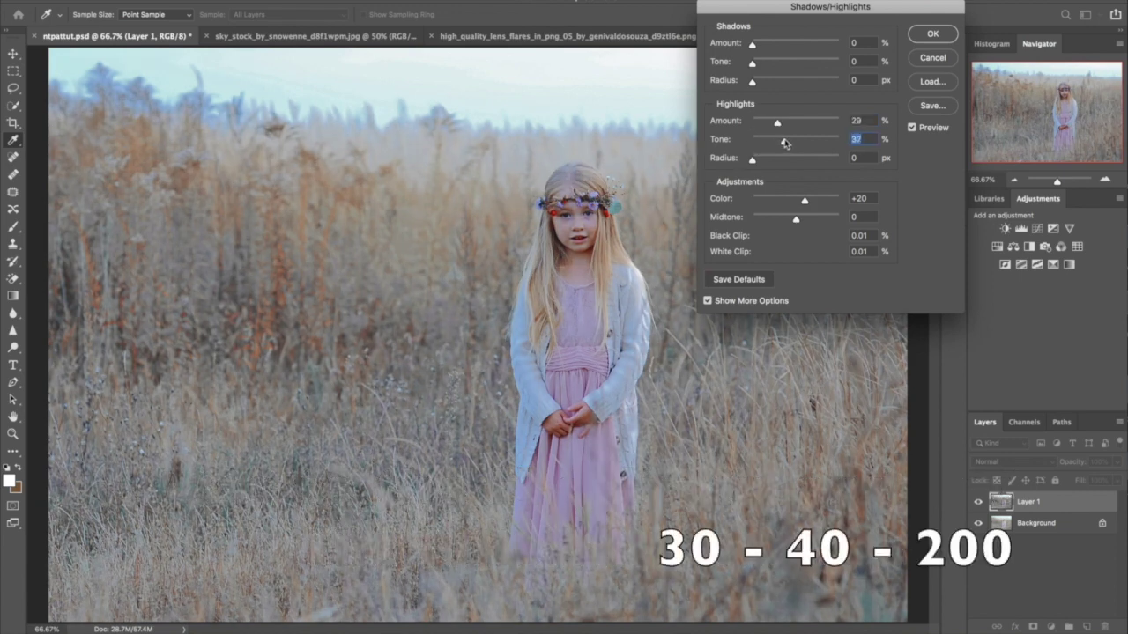
pyautogui.moveTo(752, 159); pyautogui.dragTo(818, 162)
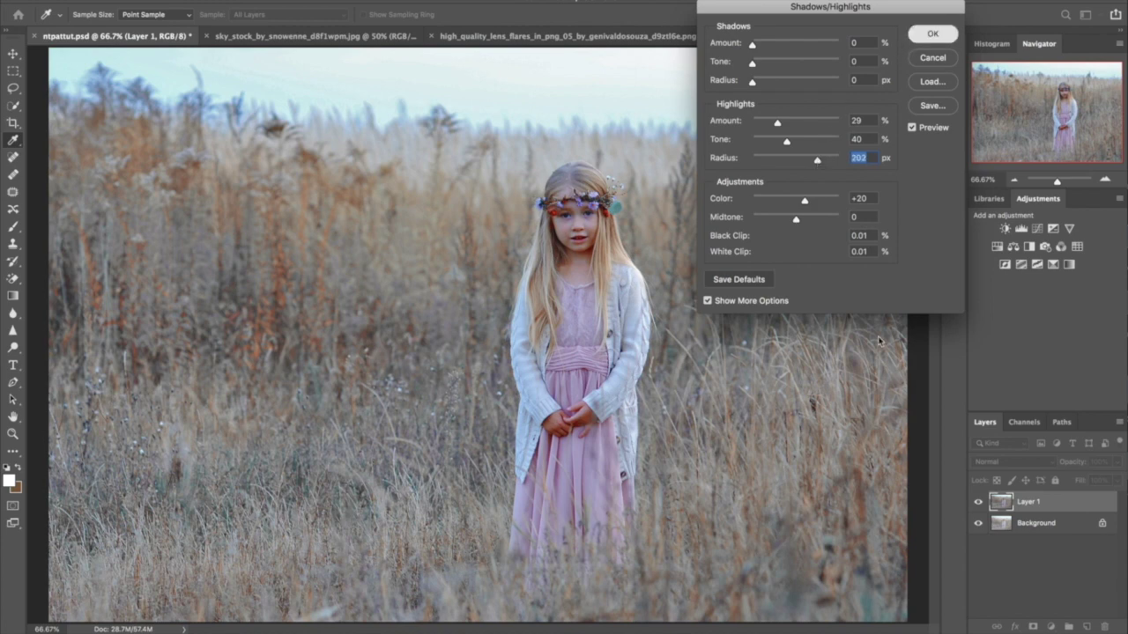
pyautogui.press('Return')
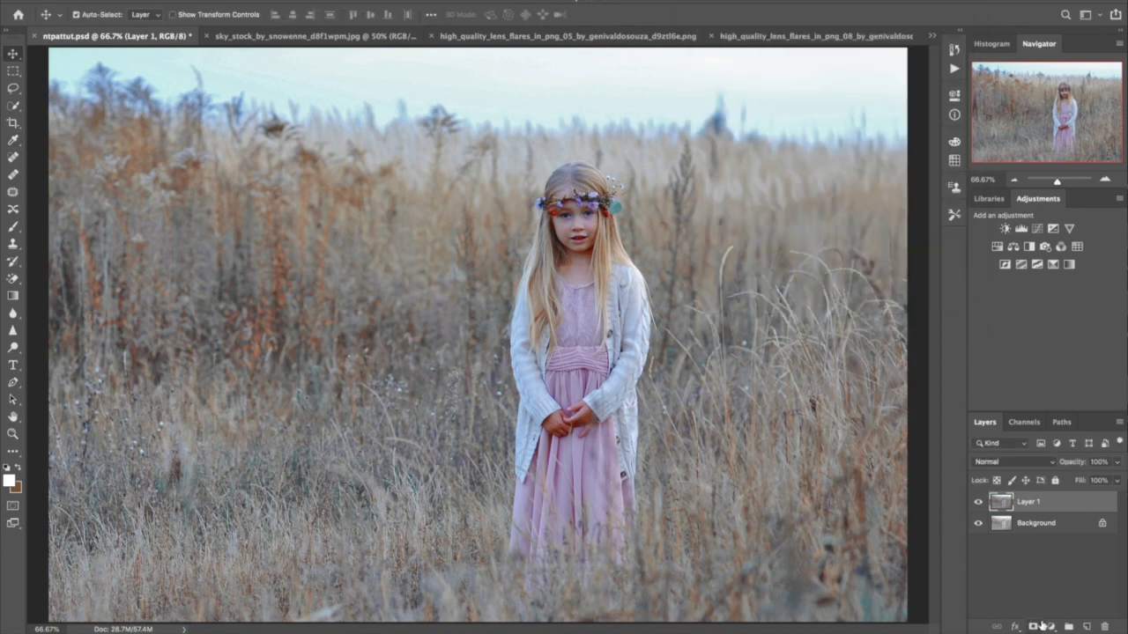
# - Add a Selective Color layer shifting reds: Cyan +49, Magenta −13, Yellow −8, Black −12
pyautogui.click(1052, 626)
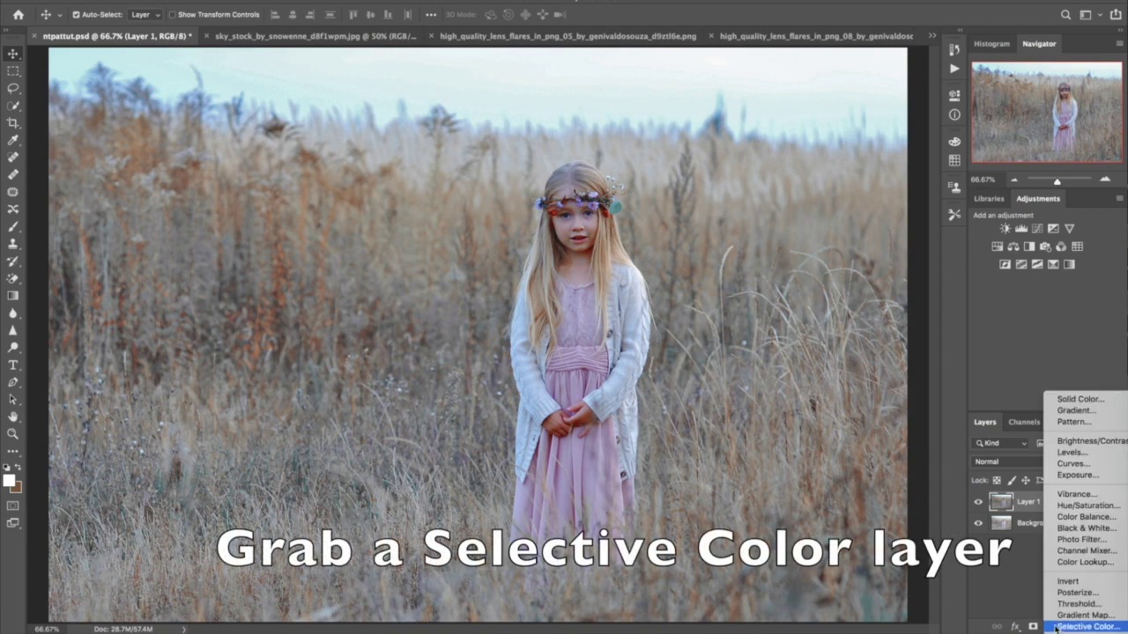
pyautogui.click(1055, 626)
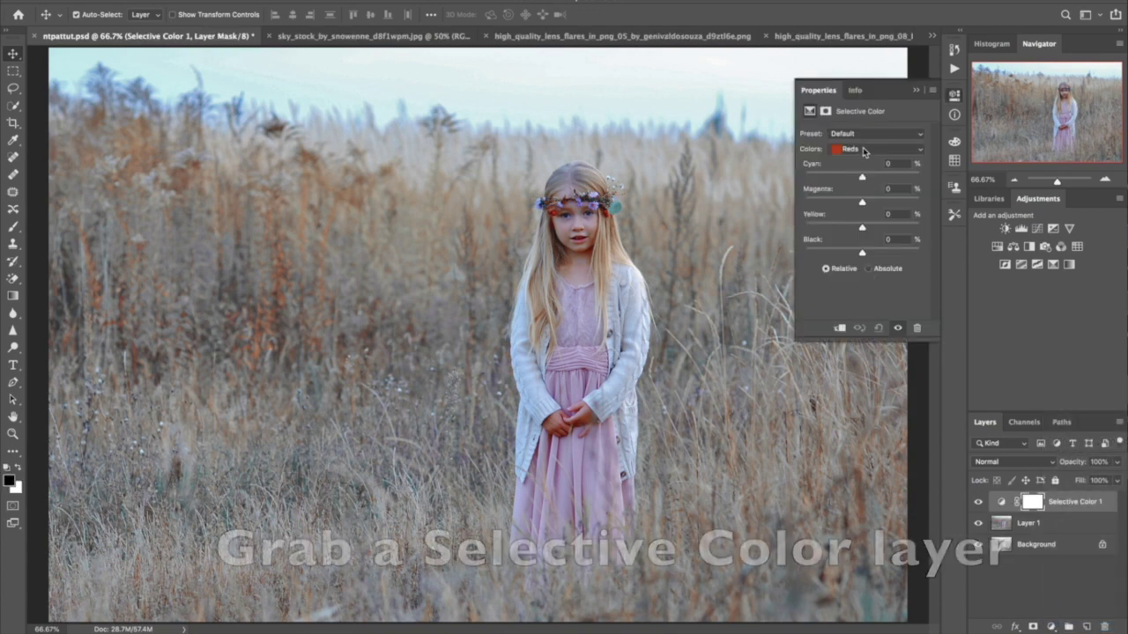
pyautogui.moveTo(862, 177); pyautogui.dragTo(886, 180)
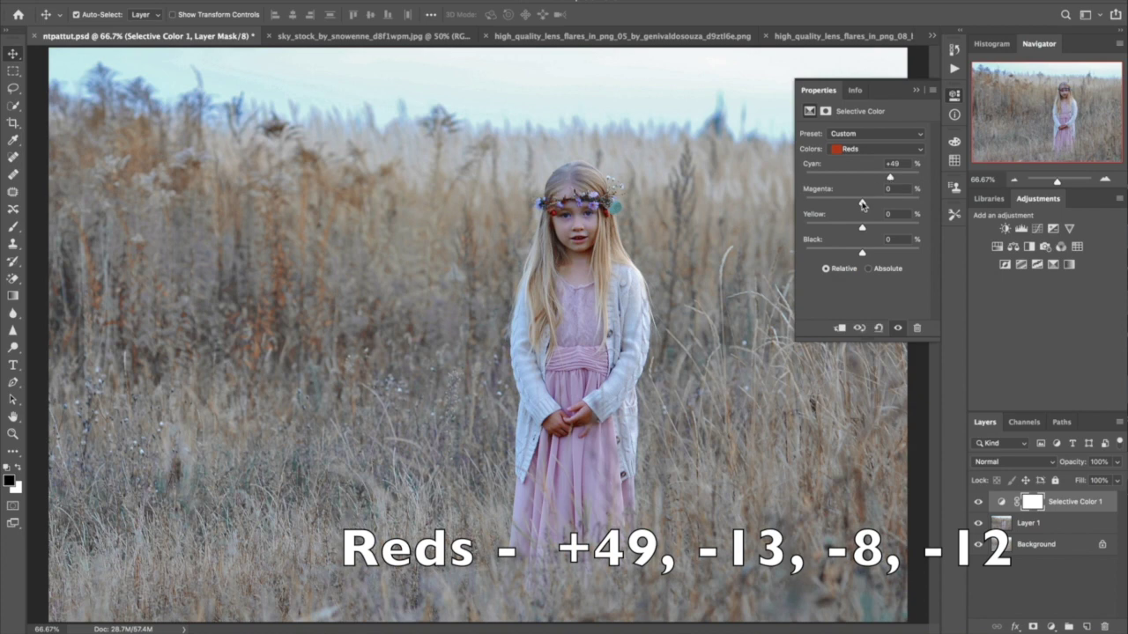
pyautogui.moveTo(860, 204); pyautogui.dragTo(853, 204)
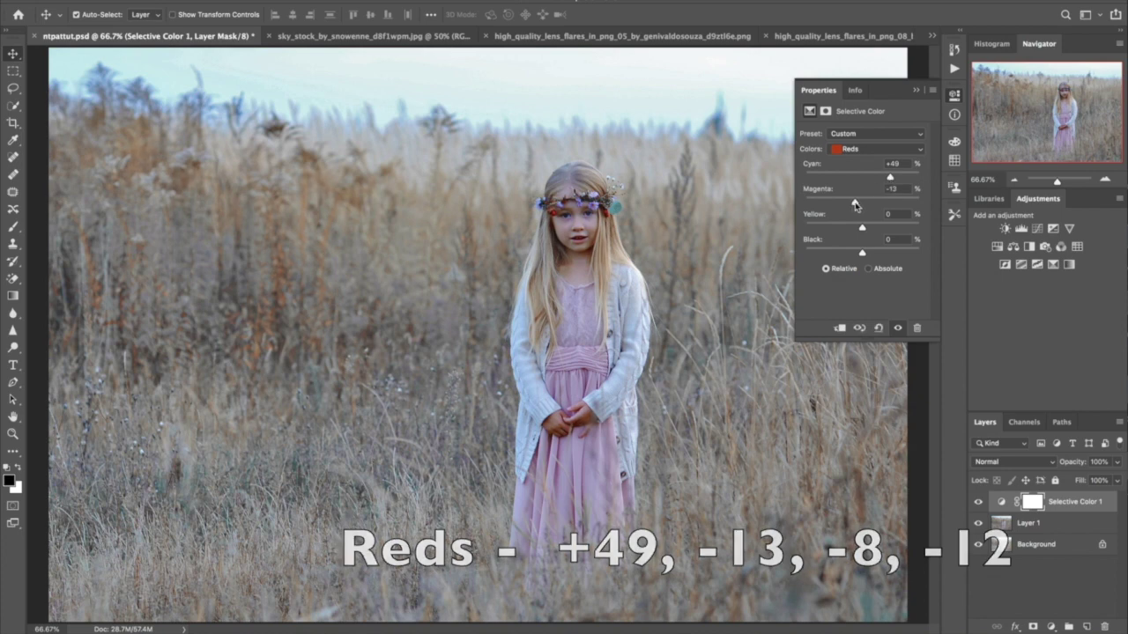
pyautogui.moveTo(861, 229); pyautogui.dragTo(857, 228)
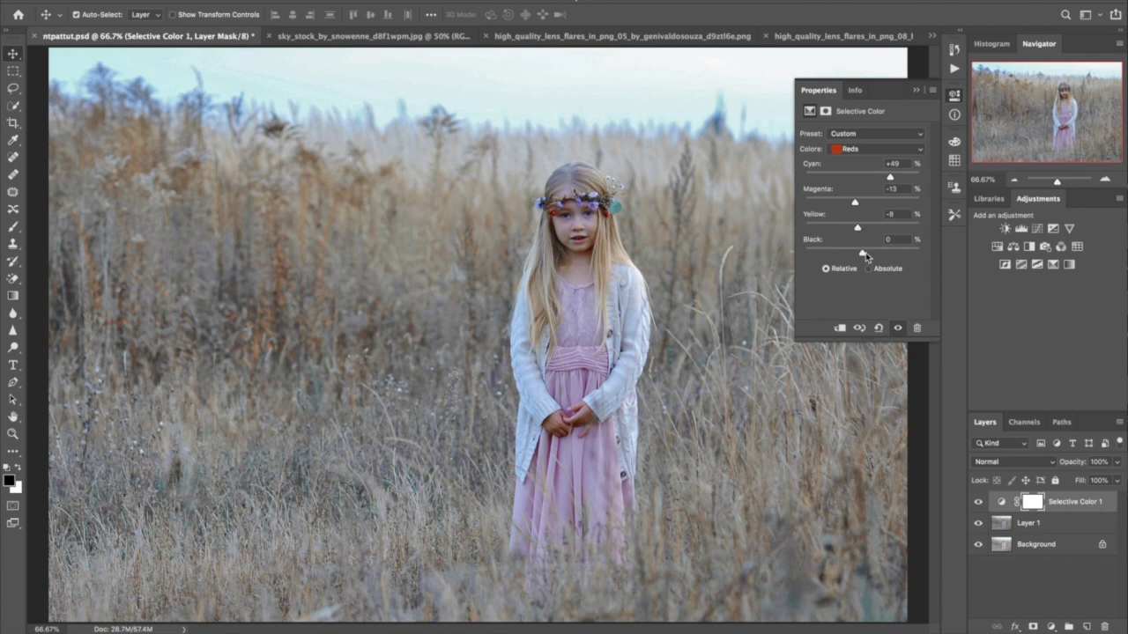
pyautogui.moveTo(866, 256); pyautogui.dragTo(857, 255)
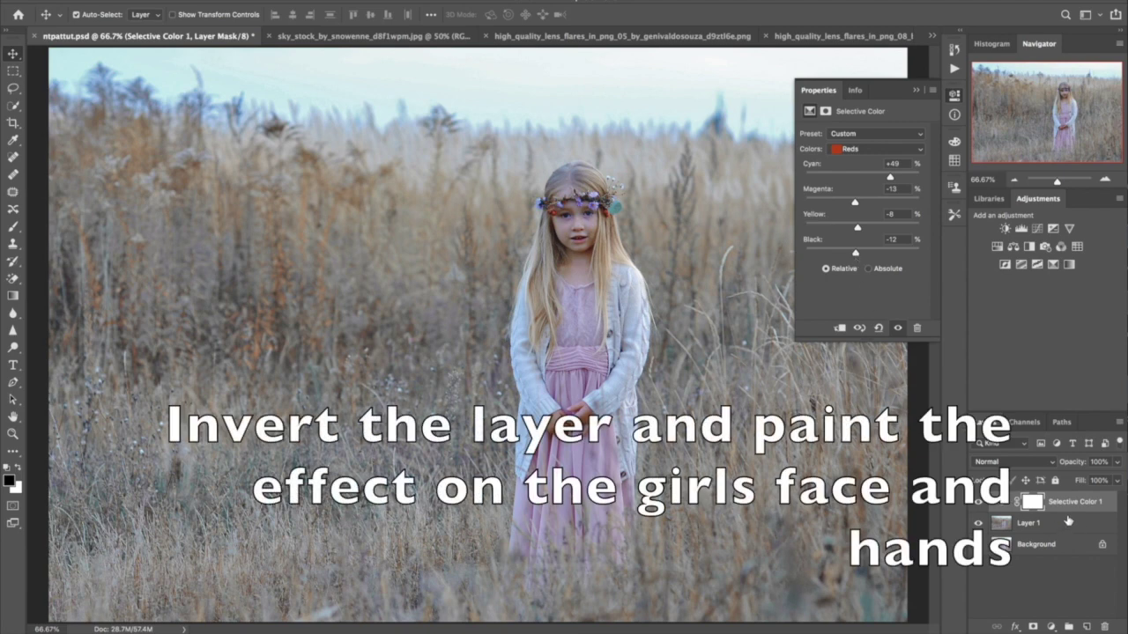
# - Invert the Selective Color mask to black and ready a brush at 76% opacity
pyautogui.hotkey('ctrl', 'i')
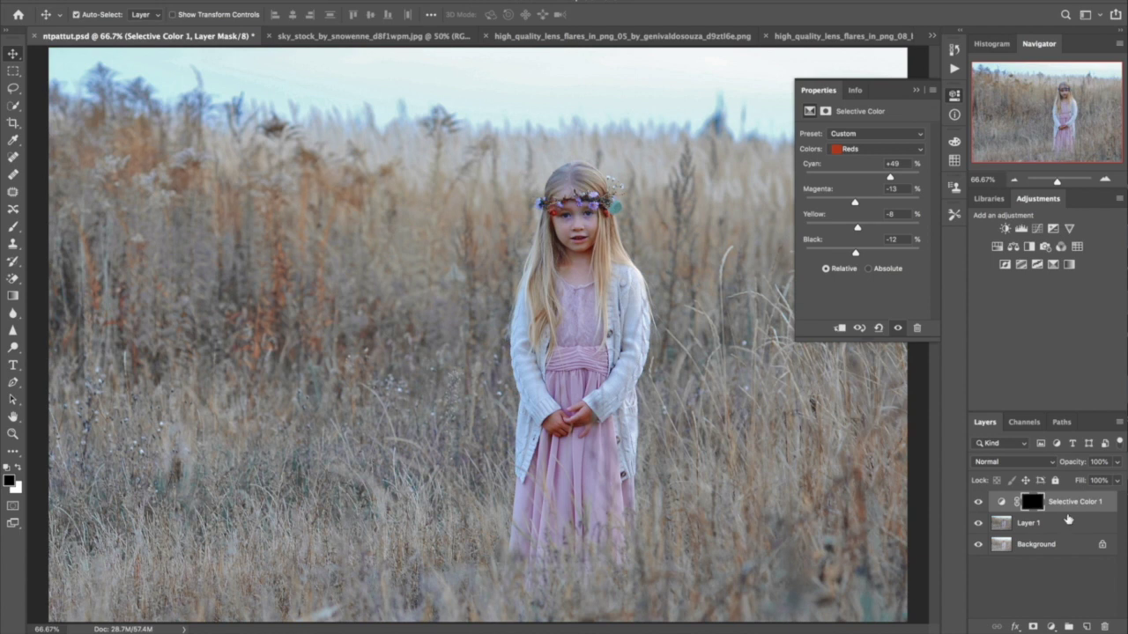
pyautogui.click(13, 227)
pyautogui.click(20, 473)
pyautogui.press('7')
pyautogui.press('6')
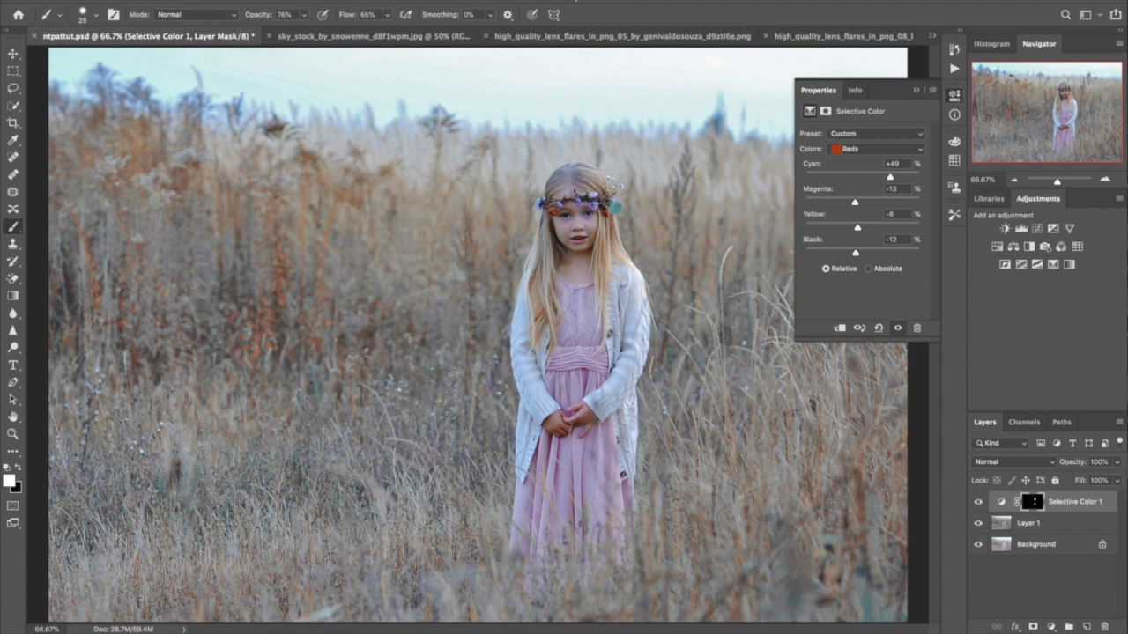
# - Drag the pink sunset sky photo into the field PSD and position it over the top
pyautogui.press('v')
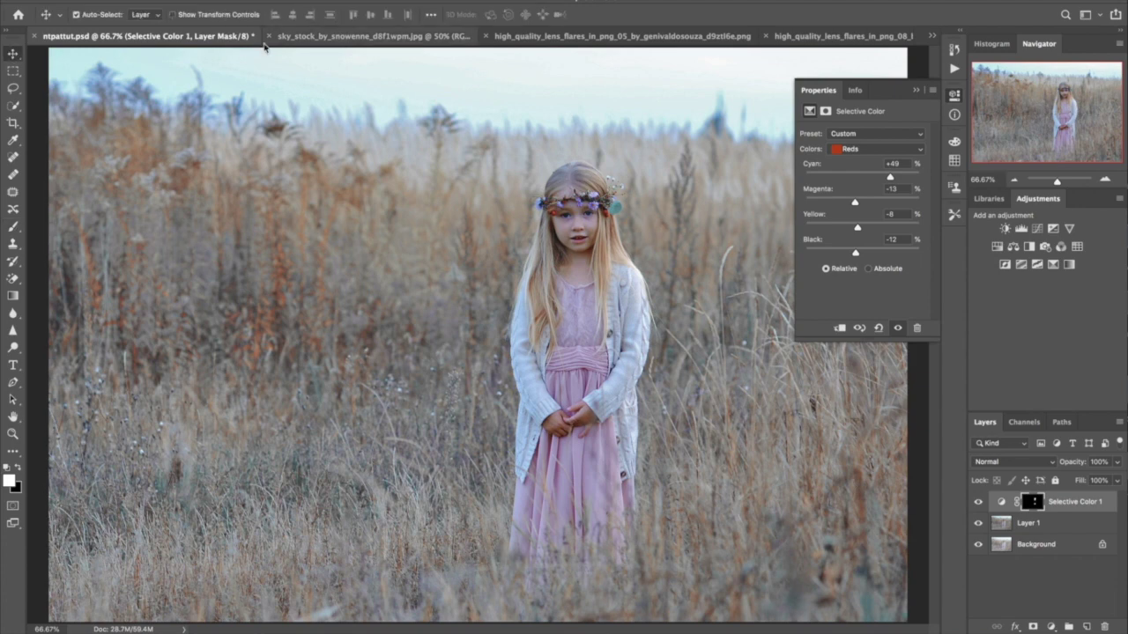
pyautogui.hotkey('ctrl', '-')
pyautogui.click(361, 36)
pyautogui.moveTo(418, 185); pyautogui.dragTo(188, 35)
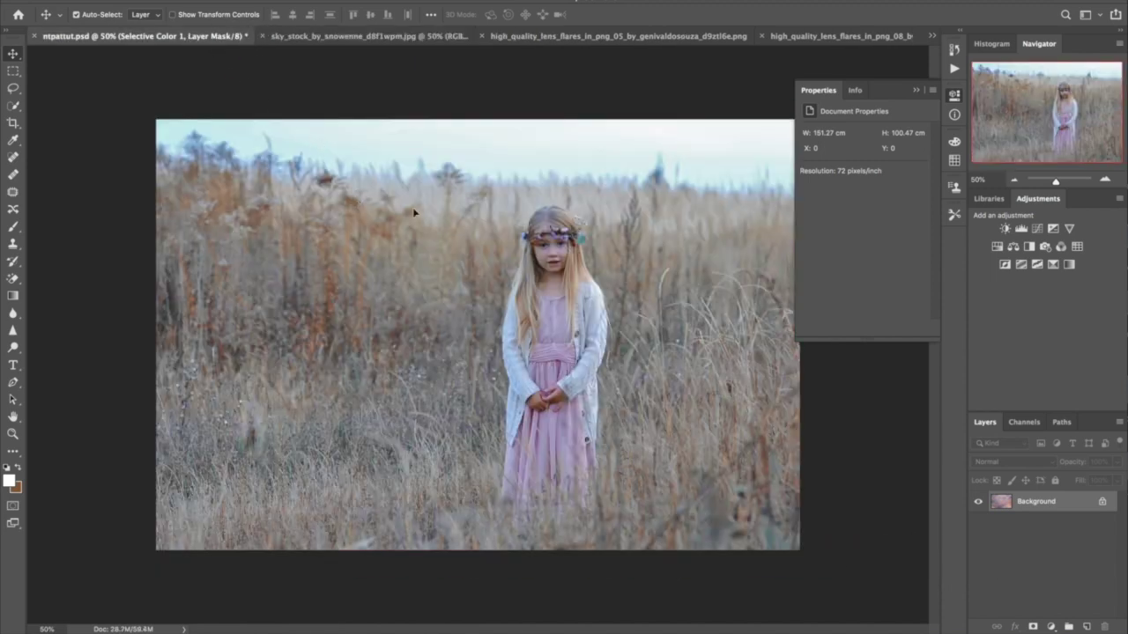
pyautogui.moveTo(525, 290)
pyautogui.mouseDown()
pyautogui.moveTo(602, 260)
pyautogui.moveTo(669, 182)
pyautogui.mouseUp()
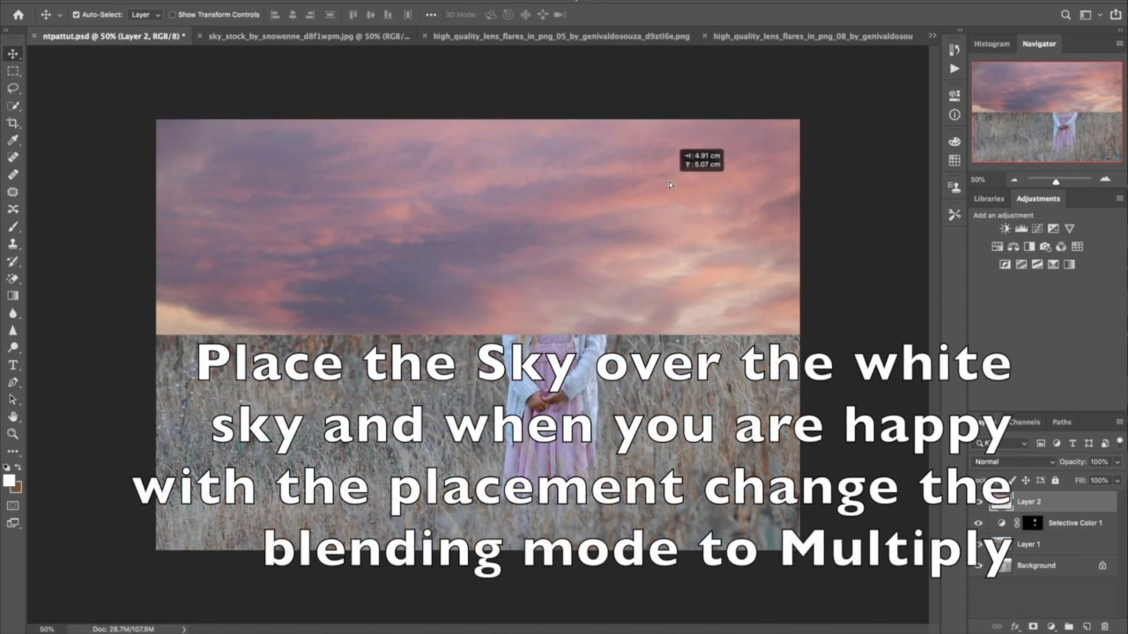
# - Set the sky layer's blend mode to Multiply and nudge it up over the pale sky
pyautogui.click(1000, 463)
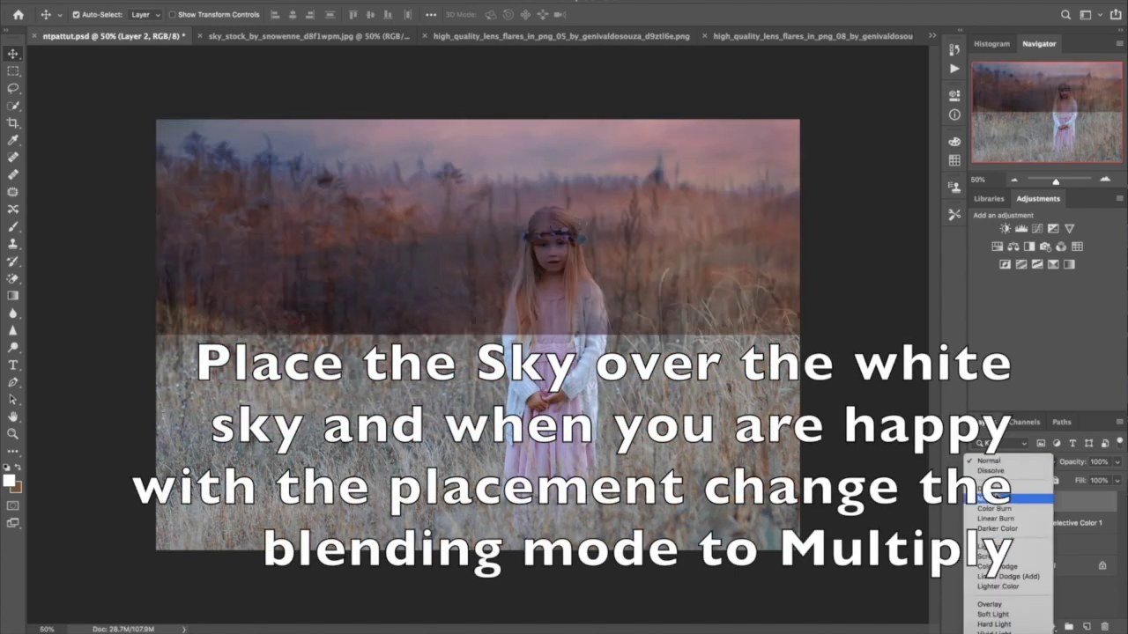
pyautogui.click(991, 485)
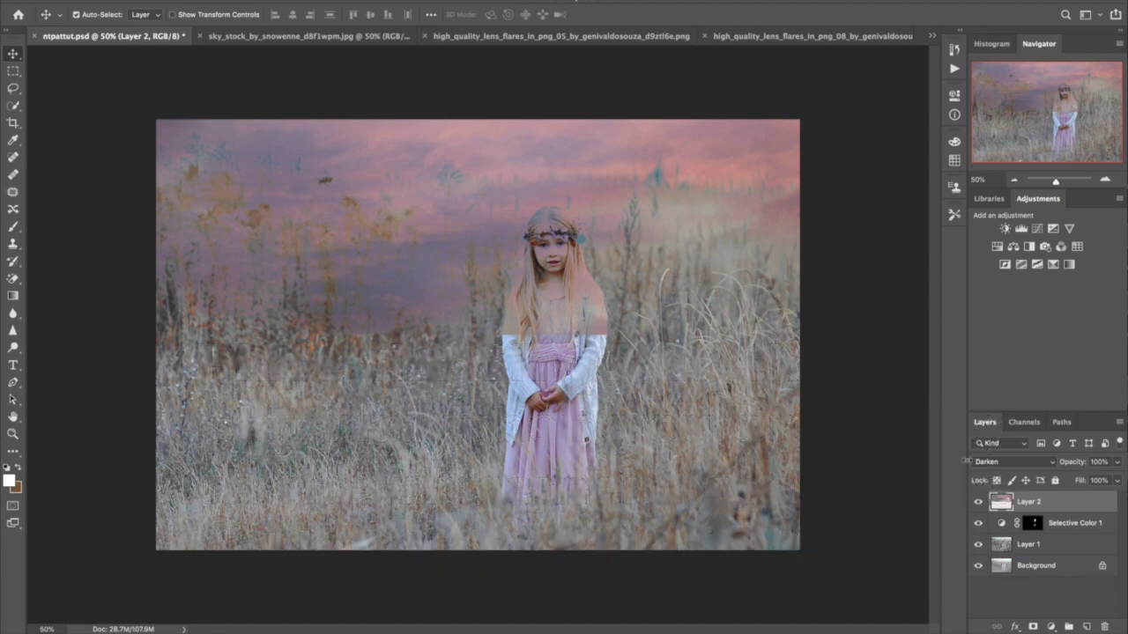
pyautogui.click(1008, 462)
pyautogui.click(991, 471)
pyautogui.moveTo(749, 265); pyautogui.dragTo(738, 196)
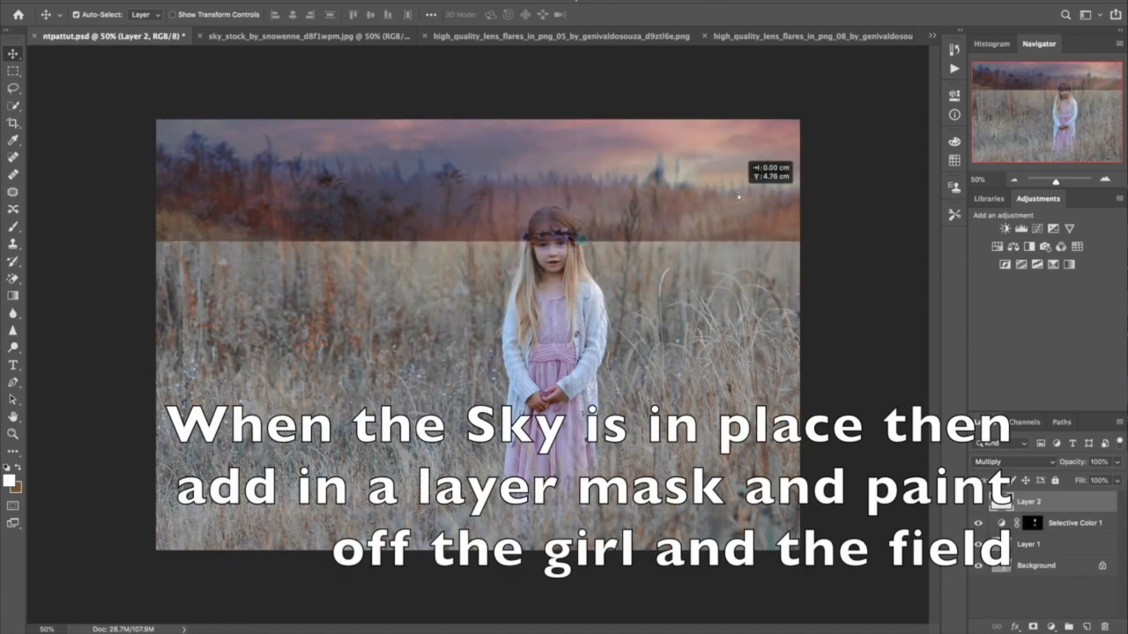
# - Add a layer mask to the sky and set up a black brush at 20% opacity, size 300
pyautogui.click(1033, 626)
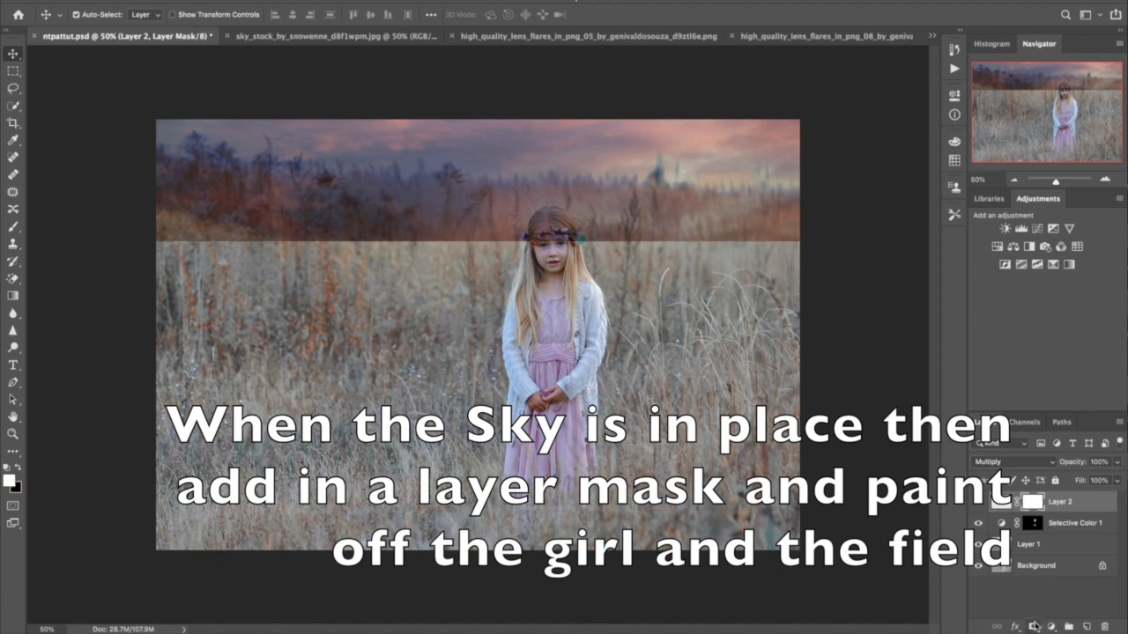
pyautogui.press('b')
pyautogui.press('x')
pyautogui.click(95, 15)
pyautogui.moveTo(40, 53); pyautogui.dragTo(97, 53)
pyautogui.click(91, 272)
pyautogui.press('2')
pyautogui.press(']')
pyautogui.press(']')
pyautogui.press(']')
# - Paint black along the horizon on the mask so the sky fades softly into the field
pyautogui.moveTo(220, 231)
pyautogui.mouseDown()
pyautogui.moveTo(493, 231)
pyautogui.moveTo(379, 231)
pyautogui.moveTo(414, 232)
pyautogui.mouseUp()
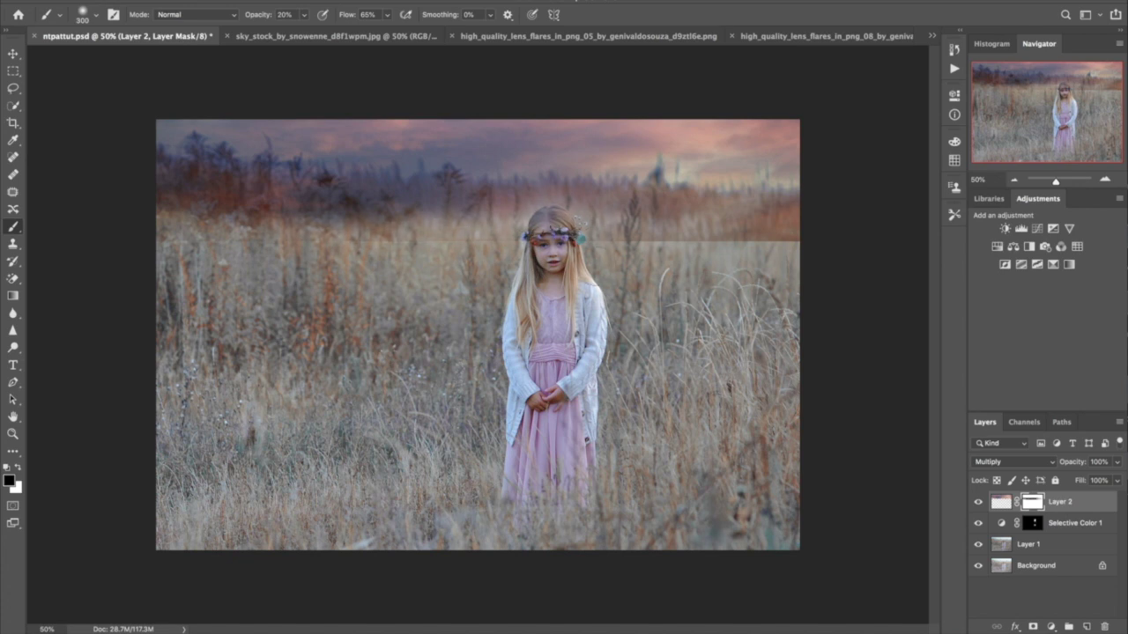
pyautogui.moveTo(760, 236); pyautogui.dragTo(798, 236)
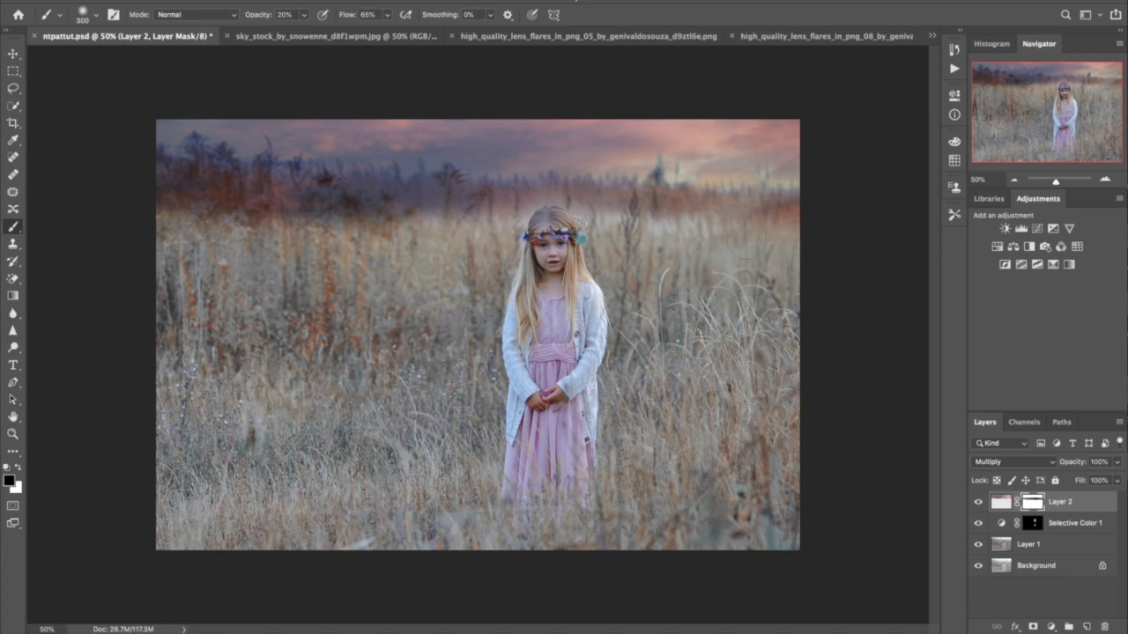
pyautogui.moveTo(502, 205)
pyautogui.mouseDown()
pyautogui.moveTo(151, 195)
pyautogui.moveTo(421, 189)
pyautogui.mouseUp()
pyautogui.moveTo(339, 207); pyautogui.dragTo(252, 200)
pyautogui.moveTo(163, 186)
pyautogui.mouseDown()
pyautogui.moveTo(383, 203)
pyautogui.moveTo(564, 194)
pyautogui.mouseUp()
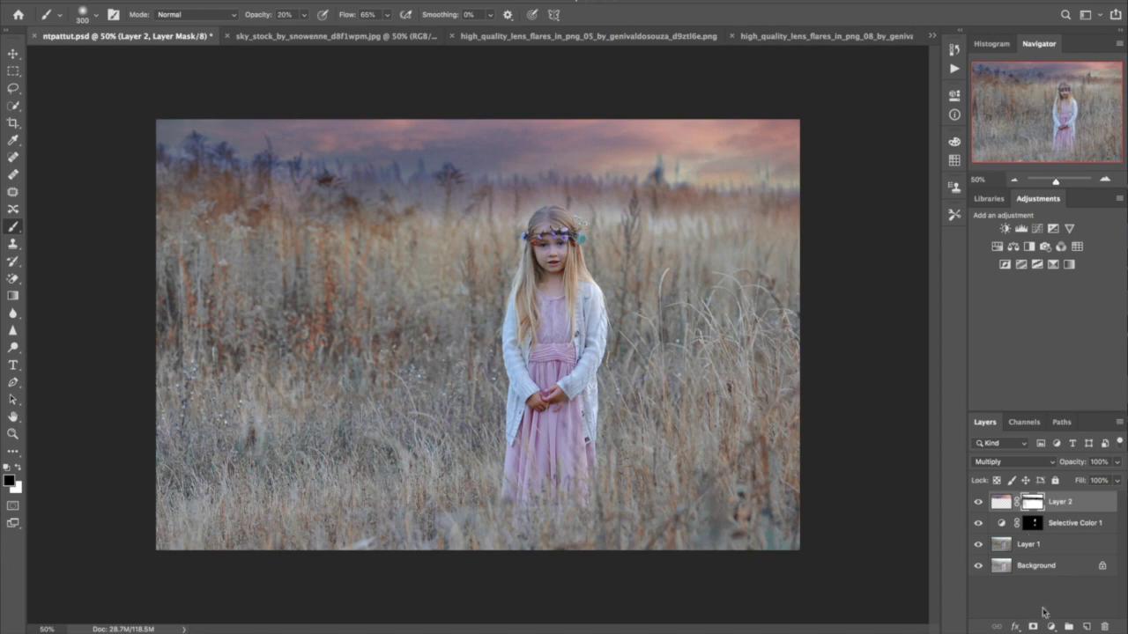
pyautogui.click(1050, 626)
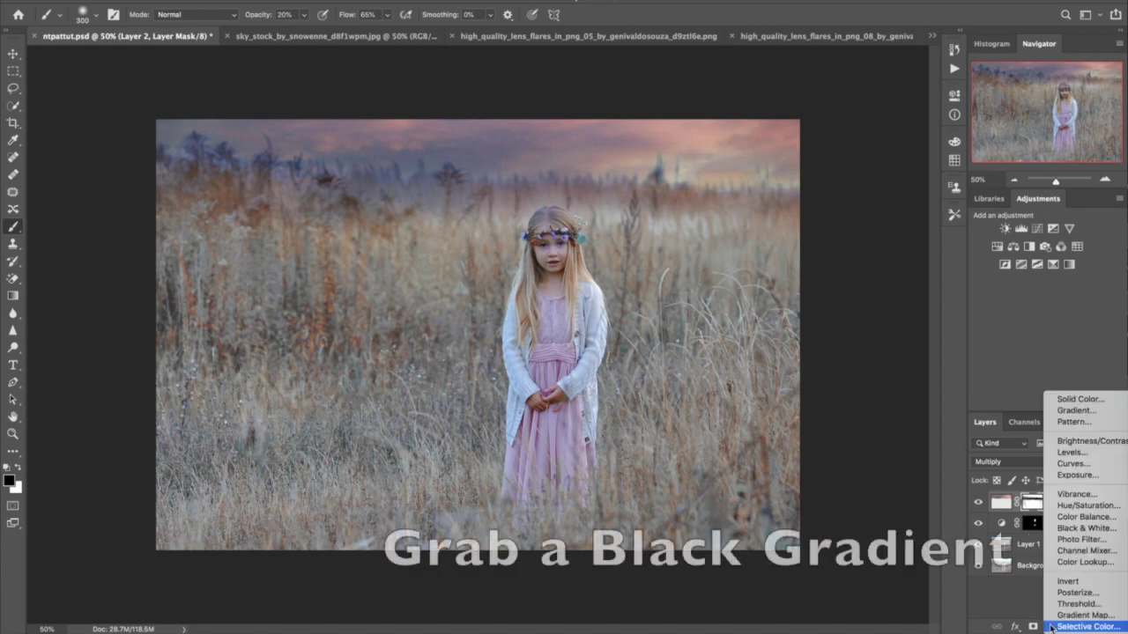
# - Add a Gradient Fill layer with both gradient colour stops set to black
pyautogui.click(1080, 412)
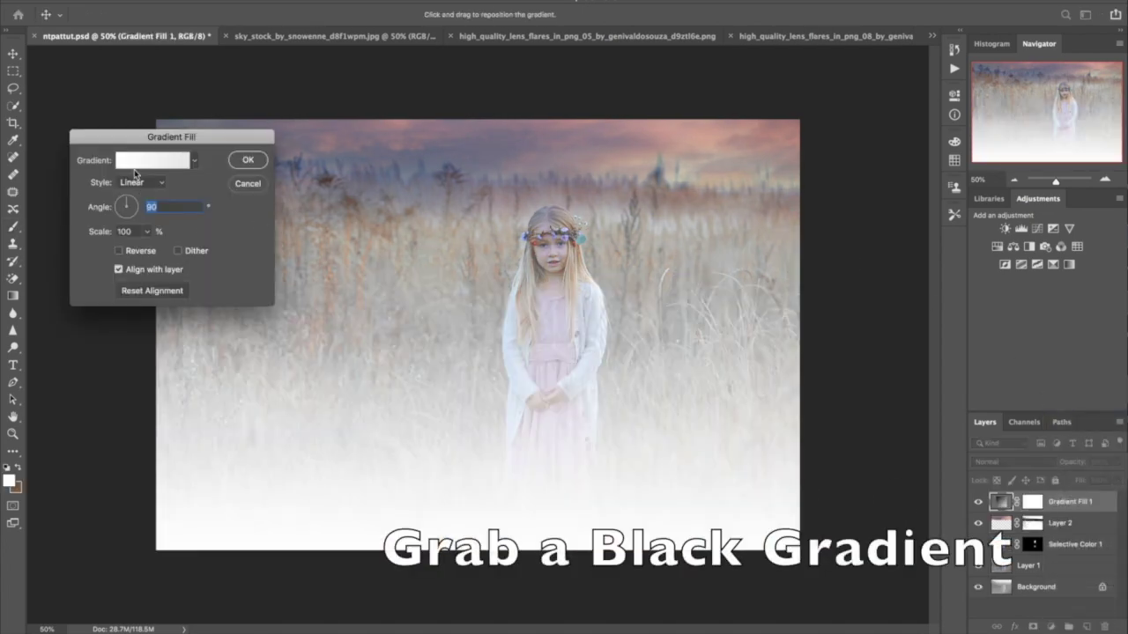
pyautogui.click(141, 161)
pyautogui.click(780, 360)
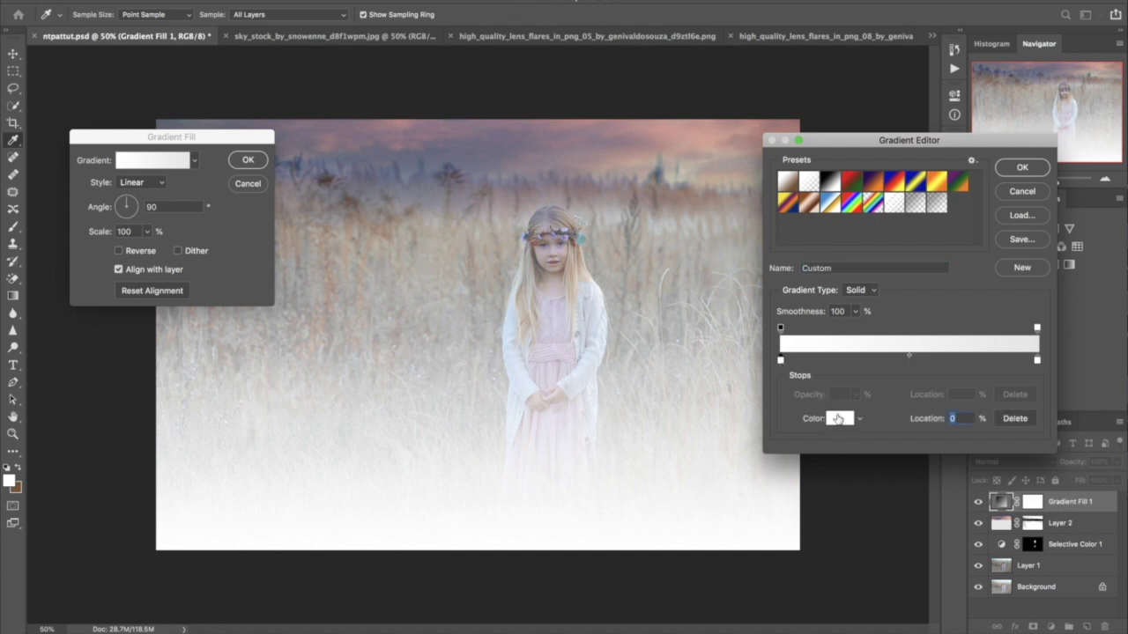
pyautogui.click(837, 418)
pyautogui.click(264, 348)
pyautogui.click(554, 146)
pyautogui.click(1037, 361)
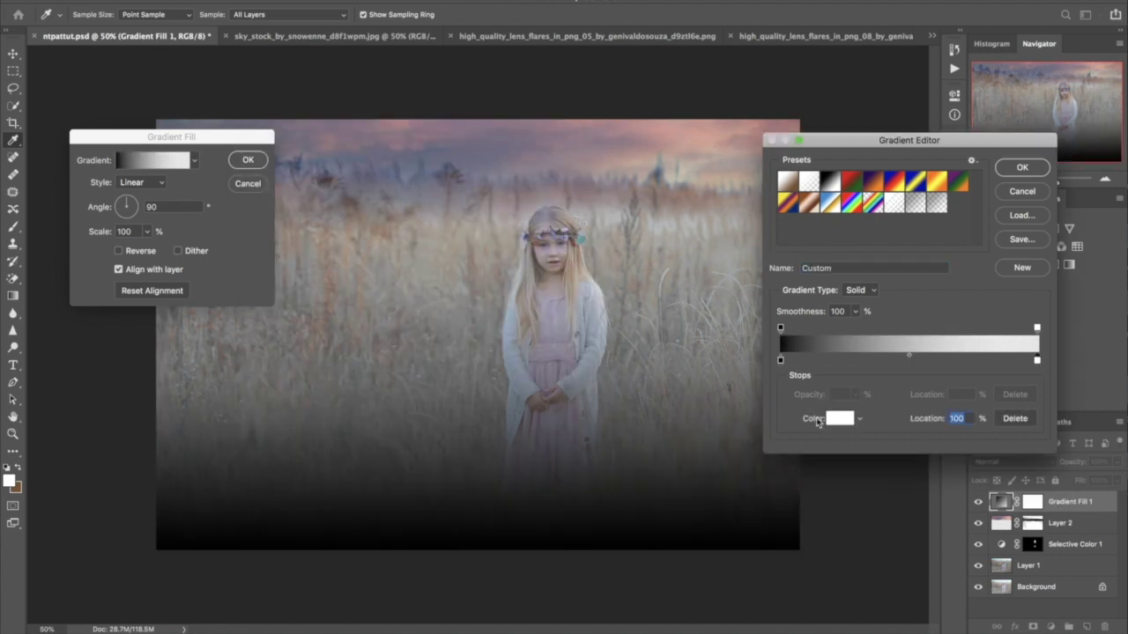
pyautogui.click(838, 419)
pyautogui.click(259, 317)
pyautogui.click(554, 146)
pyautogui.click(1022, 167)
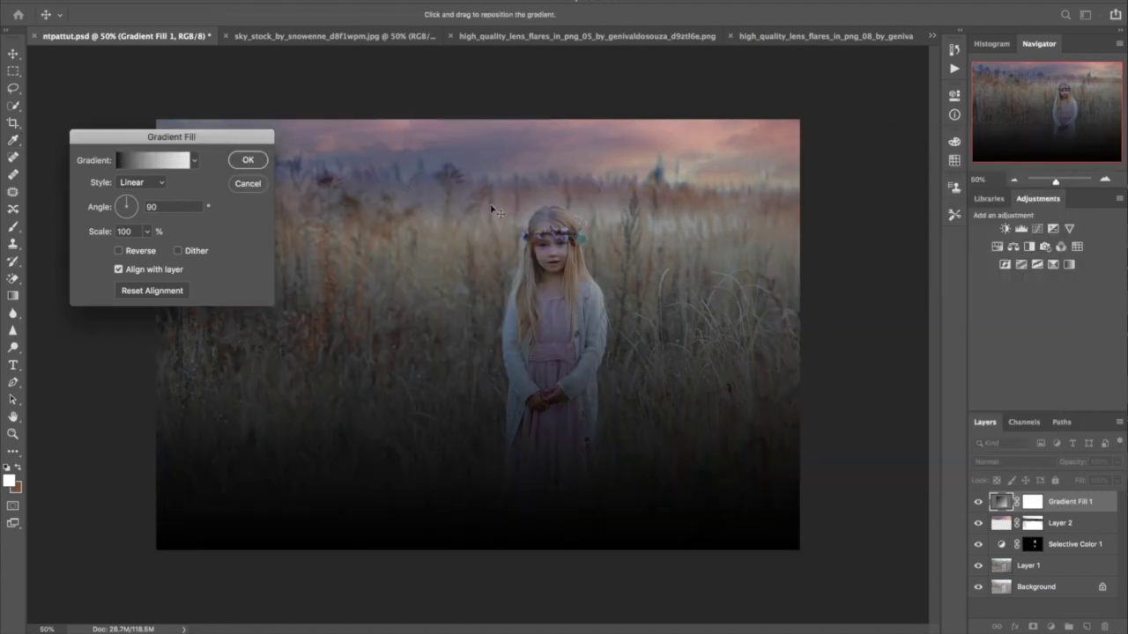
# - Make the gradient Radial and Reversed so the edges go dark, adjust its angle, and confirm
pyautogui.click(141, 182)
pyautogui.click(118, 251)
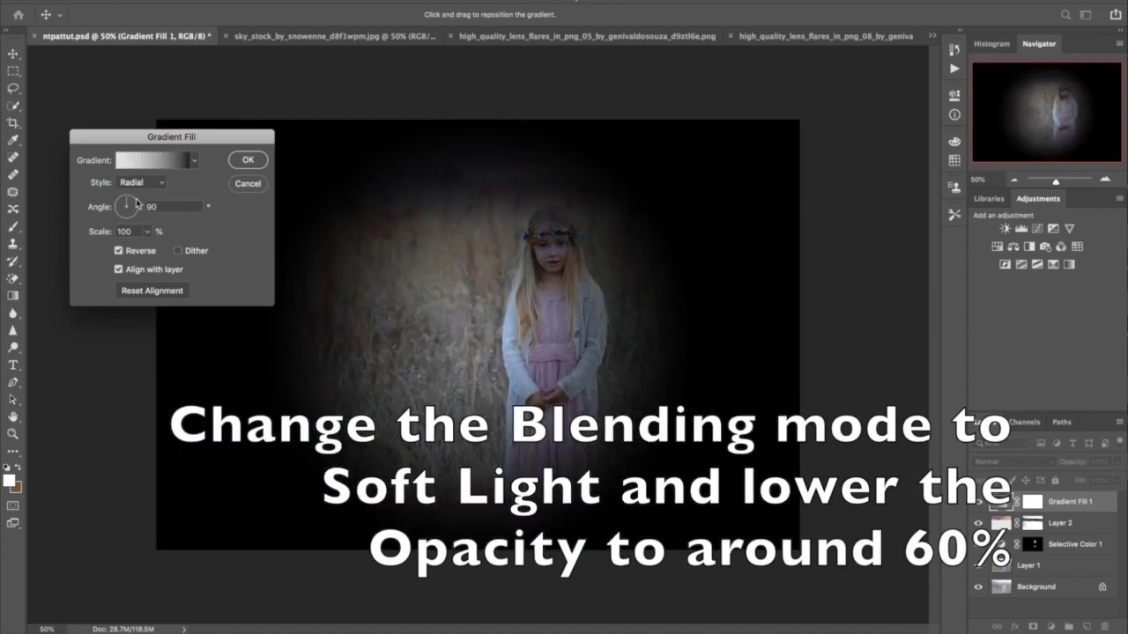
pyautogui.click(135, 202)
pyautogui.moveTo(137, 201); pyautogui.dragTo(138, 203)
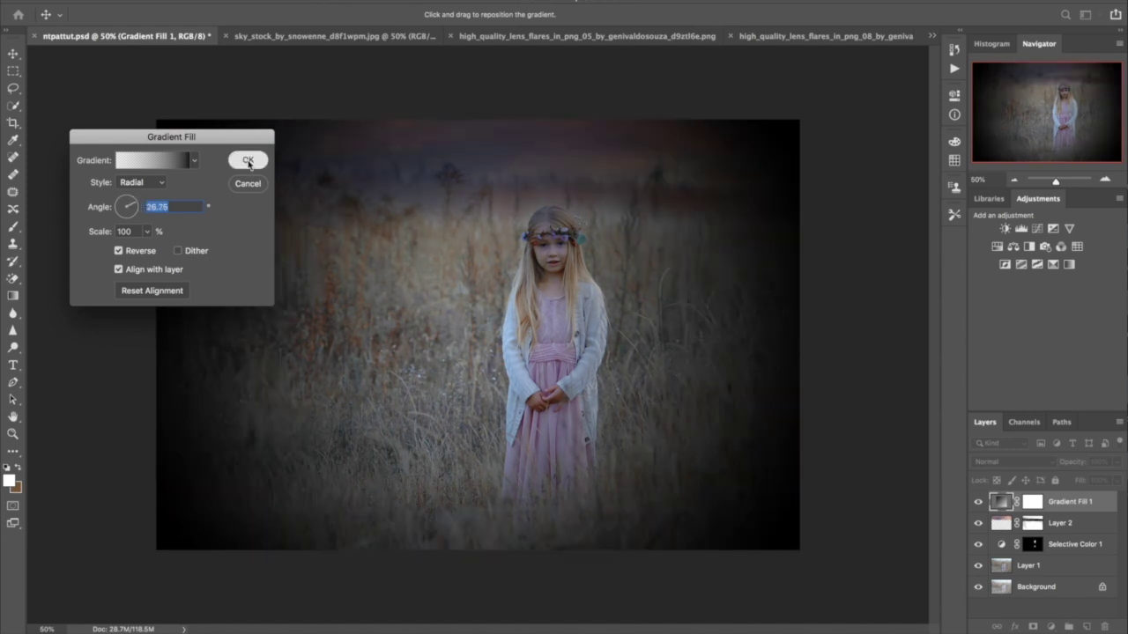
pyautogui.click(248, 159)
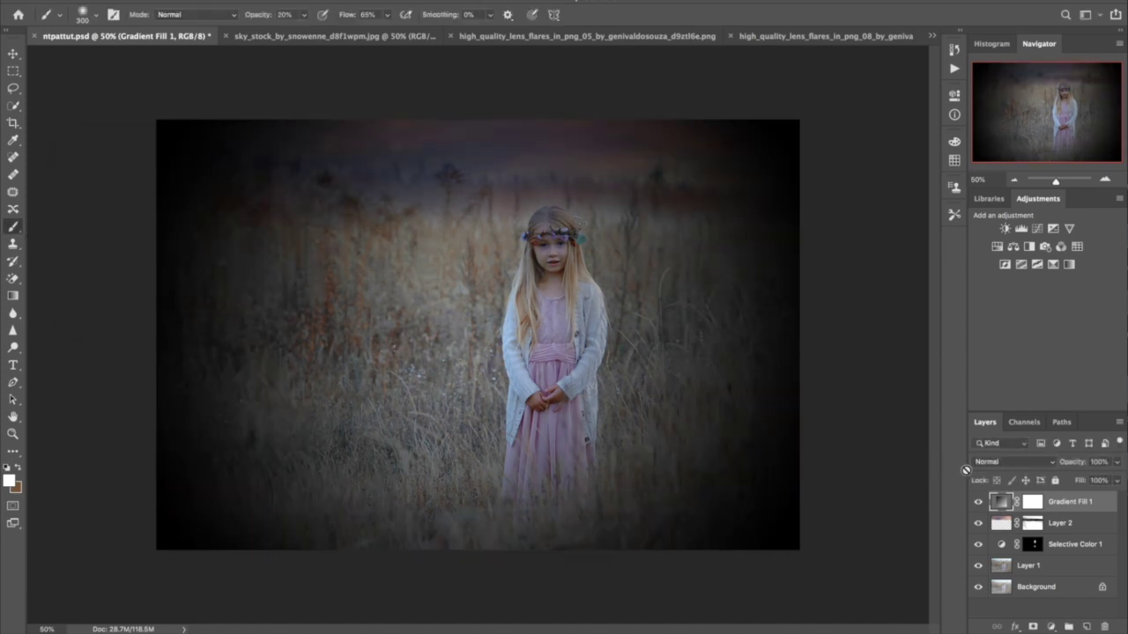
# - Set the vignette layer to Soft Light at 60% opacity
pyautogui.click(1006, 461)
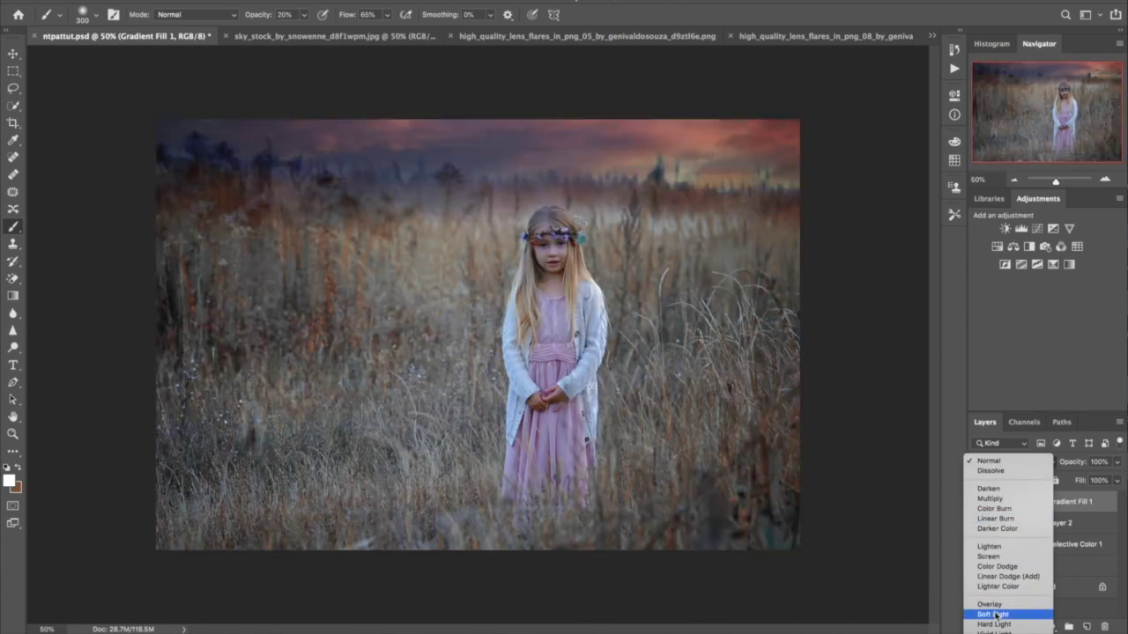
pyautogui.click(993, 614)
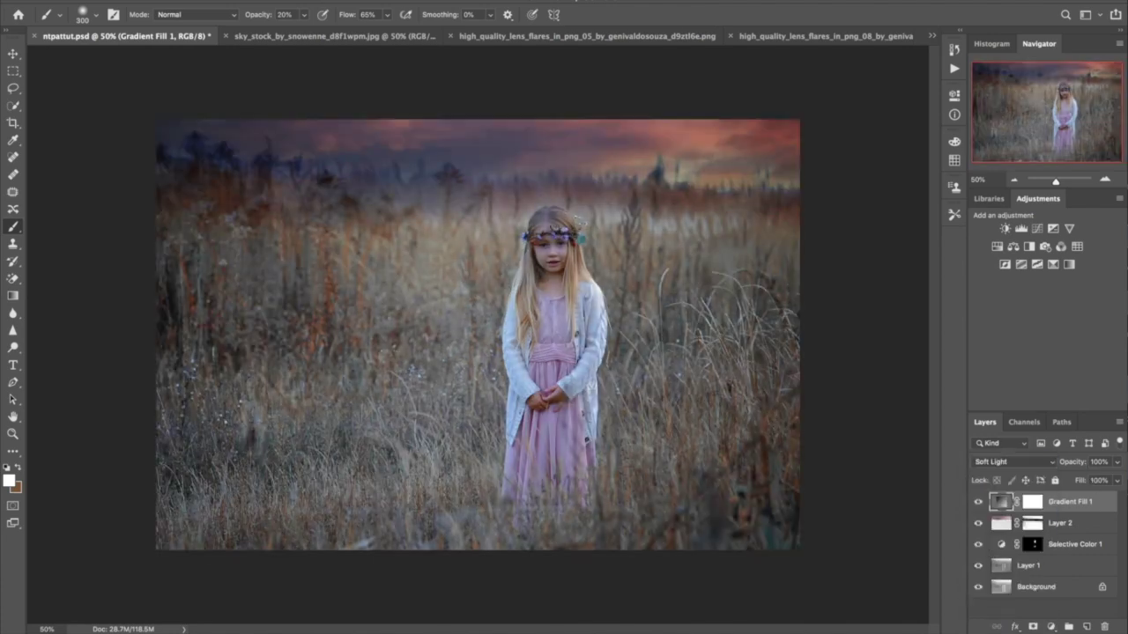
pyautogui.moveTo(1068, 463); pyautogui.dragTo(1056, 464)
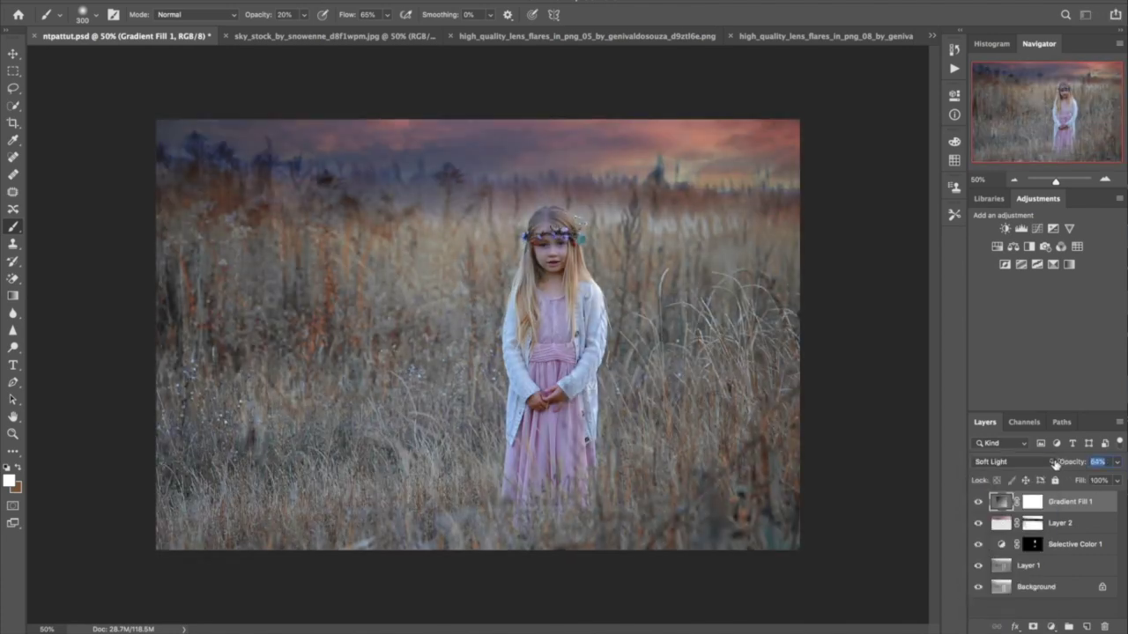
pyautogui.press('Return')
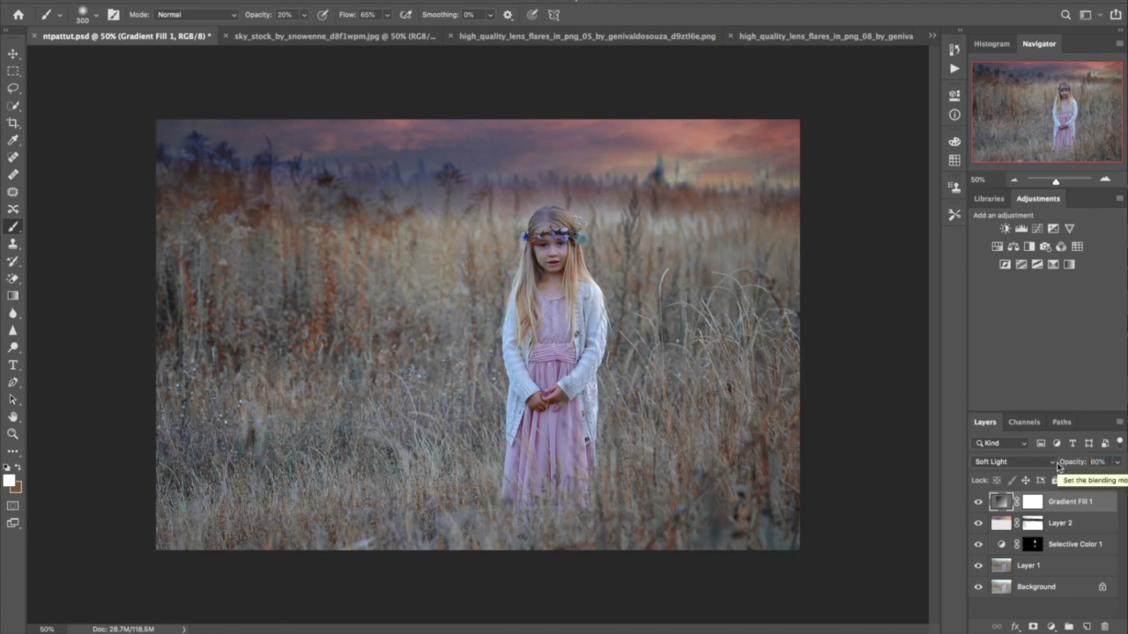
# - Add a Curves layer and lift the black point to output 20 for a matte fade
pyautogui.click(1050, 626)
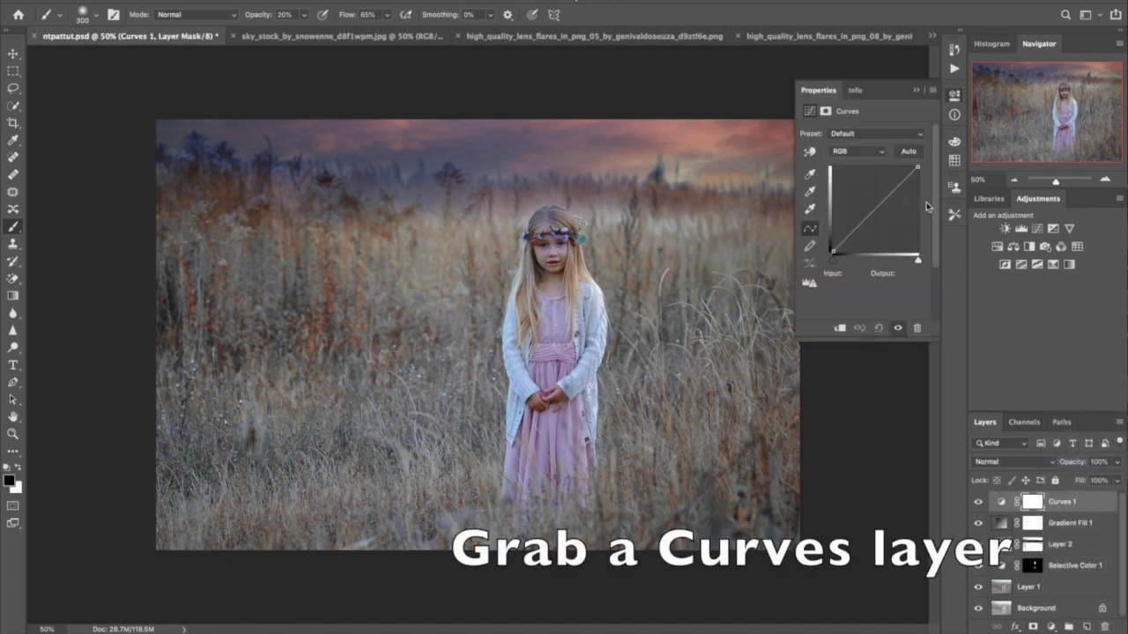
pyautogui.click(874, 211)
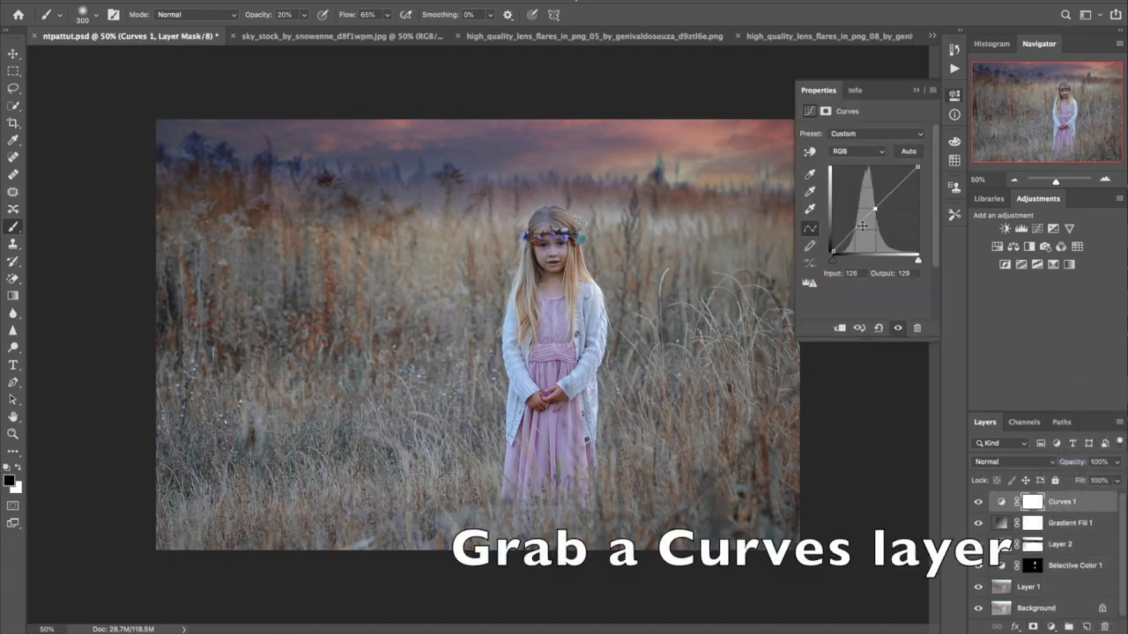
pyautogui.click(852, 228)
pyautogui.click(853, 230)
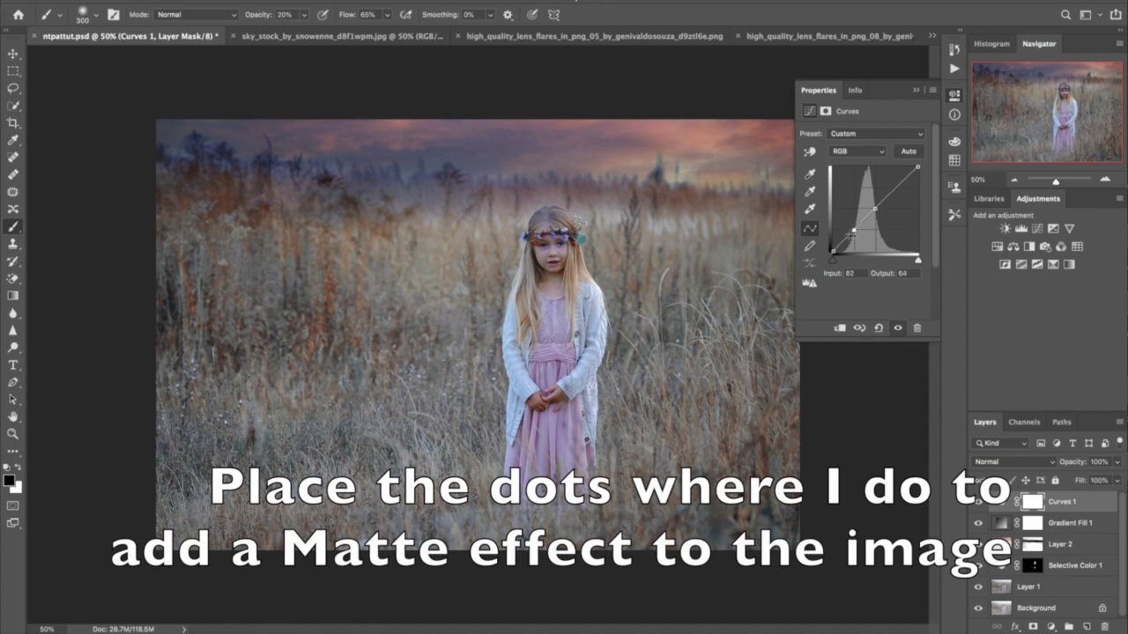
pyautogui.moveTo(832, 253); pyautogui.dragTo(831, 247)
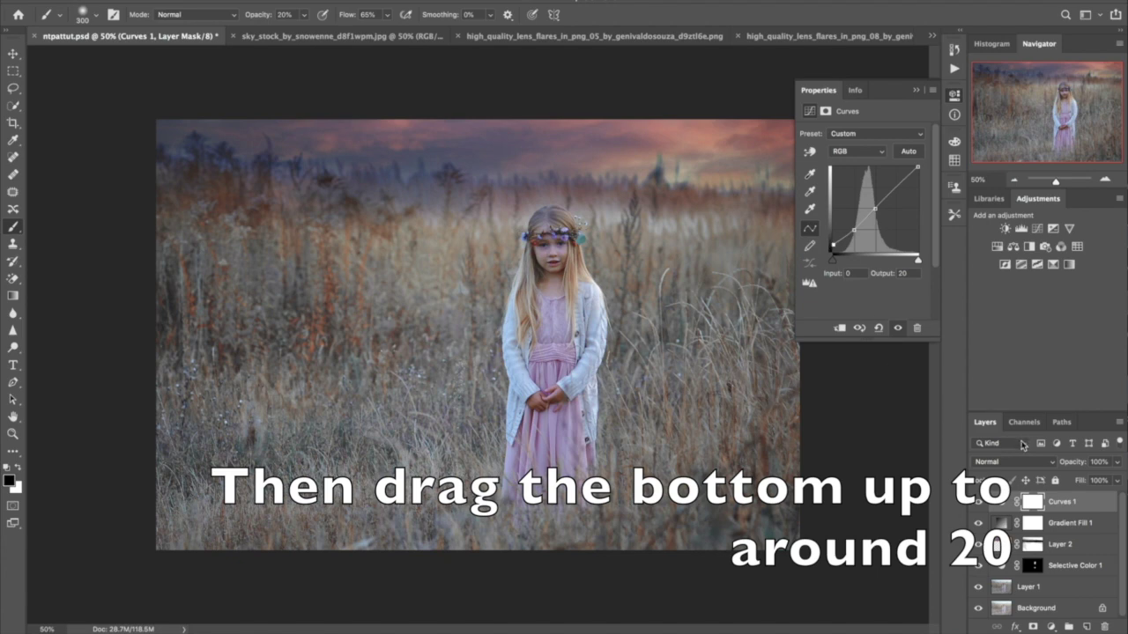
# - Add a second Curves layer with its midpoint raised slightly to brighten
pyautogui.click(1049, 624)
pyautogui.click(1060, 469)
pyautogui.moveTo(879, 209); pyautogui.dragTo(873, 203)
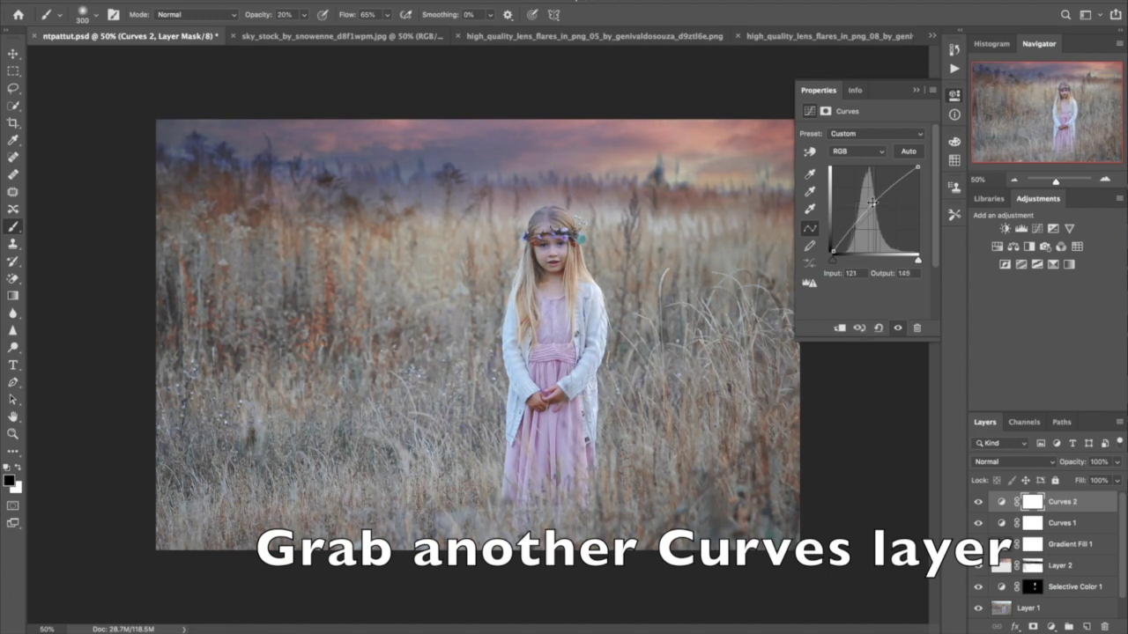
# - Invert the Curves 2 mask to hide the brightening and make white the painting colour
pyautogui.hotkey('ctrl', 'i')
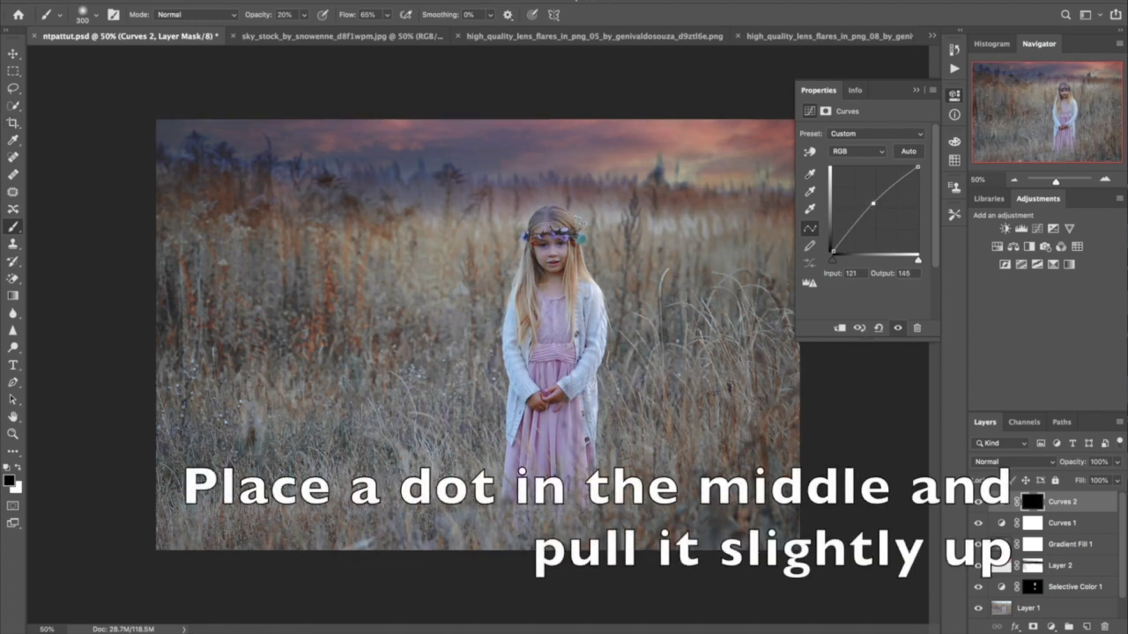
pyautogui.press('x')
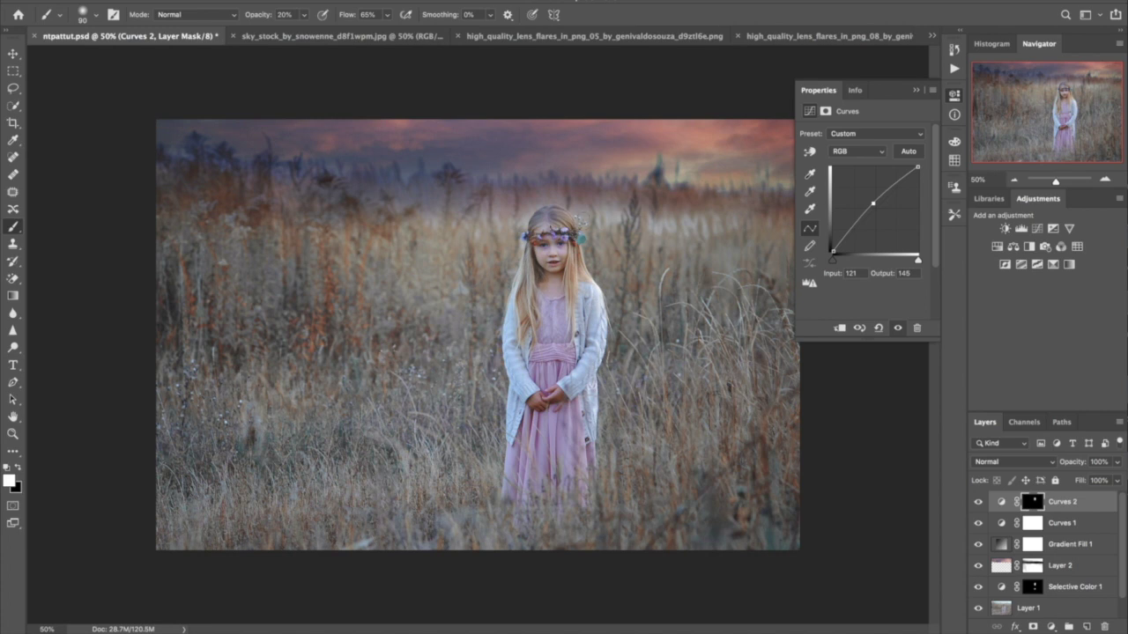
pyautogui.click(1050, 626)
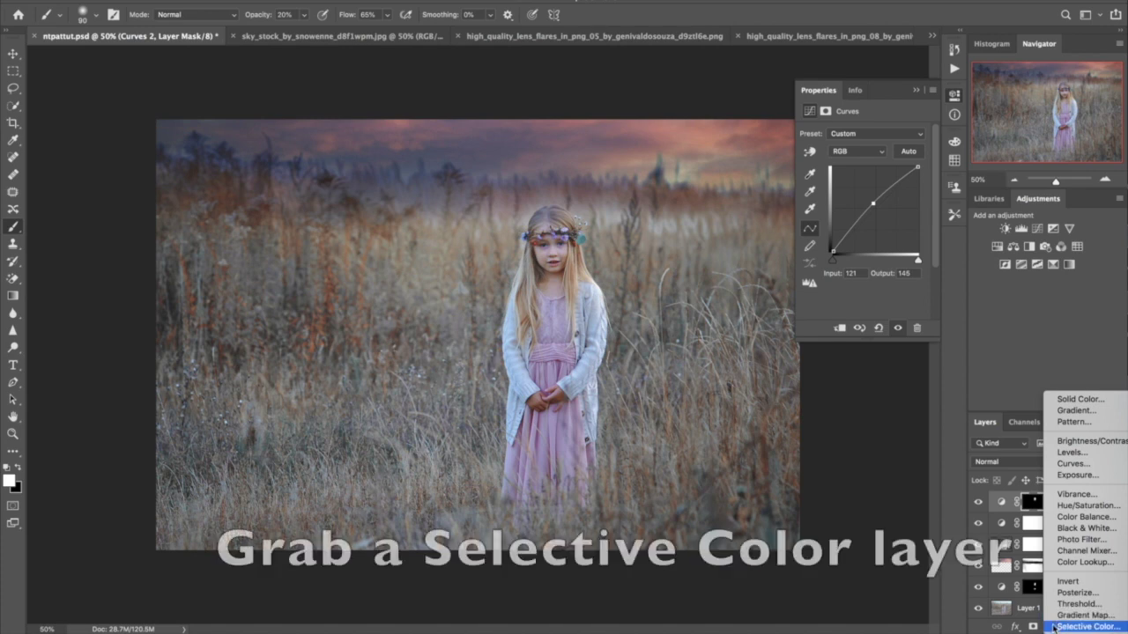
# - Add a Selective Color layer with Reds set to Cyan −48, Magenta +12, Yellow −44
pyautogui.click(1055, 626)
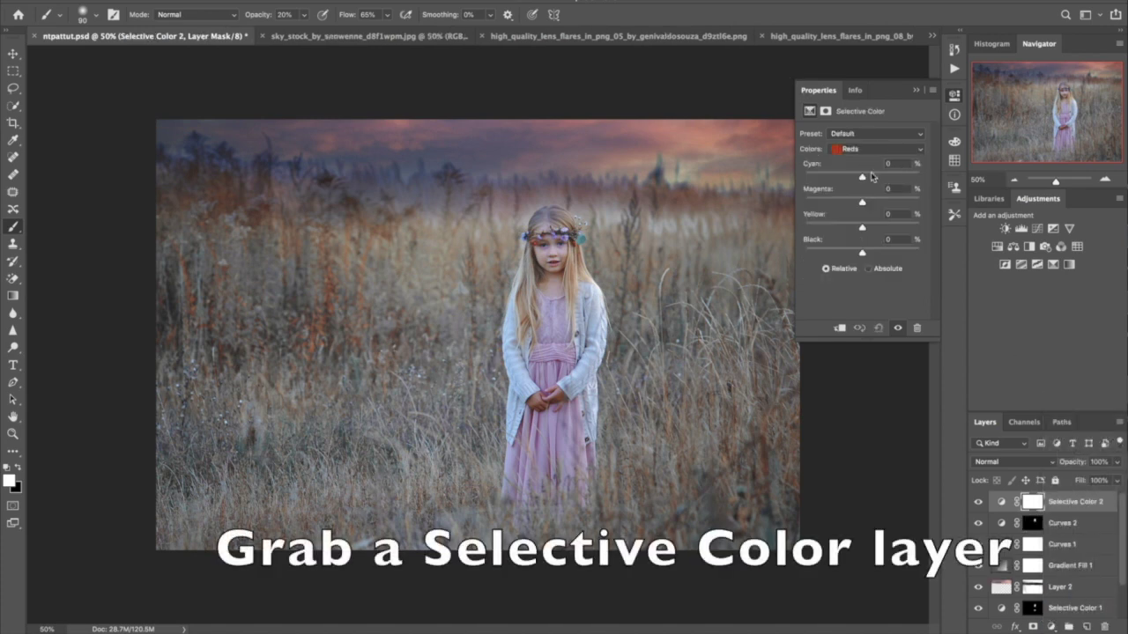
pyautogui.moveTo(861, 177); pyautogui.dragTo(838, 180)
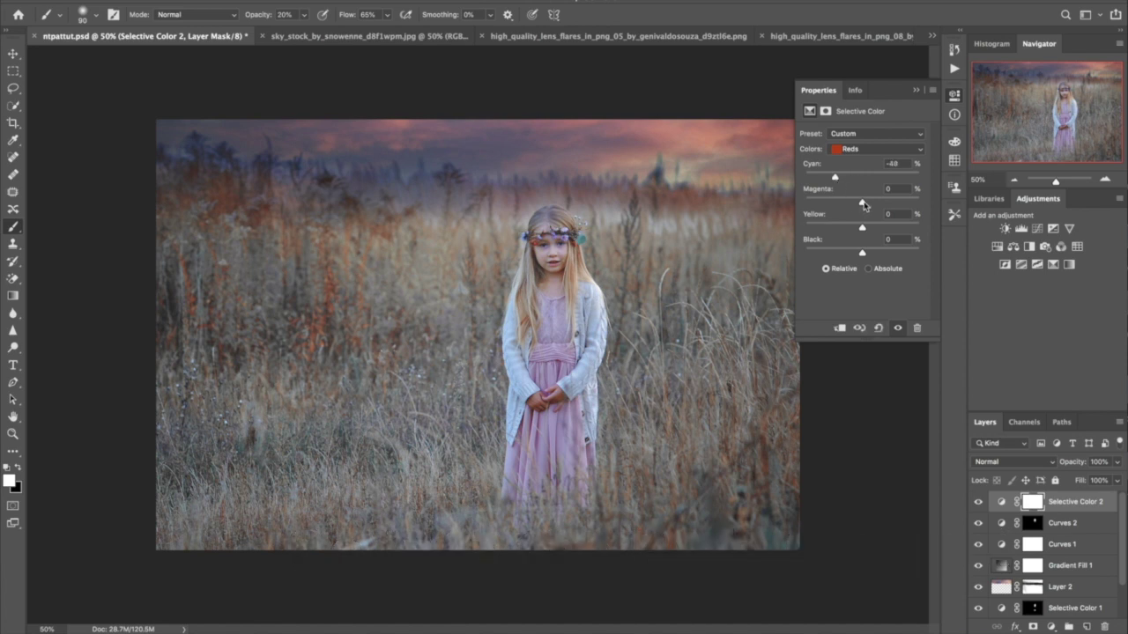
pyautogui.moveTo(864, 205); pyautogui.dragTo(870, 204)
pyautogui.moveTo(861, 231); pyautogui.dragTo(841, 231)
pyautogui.moveTo(838, 230); pyautogui.dragTo(837, 230)
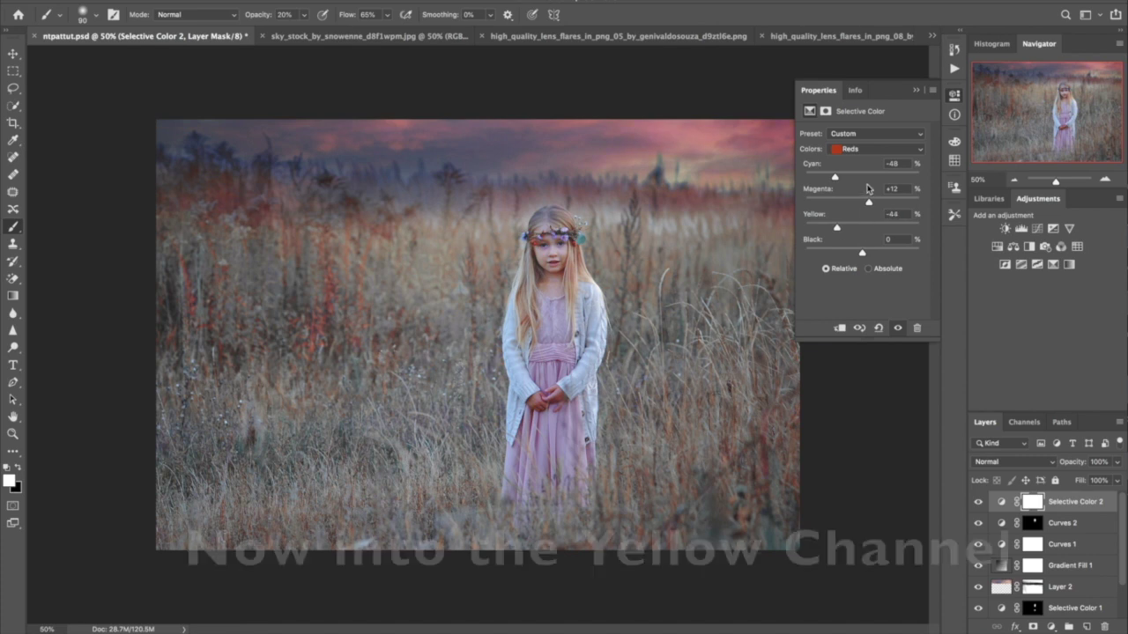
# - Set Yellows to Cyan −45, Magenta +36, Yellow −100, then ready a black brush near 52% opacity
pyautogui.click(856, 150)
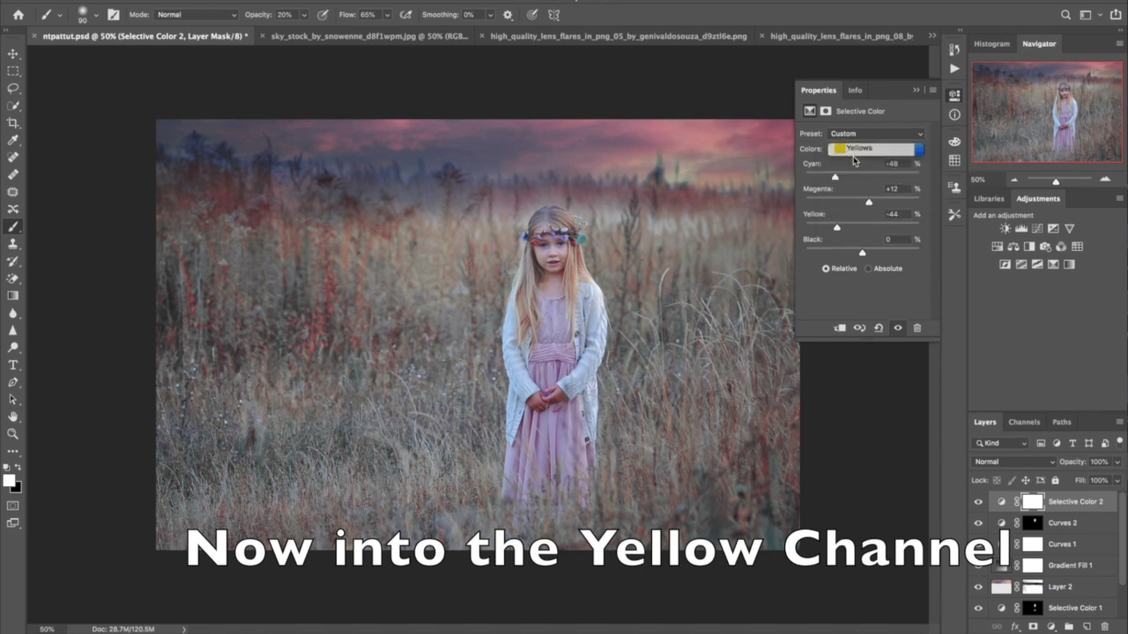
pyautogui.moveTo(861, 177); pyautogui.dragTo(839, 180)
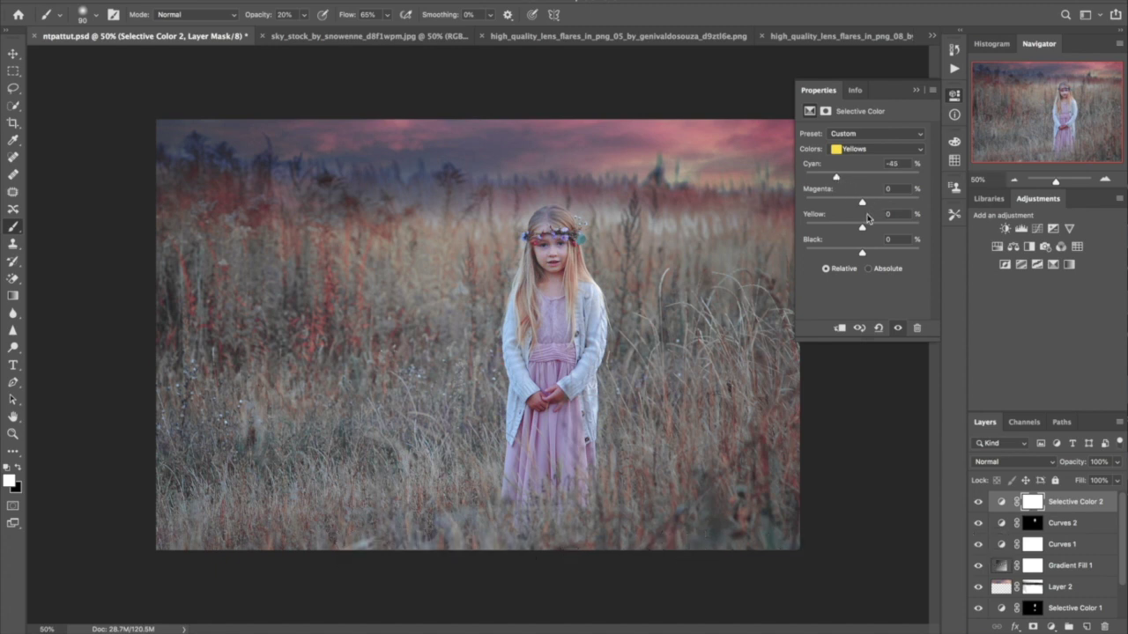
pyautogui.moveTo(862, 204); pyautogui.dragTo(878, 205)
pyautogui.moveTo(862, 227); pyautogui.dragTo(806, 229)
pyautogui.click(18, 466)
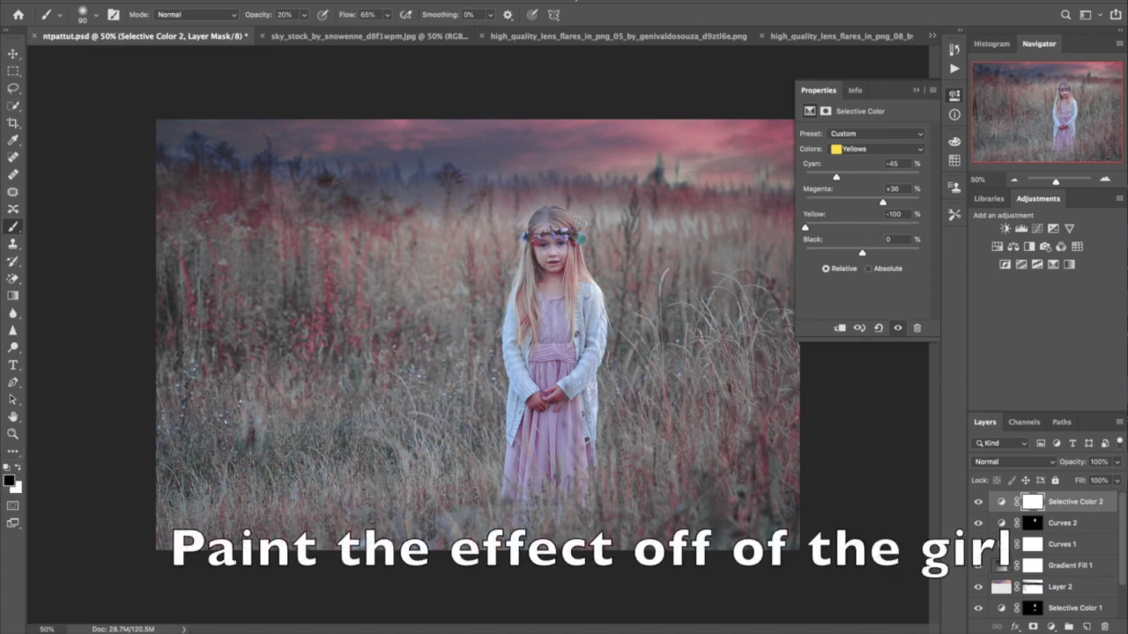
pyautogui.moveTo(255, 15); pyautogui.dragTo(349, 60)
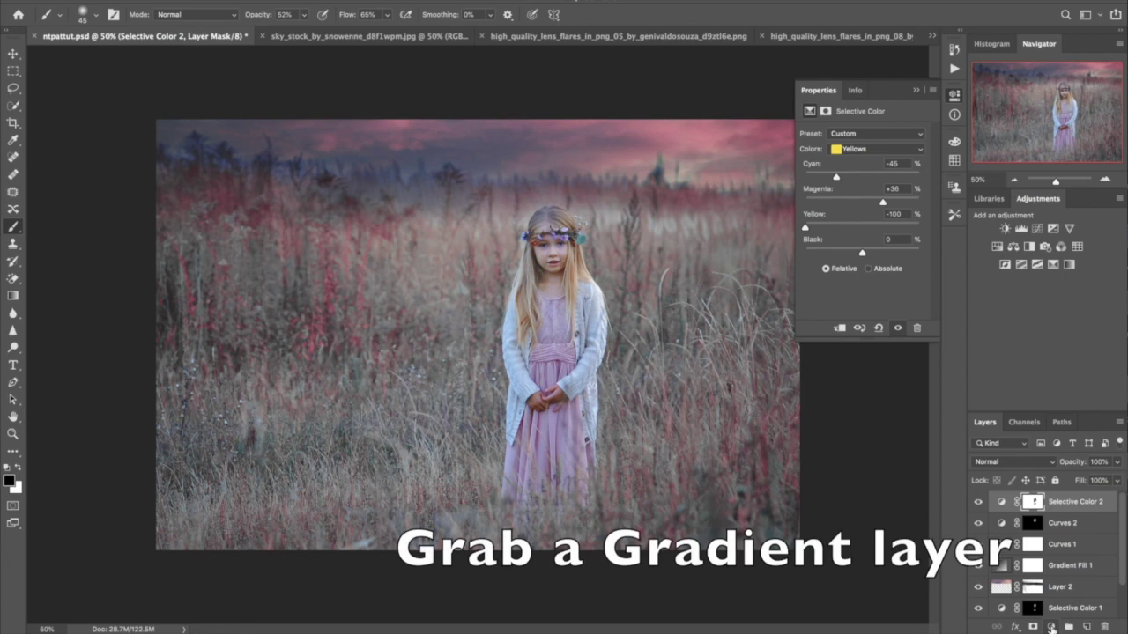
# - Add a Gradient Fill layer and set its first colour stop to #ea52f0
pyautogui.click(1049, 626)
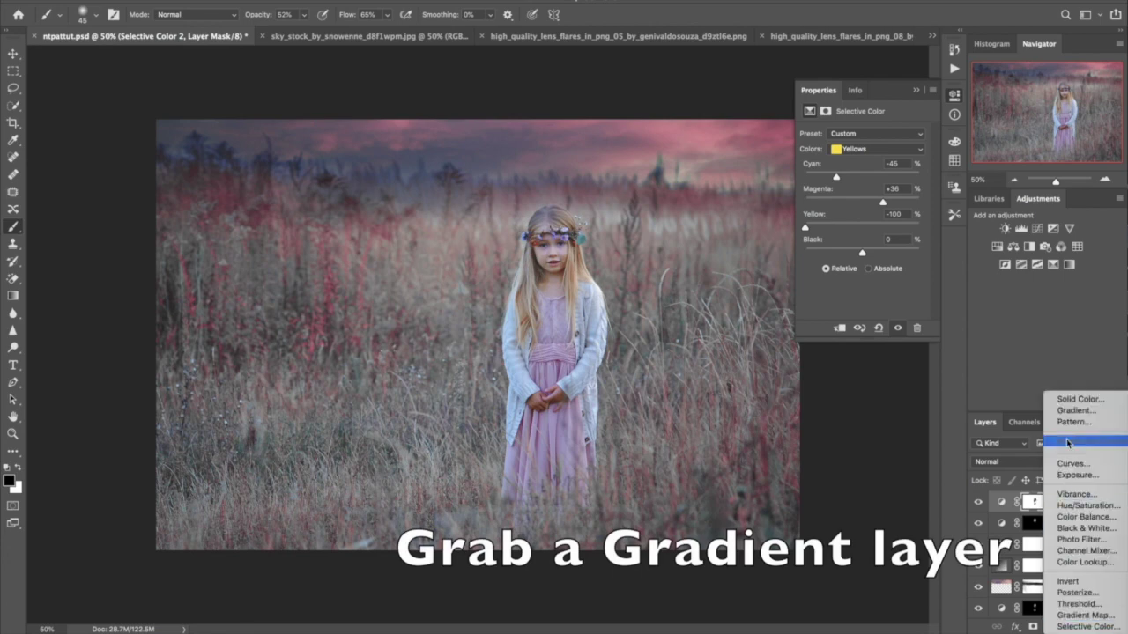
pyautogui.click(1076, 411)
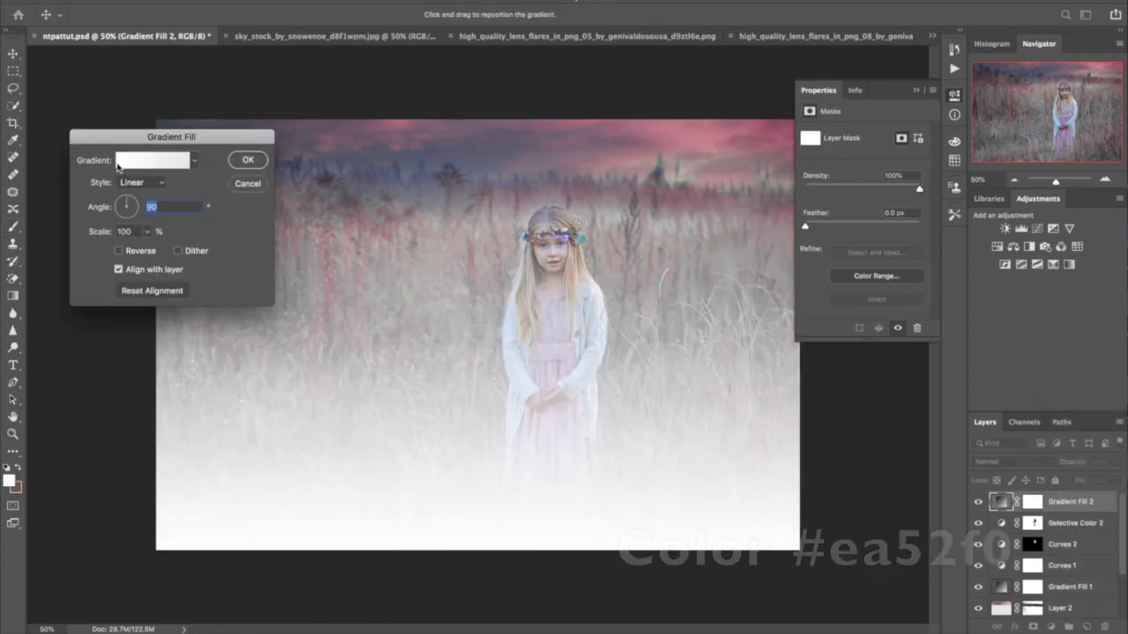
pyautogui.click(146, 160)
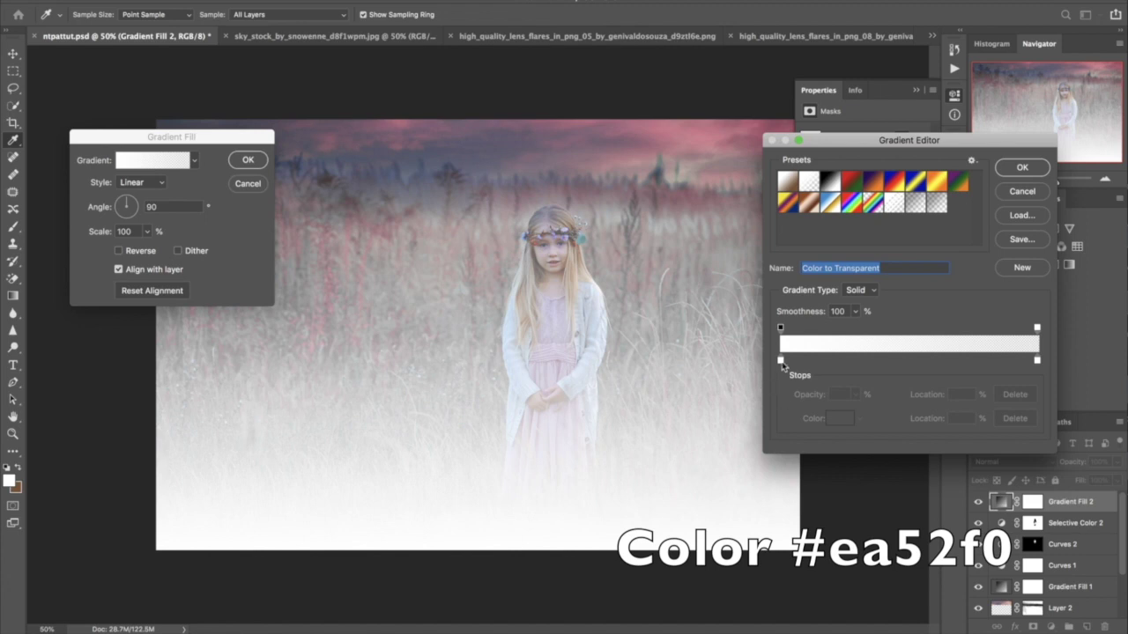
pyautogui.click(780, 361)
pyautogui.click(839, 418)
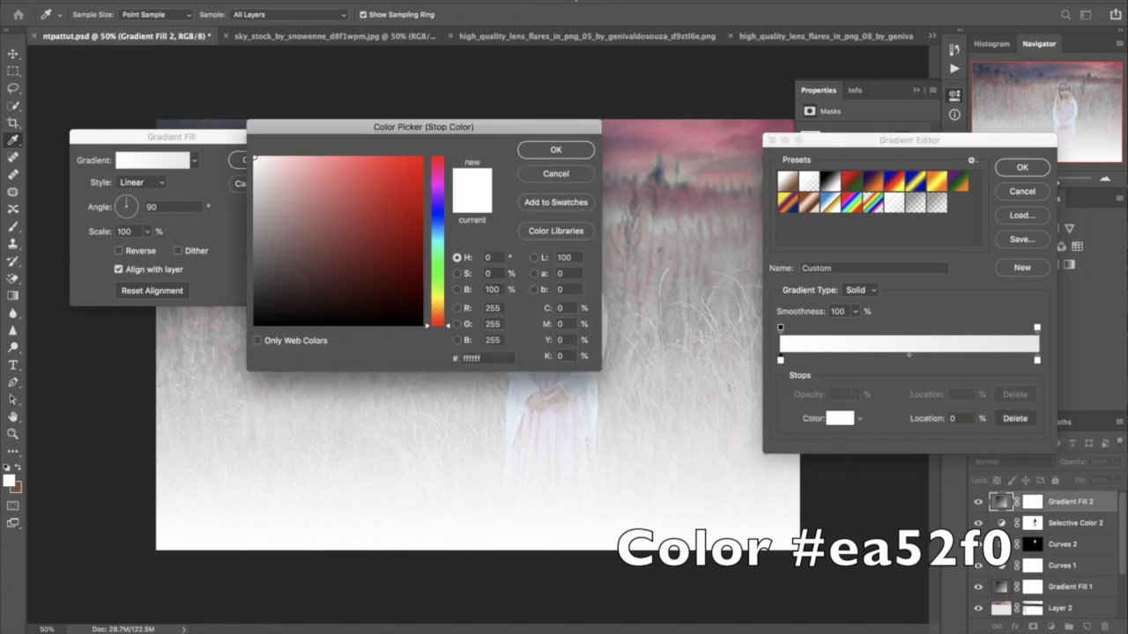
pyautogui.moveTo(486, 359); pyautogui.dragTo(444, 359)
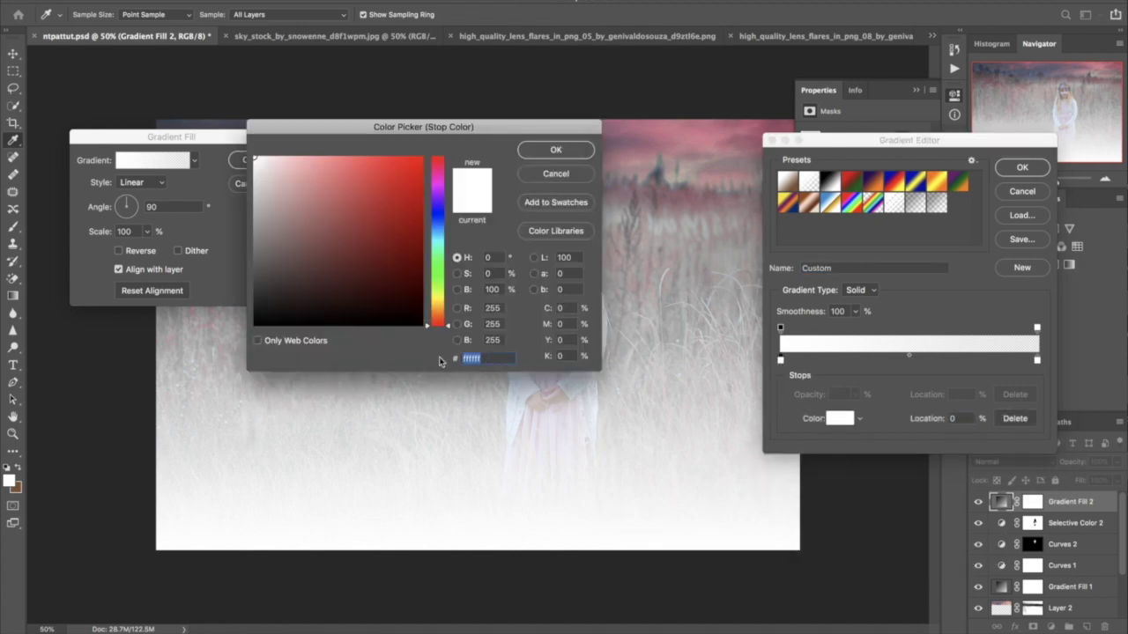
pyautogui.write('ea52f0')
pyautogui.click(556, 150)
# - Set the second stop to #ea52f0, shift the gradient lower on the image, and confirm
pyautogui.click(1037, 361)
pyautogui.click(837, 418)
pyautogui.moveTo(486, 358); pyautogui.dragTo(450, 357)
pyautogui.write('ea52f')
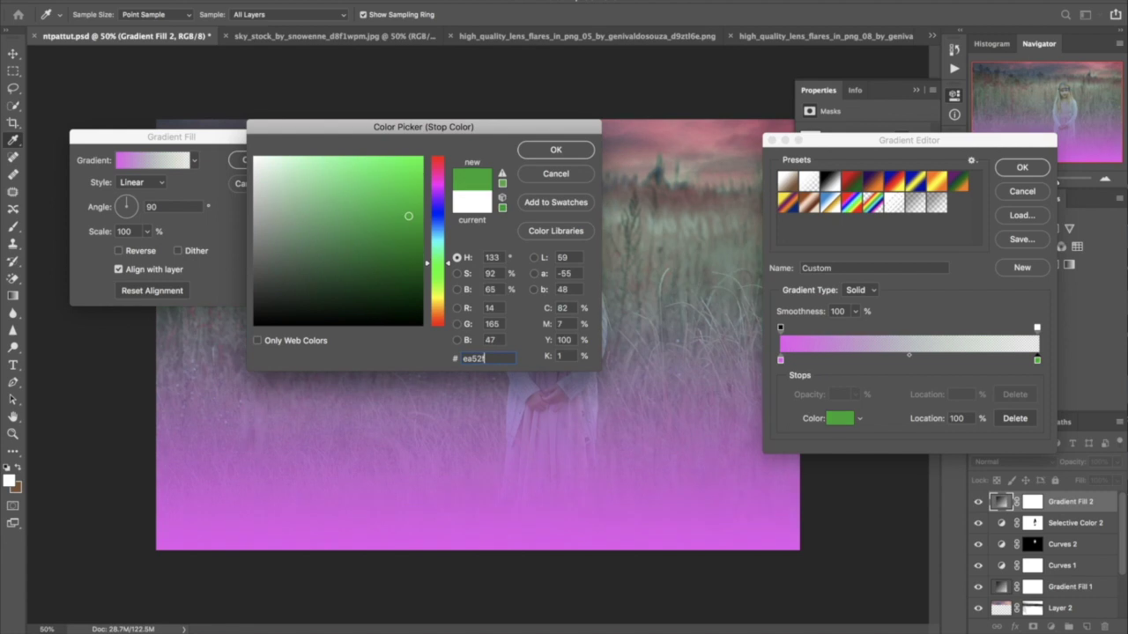
pyautogui.write('0')
pyautogui.click(556, 150)
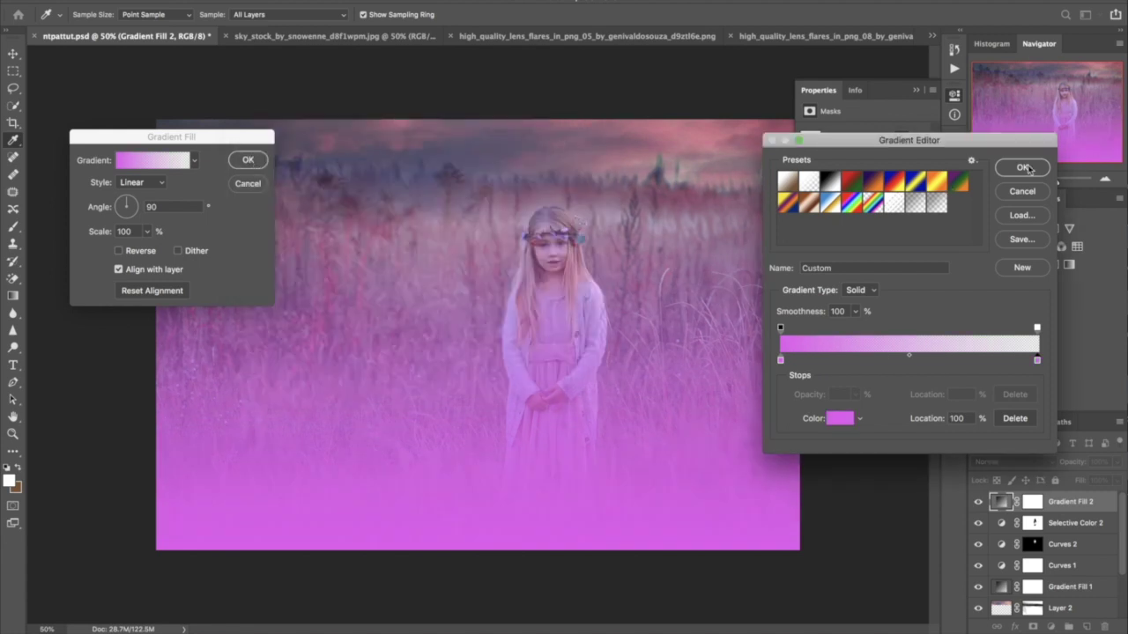
pyautogui.click(1025, 168)
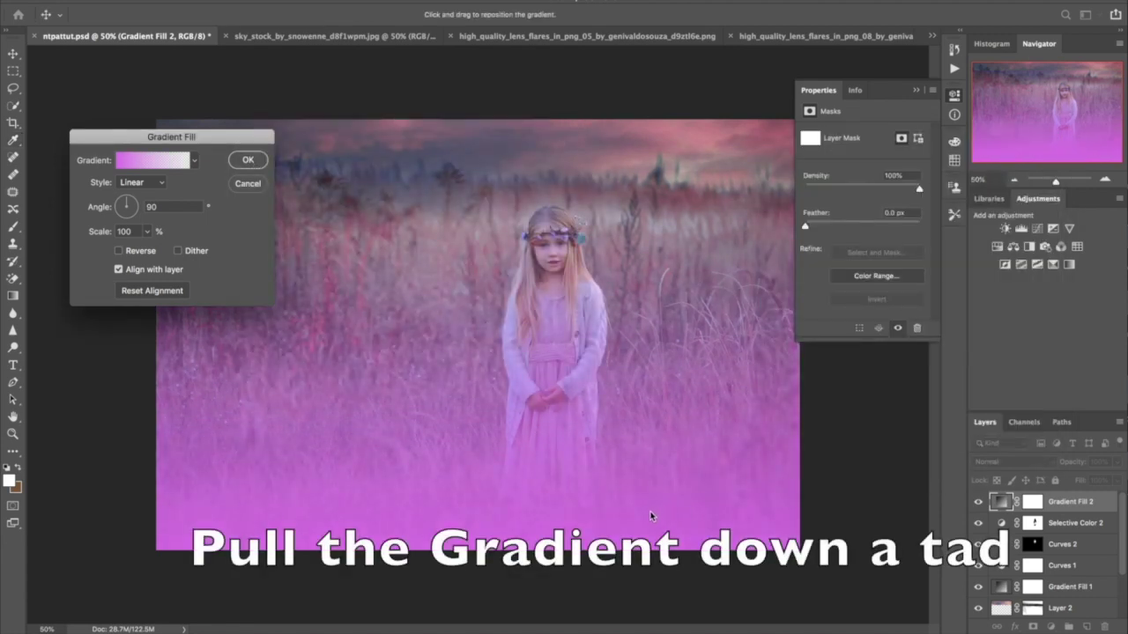
pyautogui.moveTo(651, 515); pyautogui.dragTo(649, 540)
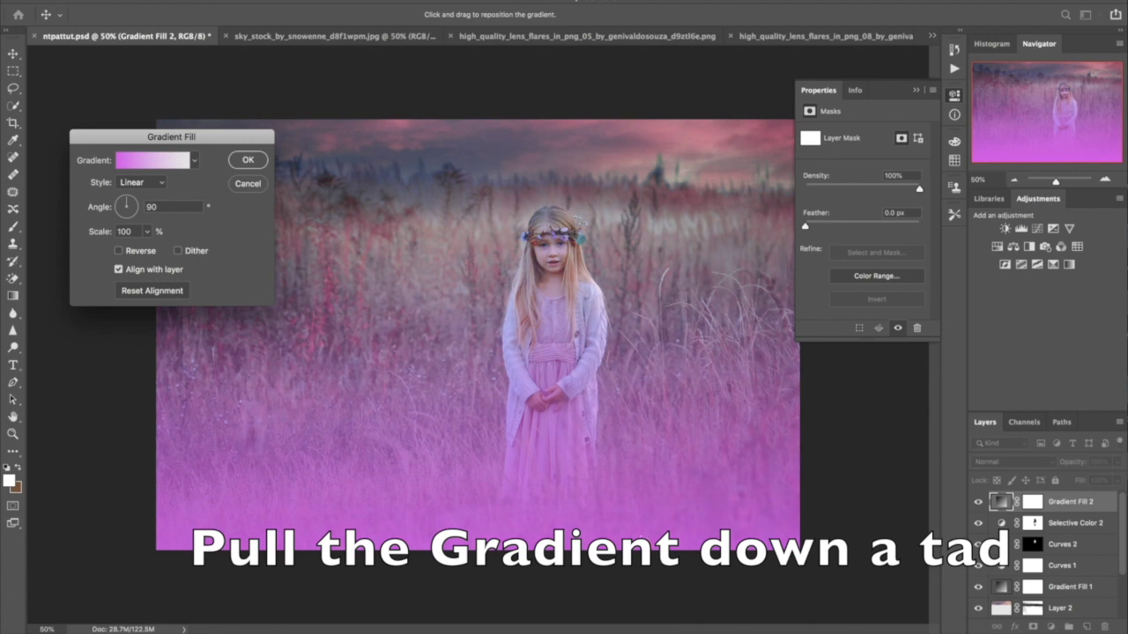
pyautogui.click(248, 160)
# - Set the gradient layer to Multiply at 30% opacity
pyautogui.press('b')
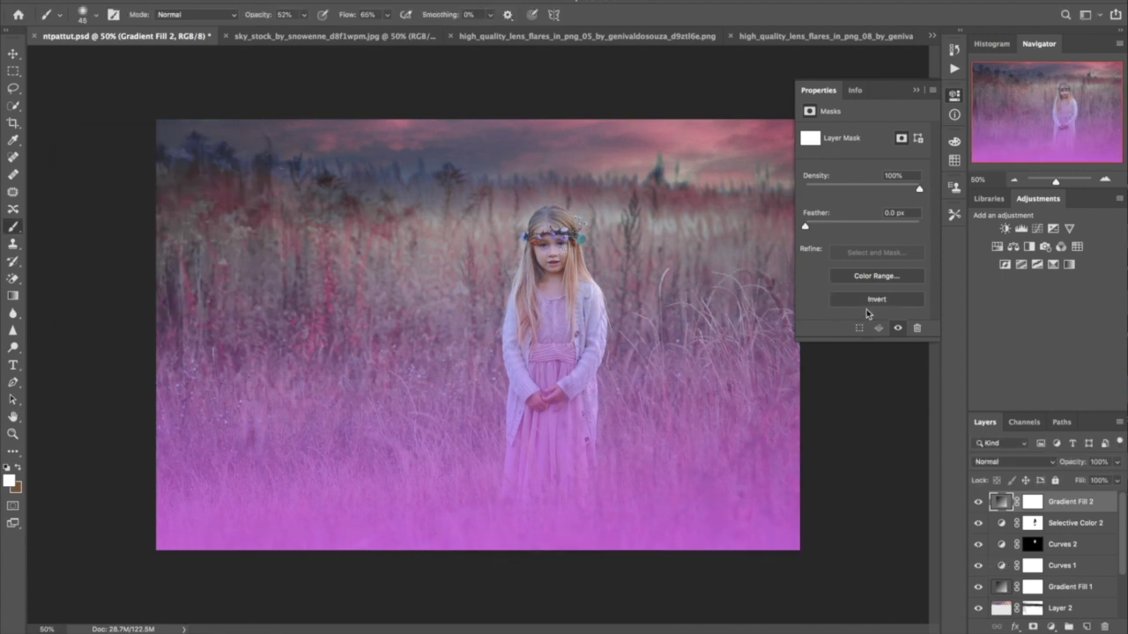
pyautogui.click(1002, 463)
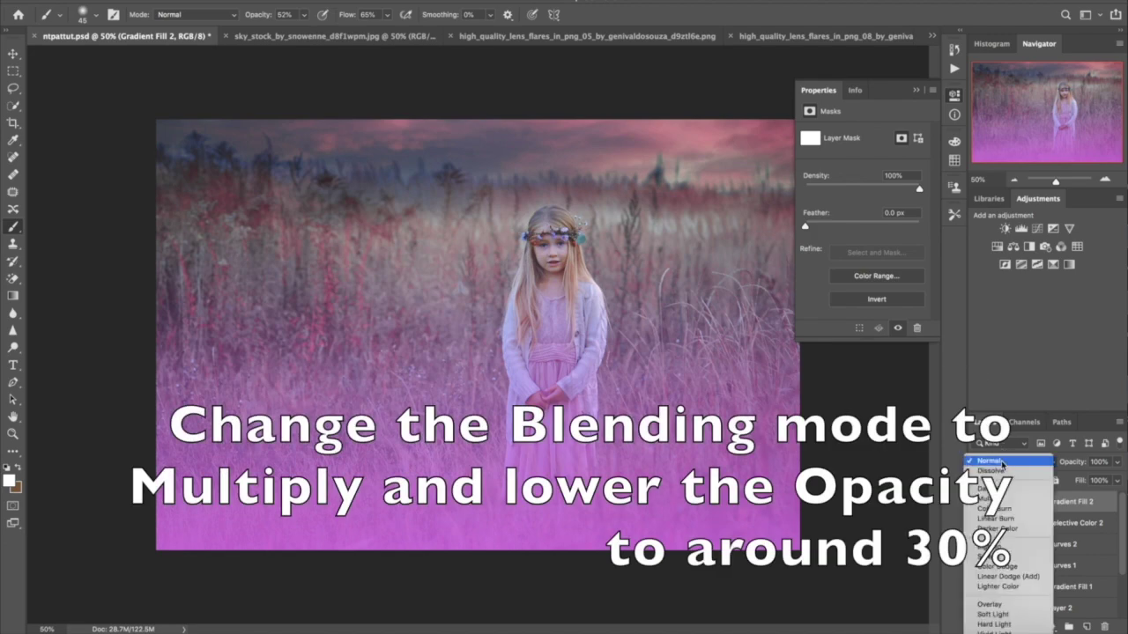
pyautogui.click(987, 499)
pyautogui.click(1097, 462)
pyautogui.write('30')
pyautogui.press('Return')
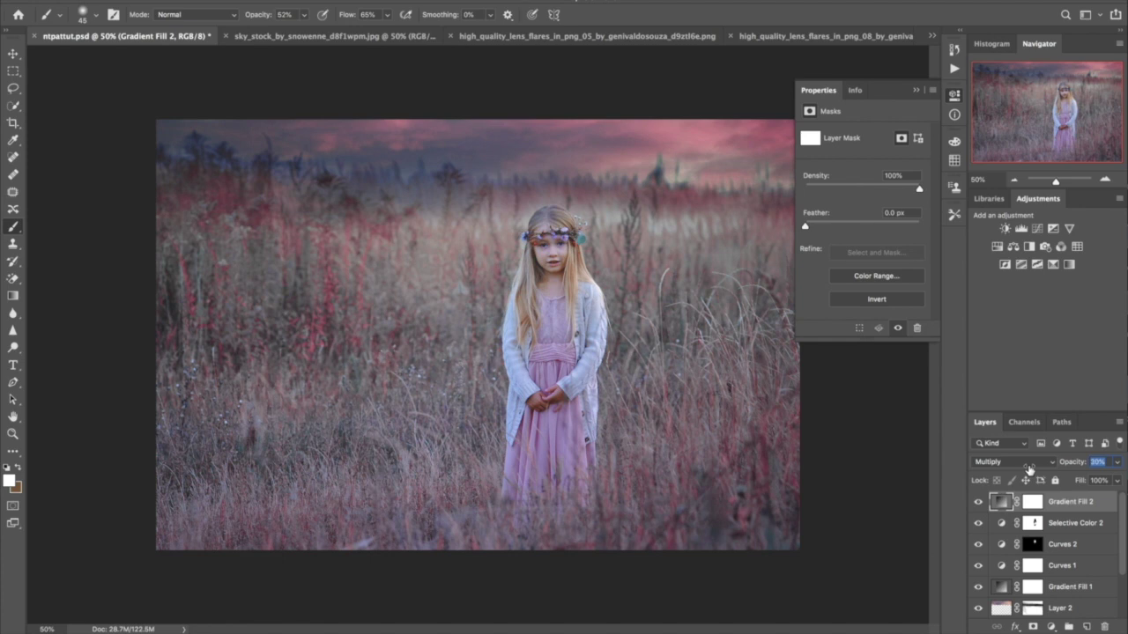
# - Toggle the gradient layer's visibility off and on to compare the tint
pyautogui.click(1029, 470)
pyautogui.click(979, 504)
pyautogui.click(978, 504)
pyautogui.click(978, 504)
pyautogui.click(13, 55)
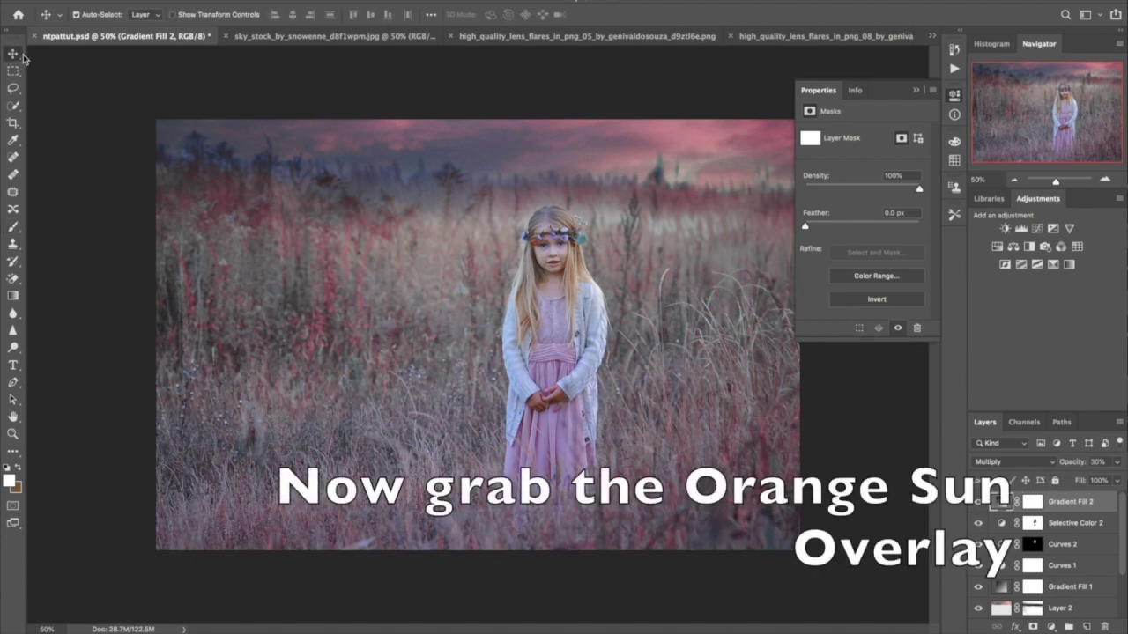
# - Bring the orange sun flare into the composition, enlarge it toward the top edge, and blend it in Screen
pyautogui.click(554, 39)
pyautogui.moveTo(516, 252)
pyautogui.mouseDown()
pyautogui.moveTo(238, 55)
pyautogui.moveTo(487, 152)
pyautogui.mouseUp()
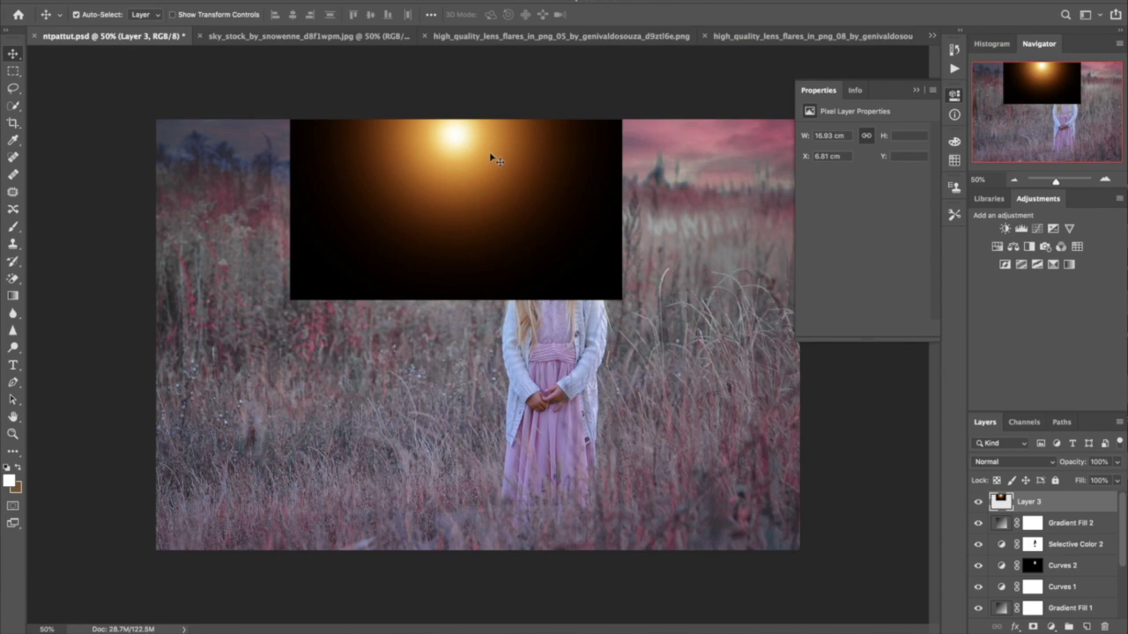
pyautogui.click(163, 2)
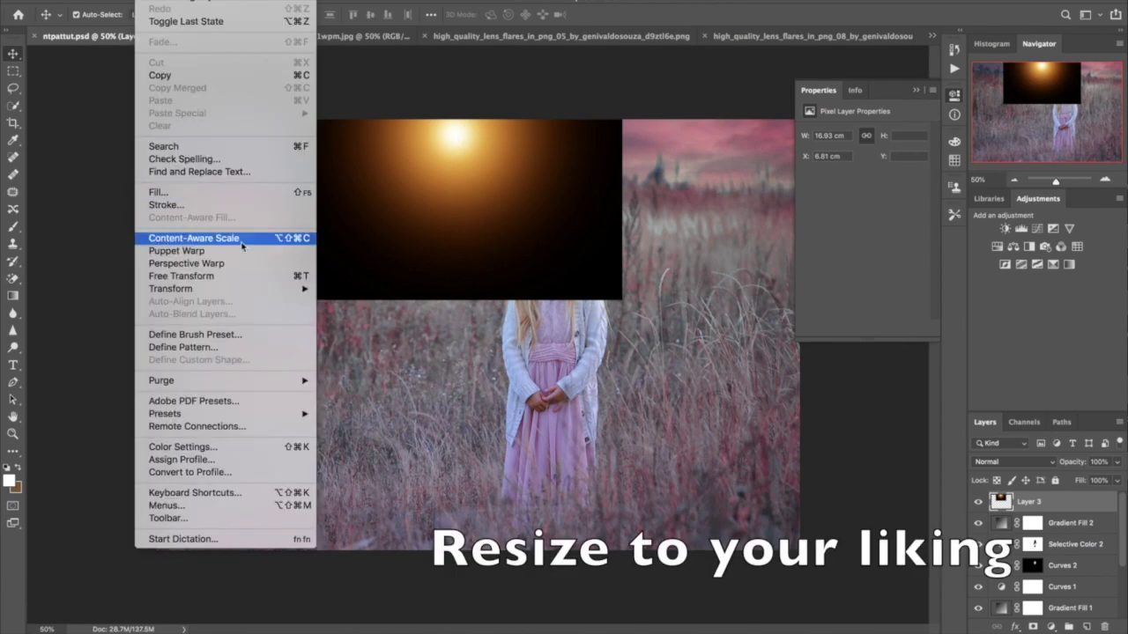
pyautogui.click(203, 276)
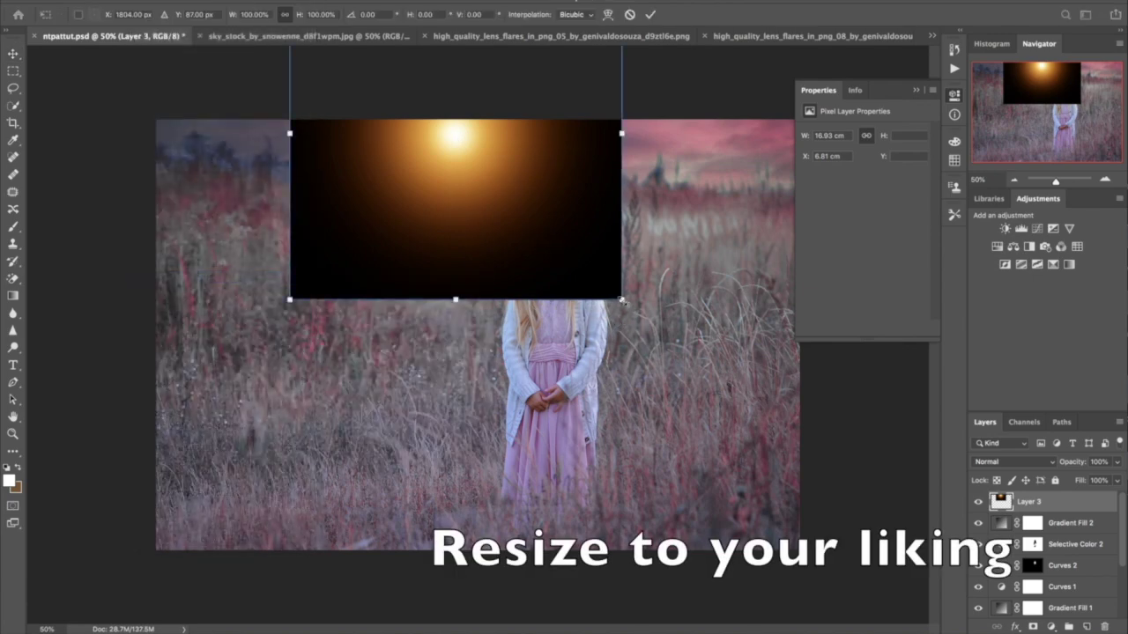
pyautogui.moveTo(622, 300); pyautogui.dragTo(731, 407)
pyautogui.moveTo(644, 334)
pyautogui.mouseDown()
pyautogui.moveTo(629, 252)
pyautogui.moveTo(633, 239)
pyautogui.moveTo(666, 238)
pyautogui.mouseUp()
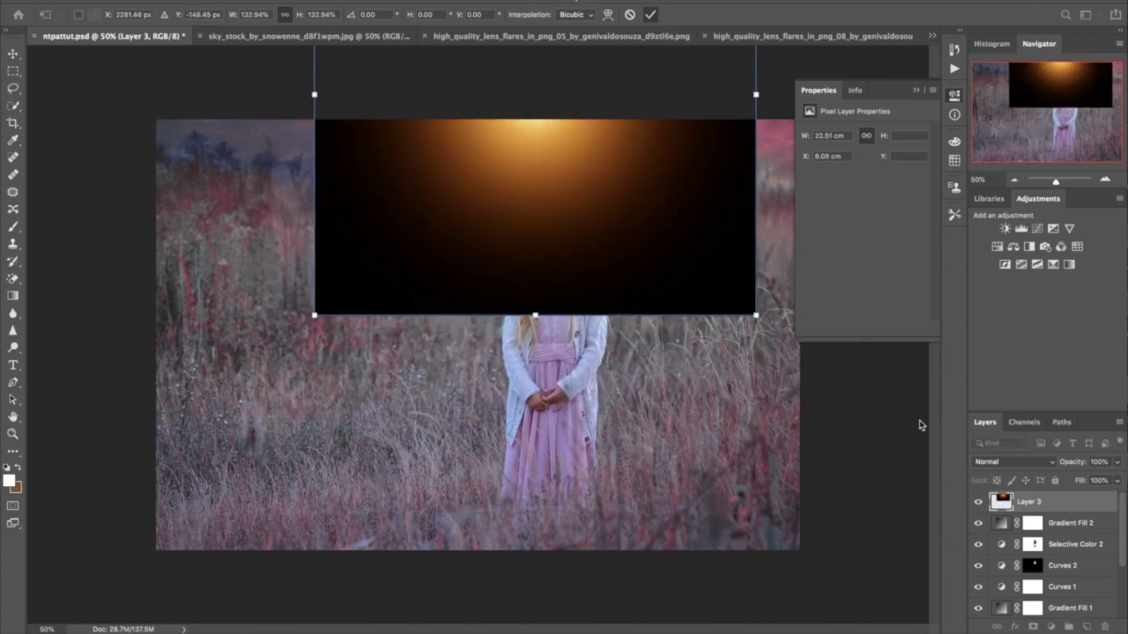
pyautogui.click(651, 15)
pyautogui.click(1013, 461)
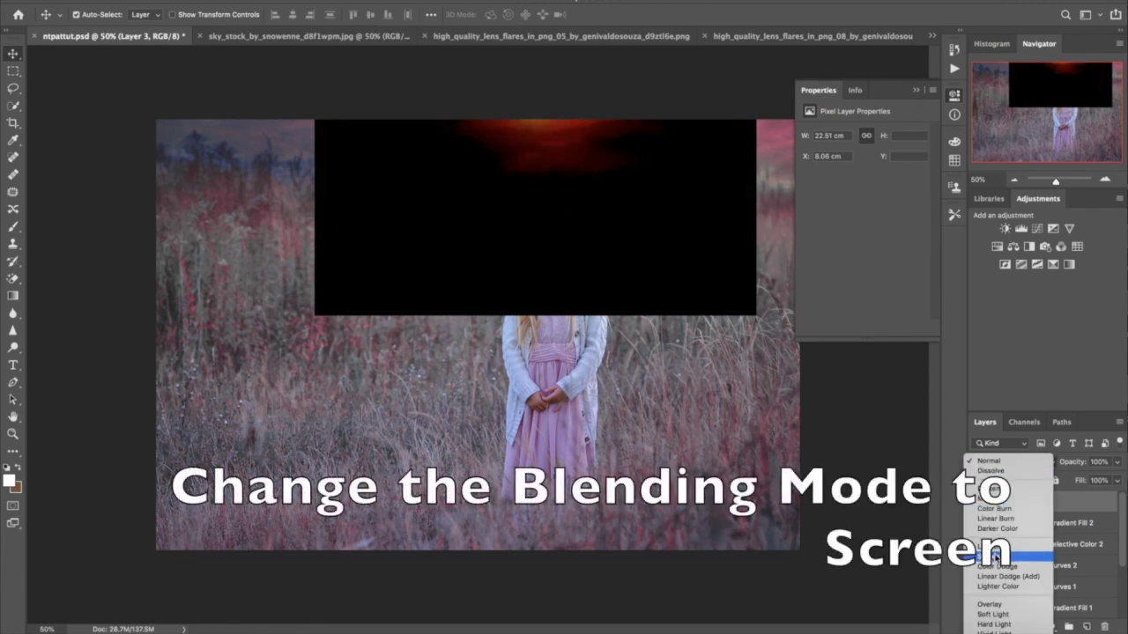
pyautogui.click(994, 557)
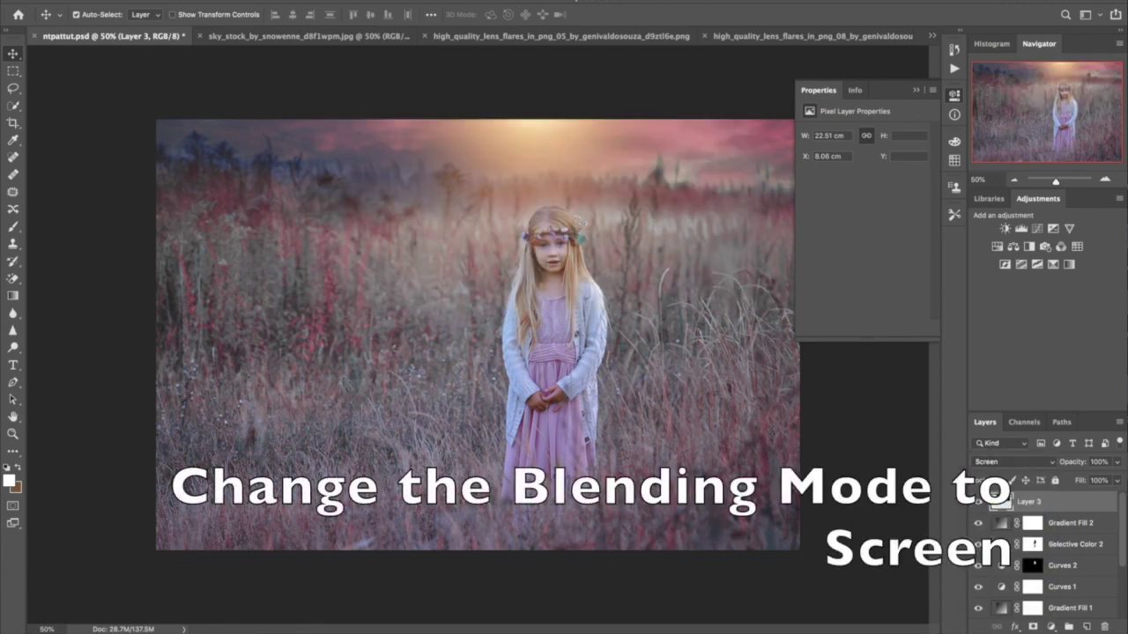
# - Scale the sun glow to about 186%, shift it up-left, and add a blank layer mask
pyautogui.click(154, 2)
pyautogui.click(181, 276)
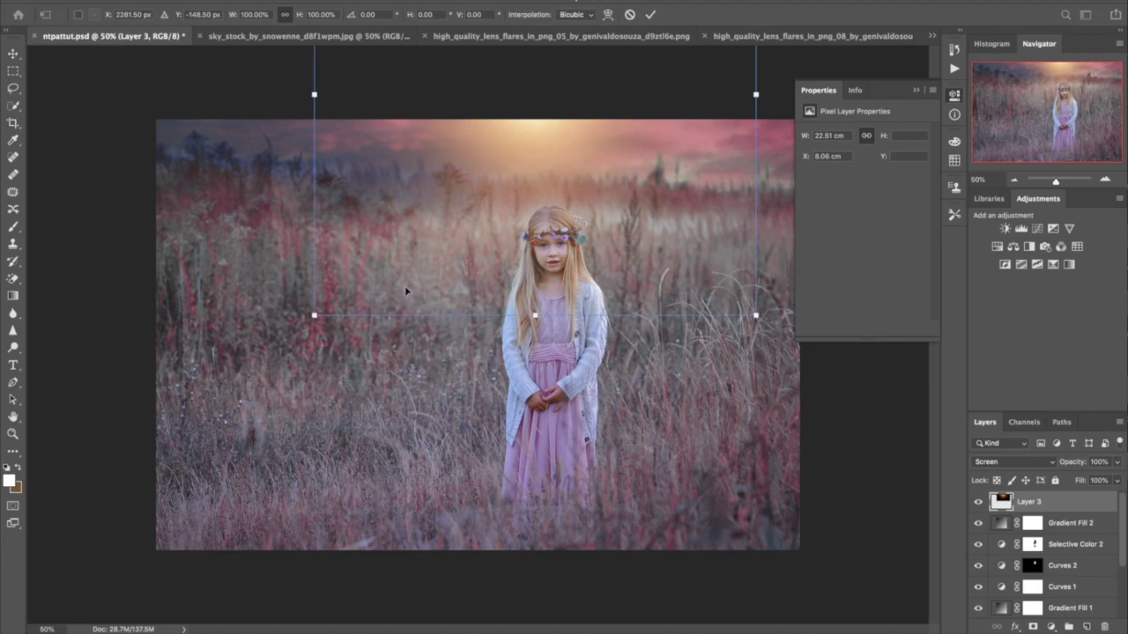
pyautogui.moveTo(315, 314); pyautogui.dragTo(218, 410)
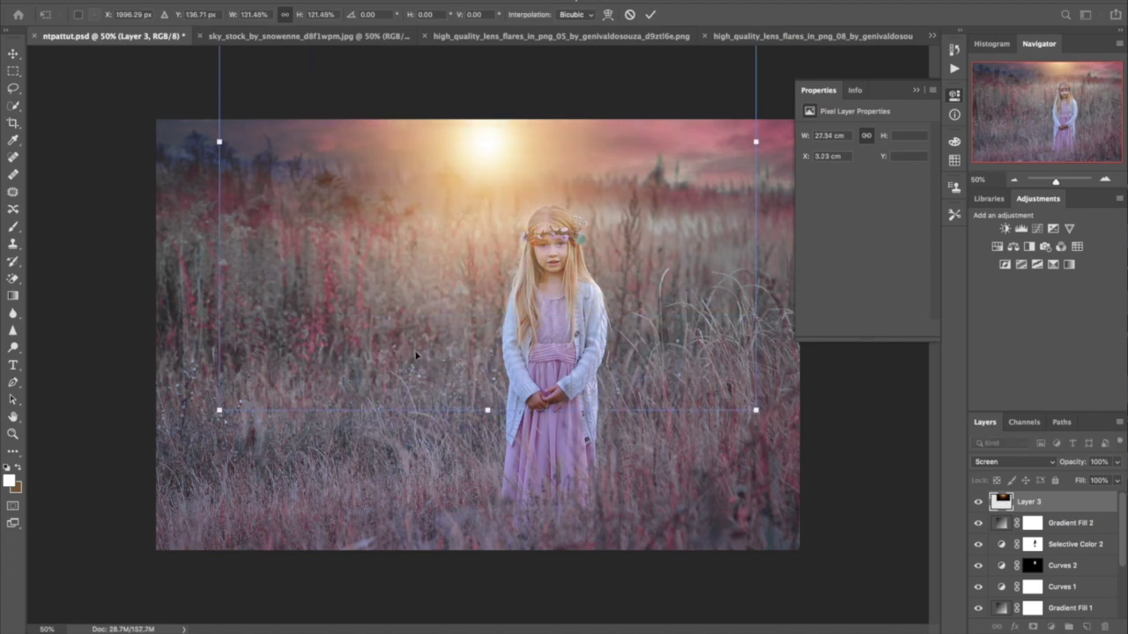
pyautogui.moveTo(756, 410); pyautogui.dragTo(859, 502)
pyautogui.moveTo(577, 299)
pyautogui.mouseDown()
pyautogui.moveTo(580, 317)
pyautogui.moveTo(571, 201)
pyautogui.mouseUp()
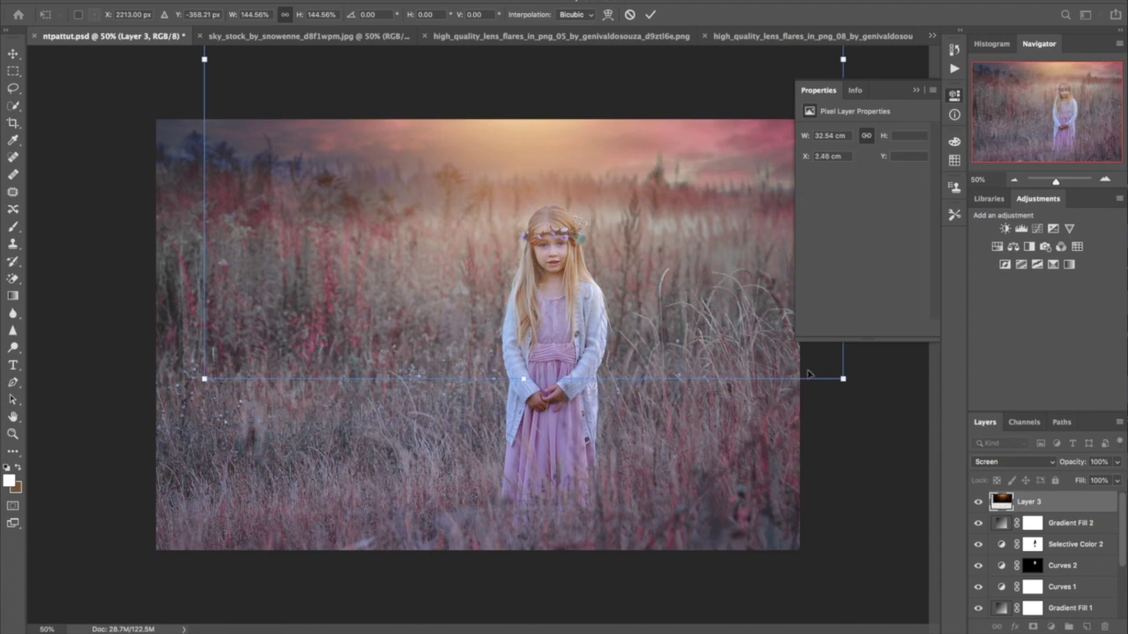
pyautogui.moveTo(842, 379); pyautogui.dragTo(933, 558)
pyautogui.moveTo(670, 393)
pyautogui.mouseDown()
pyautogui.moveTo(608, 321)
pyautogui.moveTo(615, 310)
pyautogui.mouseUp()
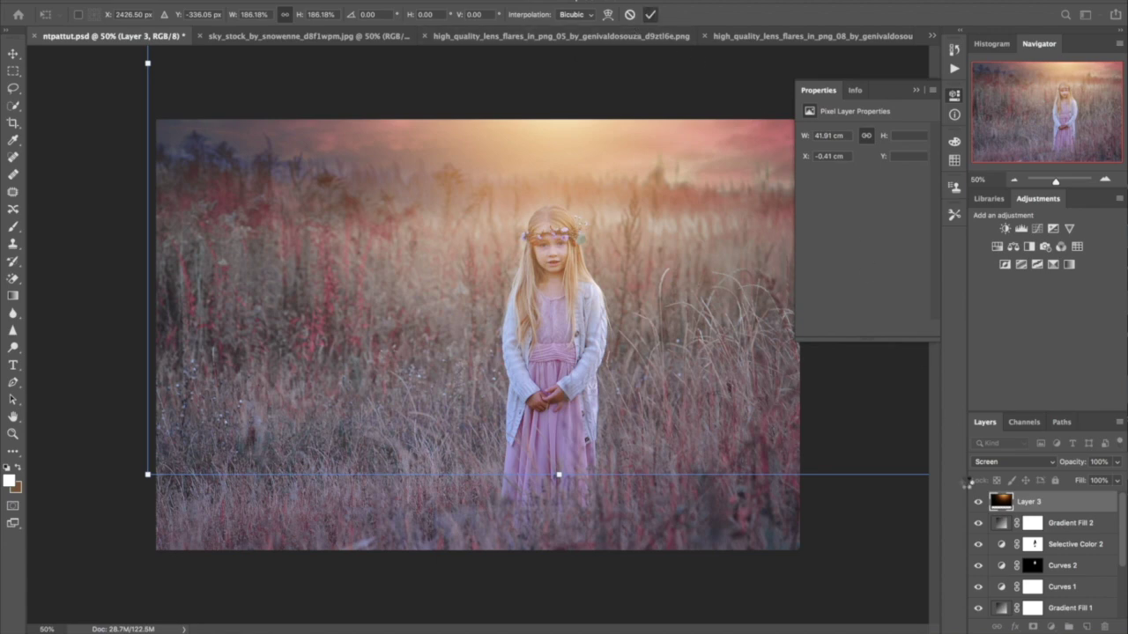
pyautogui.click(650, 15)
pyautogui.click(1033, 626)
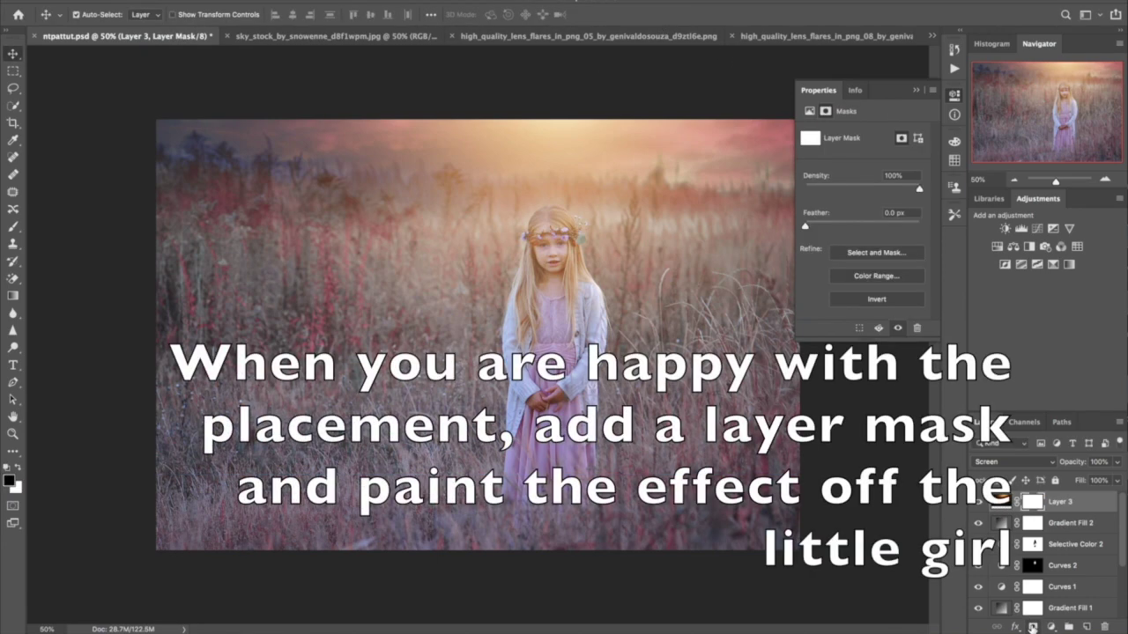
# - Paint black on the sun glow's mask around the girl's cheek, forehead and flower crown, with white touch-ups
pyautogui.click(14, 228)
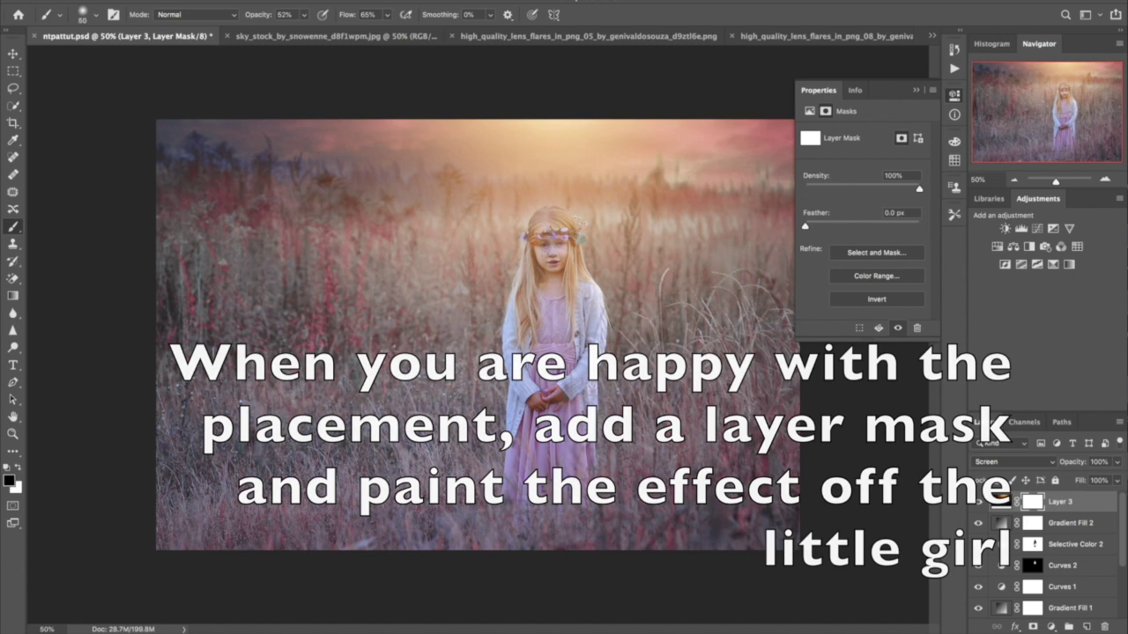
pyautogui.moveTo(565, 241)
pyautogui.mouseDown()
pyautogui.moveTo(572, 264)
pyautogui.moveTo(545, 223)
pyautogui.mouseUp()
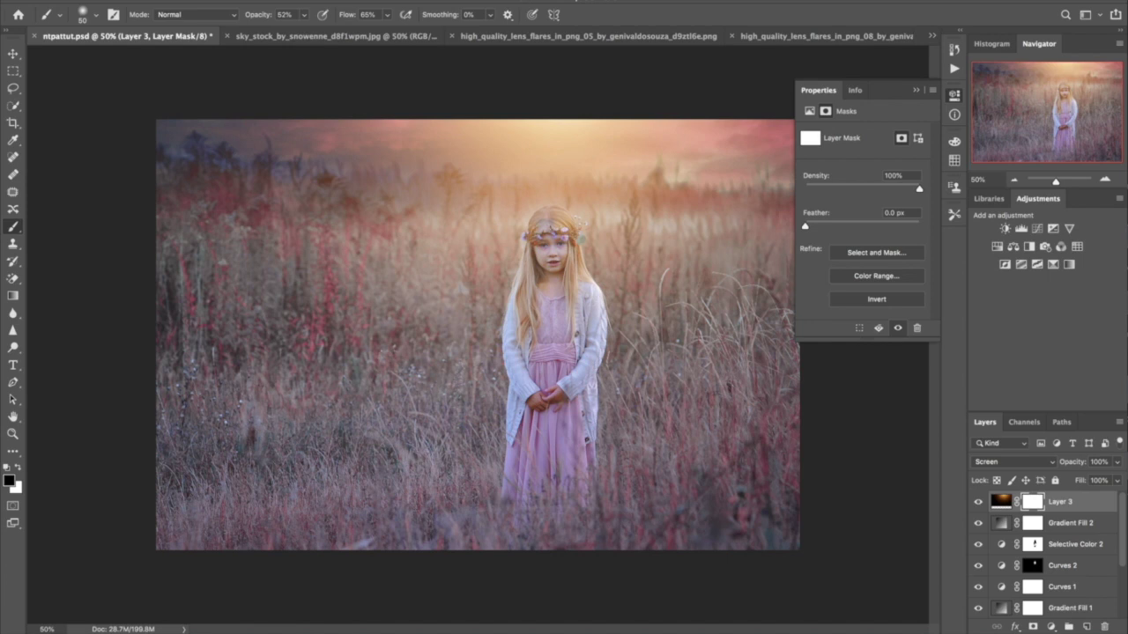
pyautogui.moveTo(568, 222); pyautogui.dragTo(539, 217)
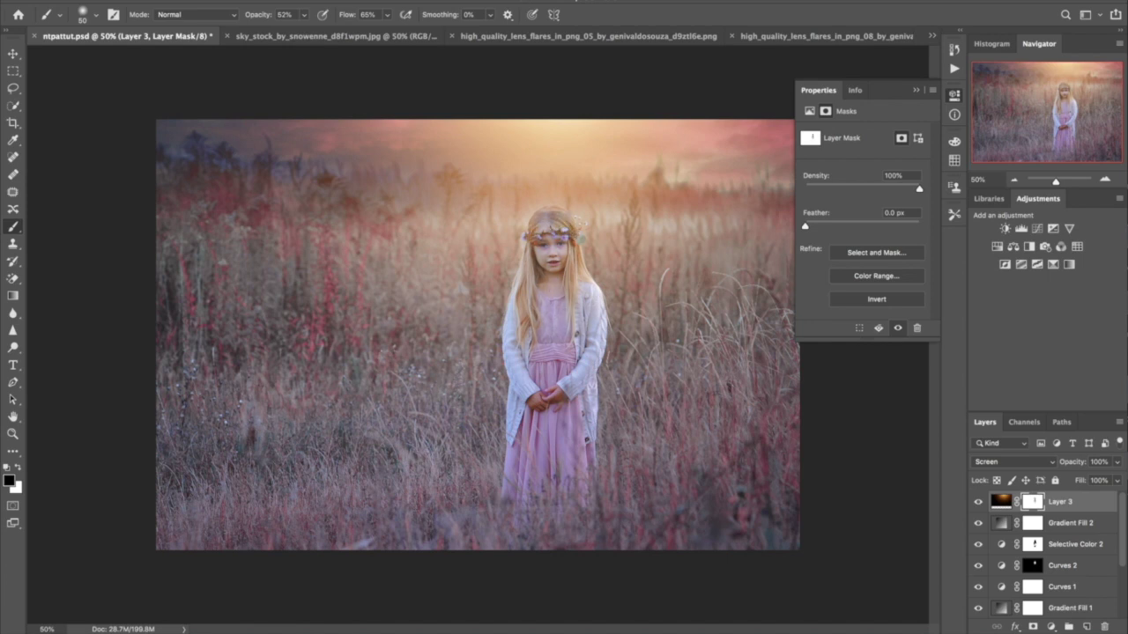
pyautogui.press('x')
pyautogui.moveTo(543, 223)
pyautogui.mouseDown()
pyautogui.moveTo(553, 213)
pyautogui.moveTo(569, 220)
pyautogui.moveTo(550, 227)
pyautogui.mouseUp()
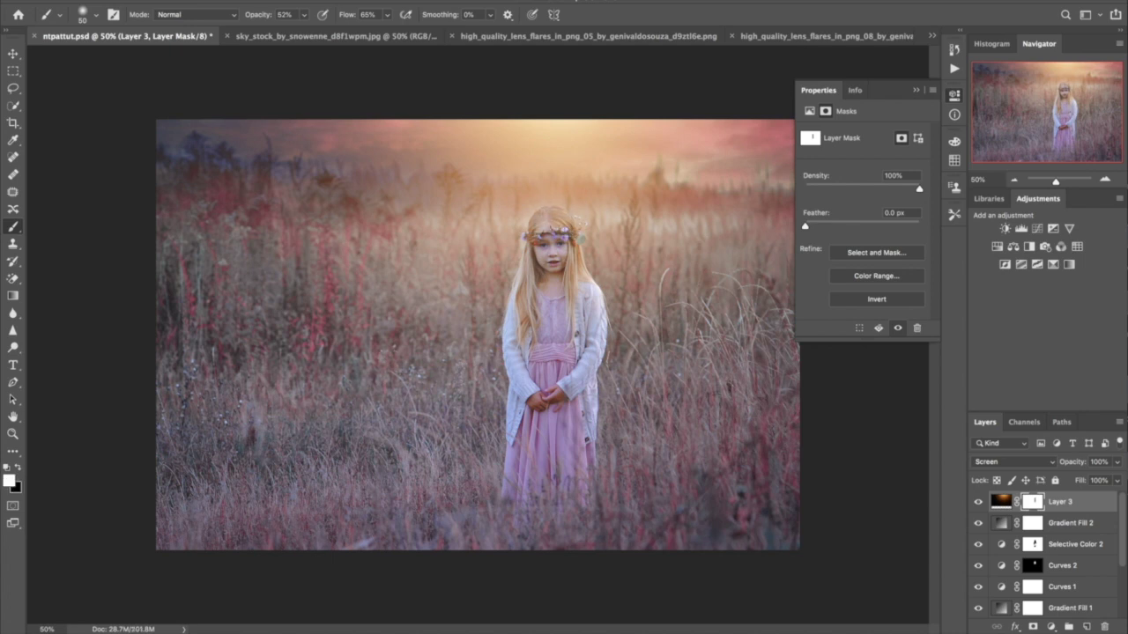
pyautogui.press('x')
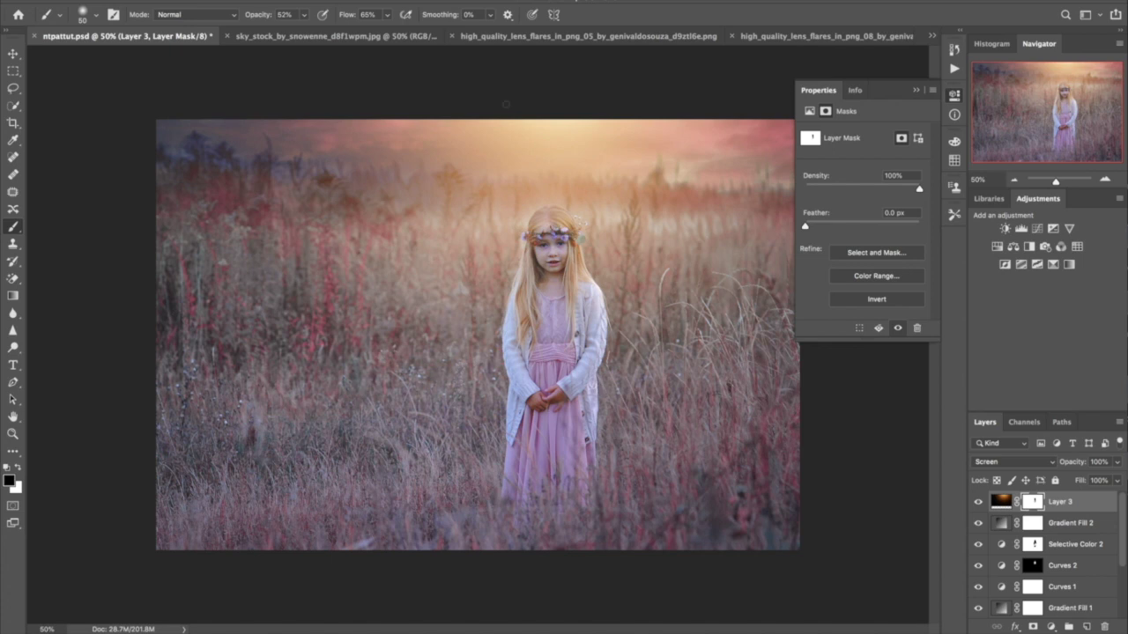
pyautogui.press('x')
pyautogui.press('x')
pyautogui.press('1')
pyautogui.press('9')
# - Bring the white lens flare into the sunset photo, blend it in Screen, and move it over the sun glow
pyautogui.click(12, 55)
pyautogui.click(779, 38)
pyautogui.moveTo(432, 221)
pyautogui.mouseDown()
pyautogui.moveTo(161, 72)
pyautogui.moveTo(535, 180)
pyautogui.mouseUp()
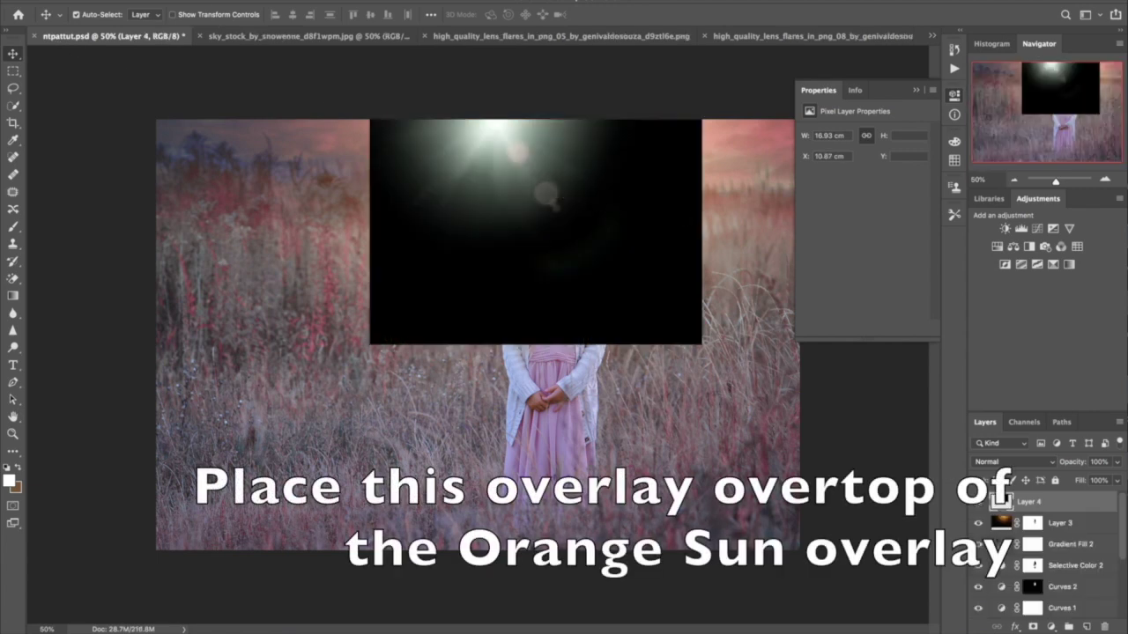
pyautogui.click(1022, 463)
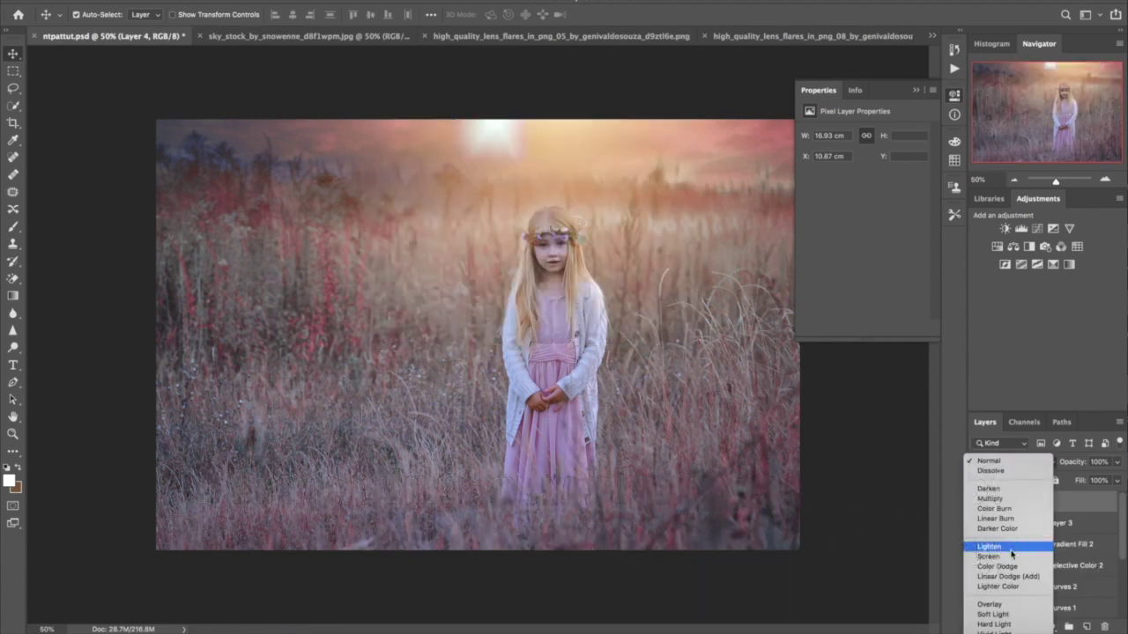
pyautogui.click(1011, 557)
pyautogui.moveTo(492, 134); pyautogui.dragTo(574, 126)
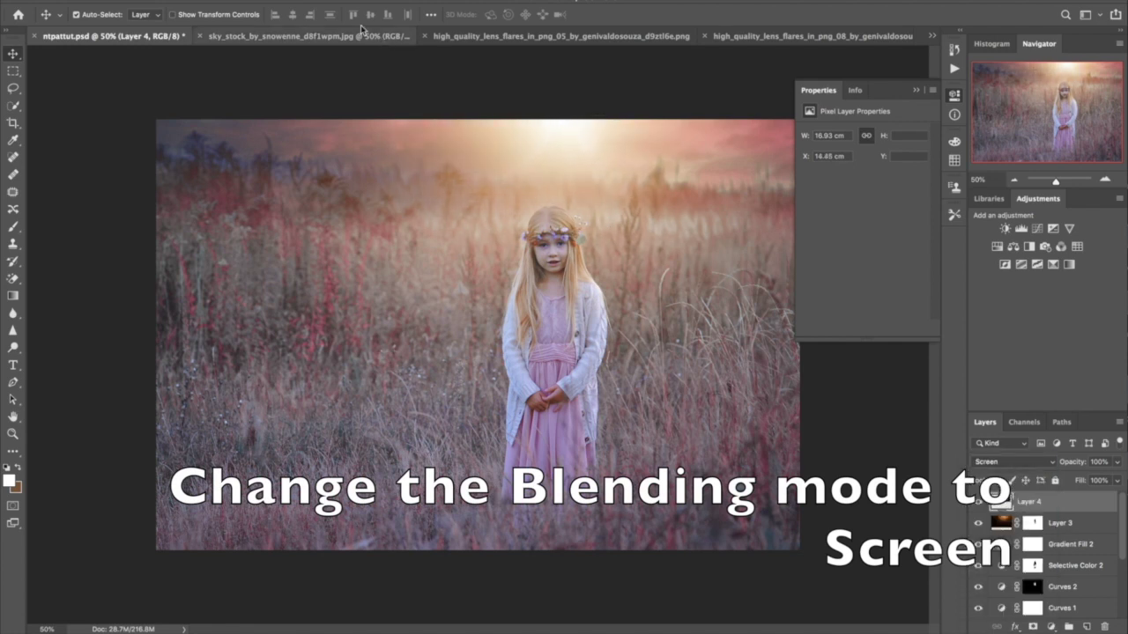
# - Enlarge the flare to about 112% and reposition it over the sun
pyautogui.click(180, 274)
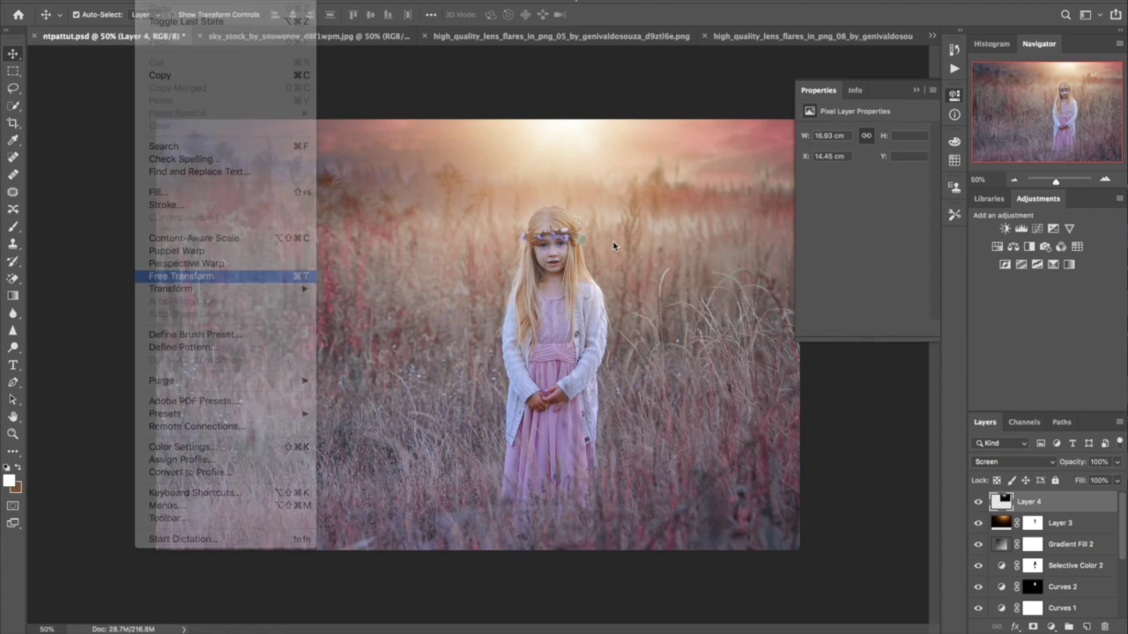
pyautogui.moveTo(440, 334); pyautogui.dragTo(399, 373)
pyautogui.moveTo(651, 277)
pyautogui.mouseDown()
pyautogui.moveTo(673, 269)
pyautogui.moveTo(662, 259)
pyautogui.mouseUp()
pyautogui.click(650, 14)
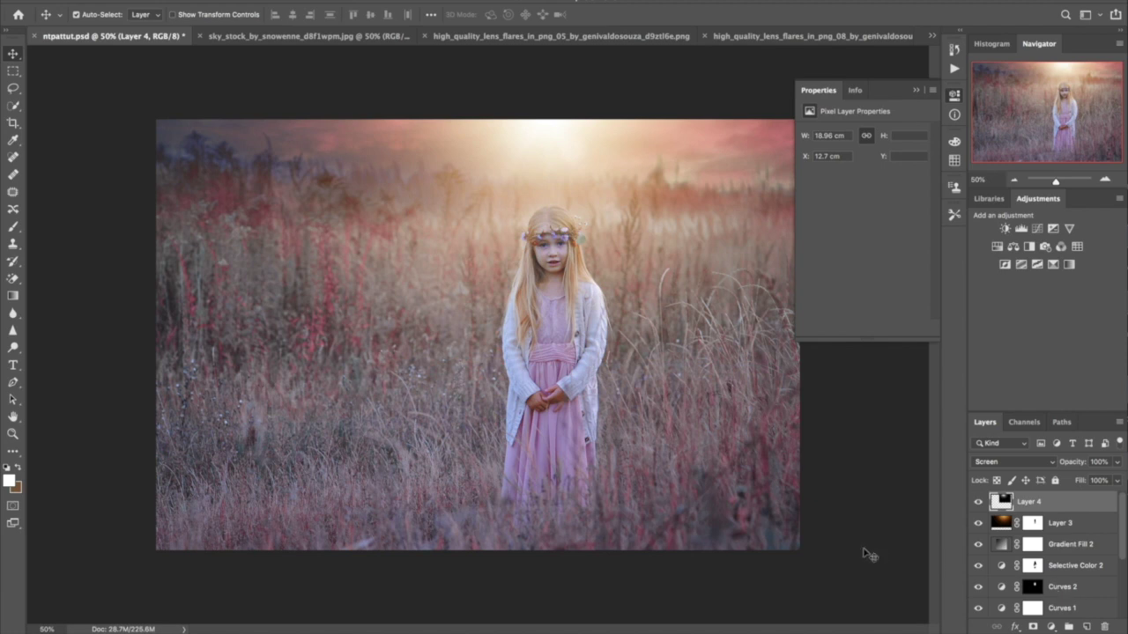
pyautogui.click(1049, 627)
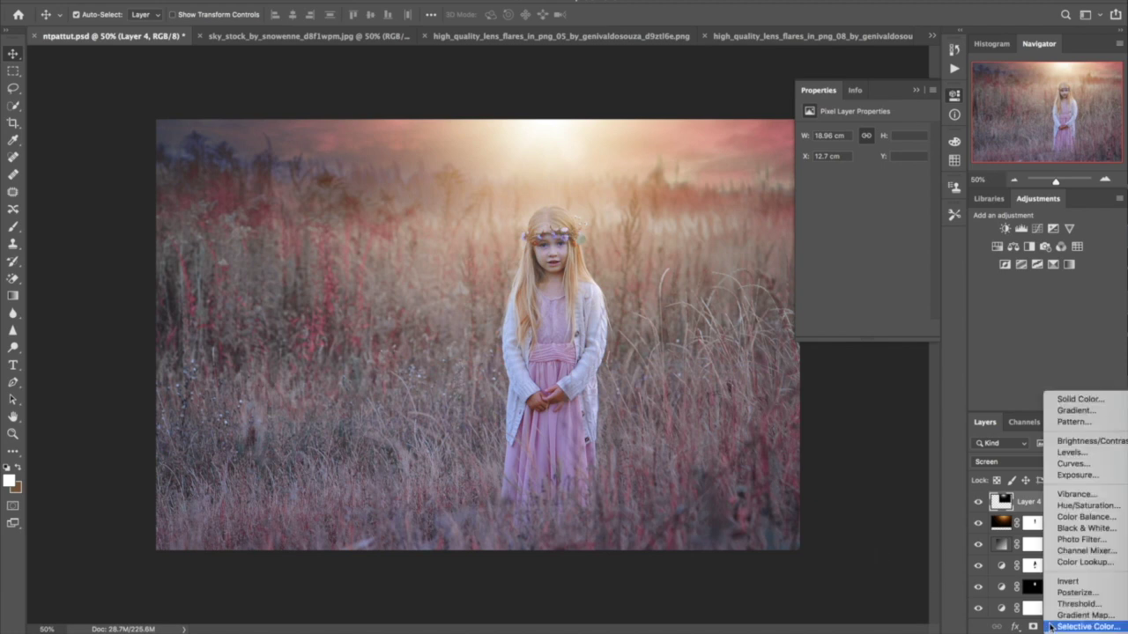
# - Add a Curves adjustment with a point lifting input 102 to output 154
pyautogui.click(1056, 465)
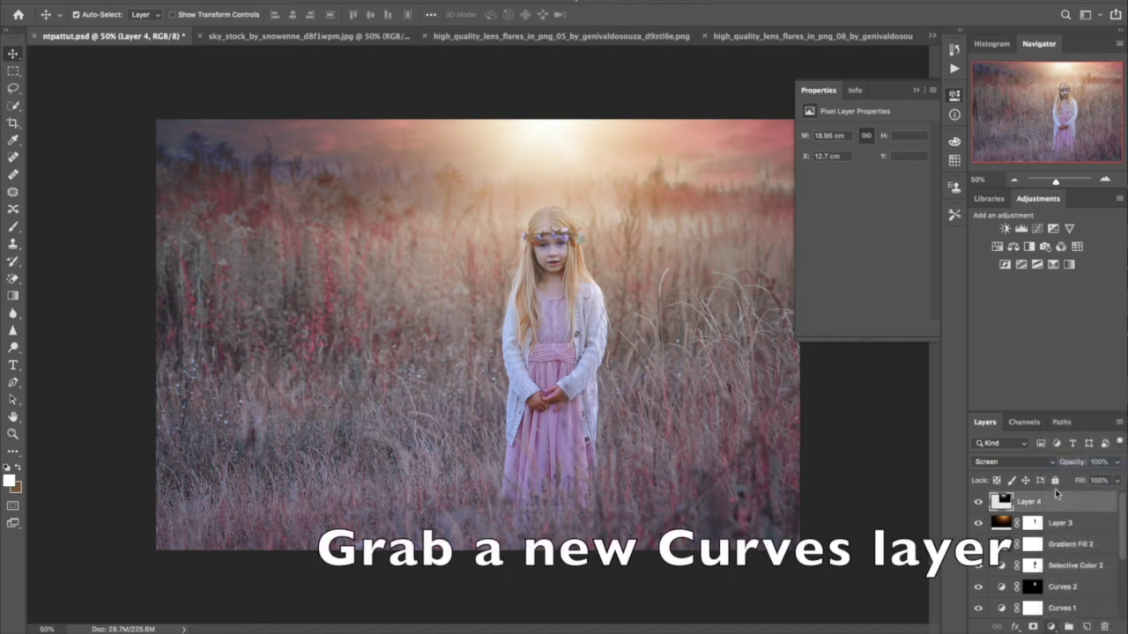
pyautogui.moveTo(878, 208); pyautogui.dragTo(875, 205)
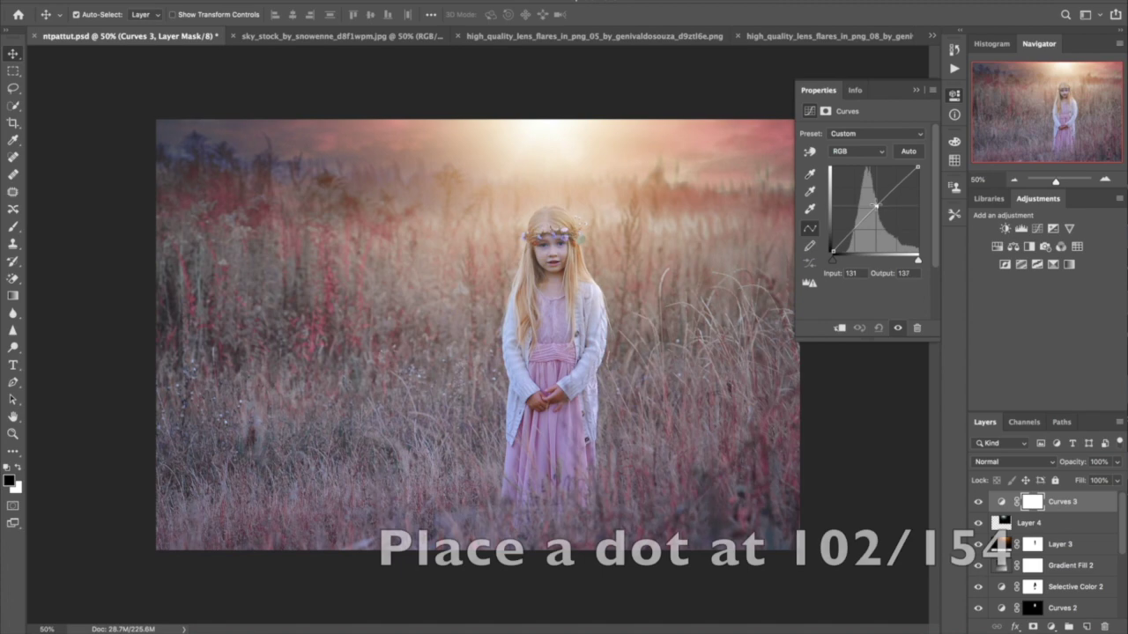
pyautogui.moveTo(875, 207); pyautogui.dragTo(871, 202)
pyautogui.click(838, 278)
pyautogui.write('102')
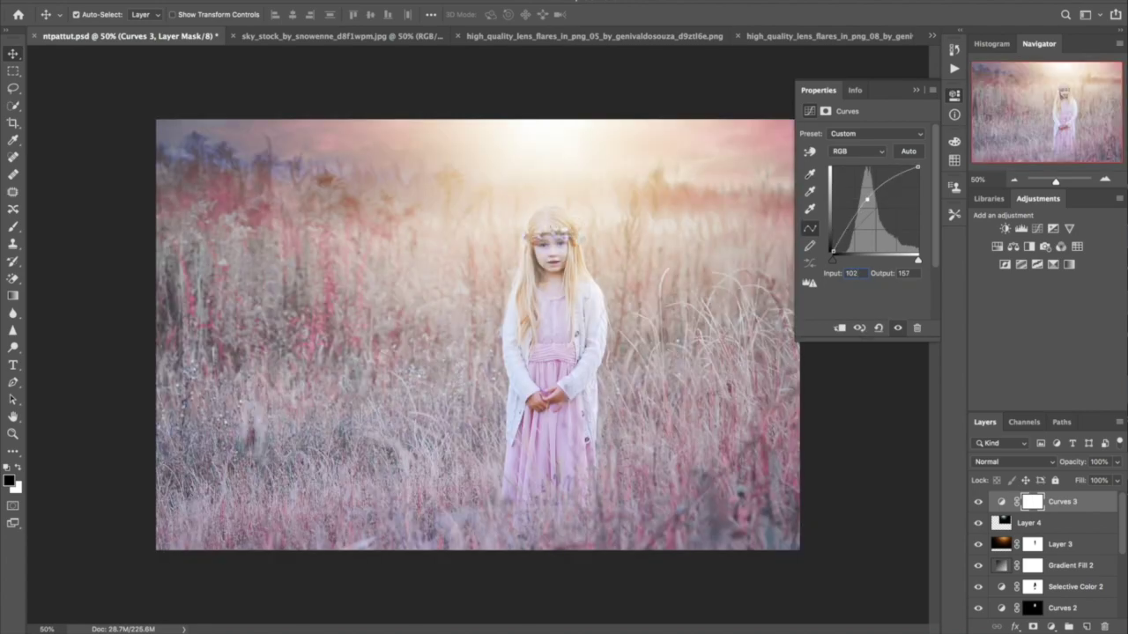
pyautogui.press('Tab')
pyautogui.write('154')
# - Invert the Curves 3 mask and paint white over the girl with a large brush
pyautogui.hotkey('ctrl', 'i')
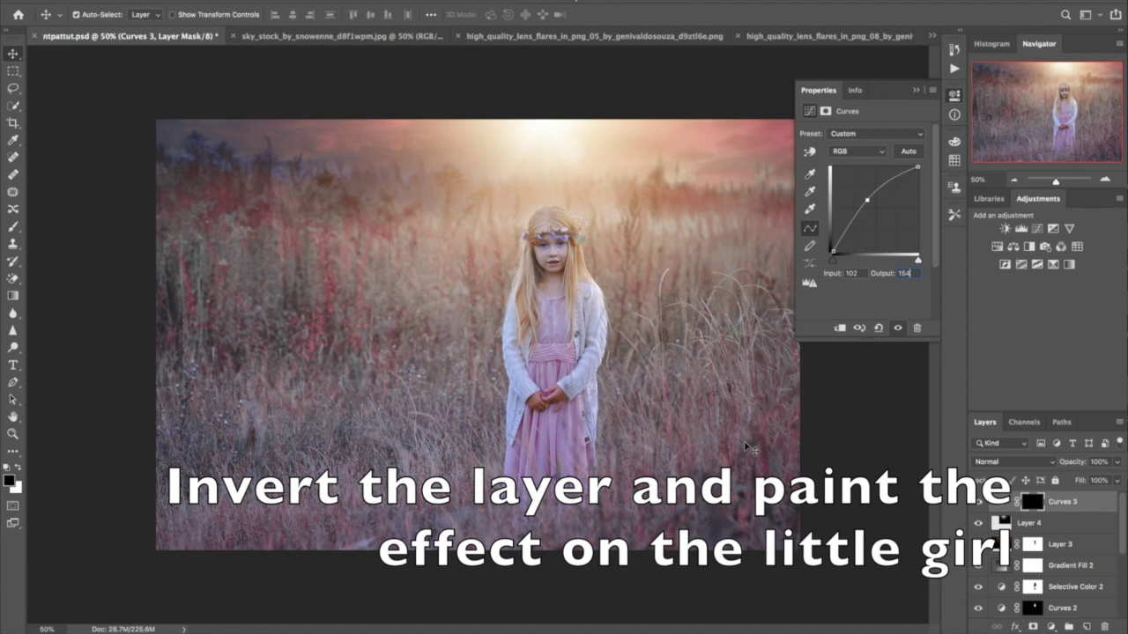
pyautogui.click(19, 468)
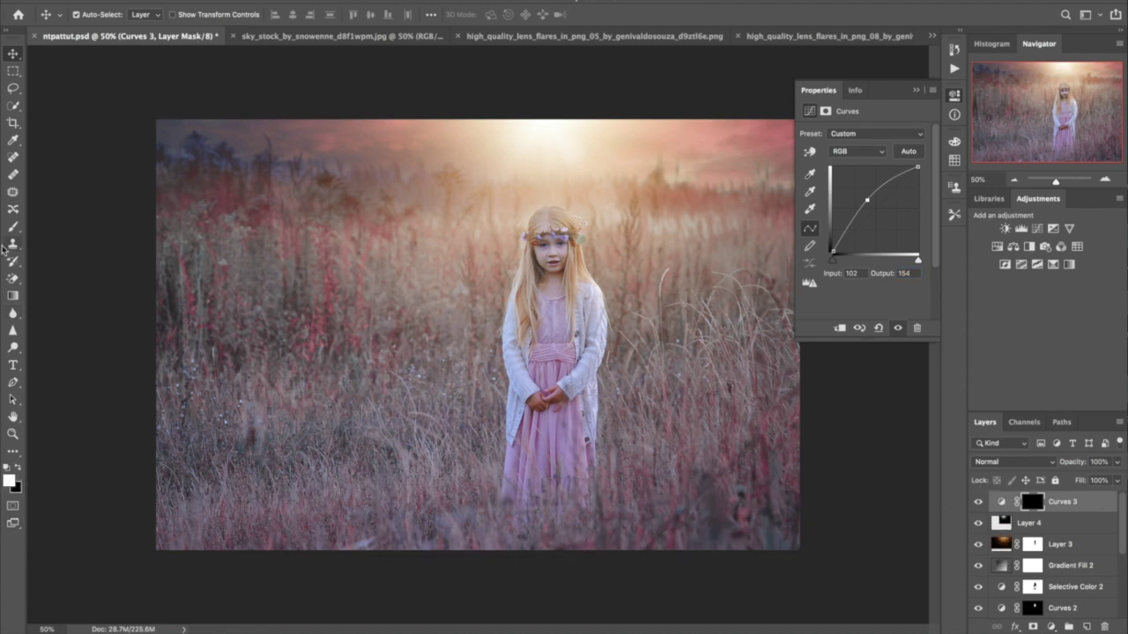
pyautogui.click(13, 226)
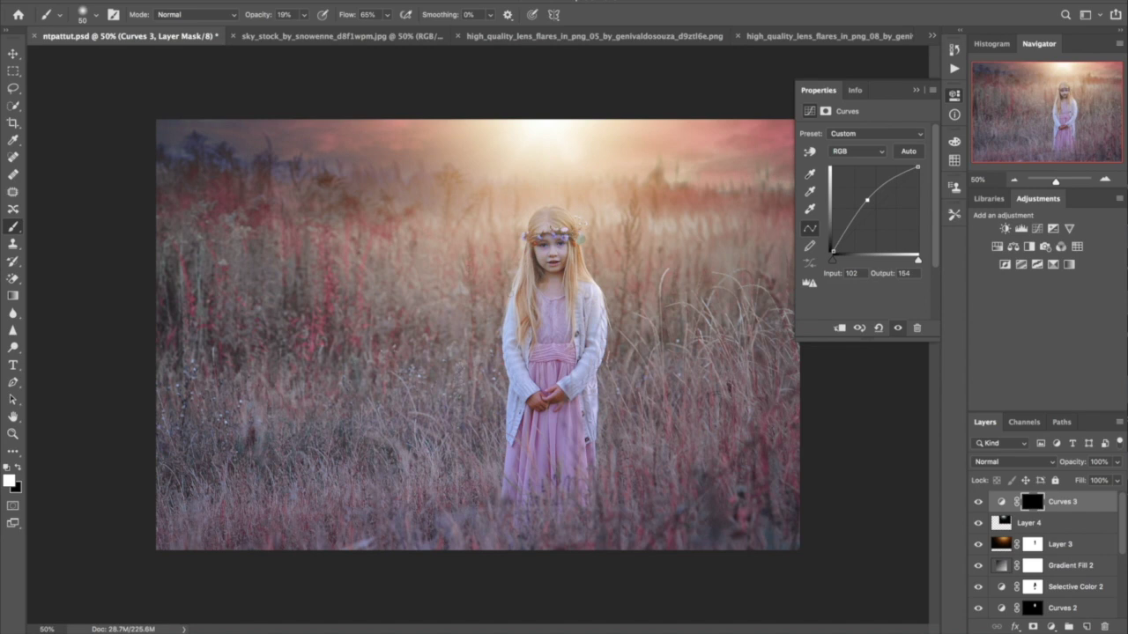
pyautogui.press(']')
pyautogui.press(']')
pyautogui.press(']')
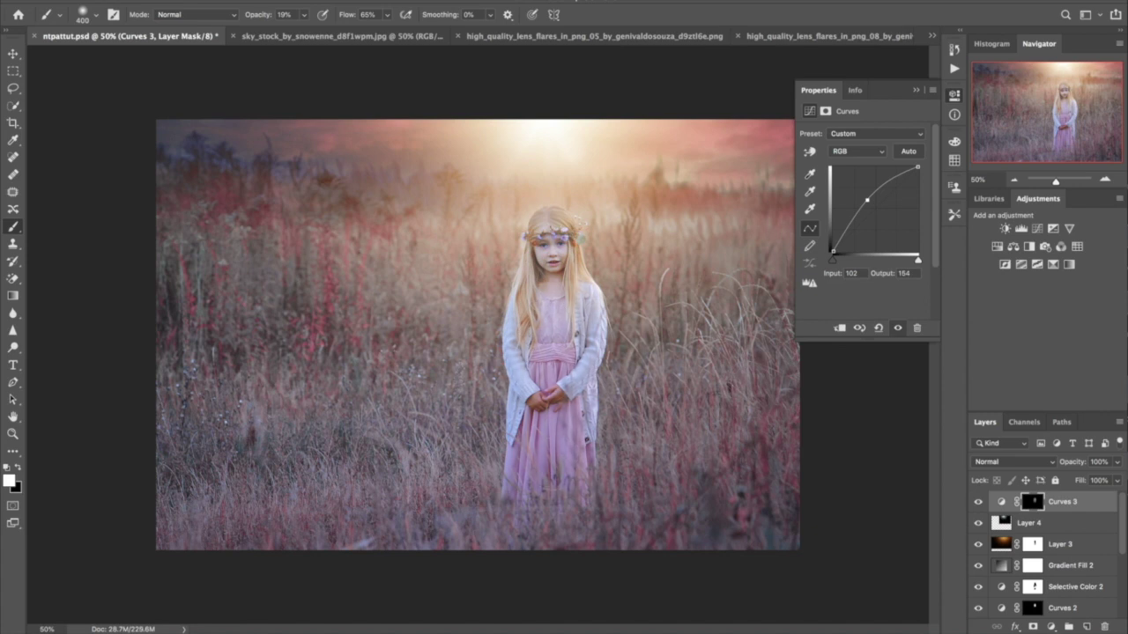
pyautogui.moveTo(563, 470); pyautogui.dragTo(559, 304)
pyautogui.moveTo(585, 370); pyautogui.dragTo(562, 268)
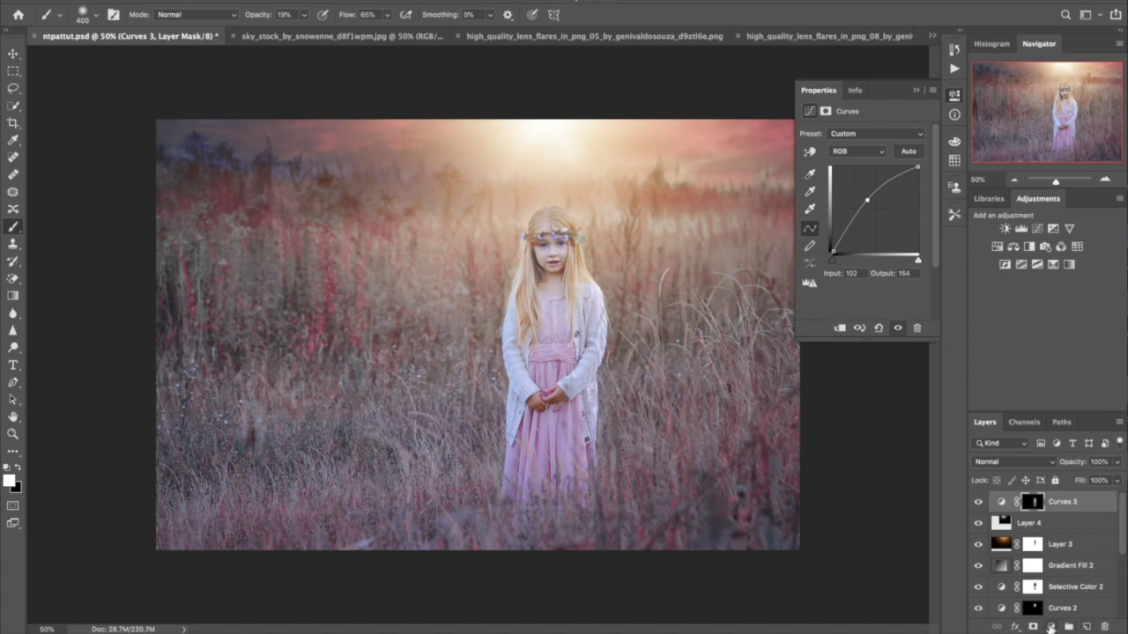
# - Add a Selective Color adjustment shifting Reds to Cyan +47, Magenta −30, Yellow −35
pyautogui.click(1051, 628)
pyautogui.click(1053, 616)
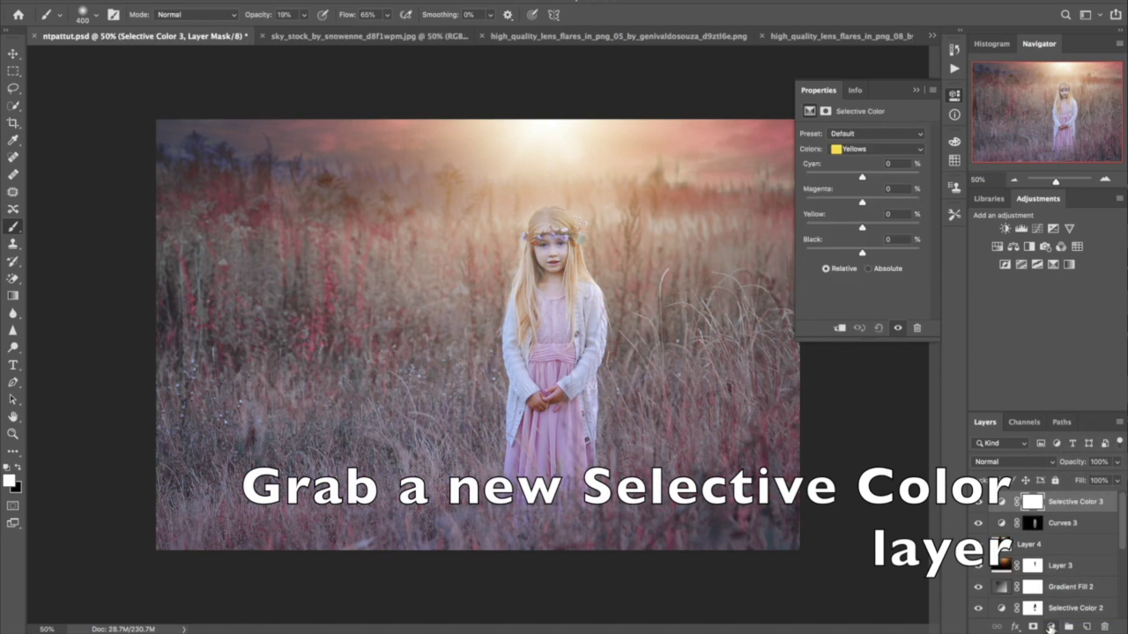
pyautogui.click(854, 149)
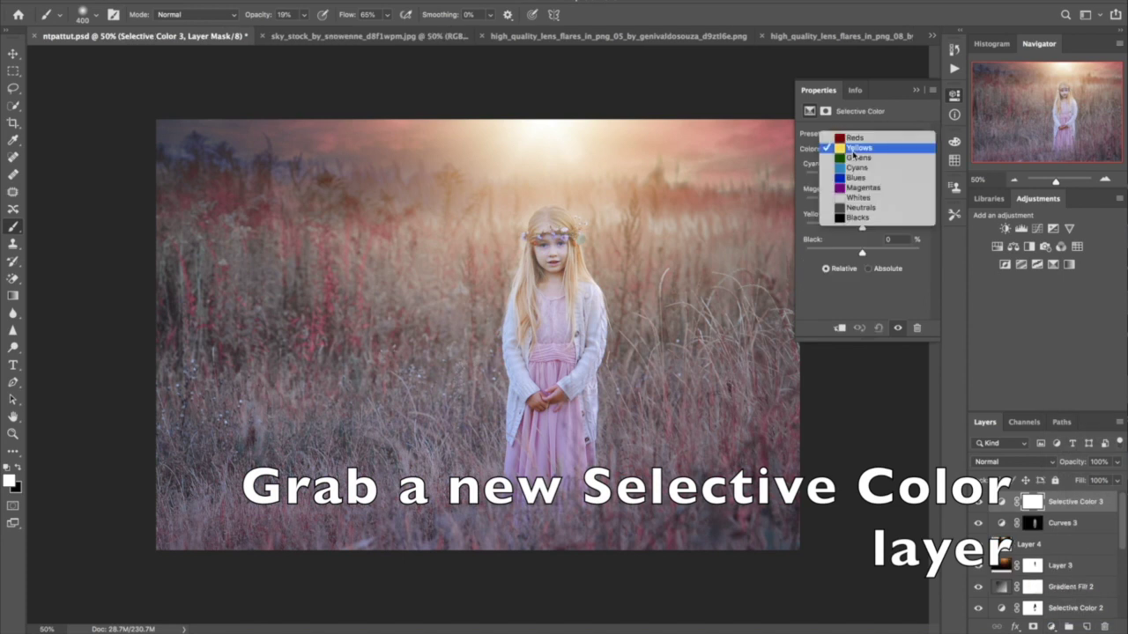
pyautogui.click(854, 139)
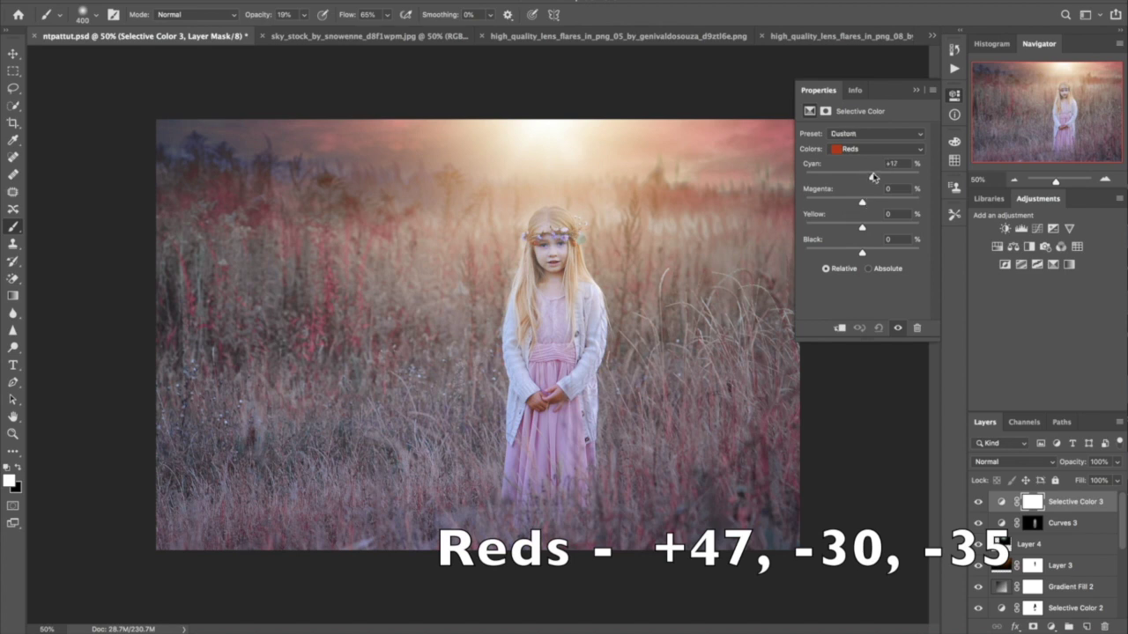
pyautogui.moveTo(862, 178); pyautogui.dragTo(888, 178)
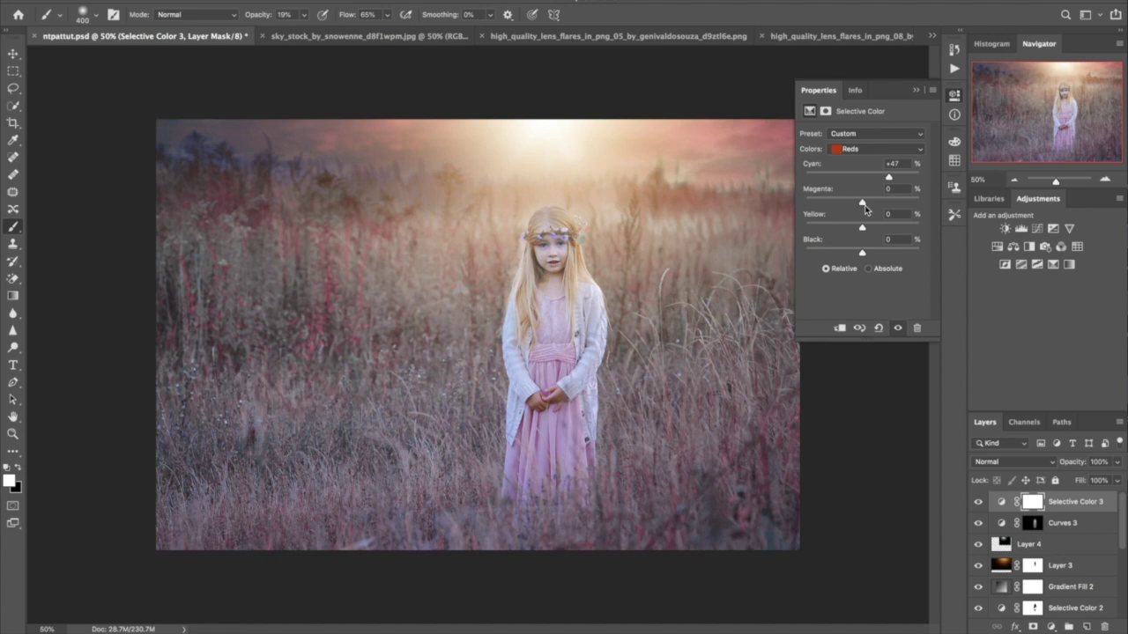
pyautogui.moveTo(862, 204); pyautogui.dragTo(845, 207)
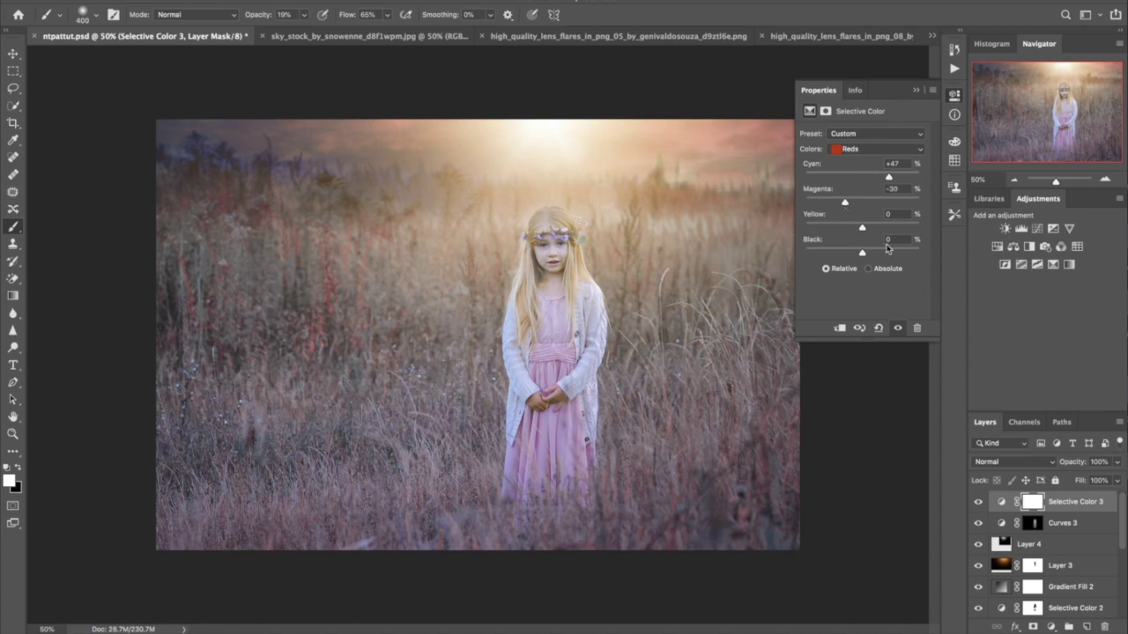
pyautogui.moveTo(862, 227); pyautogui.dragTo(843, 231)
# - Invert the Selective Color 3 mask and set a smaller brush at 75% opacity
pyautogui.hotkey('ctrl', 'i')
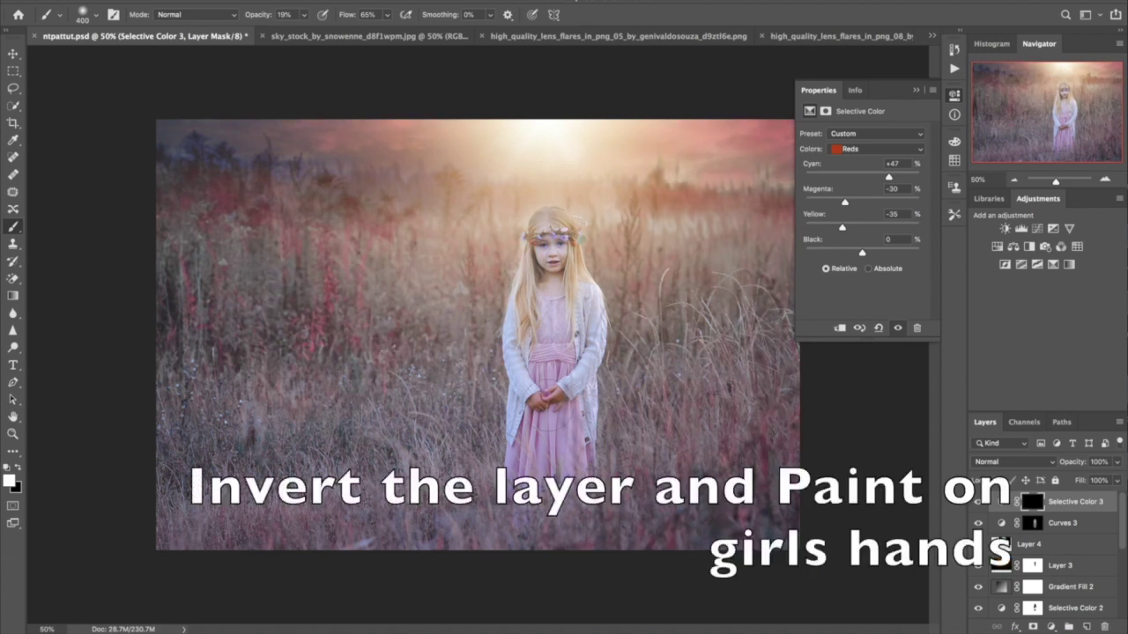
pyautogui.press('[')
pyautogui.press('[')
pyautogui.press('[')
pyautogui.press('[')
pyautogui.press('7')
pyautogui.press('5')
pyautogui.press('[')
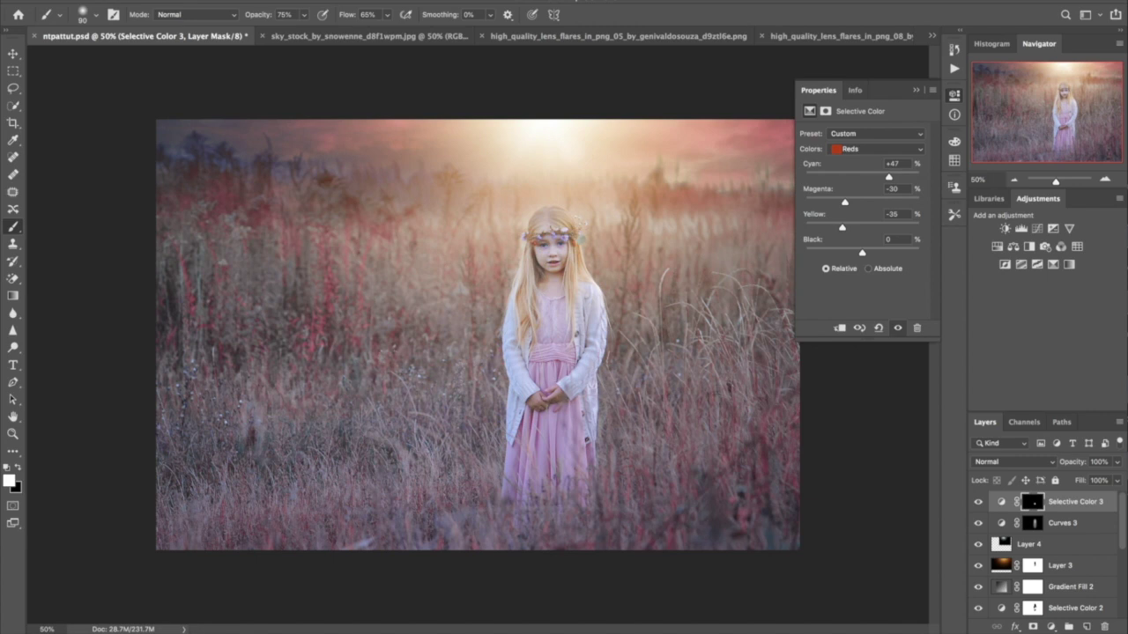
pyautogui.click(1052, 626)
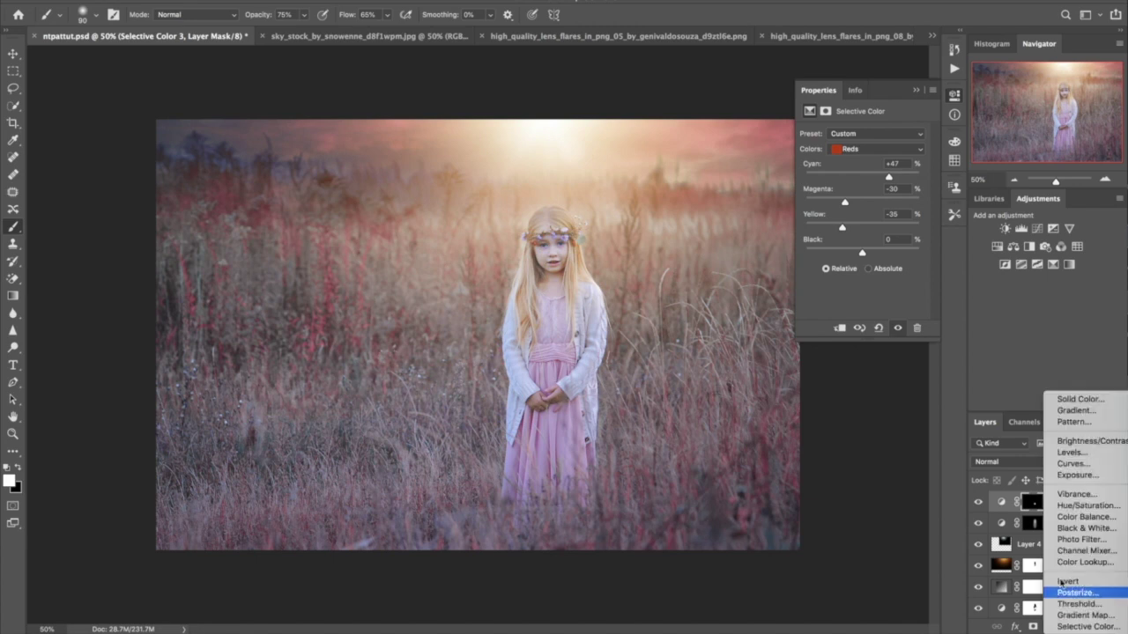
# - Add a Curves adjustment with a point pulling input 139 down to output 77
pyautogui.click(1071, 463)
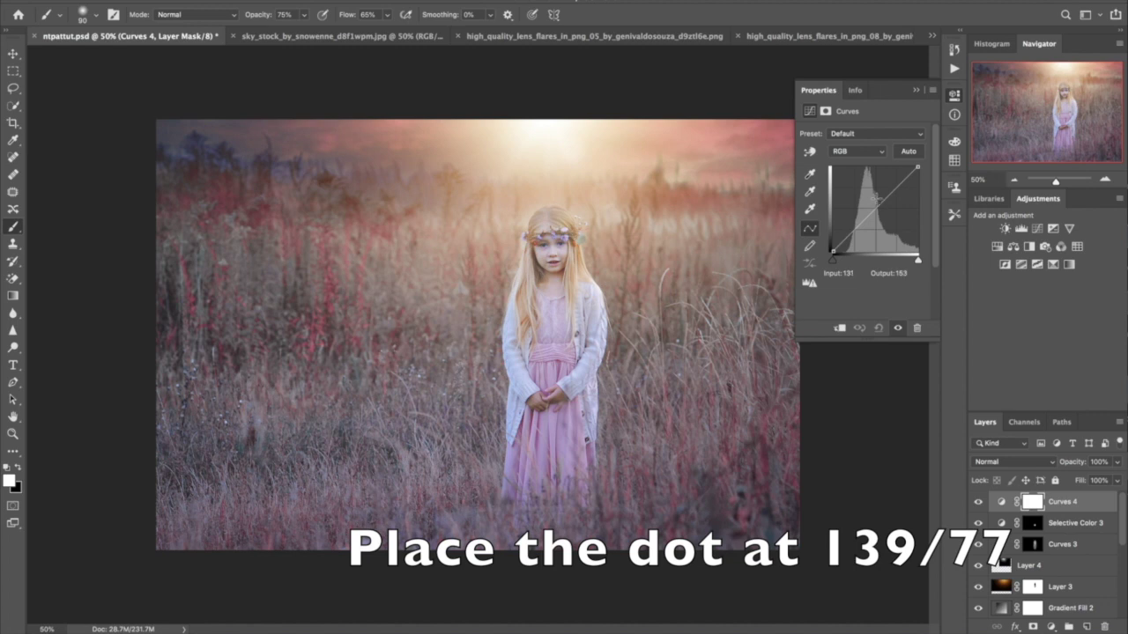
pyautogui.click(882, 205)
pyautogui.click(851, 273)
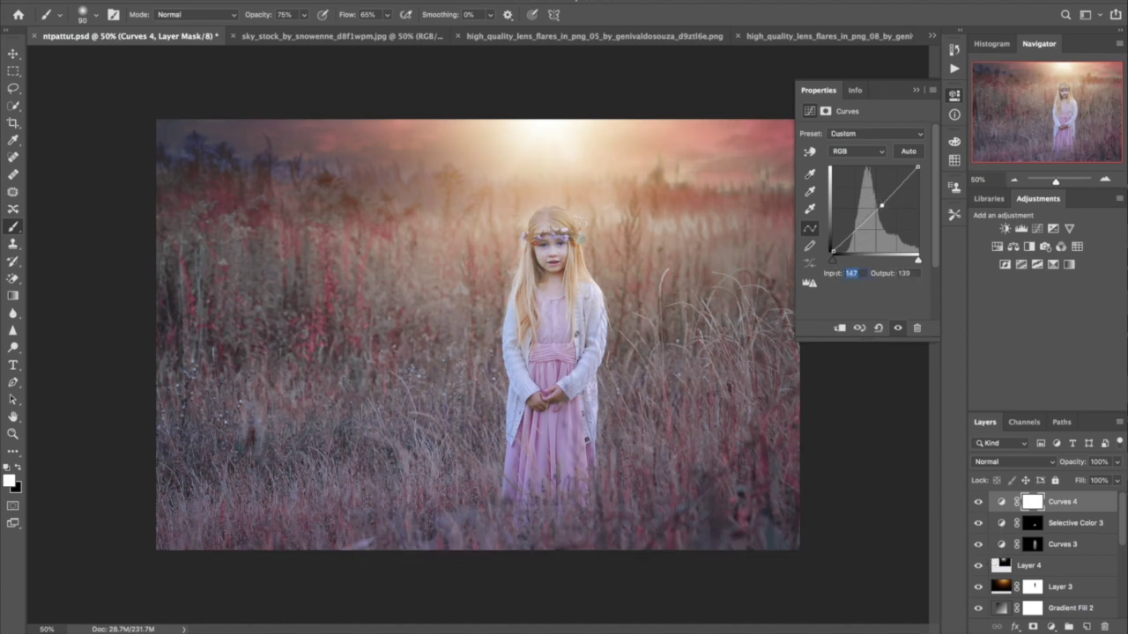
pyautogui.write('1')
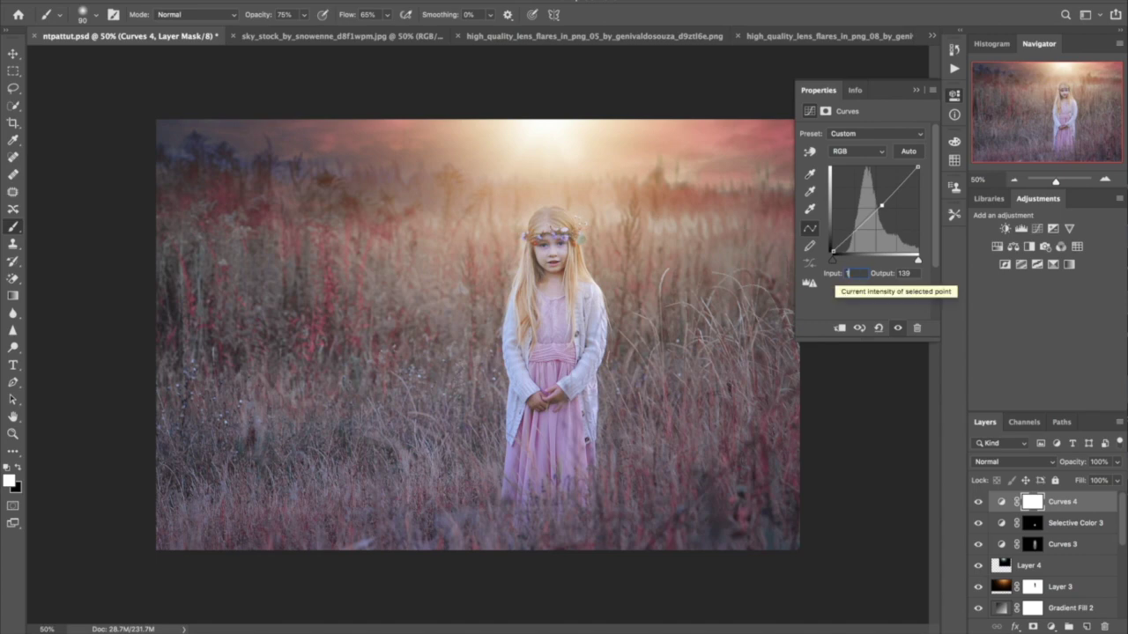
pyautogui.write('39')
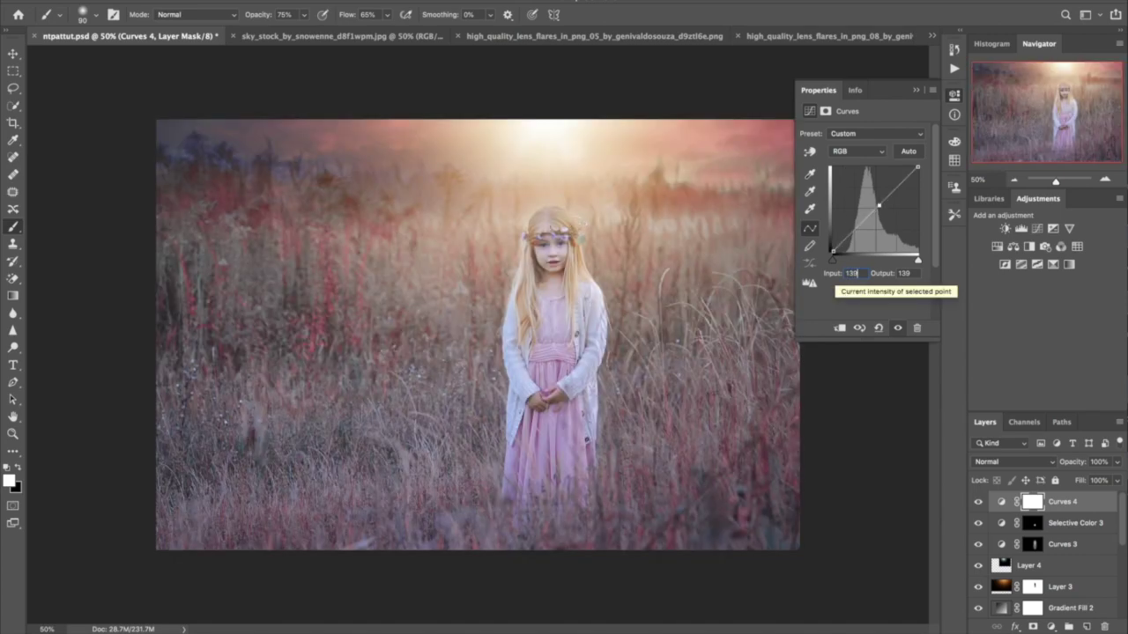
pyautogui.press('Tab')
pyautogui.write('77')
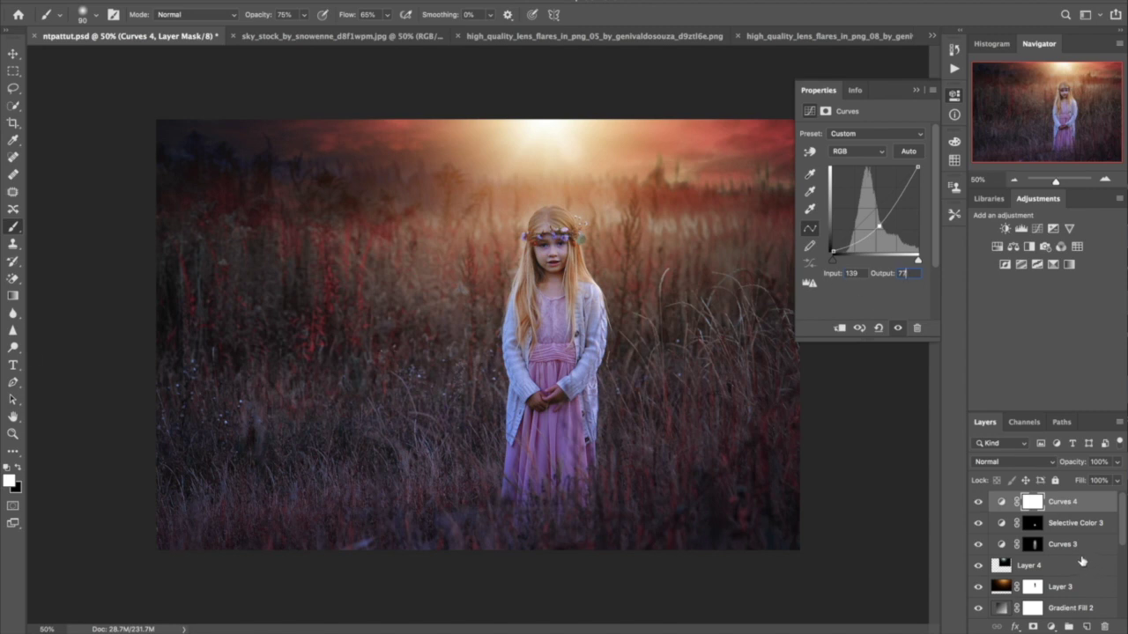
# - Paint black at 21% opacity with a large soft brush to clear the darkening from the sky
pyautogui.click(20, 470)
pyautogui.moveTo(245, 16); pyautogui.dragTo(242, 19)
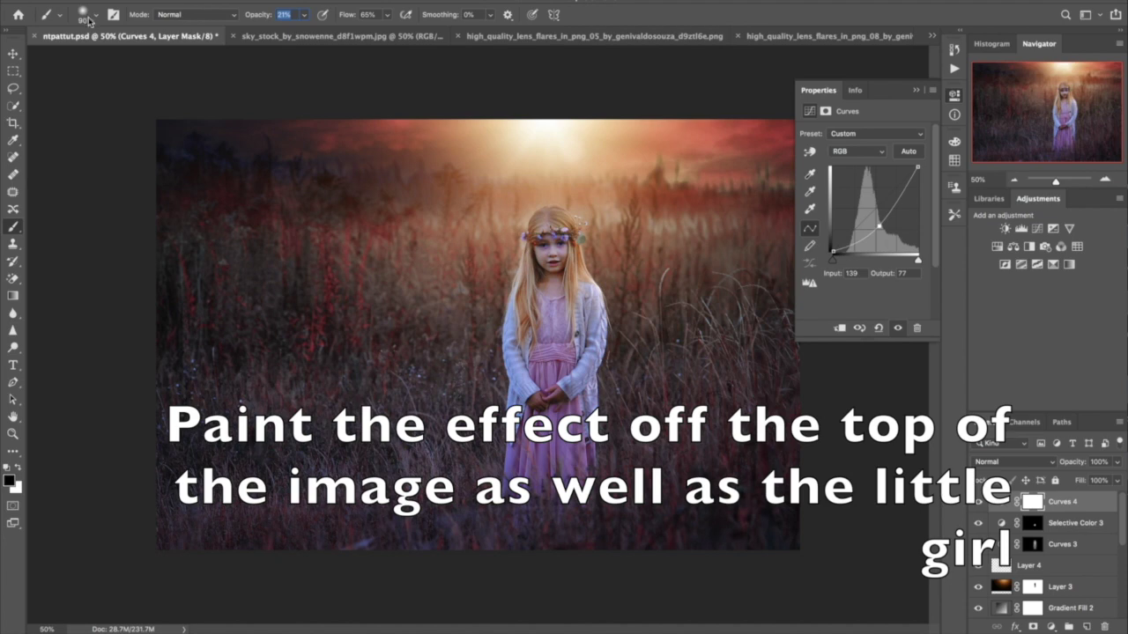
pyautogui.click(89, 19)
pyautogui.click(342, 121)
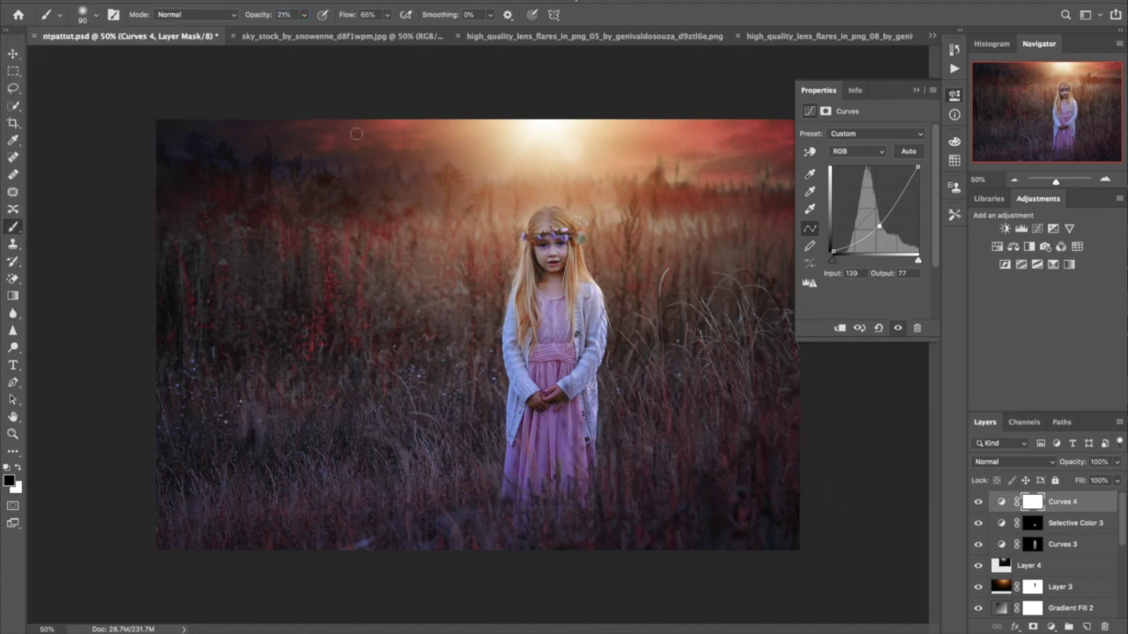
pyautogui.press(']')
pyautogui.press(']')
pyautogui.press(']')
pyautogui.press(']')
pyautogui.press(']')
pyautogui.press(']')
pyautogui.press(']')
pyautogui.press(']')
pyautogui.press(']')
pyautogui.press(']')
pyautogui.press(']')
pyautogui.press(']')
pyautogui.press(']')
pyautogui.press(']')
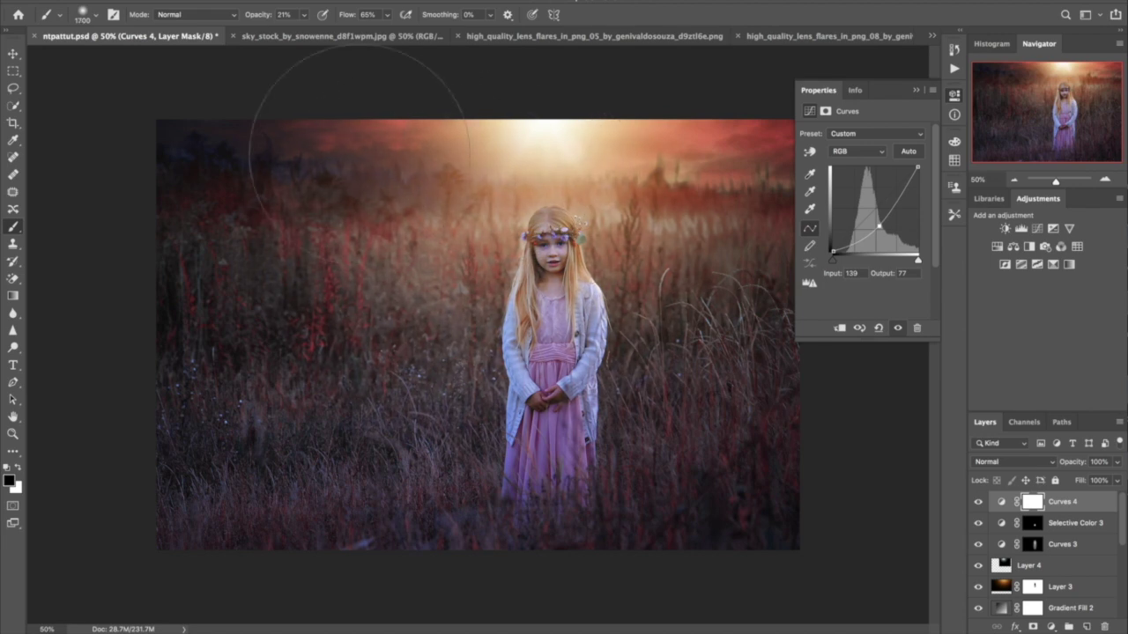
pyautogui.click(430, 171)
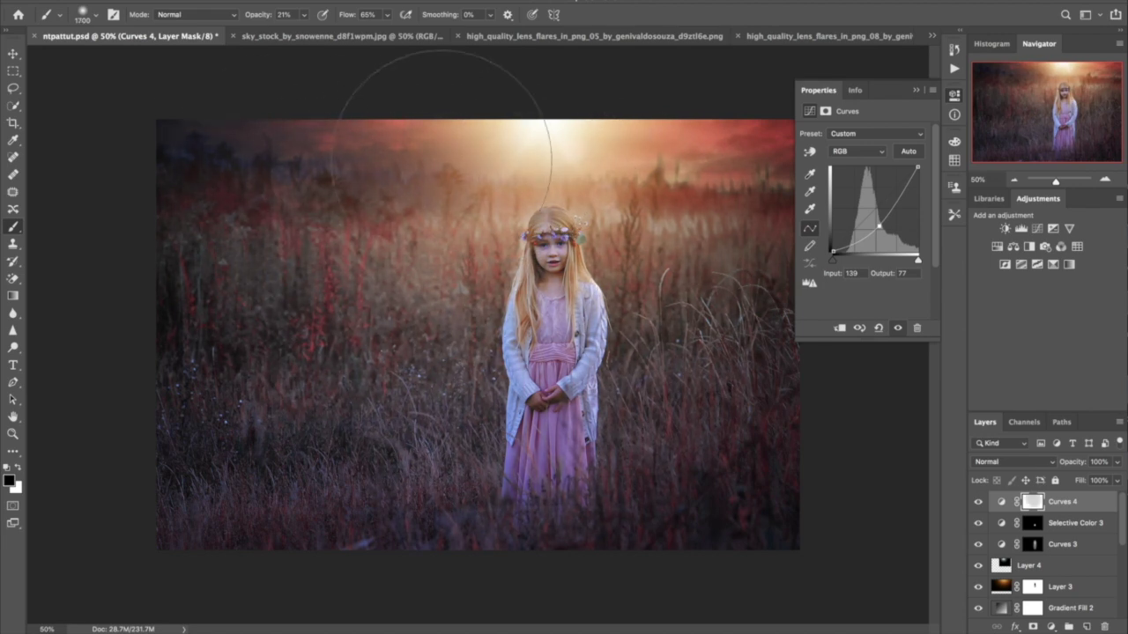
pyautogui.click(497, 154)
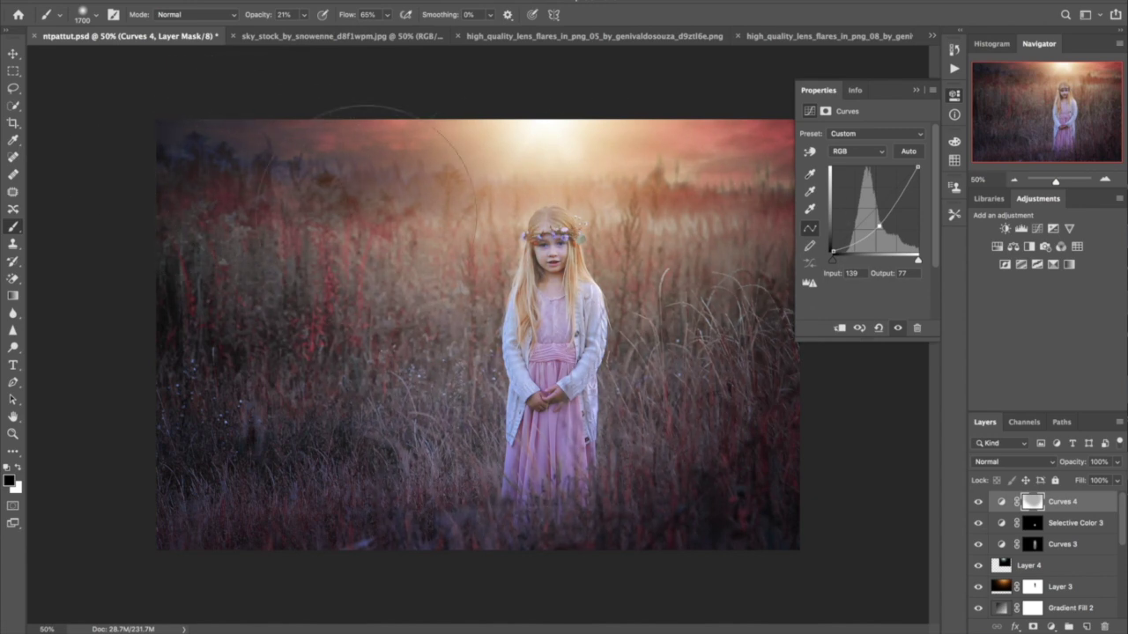
pyautogui.moveTo(528, 106); pyautogui.dragTo(679, 74)
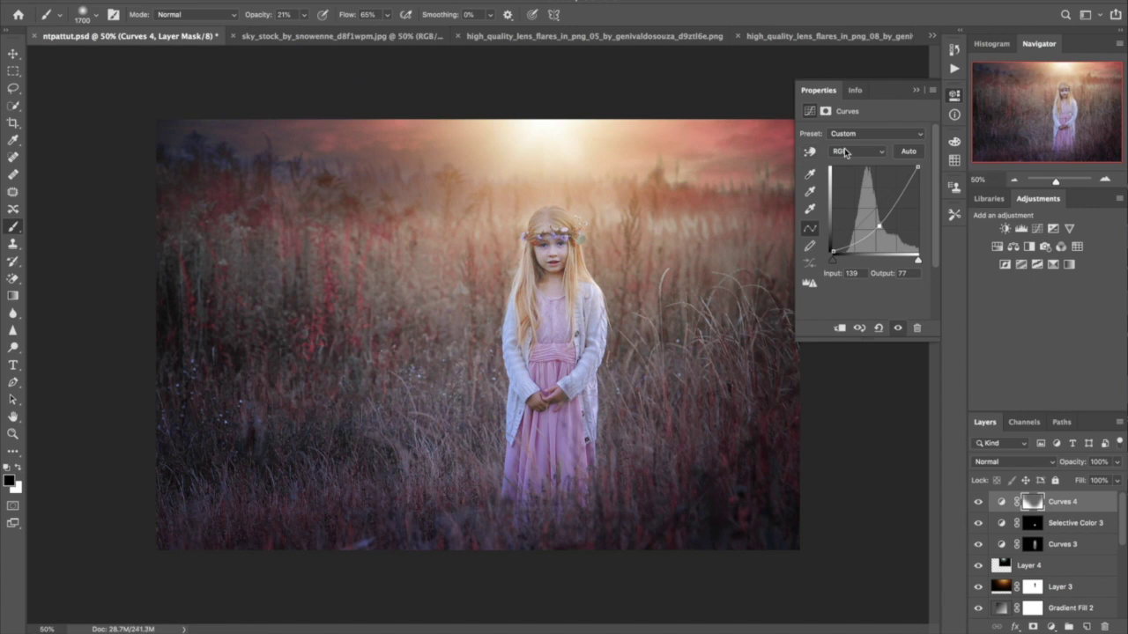
pyautogui.press('[')
pyautogui.press('[')
pyautogui.press('[')
pyautogui.press('[')
pyautogui.press('[')
pyautogui.press('[')
pyautogui.press('[')
pyautogui.press('[')
# - Add a darkening Curves 5 layer and invert its mask to hide the effect
pyautogui.click(1051, 626)
pyautogui.click(1068, 463)
pyautogui.moveTo(878, 209); pyautogui.dragTo(885, 227)
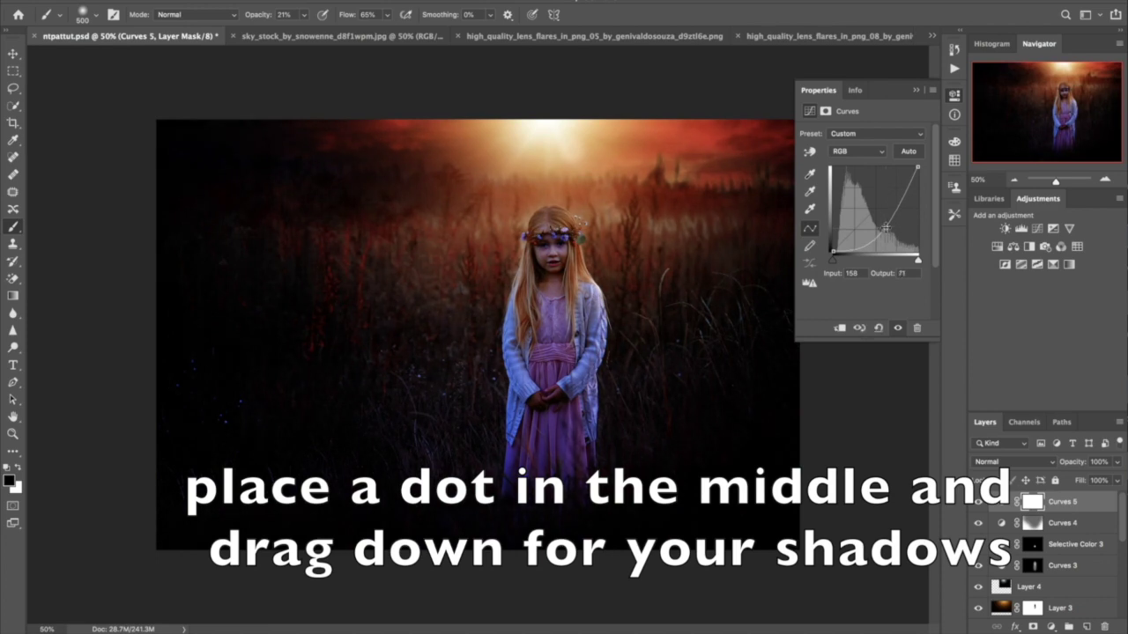
pyautogui.hotkey('ctrl', 'i')
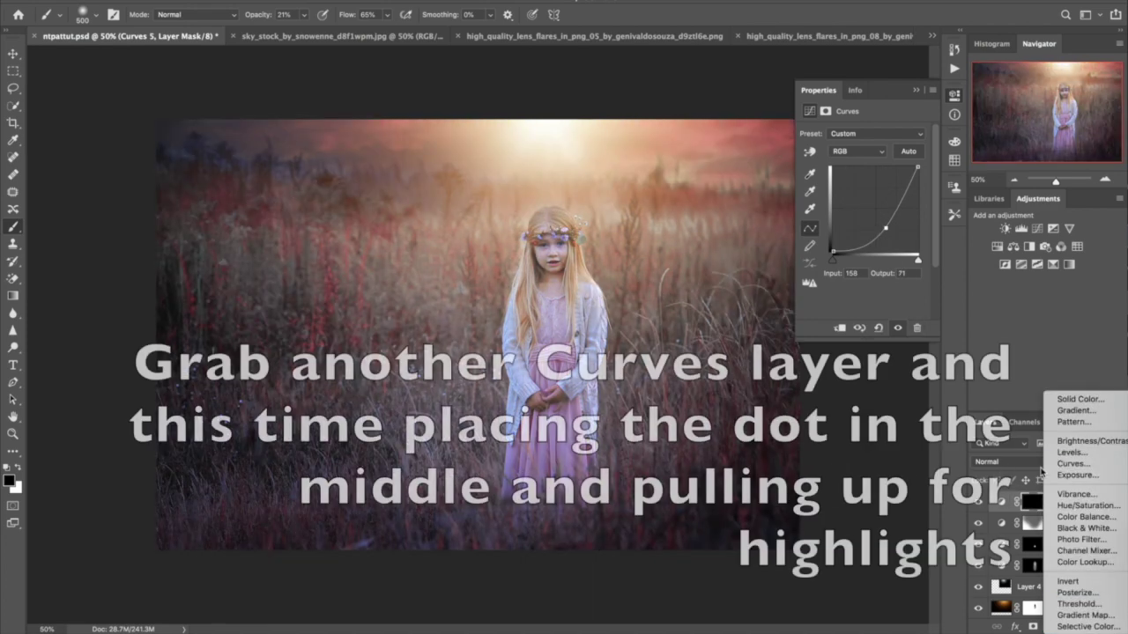
# - Add a brightening Curves 6 layer lifted to 90/168, invert its mask, and zoom to 100%
pyautogui.moveTo(863, 223); pyautogui.dragTo(864, 193)
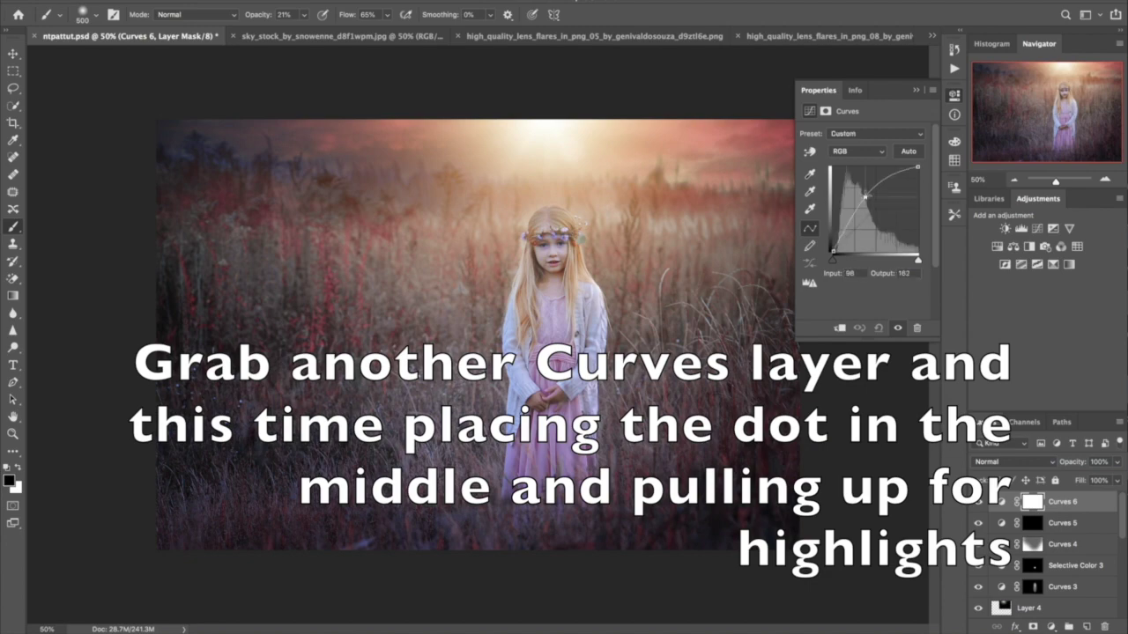
pyautogui.hotkey('ctrl', 'i')
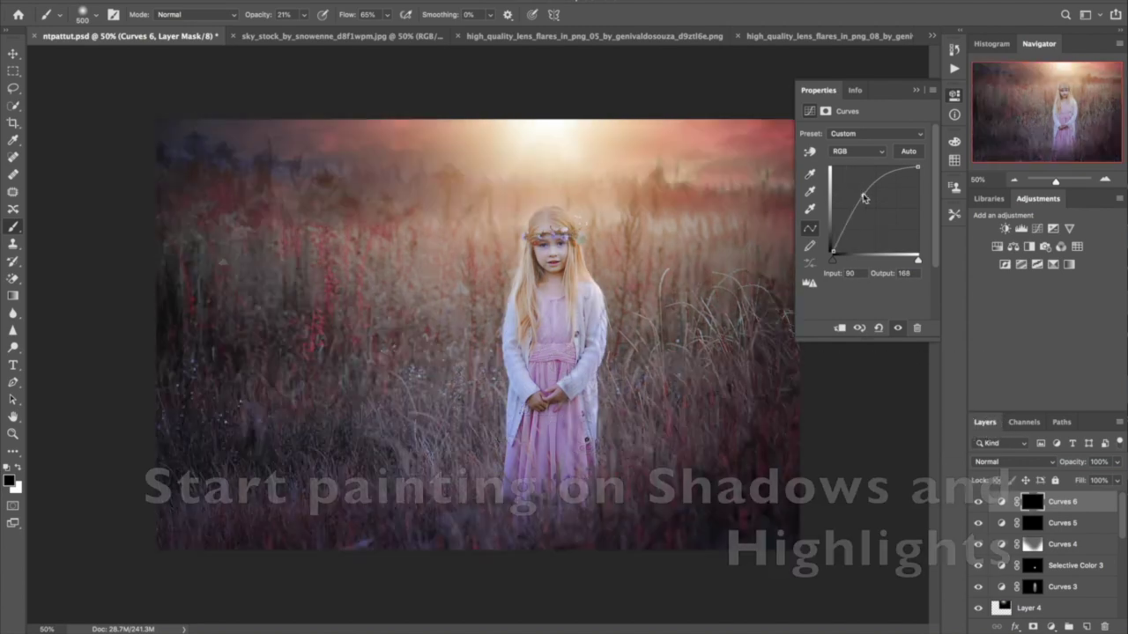
pyautogui.hotkey('ctrl', '+')
pyautogui.hotkey('ctrl', '+')
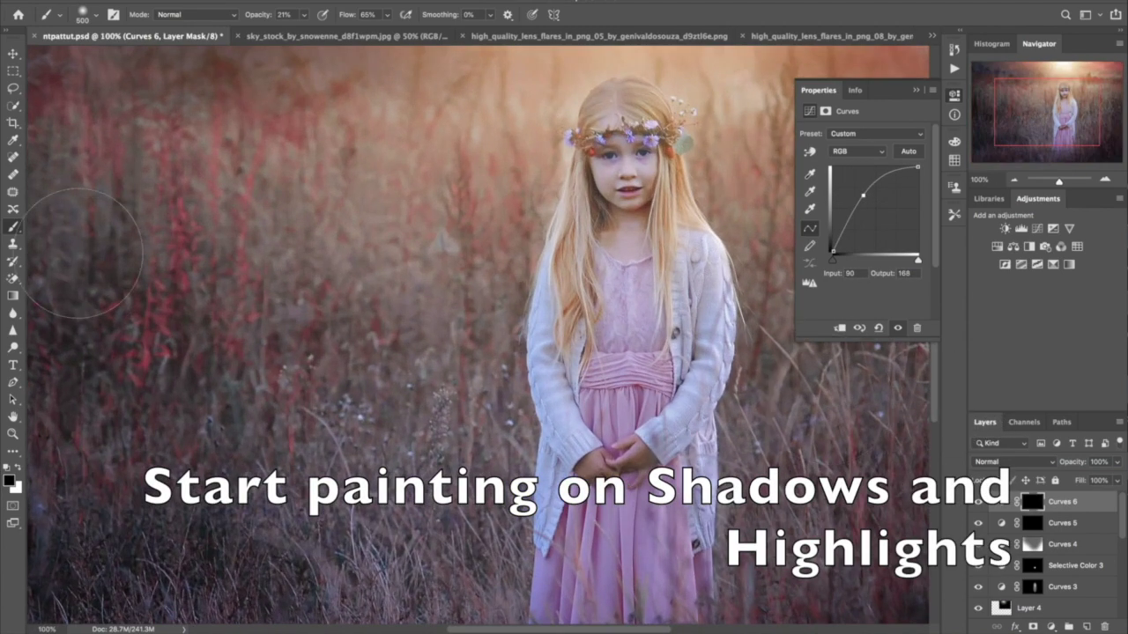
# - Set a white foreground and a soft brush of about 60 px at 5% opacity
pyautogui.click(19, 468)
pyautogui.moveTo(268, 15); pyautogui.dragTo(249, 16)
pyautogui.click(95, 19)
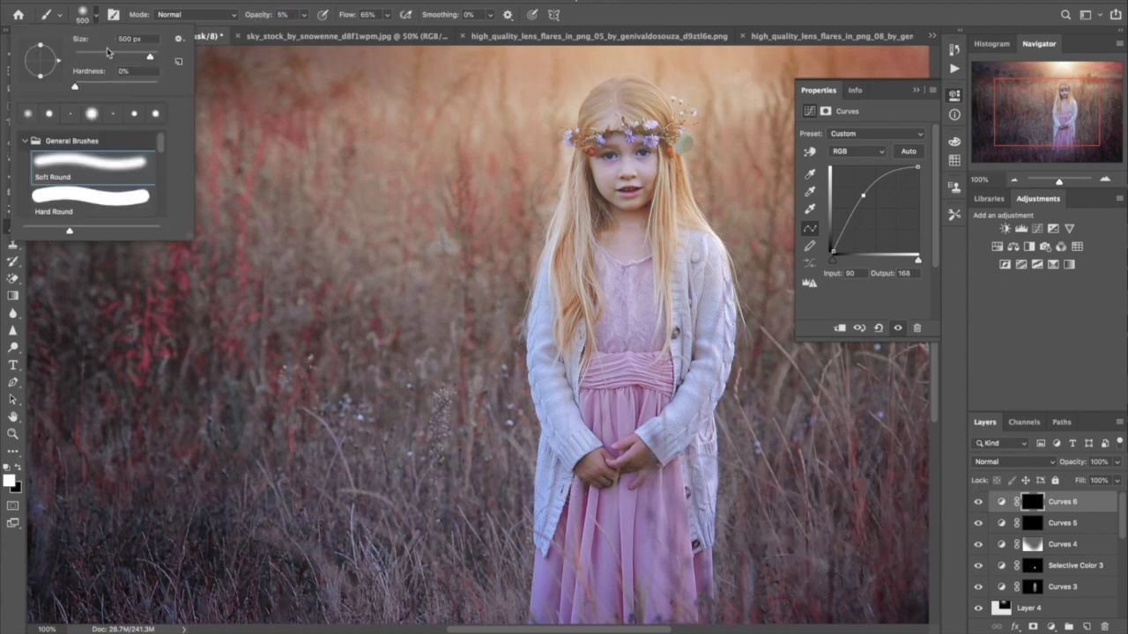
pyautogui.moveTo(110, 53); pyautogui.dragTo(126, 60)
pyautogui.press('Return')
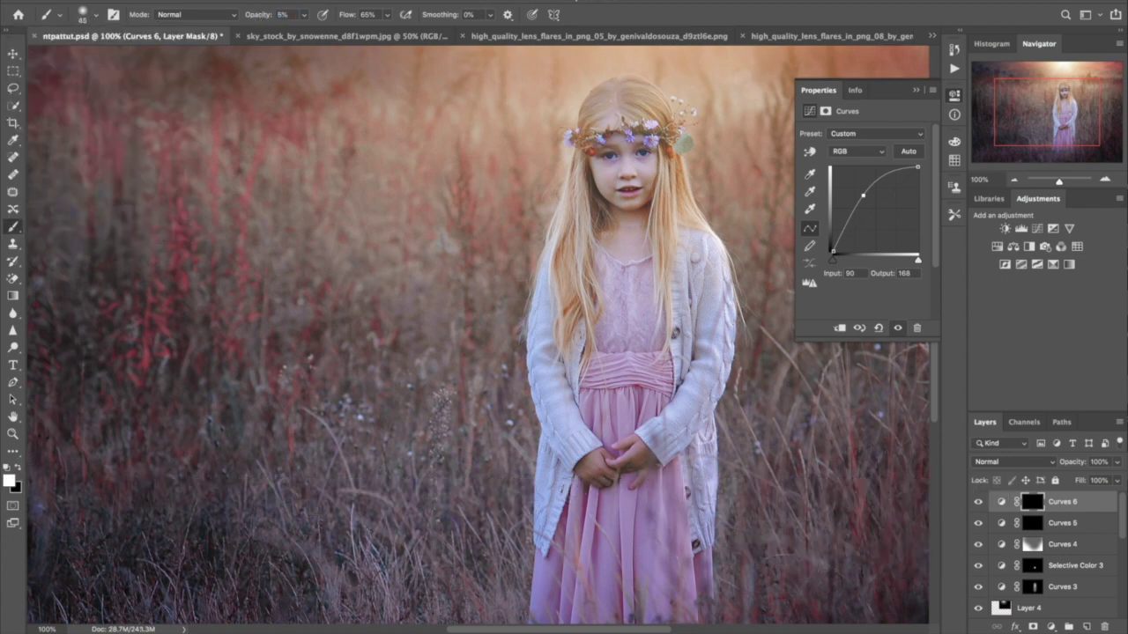
# - Paint soft shadows into the lower grass on the Curves 5 mask, resizing the brush as needed
pyautogui.click(1031, 524)
pyautogui.press('[')
pyautogui.press('[')
pyautogui.press('[')
pyautogui.press('[')
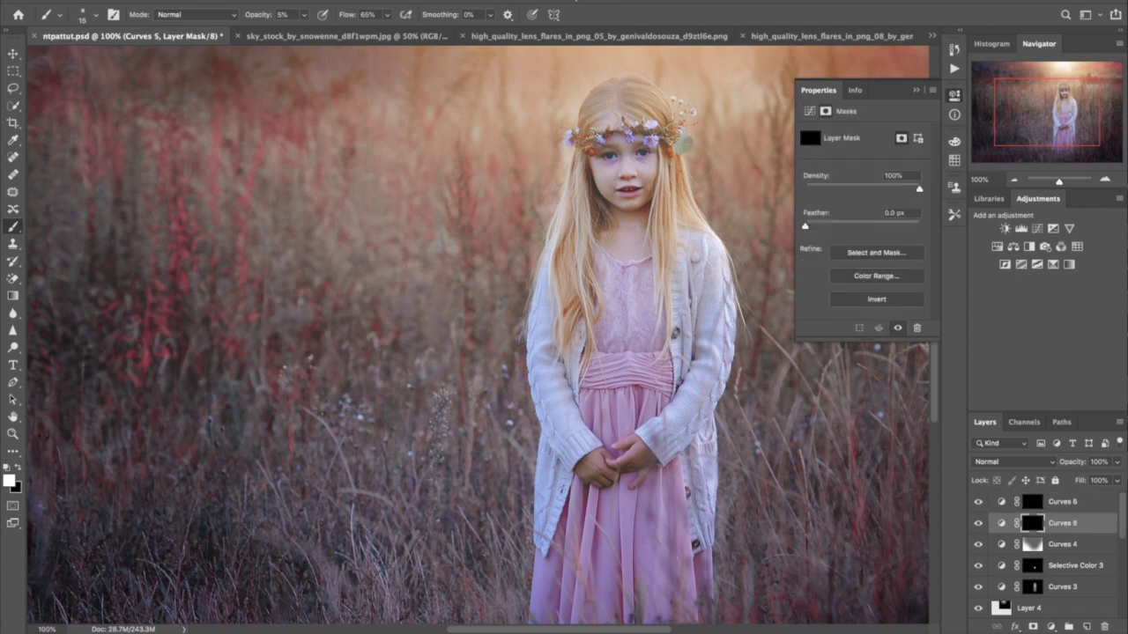
pyautogui.press(']')
pyautogui.press(']')
pyautogui.press('[')
pyautogui.press(']')
pyautogui.press(']')
pyautogui.press('[')
pyautogui.press('[')
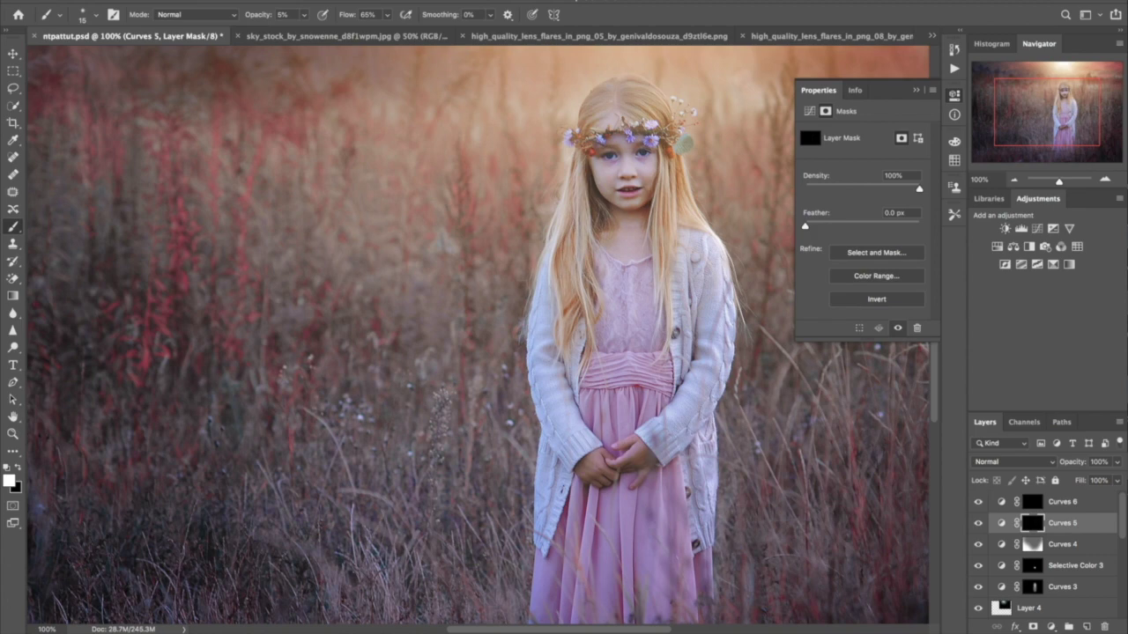
pyautogui.scroll(-1, 476, 334)
pyautogui.scroll(-3, 475, 335)
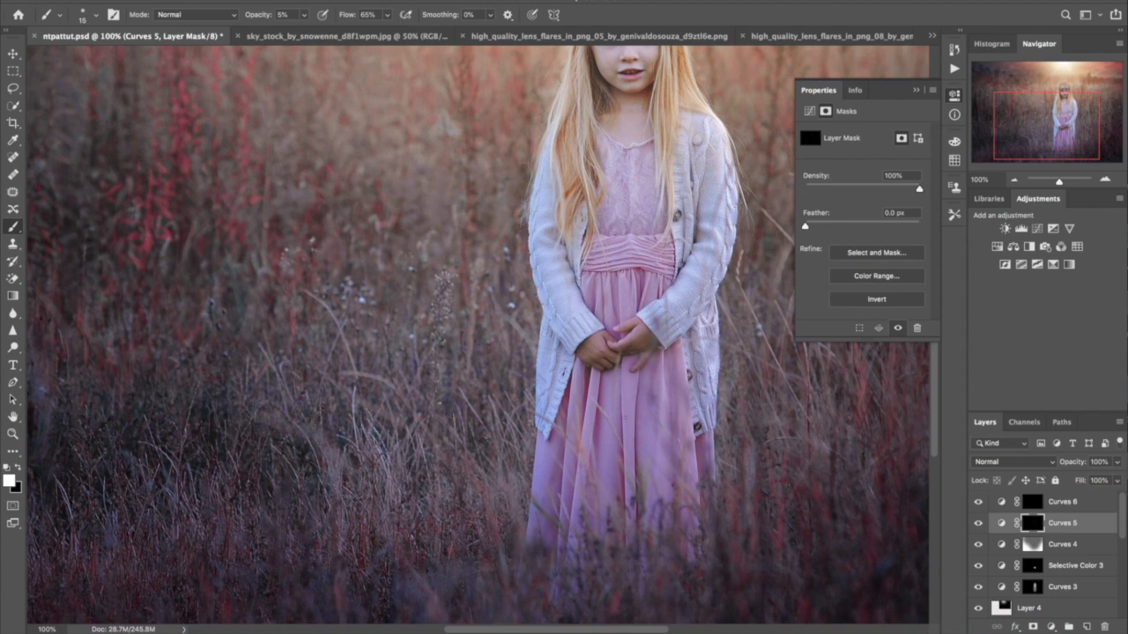
pyautogui.press(']')
pyautogui.press('[')
pyautogui.press('[')
pyautogui.press('[')
pyautogui.press(']')
pyautogui.press(']')
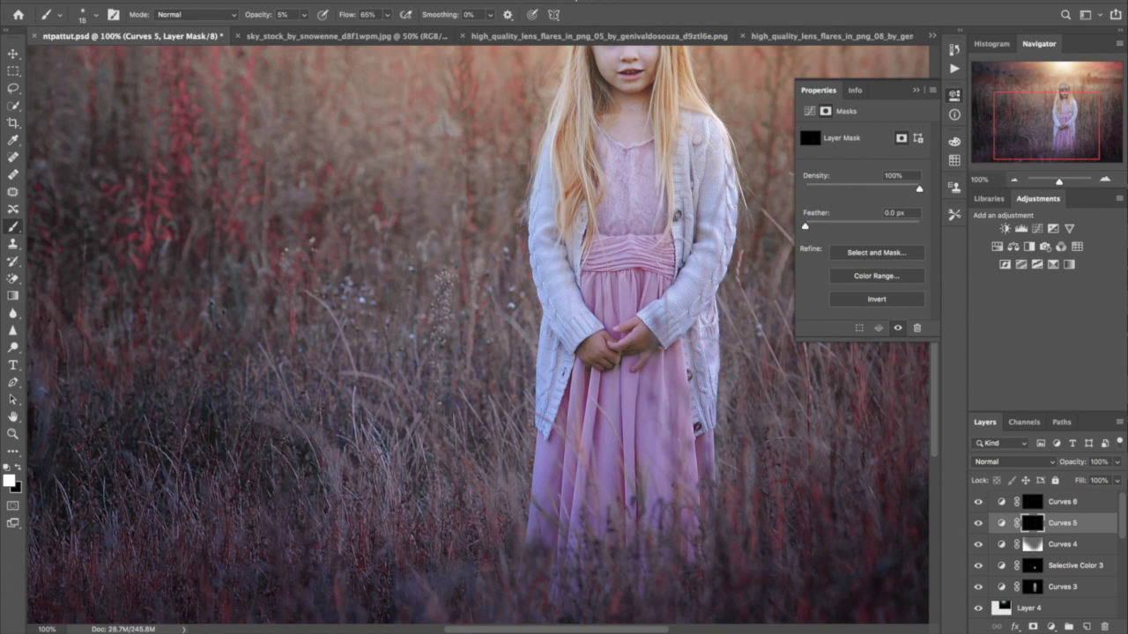
pyautogui.press(']')
pyautogui.scroll(5, 561, 268)
pyautogui.press('[')
pyautogui.press('[')
pyautogui.press('[')
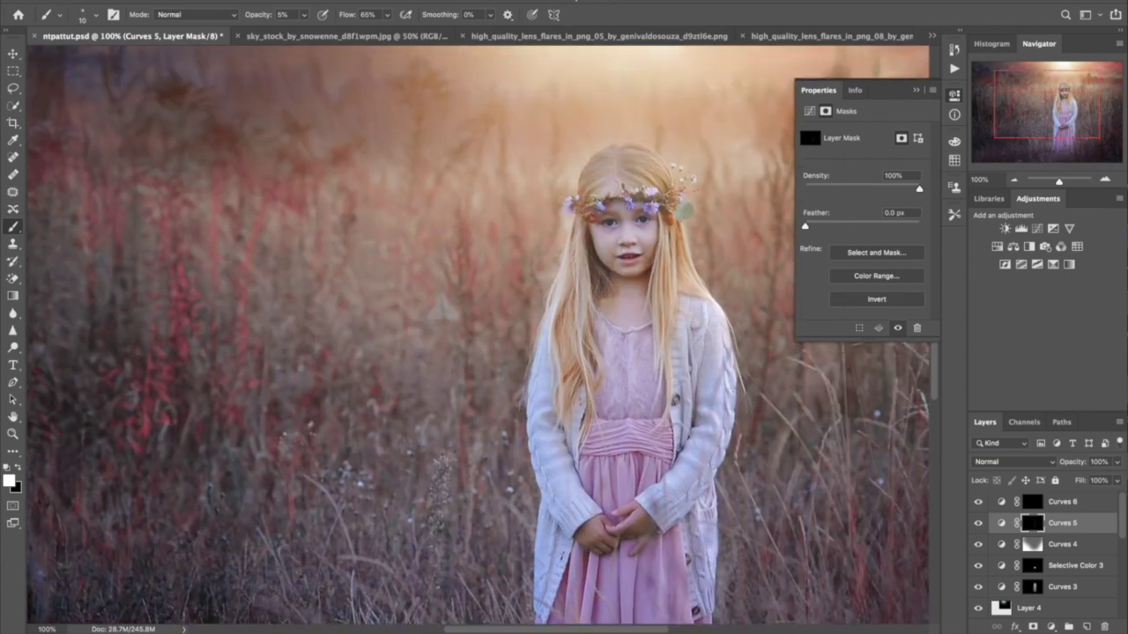
pyautogui.hotkey('alt', ']')
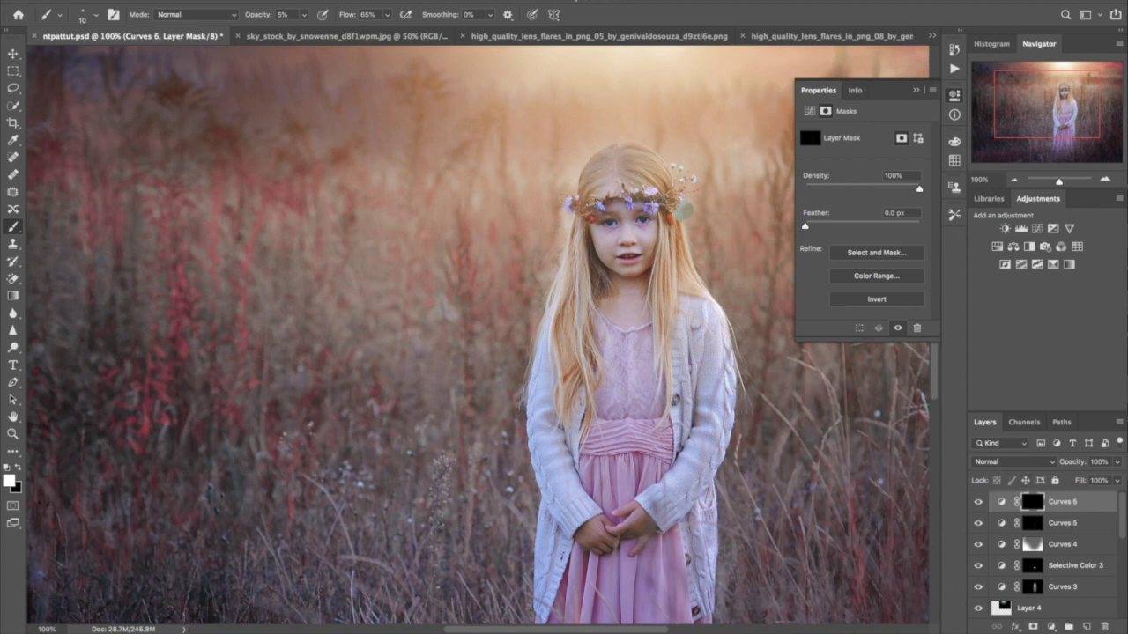
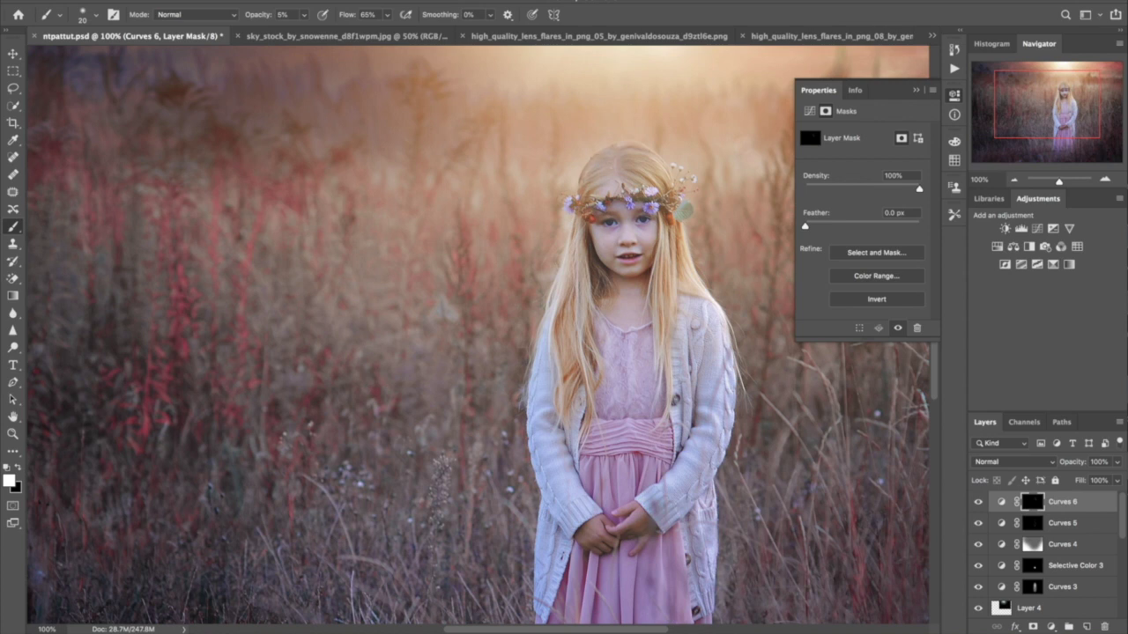
# - Tune the brush size and opacity on the Curves 6 mask while framing the girl's face
pyautogui.press(']')
pyautogui.press(']')
pyautogui.press(']')
pyautogui.press('[')
pyautogui.press('[')
pyautogui.moveTo(643, 526); pyautogui.dragTo(671, 359)
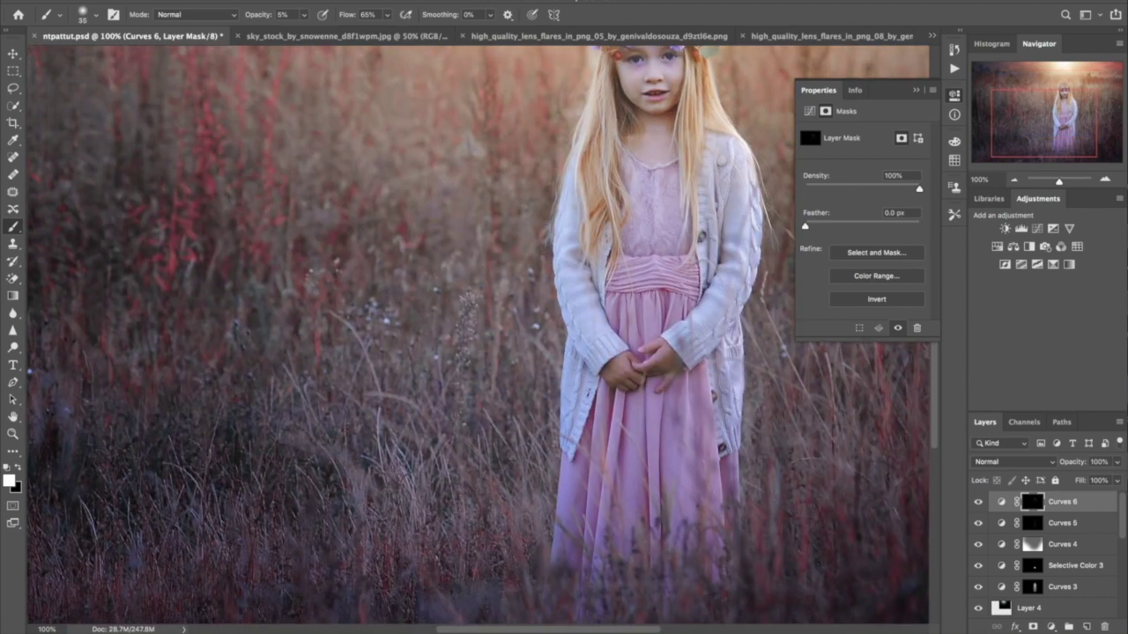
pyautogui.press('1')
pyautogui.press('1')
pyautogui.press('[')
pyautogui.press('[')
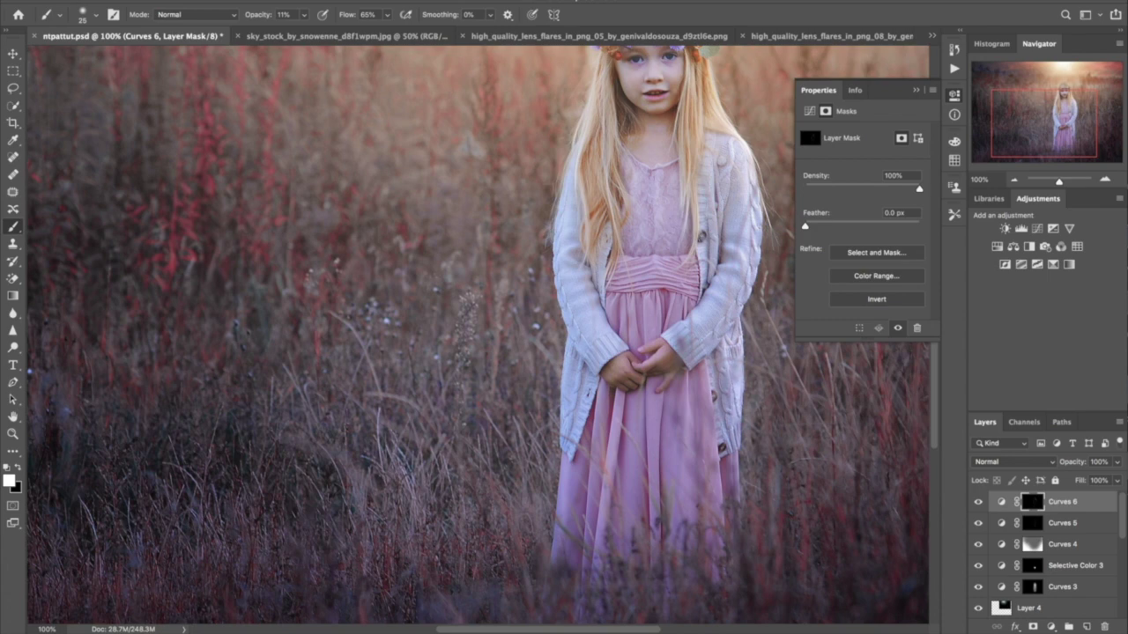
pyautogui.press(']')
pyautogui.press(']')
pyautogui.press(']')
pyautogui.press('[')
pyautogui.press('[')
pyautogui.press('[')
pyautogui.press('[')
pyautogui.press('[')
pyautogui.press('[')
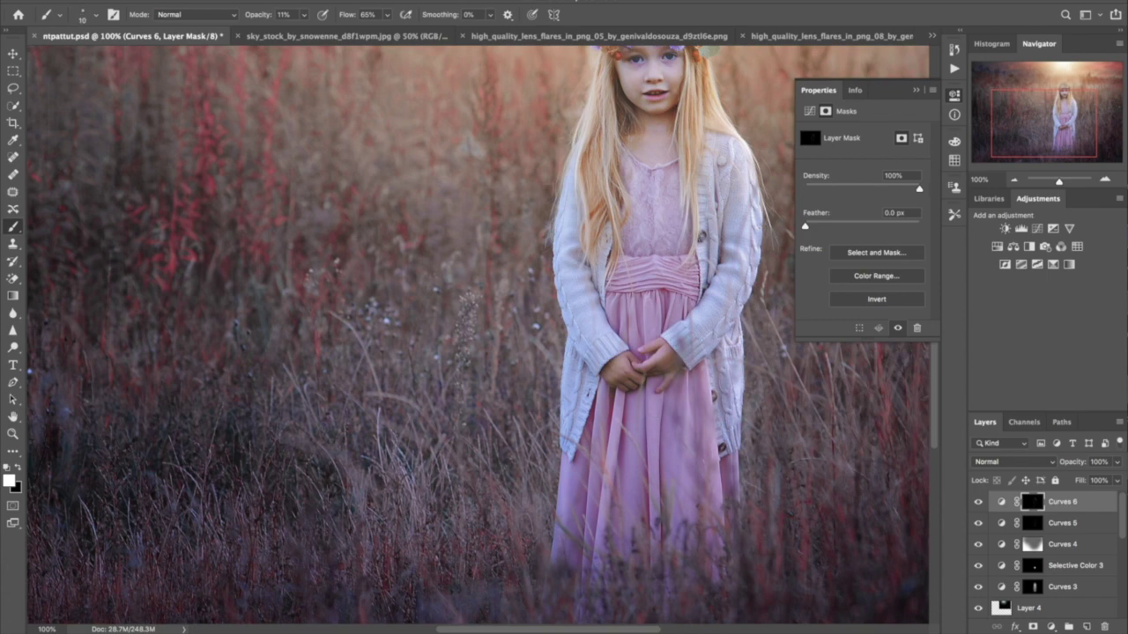
pyautogui.moveTo(652, 265); pyautogui.dragTo(624, 379)
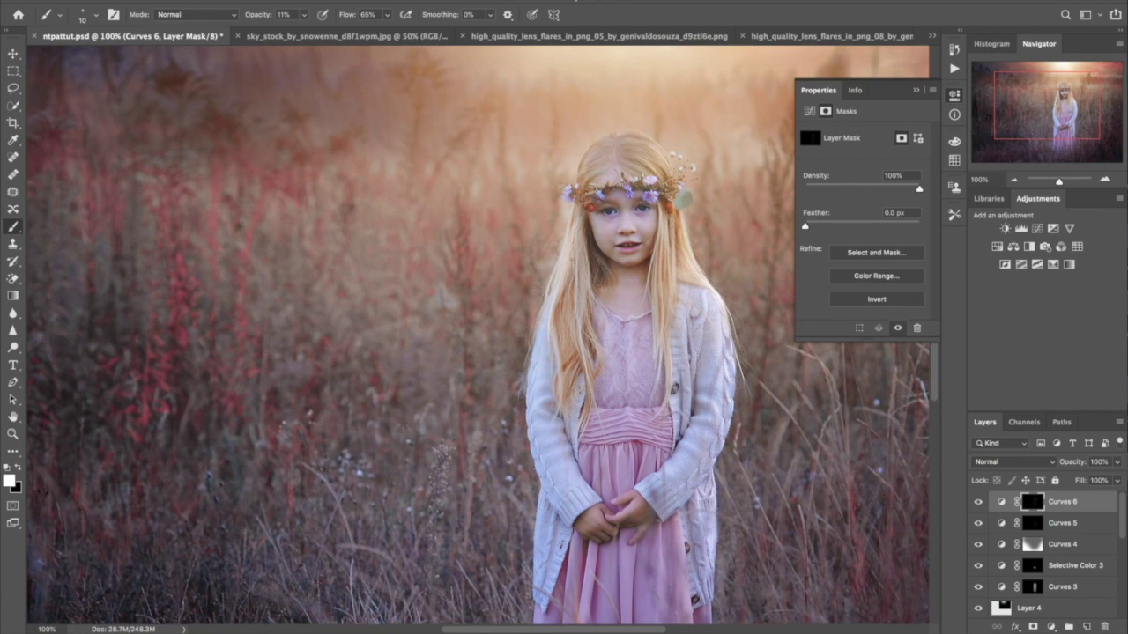
pyautogui.press(']')
pyautogui.press(']')
pyautogui.press('0')
pyautogui.press('7')
pyautogui.press(']')
pyautogui.press(']')
pyautogui.press(']')
pyautogui.press(']')
pyautogui.press(']')
# - Zoom in, lightly paint the shadow under the girl's eye, then zoom back out
pyautogui.press('[')
pyautogui.press('[')
pyautogui.press('[')
pyautogui.hotkey('ctrl', '+')
pyautogui.moveTo(769, 276); pyautogui.dragTo(644, 337)
pyautogui.press('[')
pyautogui.press('[')
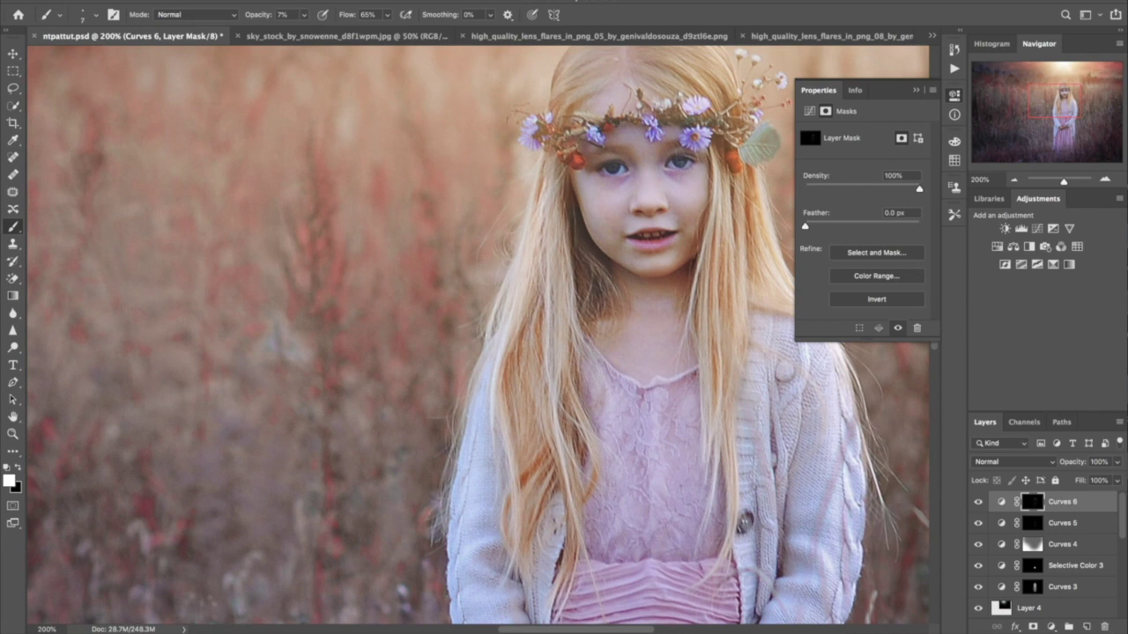
pyautogui.moveTo(674, 165); pyautogui.dragTo(685, 164)
pyautogui.hotkey('ctrl', '-')
pyautogui.hotkey('ctrl', '-')
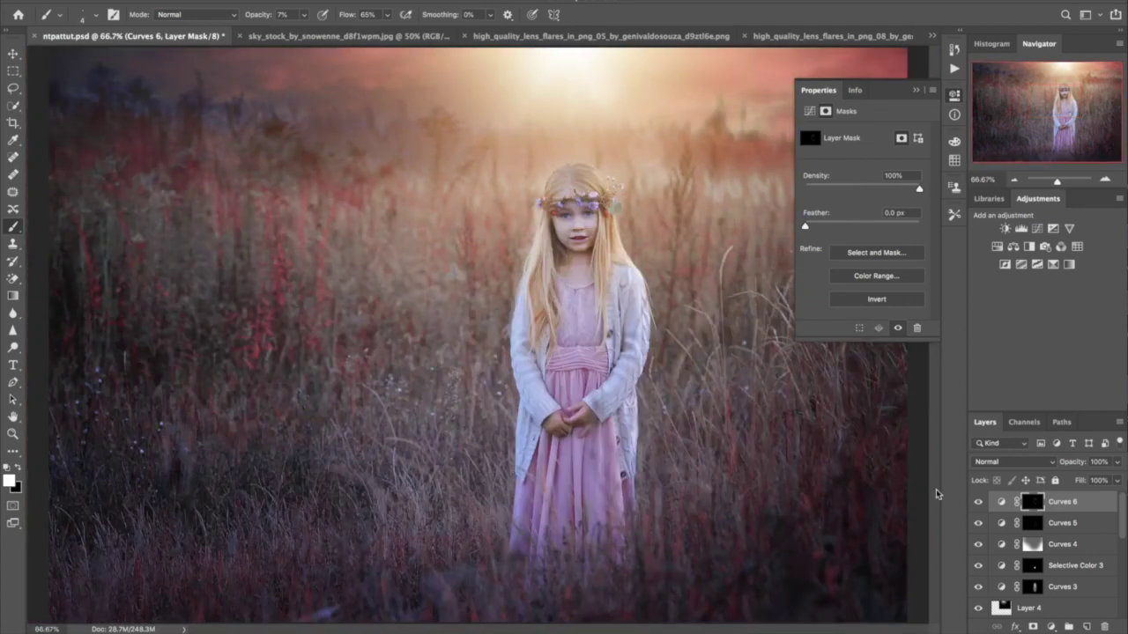
# - Add an Exposure layer with exposure +0.16, offset +0.0349 and gamma 0.86
pyautogui.click(1051, 626)
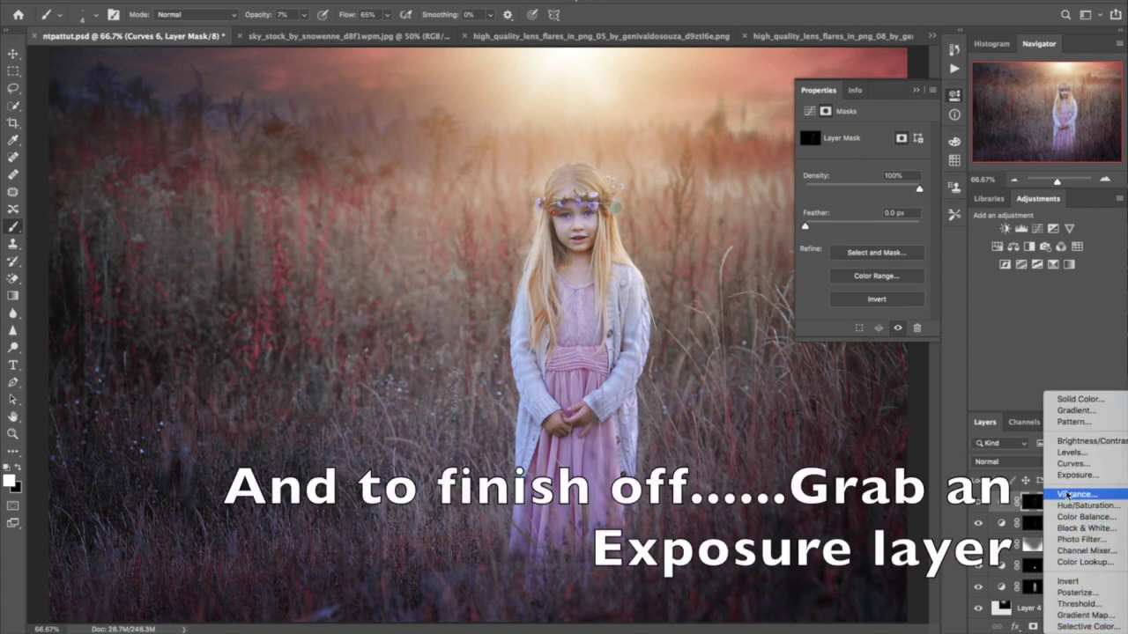
pyautogui.click(1075, 475)
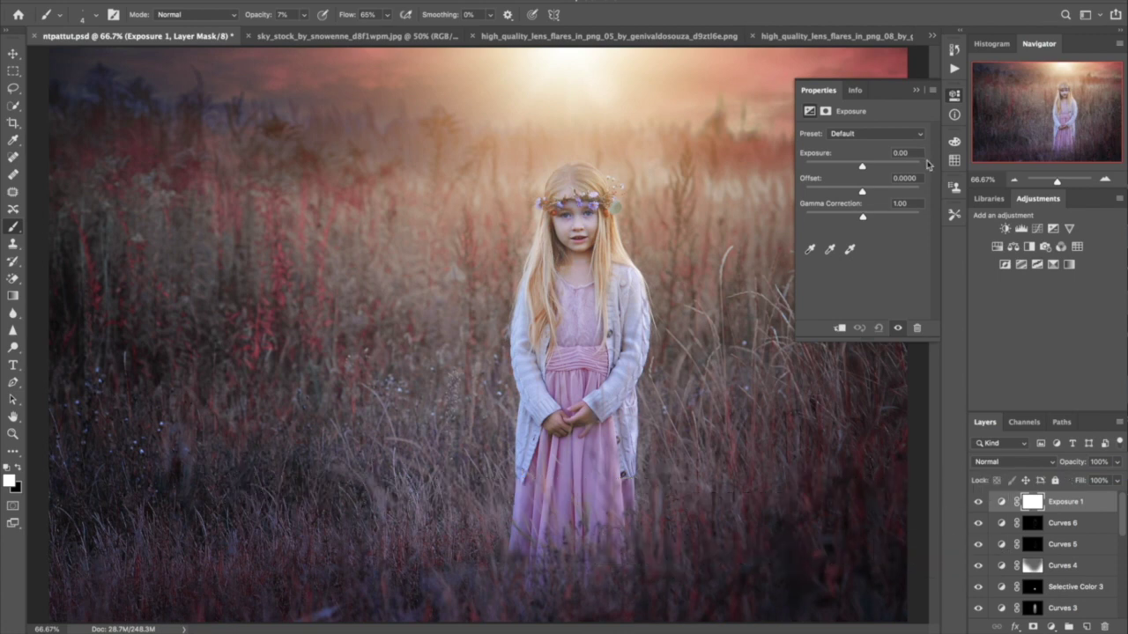
pyautogui.moveTo(861, 167); pyautogui.dragTo(863, 167)
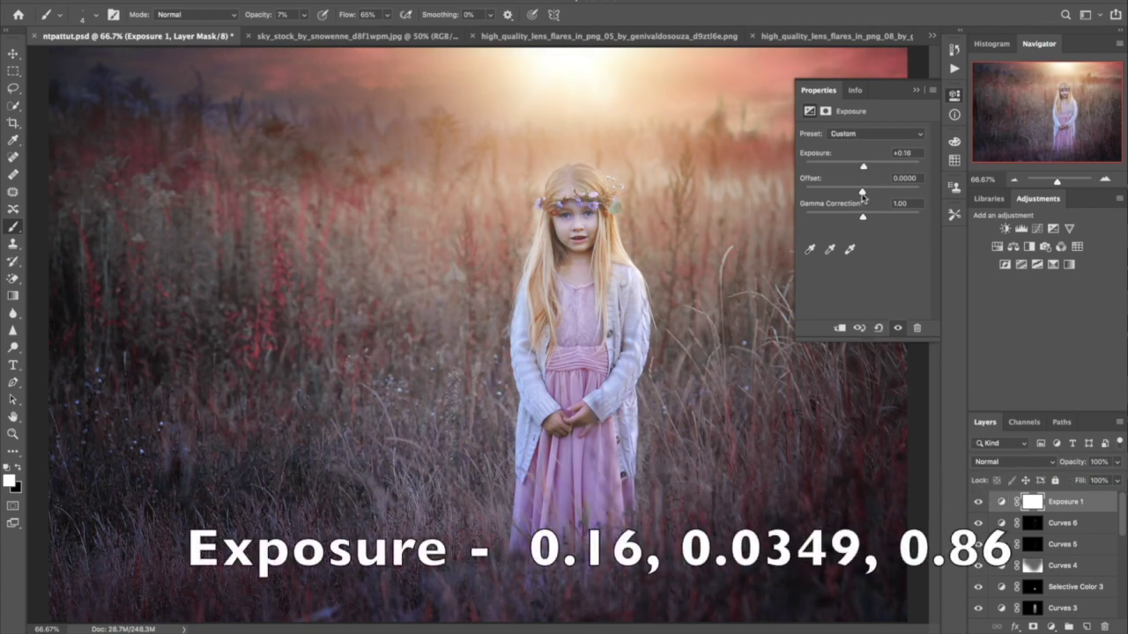
pyautogui.moveTo(862, 193); pyautogui.dragTo(867, 193)
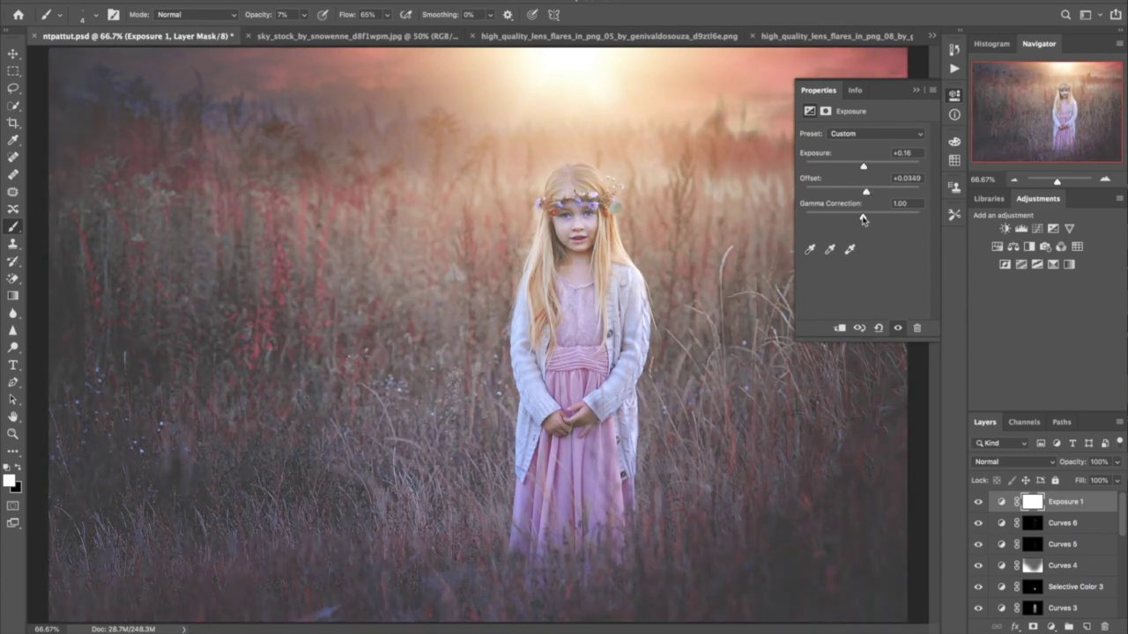
pyautogui.moveTo(862, 217); pyautogui.dragTo(868, 217)
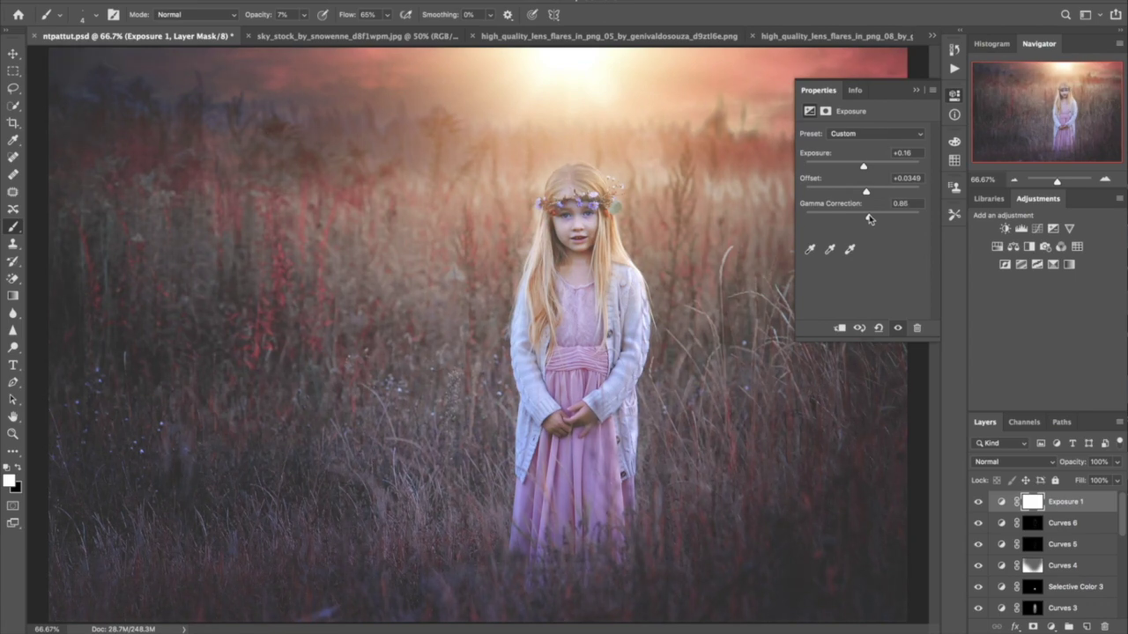
pyautogui.hotkey('ctrl', '-')
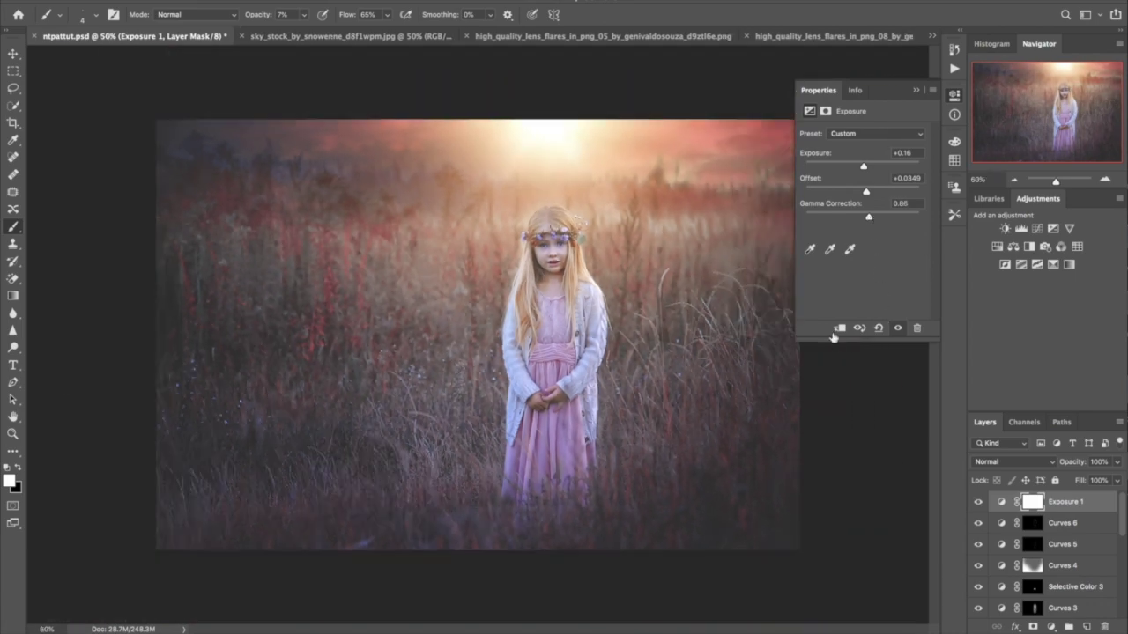
# - Toggle the Background-only view to compare the original photo with the finished grade
pyautogui.click(916, 90)
pyautogui.scroll(-5, 1035, 546)
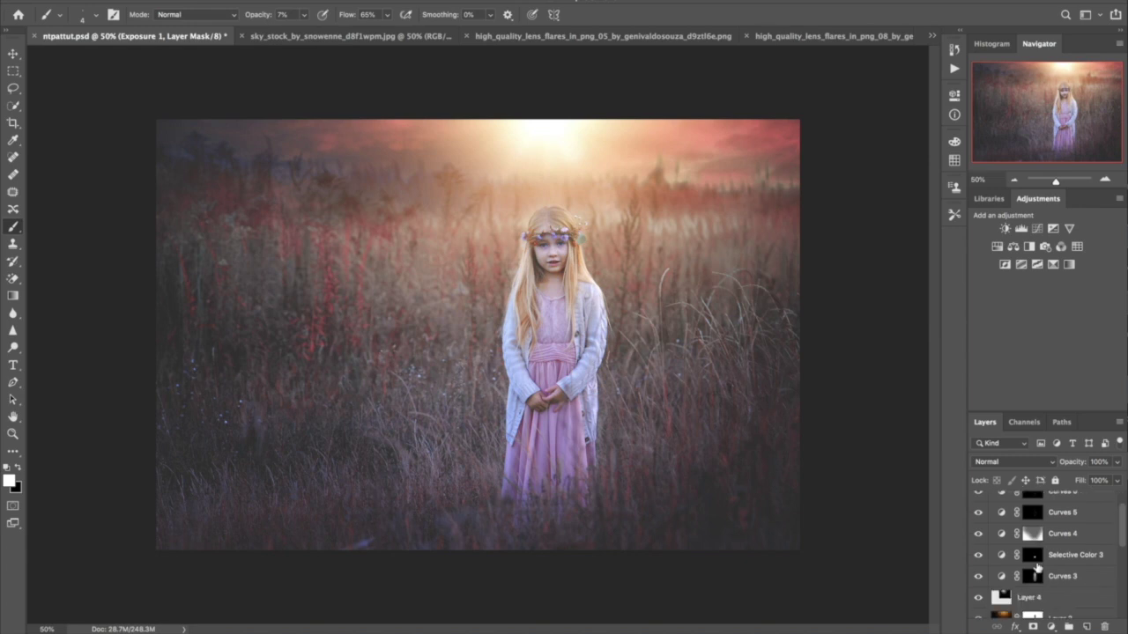
pyautogui.scroll(-5, 1022, 582)
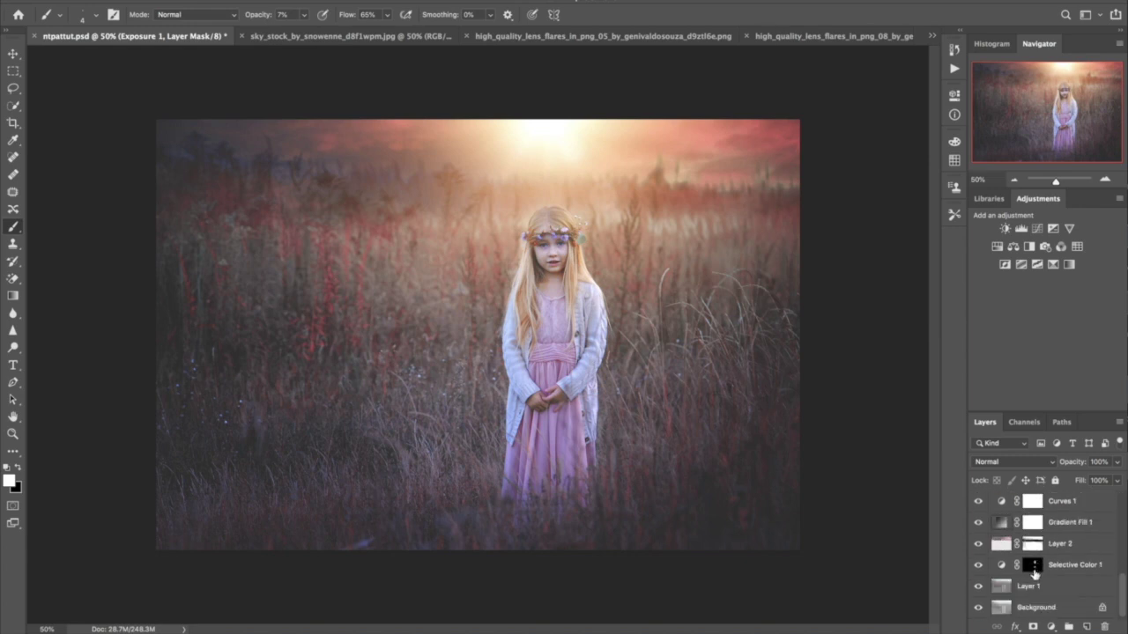
pyautogui.keyDown('alt'); pyautogui.click(978, 608); pyautogui.keyUp('alt')
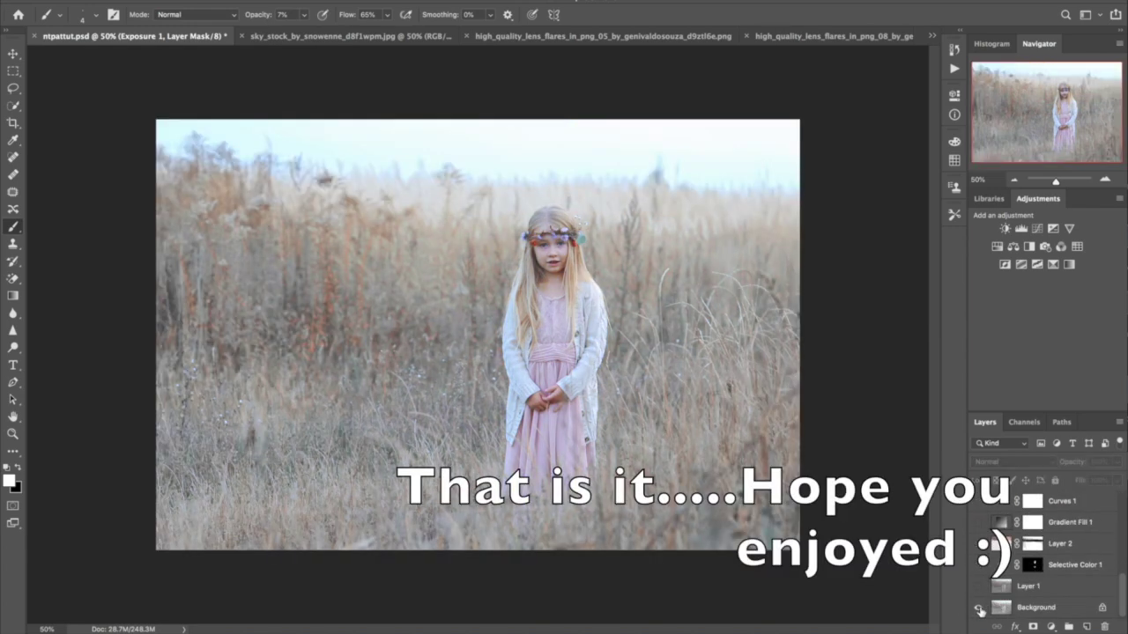
pyautogui.keyDown('alt'); pyautogui.click(979, 609); pyautogui.keyUp('alt')
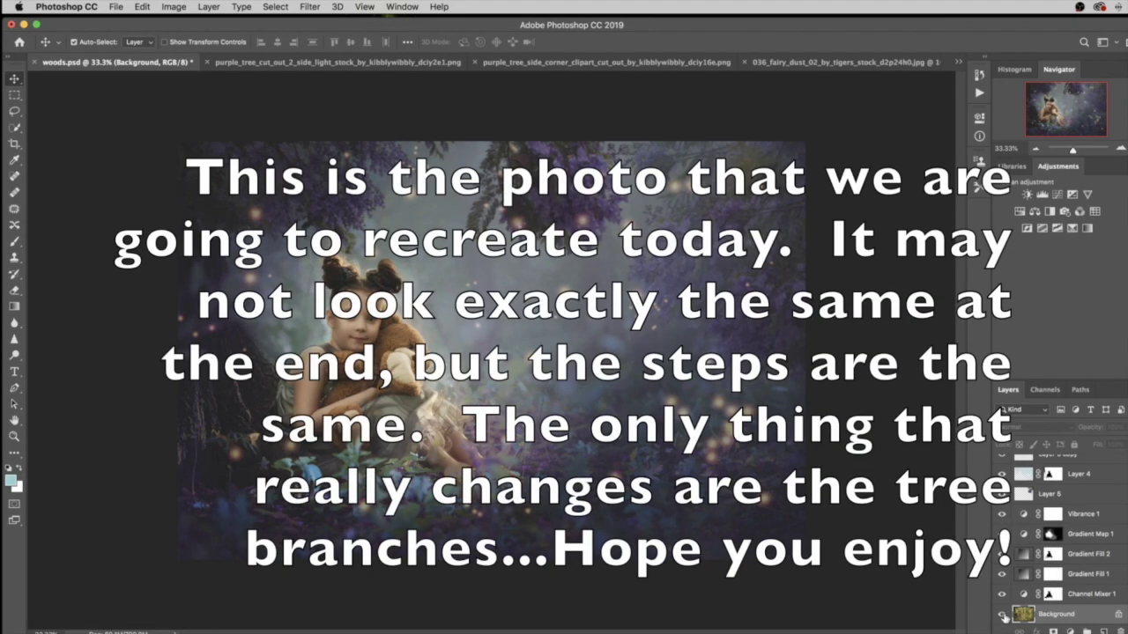
# - Preview the original green photo, restore the composite, and select the Channel Mixer 1 layer
pyautogui.keyDown('alt'); pyautogui.click(1002, 614); pyautogui.keyUp('alt')
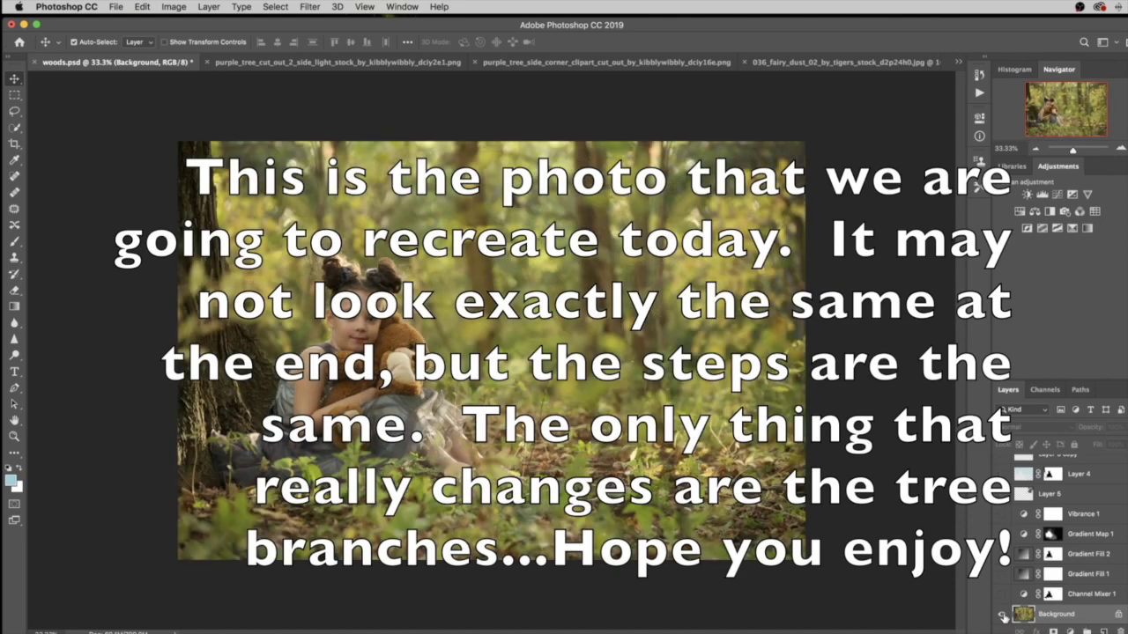
pyautogui.keyDown('alt'); pyautogui.click(1002, 614); pyautogui.keyUp('alt')
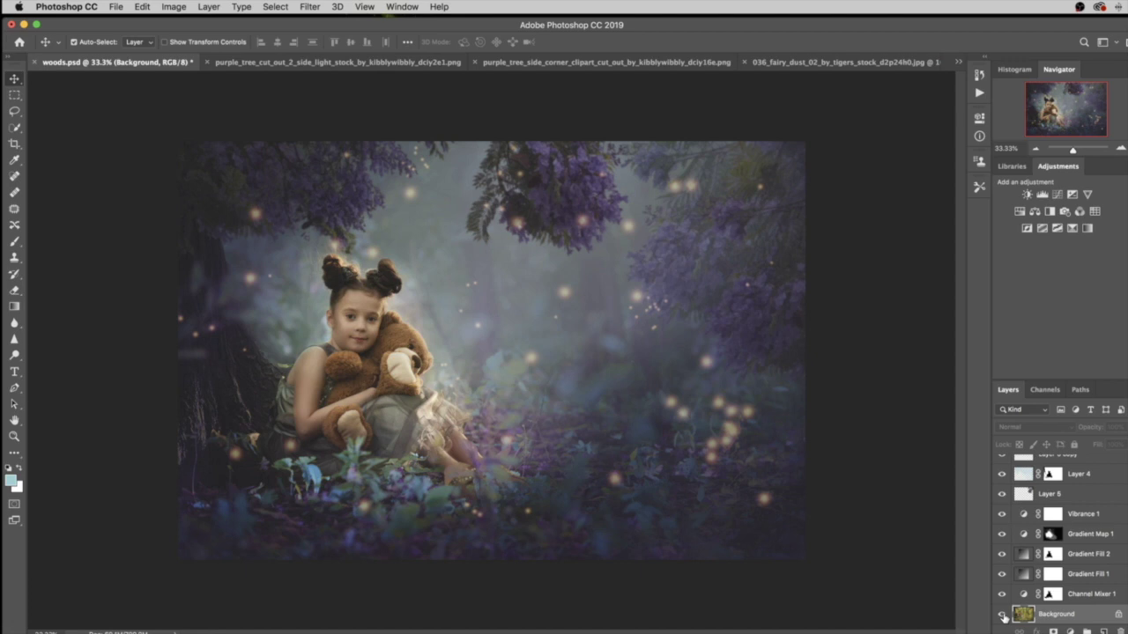
pyautogui.click(1069, 596)
pyautogui.scroll(5, 1071, 597)
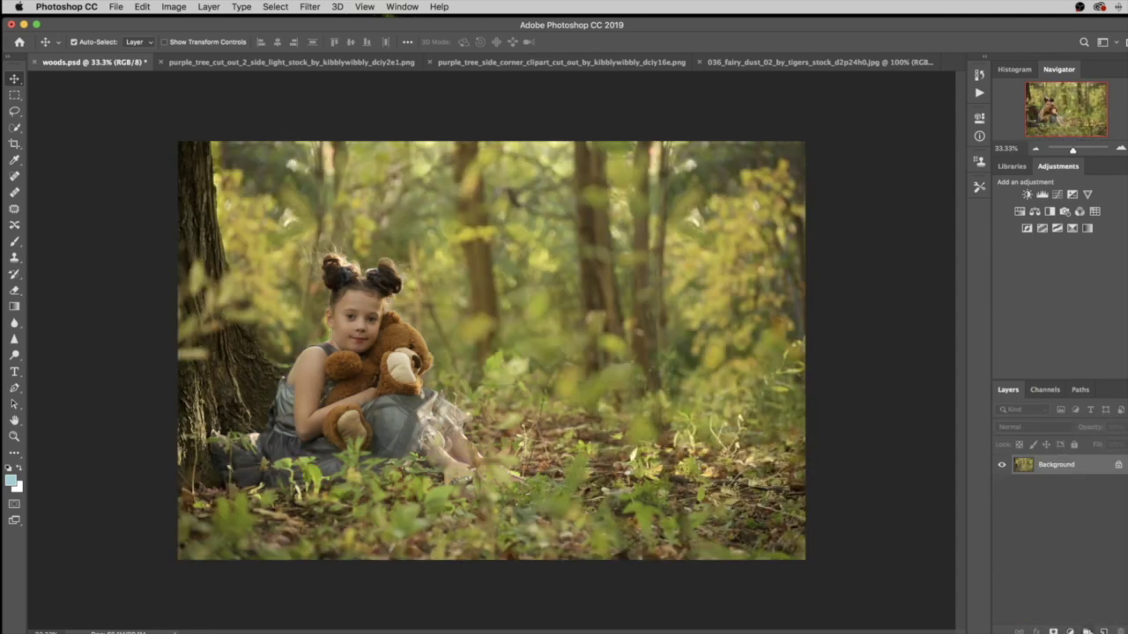
pyautogui.click(1069, 631)
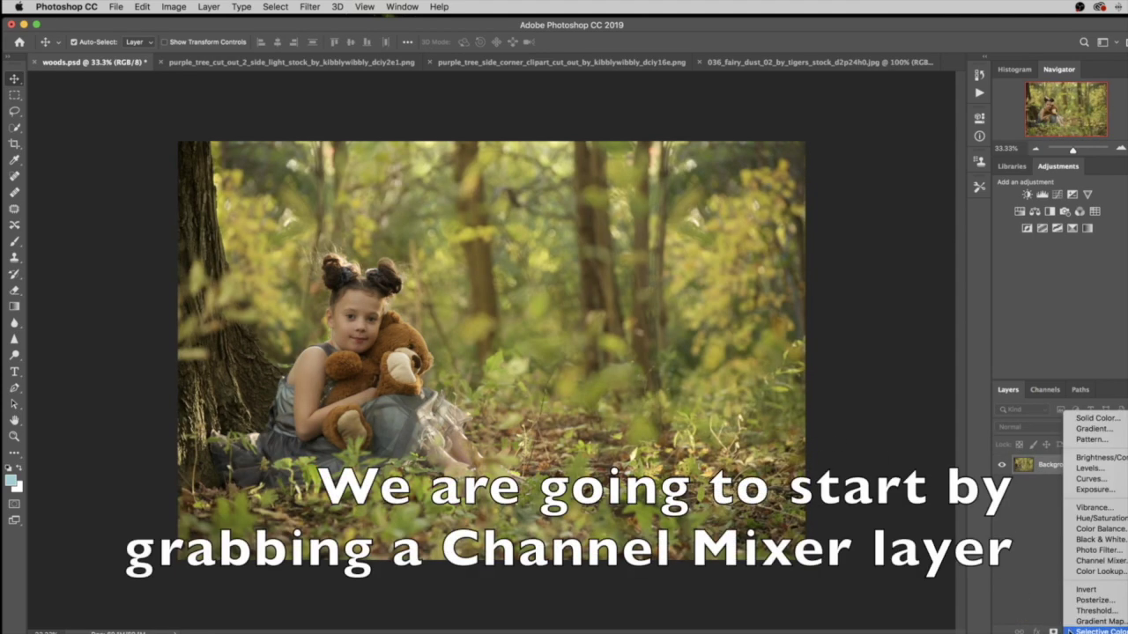
# - Add a Channel Mixer layer and set the Red output to Red +142, Green −42, Blue −23
pyautogui.click(1091, 561)
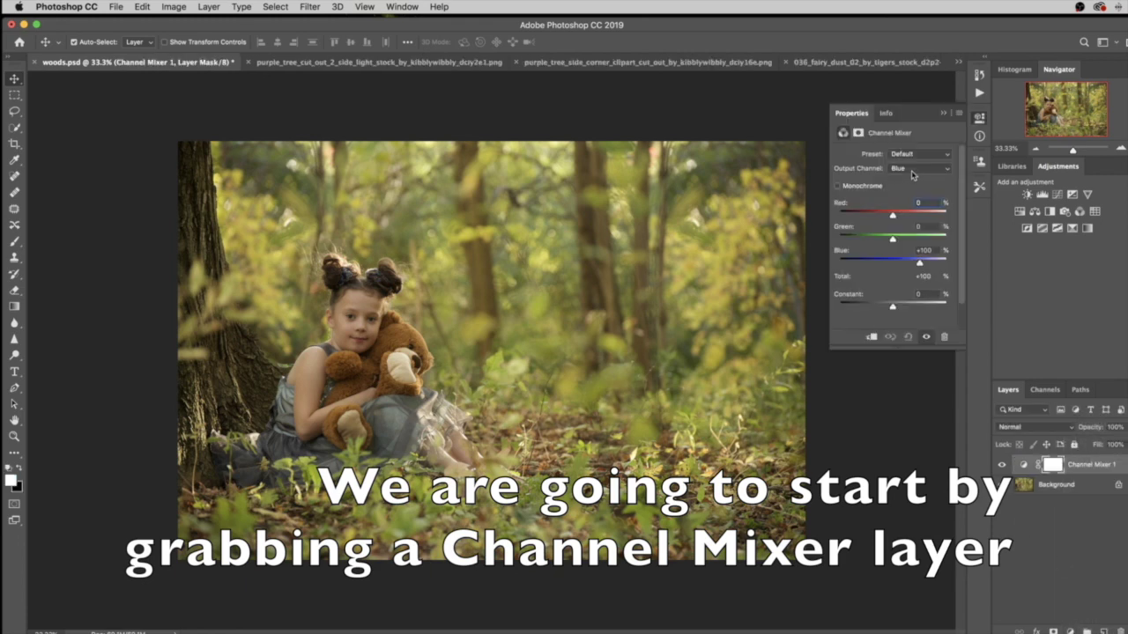
pyautogui.click(917, 169)
pyautogui.click(907, 148)
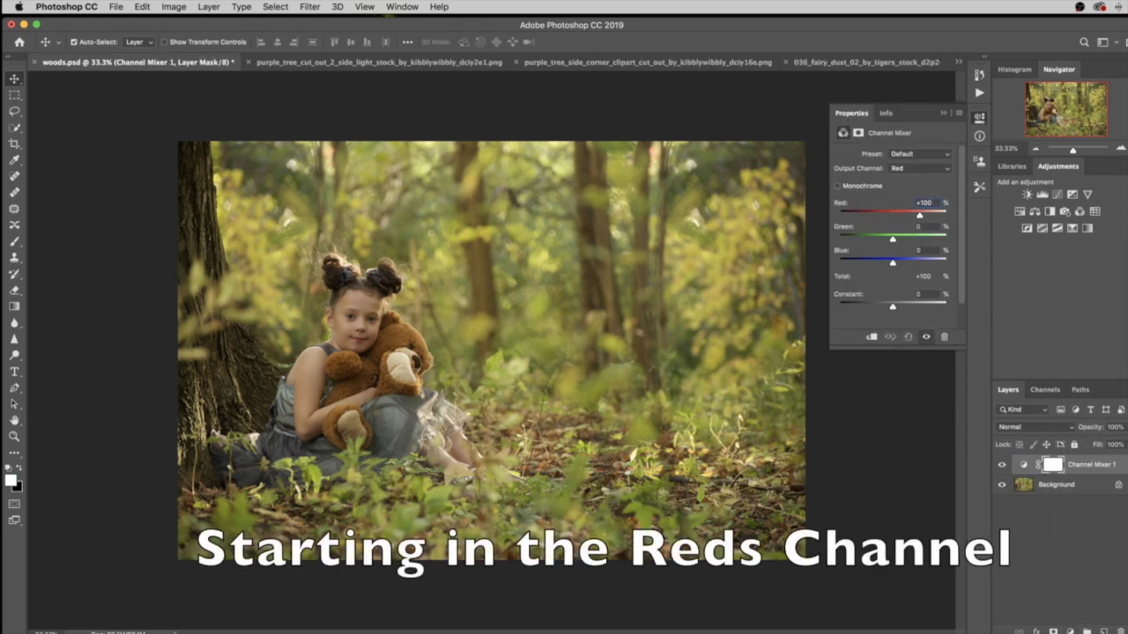
pyautogui.click(923, 202)
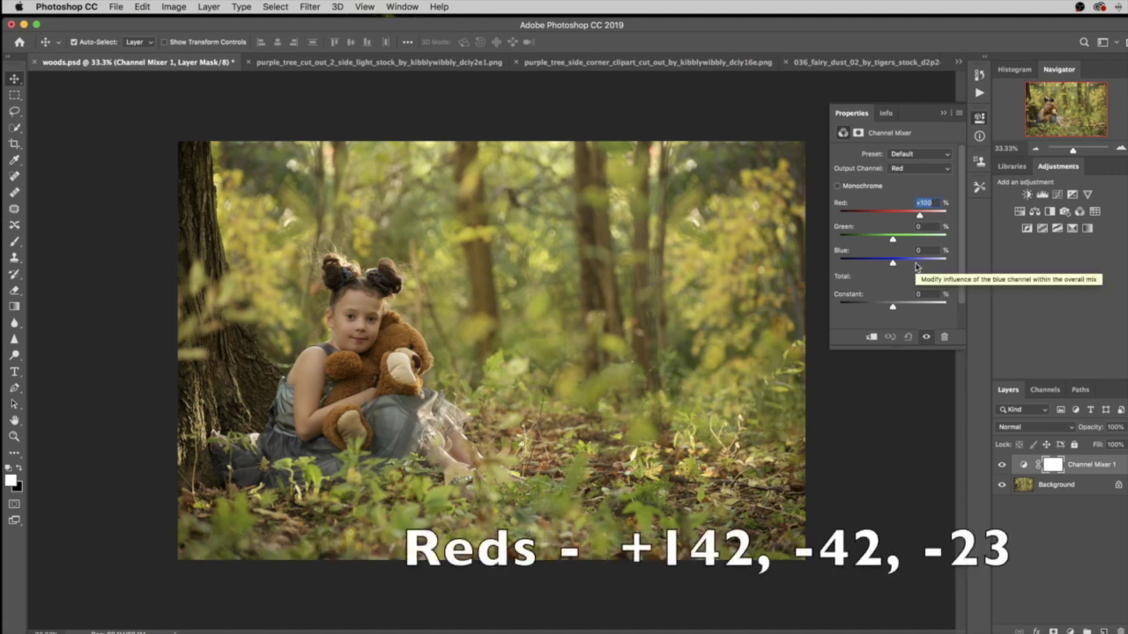
pyautogui.write('142')
pyautogui.press('Tab')
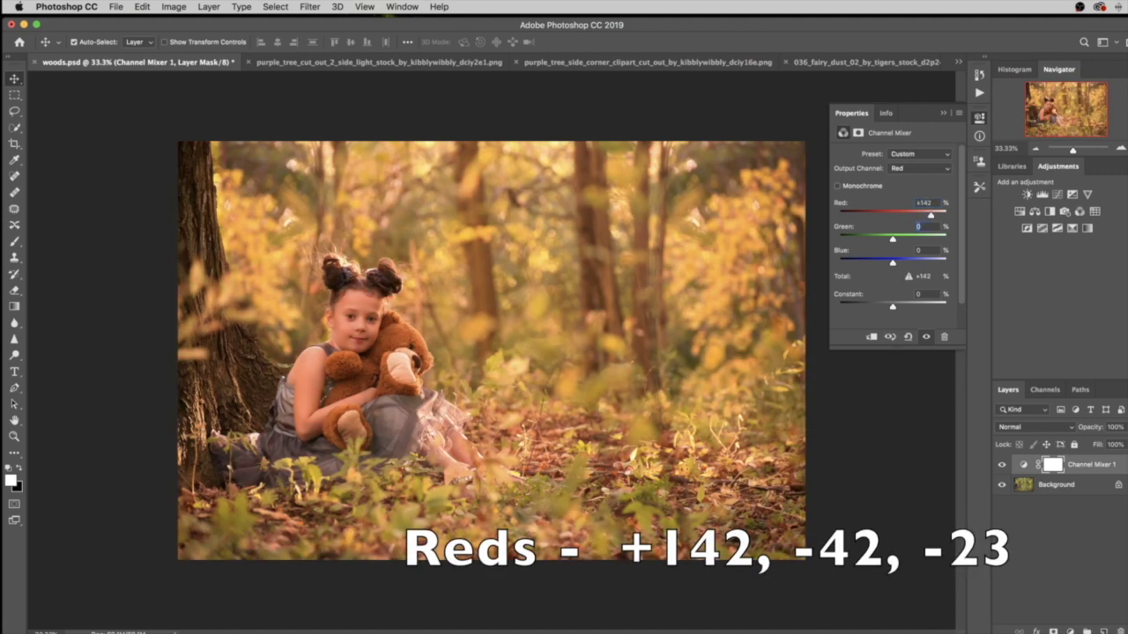
pyautogui.write('42')
pyautogui.press('Return')
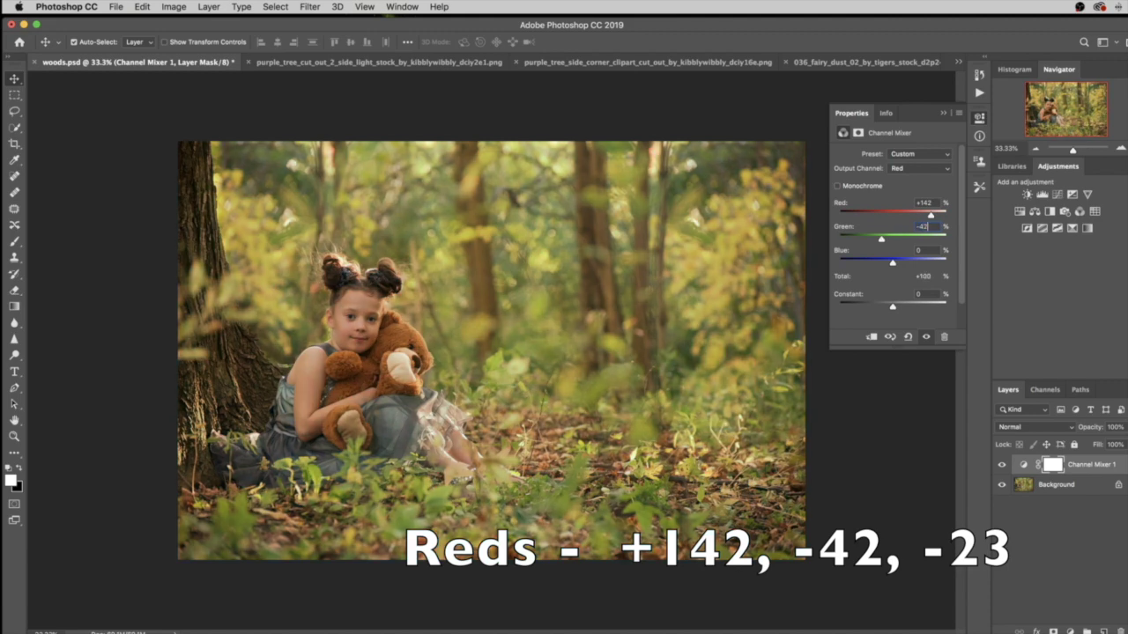
pyautogui.write('-23')
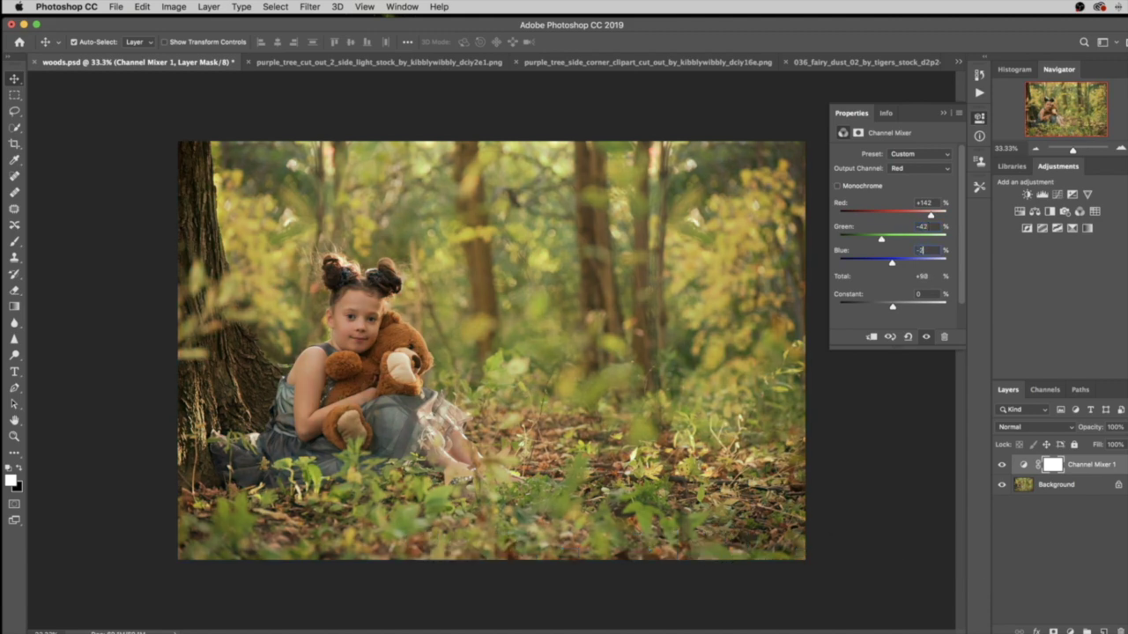
# - Set the Green output channel to Red +19, Green +114, Blue −56
pyautogui.click(908, 168)
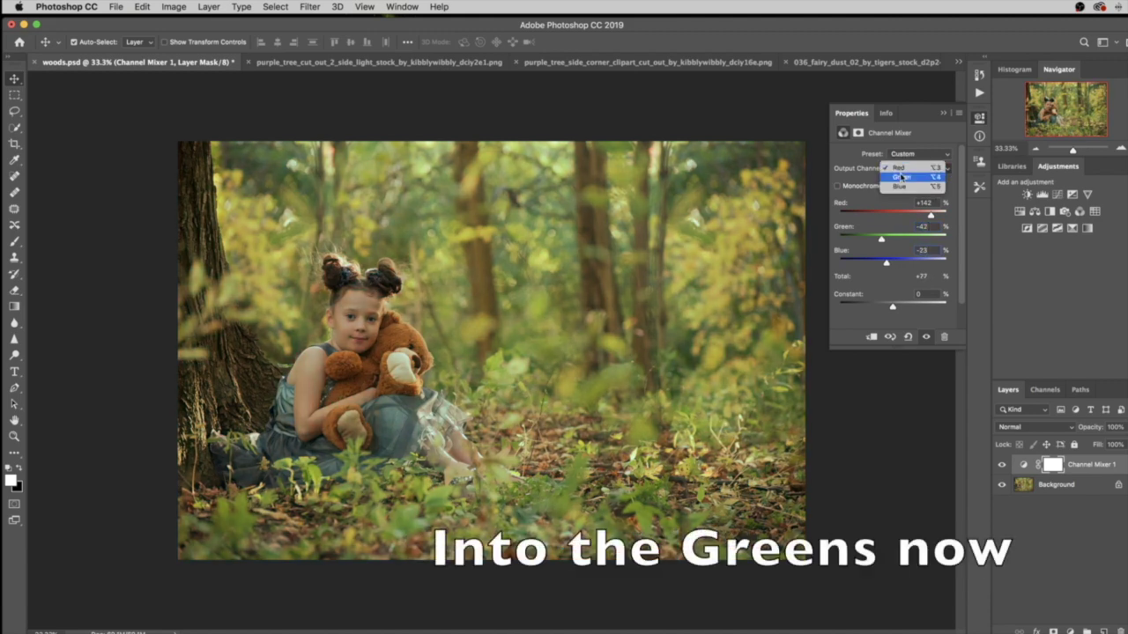
pyautogui.click(905, 178)
pyautogui.click(919, 203)
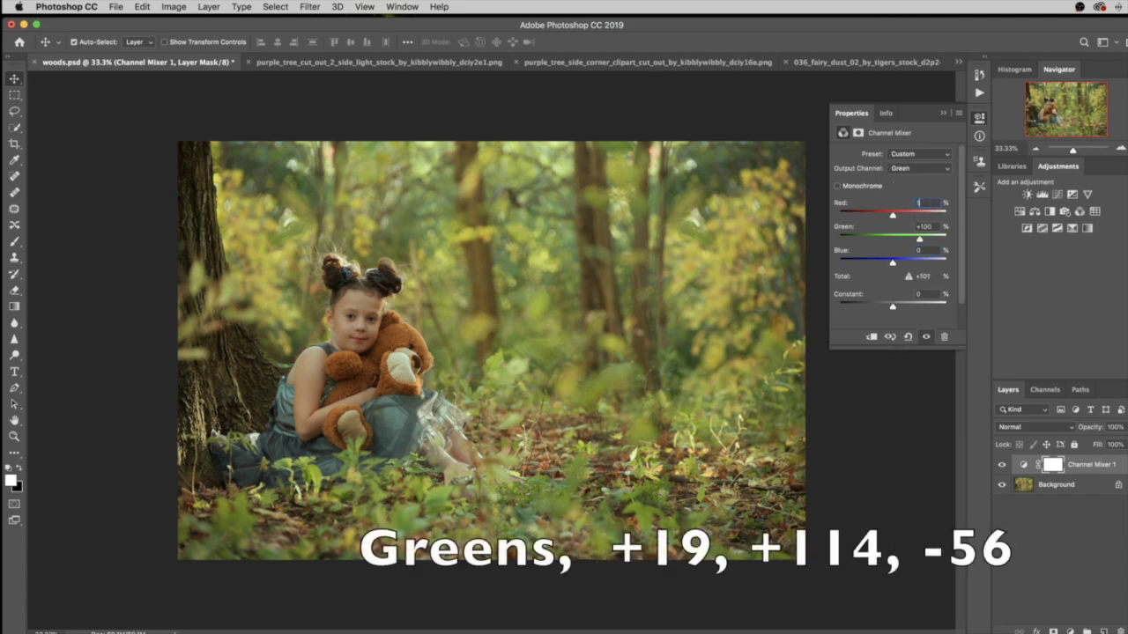
pyautogui.write('19')
pyautogui.press('Tab')
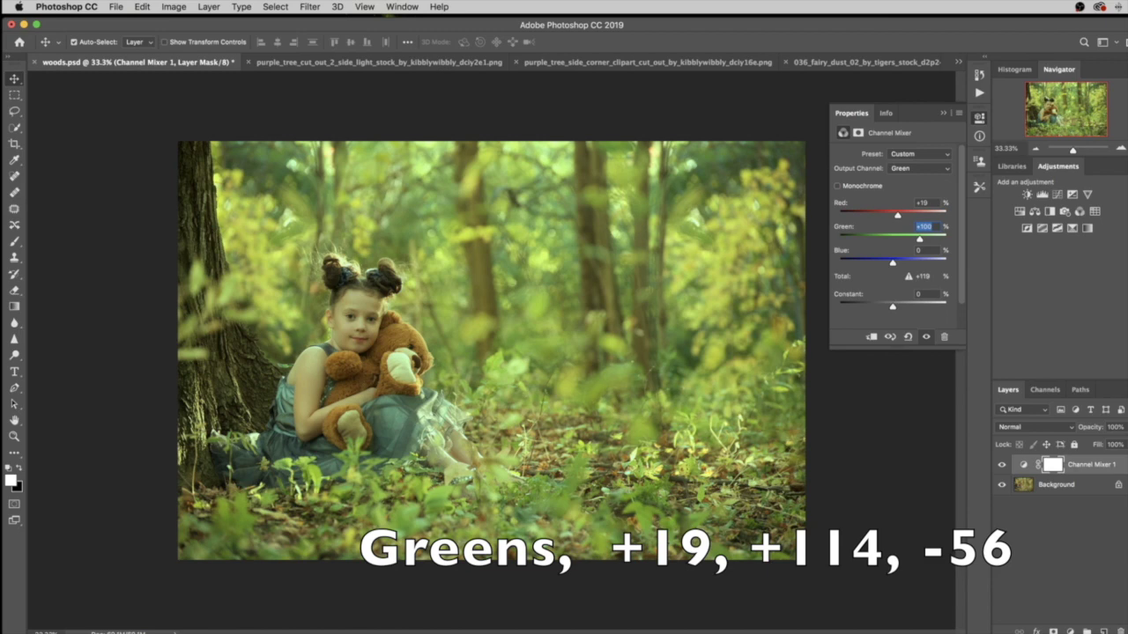
pyautogui.write('114')
pyautogui.press('Tab')
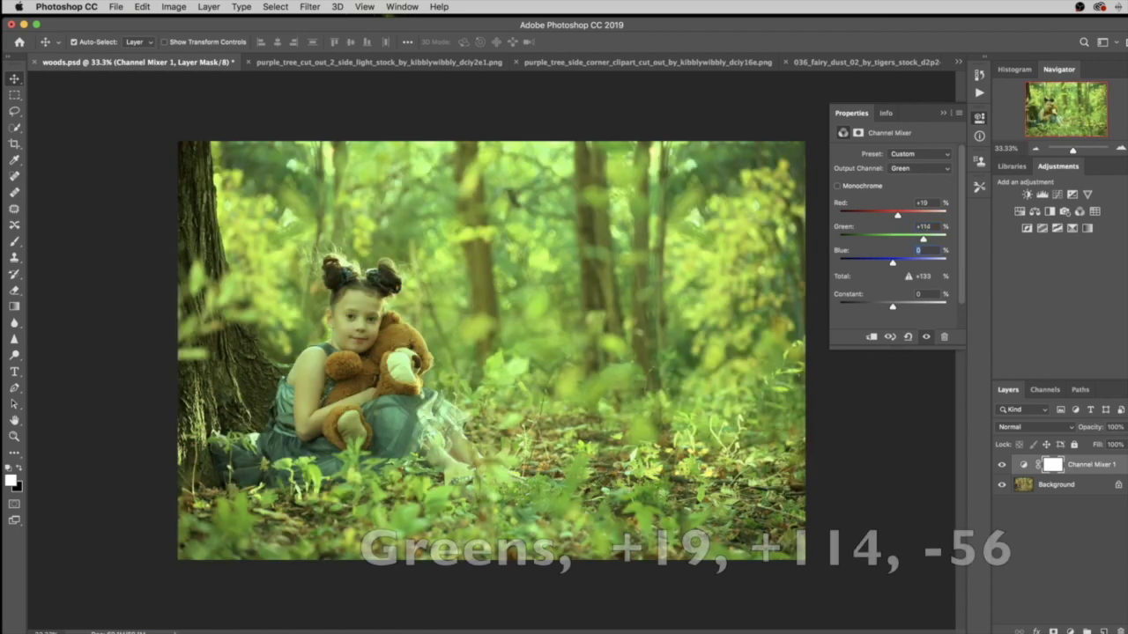
pyautogui.write('-56')
pyautogui.press('Return')
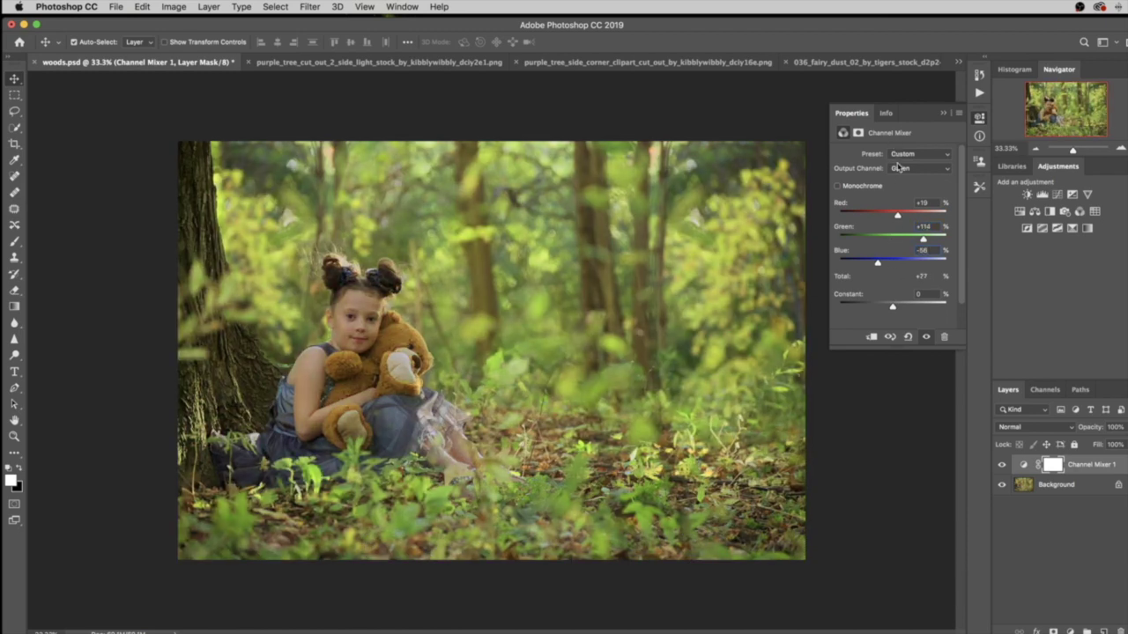
# - Set the Blue output channel to Red +179, Green +2, Blue −181
pyautogui.click(898, 167)
pyautogui.click(899, 180)
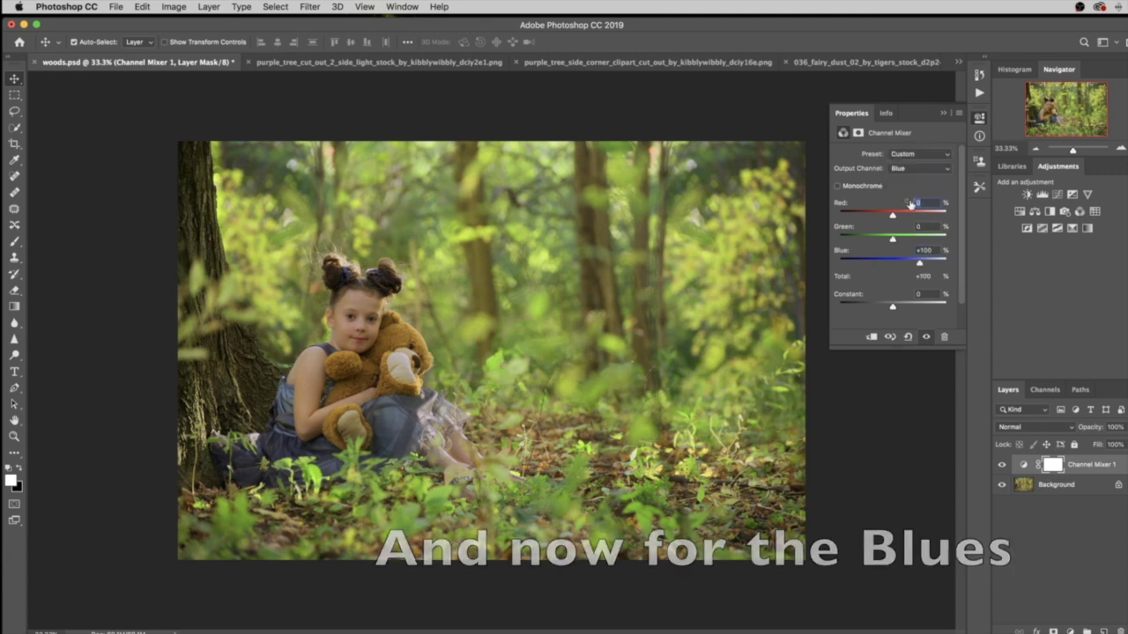
pyautogui.write('179')
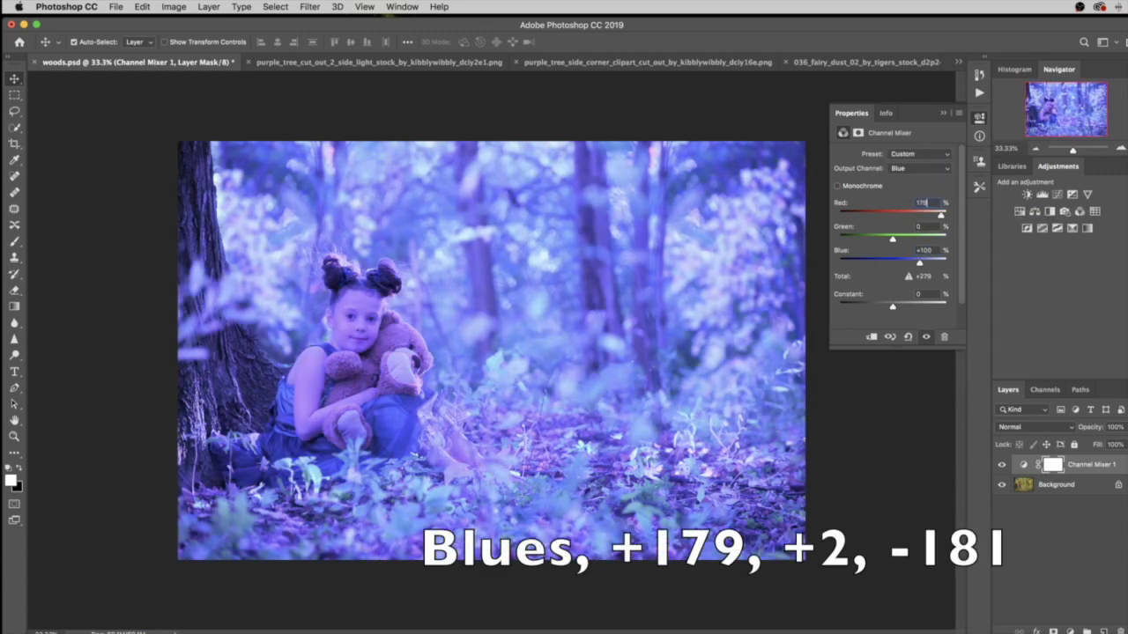
pyautogui.press('Tab')
pyautogui.write('2')
pyautogui.press('Tab')
pyautogui.write('-181')
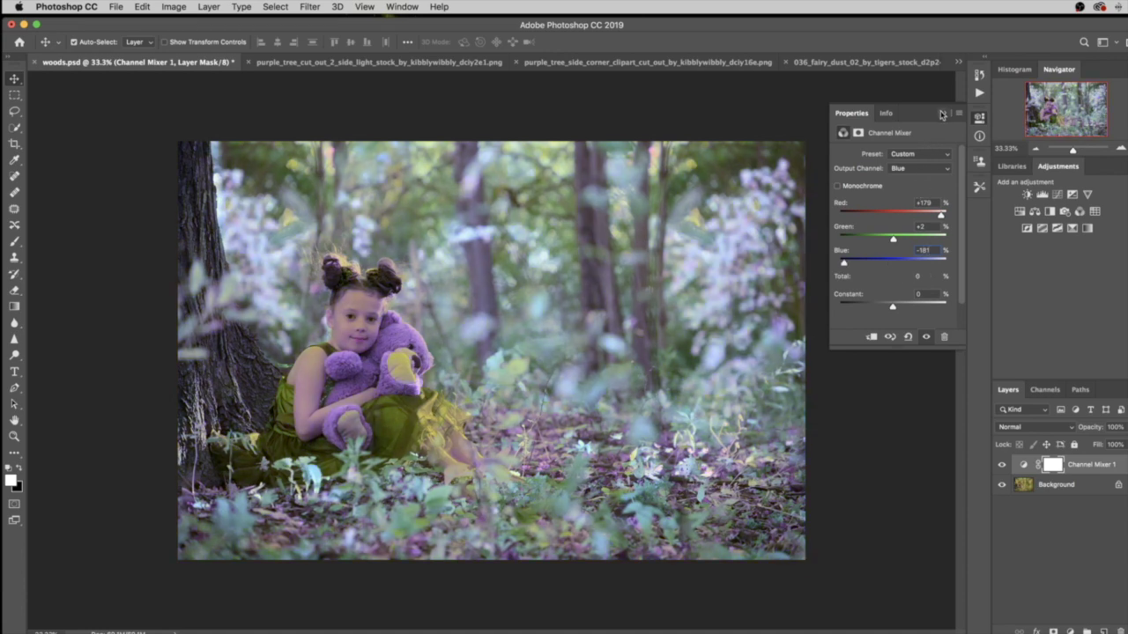
pyautogui.click(942, 113)
# - With a black brush, paint the Channel Mixer mask over the teddy bear and girl's arm and dress
pyautogui.click(14, 240)
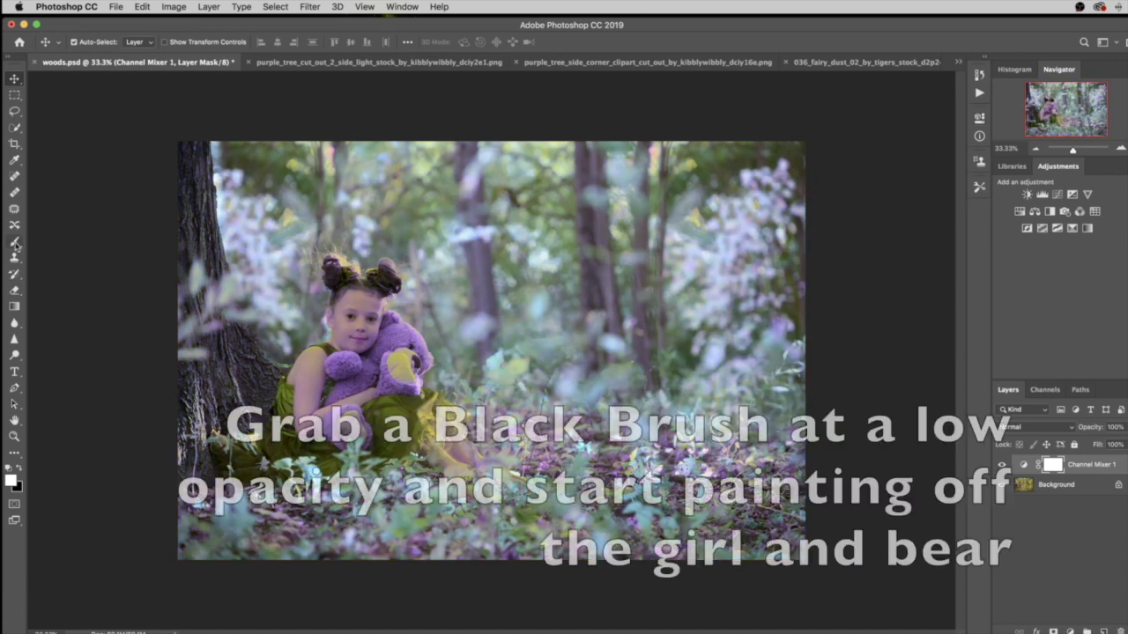
pyautogui.click(19, 467)
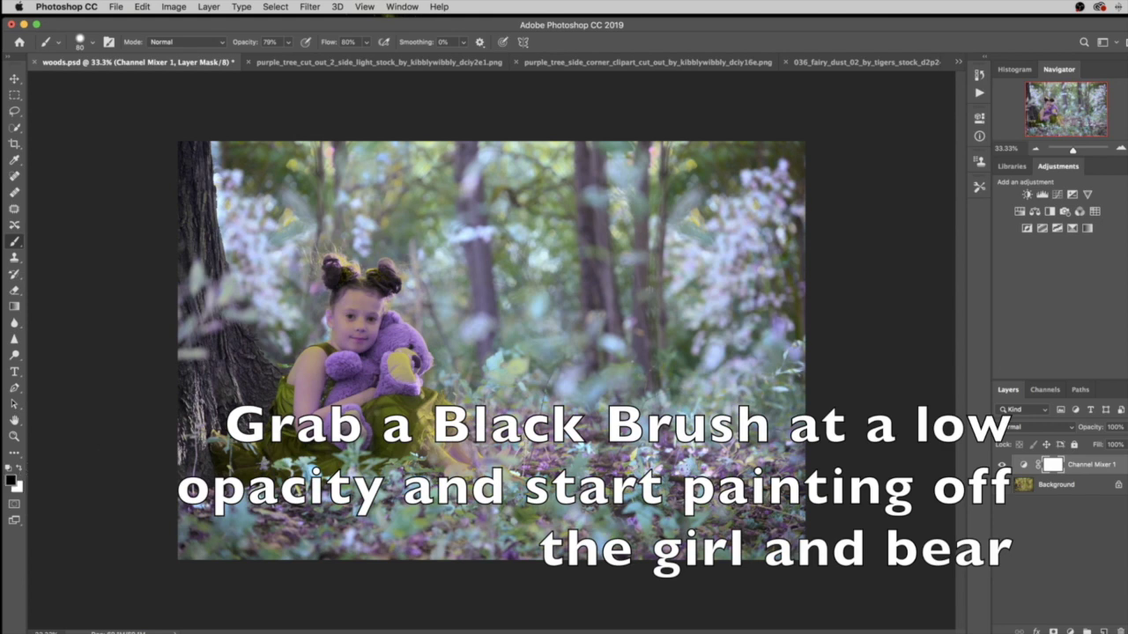
pyautogui.press('super+plus')
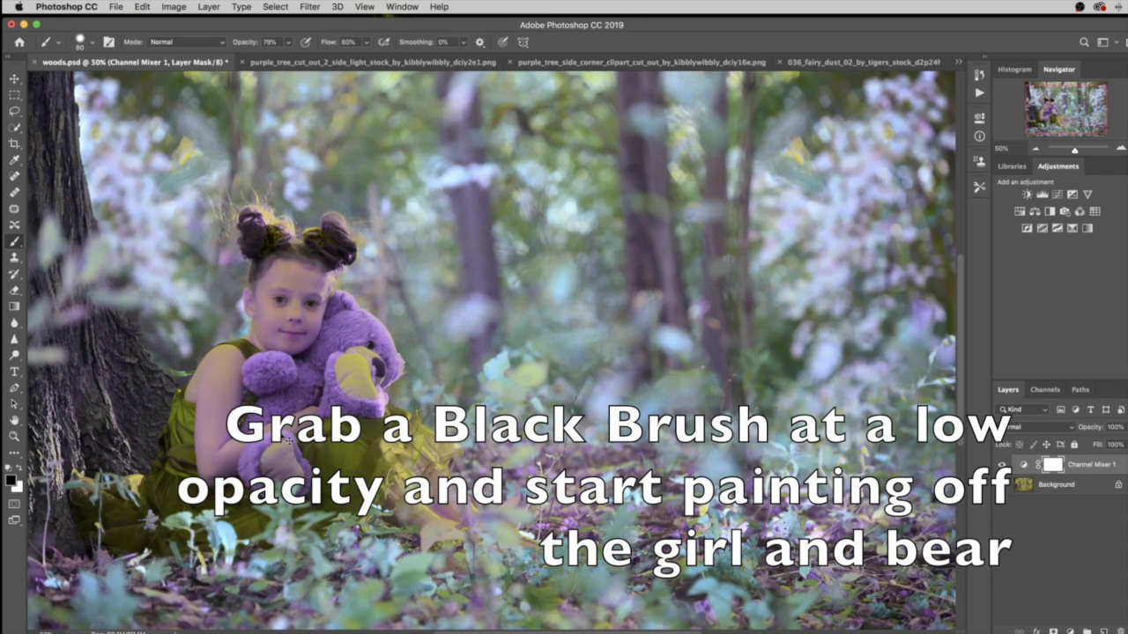
pyautogui.press('super+plus')
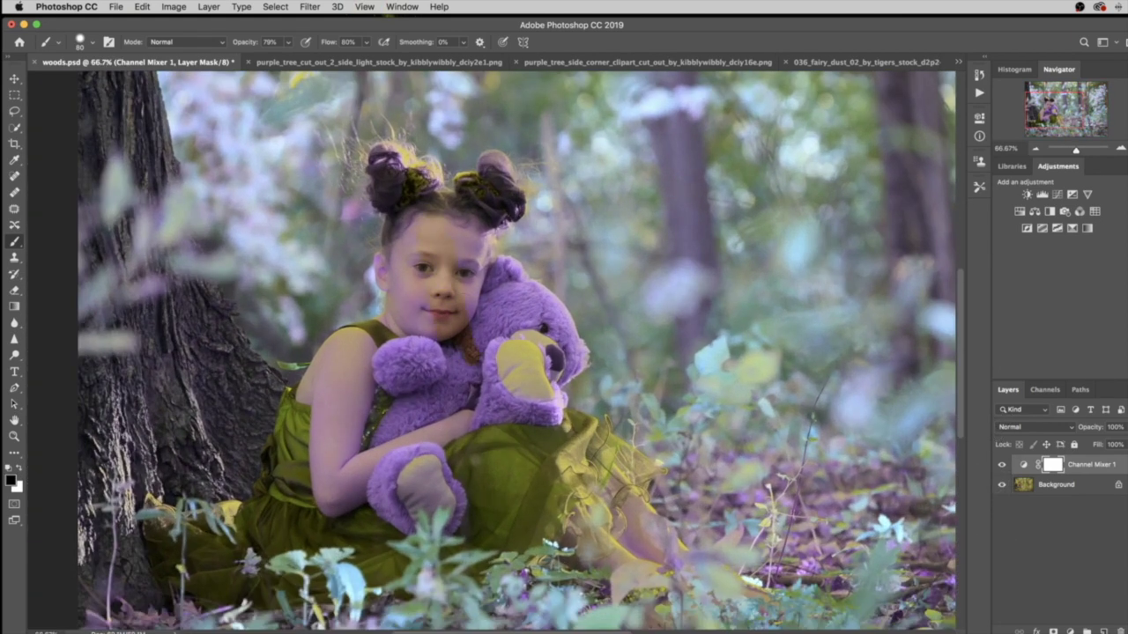
pyautogui.moveTo(432, 370); pyautogui.dragTo(414, 304)
pyautogui.moveTo(493, 264)
pyautogui.mouseDown()
pyautogui.moveTo(506, 326)
pyautogui.moveTo(475, 423)
pyautogui.moveTo(346, 336)
pyautogui.moveTo(384, 387)
pyautogui.moveTo(357, 436)
pyautogui.mouseUp()
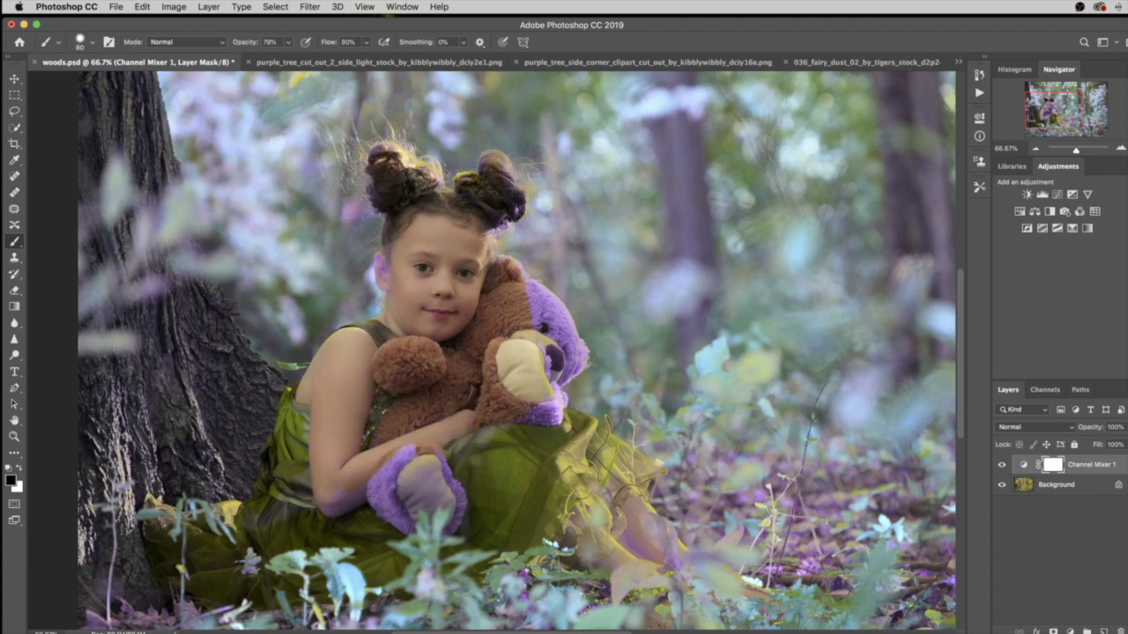
pyautogui.moveTo(290, 480); pyautogui.dragTo(251, 507)
pyautogui.moveTo(300, 414); pyautogui.dragTo(282, 533)
pyautogui.moveTo(353, 564)
pyautogui.mouseDown()
pyautogui.moveTo(400, 449)
pyautogui.moveTo(445, 476)
pyautogui.moveTo(564, 334)
pyautogui.mouseUp()
pyautogui.moveTo(547, 287); pyautogui.dragTo(544, 348)
pyautogui.moveTo(553, 441); pyautogui.dragTo(493, 542)
pyautogui.moveTo(573, 529)
pyautogui.mouseDown()
pyautogui.moveTo(630, 440)
pyautogui.moveTo(626, 546)
pyautogui.mouseUp()
# - Refine the mask along the dress edge and hem with a smaller brush, then zoom out
pyautogui.press('[')
pyautogui.press('[')
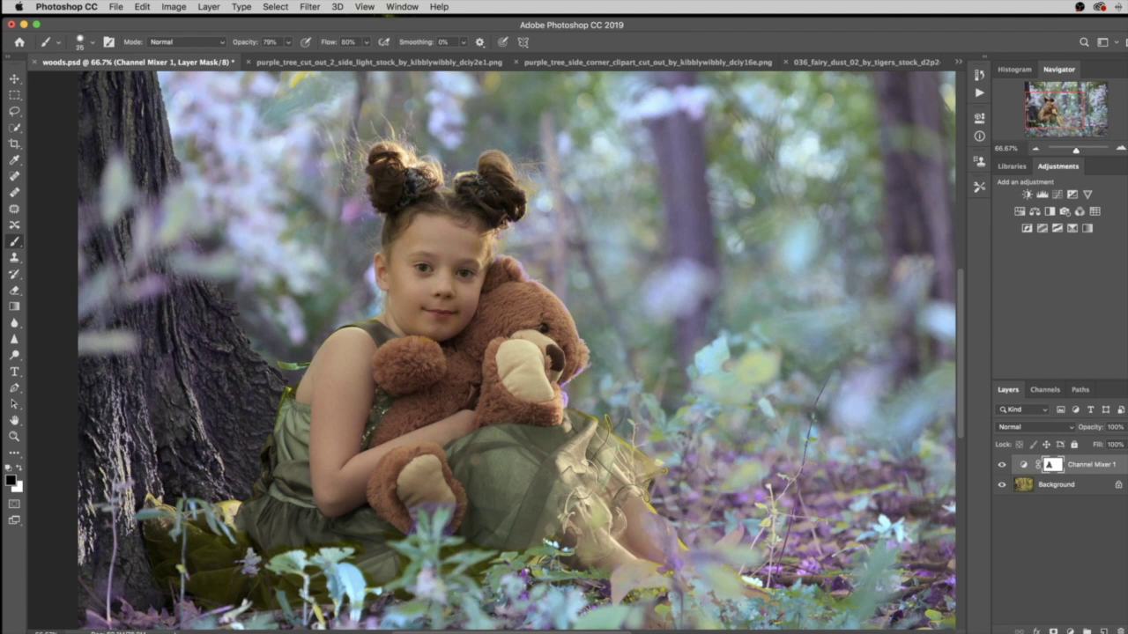
pyautogui.press(']')
pyautogui.press('[')
pyautogui.press('[')
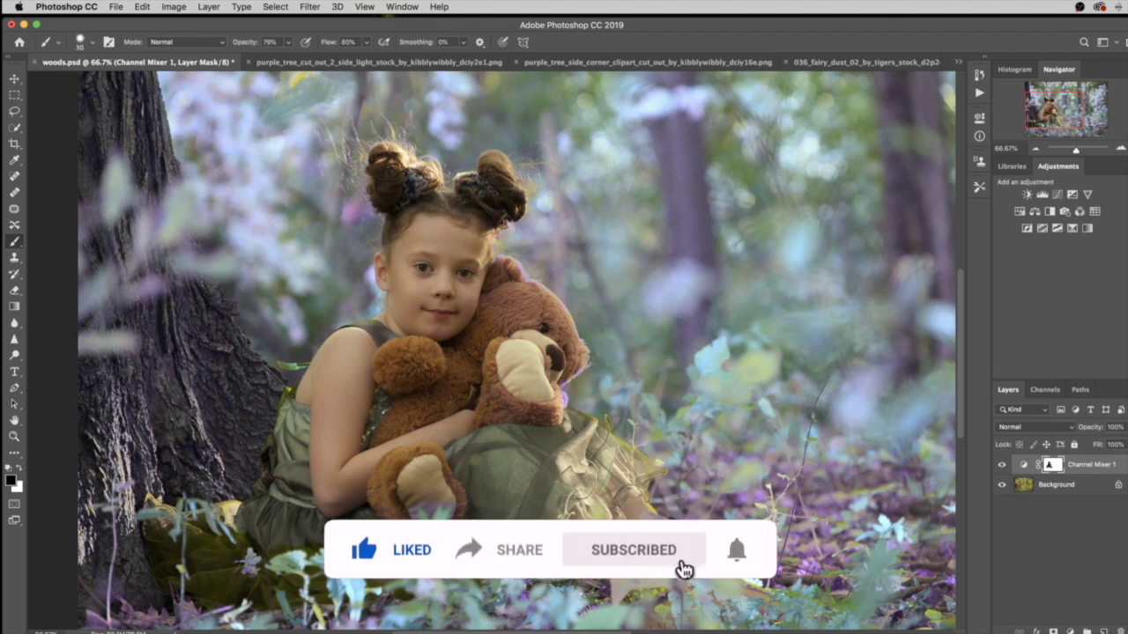
pyautogui.press(']')
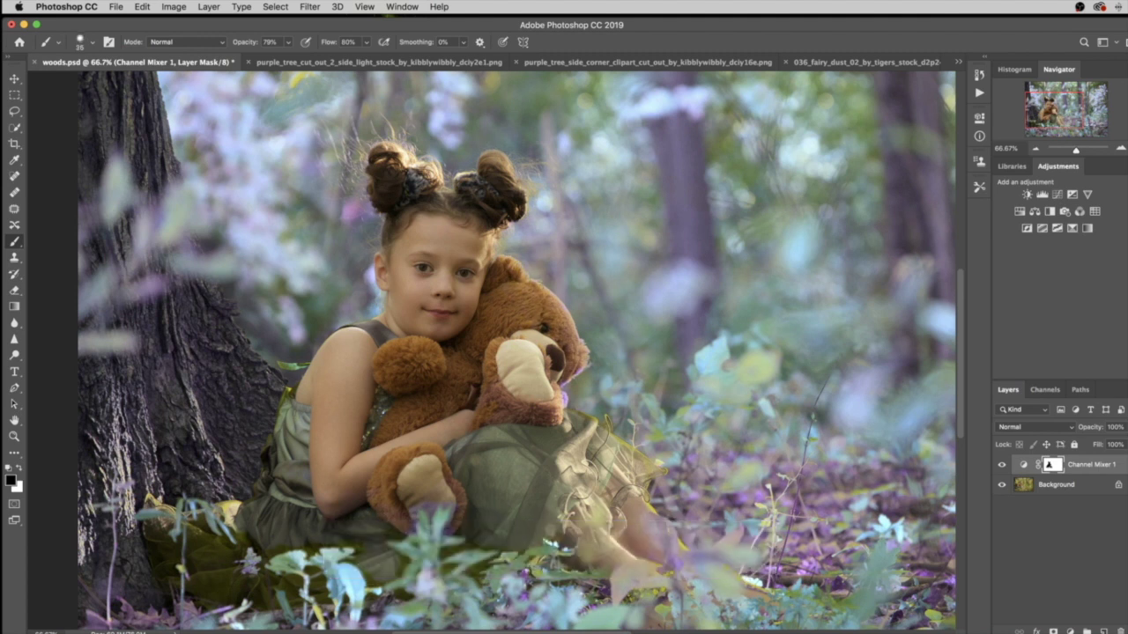
pyautogui.hotkey('shift', ']')
pyautogui.press('[')
pyautogui.press('[')
pyautogui.press('[')
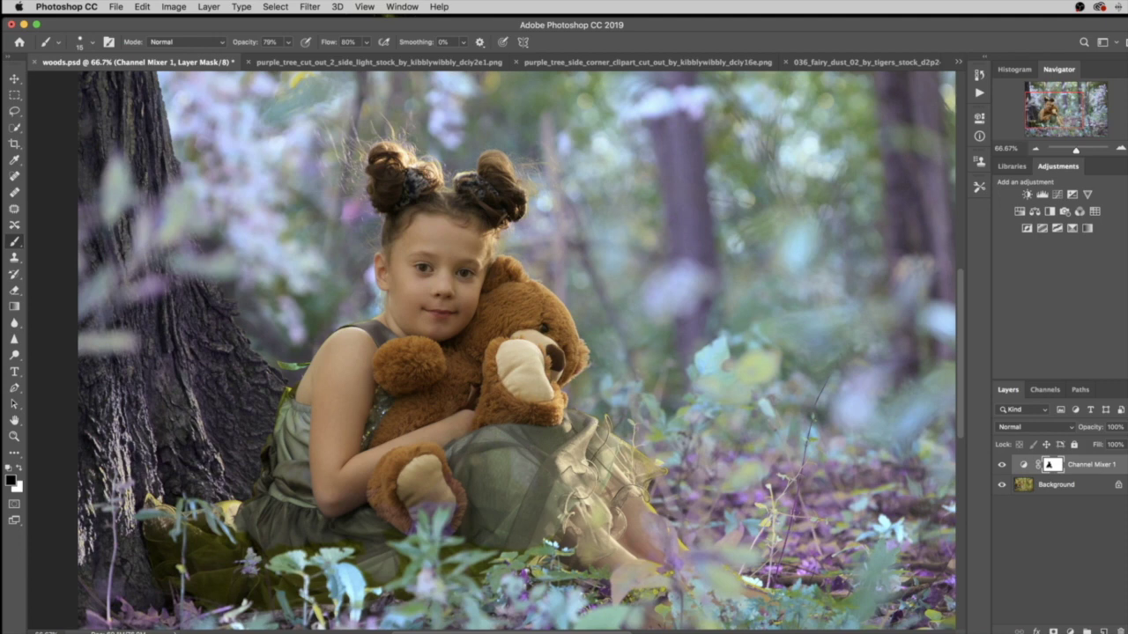
pyautogui.press(']')
pyautogui.scroll(-3, 493, 353)
pyautogui.hscroll(3, 493, 353)
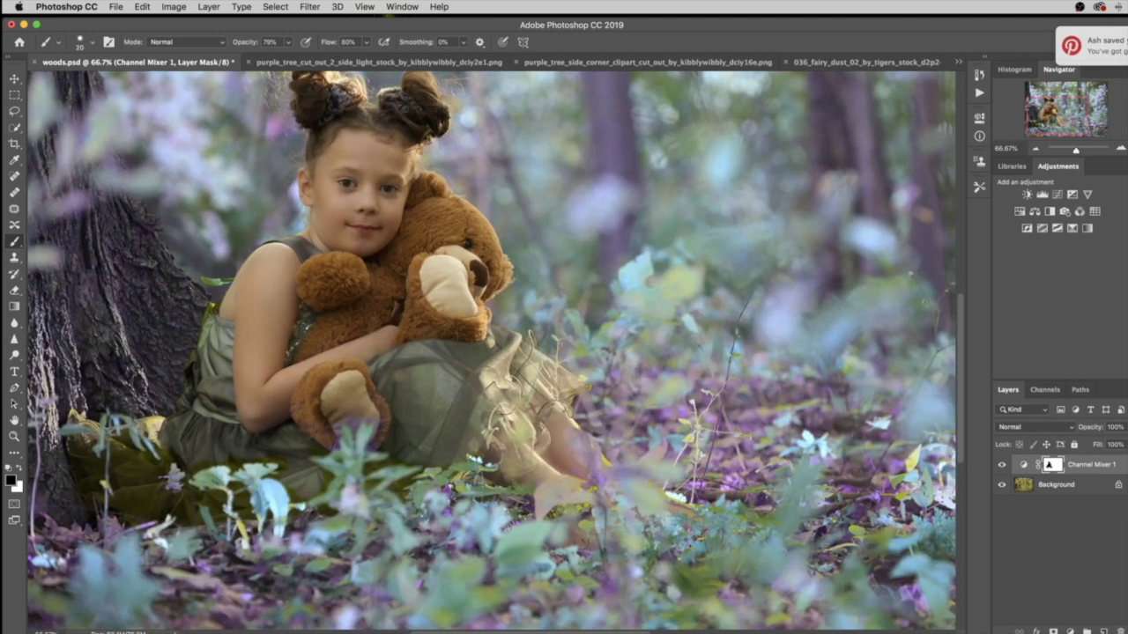
pyautogui.press(']')
pyautogui.press(']')
pyautogui.press(']')
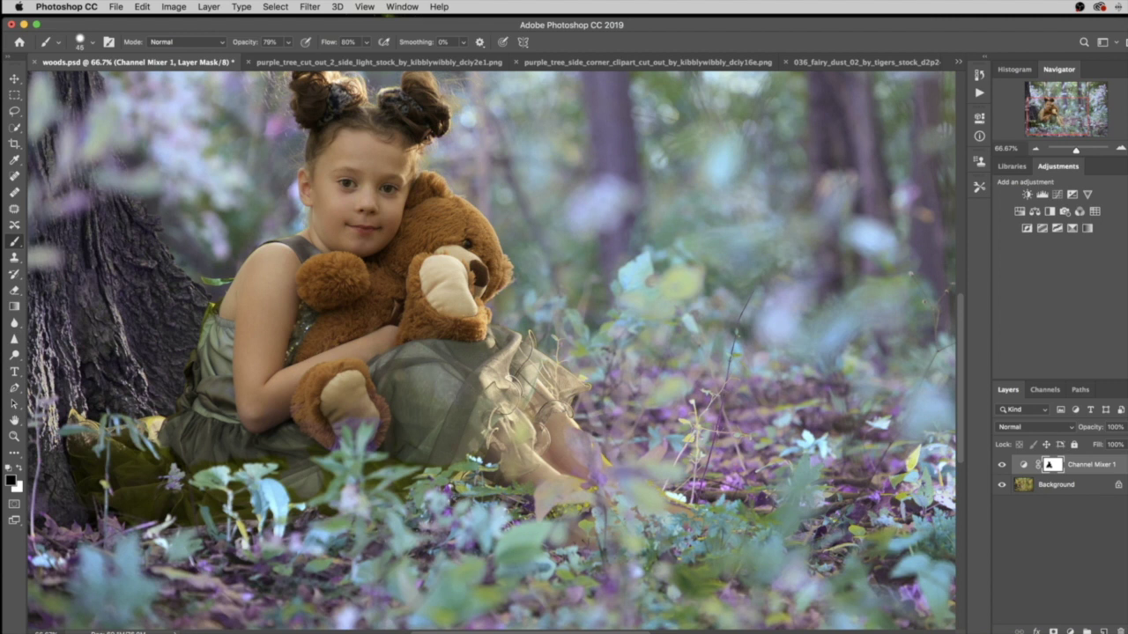
pyautogui.press(']')
pyautogui.press('[')
pyautogui.press('[')
pyautogui.press('[')
pyautogui.press('[')
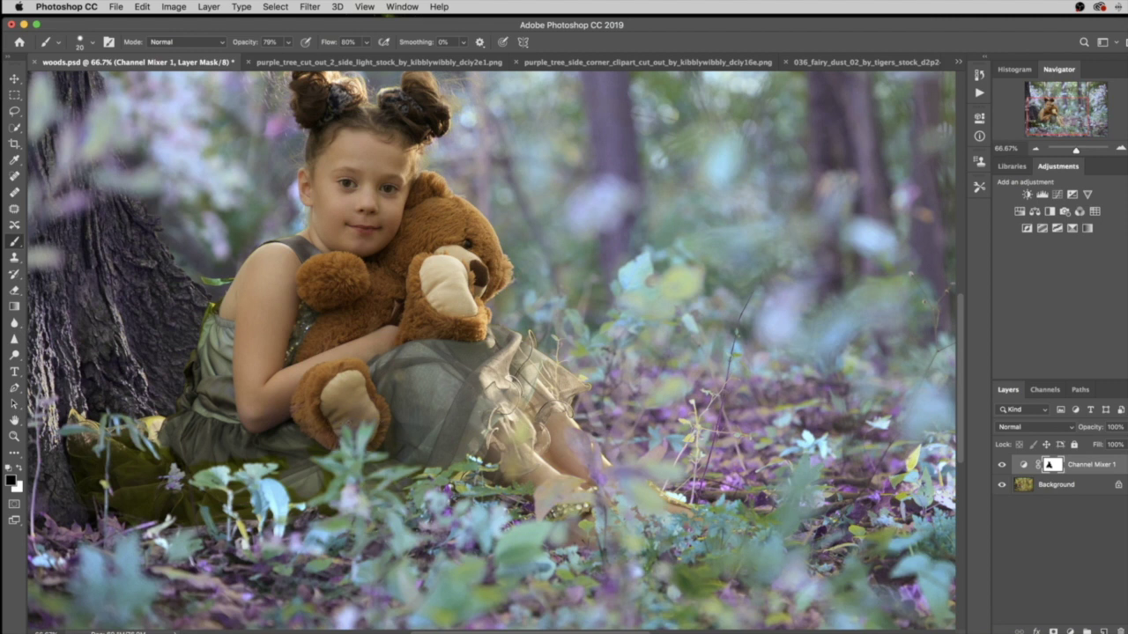
pyautogui.press(']')
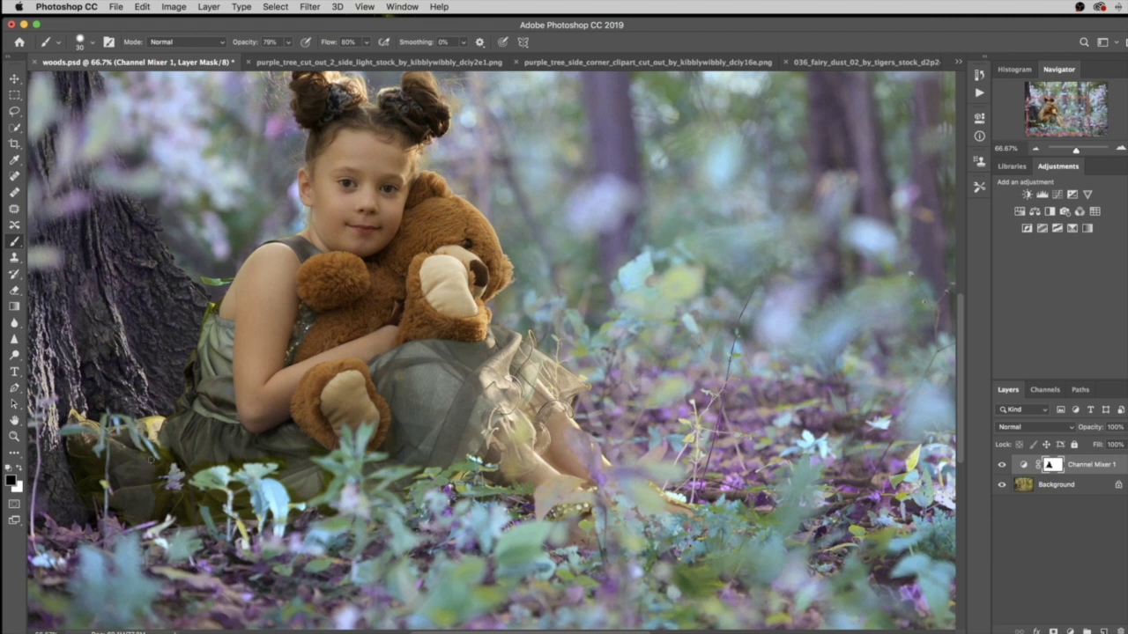
pyautogui.moveTo(209, 317); pyautogui.dragTo(189, 381)
pyautogui.press('[')
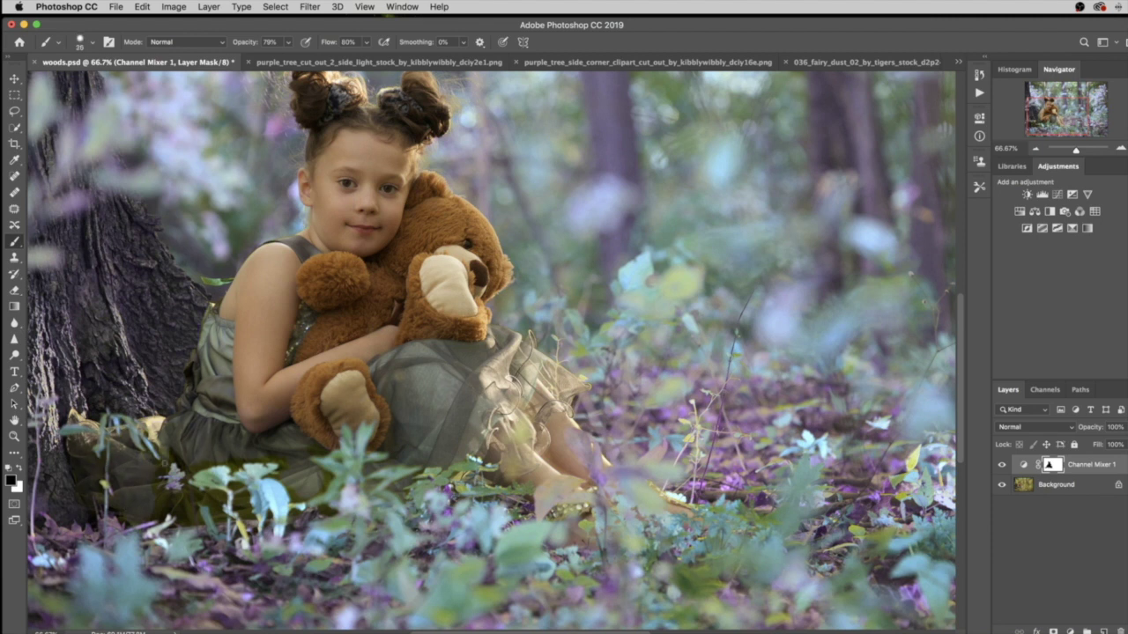
pyautogui.moveTo(196, 469); pyautogui.dragTo(212, 465)
pyautogui.press(']')
pyautogui.press(']')
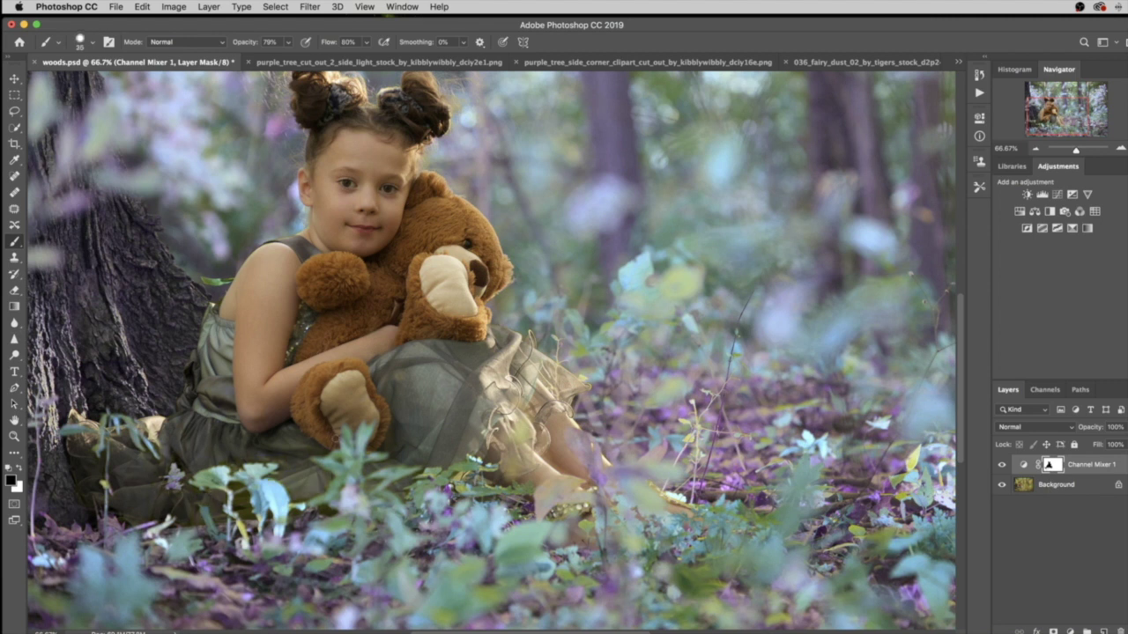
pyautogui.press('[')
pyautogui.press('[')
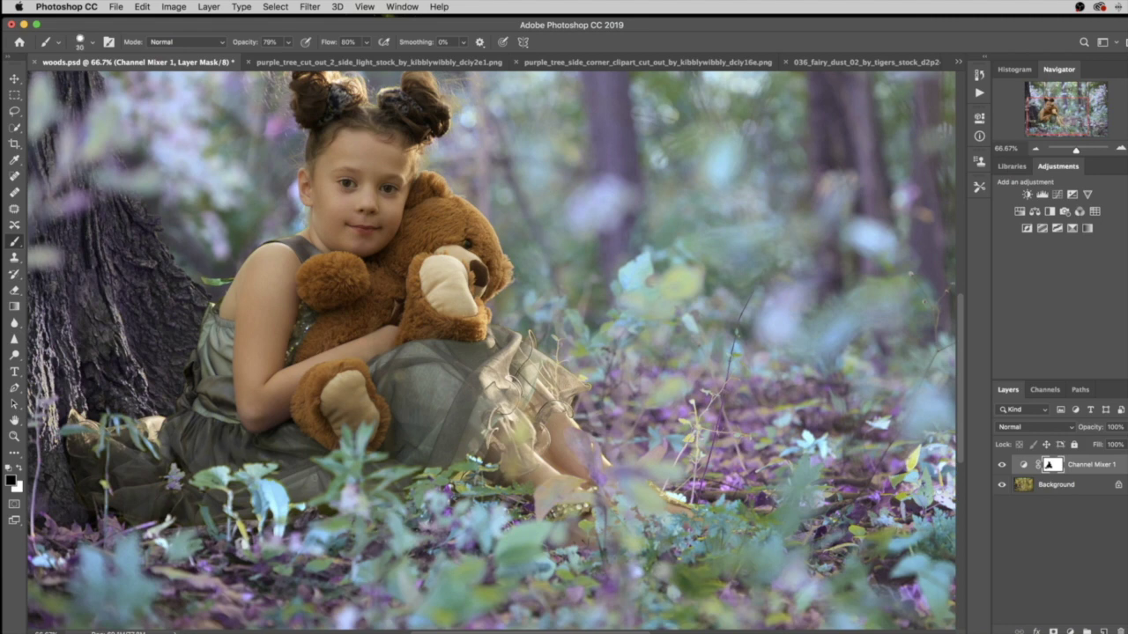
pyautogui.hotkey('ctrl', '-')
pyautogui.hotkey('ctrl', '-')
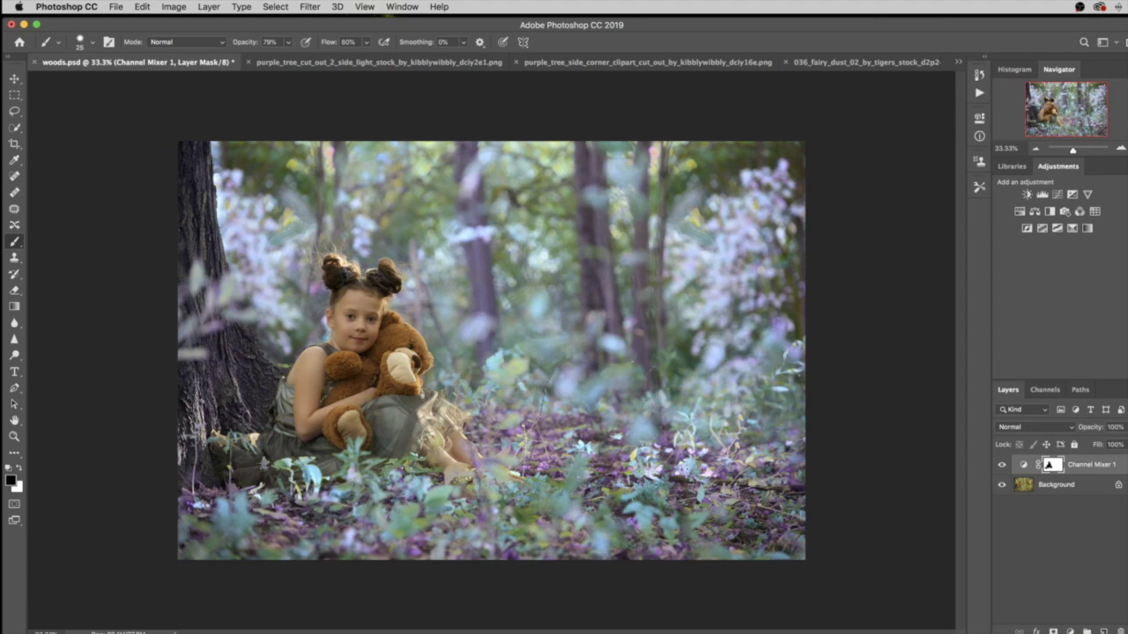
# - Add a gradient fill layer using a black-to-light-teal gradient
pyautogui.click(1069, 632)
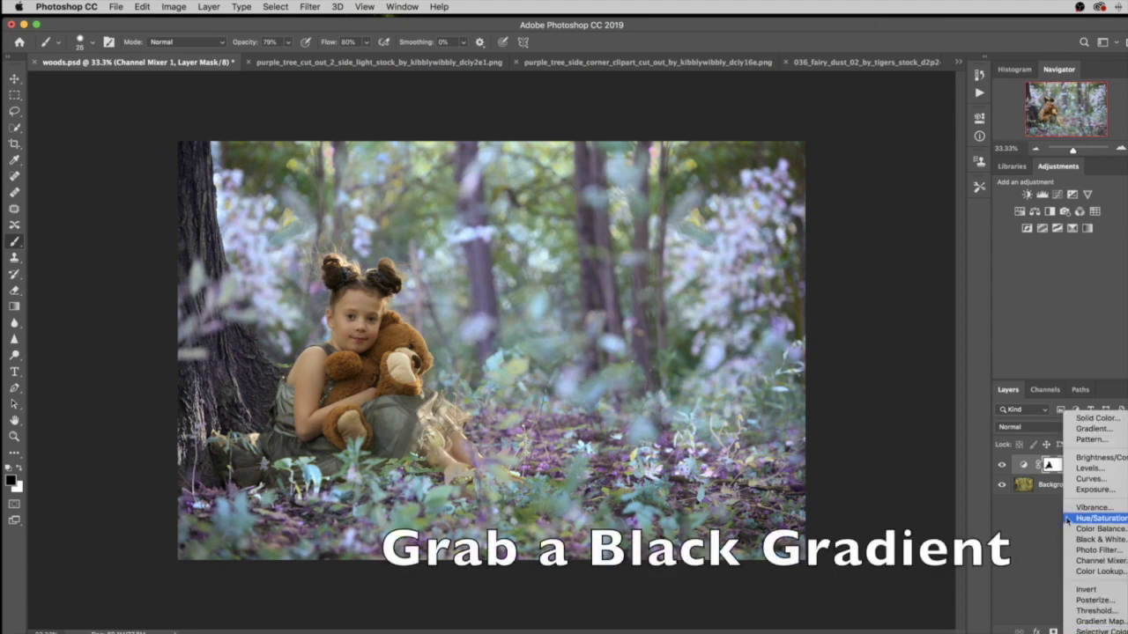
pyautogui.click(1096, 430)
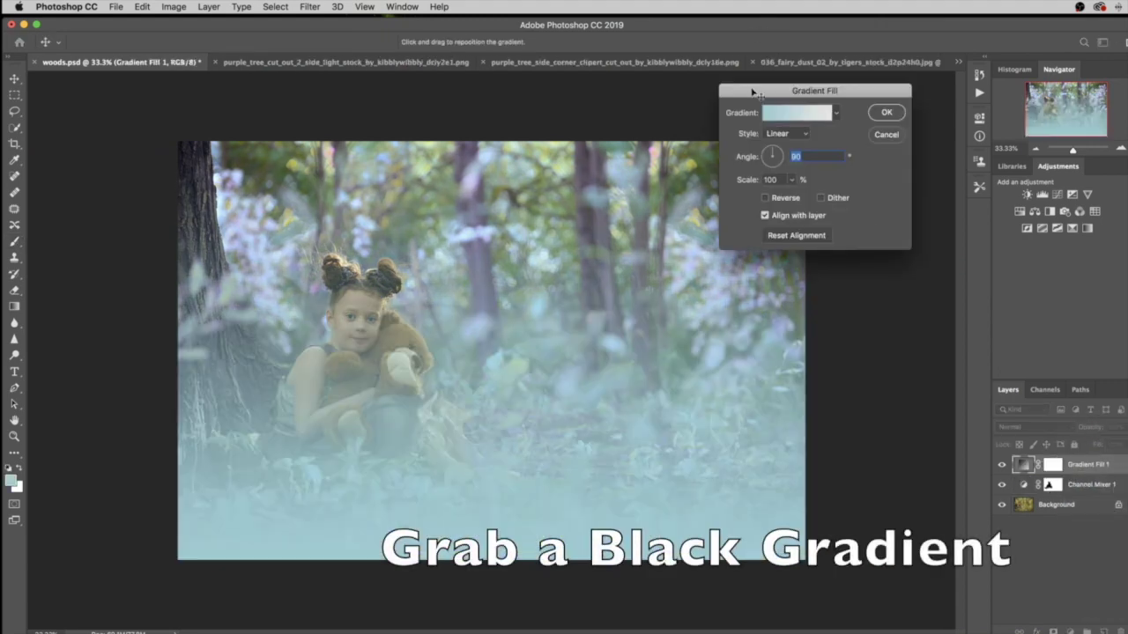
pyautogui.click(765, 113)
pyautogui.click(520, 375)
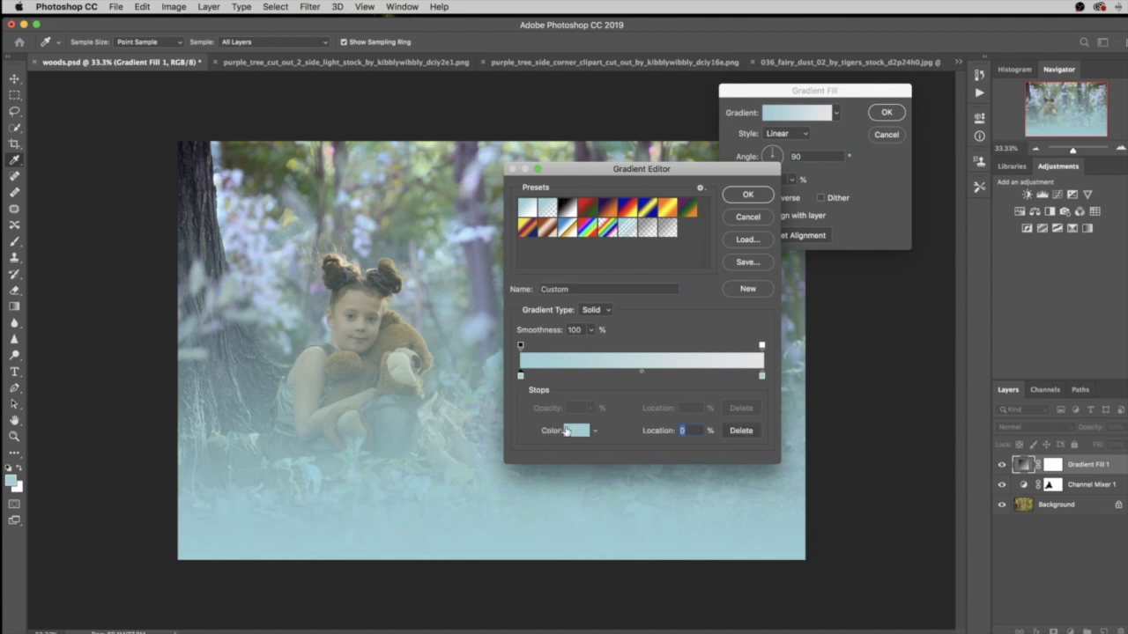
pyautogui.click(576, 429)
pyautogui.click(396, 331)
pyautogui.click(761, 376)
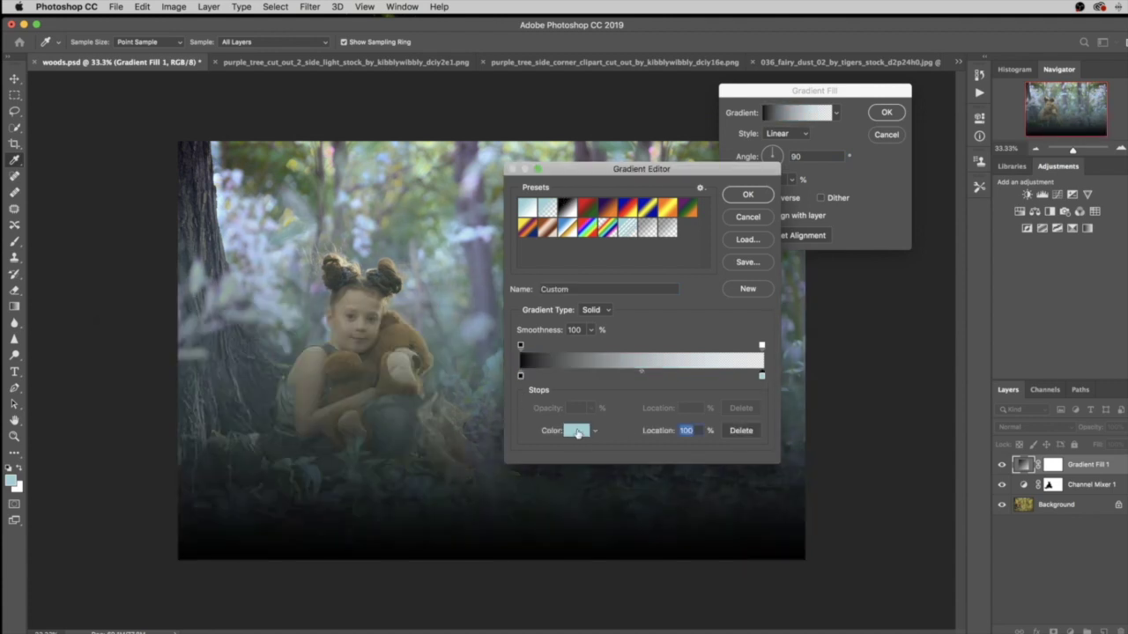
pyautogui.click(576, 430)
pyautogui.click(121, 474)
pyautogui.click(396, 331)
# - Make it a reversed radial gradient with its bright centre on the girl
pyautogui.click(747, 193)
pyautogui.click(786, 133)
pyautogui.click(765, 198)
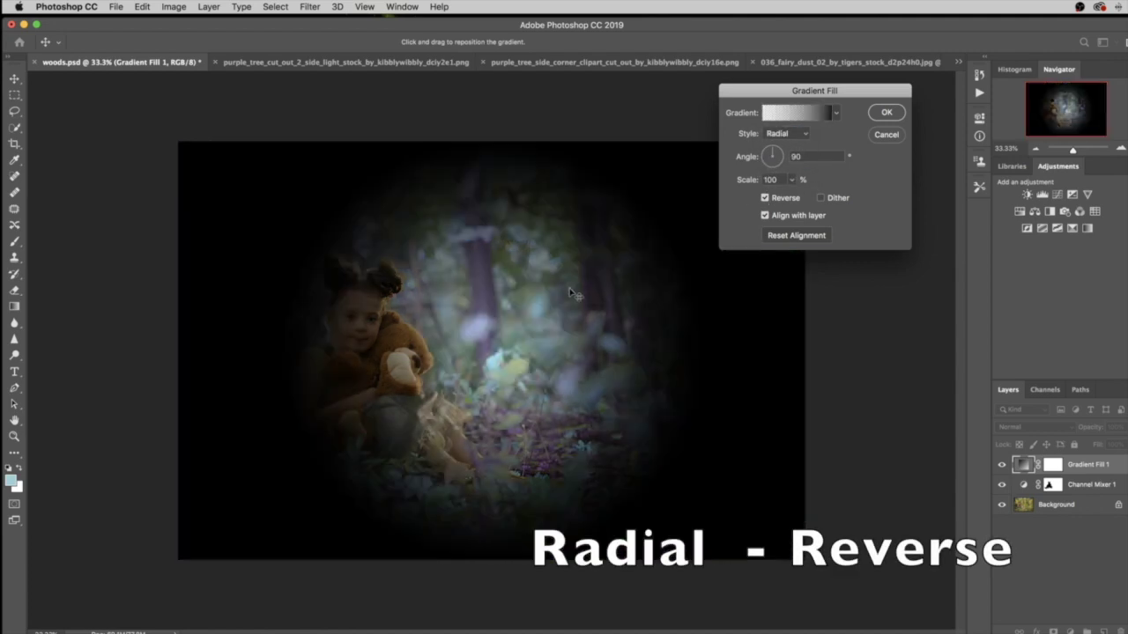
pyautogui.moveTo(496, 296); pyautogui.dragTo(460, 294)
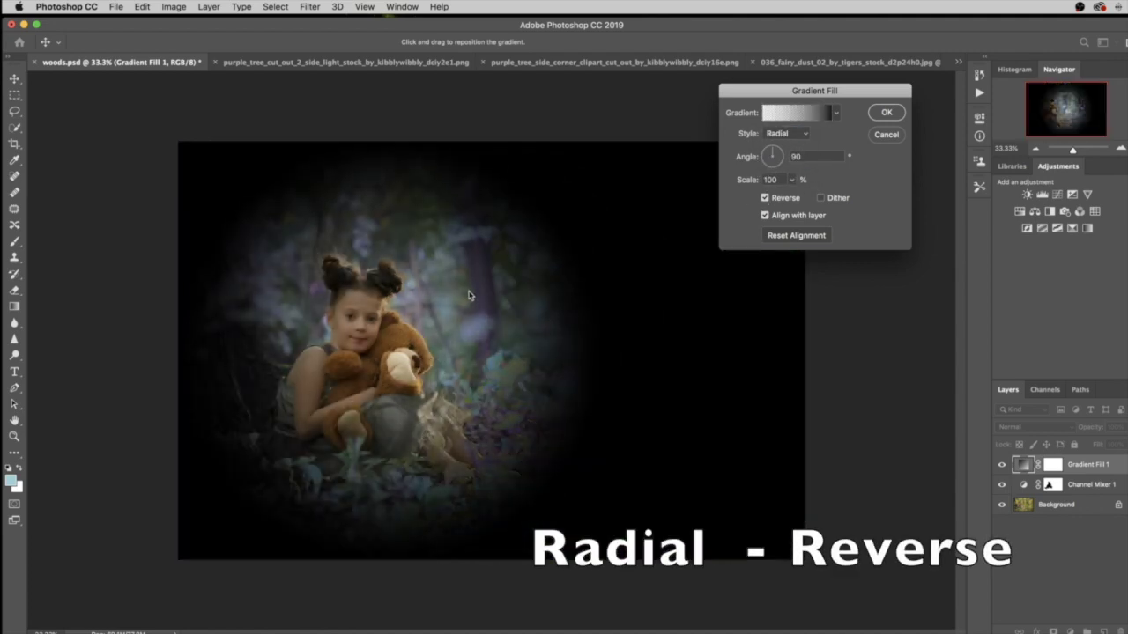
pyautogui.click(775, 148)
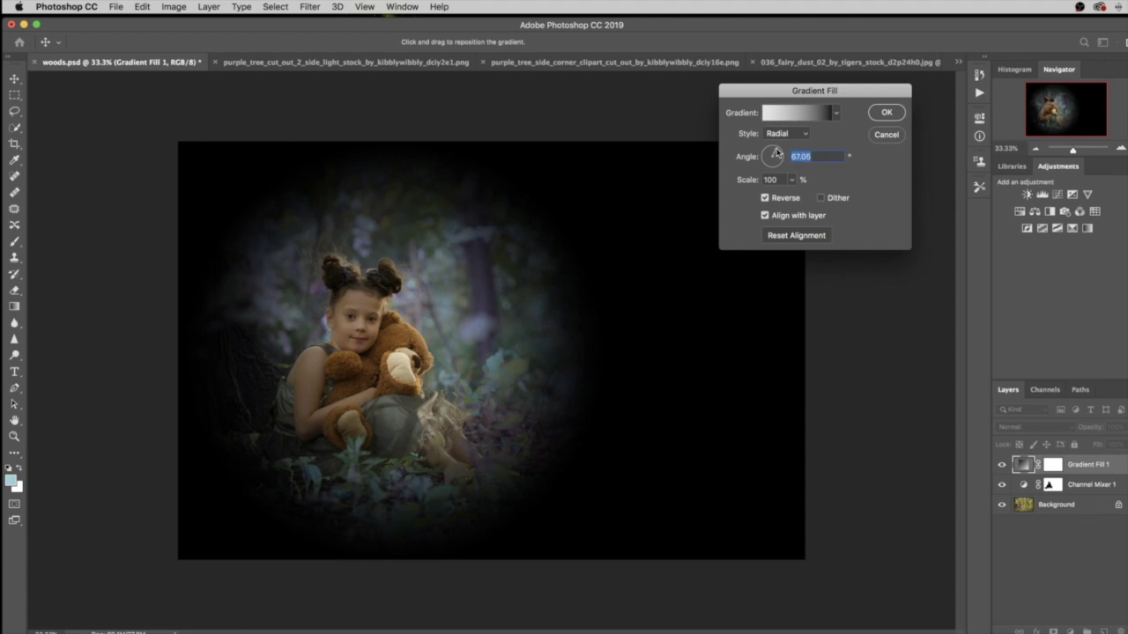
pyautogui.moveTo(480, 319); pyautogui.dragTo(477, 316)
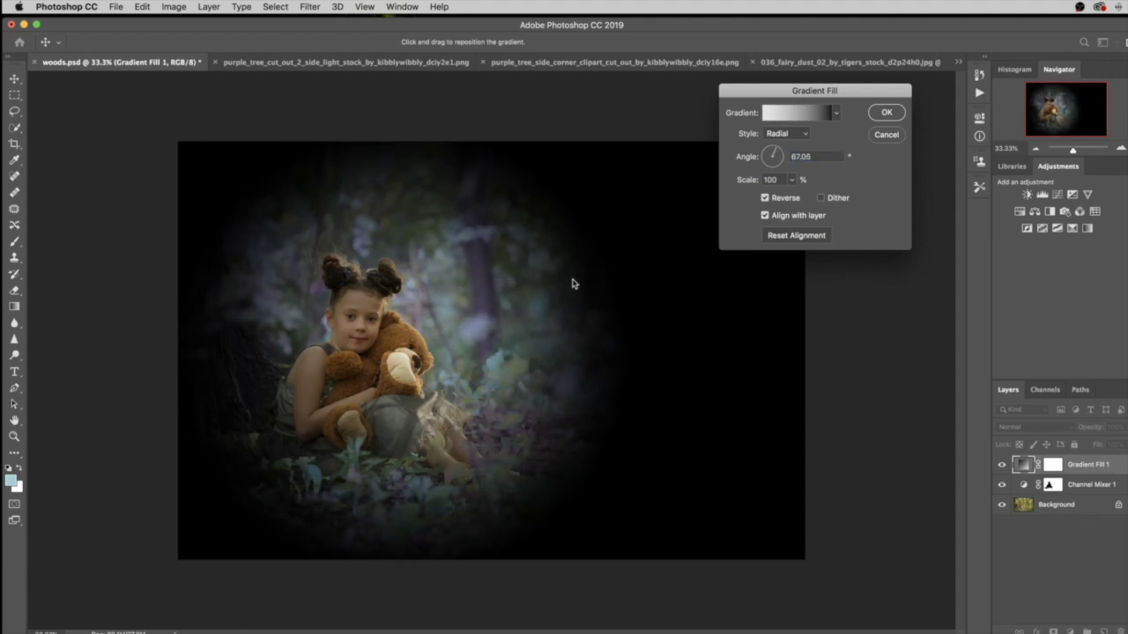
pyautogui.click(887, 112)
# - Blend the gradient layer in Soft Light at about 60% opacity
pyautogui.click(1029, 427)
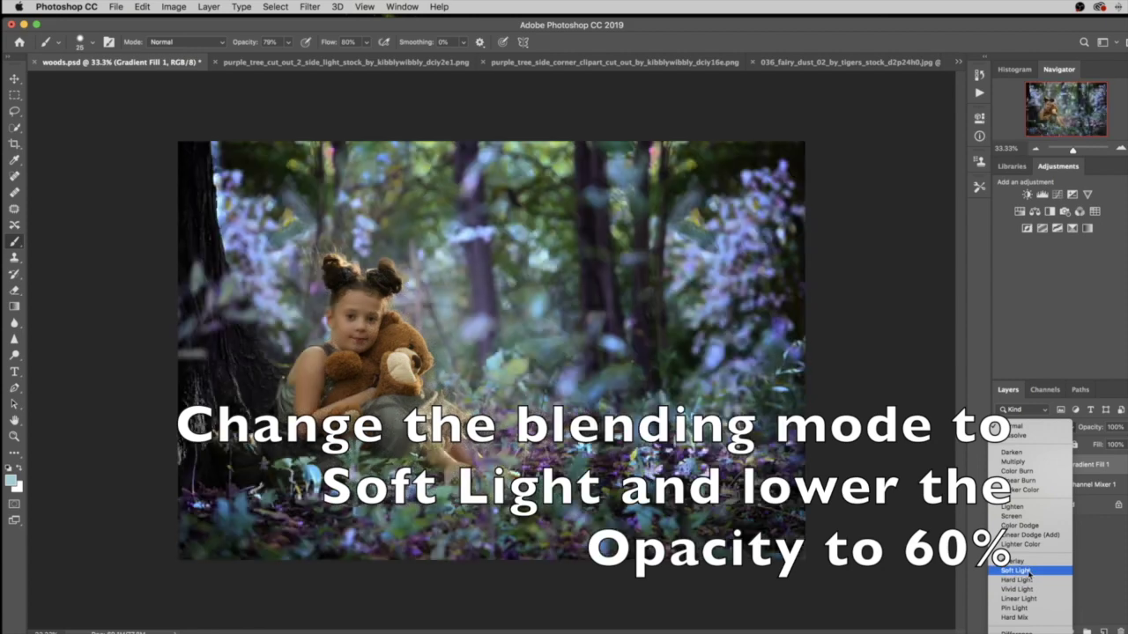
pyautogui.click(1016, 571)
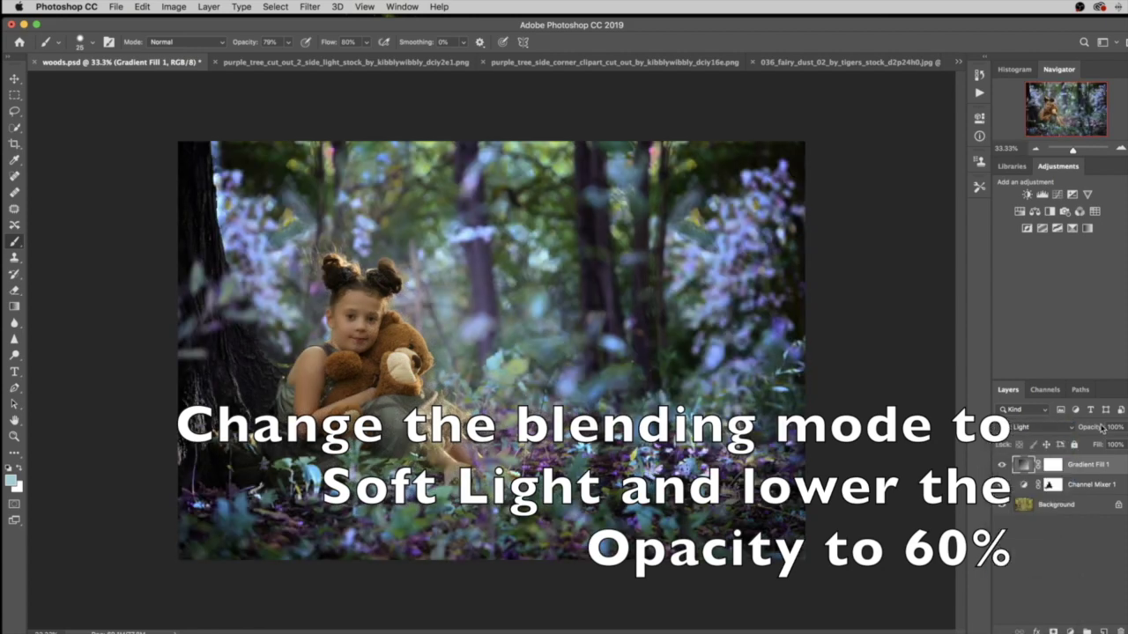
pyautogui.moveTo(1096, 428); pyautogui.dragTo(1071, 429)
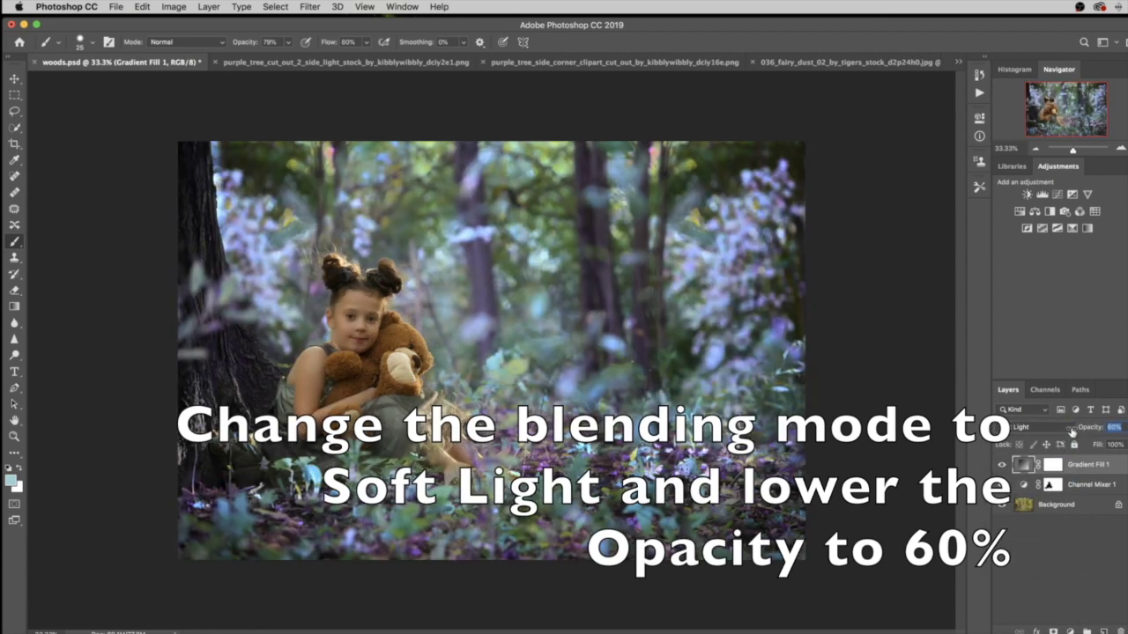
pyautogui.click(1070, 631)
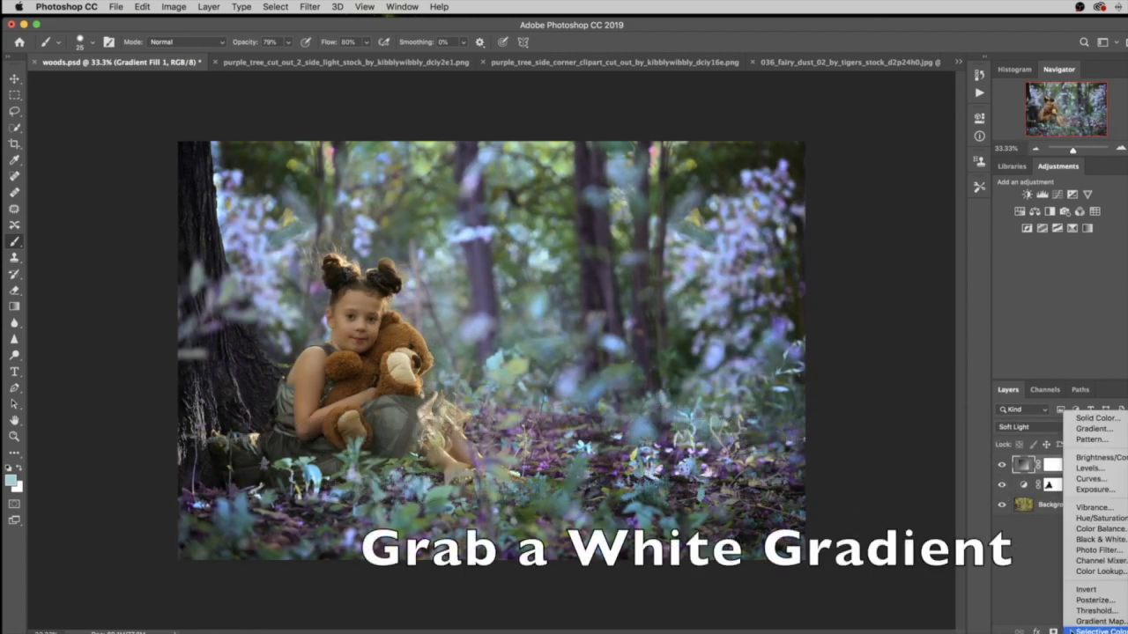
# - Add a new gradient fill layer with both colour stops set to white
pyautogui.click(1092, 429)
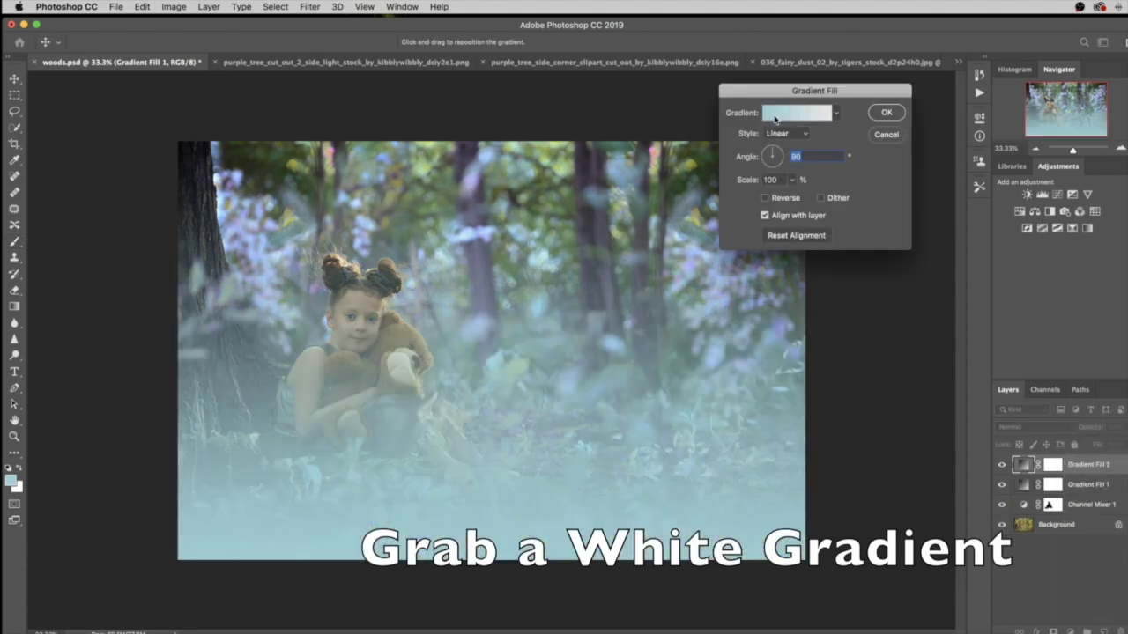
pyautogui.click(764, 114)
pyautogui.doubleClick(520, 376)
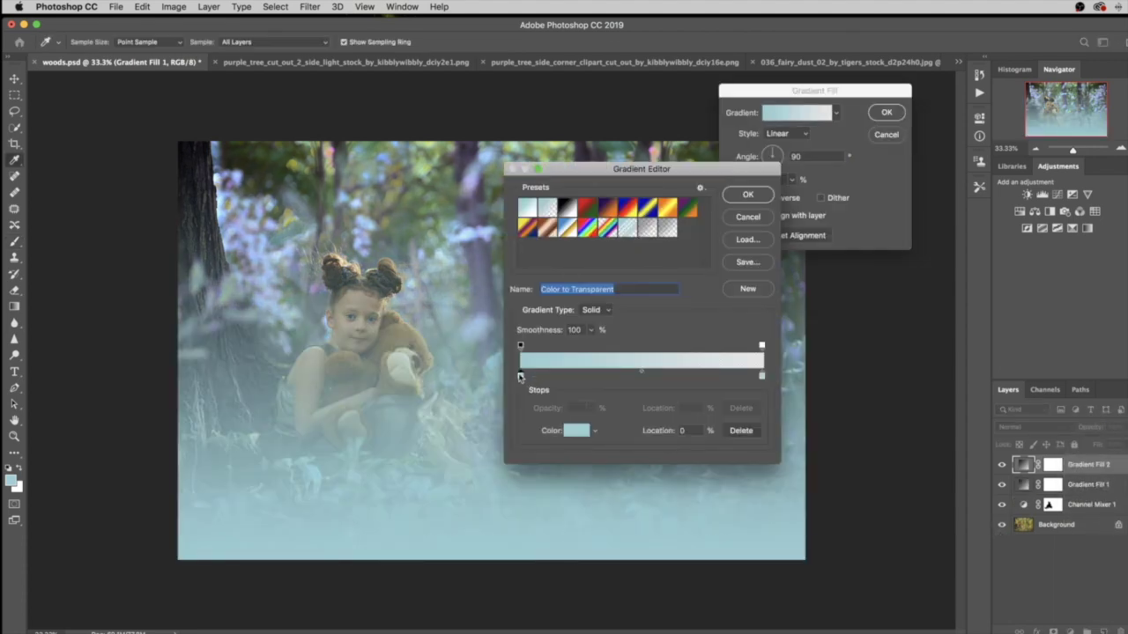
pyautogui.moveTo(221, 365); pyautogui.dragTo(113, 339)
pyautogui.click(395, 332)
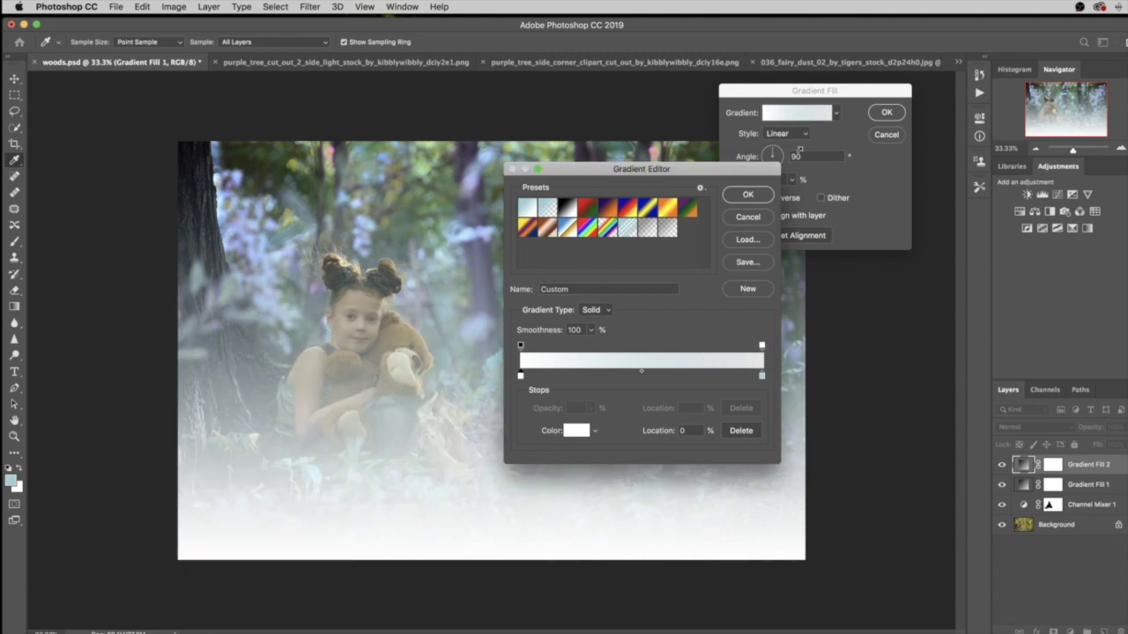
pyautogui.click(761, 377)
pyautogui.click(577, 432)
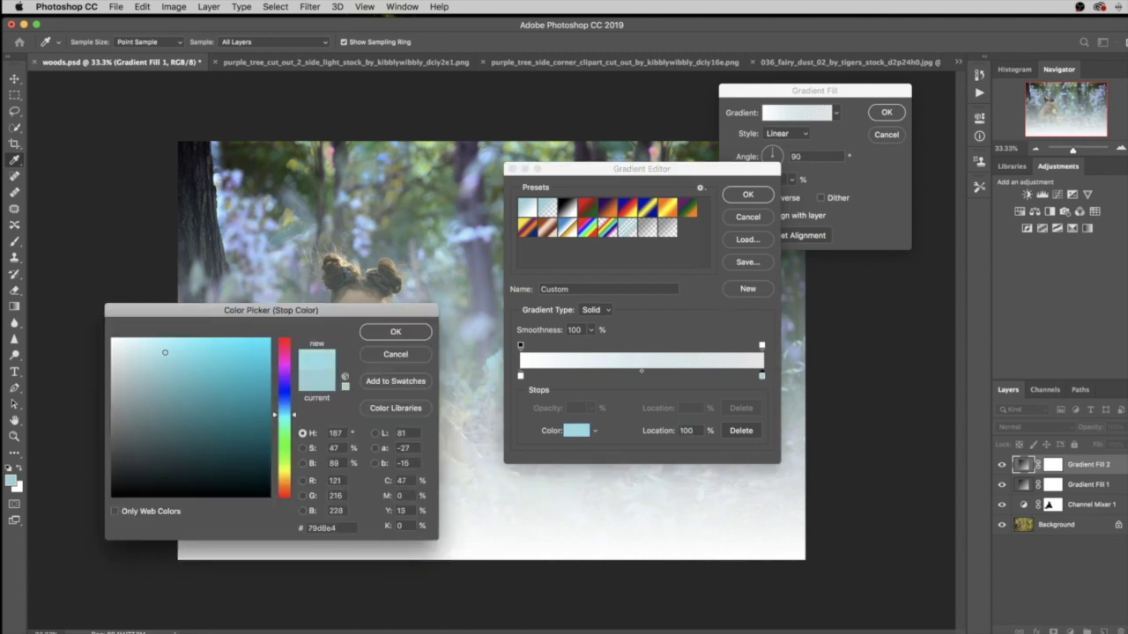
pyautogui.moveTo(166, 352); pyautogui.dragTo(110, 330)
pyautogui.click(387, 329)
pyautogui.click(747, 193)
# - Make it radial, glowing from the top centre at about 45°, with the Channel Mixer mask copied onto it
pyautogui.click(785, 133)
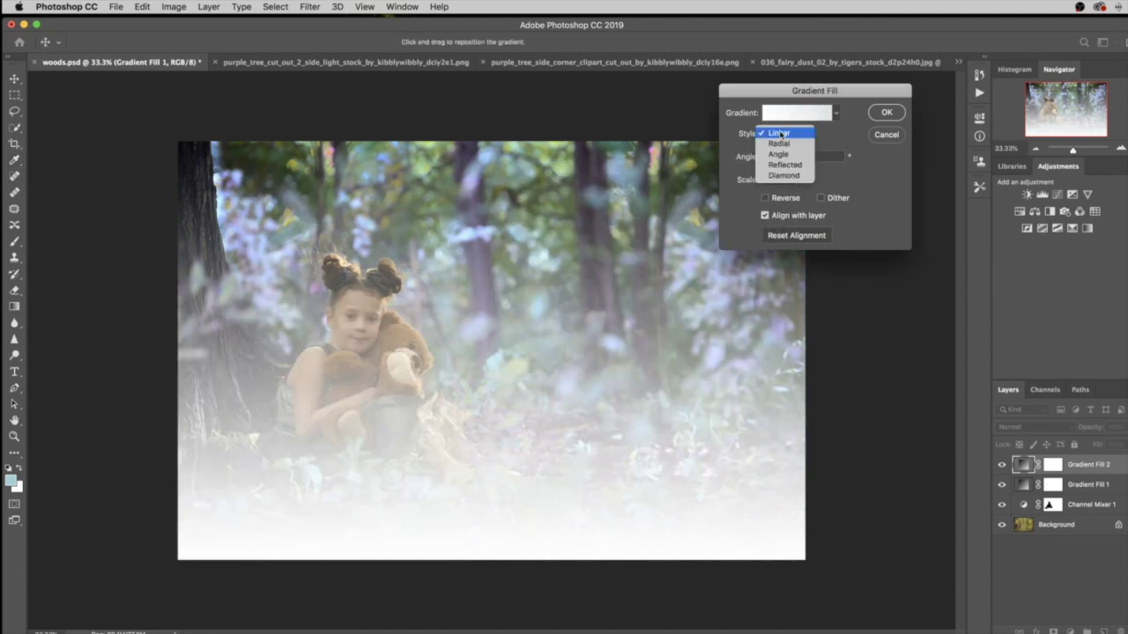
pyautogui.click(780, 144)
pyautogui.moveTo(563, 373); pyautogui.dragTo(643, 189)
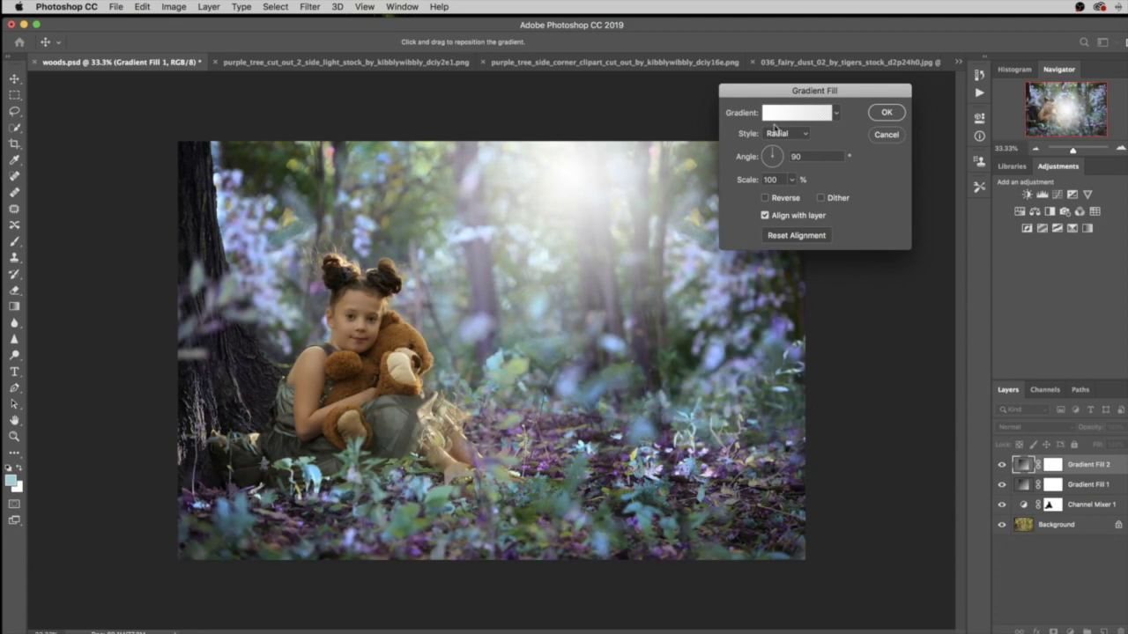
pyautogui.click(780, 154)
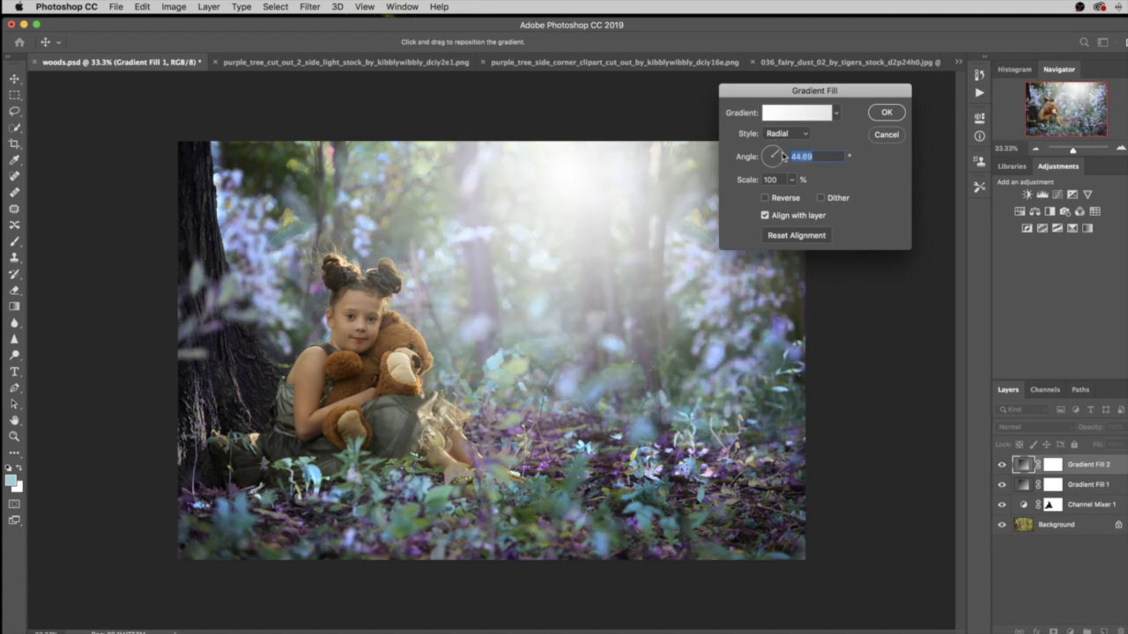
pyautogui.click(886, 112)
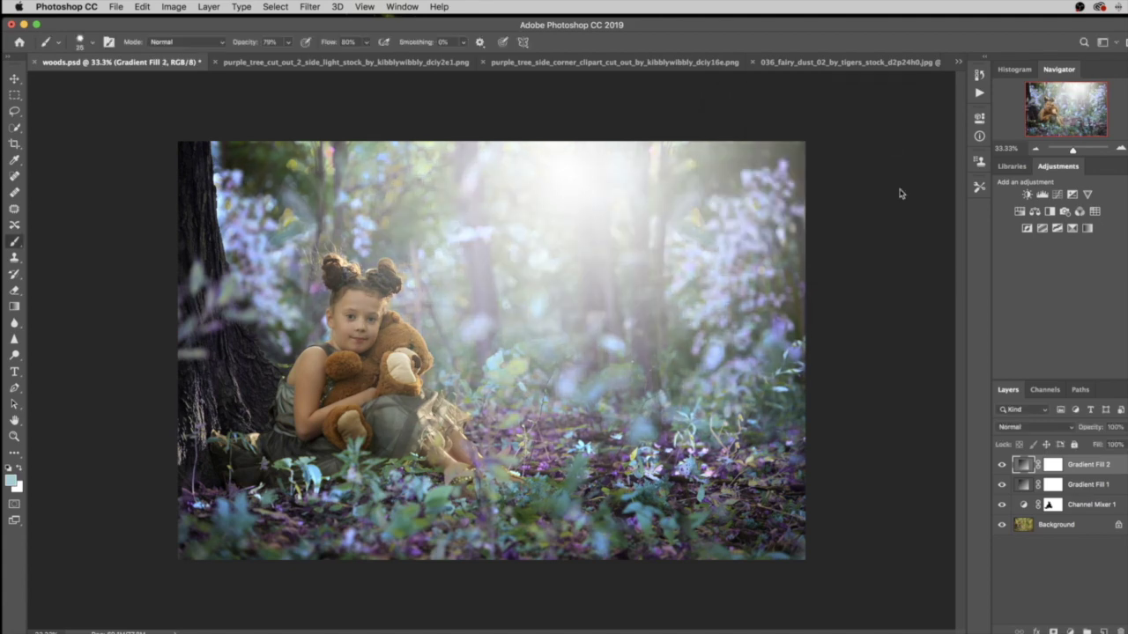
pyautogui.moveTo(1052, 506); pyautogui.dragTo(1054, 465)
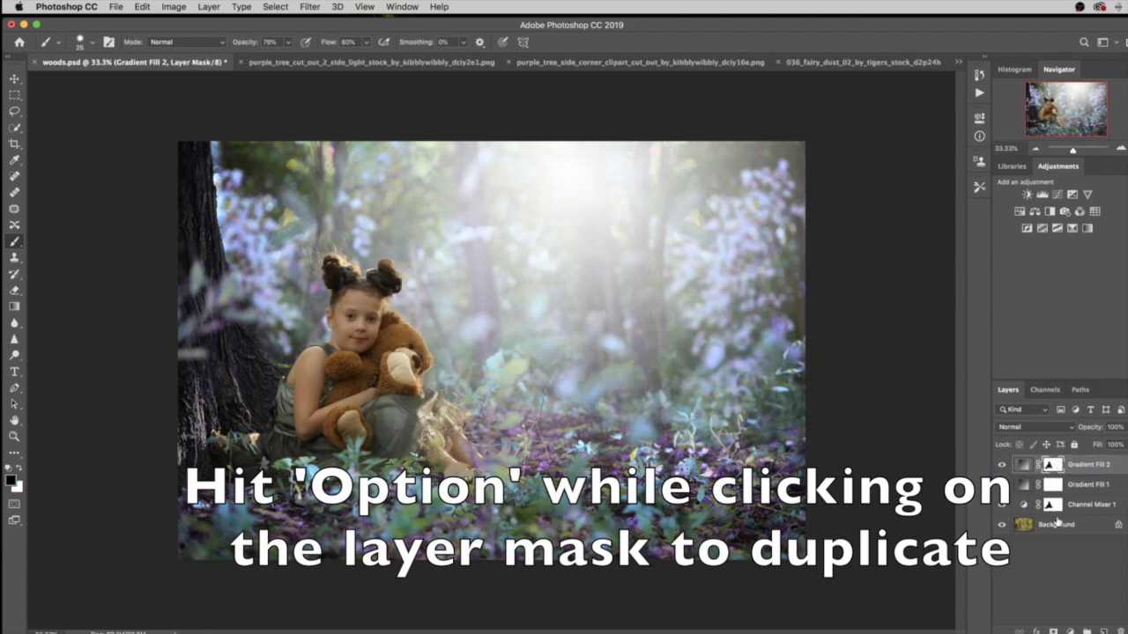
pyautogui.click(1069, 632)
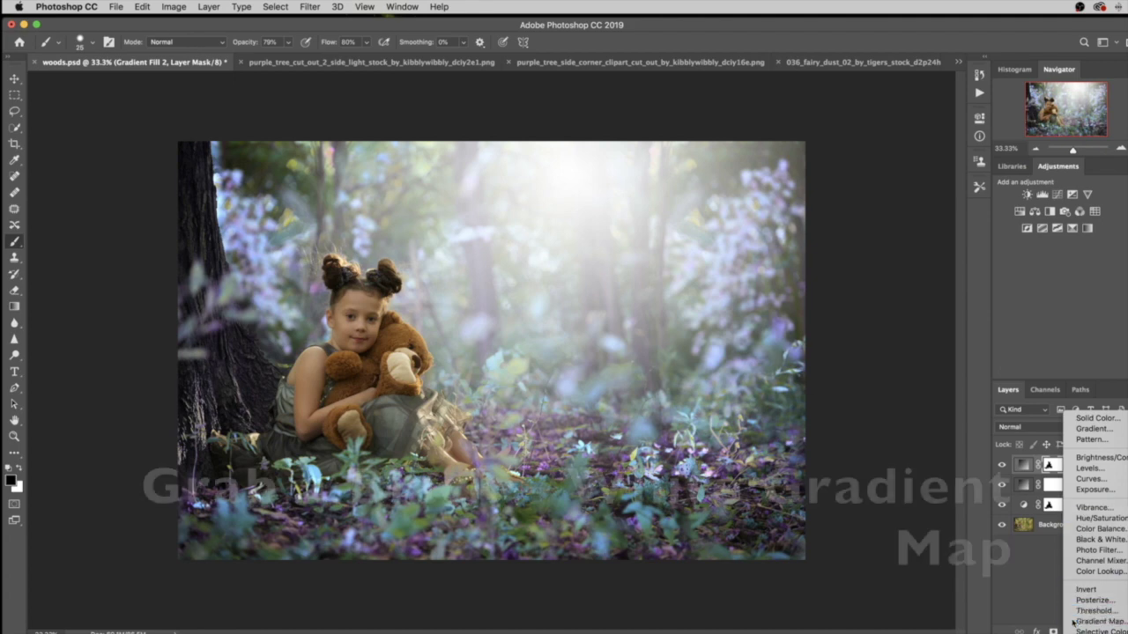
# - Add a Black, White Gradient Map in Screen mode with its mask inverted to hide it
pyautogui.click(1089, 621)
pyautogui.click(853, 164)
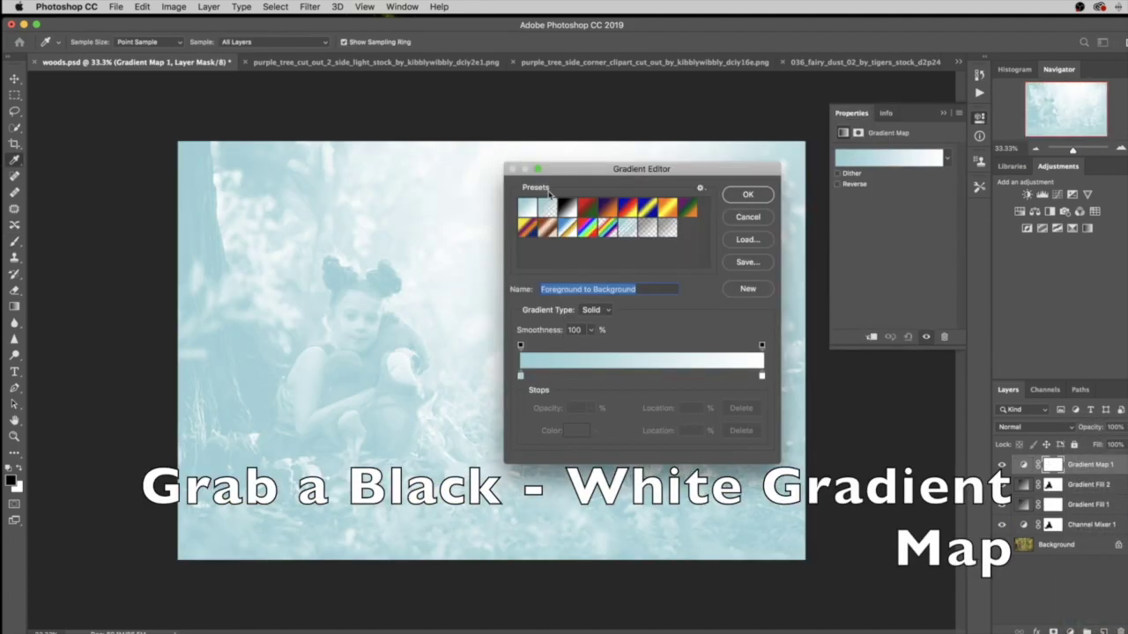
pyautogui.click(566, 210)
pyautogui.click(745, 195)
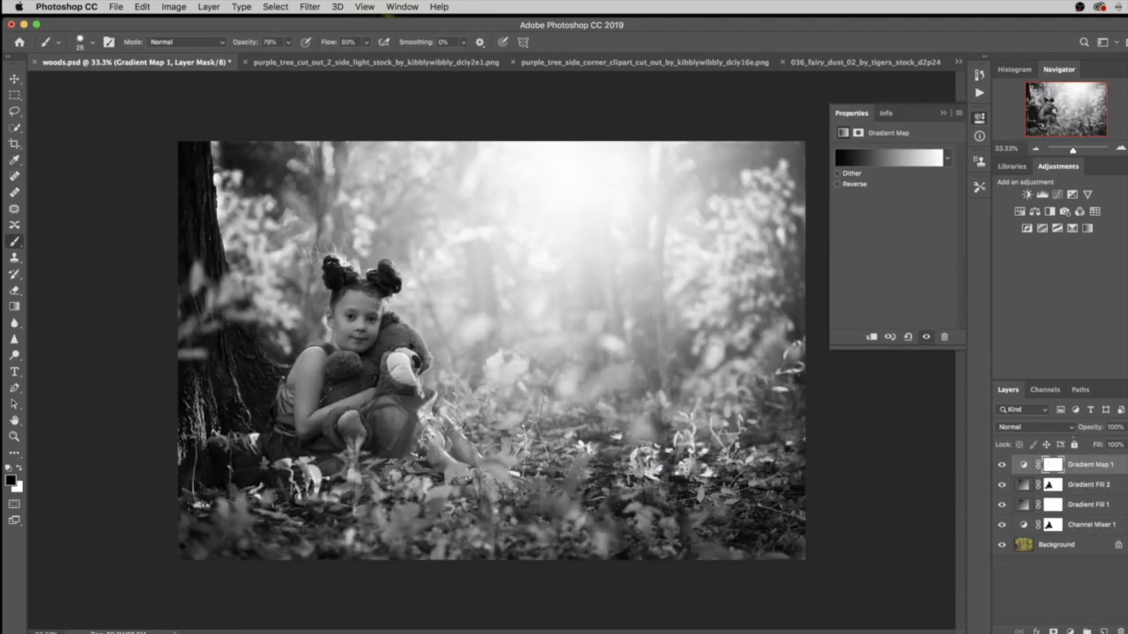
pyautogui.click(1026, 428)
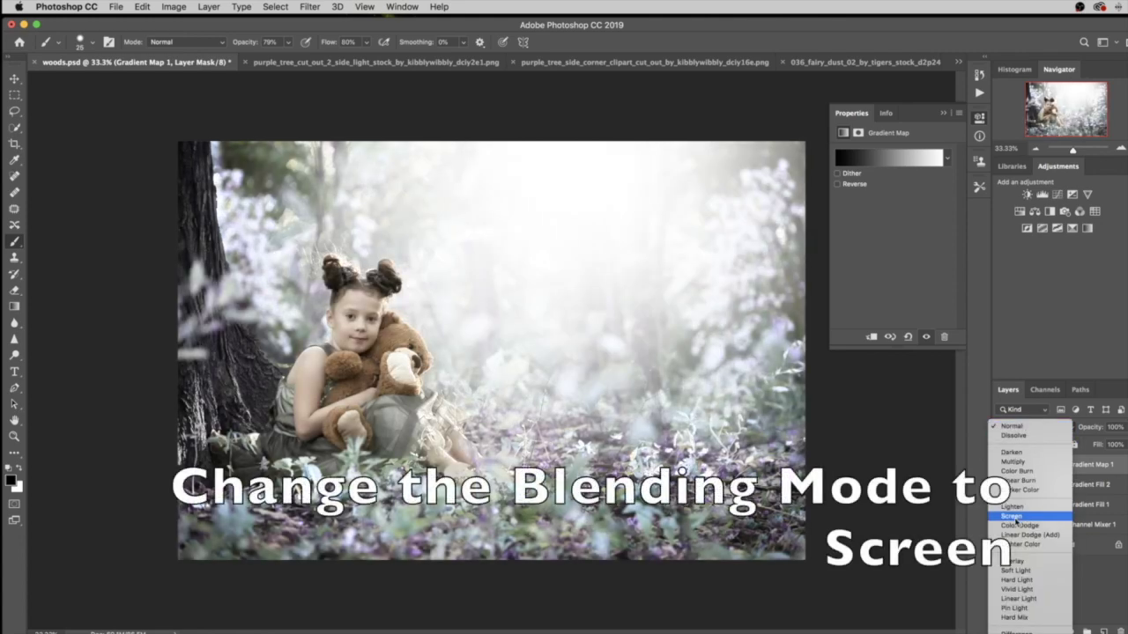
pyautogui.click(1012, 516)
pyautogui.click(1049, 465)
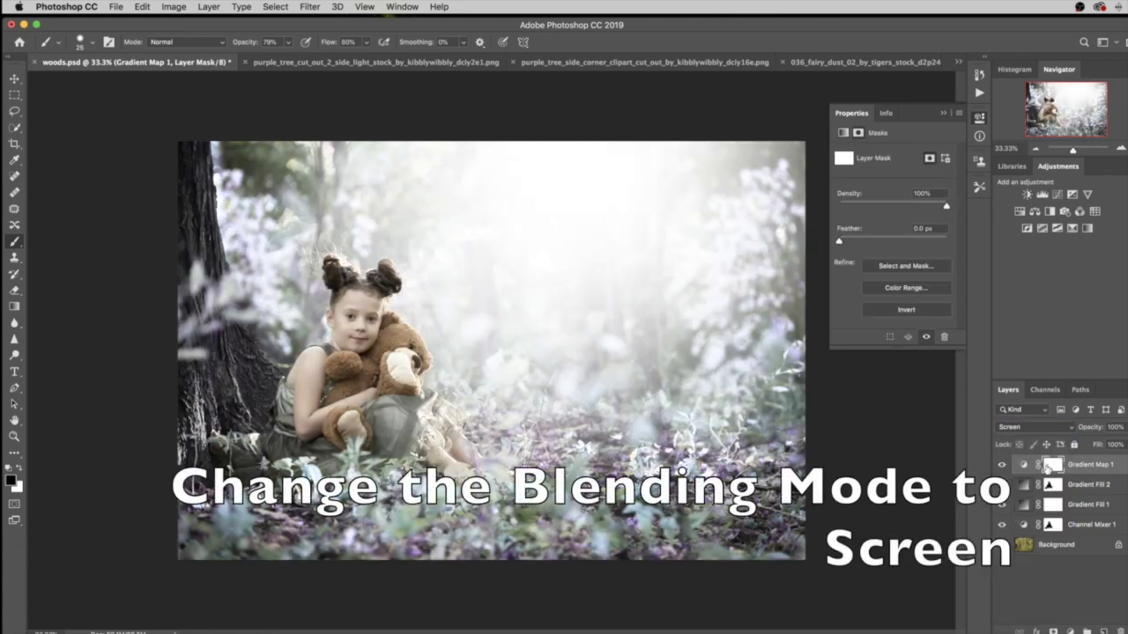
pyautogui.hotkey('ctrl', 'i')
# - Paint white at low brush opacity to softly reveal the brightening on the girl and teddy bear
pyautogui.moveTo(242, 44); pyautogui.dragTo(214, 45)
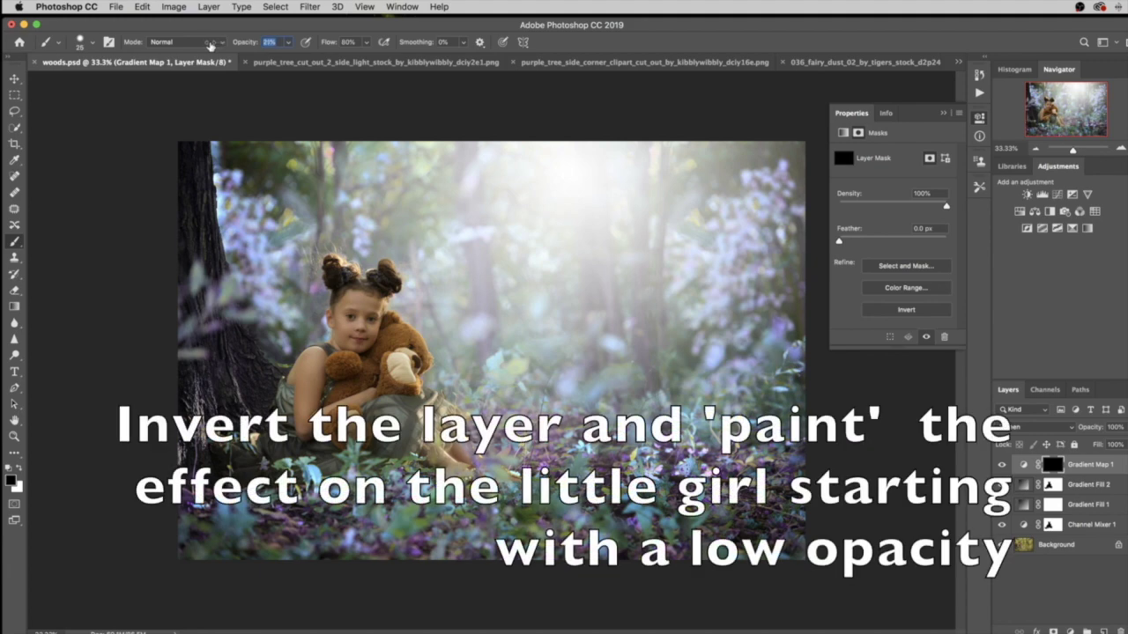
pyautogui.hotkey('ctrl', '+')
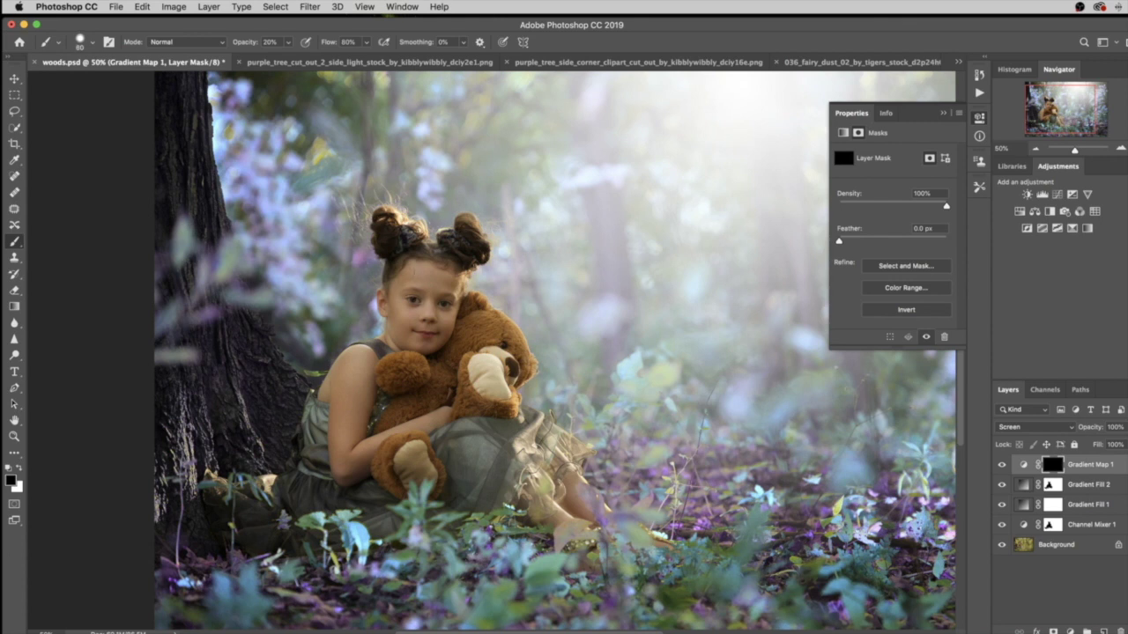
pyautogui.press('x')
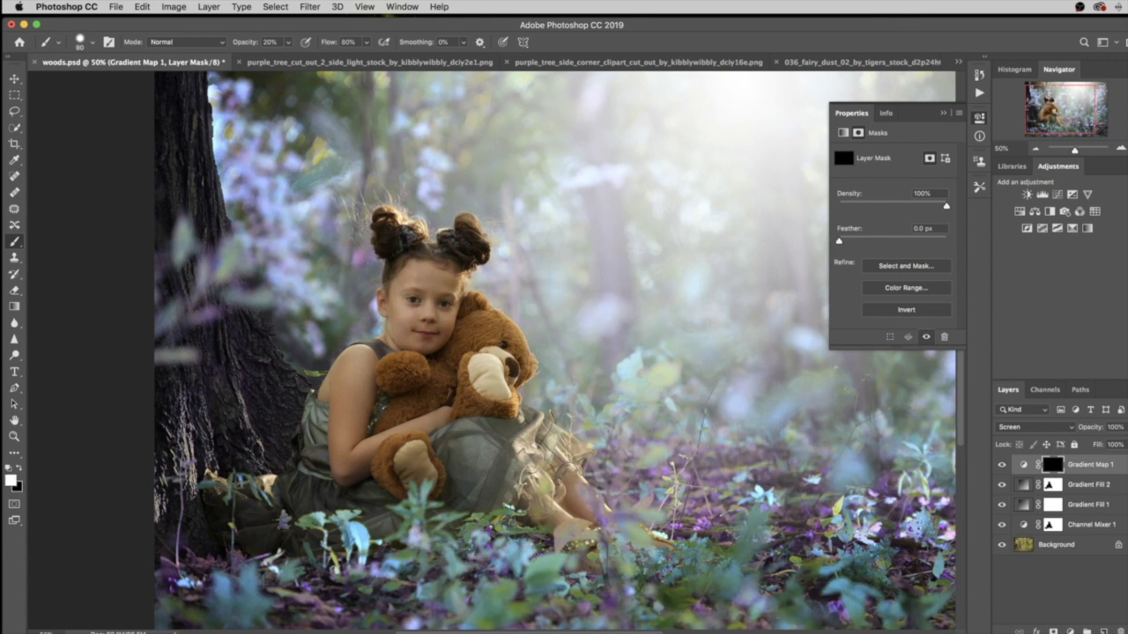
pyautogui.moveTo(453, 280); pyautogui.dragTo(439, 313)
pyautogui.moveTo(430, 266); pyautogui.dragTo(417, 319)
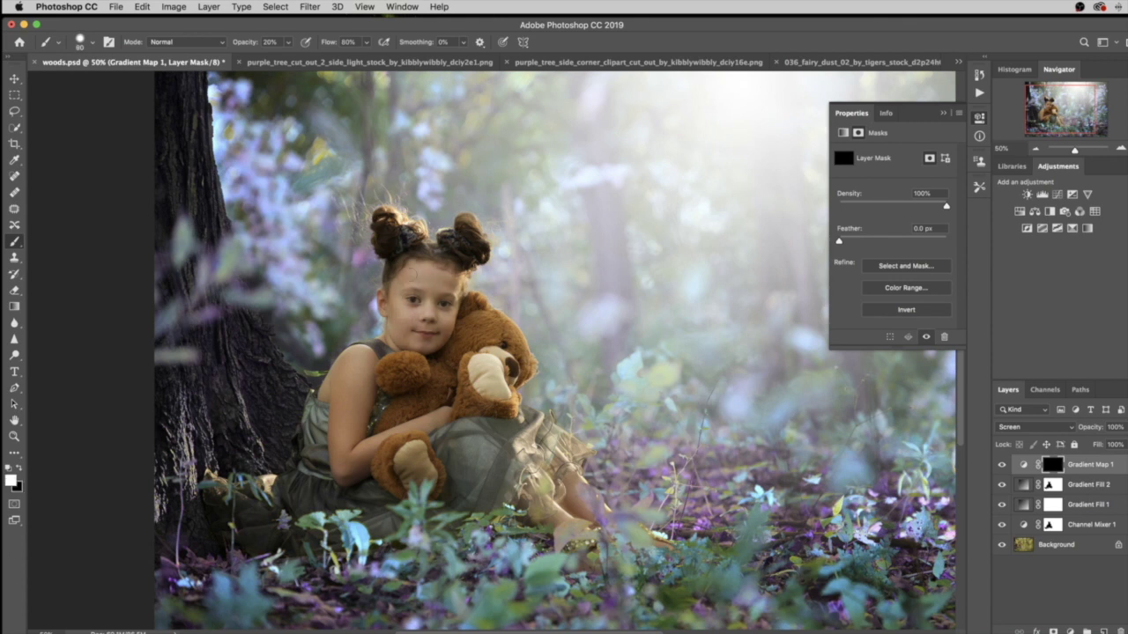
pyautogui.moveTo(428, 254); pyautogui.dragTo(463, 239)
pyautogui.moveTo(416, 356); pyautogui.dragTo(396, 357)
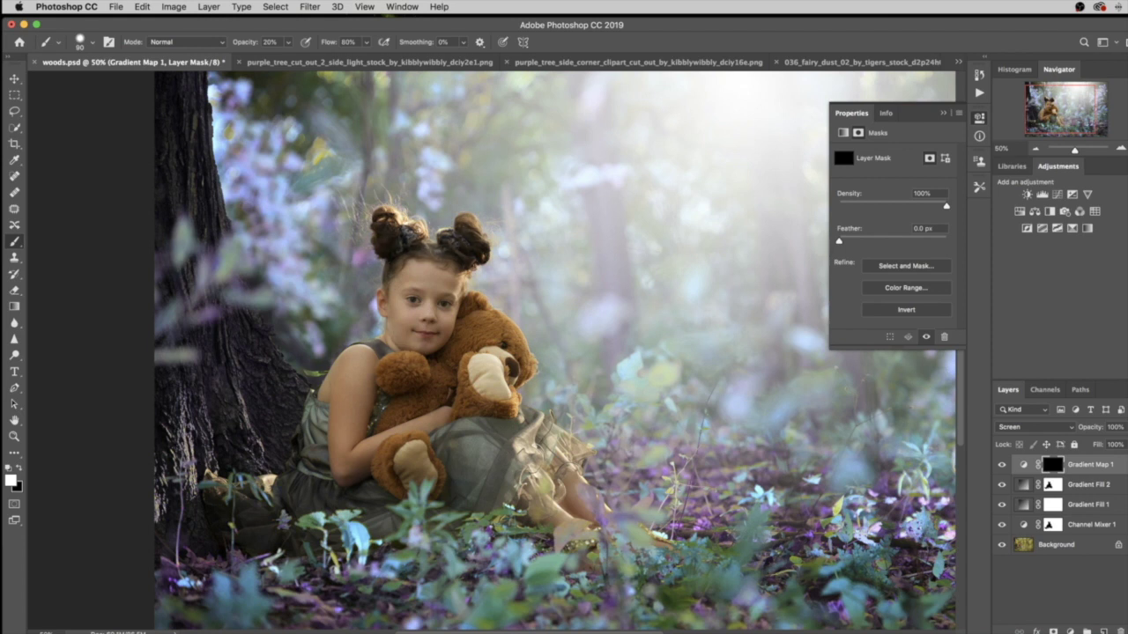
pyautogui.moveTo(467, 365)
pyautogui.mouseDown()
pyautogui.moveTo(476, 313)
pyautogui.moveTo(513, 348)
pyautogui.mouseUp()
pyautogui.moveTo(506, 386)
pyautogui.mouseDown()
pyautogui.moveTo(490, 370)
pyautogui.moveTo(463, 445)
pyautogui.moveTo(396, 439)
pyautogui.mouseUp()
pyautogui.moveTo(370, 363)
pyautogui.mouseDown()
pyautogui.moveTo(343, 370)
pyautogui.moveTo(315, 421)
pyautogui.moveTo(340, 403)
pyautogui.moveTo(348, 371)
pyautogui.mouseUp()
pyautogui.moveTo(344, 416)
pyautogui.mouseDown()
pyautogui.moveTo(341, 471)
pyautogui.moveTo(365, 453)
pyautogui.moveTo(428, 469)
pyautogui.mouseUp()
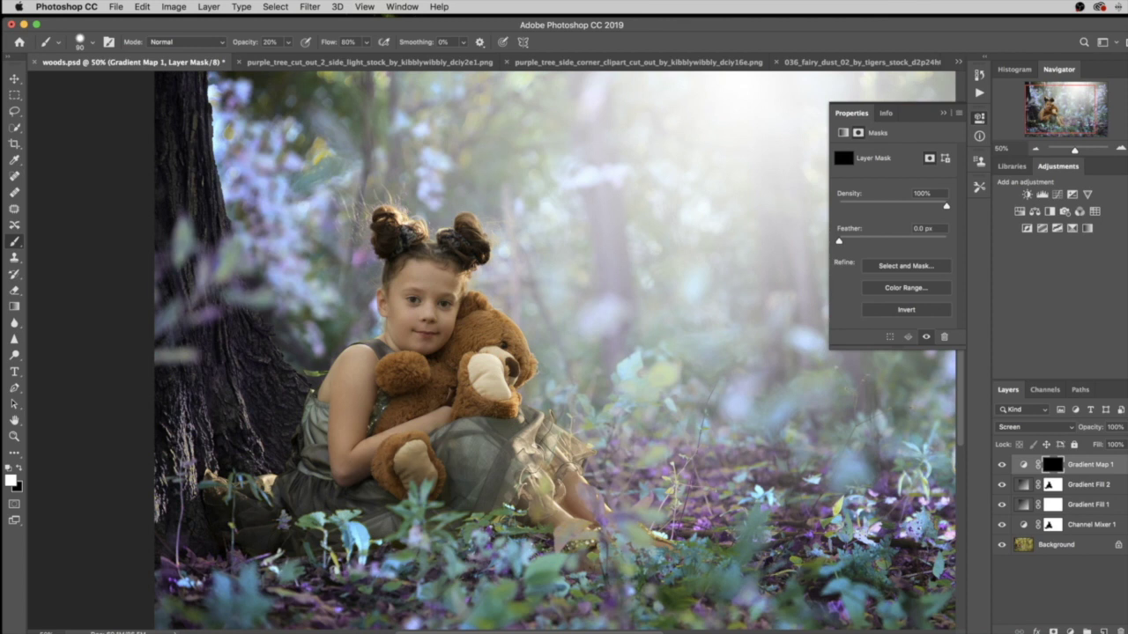
pyautogui.moveTo(493, 495); pyautogui.dragTo(513, 494)
pyautogui.moveTo(471, 436)
pyautogui.mouseDown()
pyautogui.moveTo(494, 476)
pyautogui.moveTo(524, 480)
pyautogui.moveTo(555, 512)
pyautogui.moveTo(564, 461)
pyautogui.moveTo(536, 421)
pyautogui.moveTo(532, 459)
pyautogui.moveTo(555, 494)
pyautogui.mouseUp()
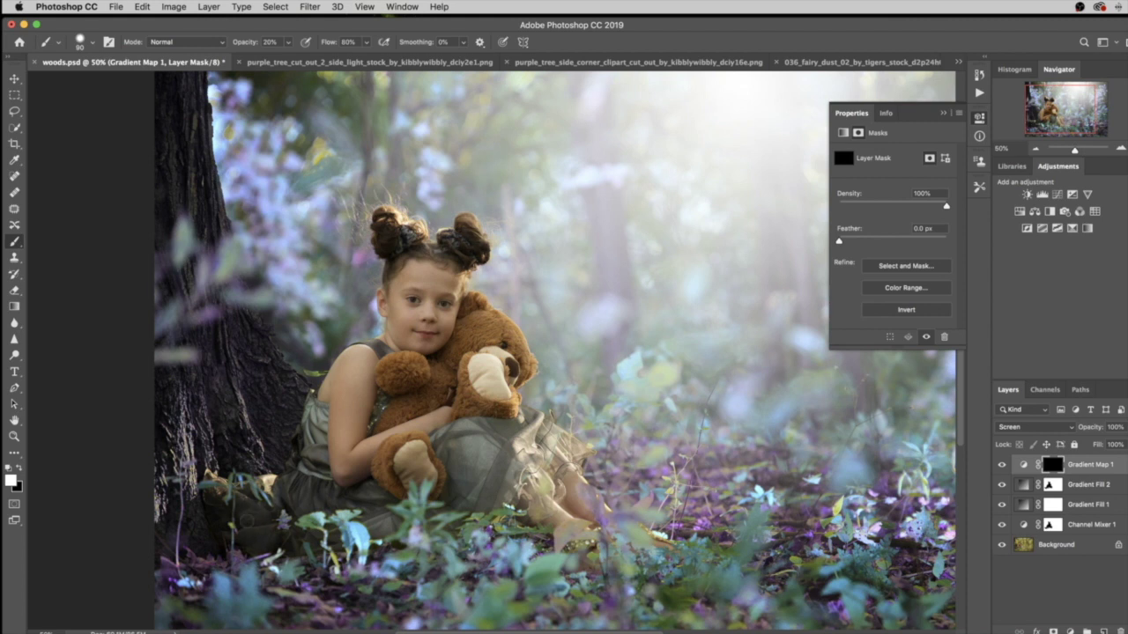
pyautogui.scroll(-1, 219, 464)
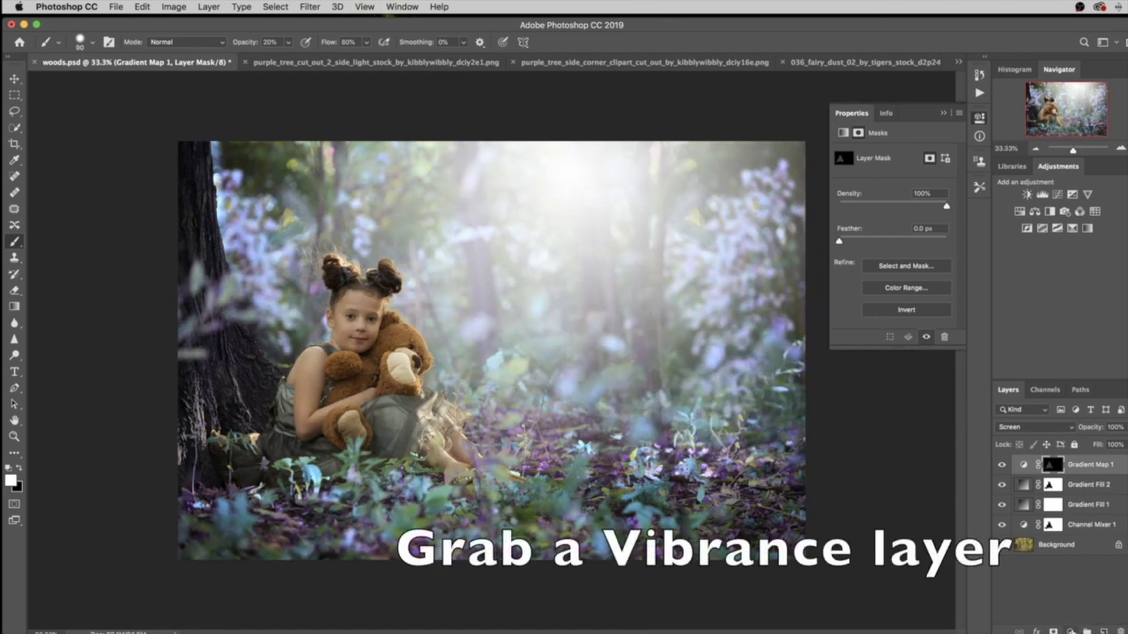
# - Add a Vibrance adjustment layer with vibrance raised to about +53
pyautogui.click(1069, 632)
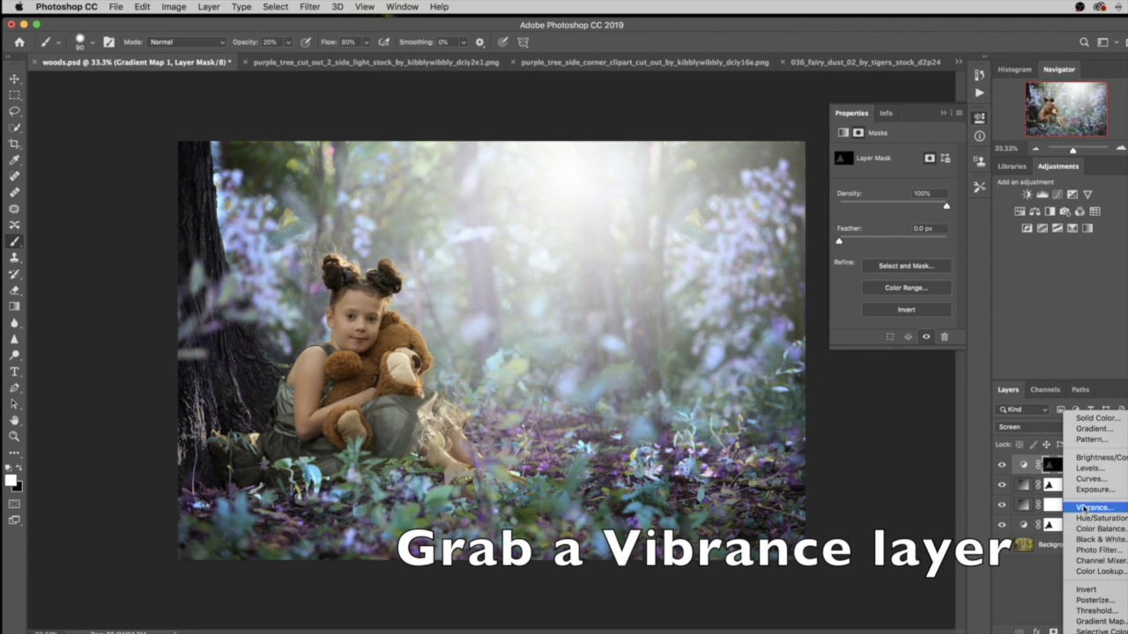
pyautogui.click(1091, 508)
pyautogui.moveTo(891, 166); pyautogui.dragTo(905, 167)
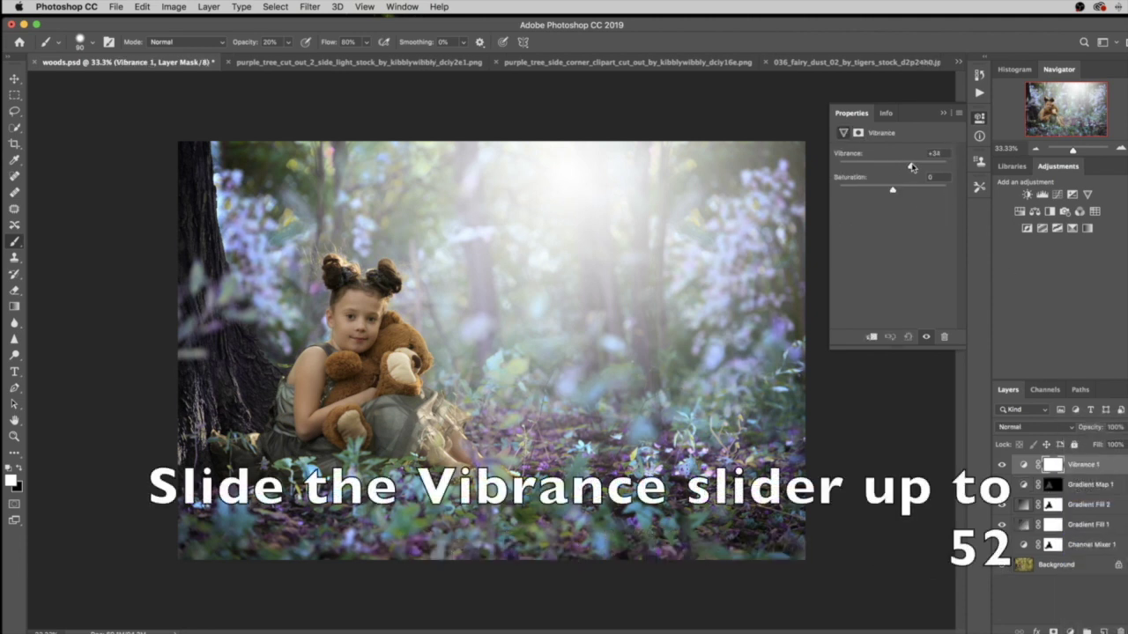
pyautogui.moveTo(914, 167); pyautogui.dragTo(922, 167)
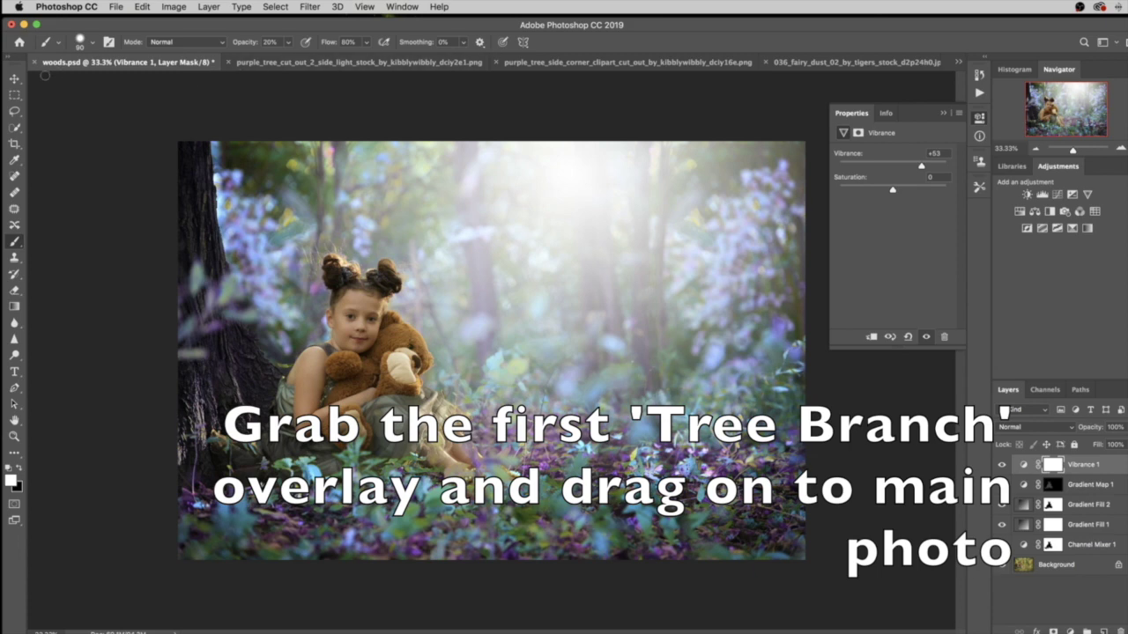
pyautogui.click(14, 78)
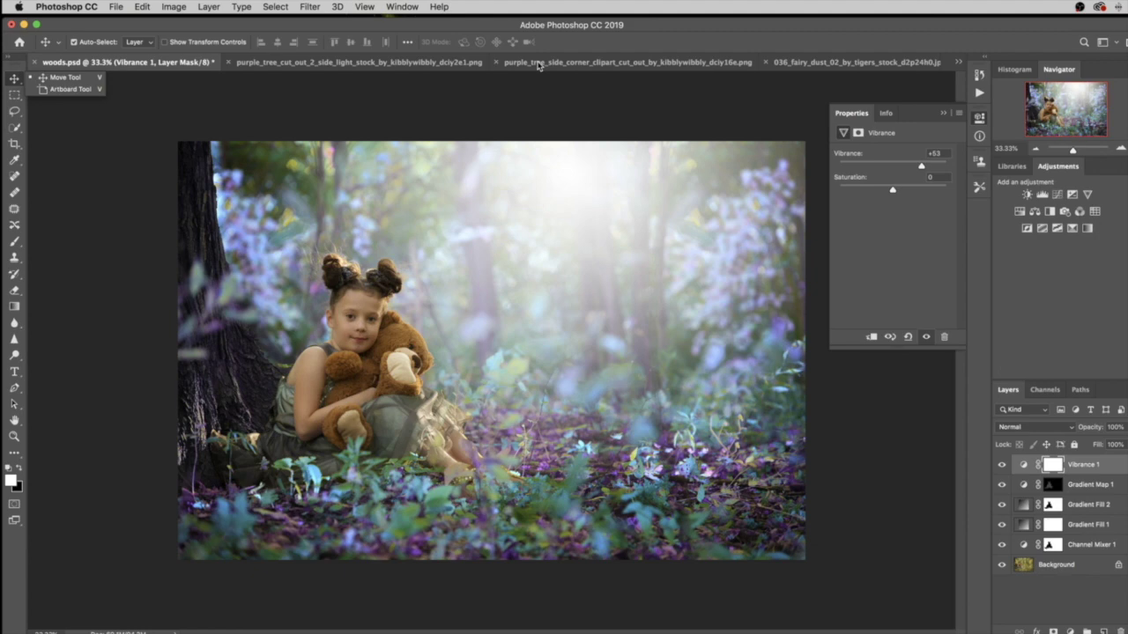
# - Drag the purple tree cutout layer into the woods photo
pyautogui.click(549, 65)
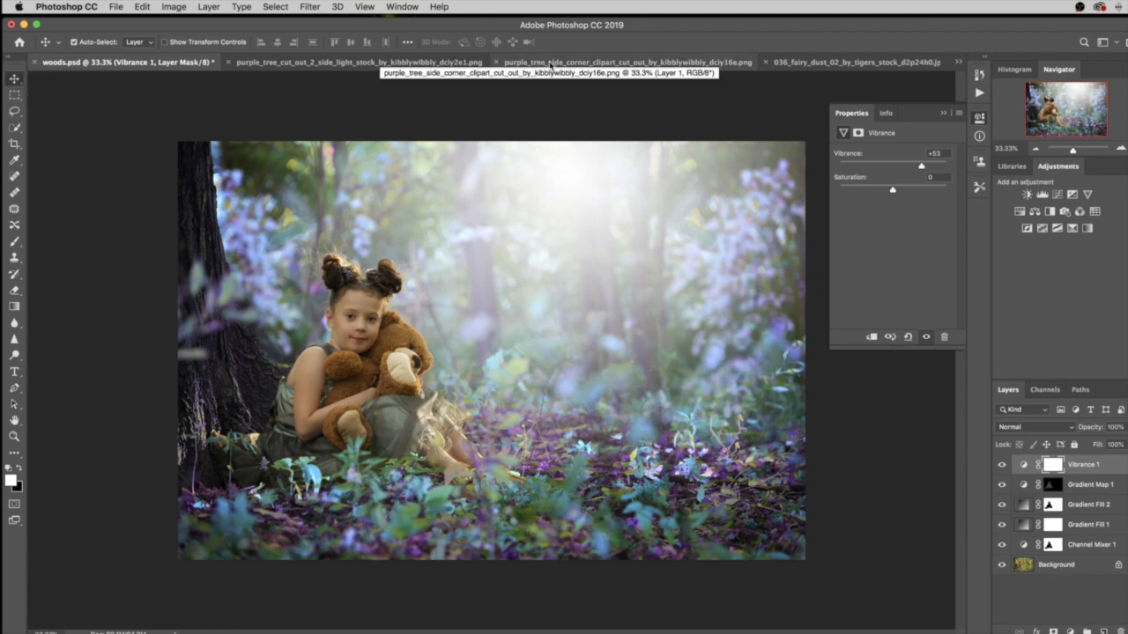
pyautogui.click(572, 62)
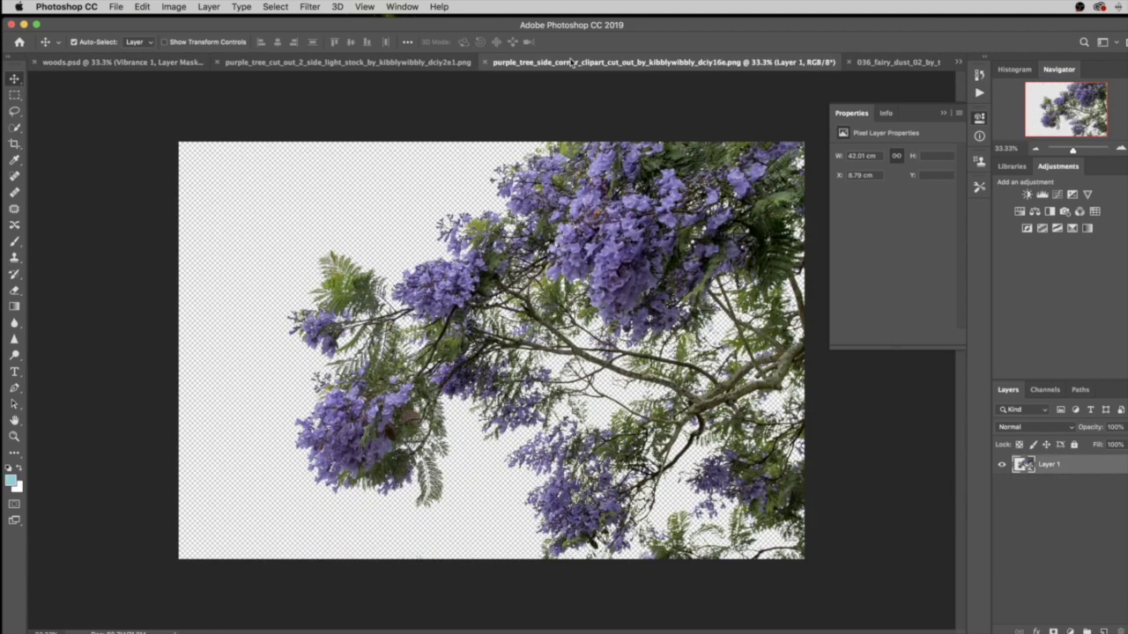
pyautogui.moveTo(622, 227)
pyautogui.mouseDown()
pyautogui.moveTo(230, 67)
pyautogui.moveTo(189, 61)
pyautogui.mouseUp()
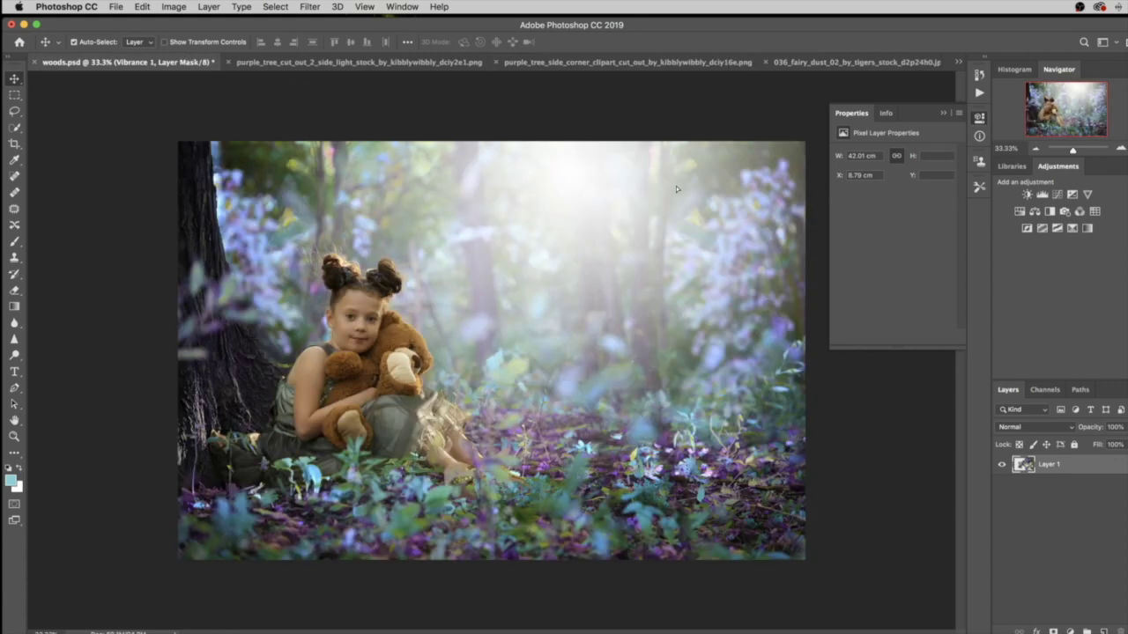
pyautogui.moveTo(676, 189); pyautogui.dragTo(675, 188)
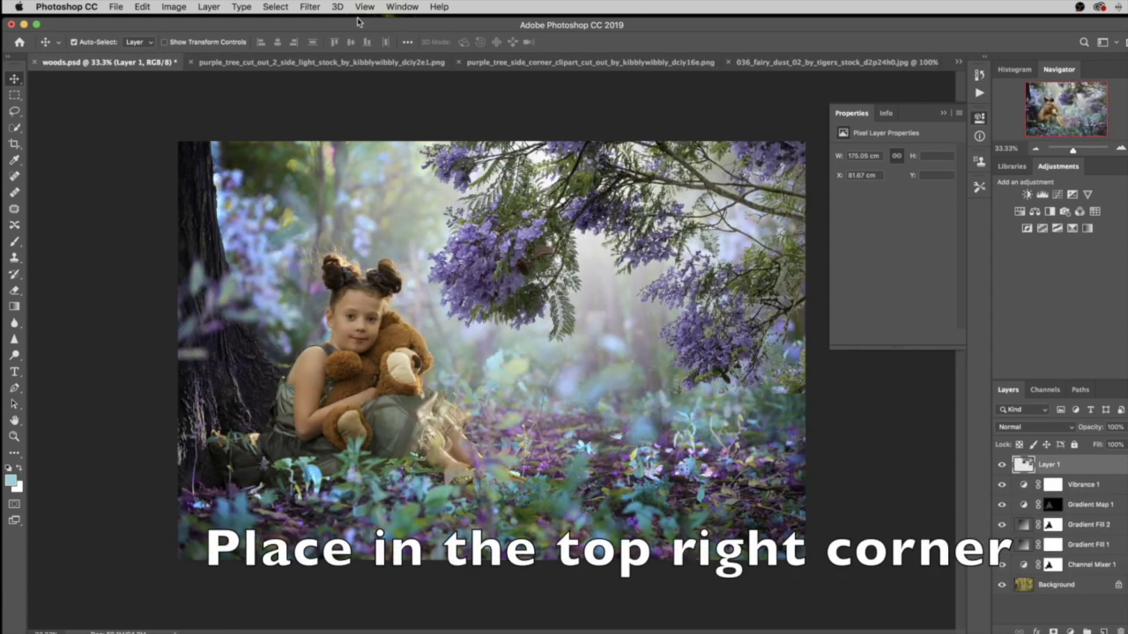
# - Free-transform the branch, rotating it and moving it into the top-right corner
pyautogui.click(142, 7)
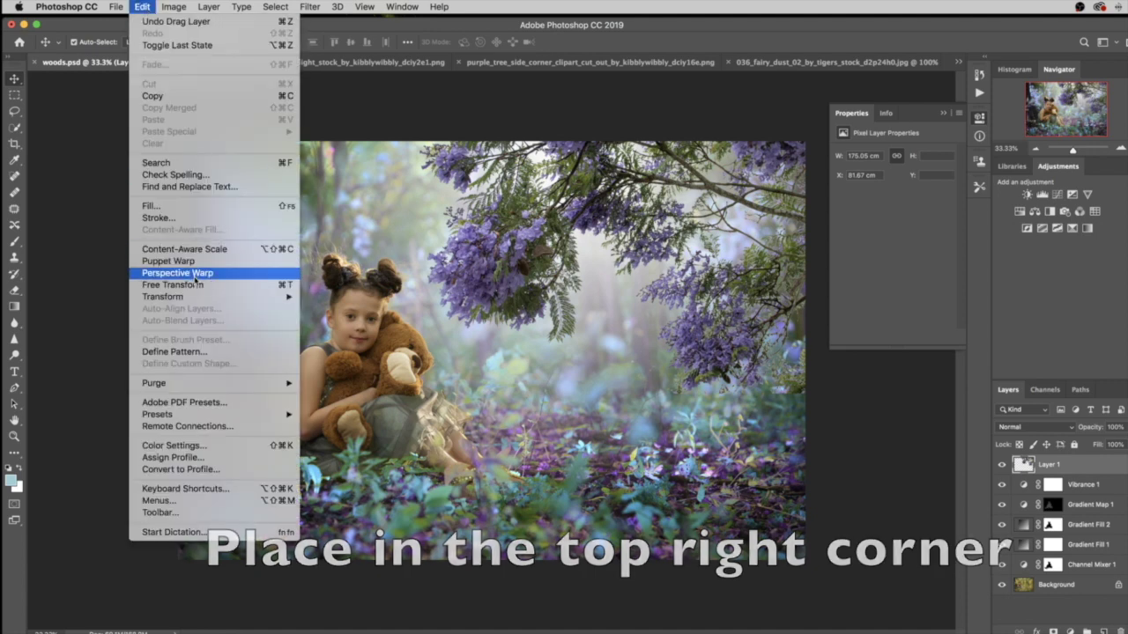
pyautogui.click(414, 180)
pyautogui.hotkey('ctrl', 't')
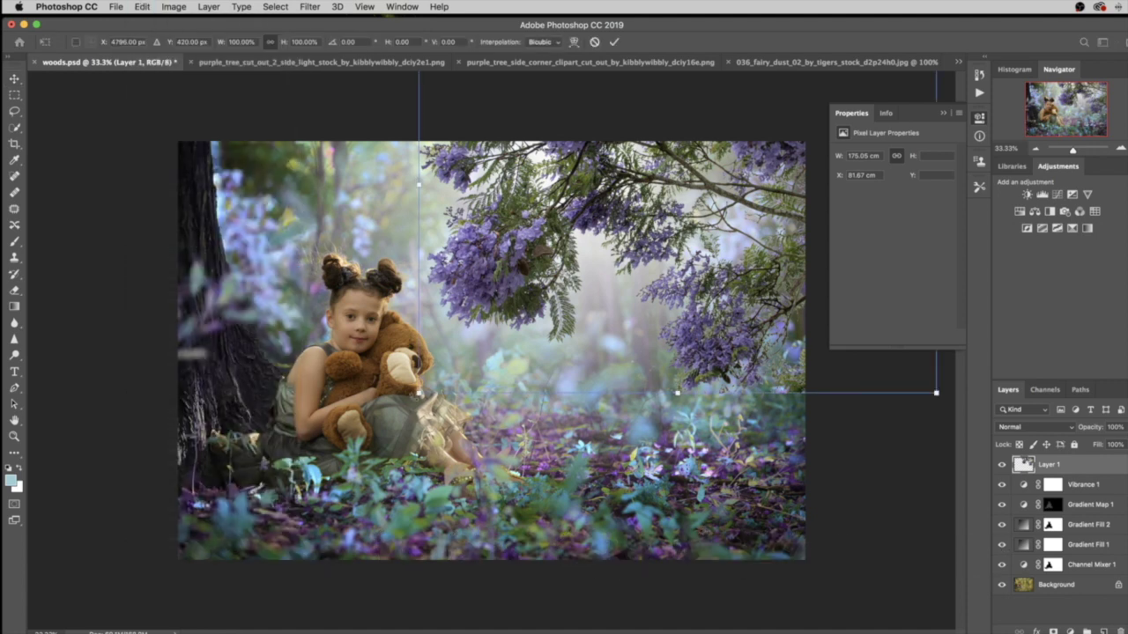
pyautogui.moveTo(414, 401); pyautogui.dragTo(476, 407)
pyautogui.moveTo(590, 248)
pyautogui.mouseDown()
pyautogui.moveTo(768, 240)
pyautogui.moveTo(775, 225)
pyautogui.mouseUp()
pyautogui.click(614, 41)
# - Apply a Gaussian Blur with radius 3.7 pixels to the branch
pyautogui.click(309, 6)
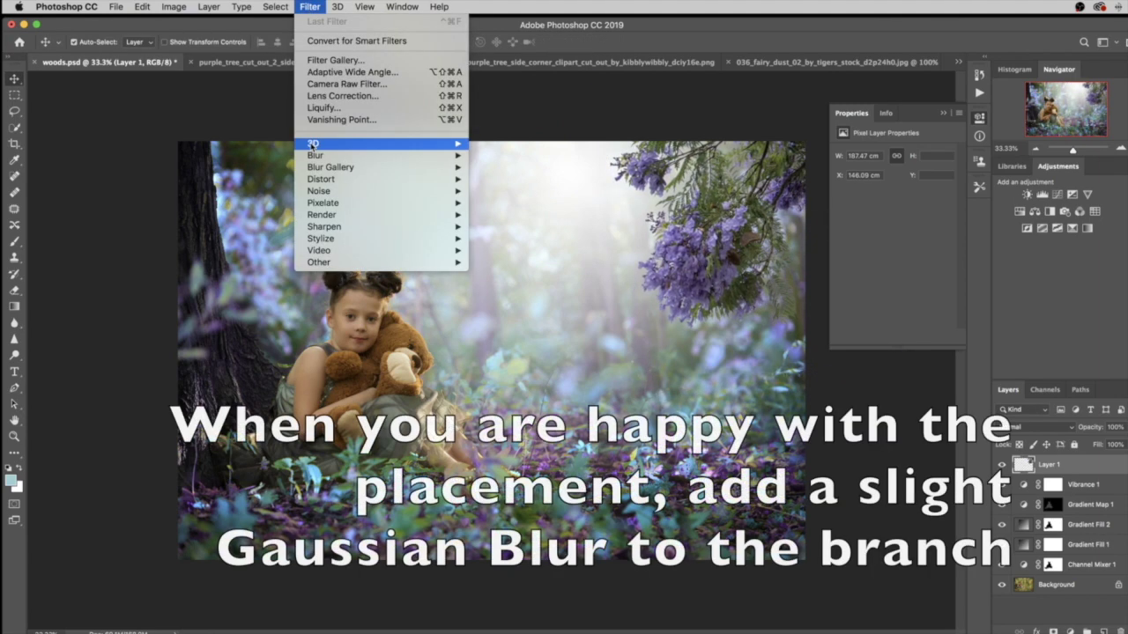
pyautogui.moveTo(316, 155)
pyautogui.click(498, 207)
pyautogui.moveTo(747, 305); pyautogui.dragTo(718, 306)
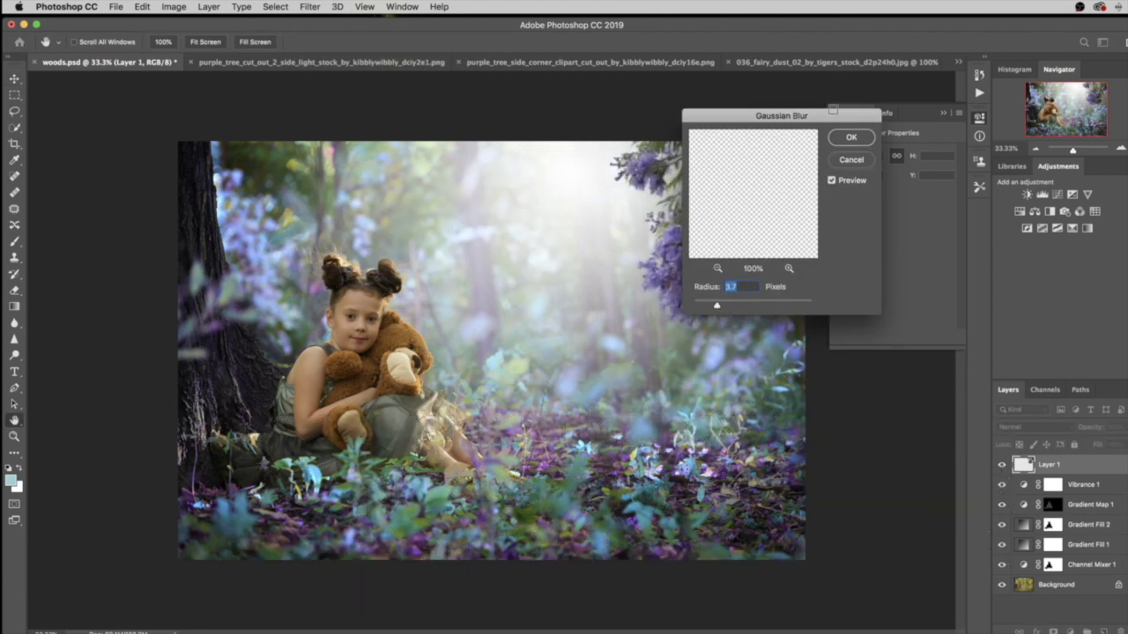
pyautogui.moveTo(828, 118); pyautogui.dragTo(391, 79)
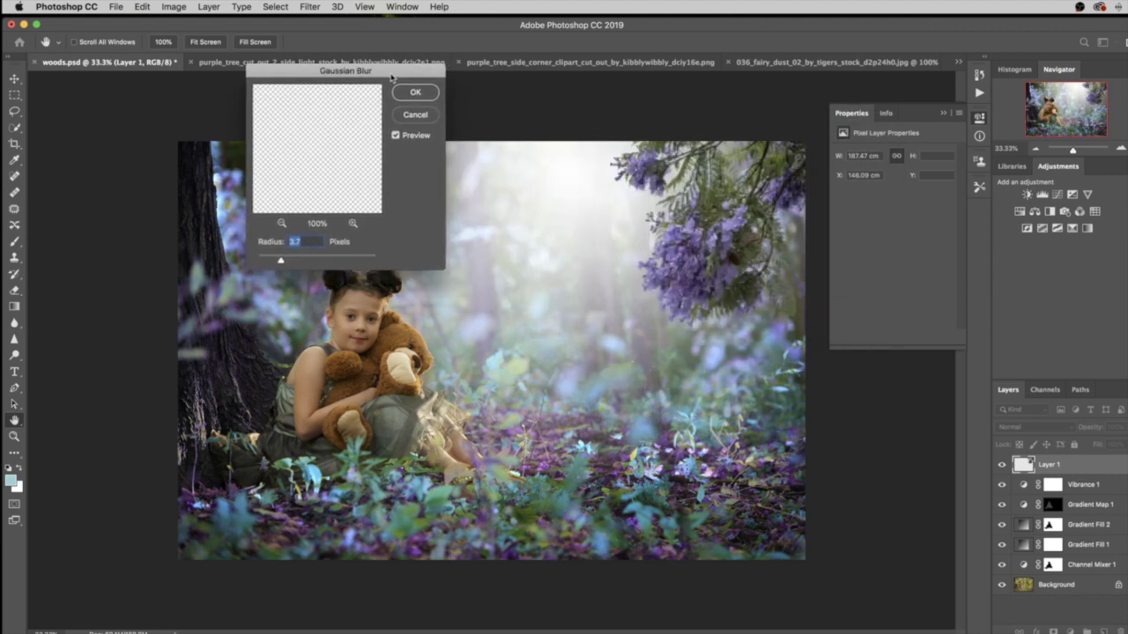
pyautogui.click(422, 97)
# - Fade the branch layer to 80% opacity
pyautogui.moveTo(1092, 430); pyautogui.dragTo(1085, 430)
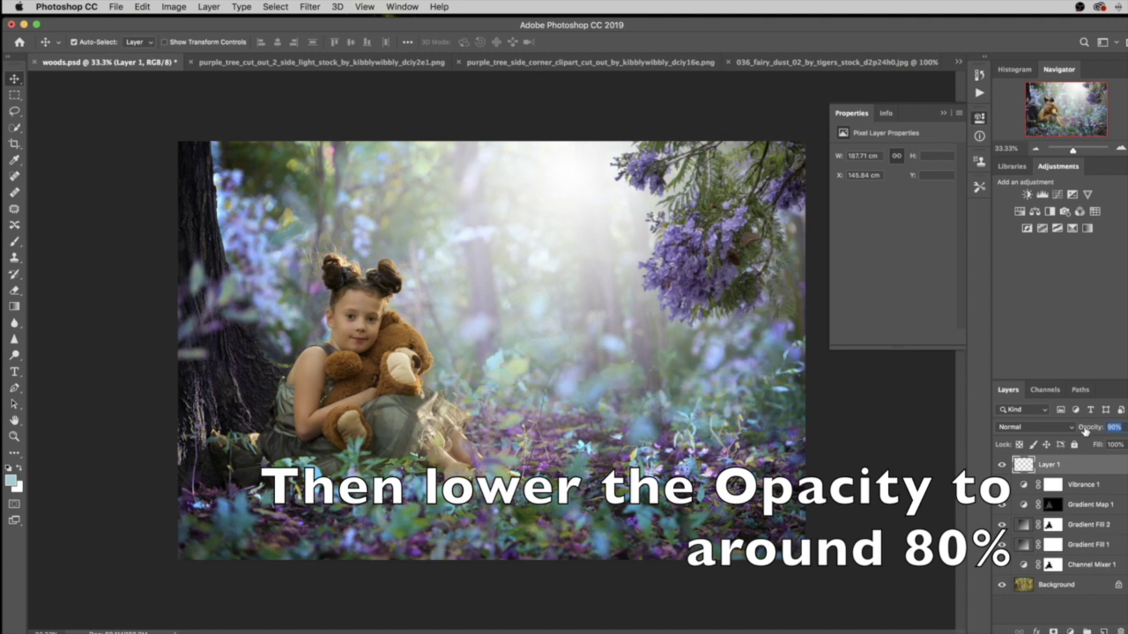
pyautogui.moveTo(1080, 430); pyautogui.dragTo(1077, 429)
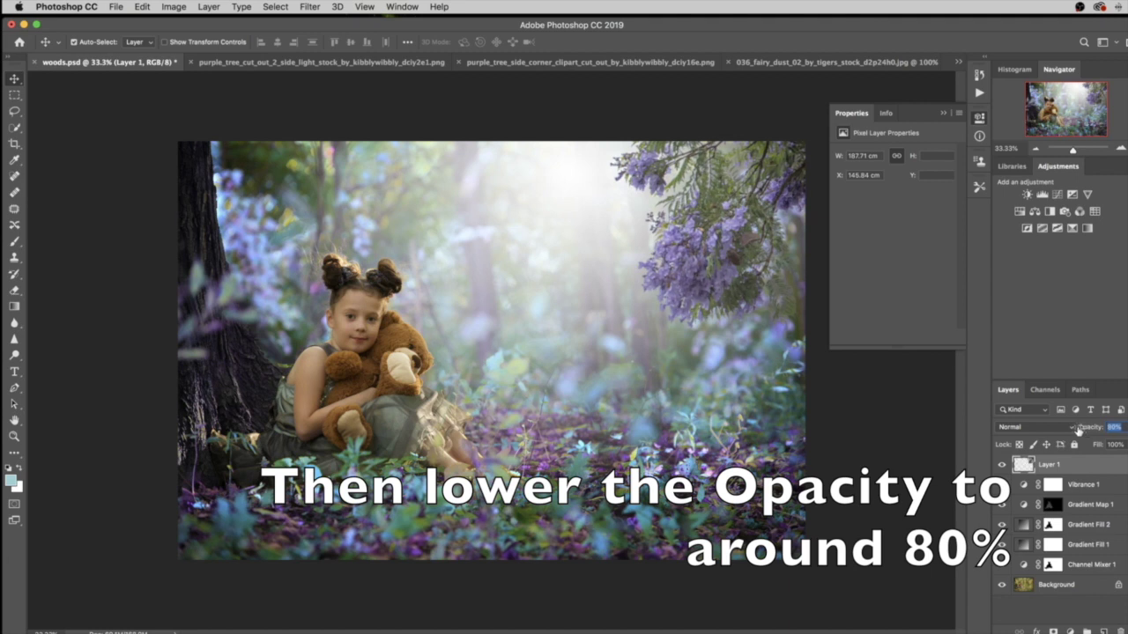
pyautogui.press('Return')
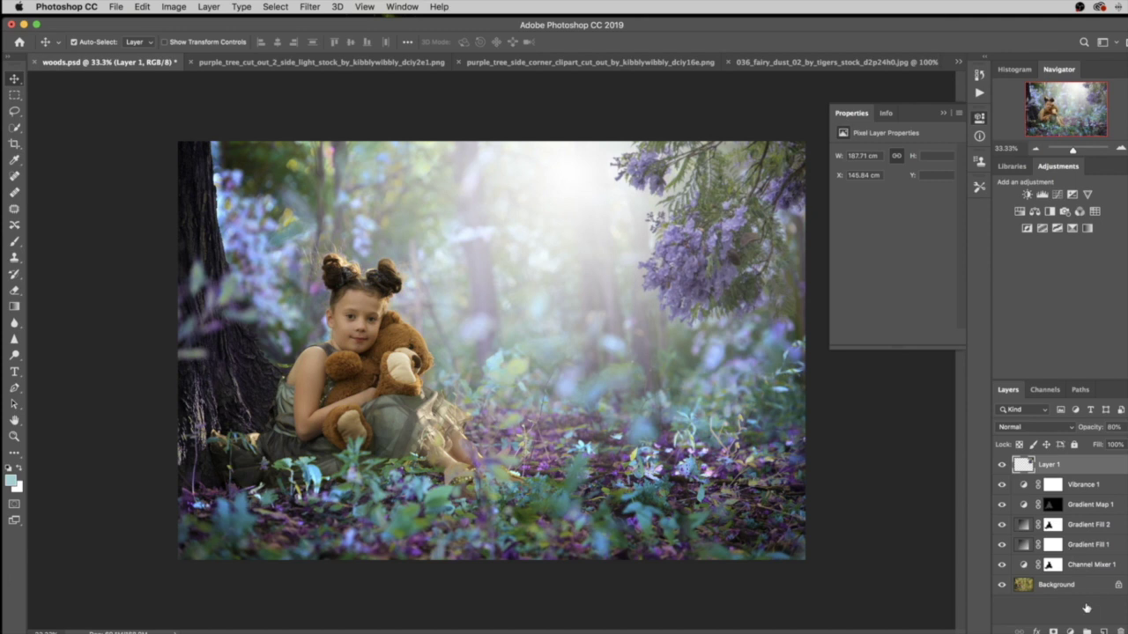
pyautogui.click(1088, 630)
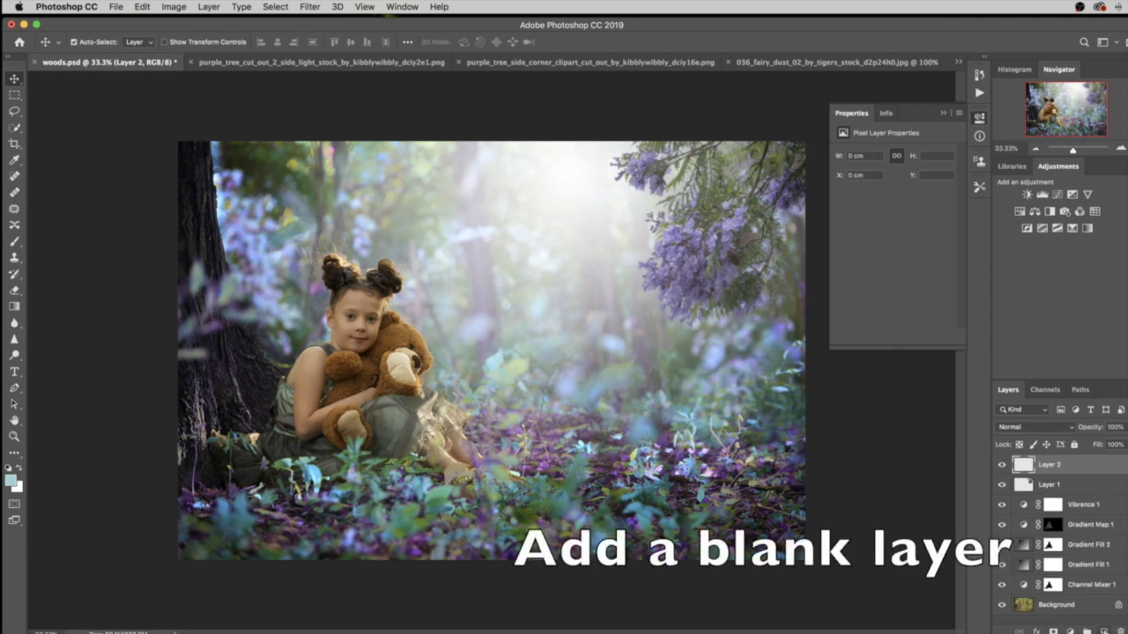
# - Set the foreground to #95ced5 and a brush at 13% opacity, size 800
pyautogui.click(12, 480)
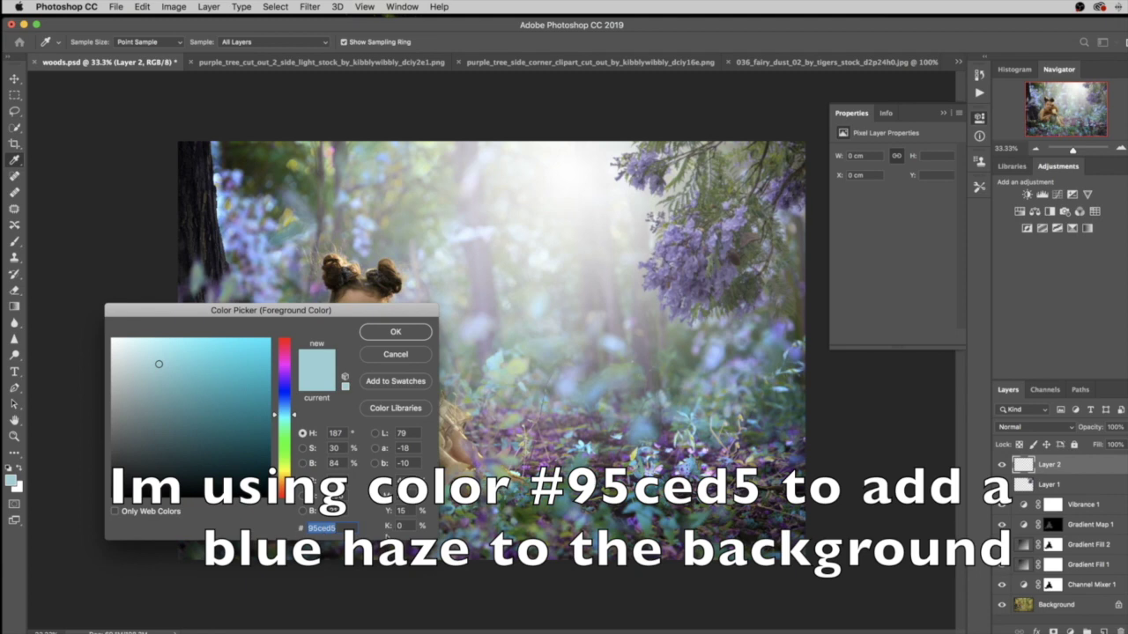
pyautogui.click(393, 332)
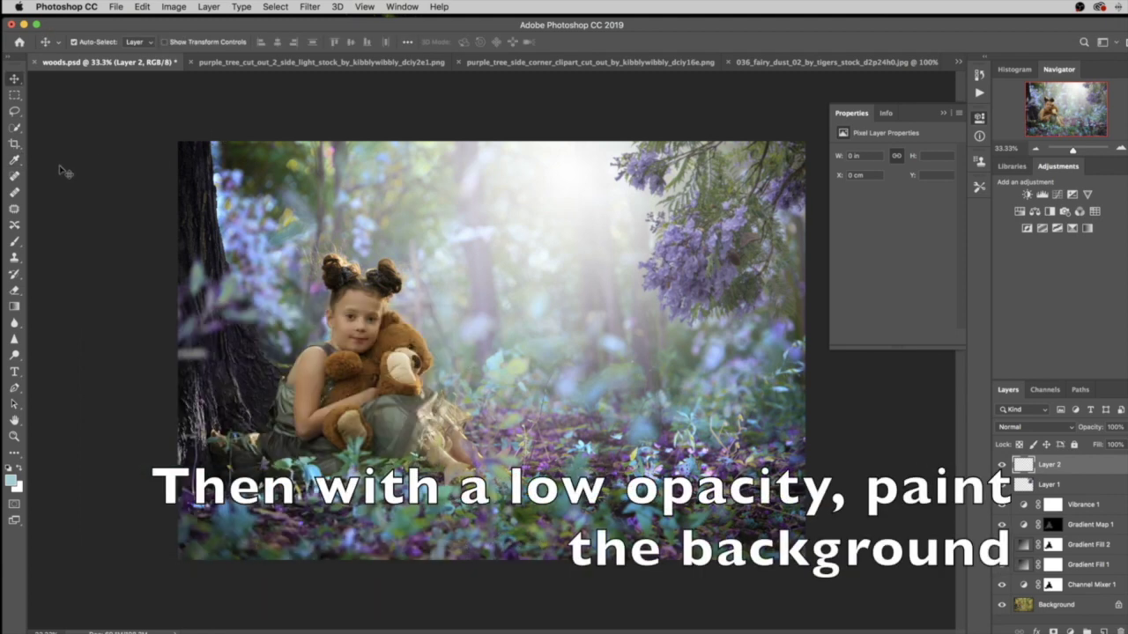
pyautogui.click(14, 240)
pyautogui.moveTo(250, 44); pyautogui.dragTo(244, 45)
pyautogui.click(91, 42)
pyautogui.click(63, 308)
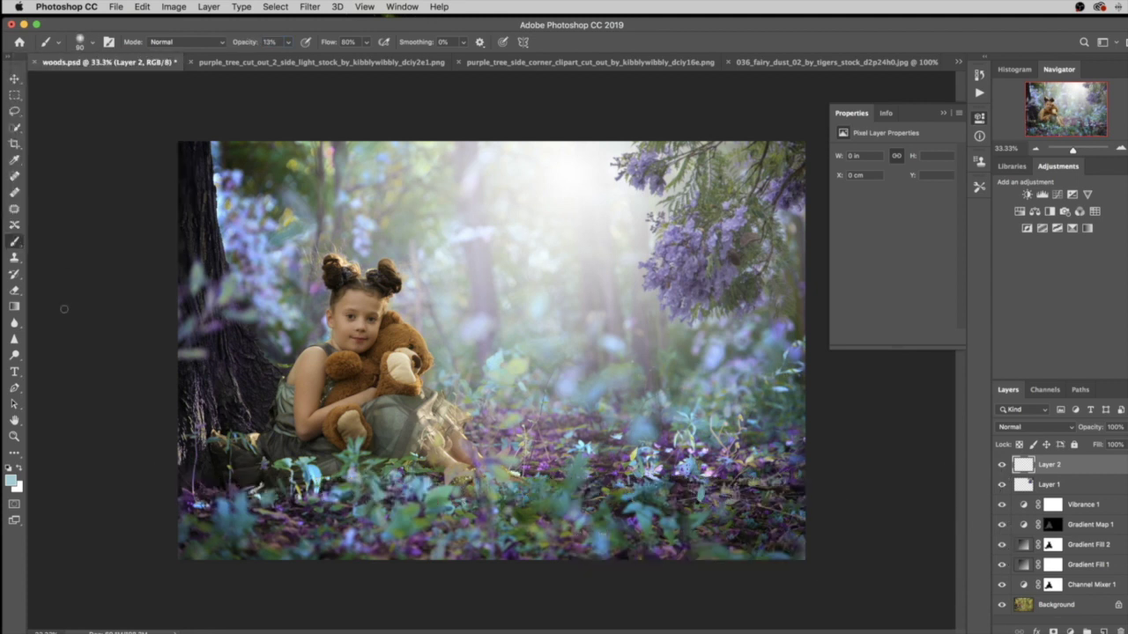
pyautogui.press(']')
pyautogui.press(']')
pyautogui.press(']')
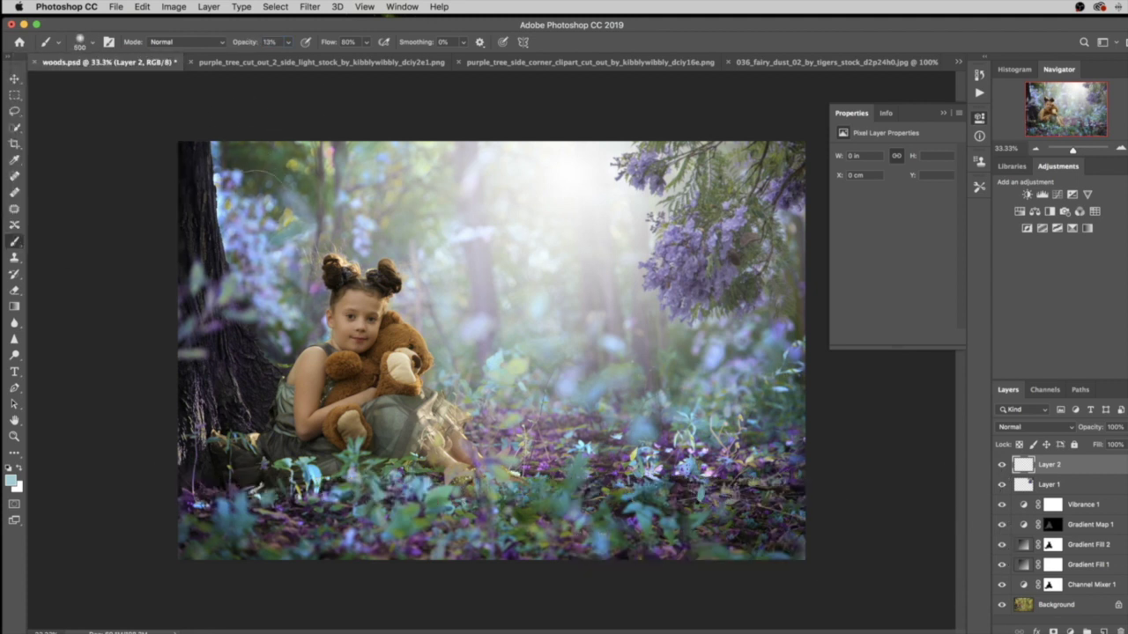
pyautogui.press(']')
pyautogui.press(']')
pyautogui.press(']')
# - Paint pale-blue haze across the forest foliage and ground on the new layer
pyautogui.moveTo(596, 427)
pyautogui.mouseDown()
pyautogui.moveTo(758, 396)
pyautogui.moveTo(775, 221)
pyautogui.moveTo(705, 502)
pyautogui.moveTo(654, 592)
pyautogui.moveTo(503, 558)
pyautogui.moveTo(654, 558)
pyautogui.mouseUp()
pyautogui.moveTo(282, 151); pyautogui.dragTo(233, 189)
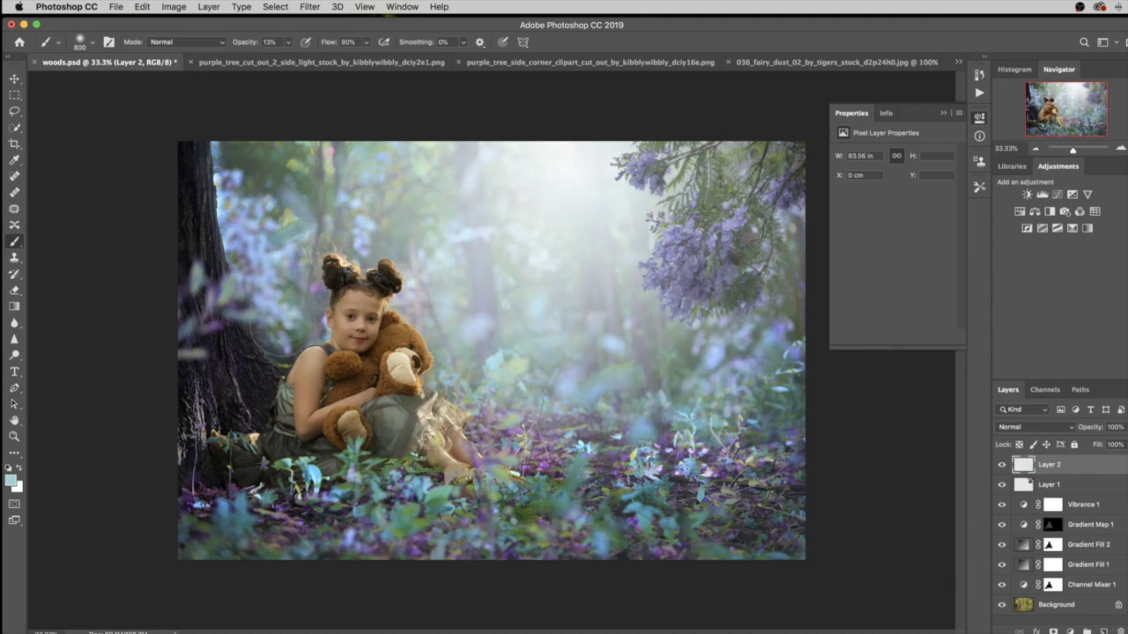
pyautogui.moveTo(722, 282); pyautogui.dragTo(785, 181)
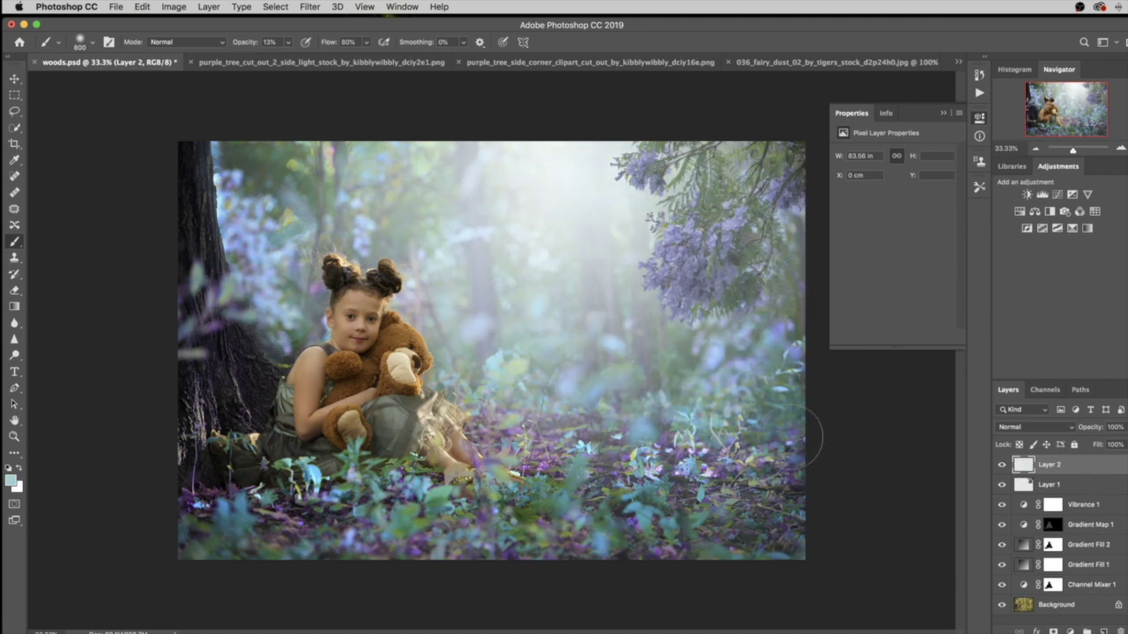
pyautogui.moveTo(293, 132); pyautogui.dragTo(265, 181)
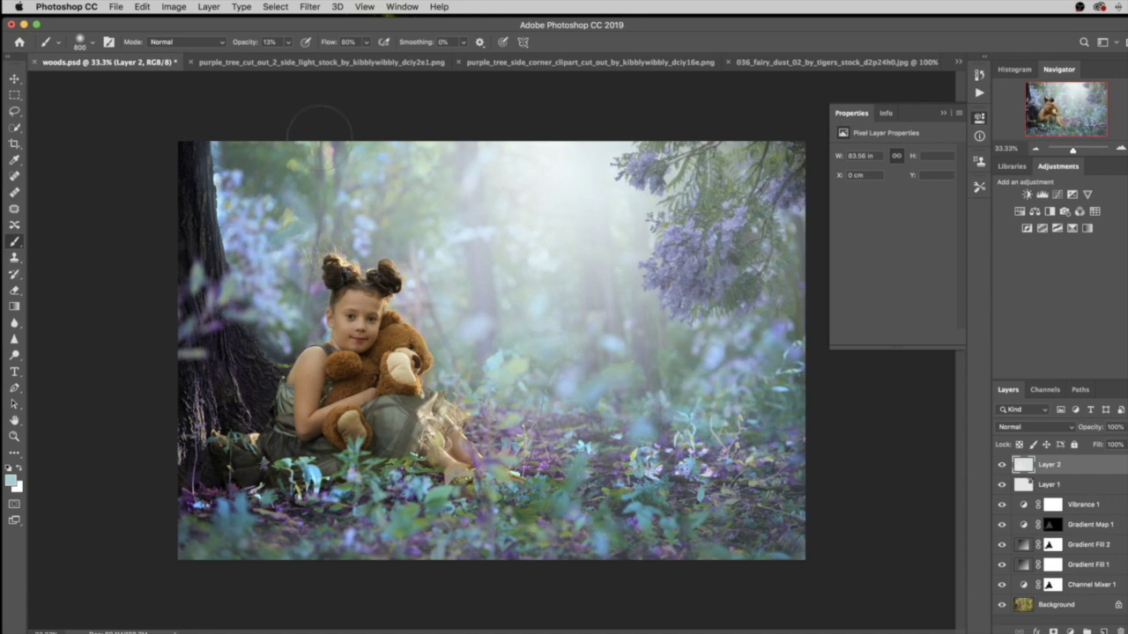
pyautogui.moveTo(255, 353); pyautogui.dragTo(251, 167)
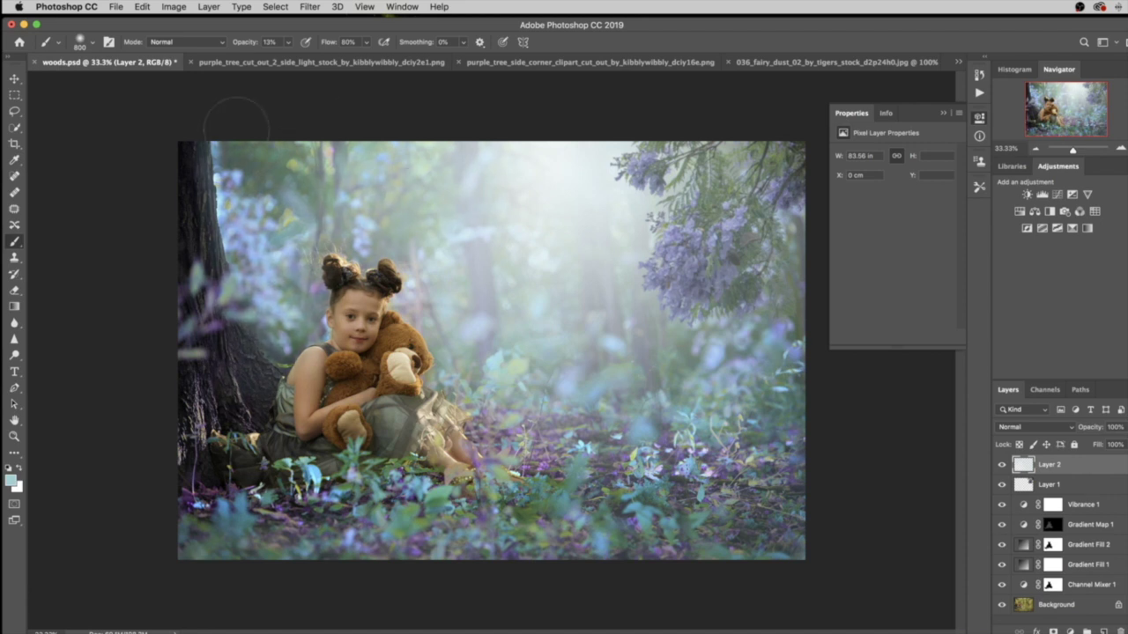
pyautogui.moveTo(748, 440)
pyautogui.mouseDown()
pyautogui.moveTo(793, 370)
pyautogui.moveTo(793, 238)
pyautogui.mouseUp()
pyautogui.moveTo(264, 211); pyautogui.dragTo(238, 154)
pyautogui.moveTo(273, 366); pyautogui.dragTo(224, 312)
# - Add a layer mask and paint black with a smaller brush along the tree trunk edge
pyautogui.click(1056, 631)
pyautogui.press('d')
pyautogui.press('x')
pyautogui.press('[')
pyautogui.press('[')
pyautogui.press('[')
pyautogui.press('2')
pyautogui.press('5')
pyautogui.press('[')
pyautogui.press('[')
pyautogui.press('[')
pyautogui.moveTo(203, 145); pyautogui.dragTo(221, 265)
pyautogui.moveTo(256, 372); pyautogui.dragTo(242, 330)
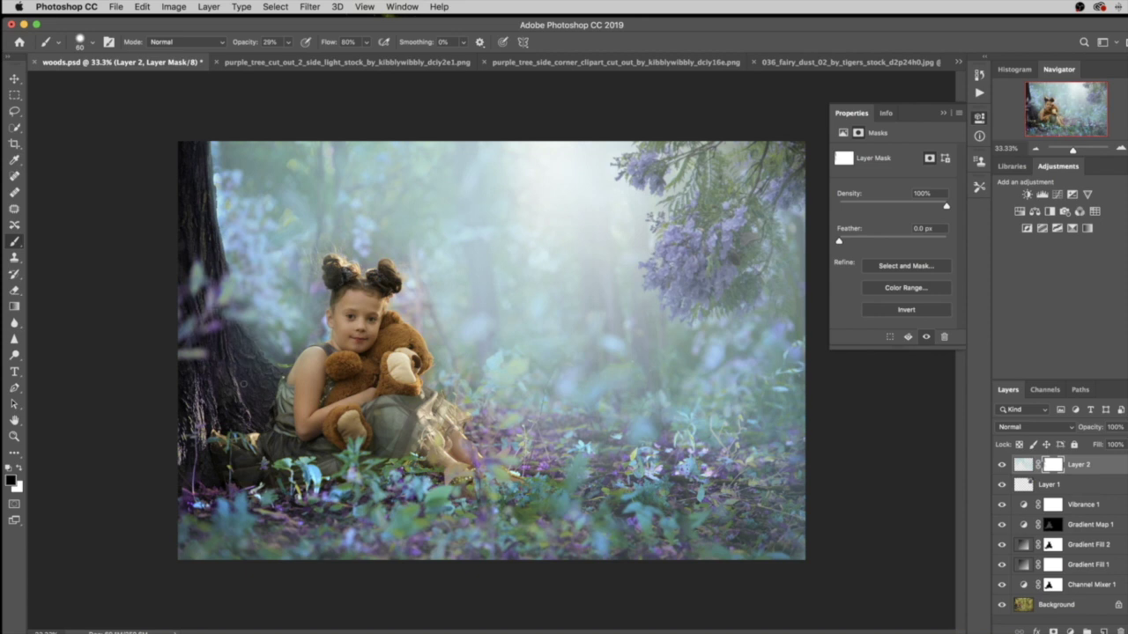
# - Mask more haze off the trunk beside the girl, then bring up the purple_tree_side_corner cutout
pyautogui.moveTo(265, 403); pyautogui.dragTo(238, 349)
pyautogui.press('x')
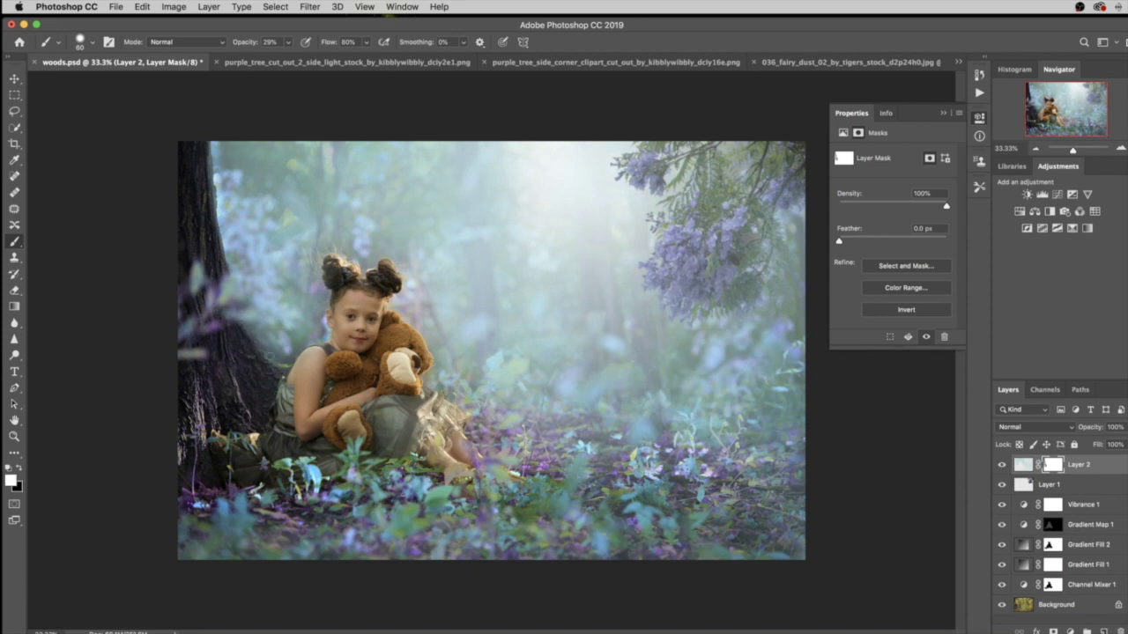
pyautogui.press('x')
pyautogui.press('super+plus')
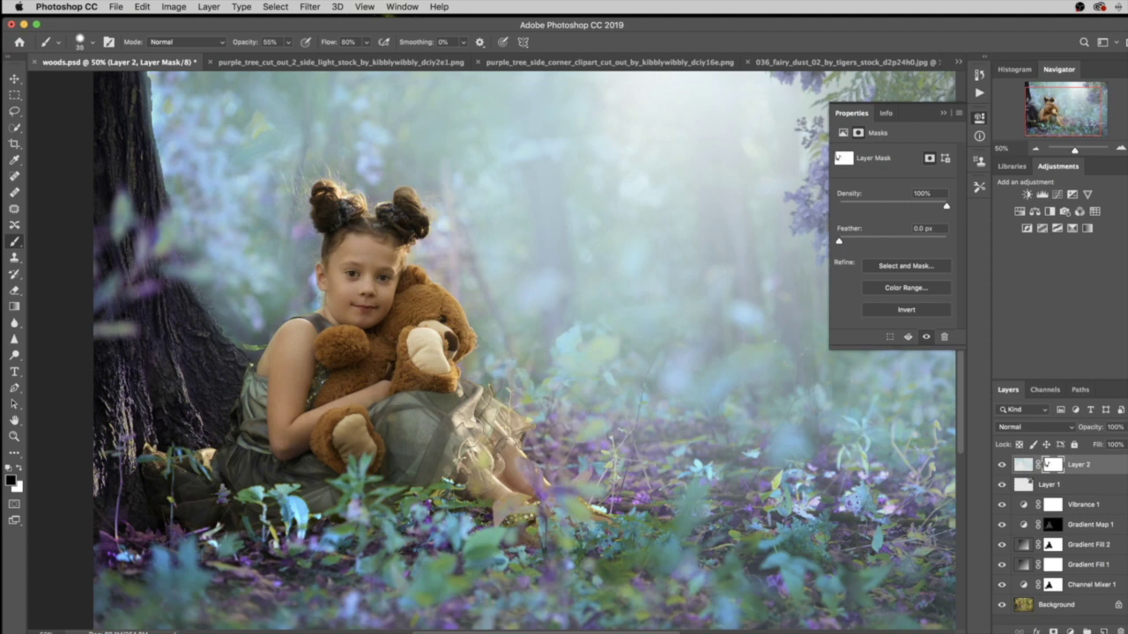
pyautogui.hotkey('ctrl', '-')
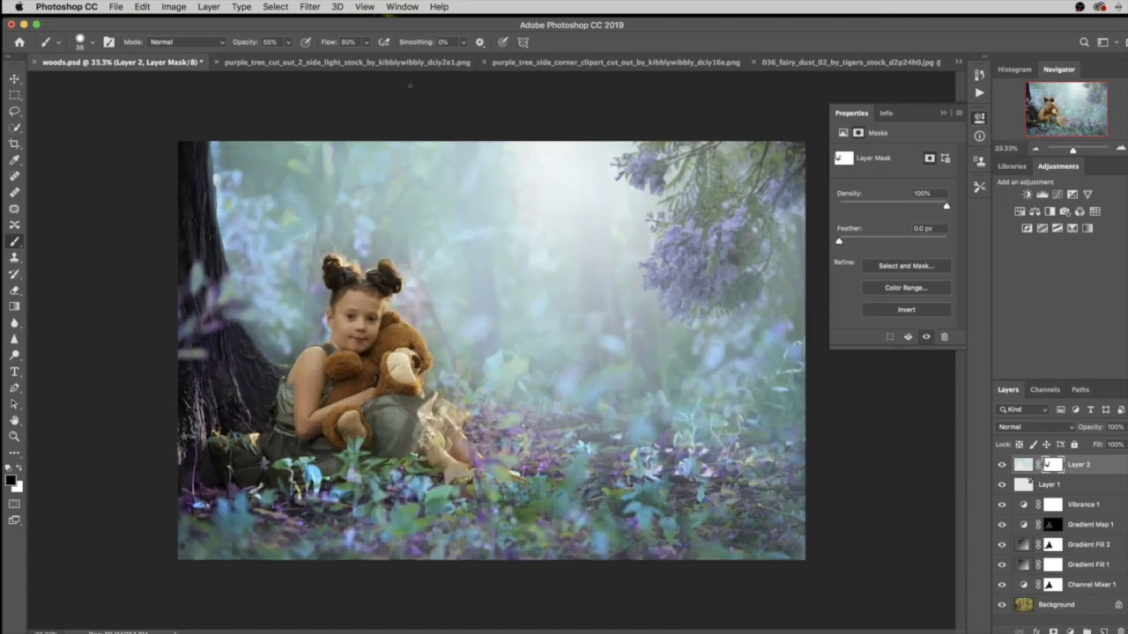
pyautogui.press('v')
pyautogui.click(599, 63)
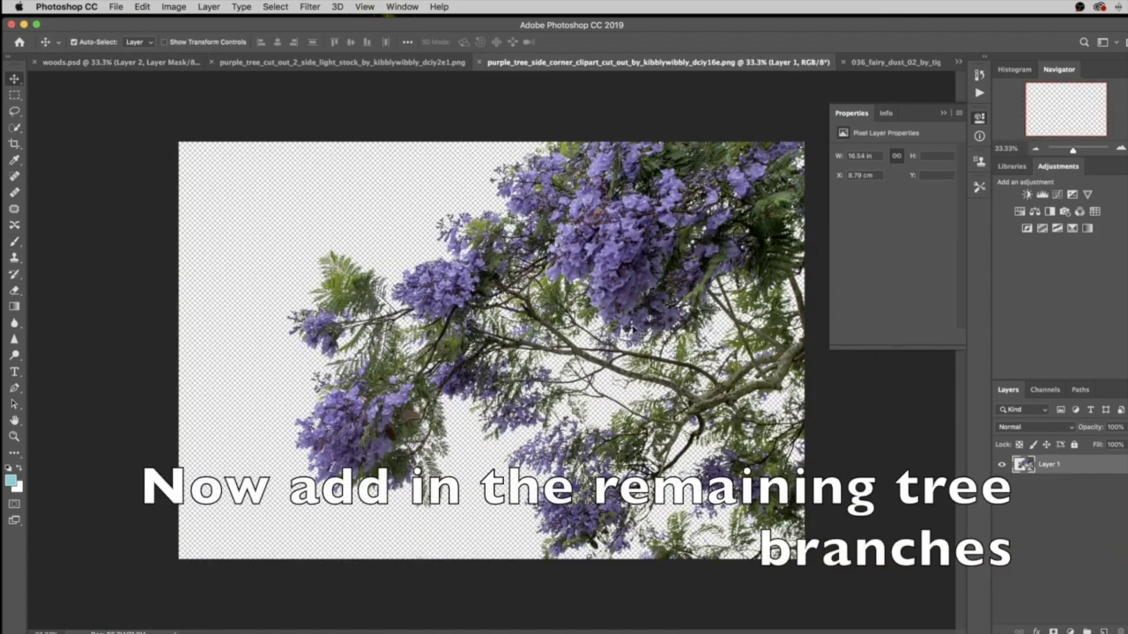
# - Drag the purple branch cutout into the woods scene as a new layer
pyautogui.moveTo(427, 238); pyautogui.dragTo(158, 68)
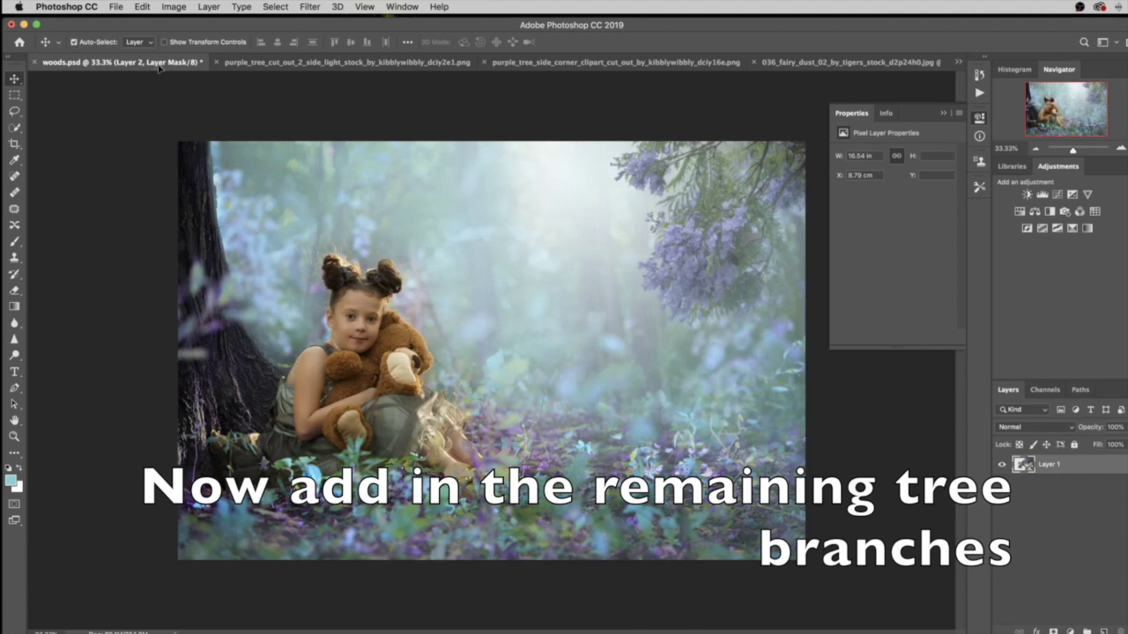
pyautogui.moveTo(728, 240); pyautogui.dragTo(720, 240)
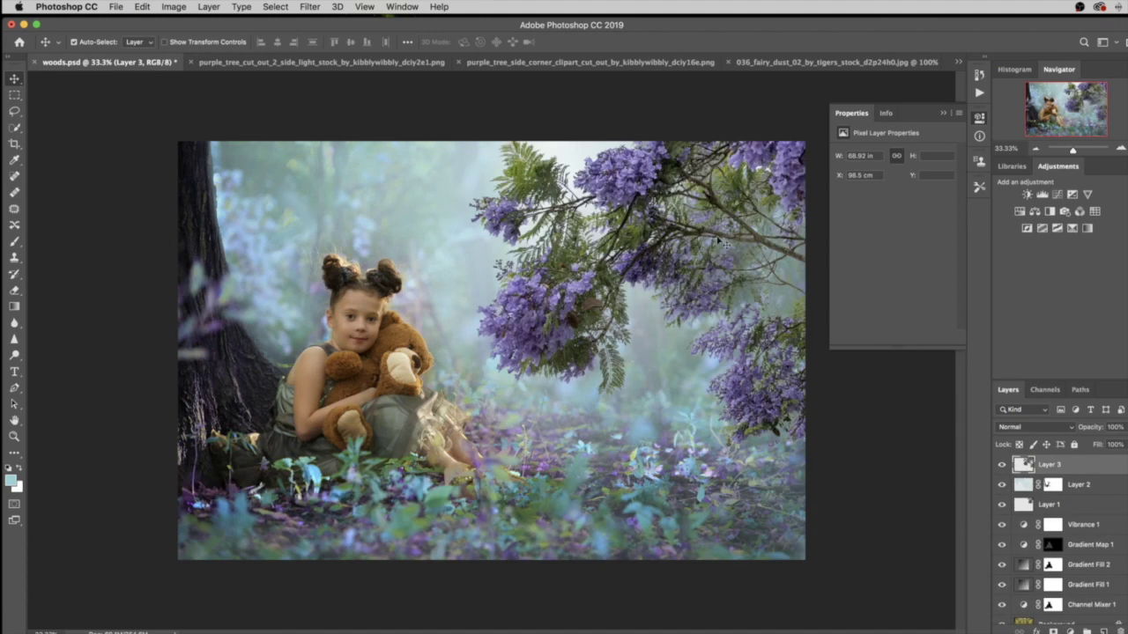
pyautogui.click(142, 7)
pyautogui.click(221, 297)
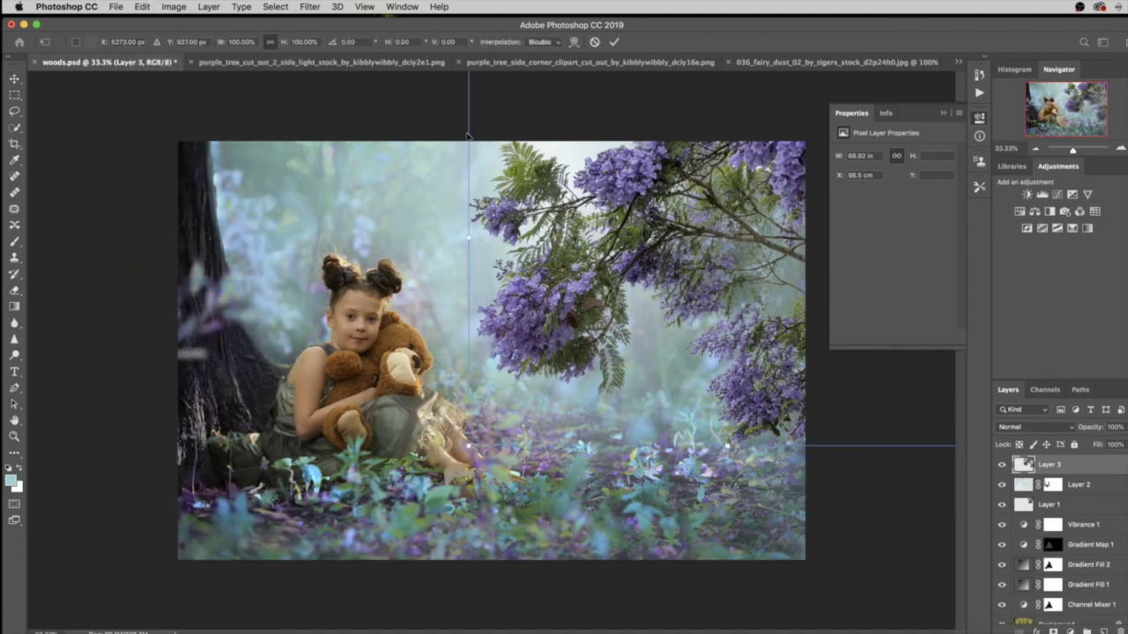
pyautogui.press('Return')
# - Rotate the branches about 20°, enlarge them along the right edge, and set 80% opacity
pyautogui.click(142, 6)
pyautogui.click(220, 286)
pyautogui.moveTo(728, 447)
pyautogui.mouseDown()
pyautogui.moveTo(599, 468)
pyautogui.moveTo(773, 274)
pyautogui.moveTo(773, 227)
pyautogui.mouseUp()
pyautogui.moveTo(745, 477)
pyautogui.mouseDown()
pyautogui.moveTo(740, 447)
pyautogui.moveTo(731, 459)
pyautogui.mouseUp()
pyautogui.moveTo(730, 347)
pyautogui.mouseDown()
pyautogui.moveTo(738, 289)
pyautogui.moveTo(720, 361)
pyautogui.mouseUp()
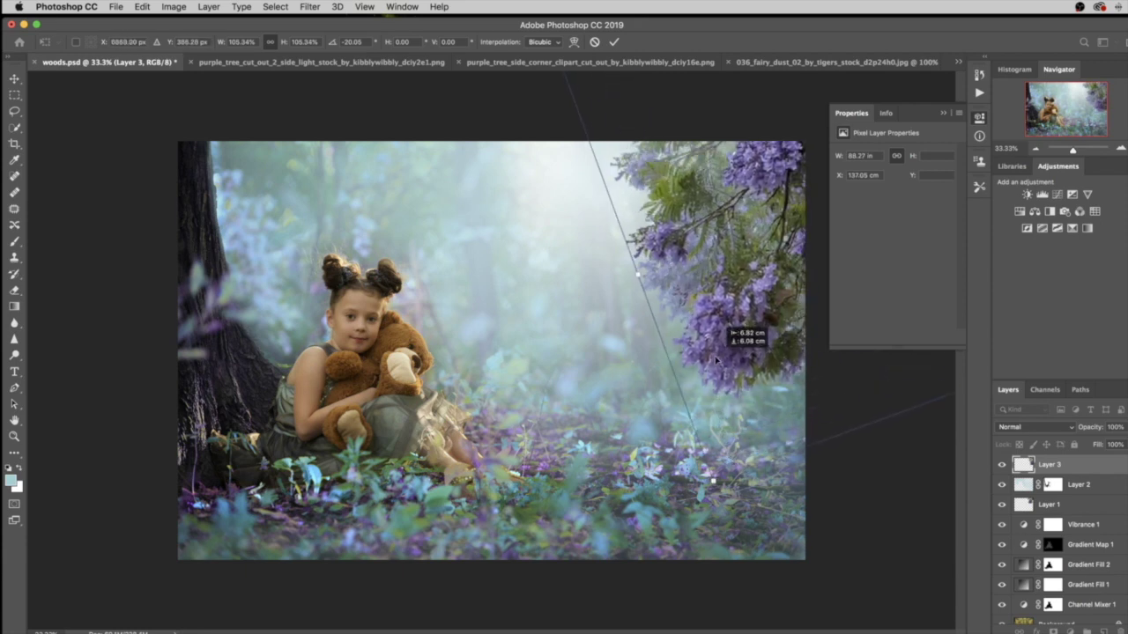
pyautogui.click(614, 42)
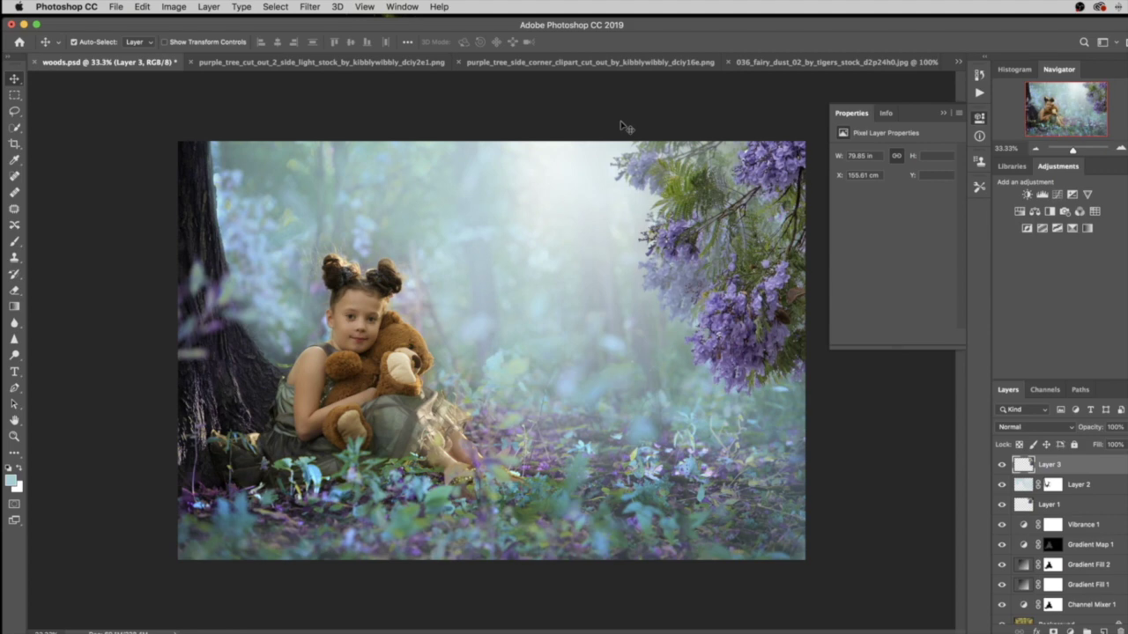
pyautogui.moveTo(1090, 428); pyautogui.dragTo(1083, 429)
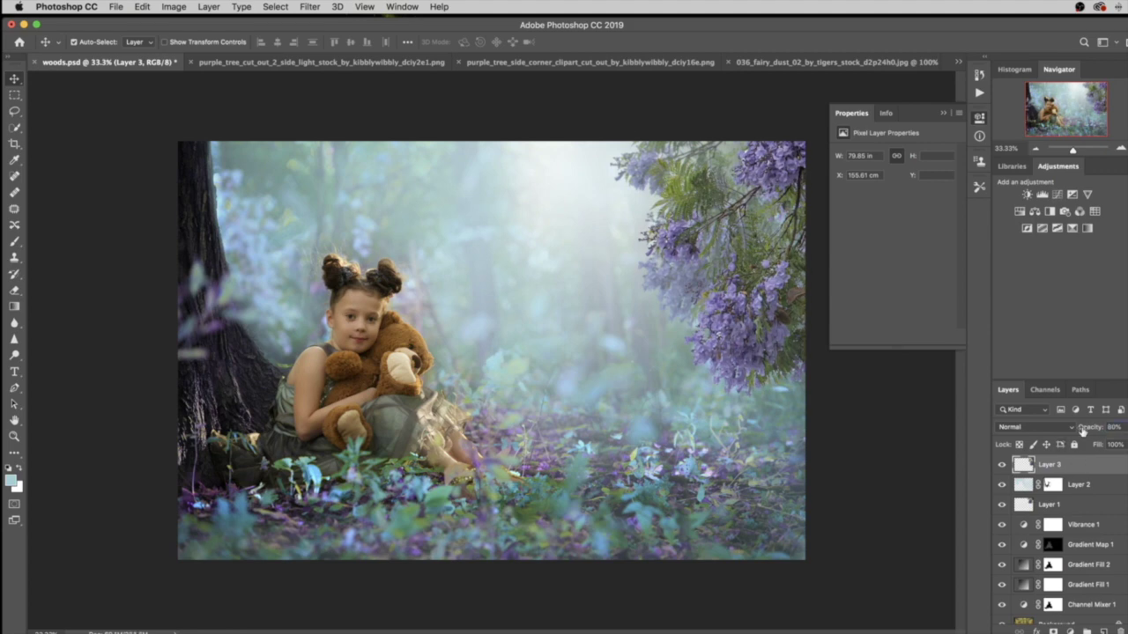
# - Add a second tree cutout flipped to hang from the top, tilted about 22°, then carry in the corner tree
pyautogui.click(361, 62)
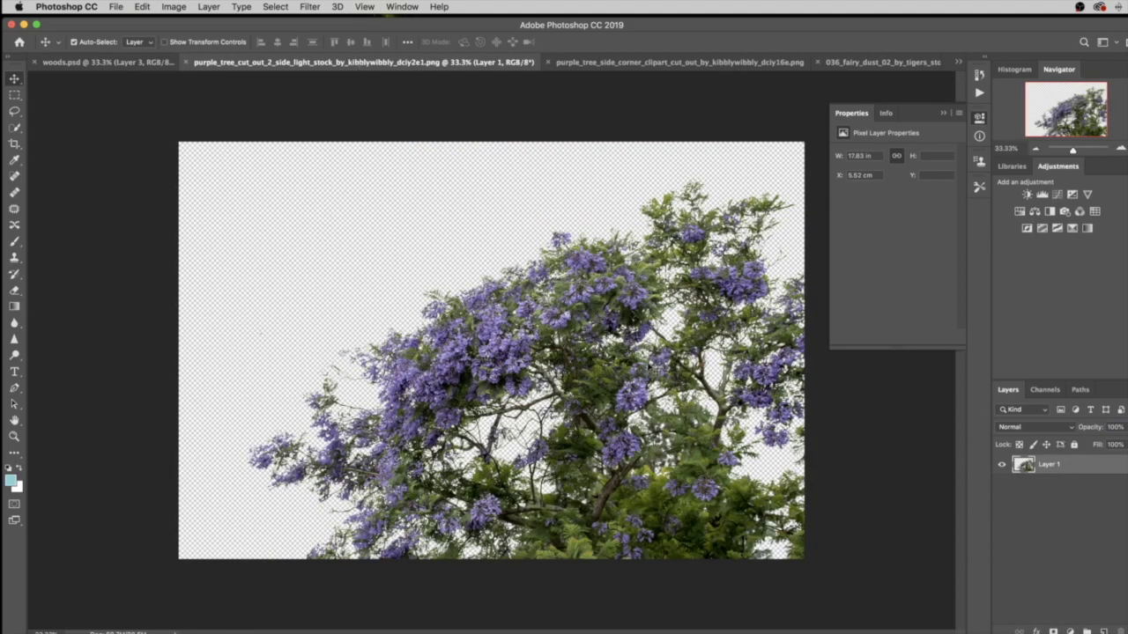
pyautogui.moveTo(377, 327); pyautogui.dragTo(387, 244)
pyautogui.click(142, 6)
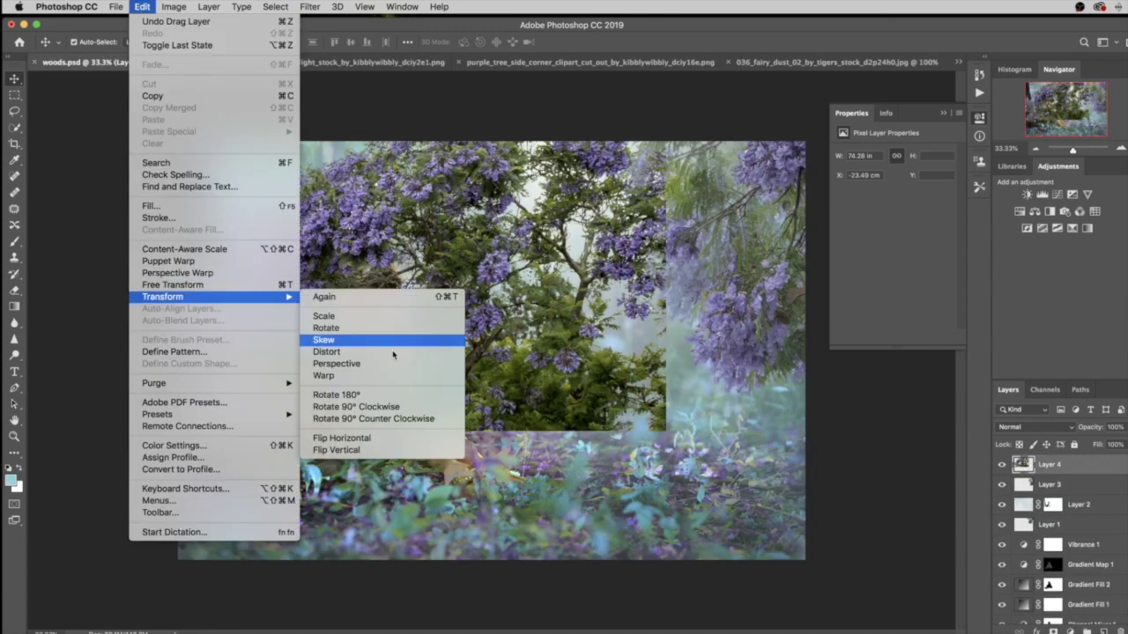
pyautogui.click(382, 450)
pyautogui.click(142, 6)
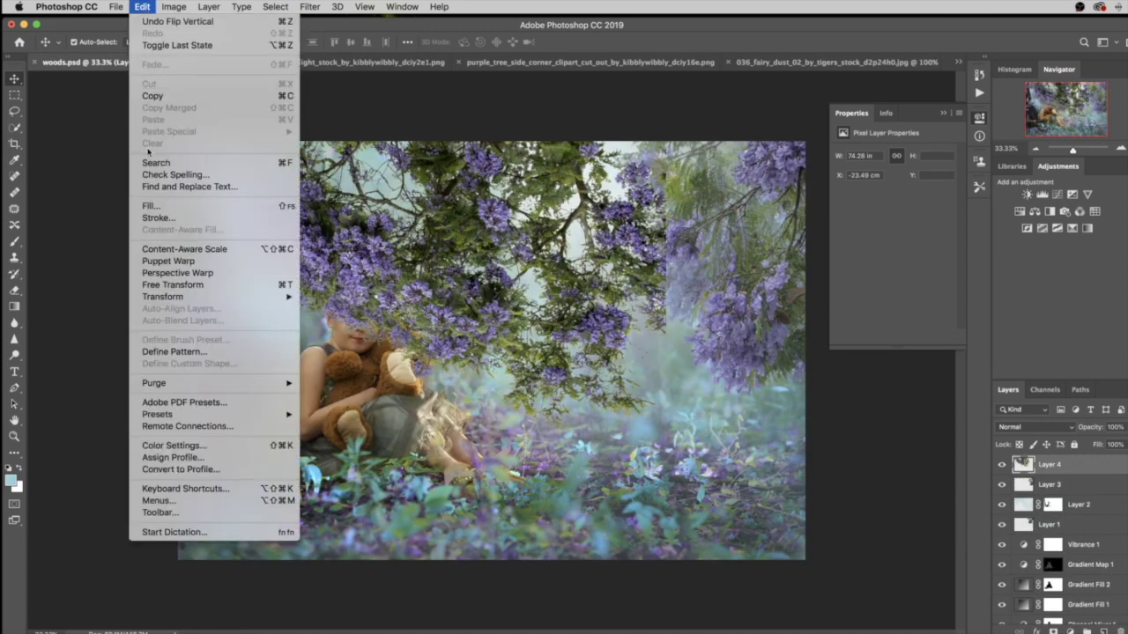
pyautogui.click(176, 285)
pyautogui.moveTo(714, 428)
pyautogui.mouseDown()
pyautogui.moveTo(705, 328)
pyautogui.moveTo(688, 297)
pyautogui.mouseUp()
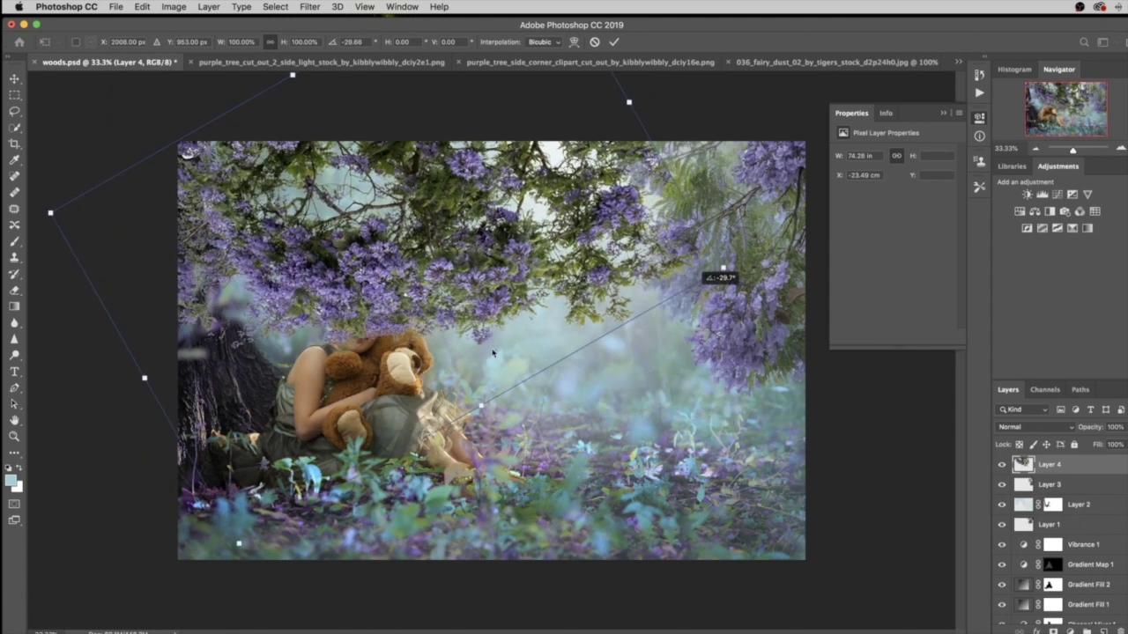
pyautogui.moveTo(529, 339)
pyautogui.mouseDown()
pyautogui.moveTo(590, 223)
pyautogui.moveTo(646, 214)
pyautogui.mouseUp()
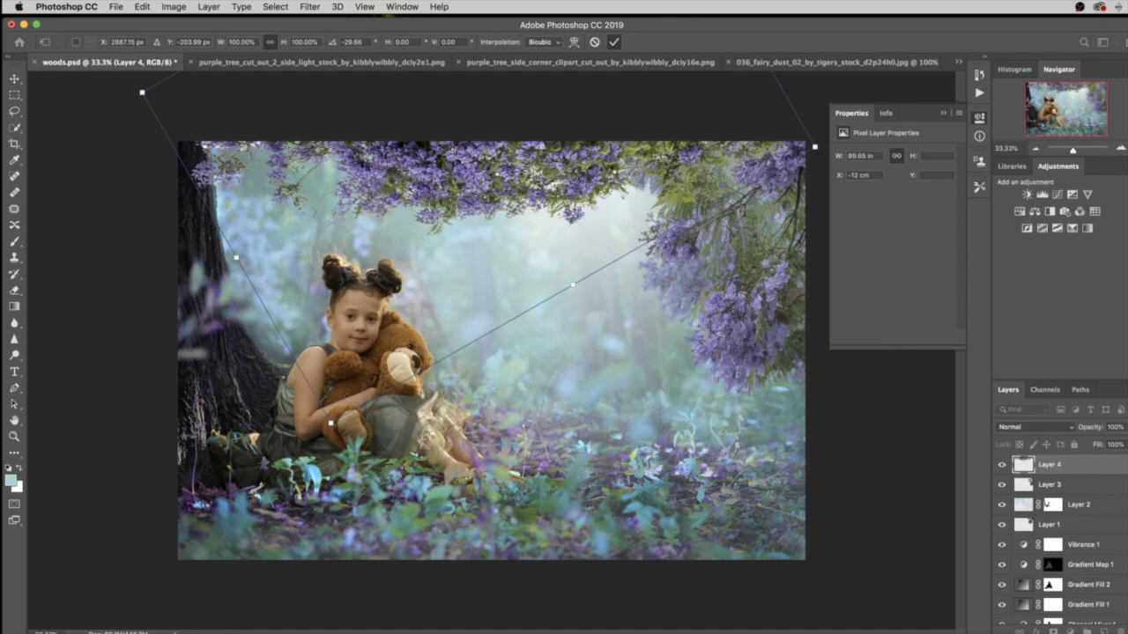
pyautogui.press('Return')
pyautogui.click(572, 62)
pyautogui.moveTo(614, 284)
pyautogui.mouseDown()
pyautogui.moveTo(123, 66)
pyautogui.moveTo(293, 219)
pyautogui.mouseUp()
# - Flip the corner tree and settle it into the upper-left corner
pyautogui.click(142, 6)
pyautogui.moveTo(163, 297)
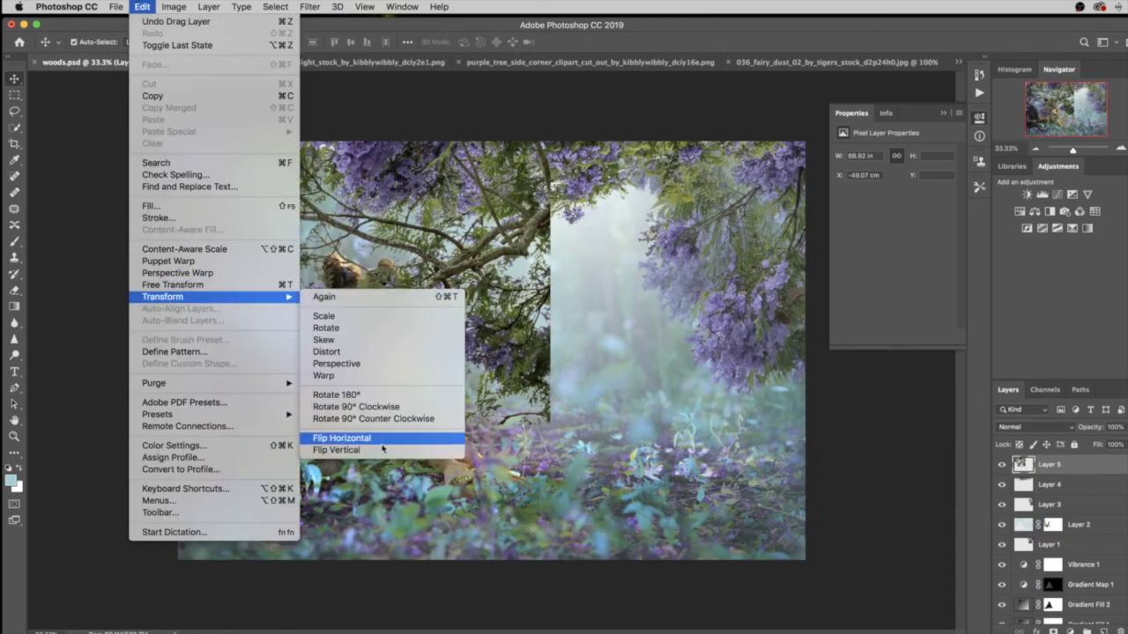
pyautogui.click(387, 449)
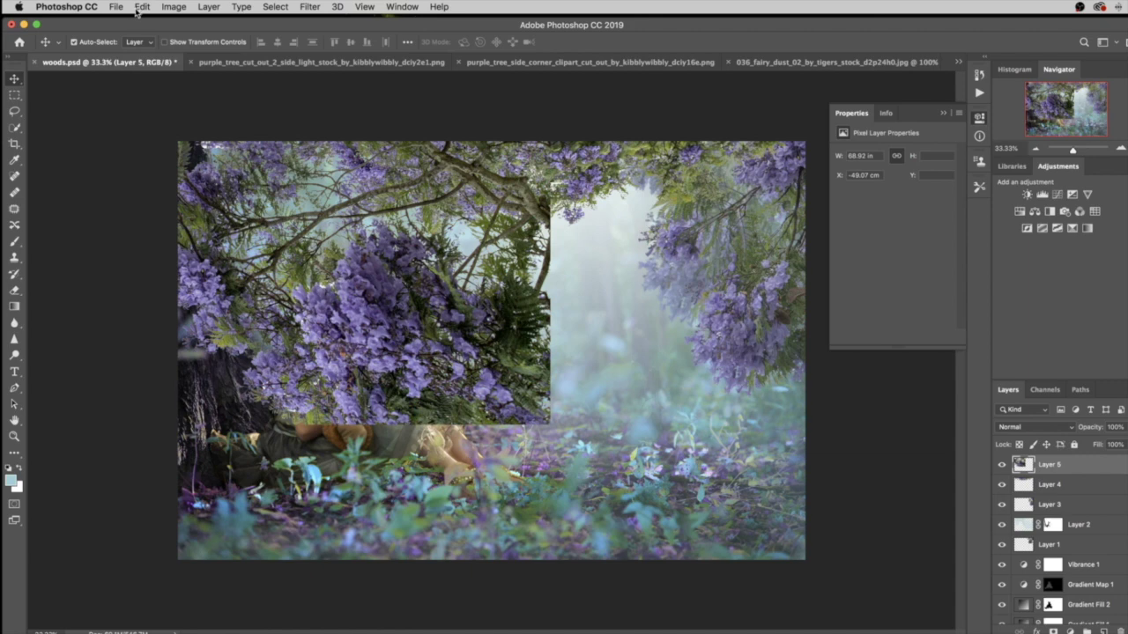
pyautogui.click(141, 7)
pyautogui.click(392, 440)
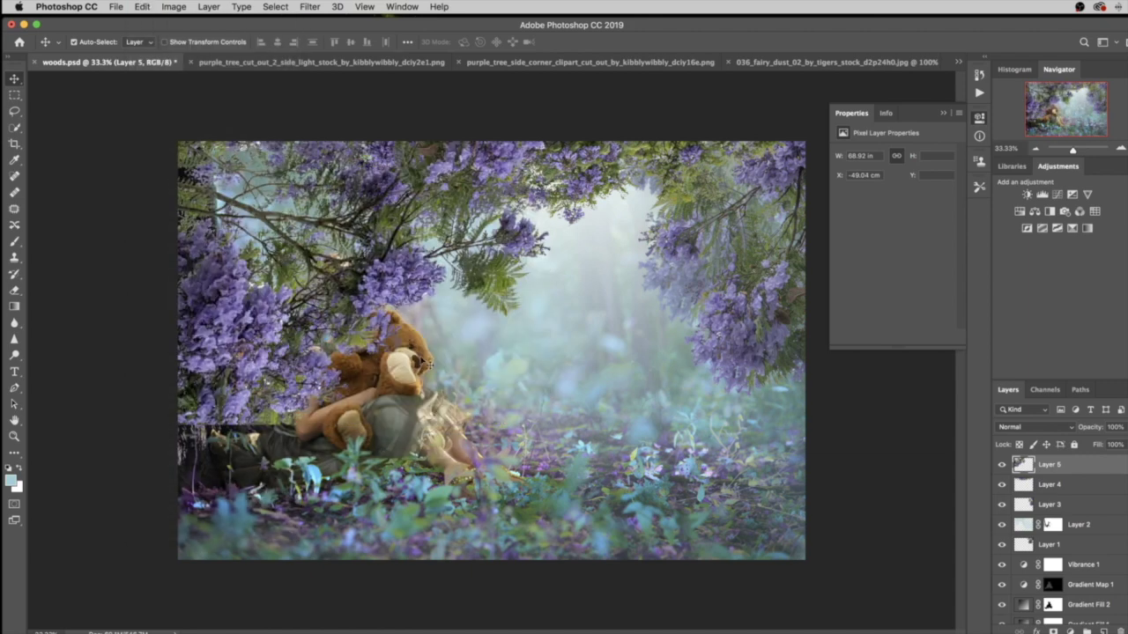
pyautogui.click(141, 6)
pyautogui.click(379, 458)
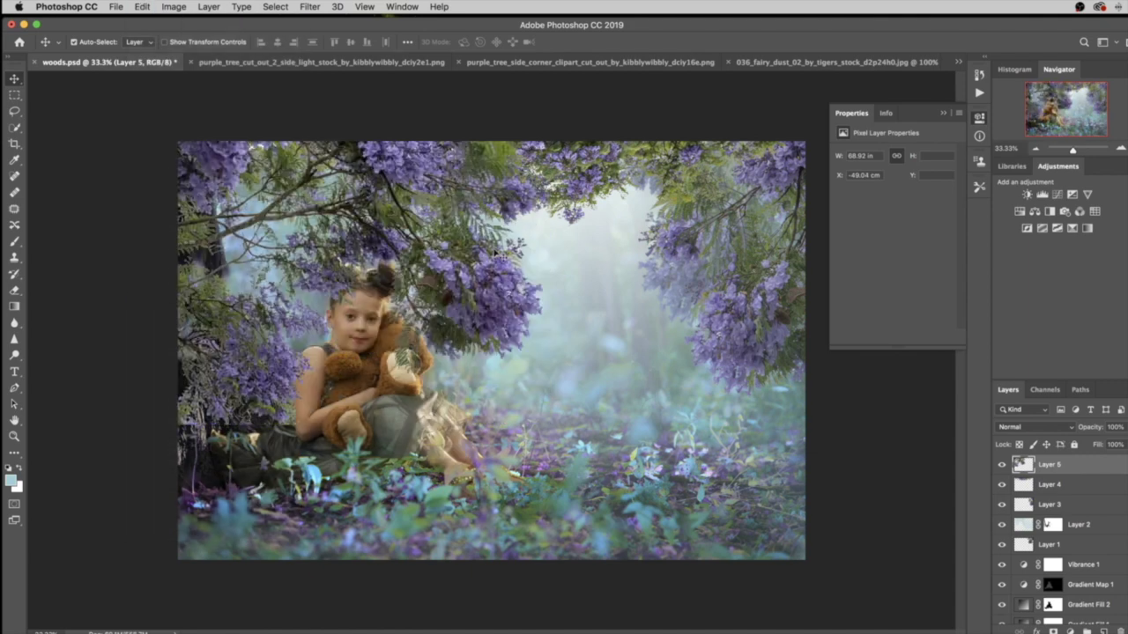
pyautogui.moveTo(485, 324); pyautogui.dragTo(261, 202)
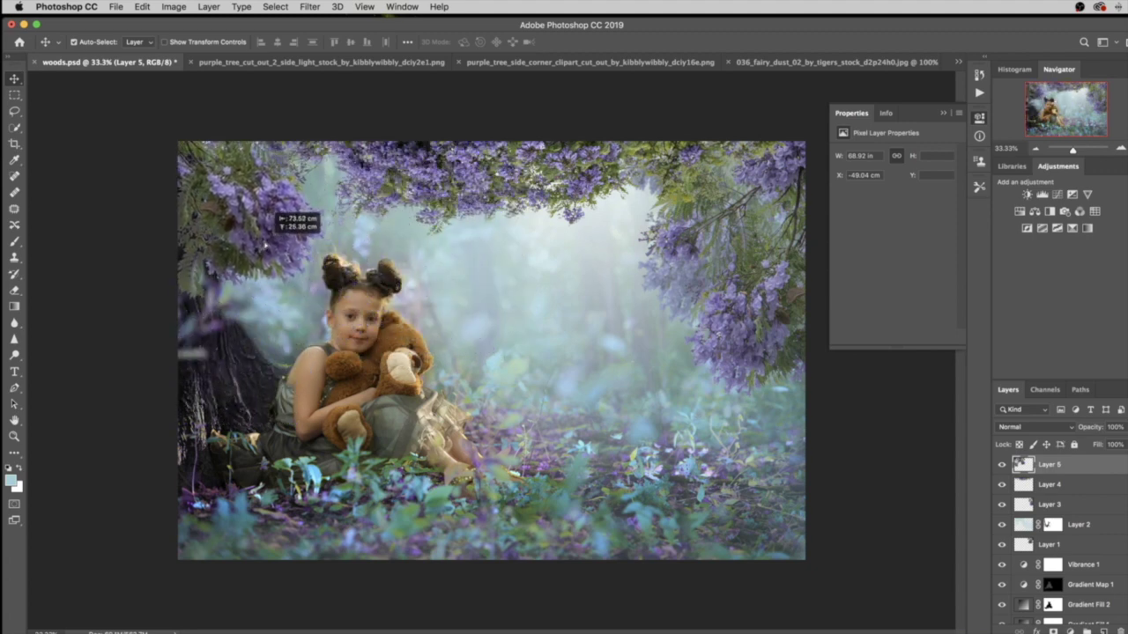
pyautogui.moveTo(258, 236); pyautogui.dragTo(291, 222)
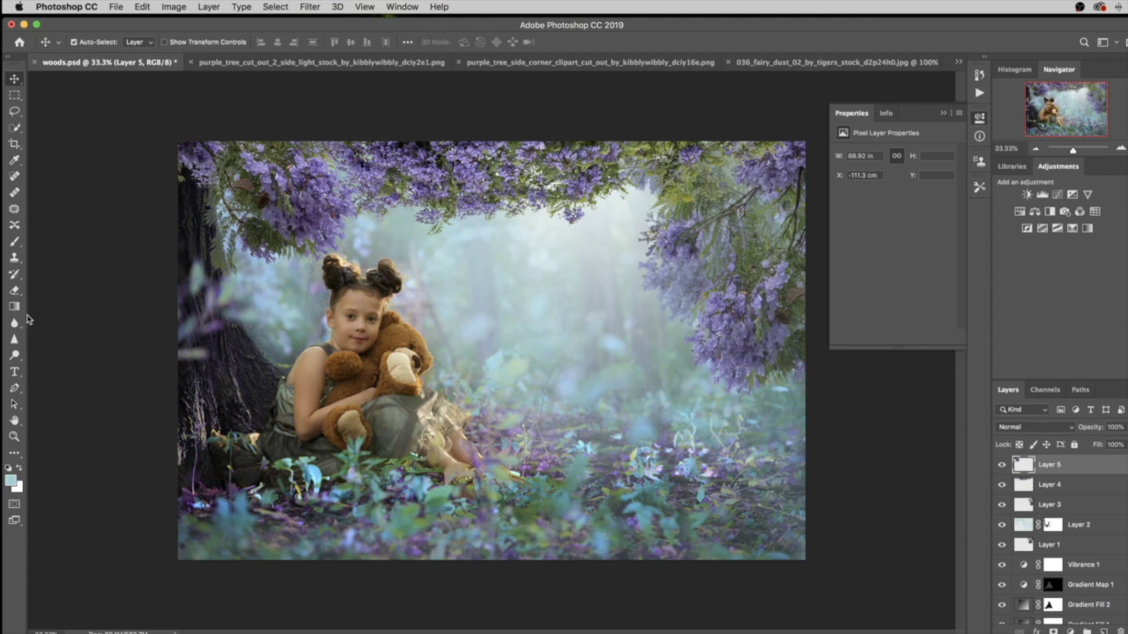
# - Fade the corner tree and Layer 4 branches to about 87% and 82% opacity
pyautogui.click(14, 290)
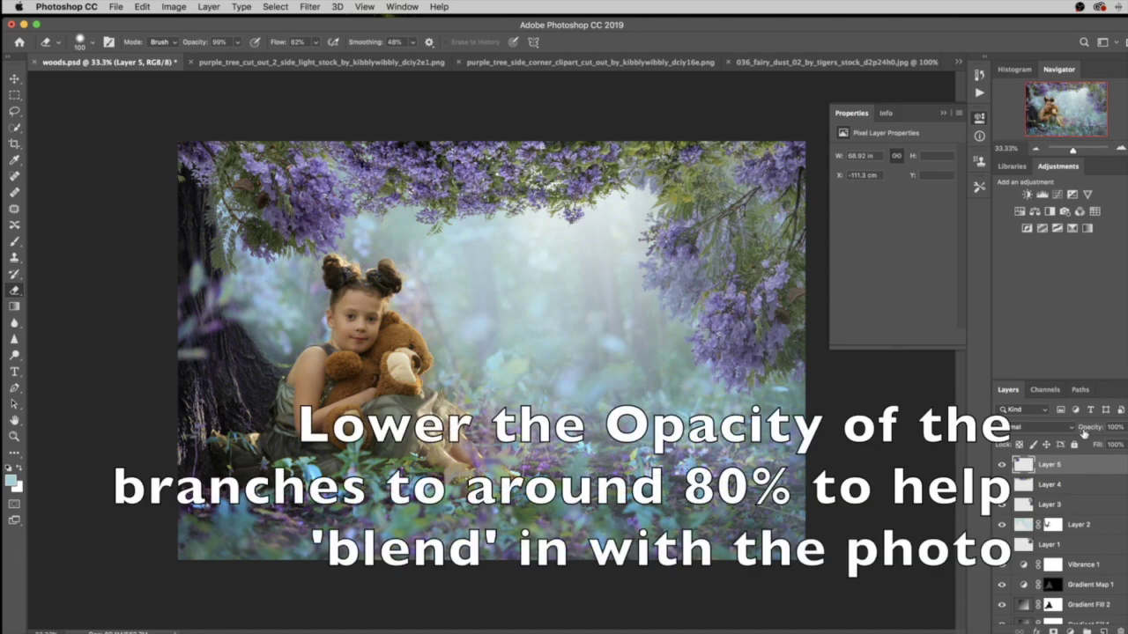
pyautogui.moveTo(1093, 431); pyautogui.dragTo(1084, 429)
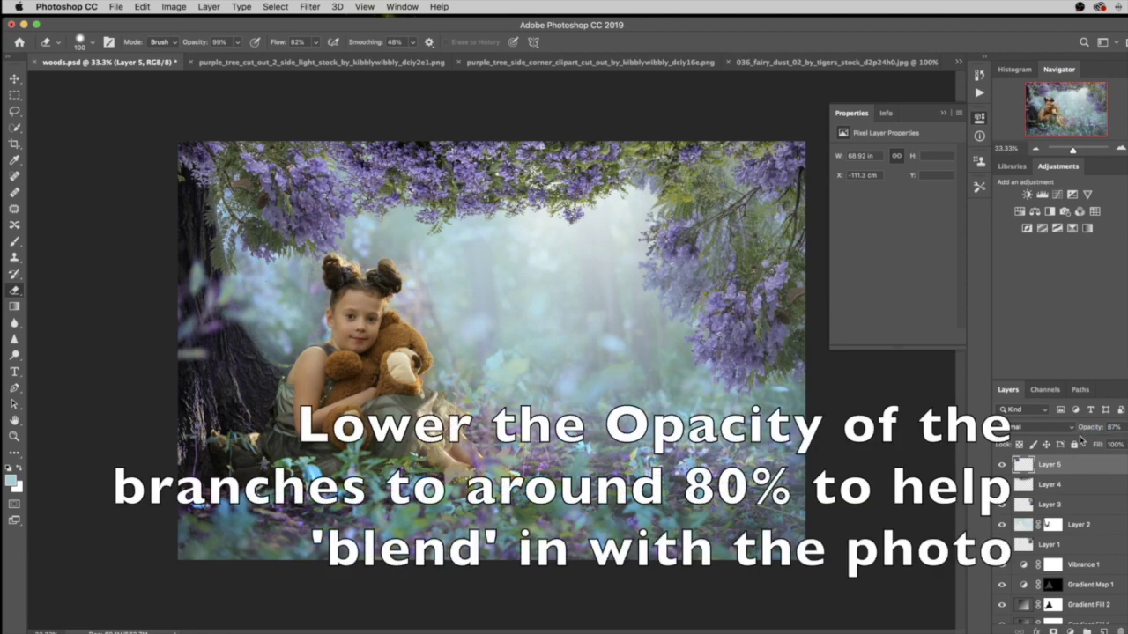
pyautogui.click(1071, 483)
pyautogui.moveTo(1091, 431); pyautogui.dragTo(1087, 431)
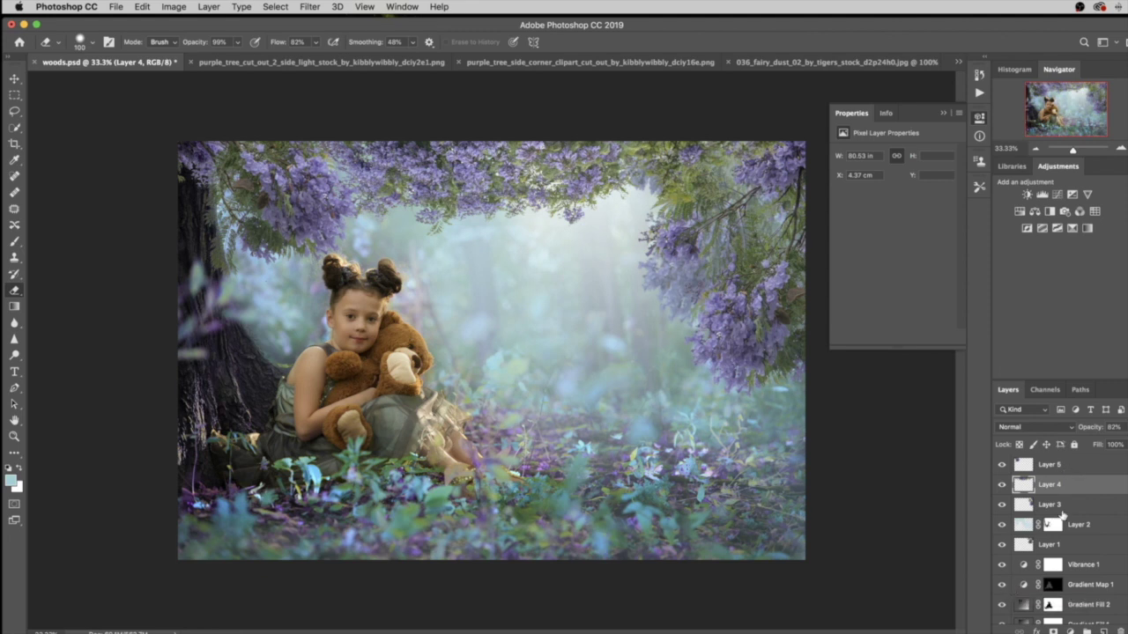
pyautogui.click(1083, 467)
pyautogui.click(1068, 630)
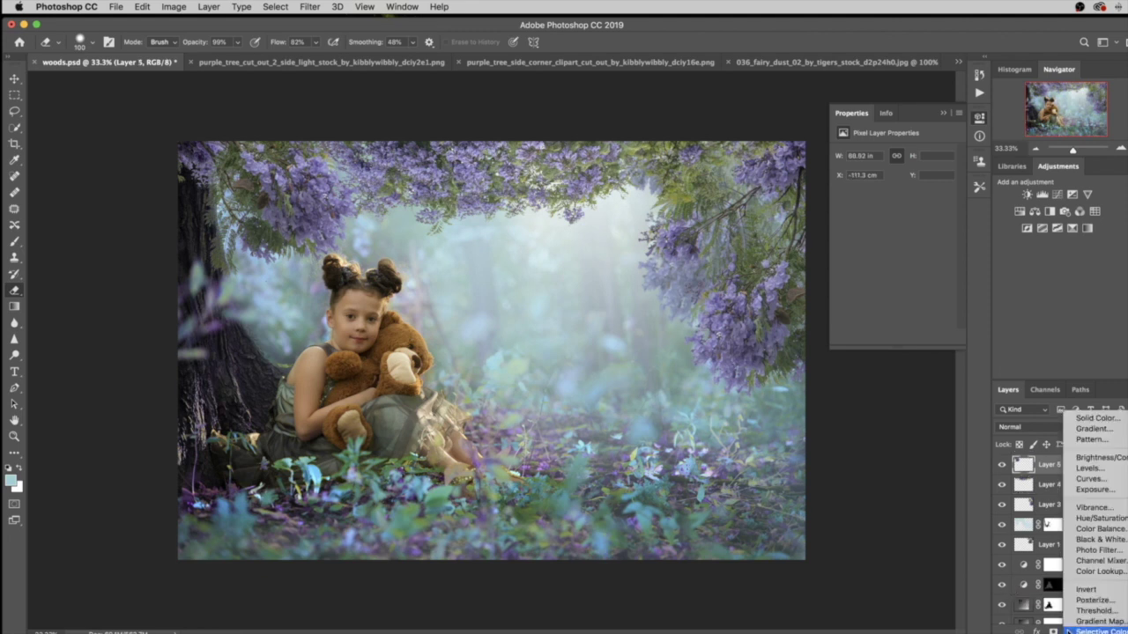
pyautogui.click(1085, 469)
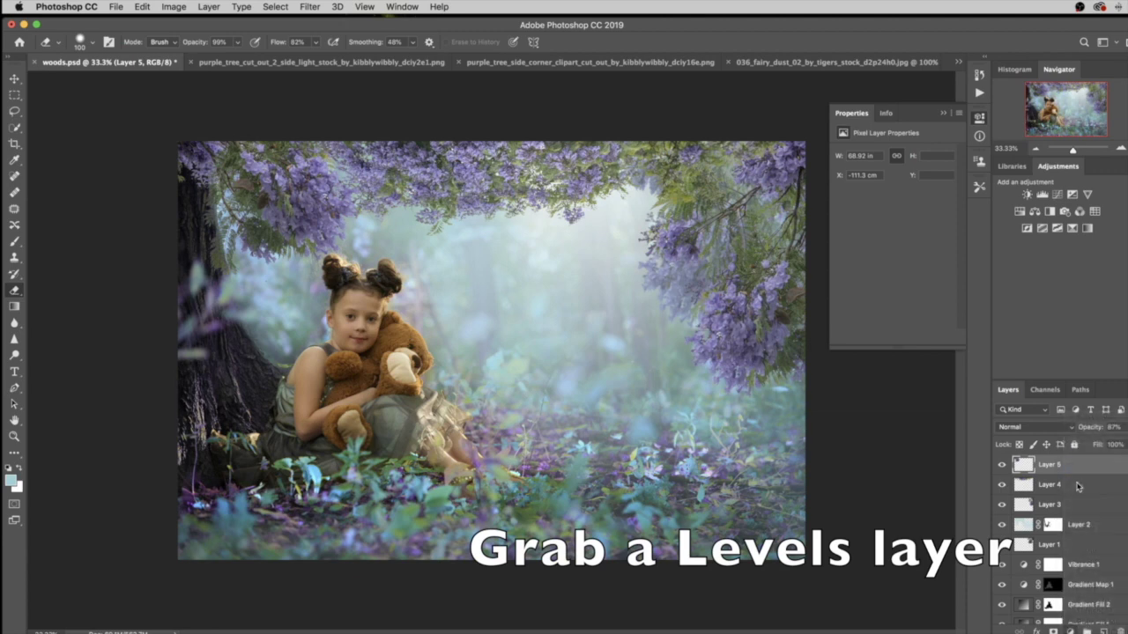
# - Set the Levels output white to 5, turning the photo black, and ready a large soft low-opacity brush
pyautogui.moveTo(950, 284); pyautogui.dragTo(858, 283)
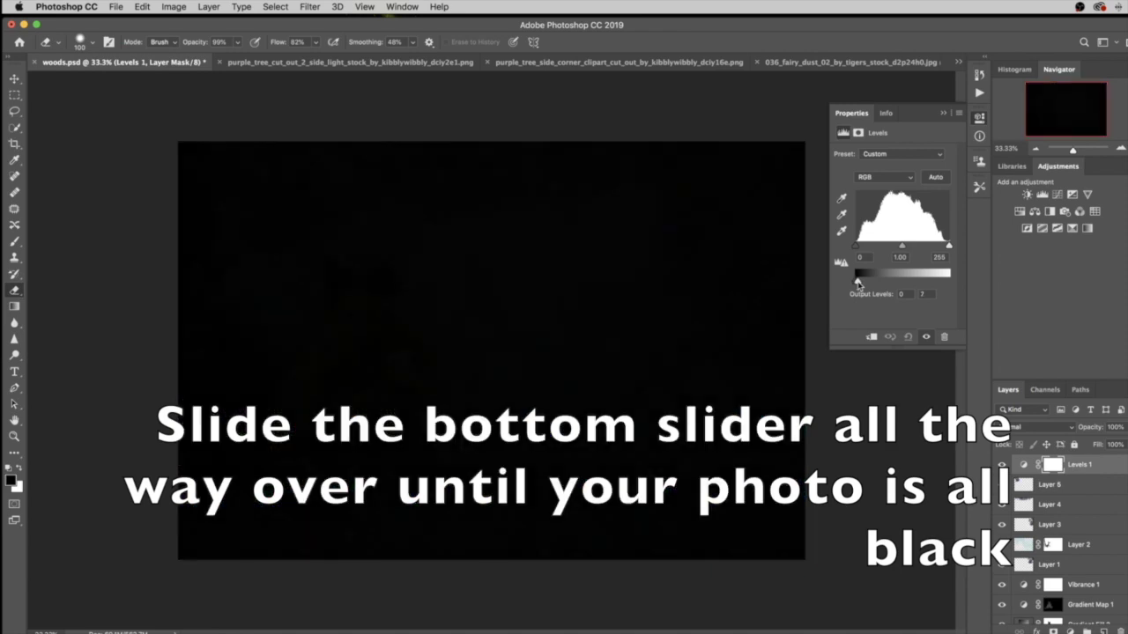
pyautogui.moveTo(858, 282); pyautogui.dragTo(857, 283)
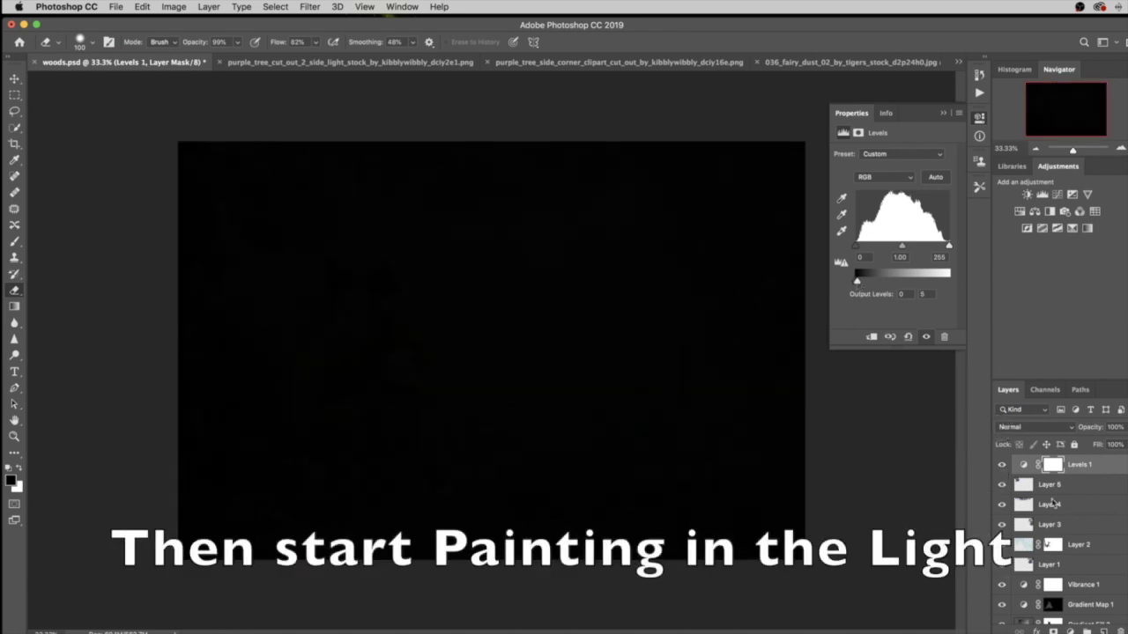
pyautogui.press('b')
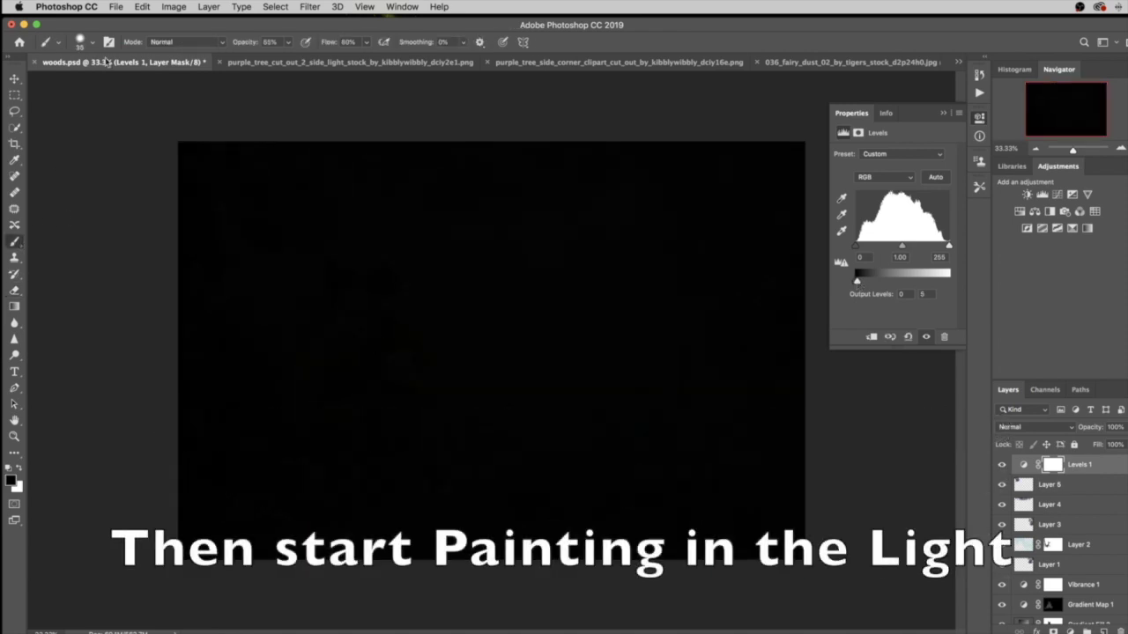
pyautogui.click(94, 44)
pyautogui.moveTo(98, 110); pyautogui.dragTo(66, 110)
pyautogui.click(223, 45)
pyautogui.moveTo(224, 45); pyautogui.dragTo(227, 45)
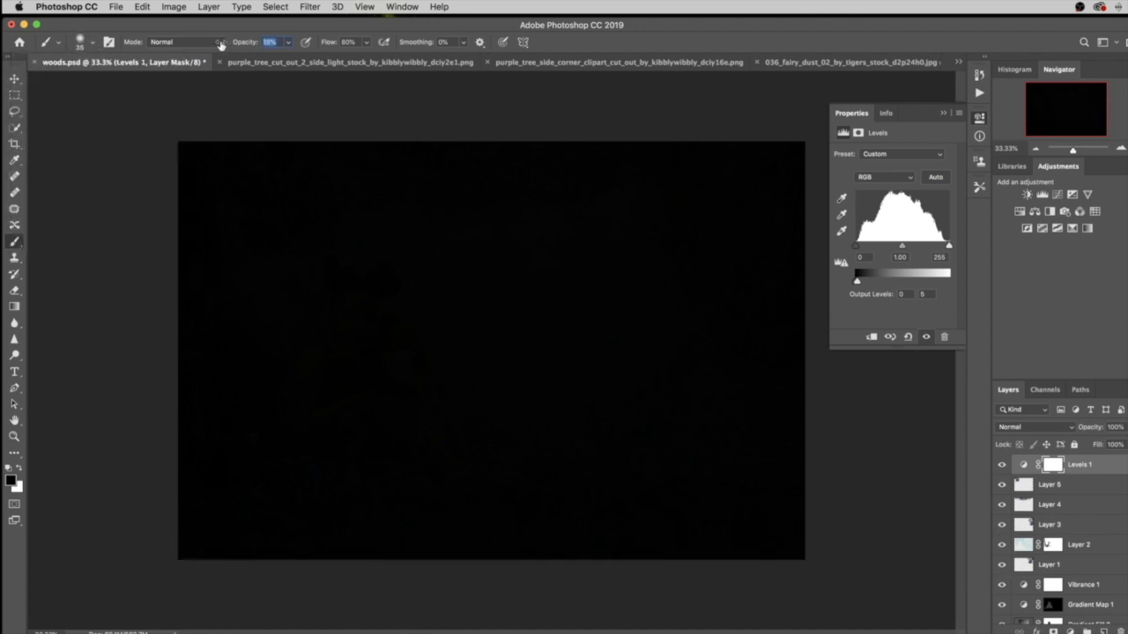
pyautogui.press(']')
pyautogui.press(']')
pyautogui.press(']')
# - Paint light back into the central light beam, mist, girl and lower-right ground
pyautogui.press(']')
pyautogui.press(']')
pyautogui.press(']')
pyautogui.moveTo(695, 156)
pyautogui.mouseDown()
pyautogui.moveTo(421, 416)
pyautogui.moveTo(360, 317)
pyautogui.moveTo(364, 432)
pyautogui.moveTo(309, 401)
pyautogui.moveTo(352, 335)
pyautogui.moveTo(441, 379)
pyautogui.moveTo(748, 221)
pyautogui.moveTo(743, 160)
pyautogui.moveTo(516, 282)
pyautogui.moveTo(503, 378)
pyautogui.moveTo(327, 252)
pyautogui.moveTo(387, 427)
pyautogui.moveTo(499, 433)
pyautogui.moveTo(679, 189)
pyautogui.moveTo(176, 252)
pyautogui.moveTo(387, 401)
pyautogui.moveTo(755, 347)
pyautogui.moveTo(606, 338)
pyautogui.moveTo(458, 264)
pyautogui.moveTo(225, 348)
pyautogui.moveTo(768, 448)
pyautogui.mouseUp()
pyautogui.press(']')
pyautogui.press(']')
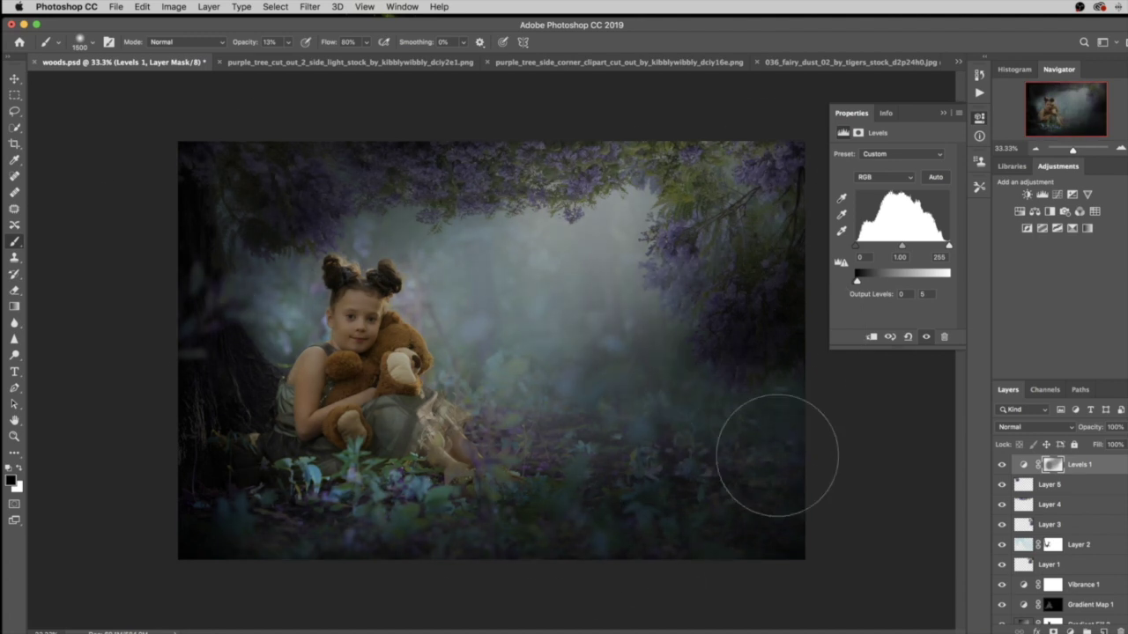
pyautogui.moveTo(695, 331)
pyautogui.mouseDown()
pyautogui.moveTo(256, 193)
pyautogui.moveTo(626, 400)
pyautogui.mouseUp()
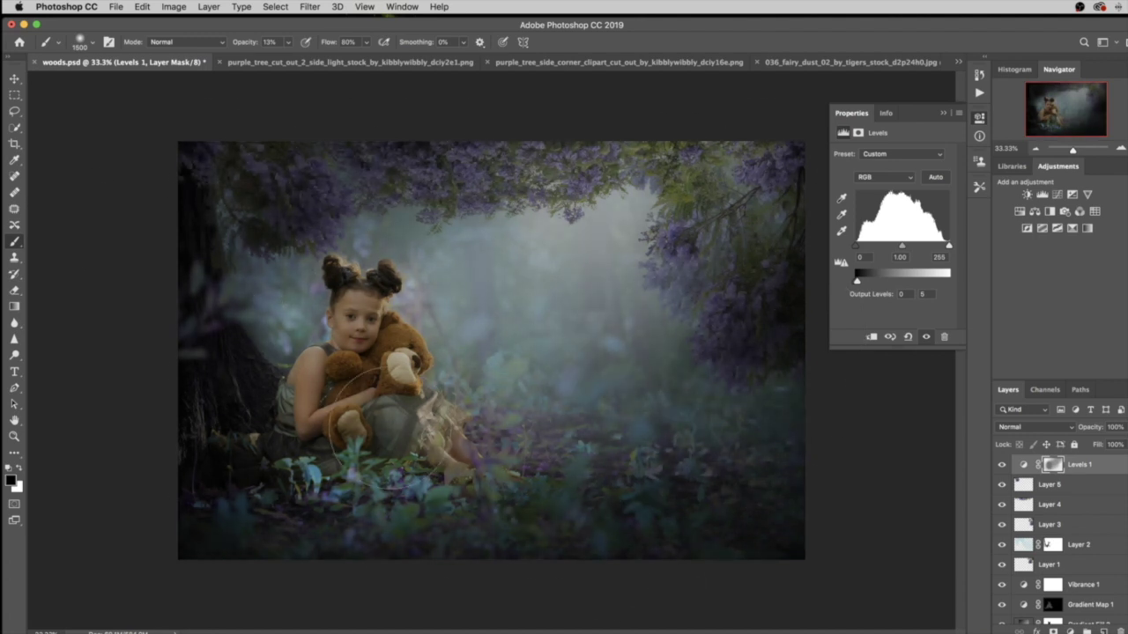
pyautogui.moveTo(661, 187); pyautogui.dragTo(457, 544)
pyautogui.moveTo(707, 231); pyautogui.dragTo(242, 388)
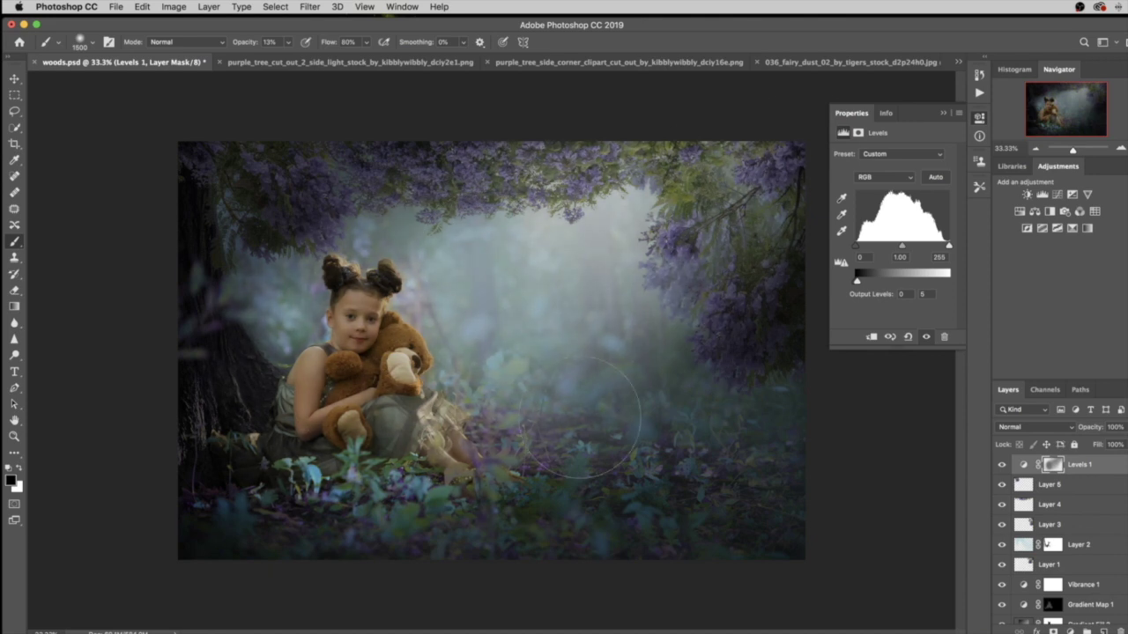
pyautogui.moveTo(730, 372); pyautogui.dragTo(248, 222)
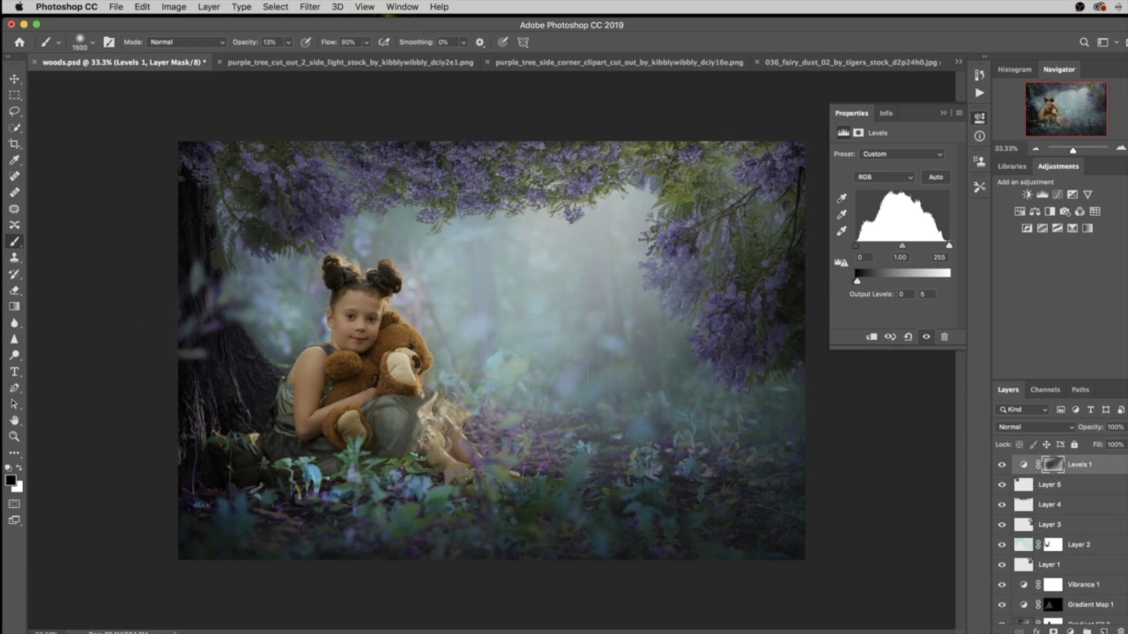
pyautogui.moveTo(718, 465); pyautogui.dragTo(256, 326)
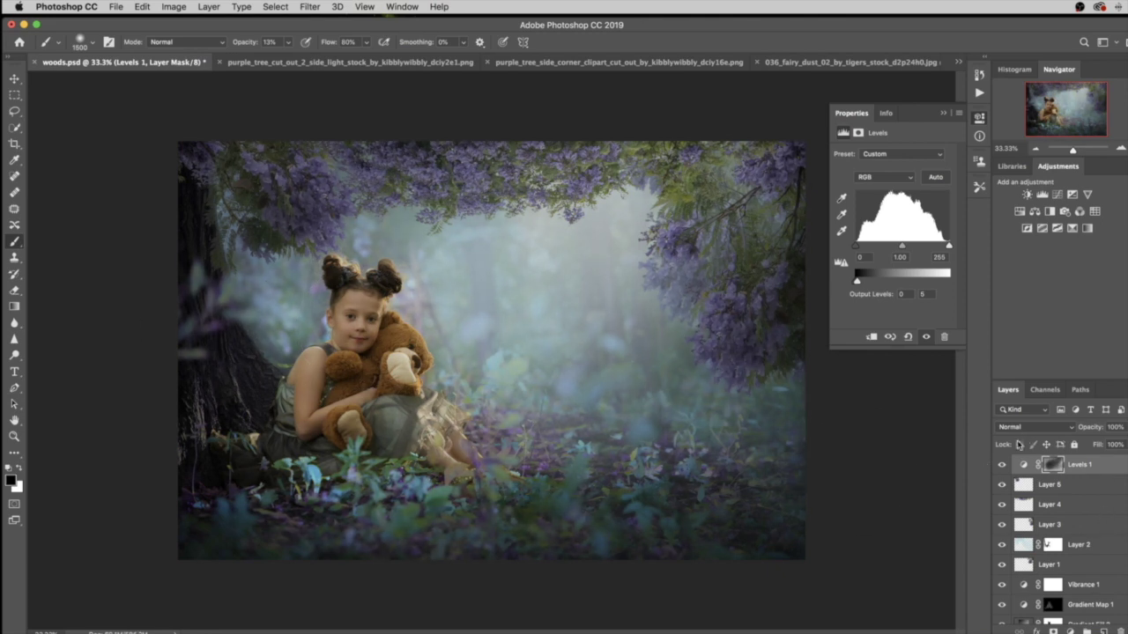
pyautogui.click(1068, 631)
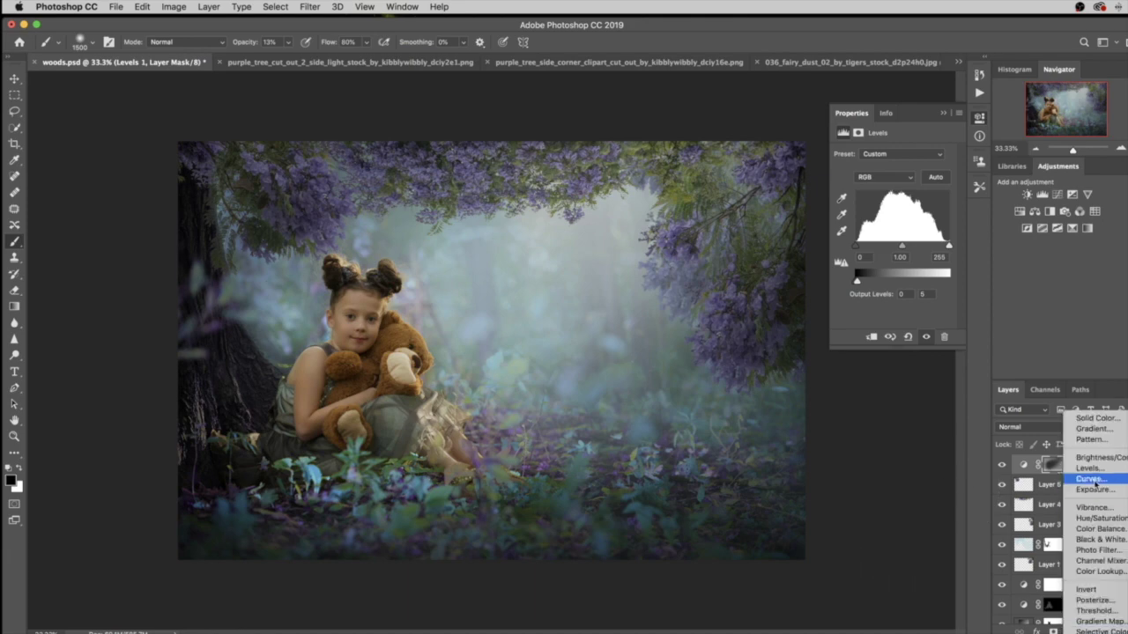
# - Paint white on the Gradient Map 1 mask over the girl and teddy bear with a soft brush
pyautogui.press('Escape')
pyautogui.scroll(-1, 1066, 586)
pyautogui.click(1049, 592)
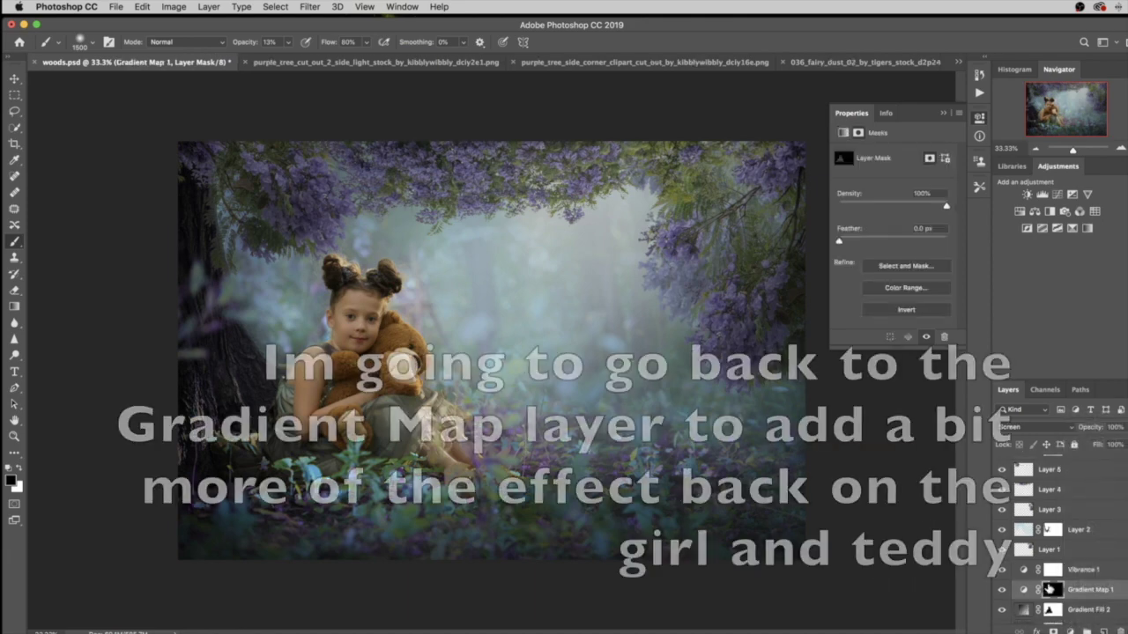
pyautogui.press('x')
pyautogui.press('super+plus')
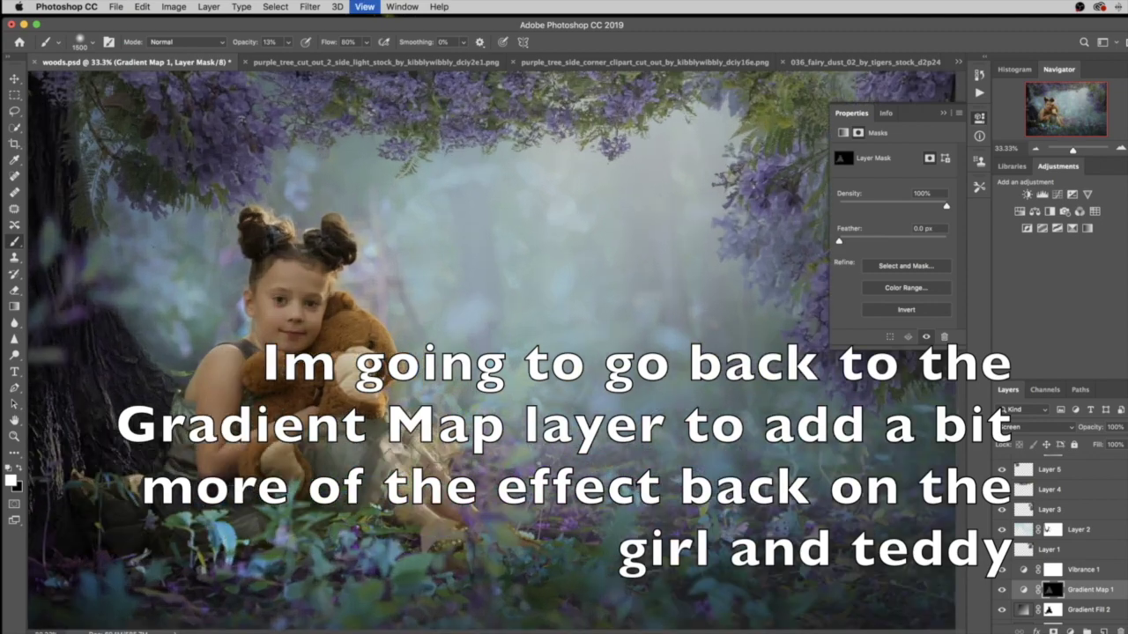
pyautogui.press('super+plus')
pyautogui.hscroll(-3, 493, 352)
pyautogui.press('[')
pyautogui.press('[')
pyautogui.press('[')
pyautogui.press('[')
pyautogui.press('[')
pyautogui.press('[')
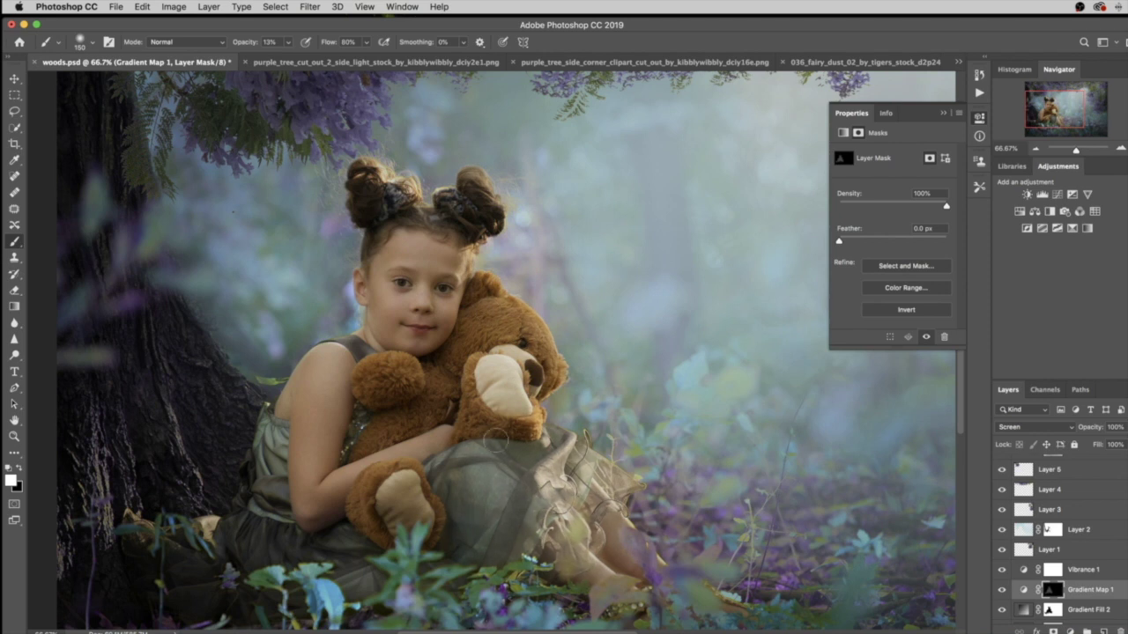
pyautogui.press(']')
pyautogui.press(']')
# - Reselect the Levels 1 layer and bring up the adjustment layer choices
pyautogui.click(1069, 630)
pyautogui.click(1089, 467)
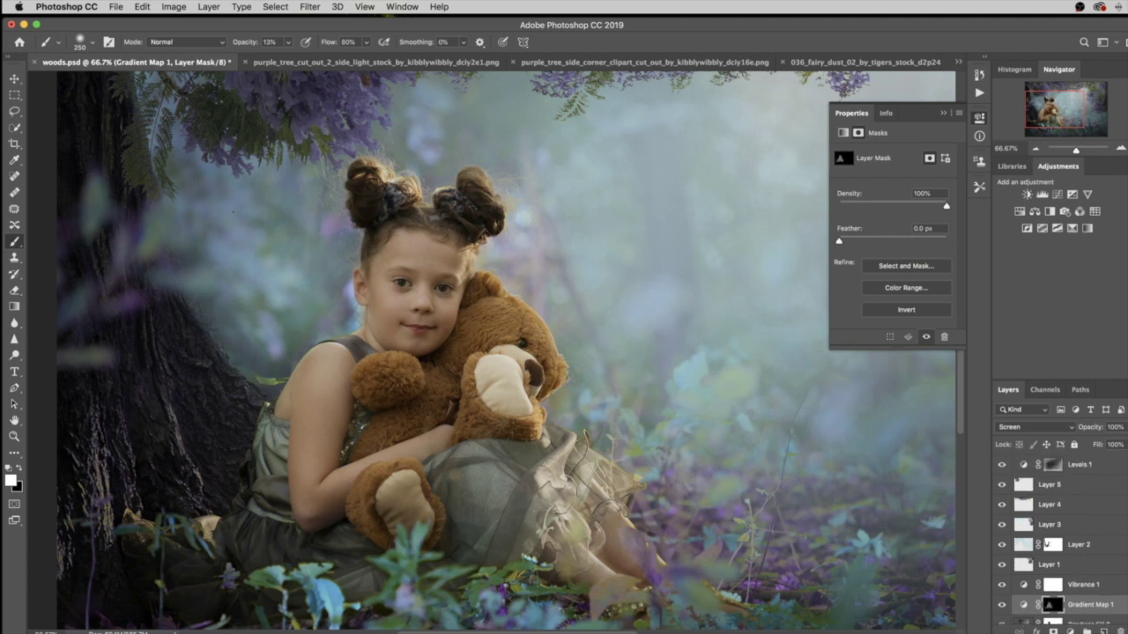
pyautogui.click(1068, 630)
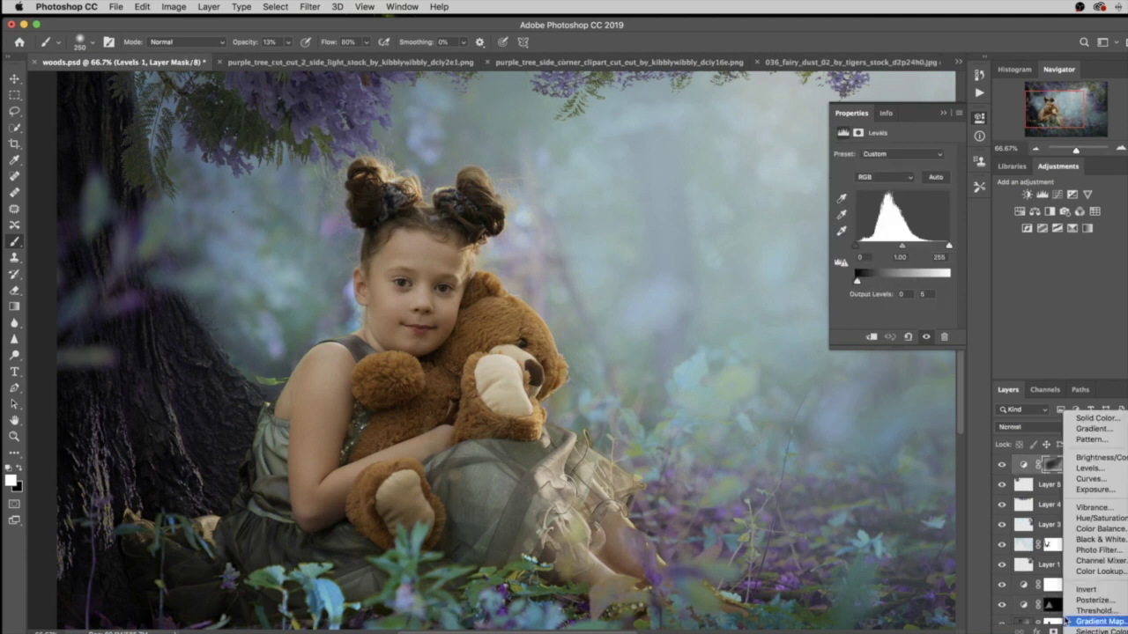
# - Add a Curves 1 layer that darkens the image and invert its mask to black
pyautogui.click(1069, 480)
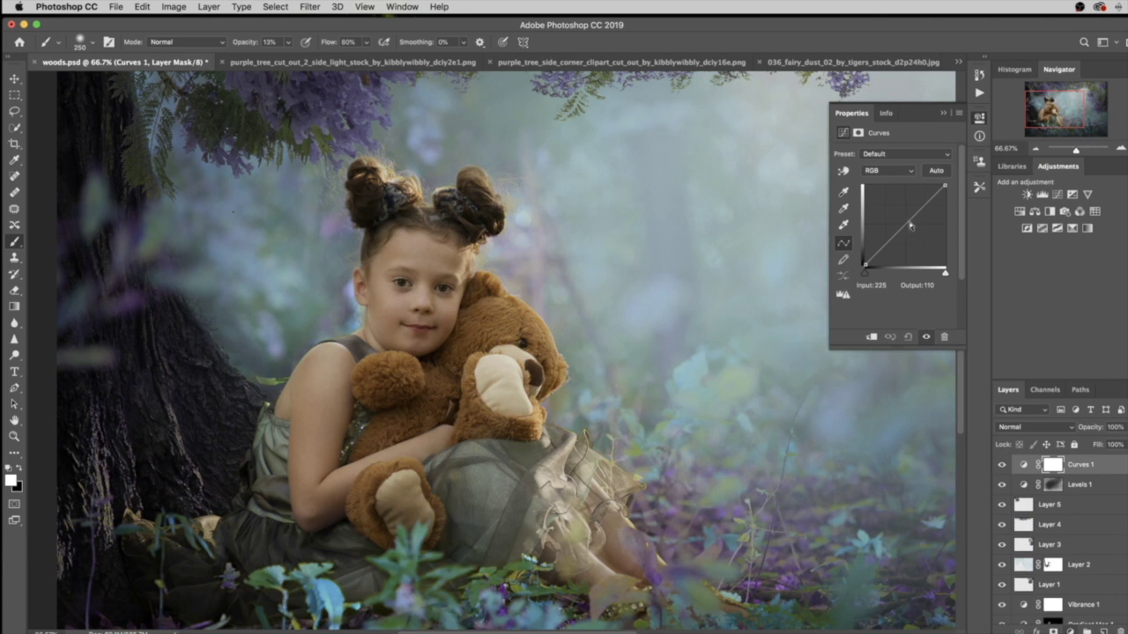
pyautogui.moveTo(911, 219)
pyautogui.mouseDown()
pyautogui.moveTo(912, 240)
pyautogui.moveTo(918, 235)
pyautogui.mouseUp()
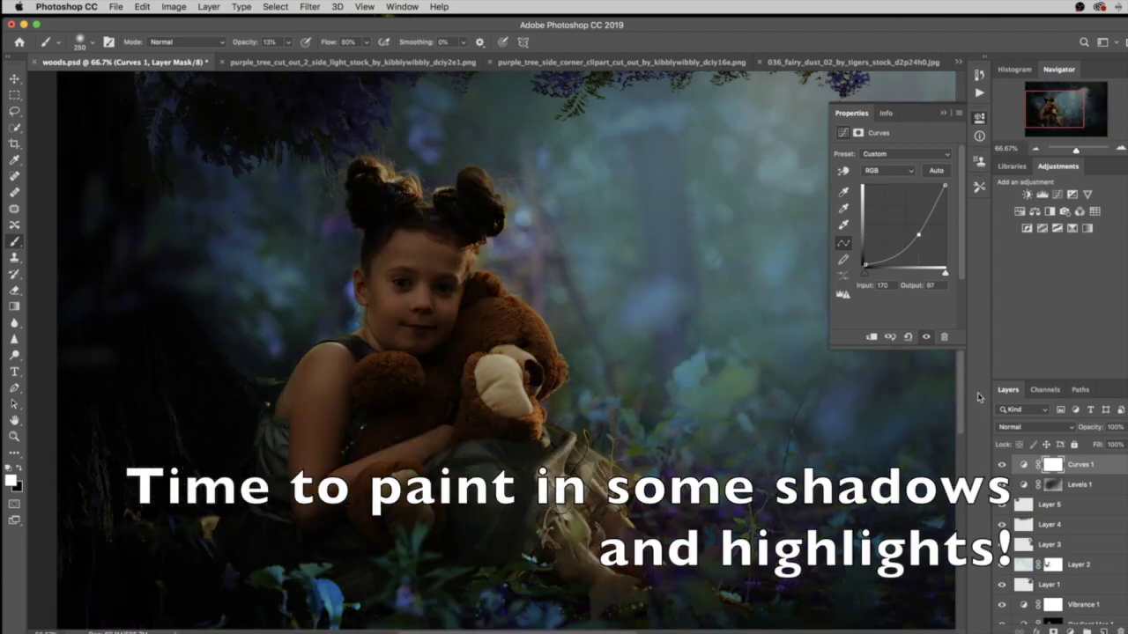
pyautogui.hotkey('ctrl', 'i')
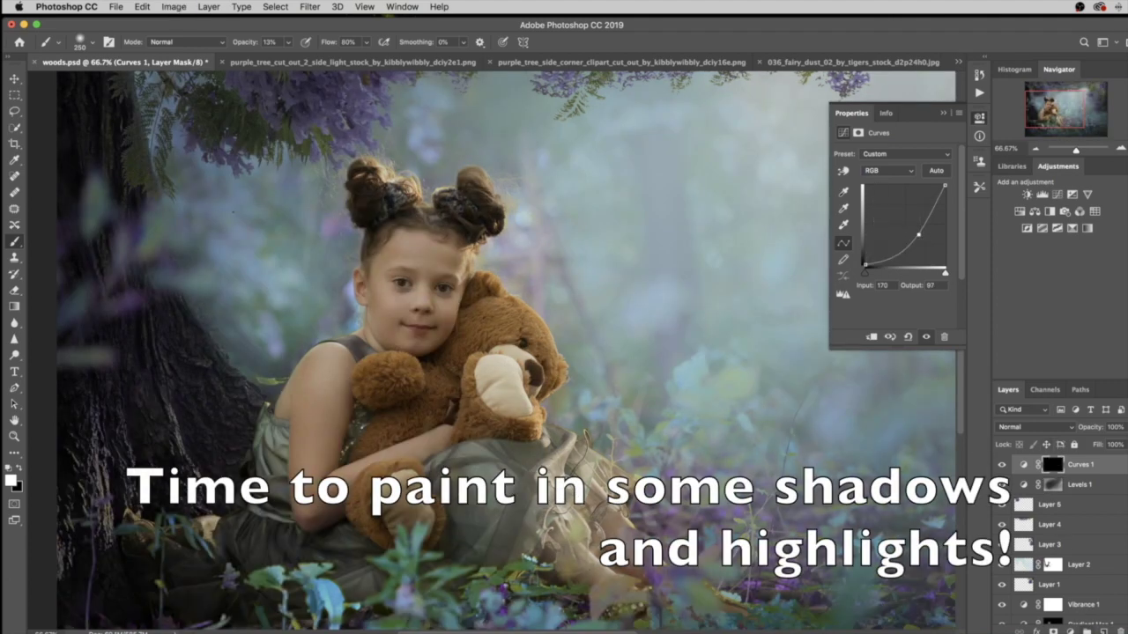
# - Add a Curves 2 layer with the midpoint raised to 98/179 and invert its mask
pyautogui.click(1069, 631)
pyautogui.click(1079, 483)
pyautogui.moveTo(904, 225); pyautogui.dragTo(895, 209)
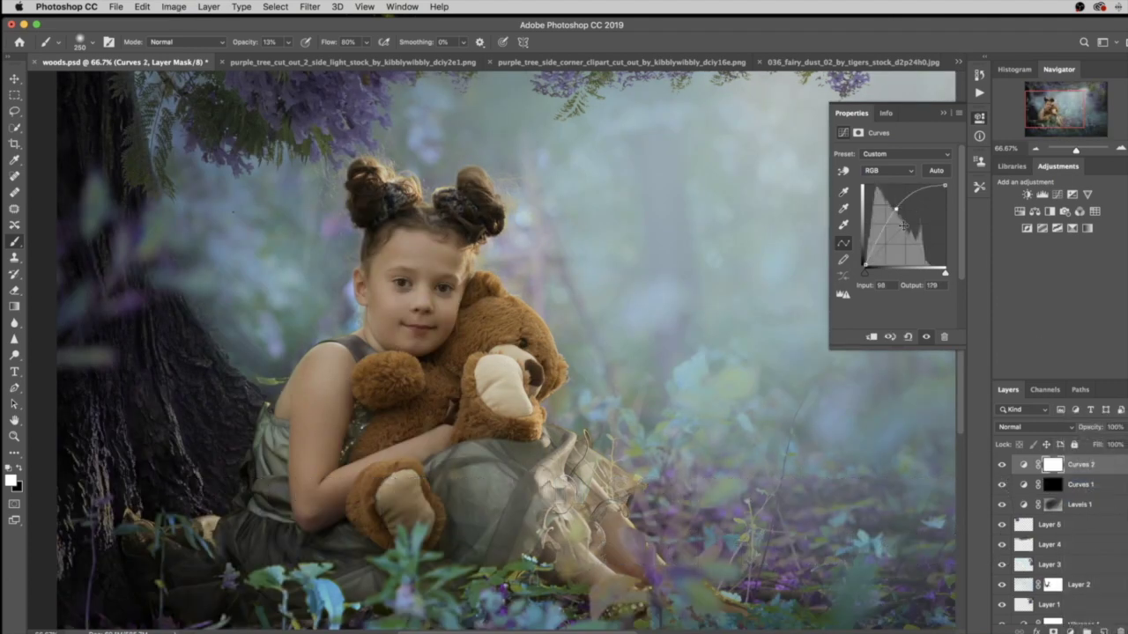
pyautogui.hotkey('ctrl', 'i')
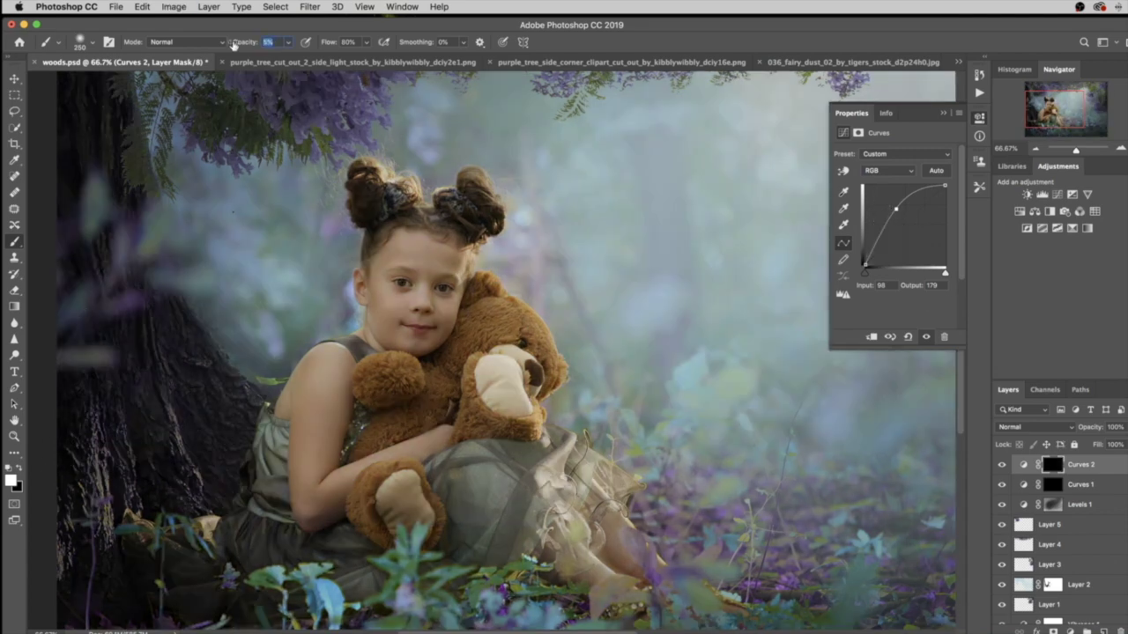
# - Select the Curves 1 mask and set a small, very low-opacity brush
pyautogui.click(1051, 484)
pyautogui.hotkey('ctrl', '1')
pyautogui.press('[')
pyautogui.press('[')
pyautogui.press('[')
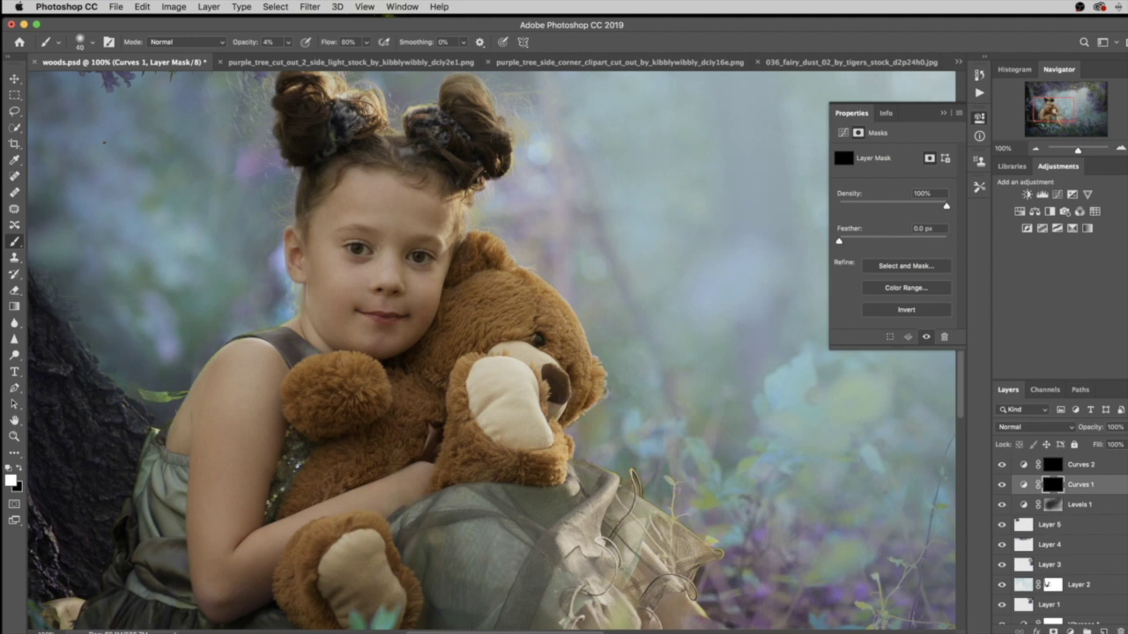
# - Paint faint shadows on the Curves 1 mask around the girl, bear and hair at 4% opacity
pyautogui.press(']')
pyautogui.press(']')
pyautogui.press(']')
pyautogui.press('[')
pyautogui.press('[')
pyautogui.press('[')
pyautogui.press(']')
pyautogui.press(']')
pyautogui.press(']')
pyautogui.scroll(-5, 492, 352)
pyautogui.press(']')
pyautogui.press(']')
pyautogui.press('[')
pyautogui.press('[')
pyautogui.press('[')
pyautogui.press('[')
pyautogui.press('[')
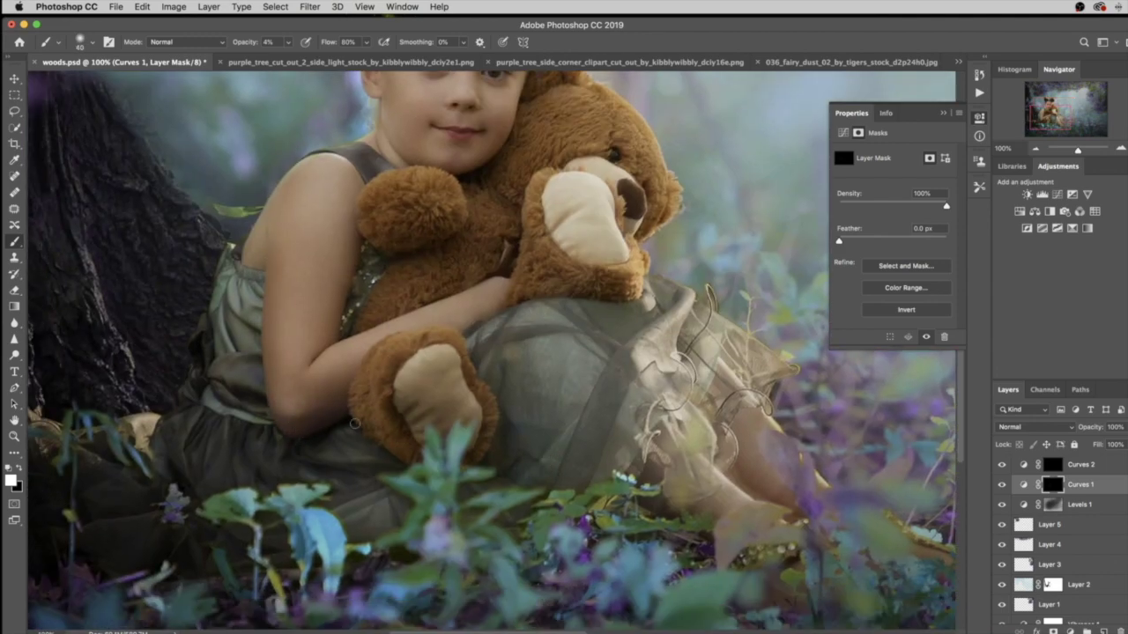
pyautogui.press('[')
pyautogui.press('[')
pyautogui.scroll(5, 642, 312)
pyautogui.scroll(1, 588, 309)
pyautogui.press('[')
pyautogui.press('[')
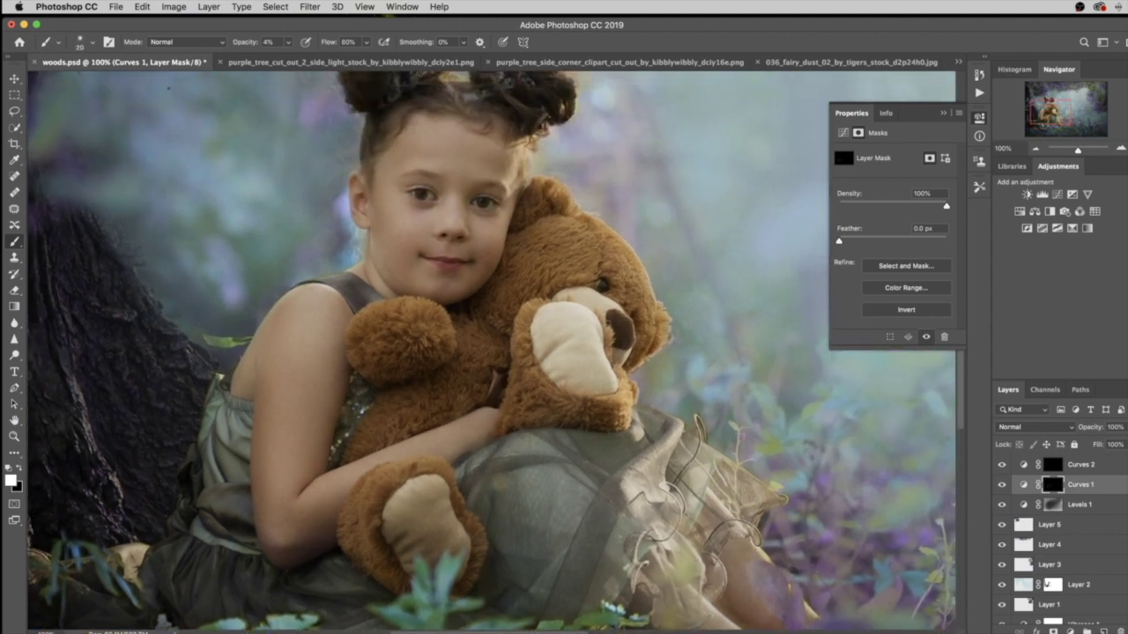
pyautogui.press(']')
pyautogui.press(']')
pyautogui.press(']')
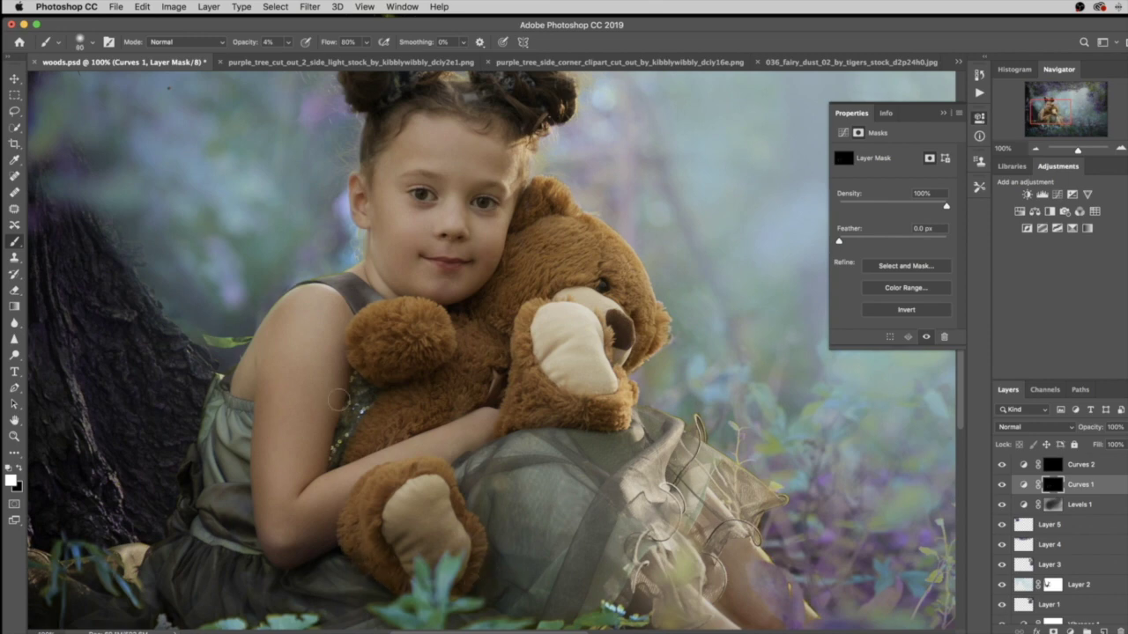
pyautogui.scroll(10, 452, 414)
pyautogui.scroll(-4, 393, 353)
pyautogui.press('[')
pyautogui.press('[')
pyautogui.press('[')
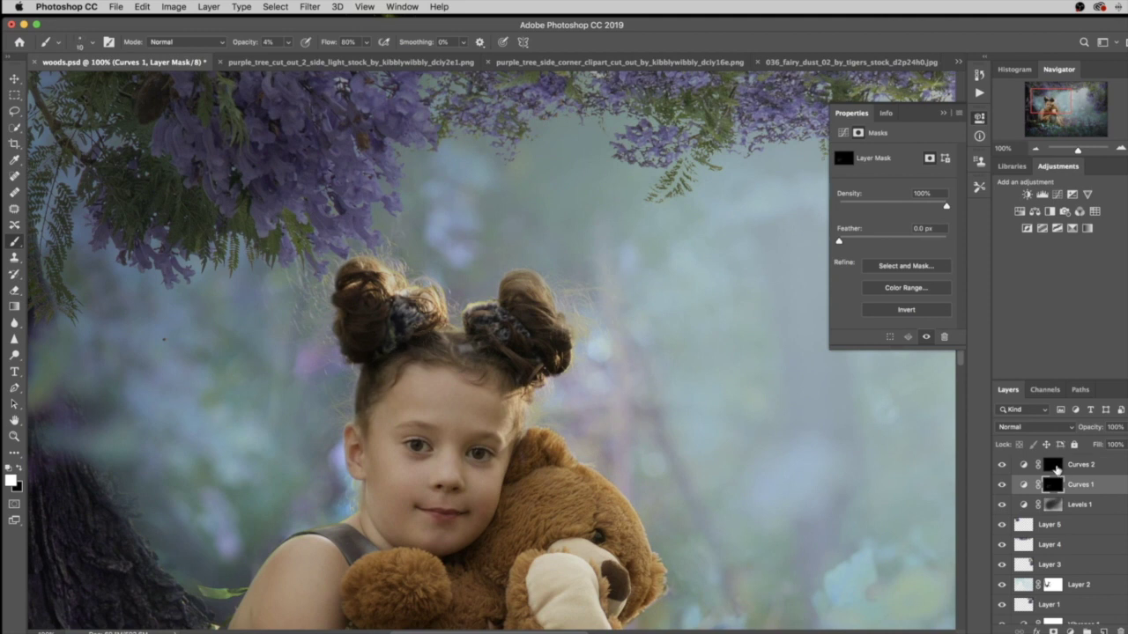
# - Paint faint highlights on the Curves 2 mask, then fit the whole image in the window
pyautogui.click(1050, 460)
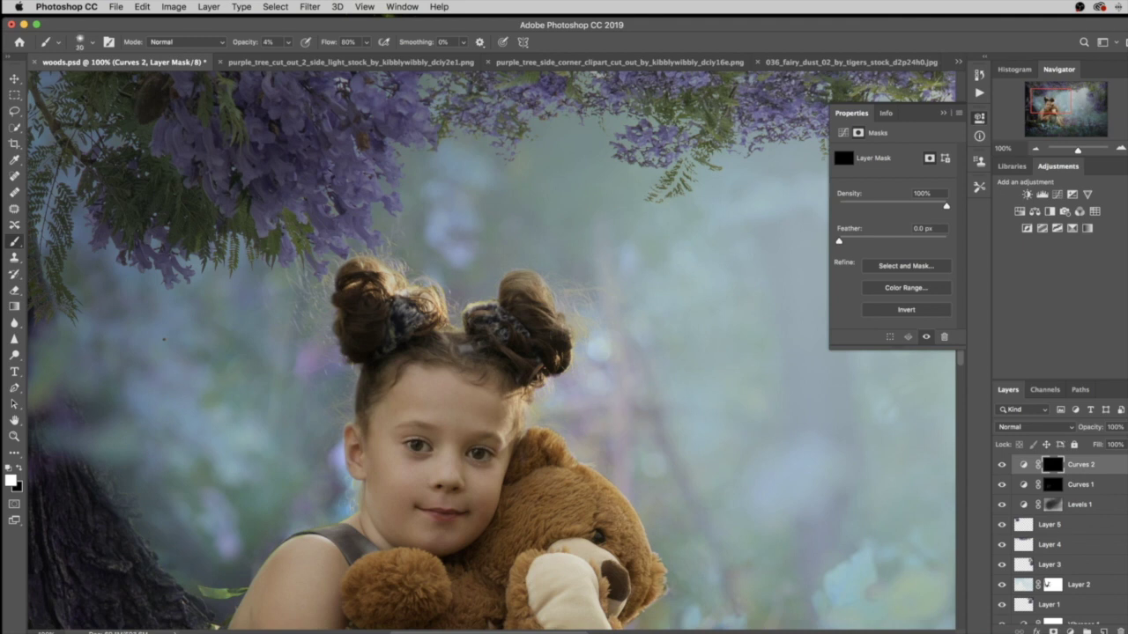
pyautogui.scroll(-5, 491, 353)
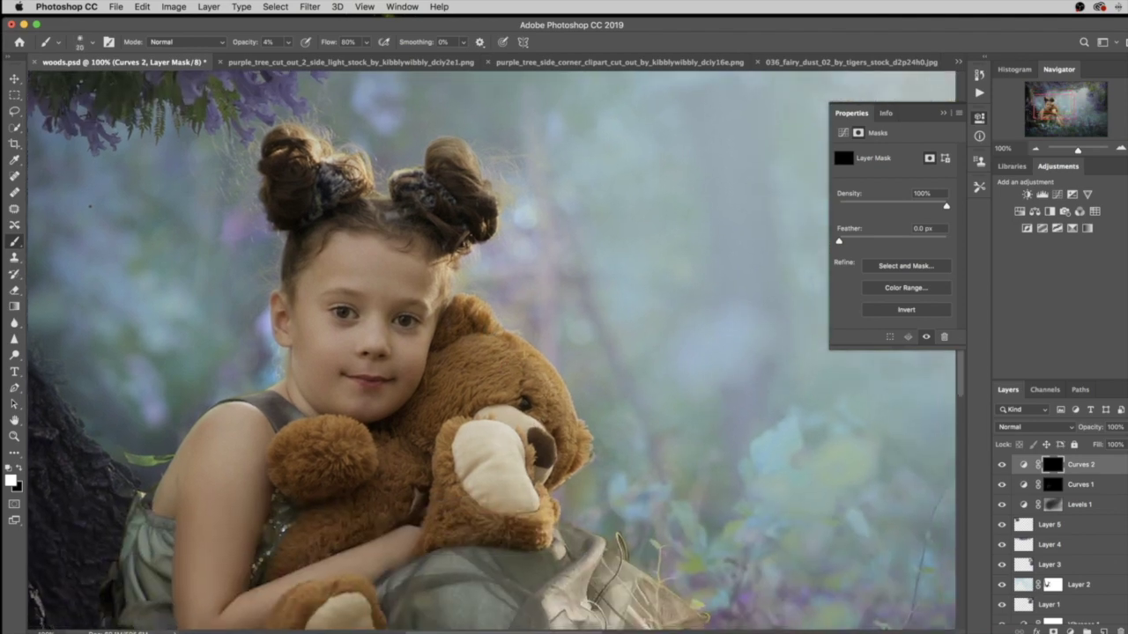
pyautogui.scroll(-5, 158, 255)
pyautogui.press(']')
pyautogui.press(']')
pyautogui.press(']')
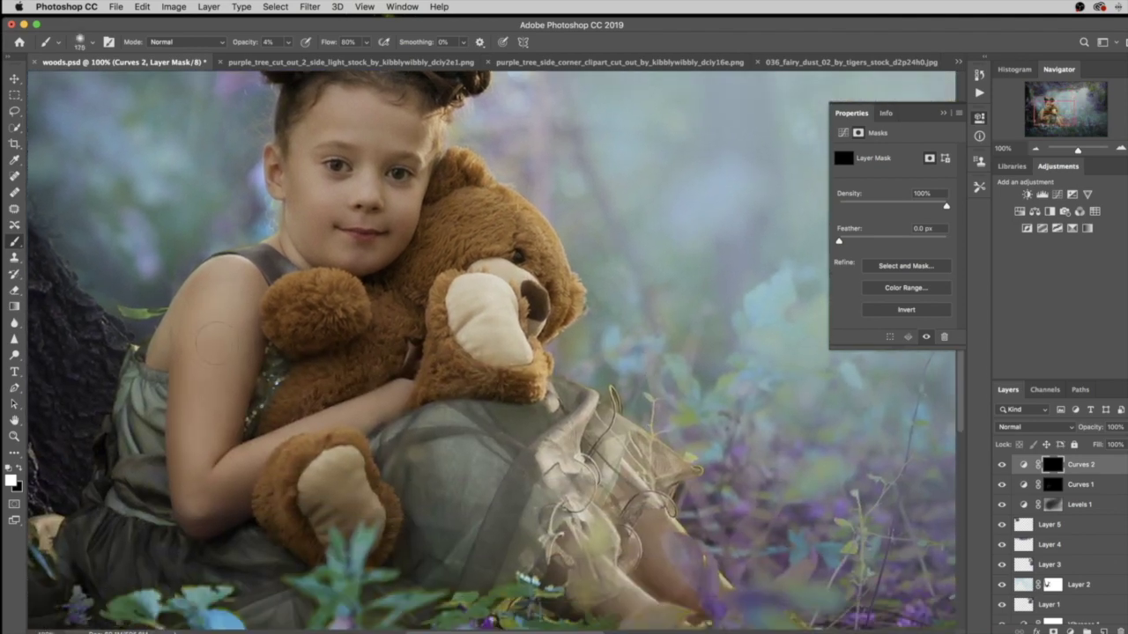
pyautogui.press('[')
pyautogui.press('[')
pyautogui.press('[')
pyautogui.scroll(3, 491, 353)
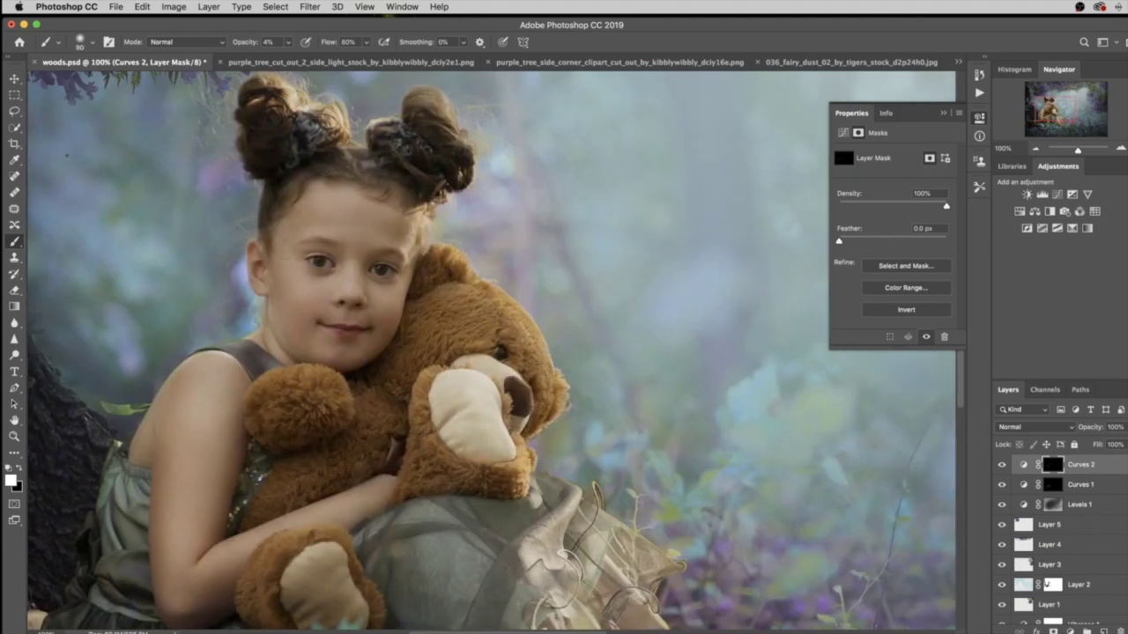
pyautogui.press('[')
pyautogui.press('[')
pyautogui.press('[')
pyautogui.scroll(-2, 492, 352)
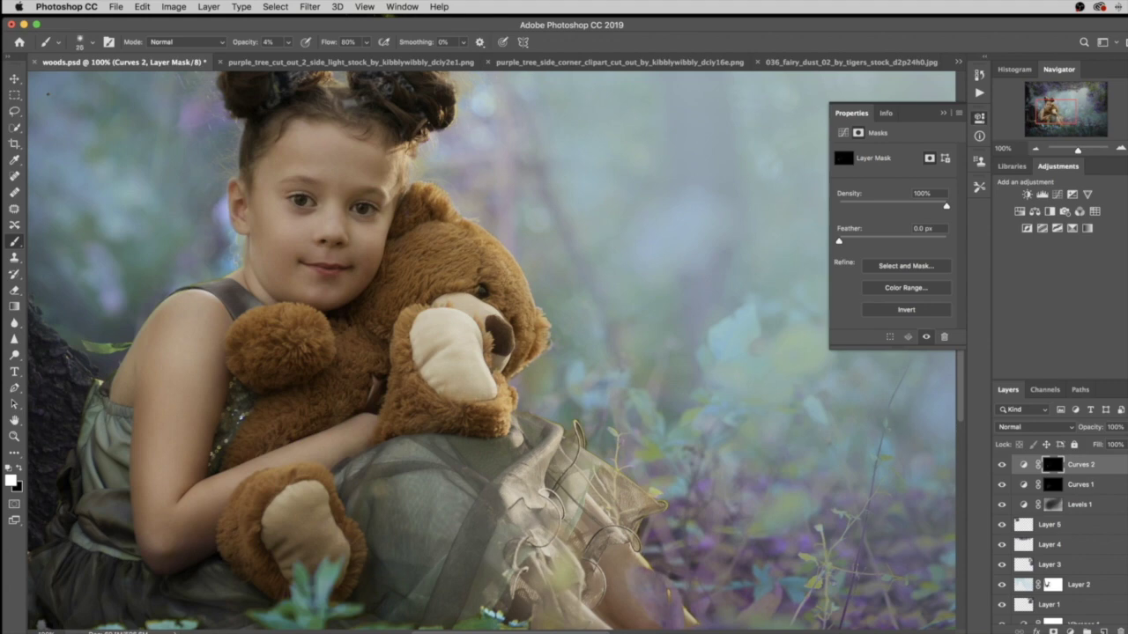
pyautogui.scroll(-5, 444, 437)
pyautogui.hscroll(3, 444, 437)
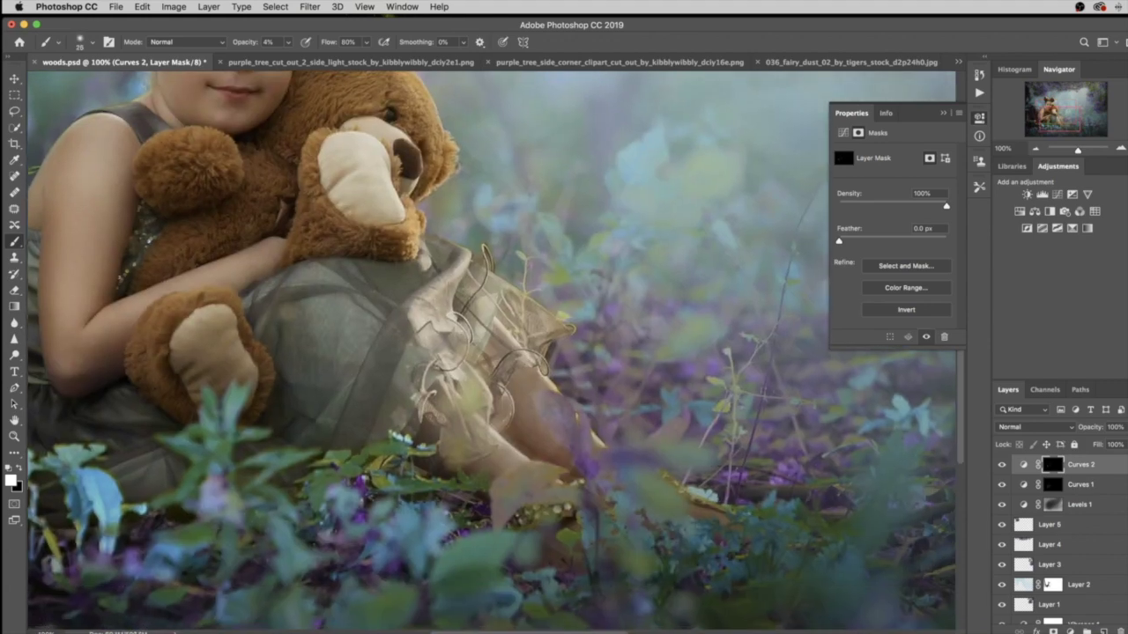
pyautogui.press('super+0')
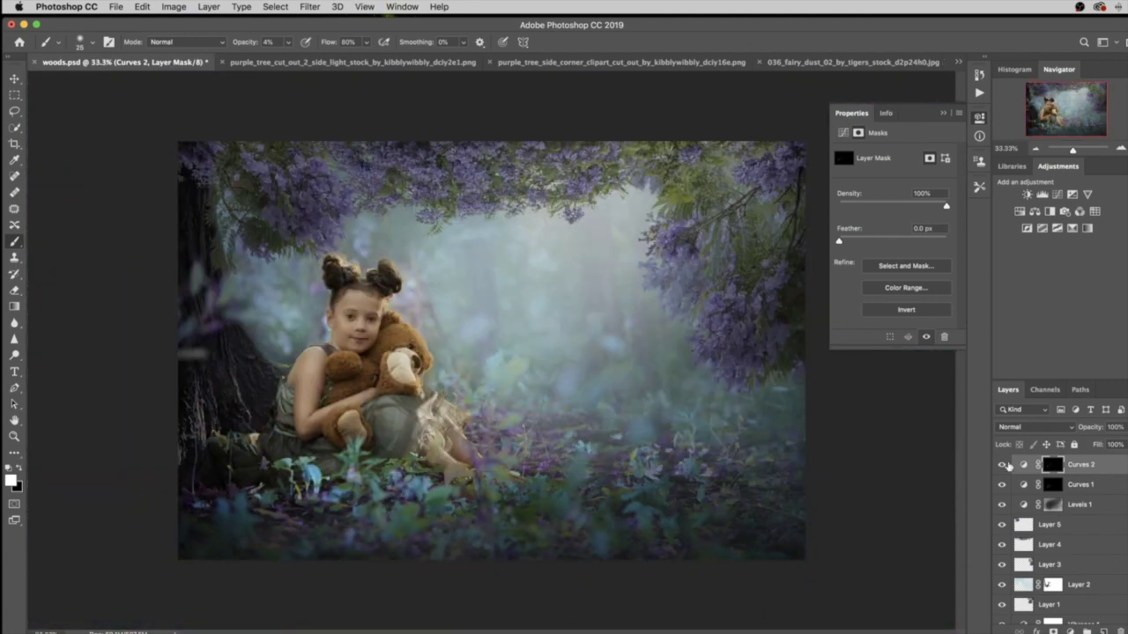
# - Compare the shadow curve on and off, then add a brown #764312 Solid Color fill layer
pyautogui.click(1000, 484)
pyautogui.click(1069, 629)
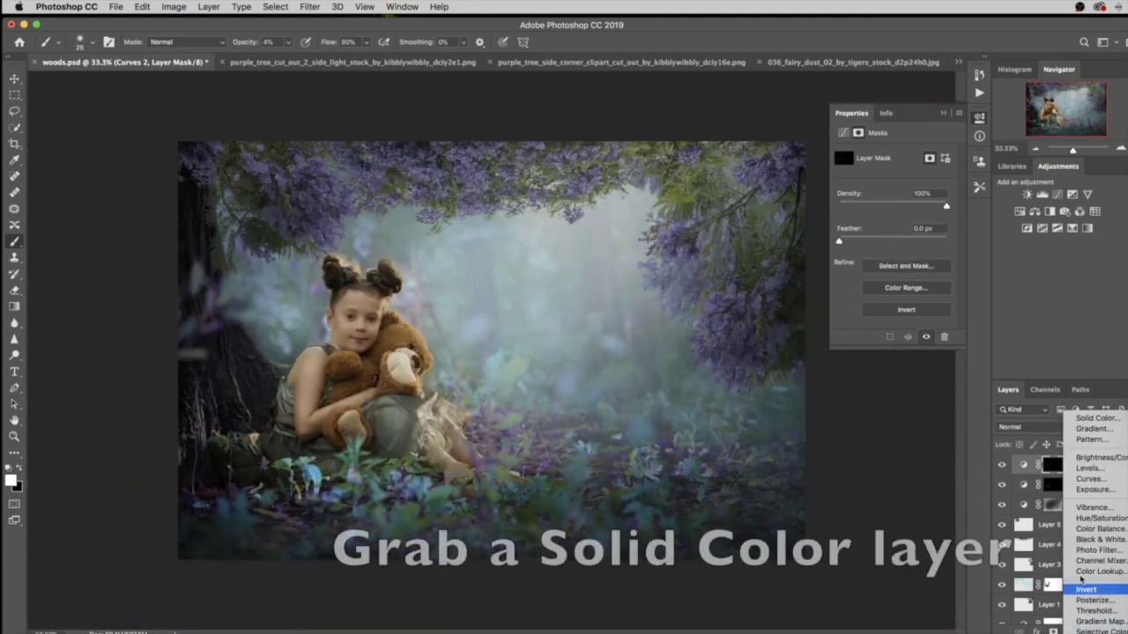
pyautogui.click(1091, 420)
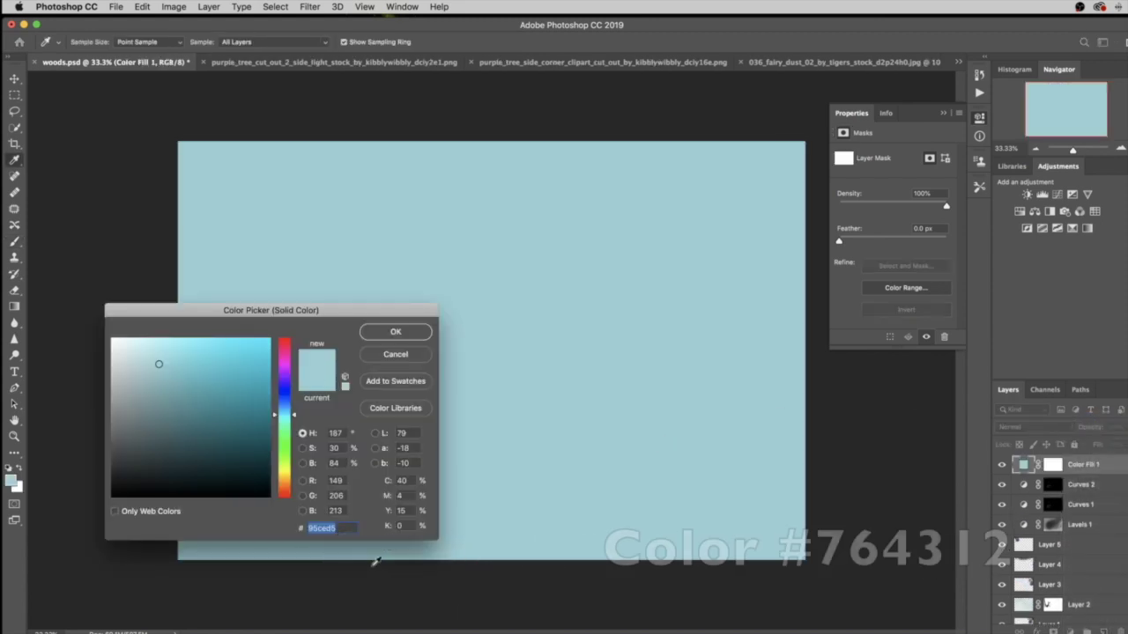
pyautogui.write('764')
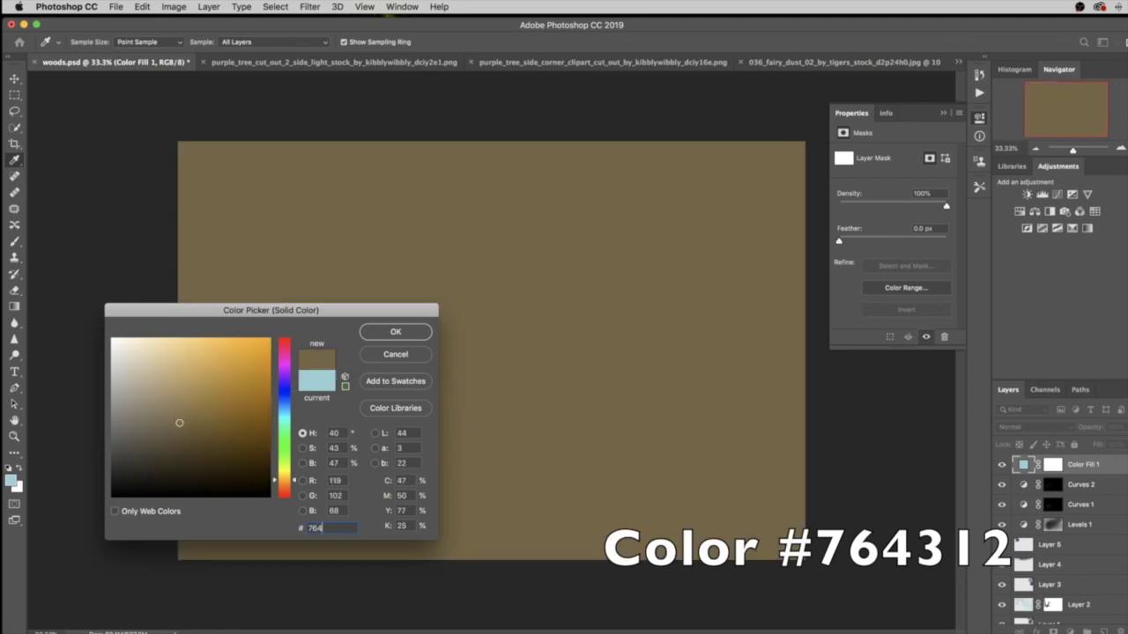
pyautogui.write('312')
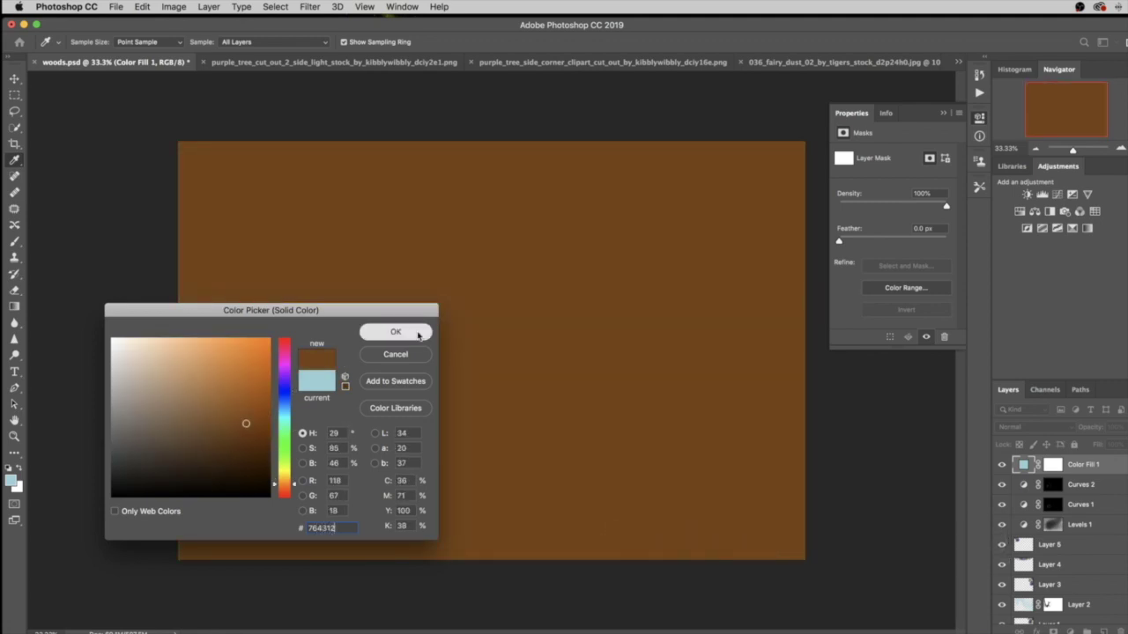
pyautogui.click(419, 335)
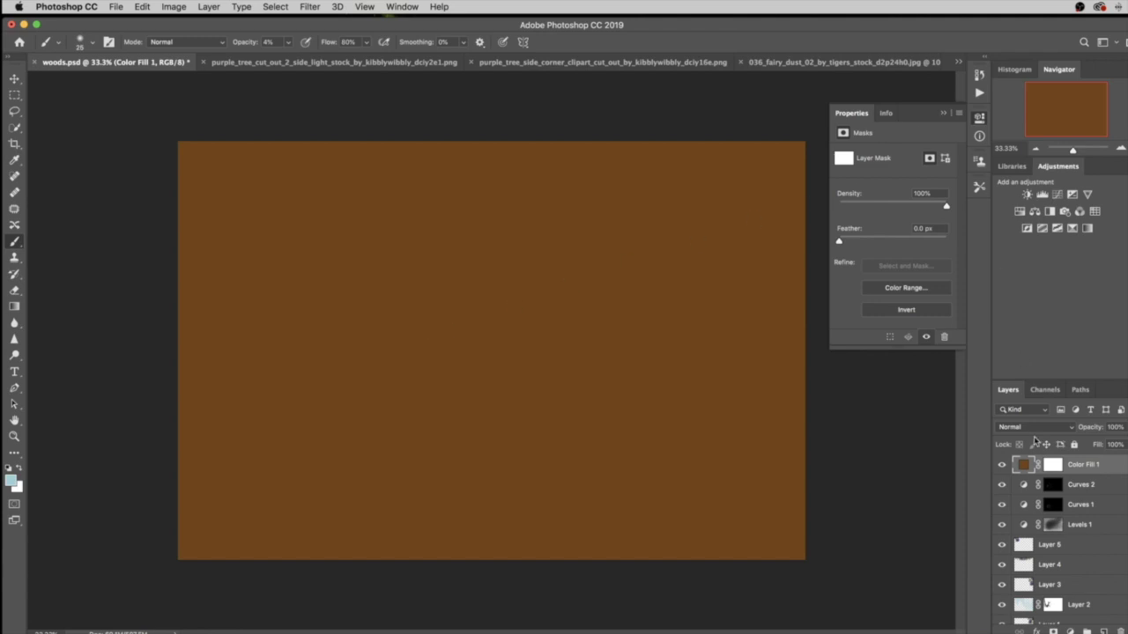
# - Blend the brown colour fill in Soft Light at 20% opacity
pyautogui.click(1034, 427)
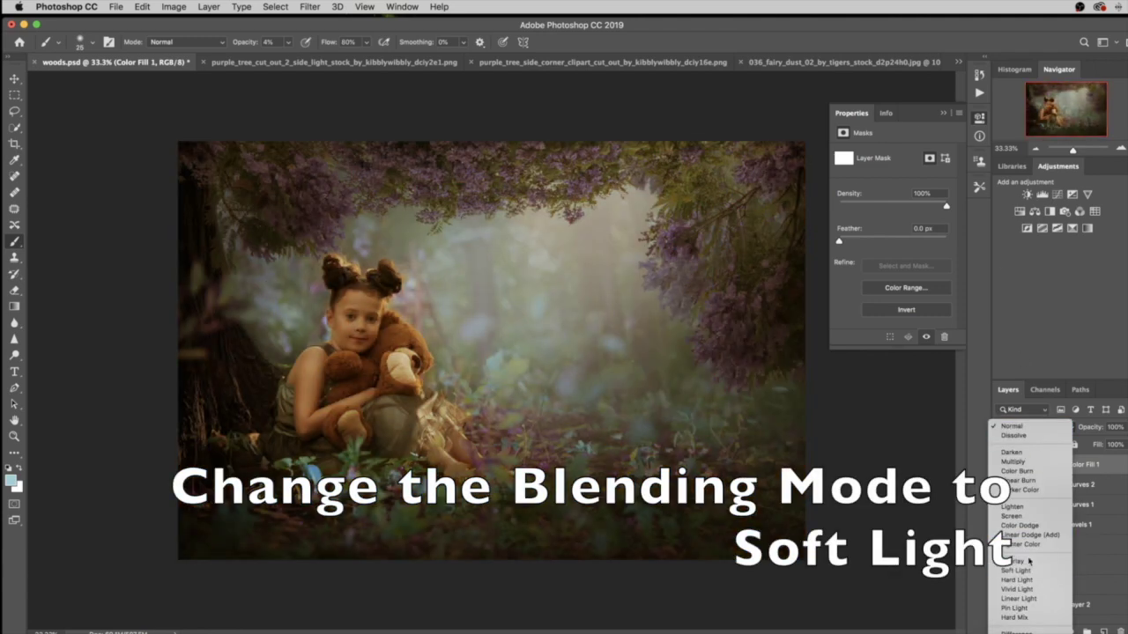
pyautogui.click(1013, 571)
pyautogui.moveTo(1098, 430); pyautogui.dragTo(1056, 430)
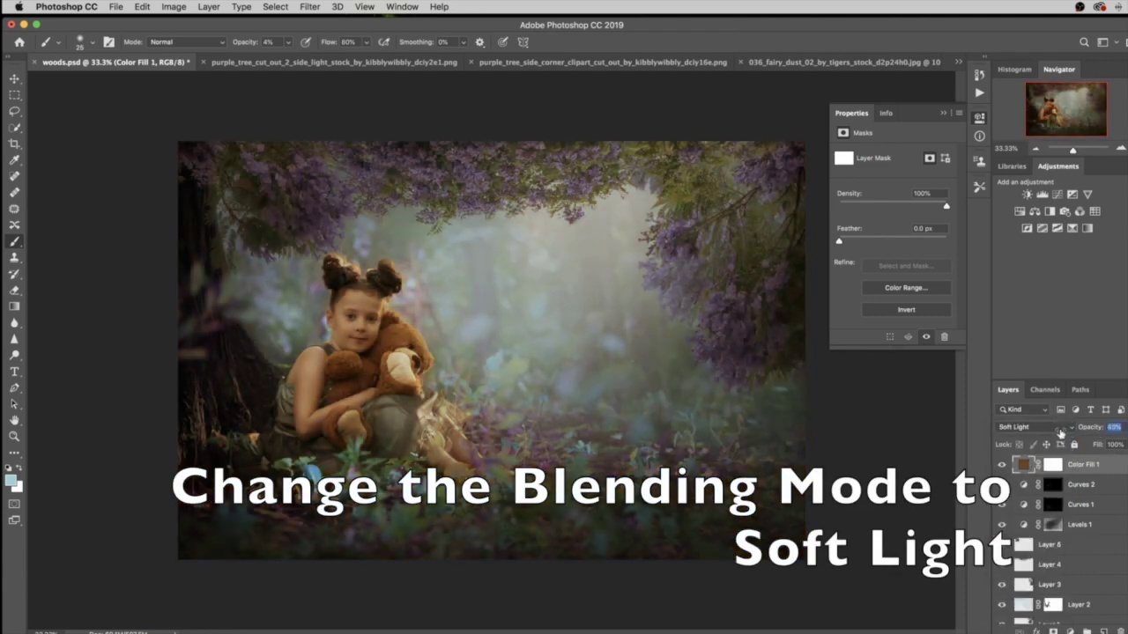
pyautogui.moveTo(1054, 433); pyautogui.dragTo(1046, 433)
pyautogui.write('20')
pyautogui.press('Return')
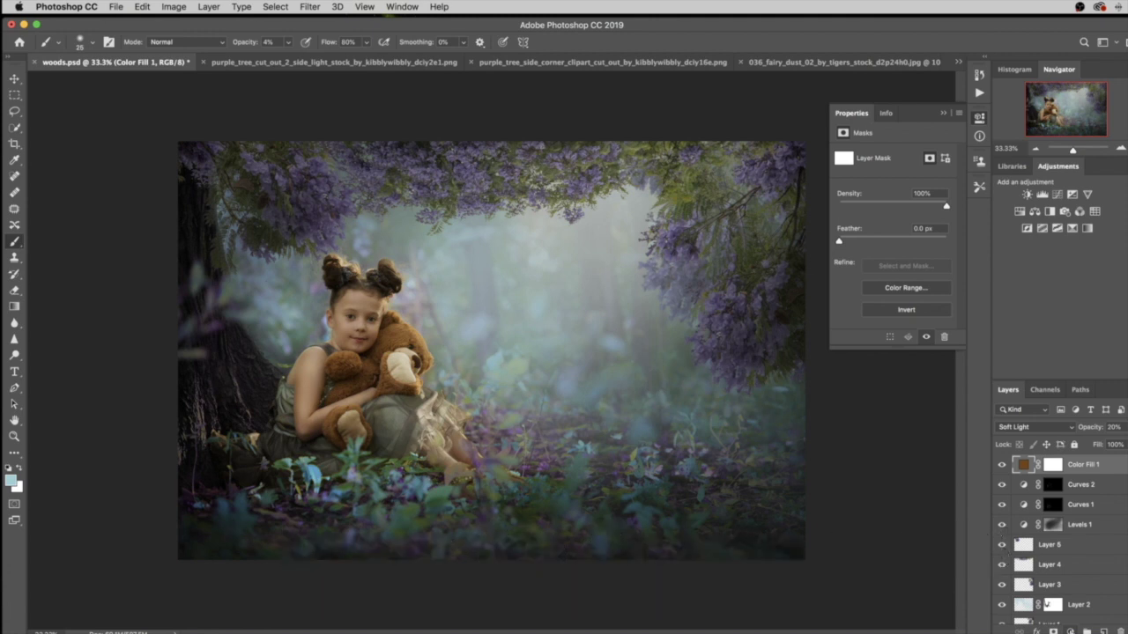
pyautogui.click(1069, 631)
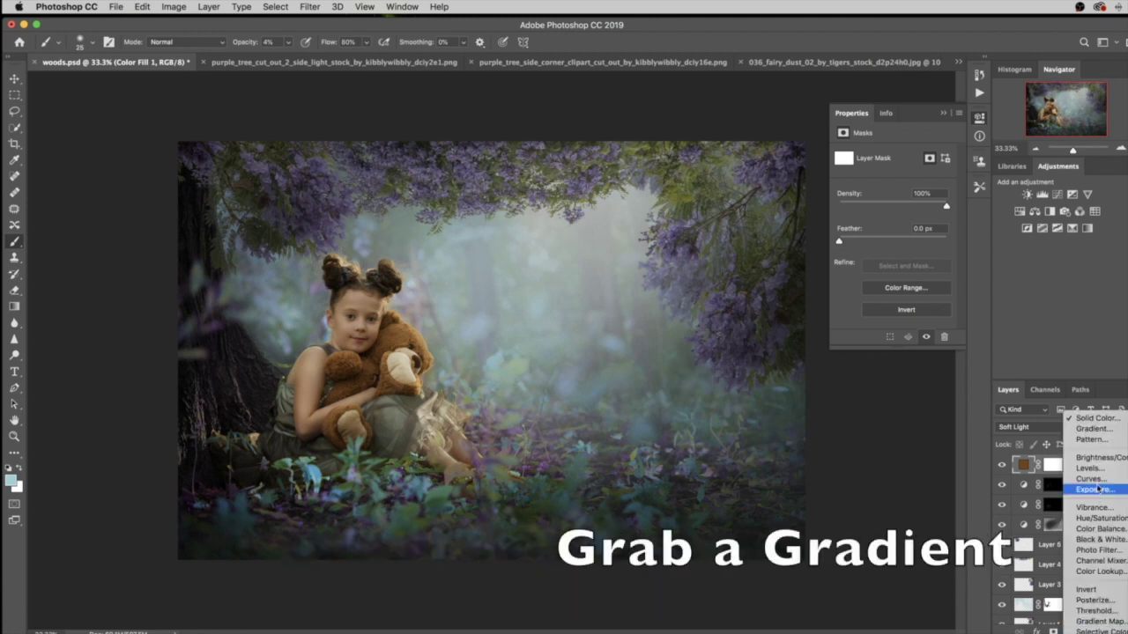
# - Add a purple #5822aa gradient fill layer and lower its opacity to 20%
pyautogui.click(1091, 430)
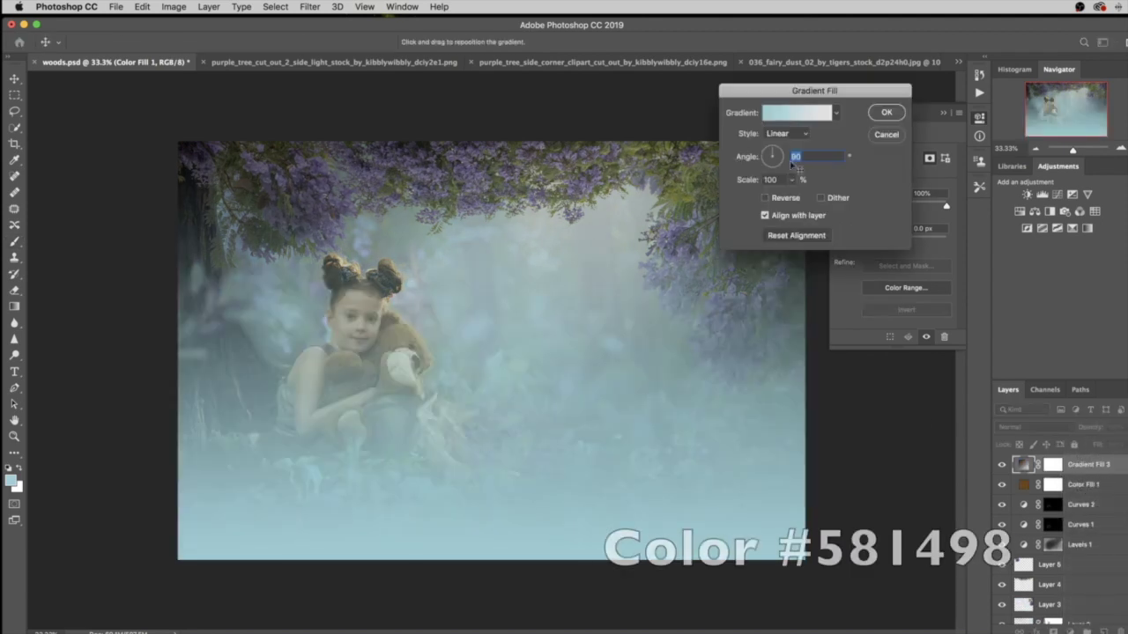
pyautogui.click(768, 115)
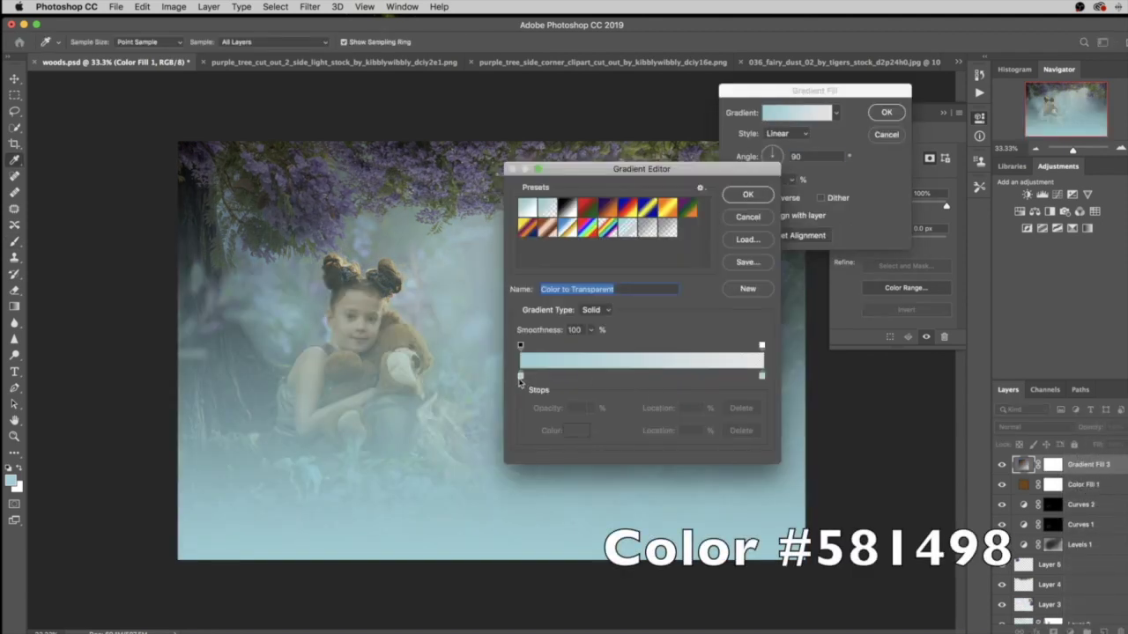
pyautogui.click(520, 378)
pyautogui.click(569, 431)
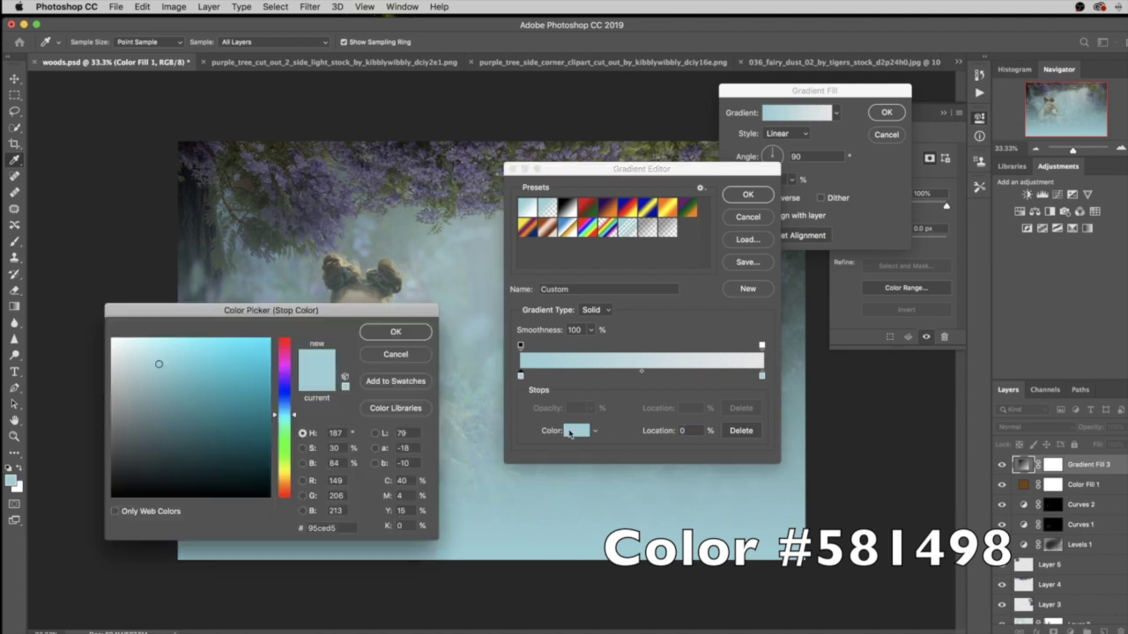
pyautogui.click(317, 528)
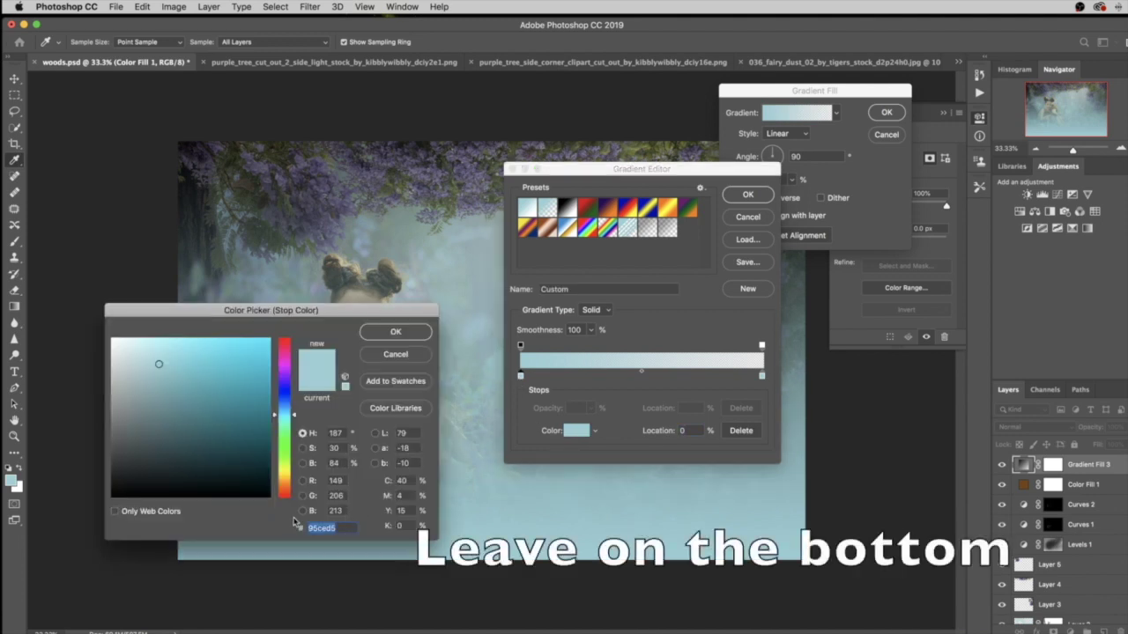
pyautogui.write('581')
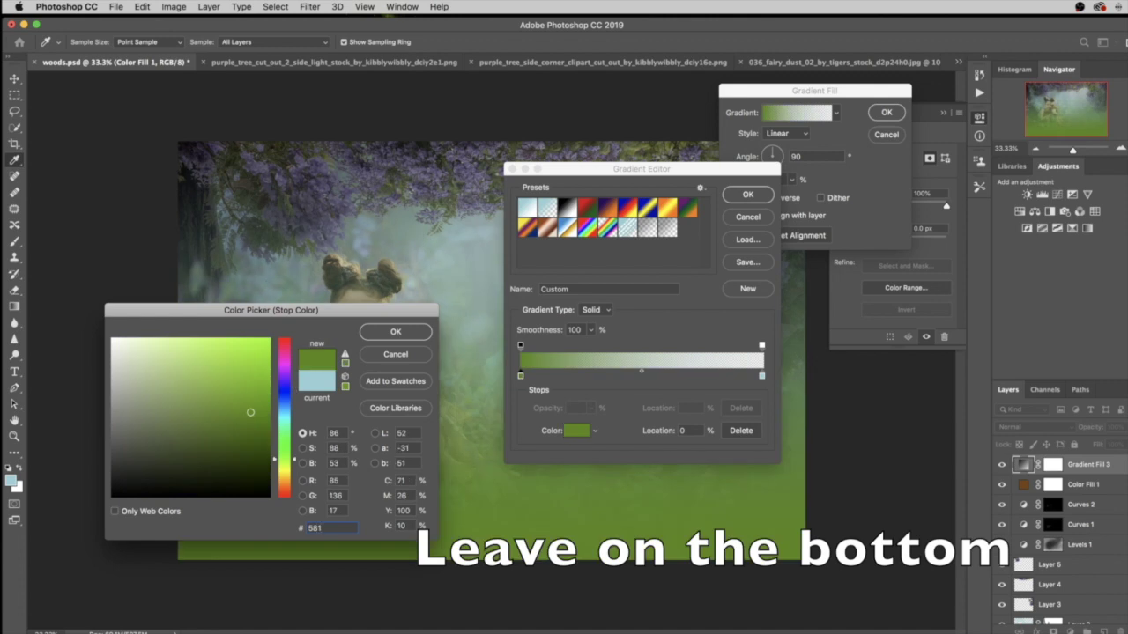
pyautogui.write('22aa')
pyautogui.click(411, 329)
pyautogui.click(767, 196)
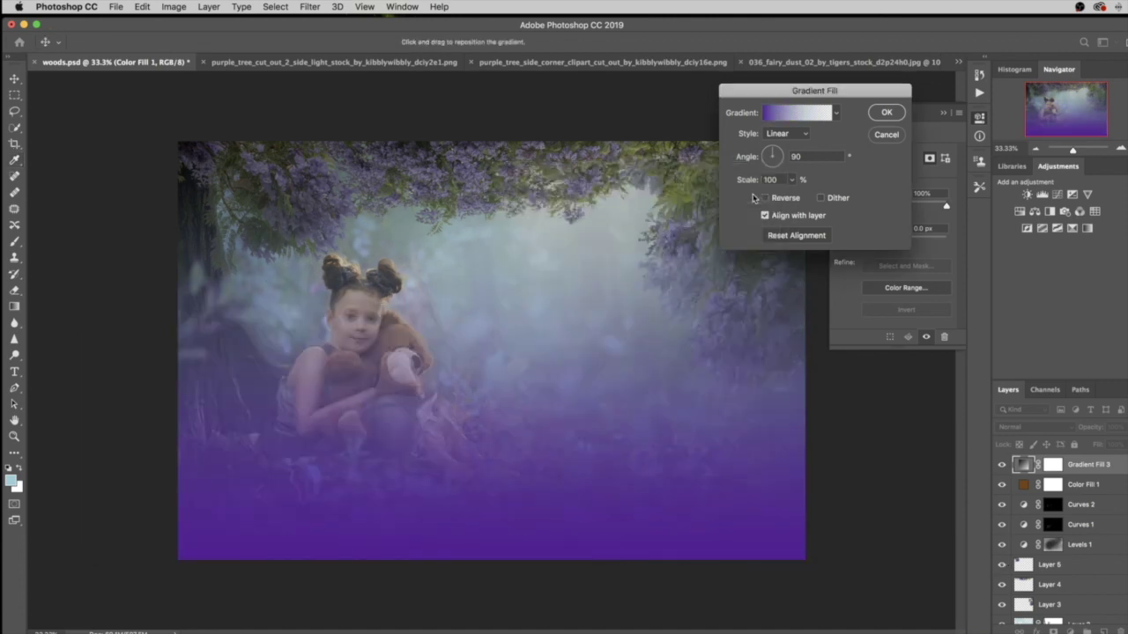
pyautogui.click(885, 112)
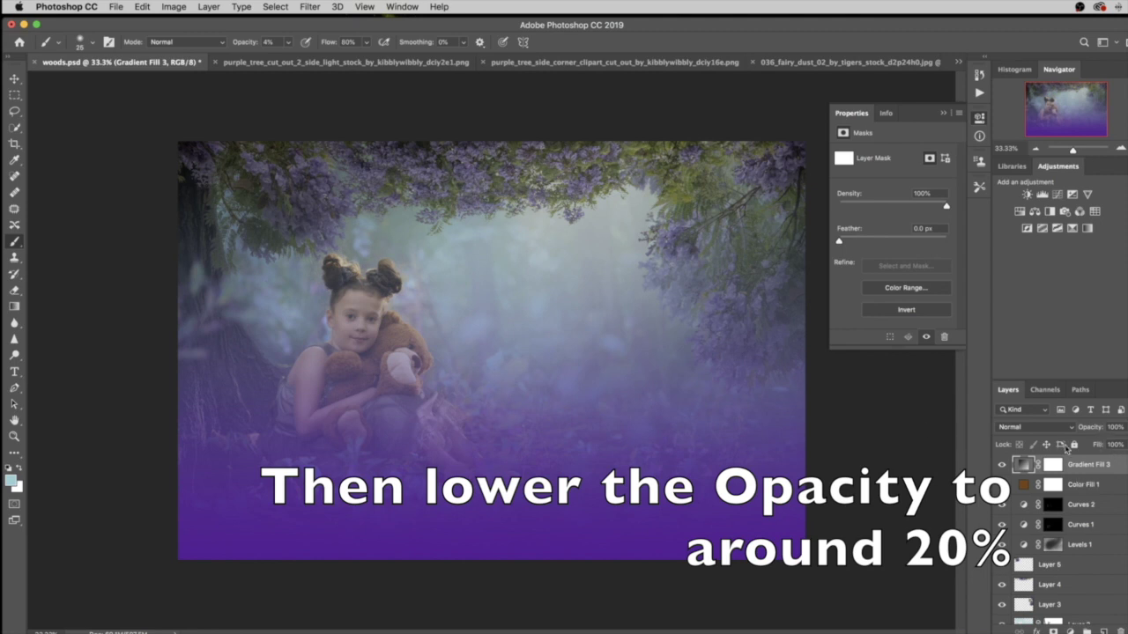
pyautogui.moveTo(1094, 431); pyautogui.dragTo(1044, 430)
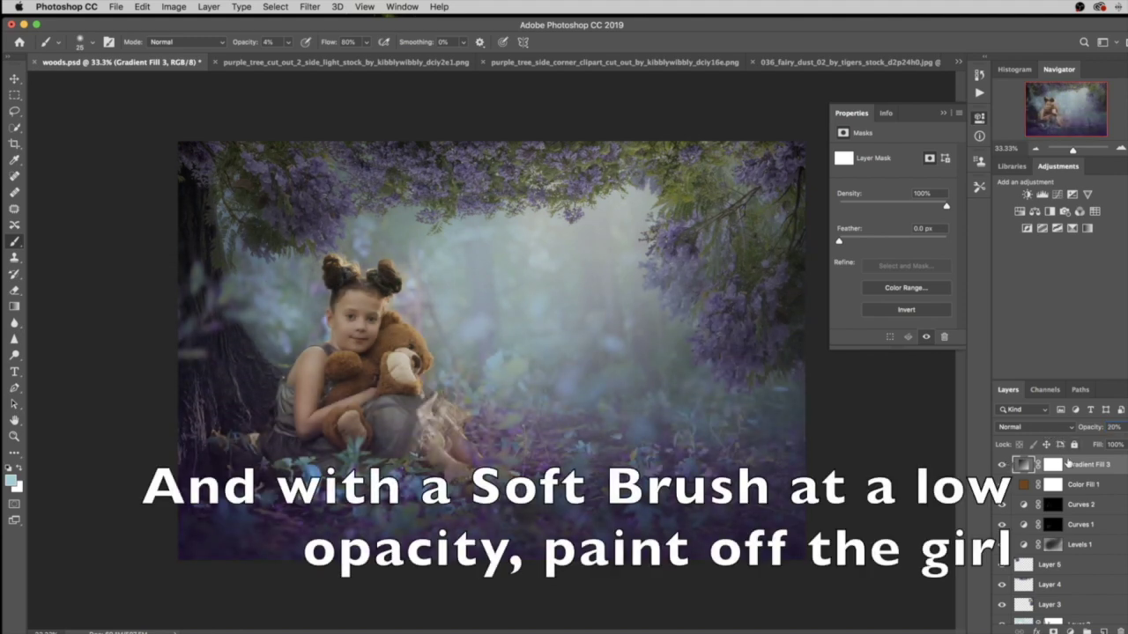
# - Paint black on the Gradient Fill 3 mask to soften it off the foliage and lower left
pyautogui.click(1052, 464)
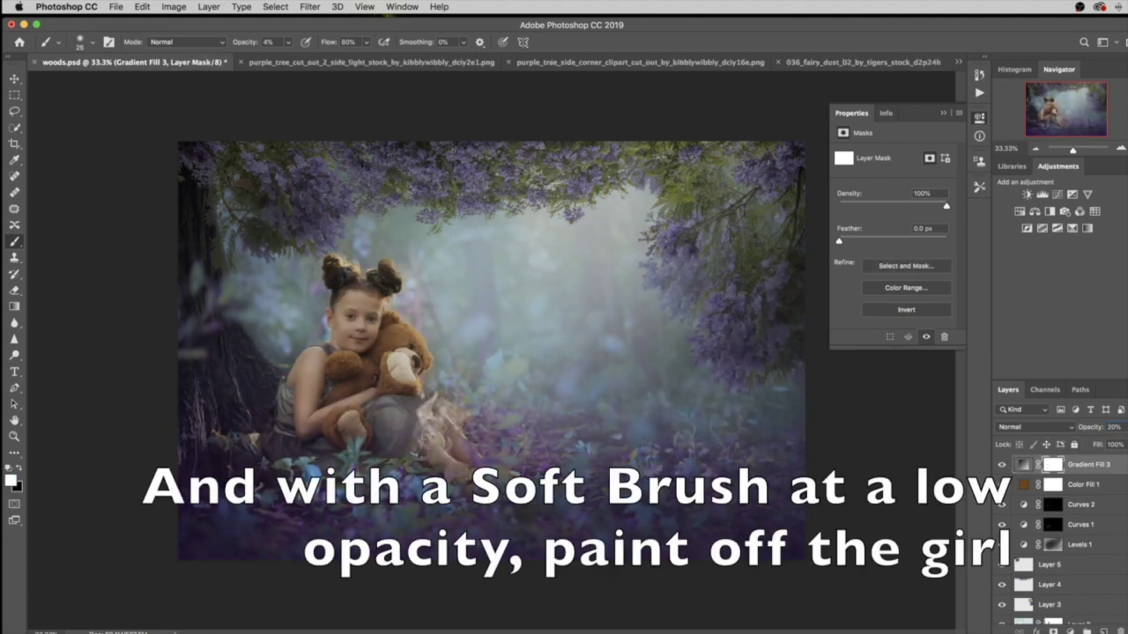
pyautogui.press('x')
pyautogui.press(']')
pyautogui.press(']')
pyautogui.press(']')
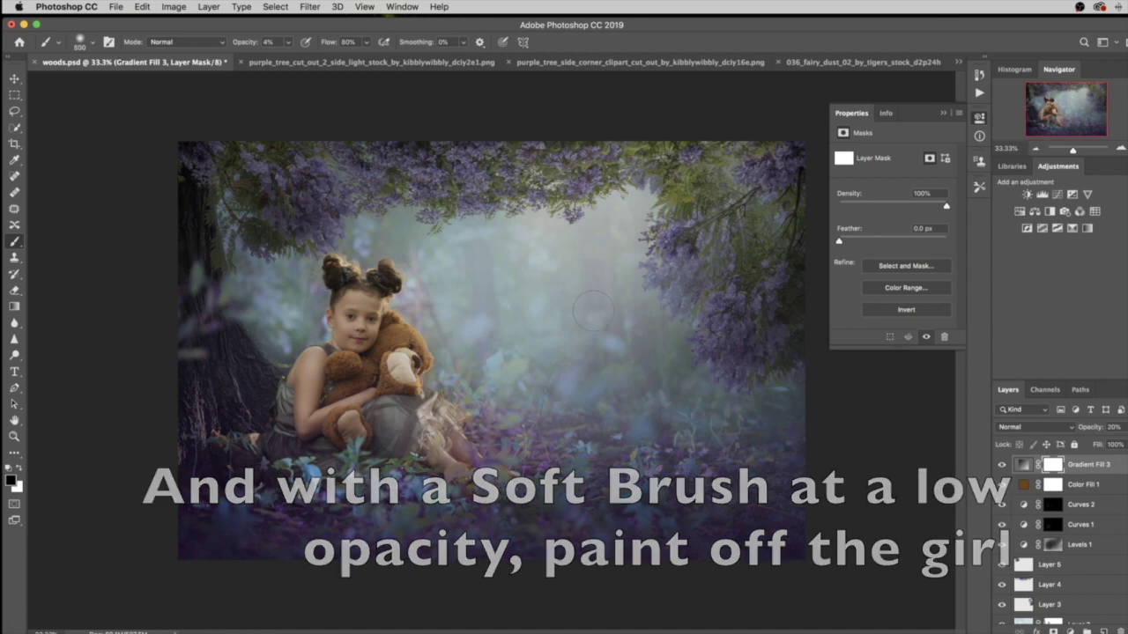
pyautogui.moveTo(220, 404); pyautogui.dragTo(80, 327)
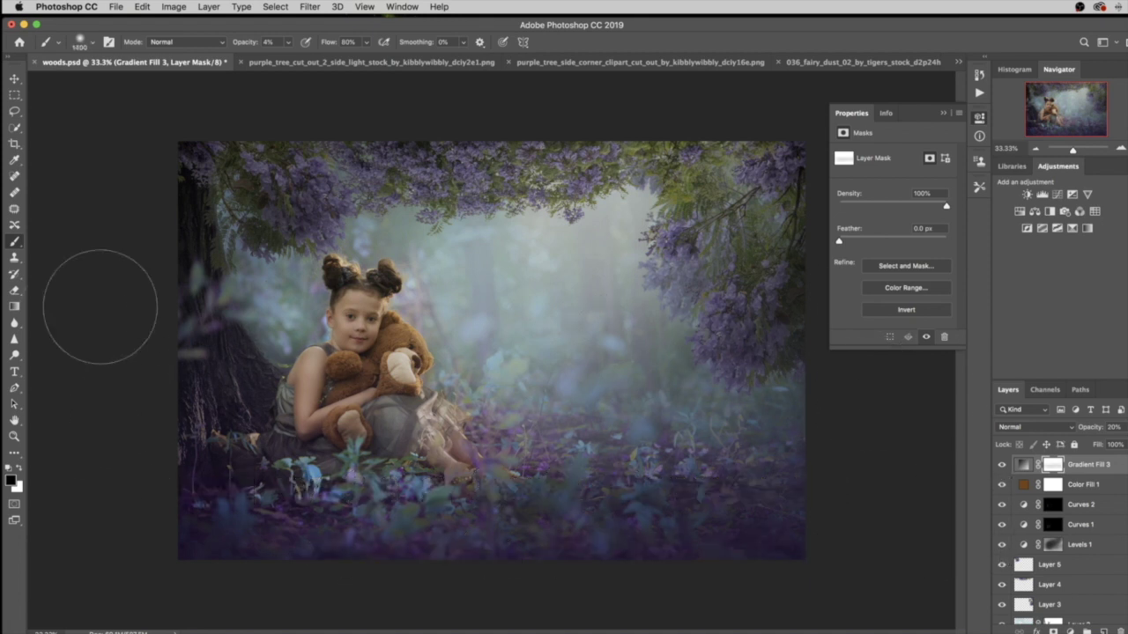
pyautogui.press('[')
pyautogui.press('[')
pyautogui.press('[')
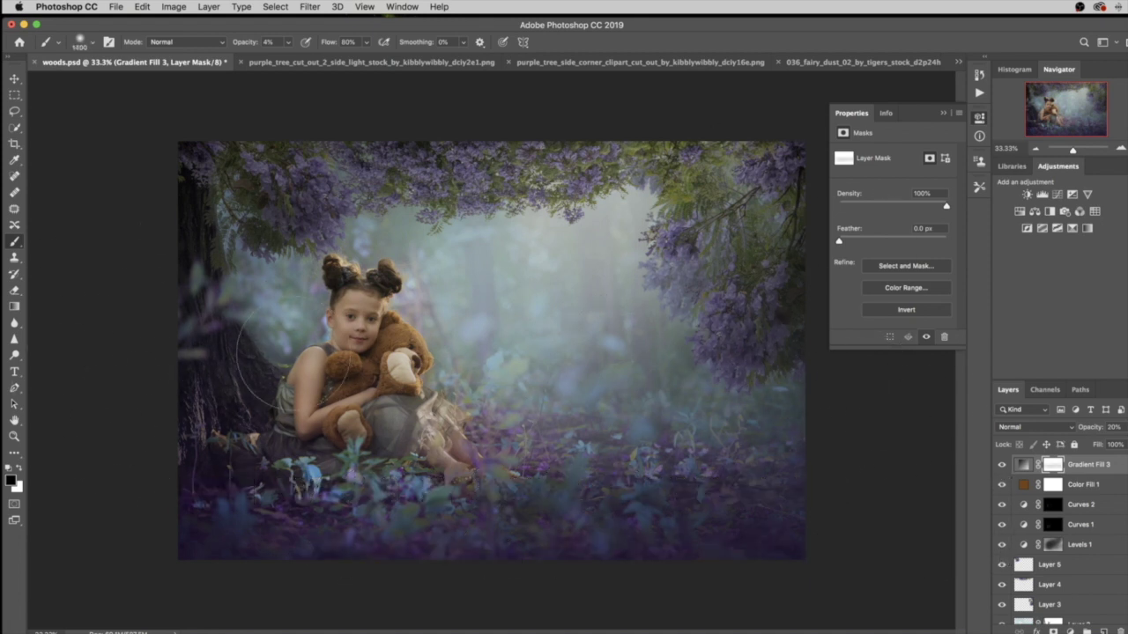
pyautogui.moveTo(156, 441); pyautogui.dragTo(108, 395)
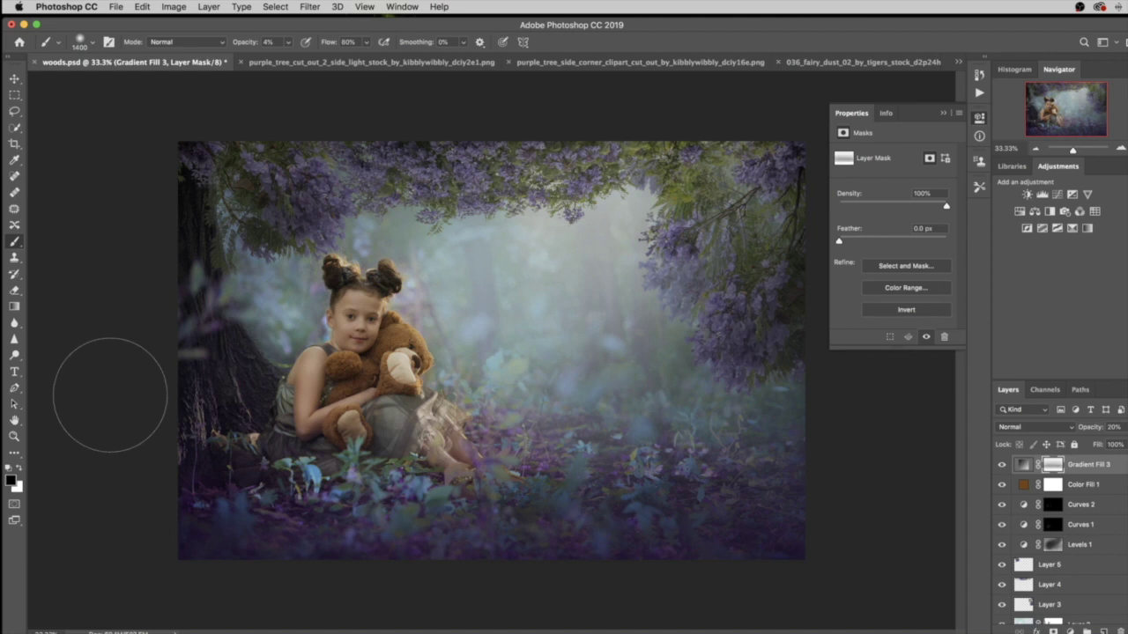
pyautogui.click(1077, 623)
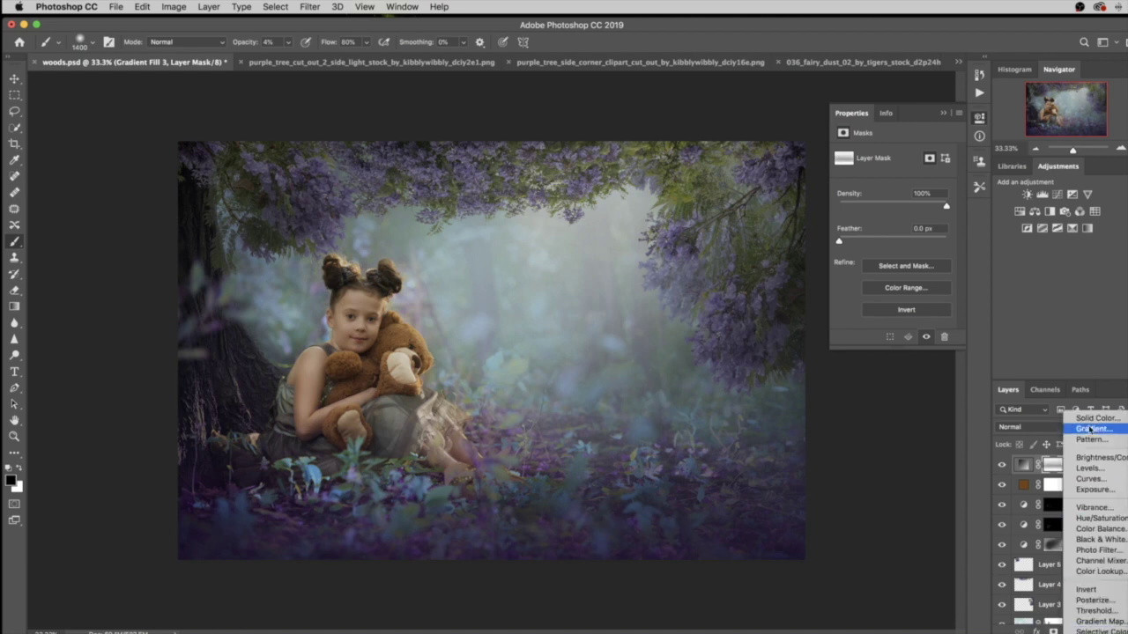
# - Add a purple #a665e3 Solid Color fill blended in Screen at 23% opacity
pyautogui.click(1088, 422)
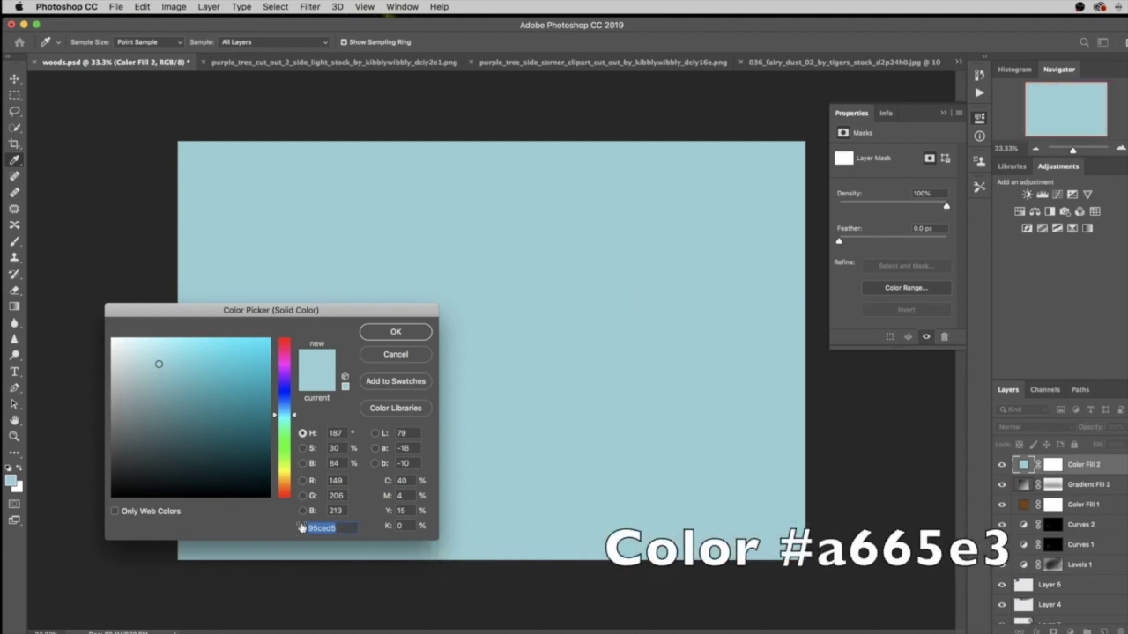
pyautogui.write('a66')
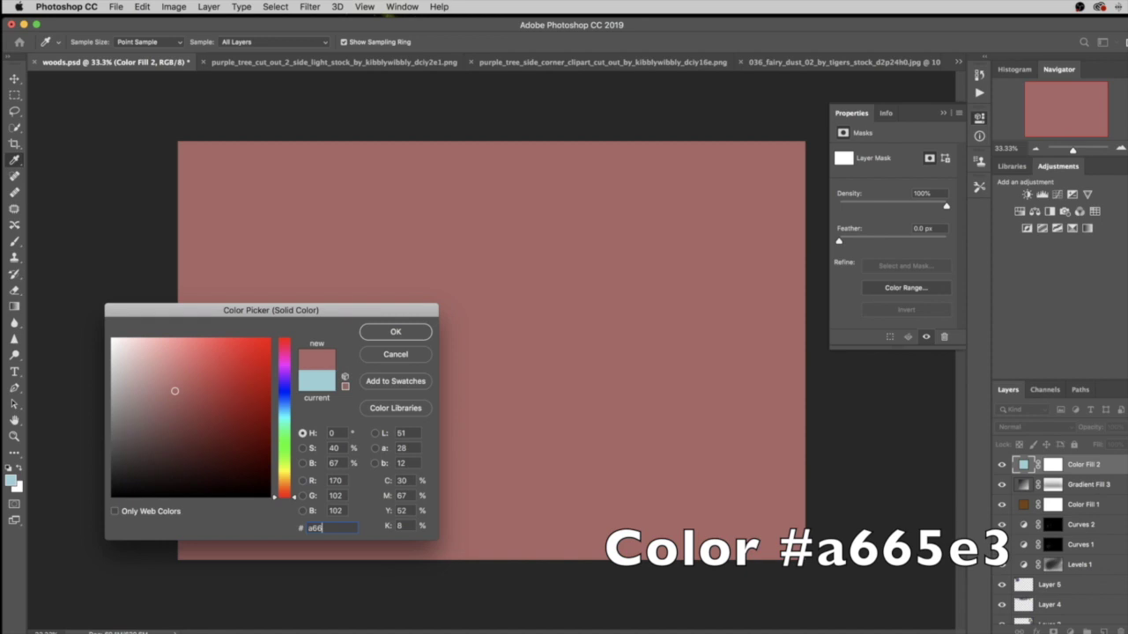
pyautogui.write('5e3')
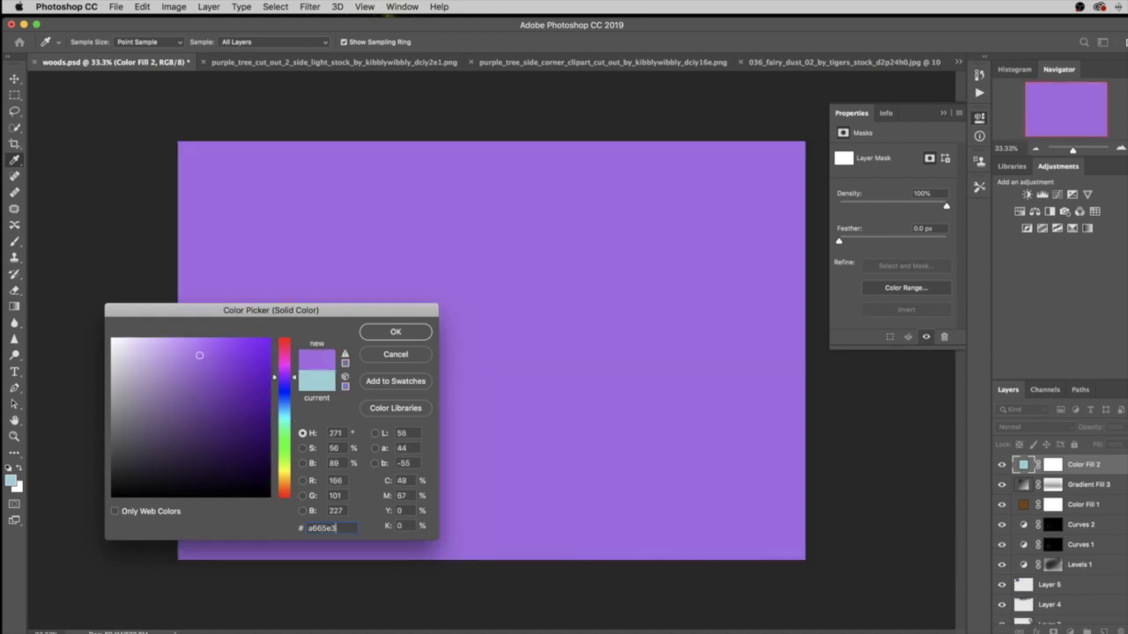
pyautogui.click(396, 330)
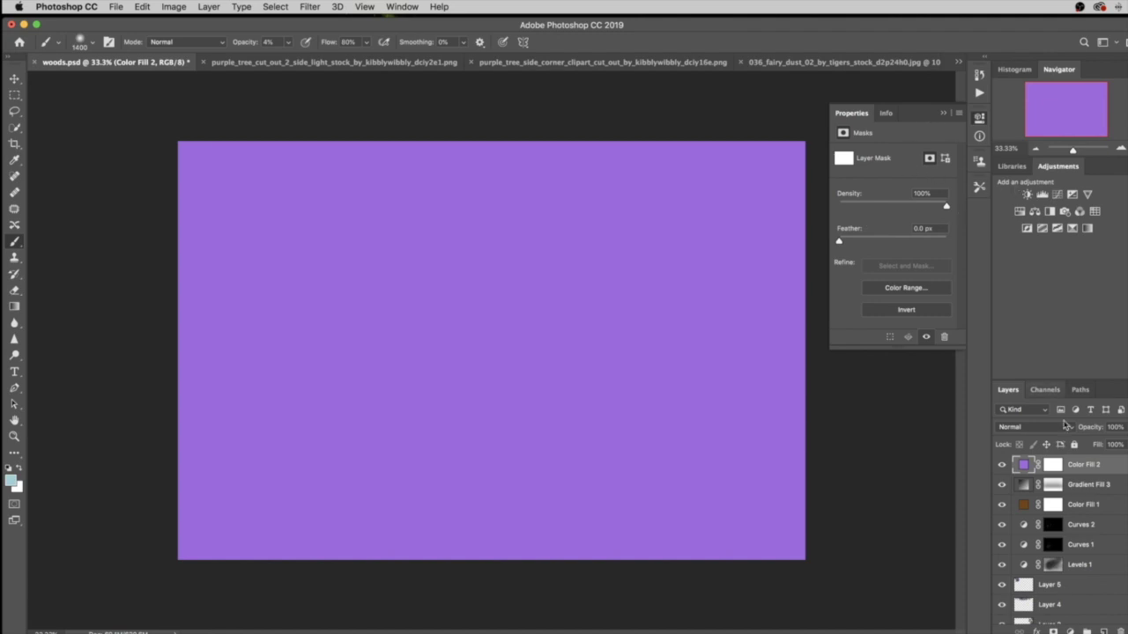
pyautogui.click(1022, 426)
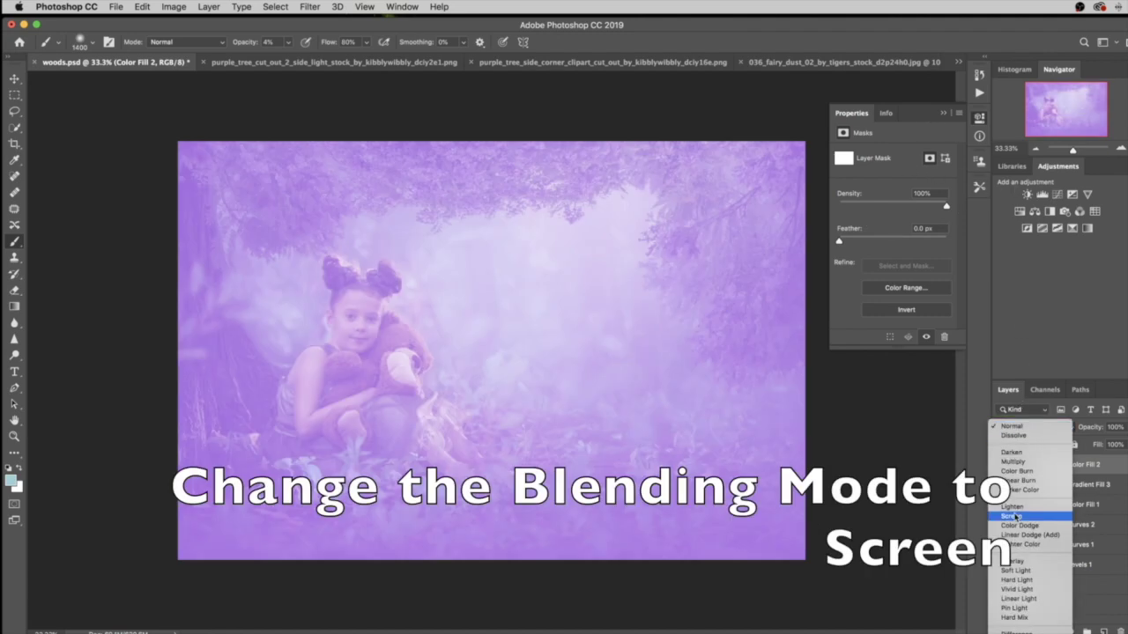
pyautogui.click(1015, 517)
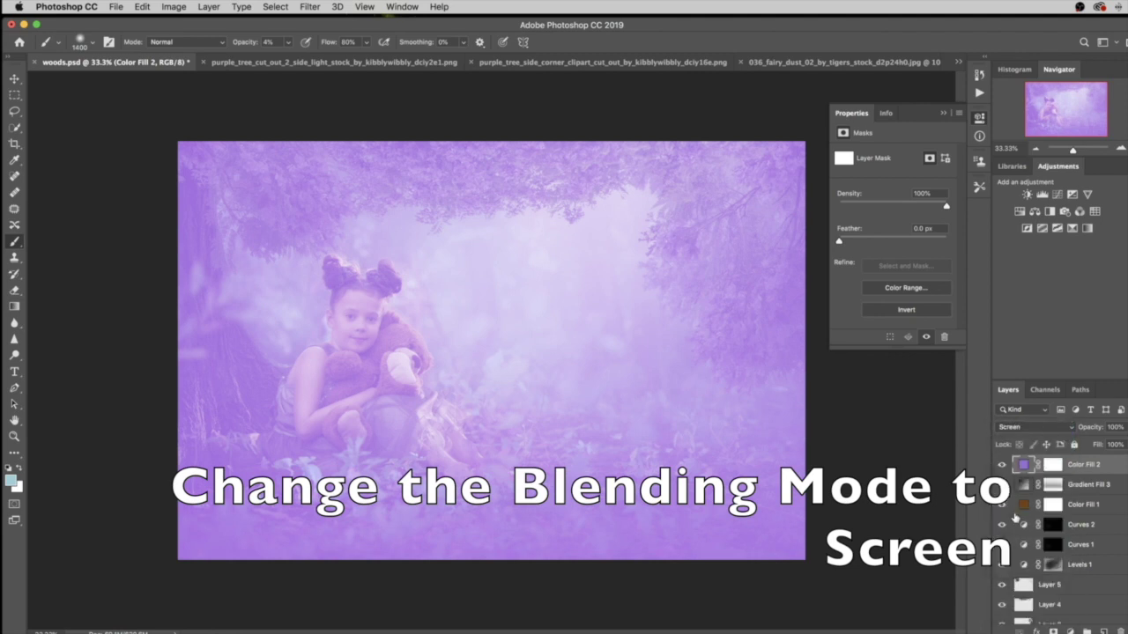
pyautogui.moveTo(1098, 435); pyautogui.dragTo(1040, 429)
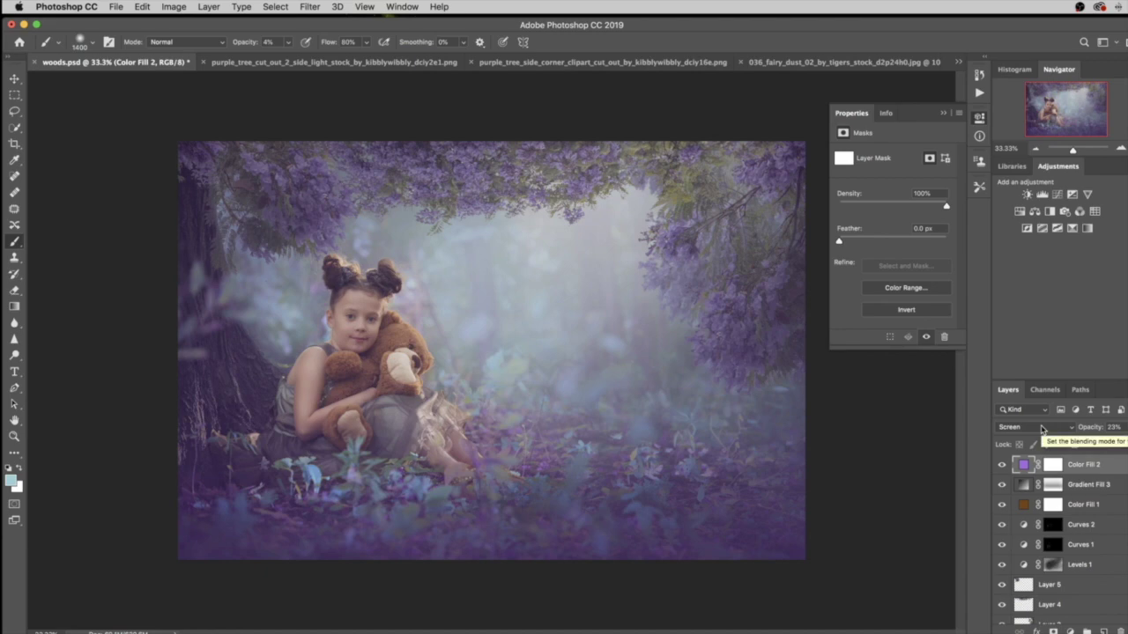
# - Invert the Color Fill 2 mask and paint white over the background and grass
pyautogui.click(1052, 469)
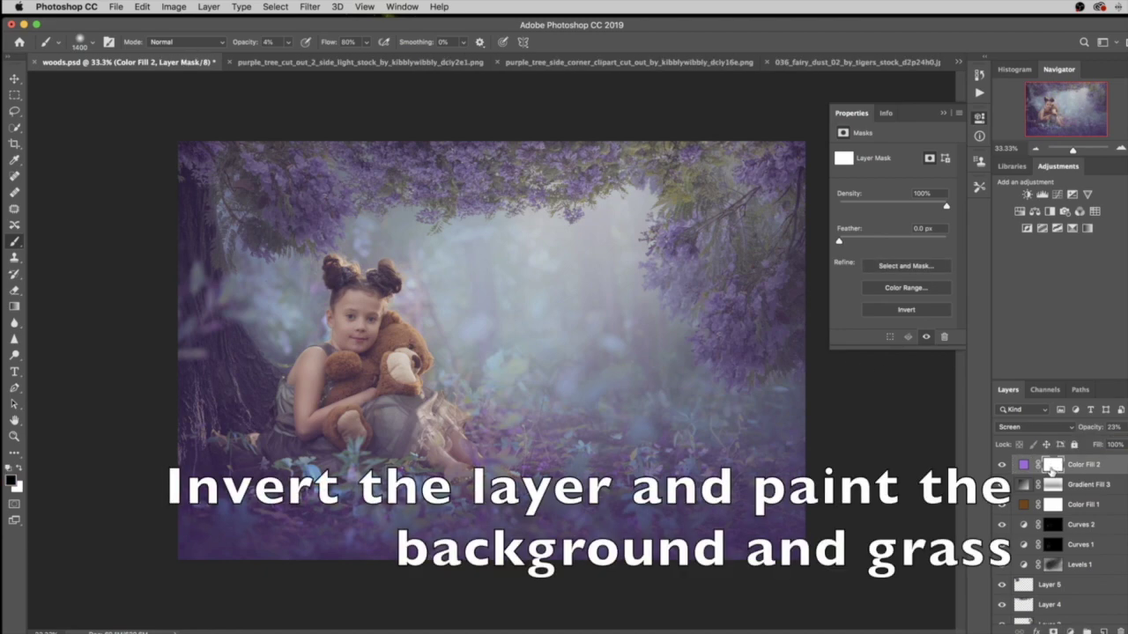
pyautogui.hotkey('ctrl', 'i')
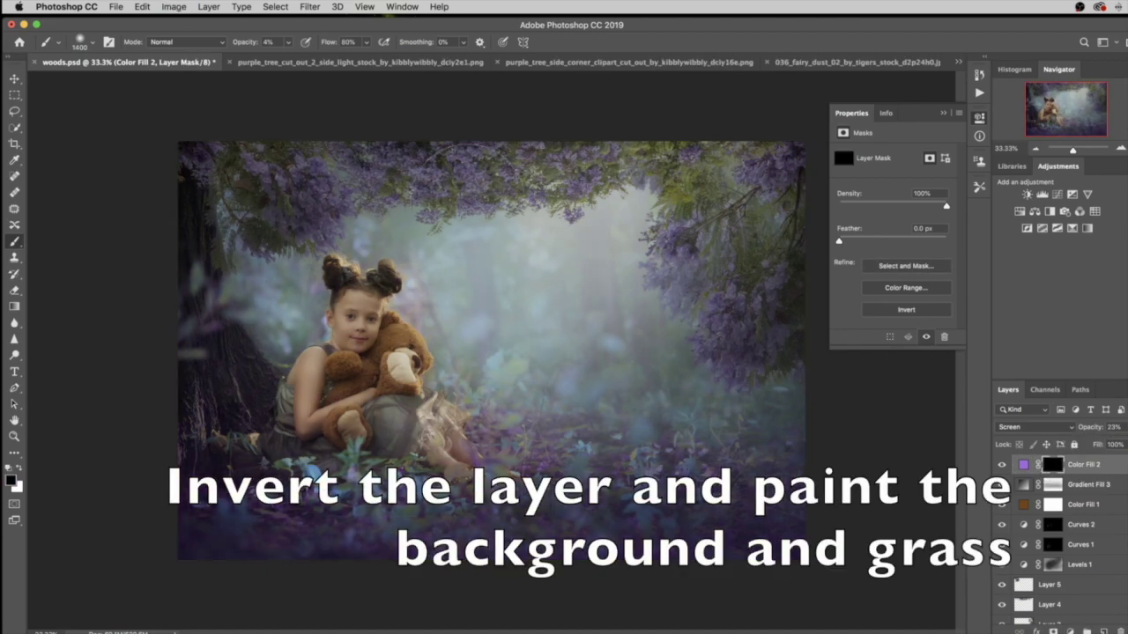
pyautogui.press('x')
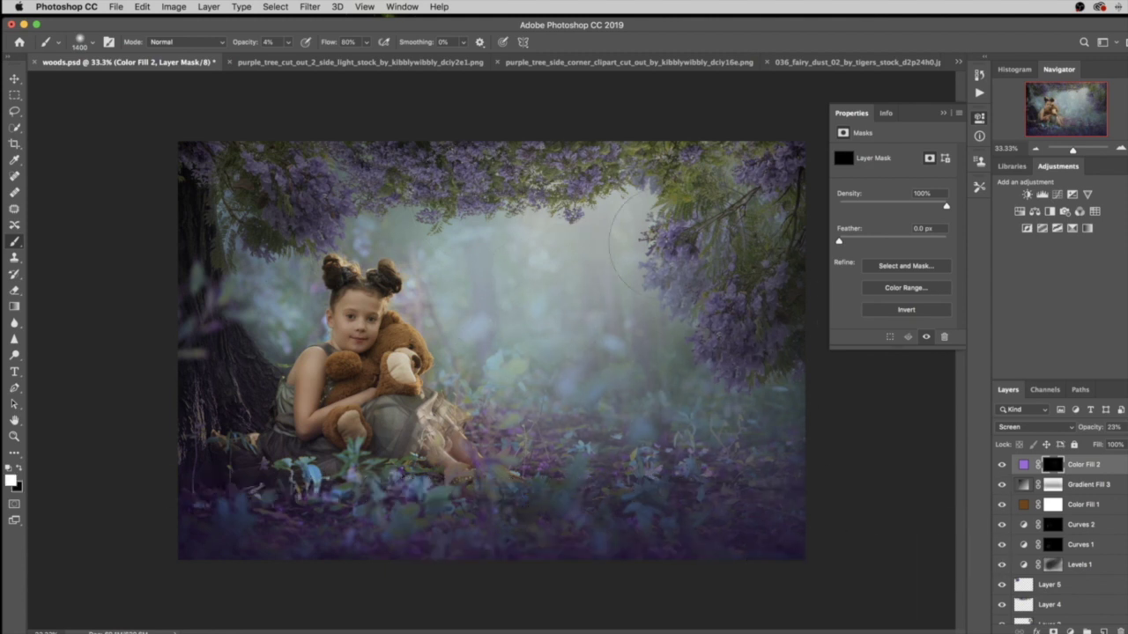
pyautogui.moveTo(244, 42); pyautogui.dragTo(264, 41)
pyautogui.moveTo(265, 159); pyautogui.dragTo(177, 256)
pyautogui.moveTo(793, 563); pyautogui.dragTo(194, 546)
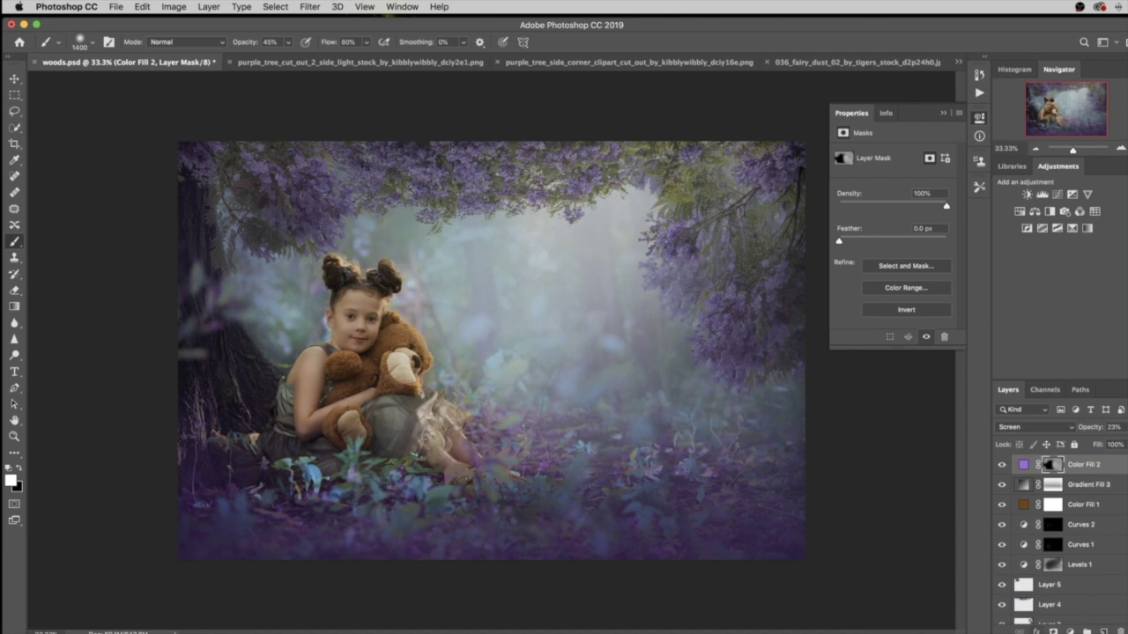
pyautogui.click(1068, 632)
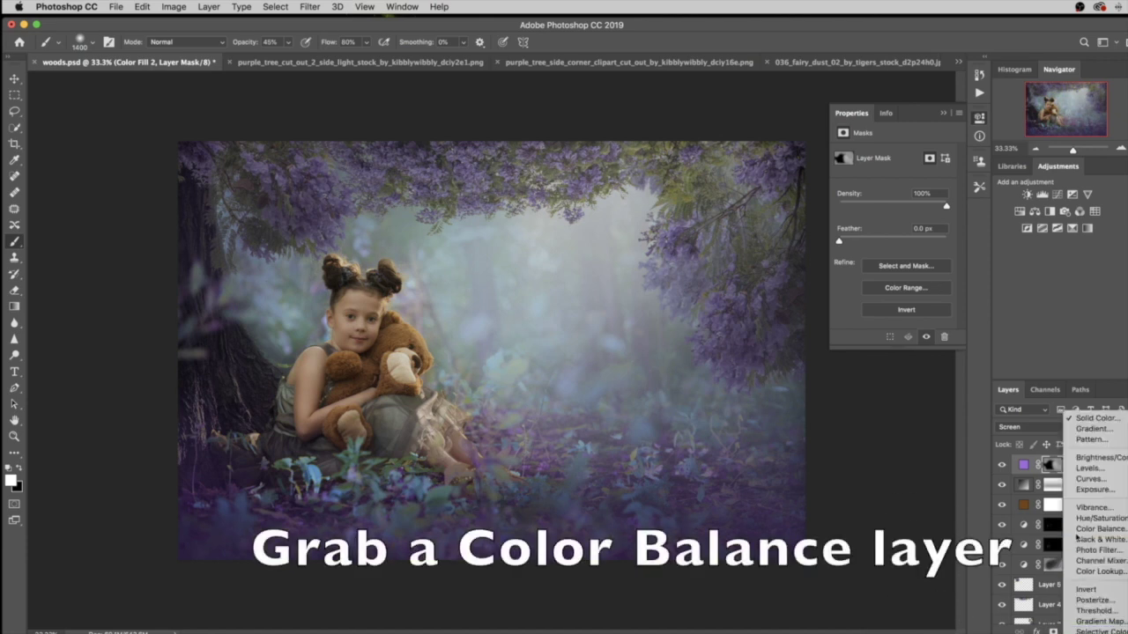
# - Add a Color Balance layer with midtones set to -3, +2, +3
pyautogui.click(1092, 528)
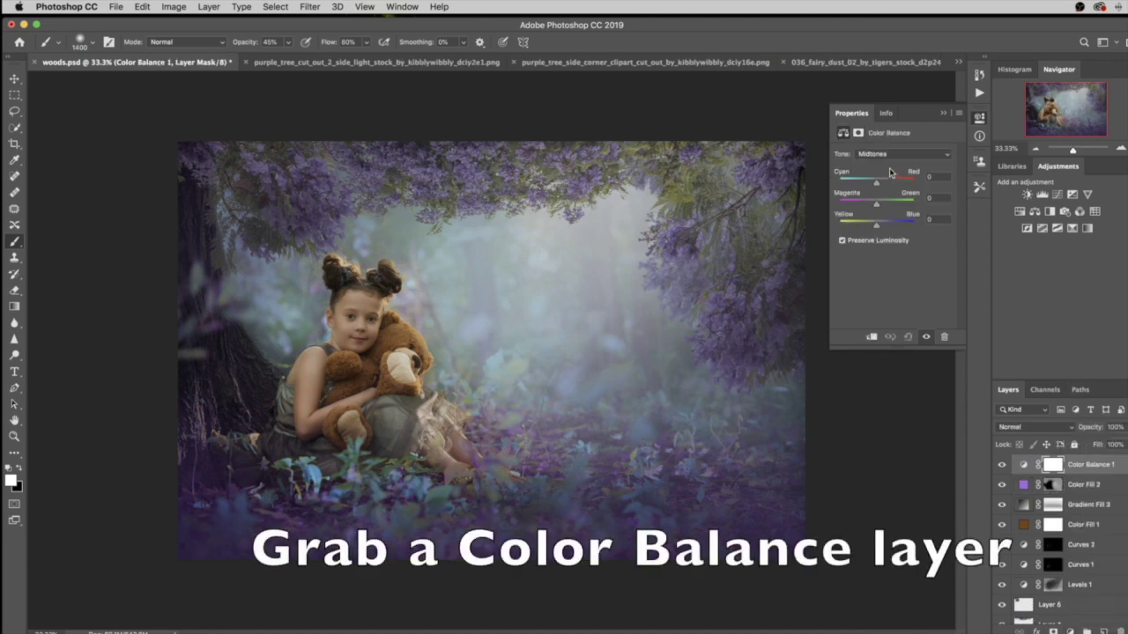
pyautogui.click(925, 176)
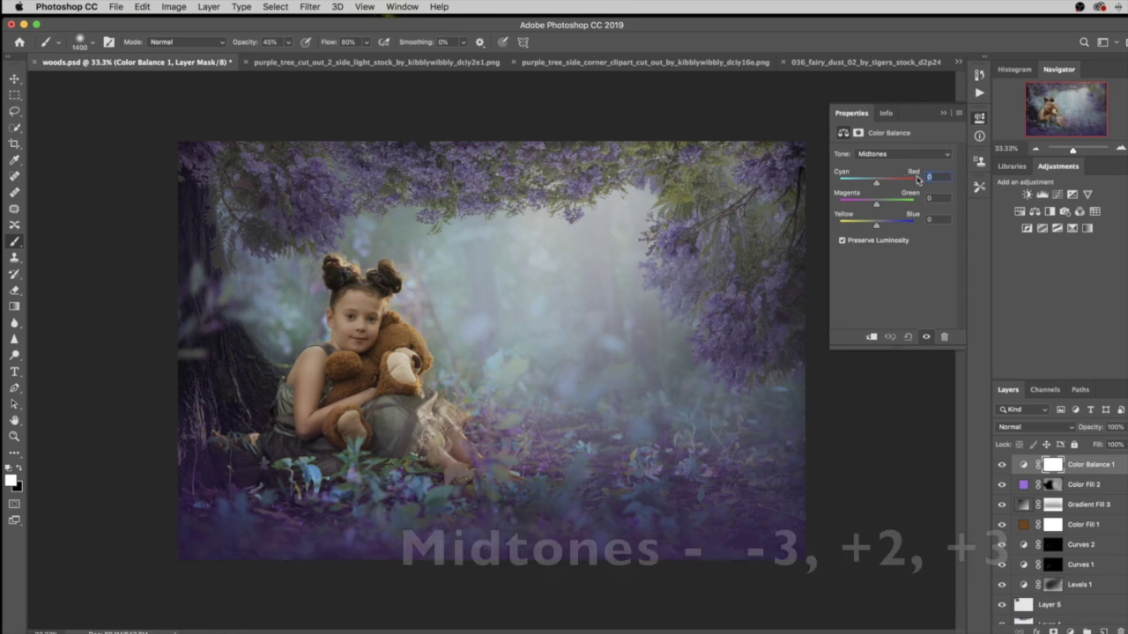
pyautogui.write('-3')
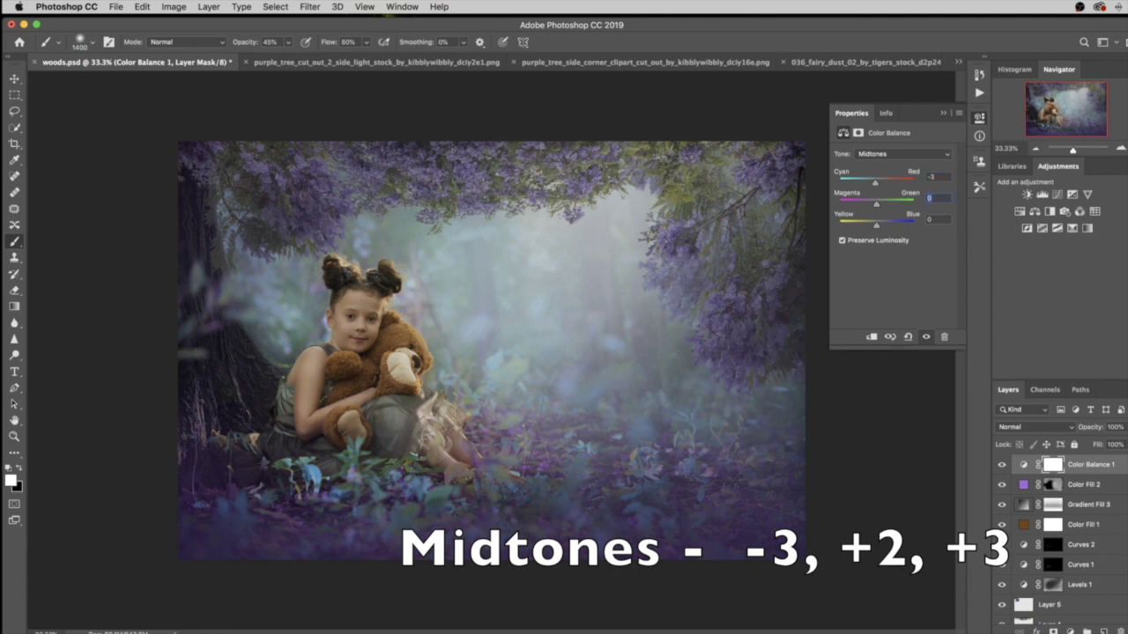
pyautogui.press('Tab')
pyautogui.write('2')
pyautogui.press('Tab')
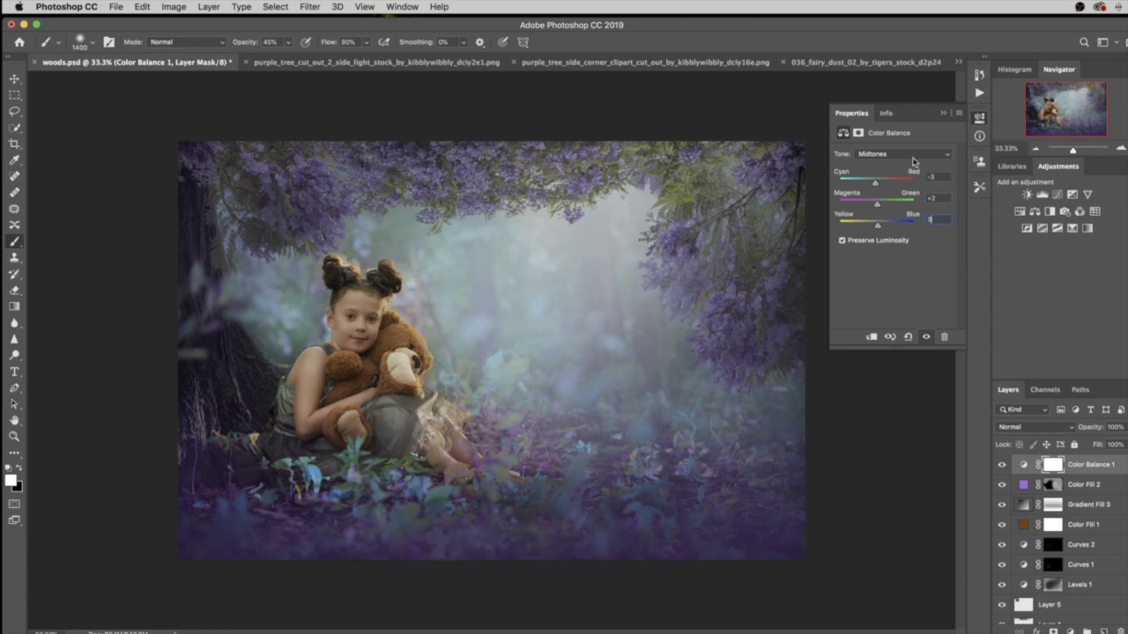
# - Set the Color Balance highlights to +7, +2, -8 and collapse the settings panel
pyautogui.click(917, 155)
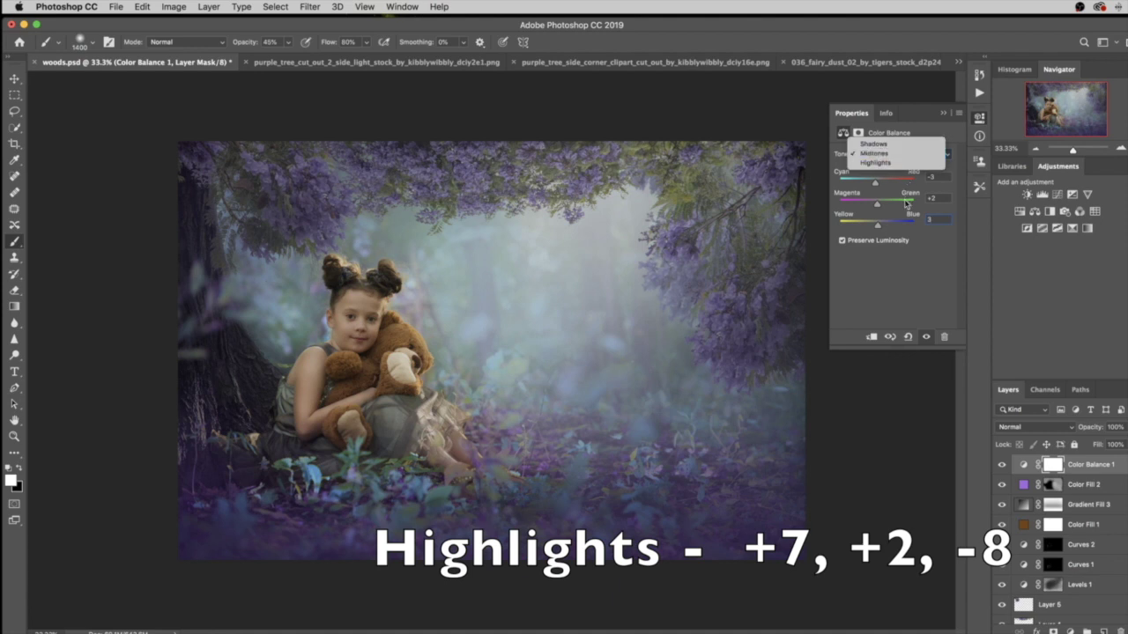
pyautogui.click(910, 163)
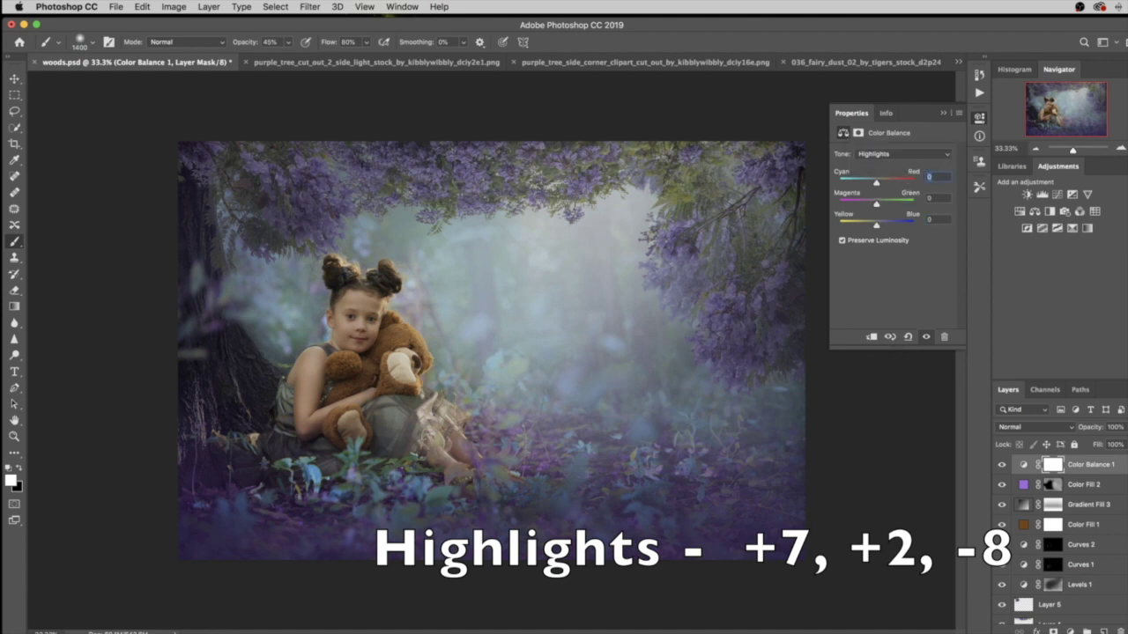
pyautogui.write('7')
pyautogui.press('Tab')
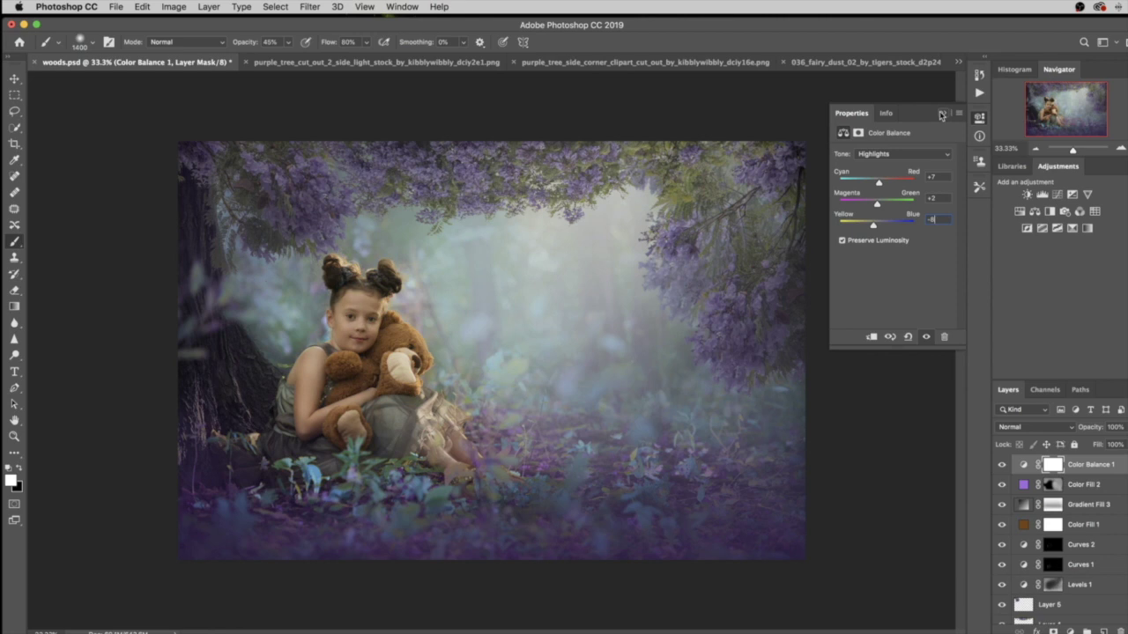
pyautogui.click(940, 114)
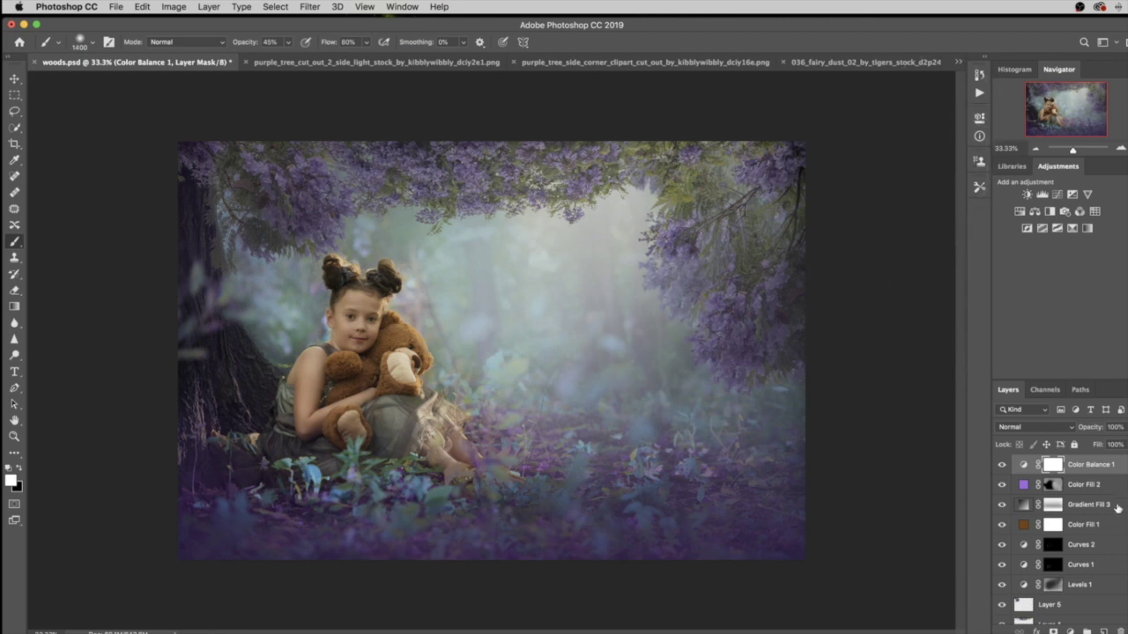
# - Add a Curves 3 layer with a control point on its curve
pyautogui.click(1069, 631)
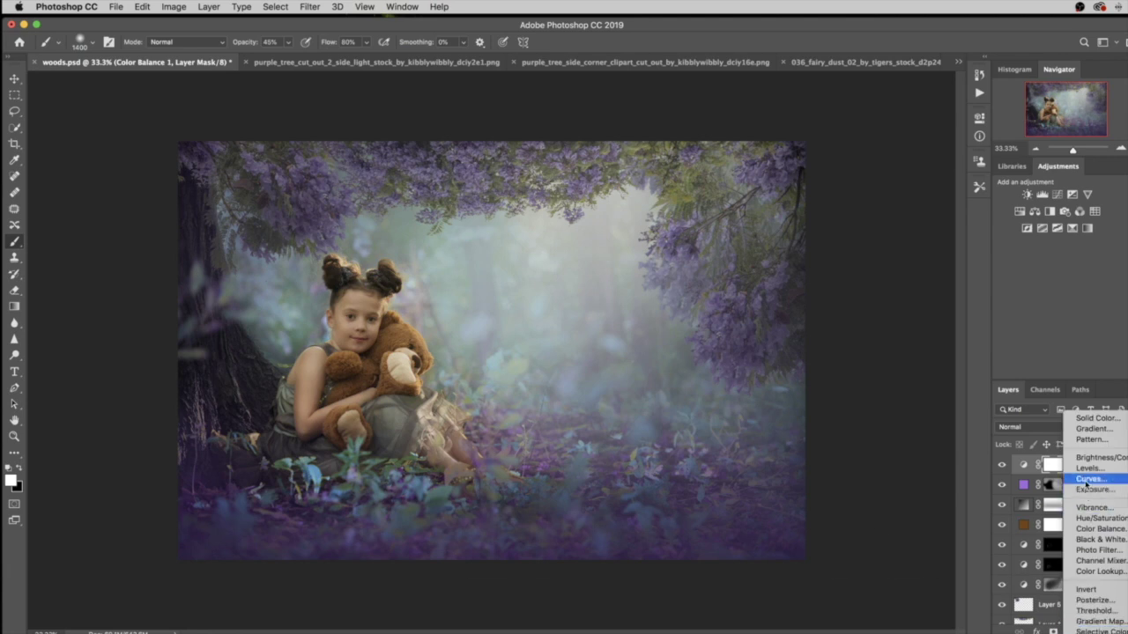
pyautogui.click(1086, 483)
pyautogui.click(922, 208)
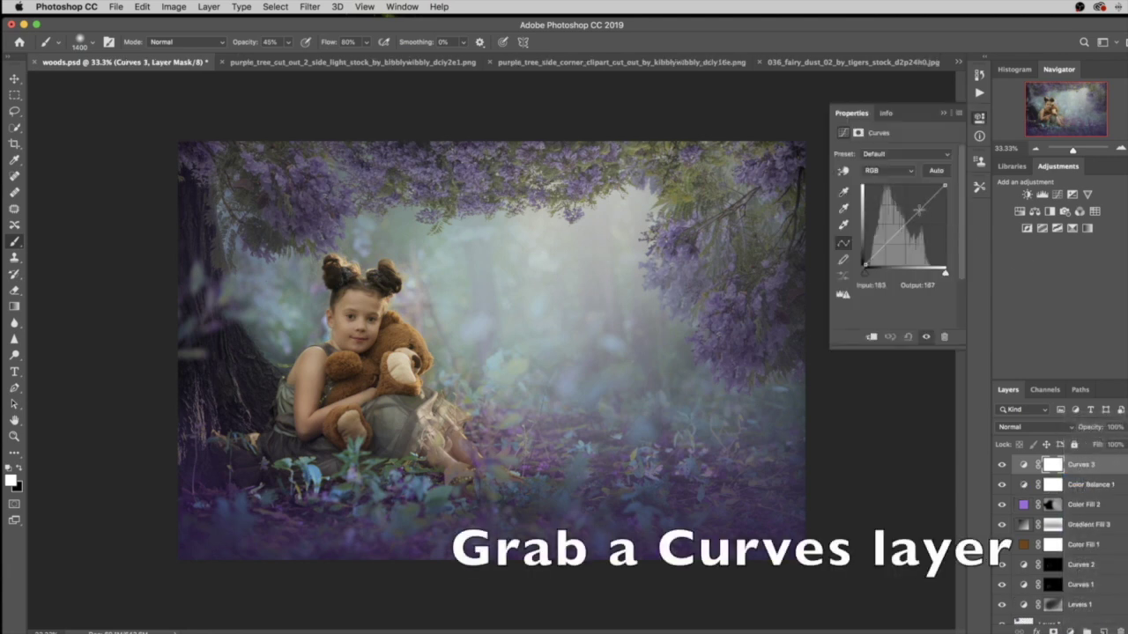
pyautogui.click(881, 286)
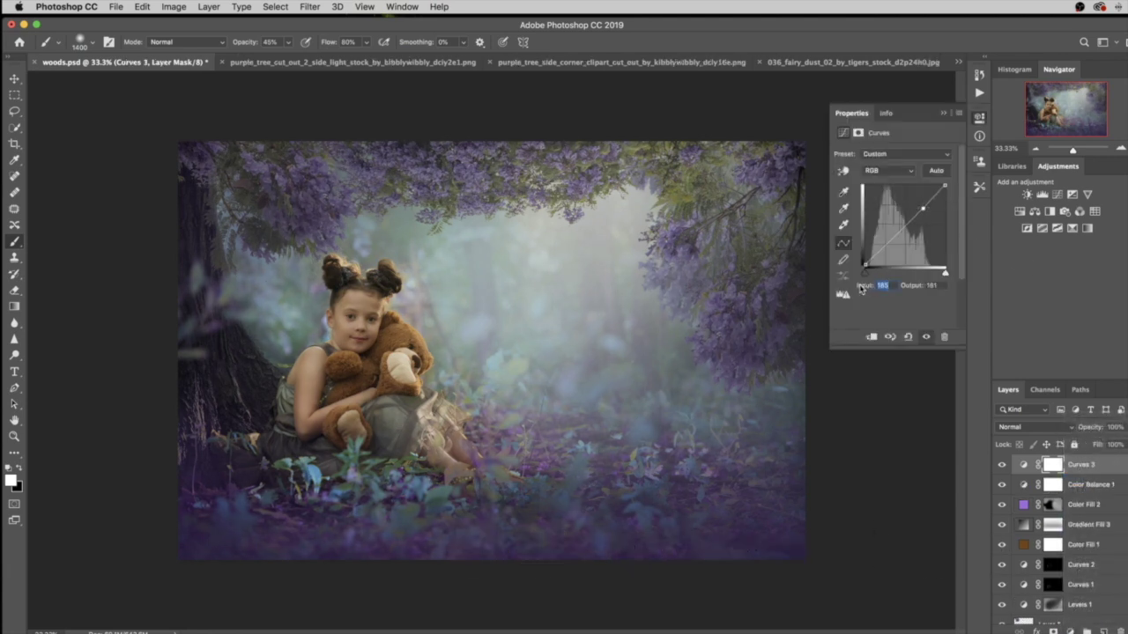
pyautogui.write('189')
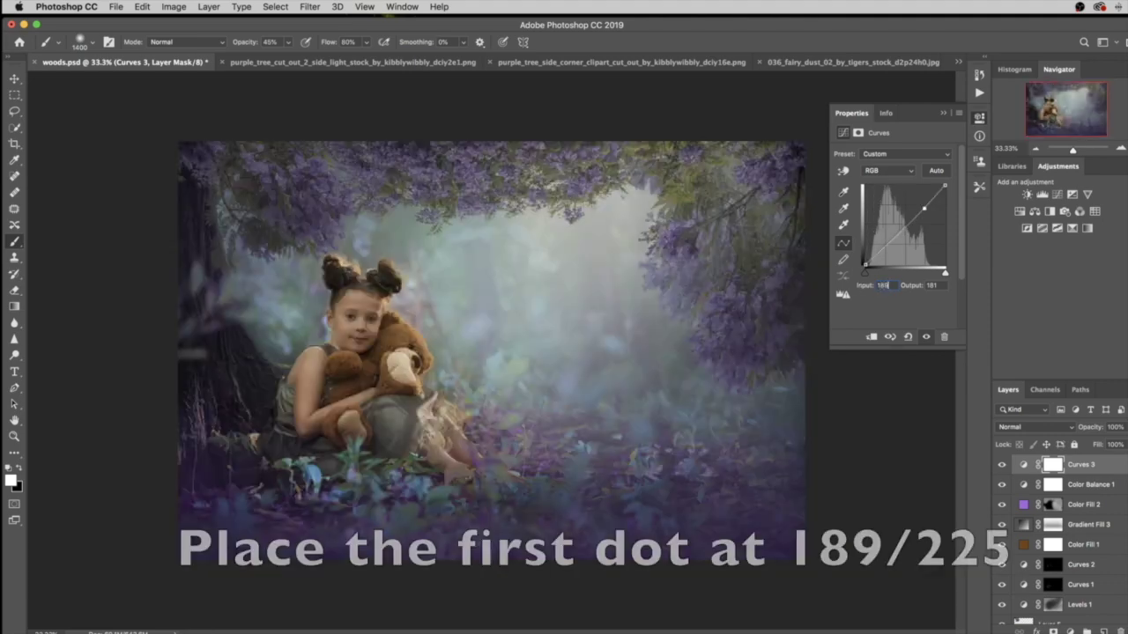
pyautogui.press('Tab')
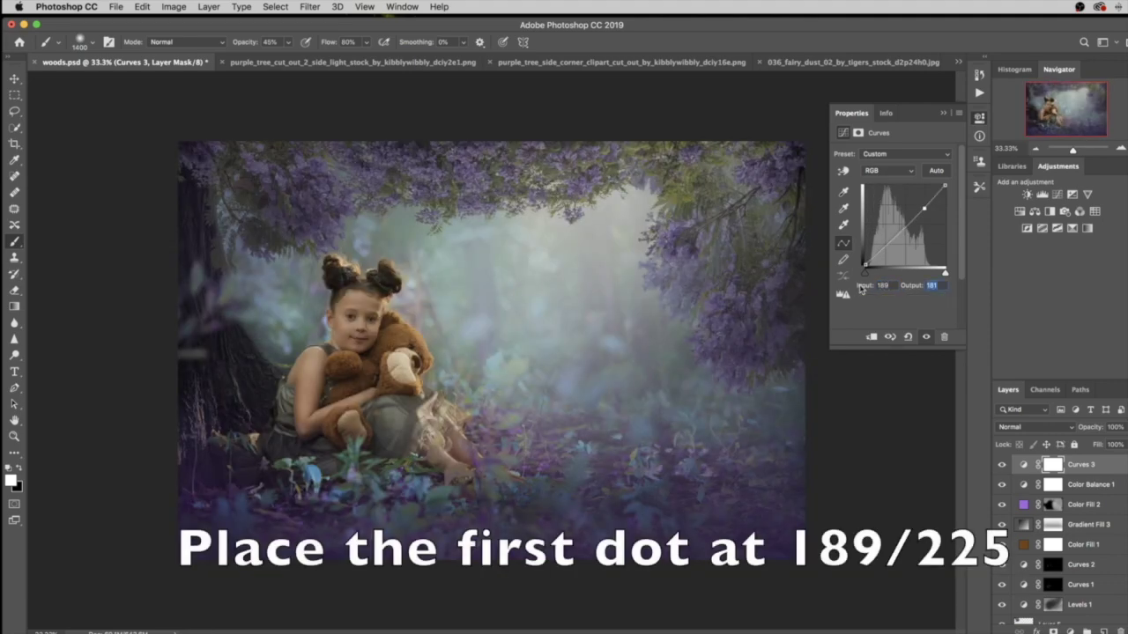
pyautogui.write('225')
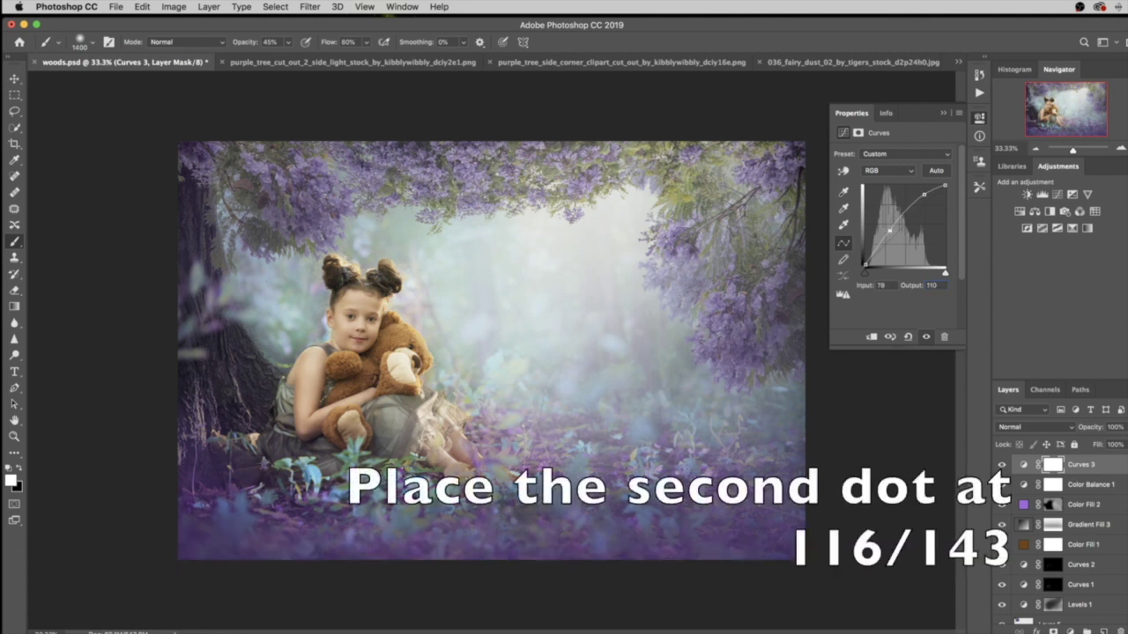
# - Set the point to input 116, output 143 and paint black off the image edges
pyautogui.write('116')
pyautogui.press('Tab')
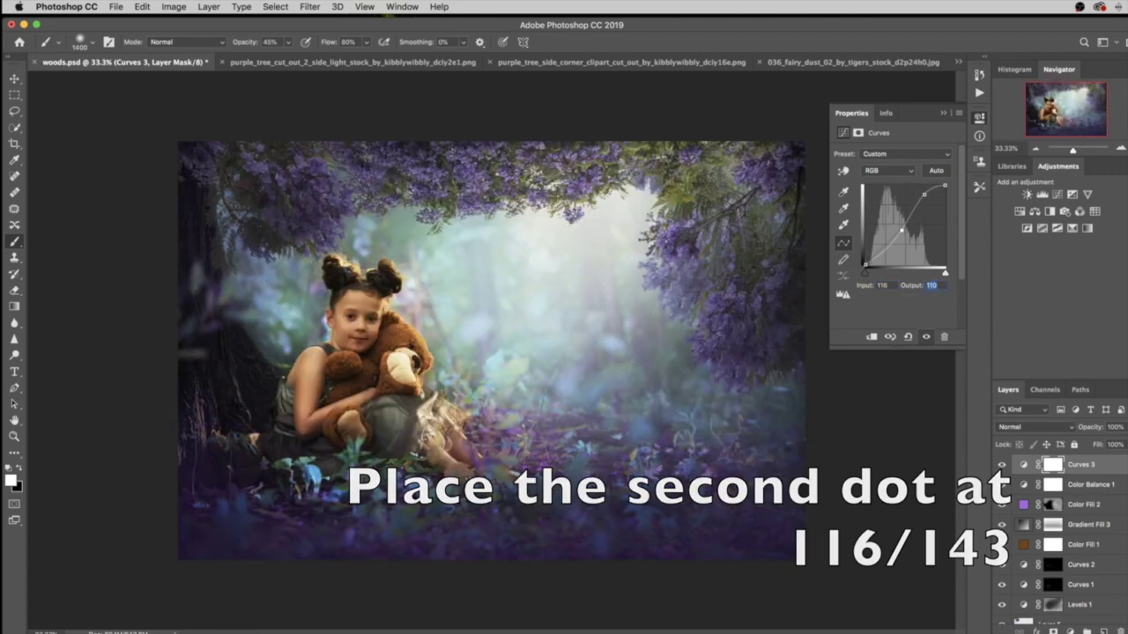
pyautogui.write('143')
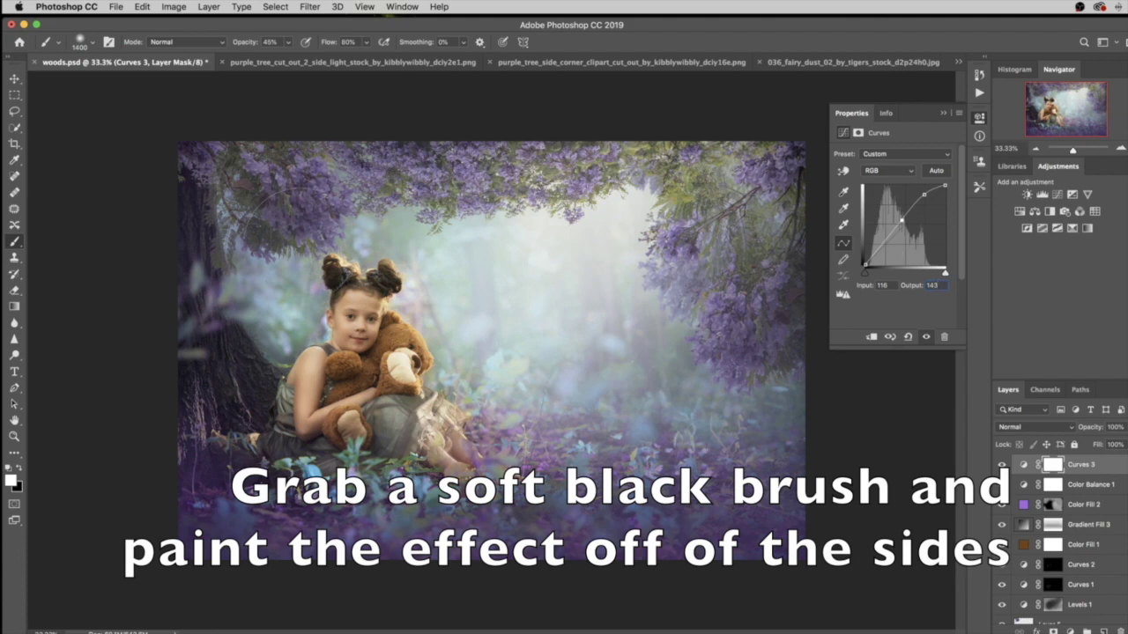
pyautogui.write('x')
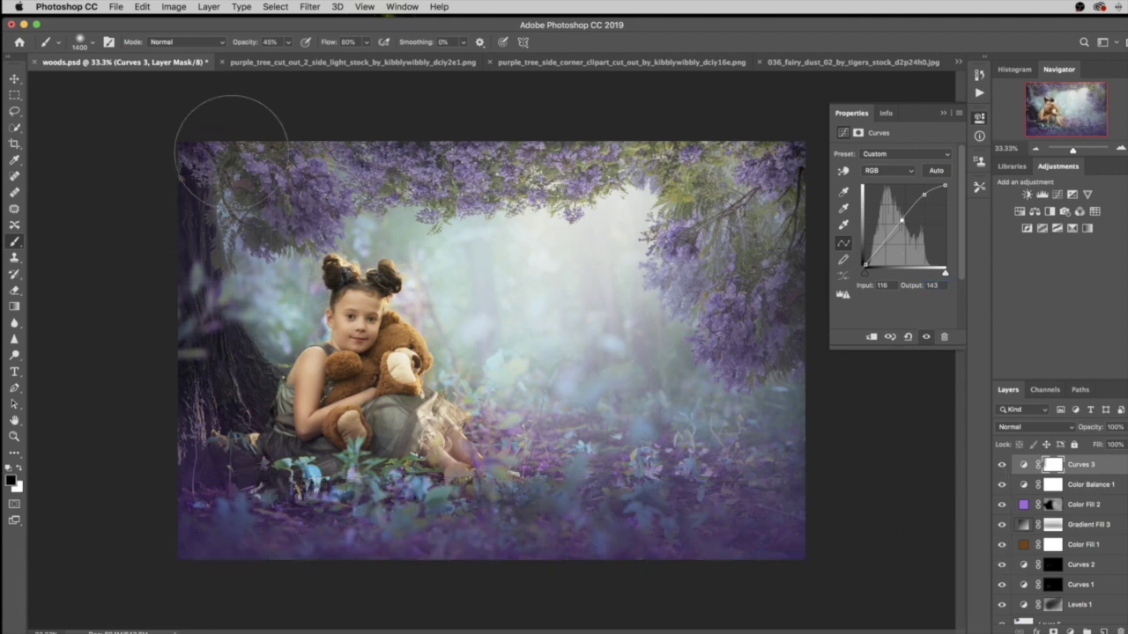
pyautogui.moveTo(198, 154)
pyautogui.mouseDown()
pyautogui.moveTo(188, 215)
pyautogui.moveTo(440, 114)
pyautogui.moveTo(255, 458)
pyautogui.moveTo(315, 551)
pyautogui.moveTo(489, 438)
pyautogui.moveTo(736, 389)
pyautogui.moveTo(764, 202)
pyautogui.moveTo(696, 105)
pyautogui.mouseUp()
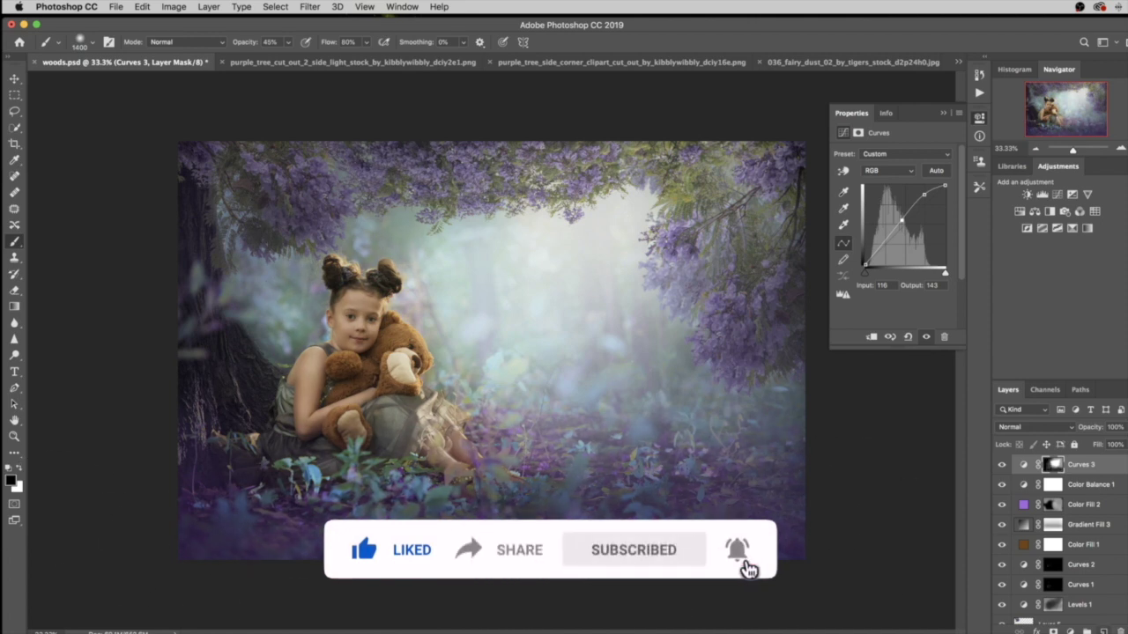
pyautogui.click(1087, 628)
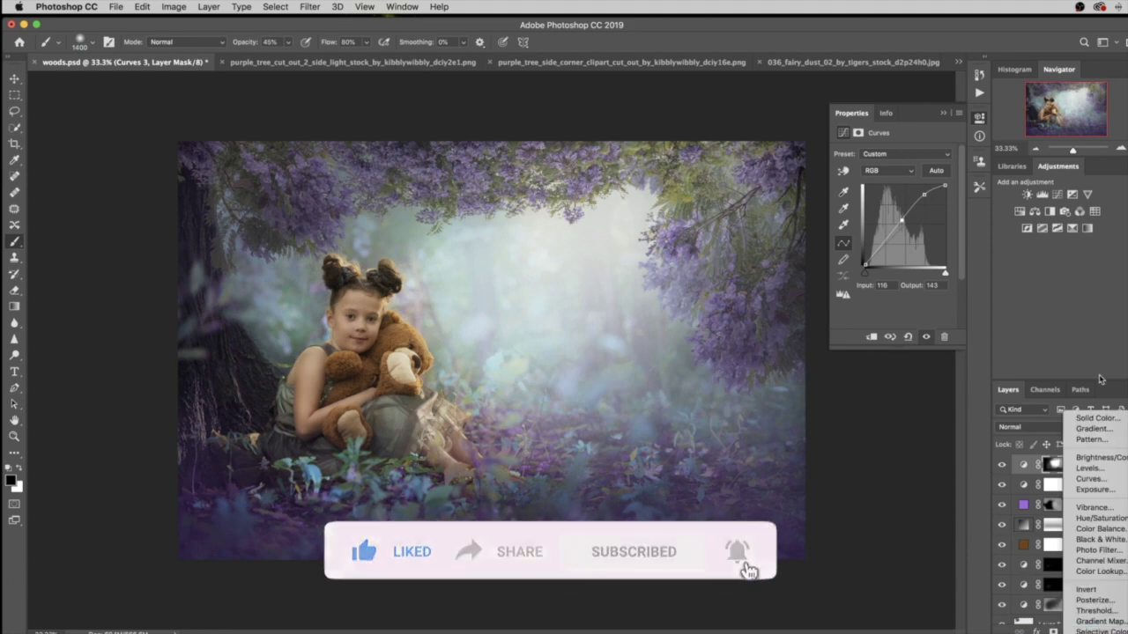
# - Add a gradient fill layer with both gradient stops set to black and a dark colour
pyautogui.click(1090, 431)
pyautogui.click(779, 119)
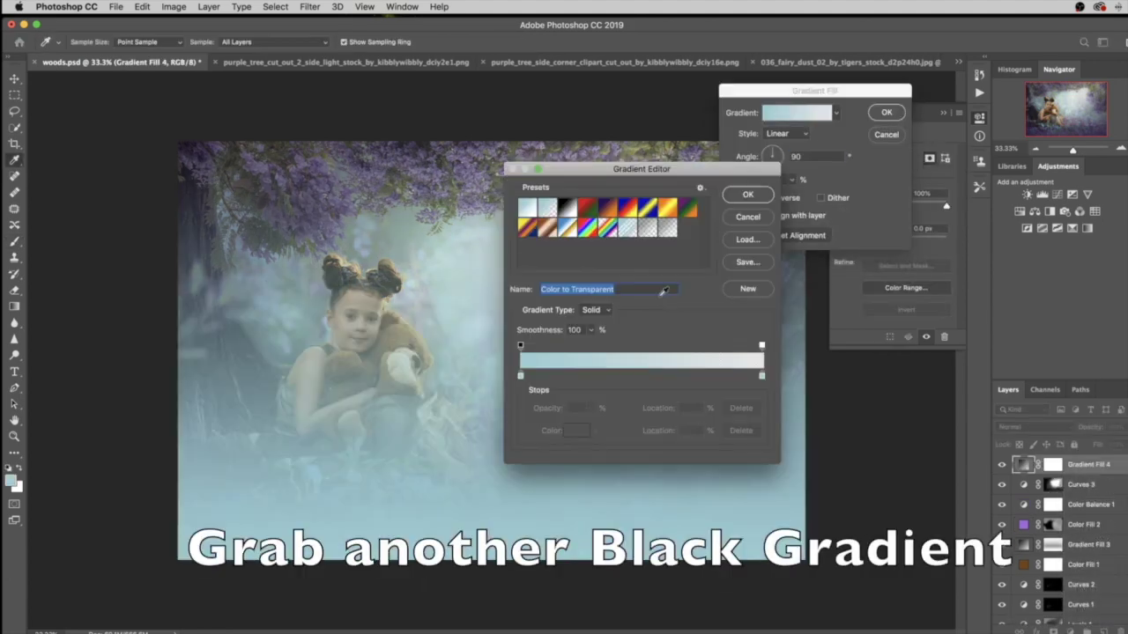
pyautogui.doubleClick(519, 376)
pyautogui.click(114, 488)
pyautogui.click(395, 331)
pyautogui.click(761, 376)
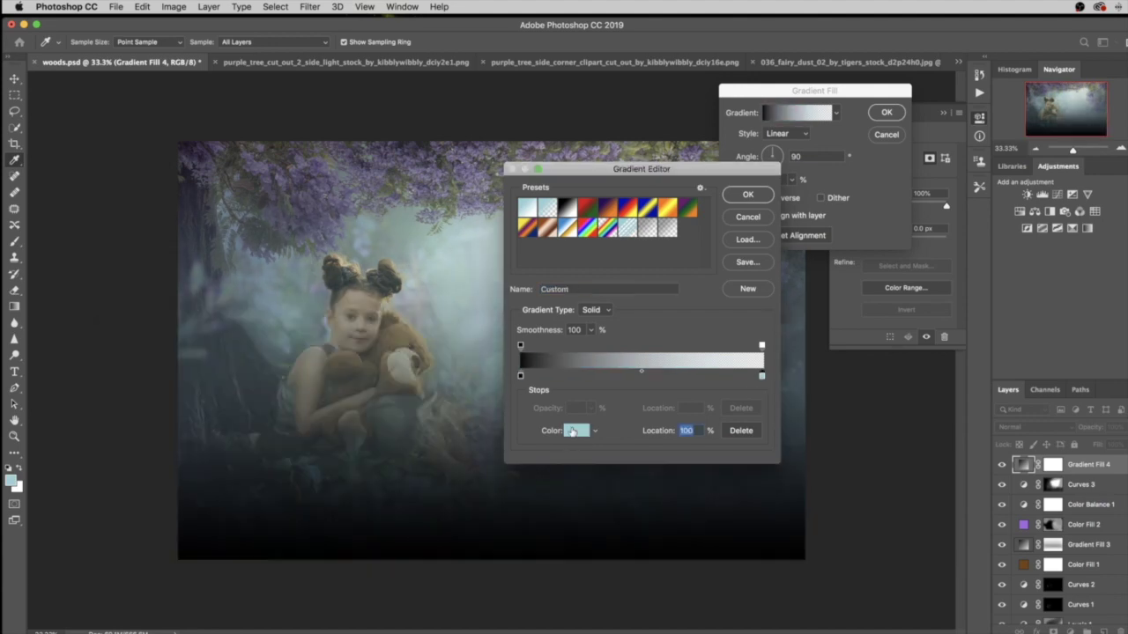
pyautogui.click(575, 430)
pyautogui.click(111, 495)
pyautogui.click(395, 331)
pyautogui.click(747, 193)
# - Make the vignette gradient radial and reversed so the edges go dark, and apply it
pyautogui.click(786, 133)
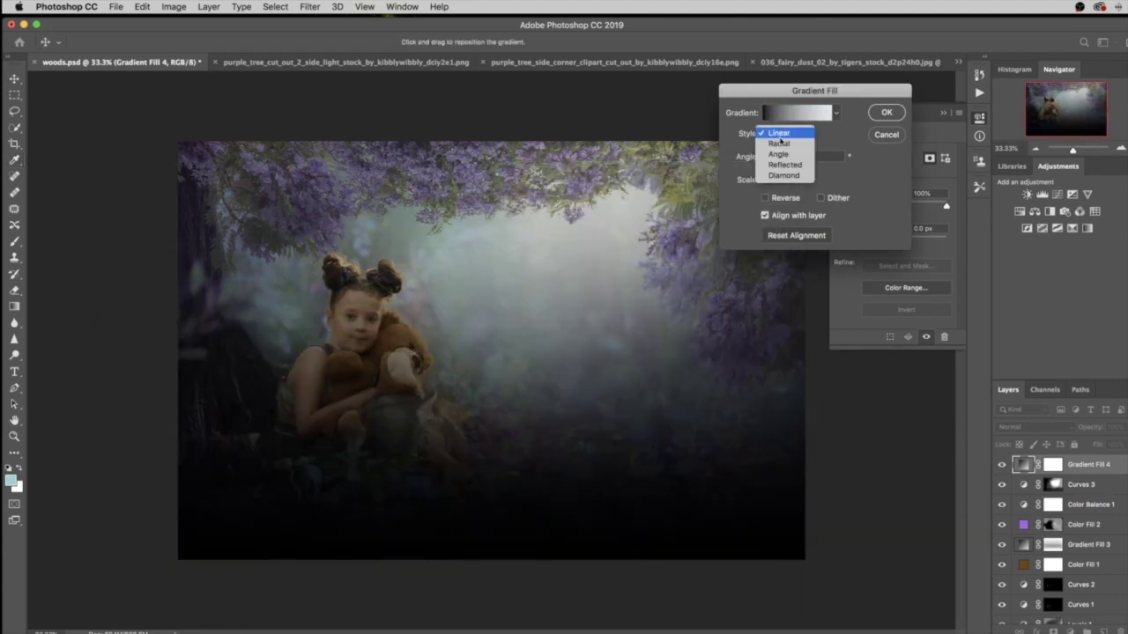
pyautogui.click(777, 142)
pyautogui.click(764, 198)
pyautogui.click(778, 149)
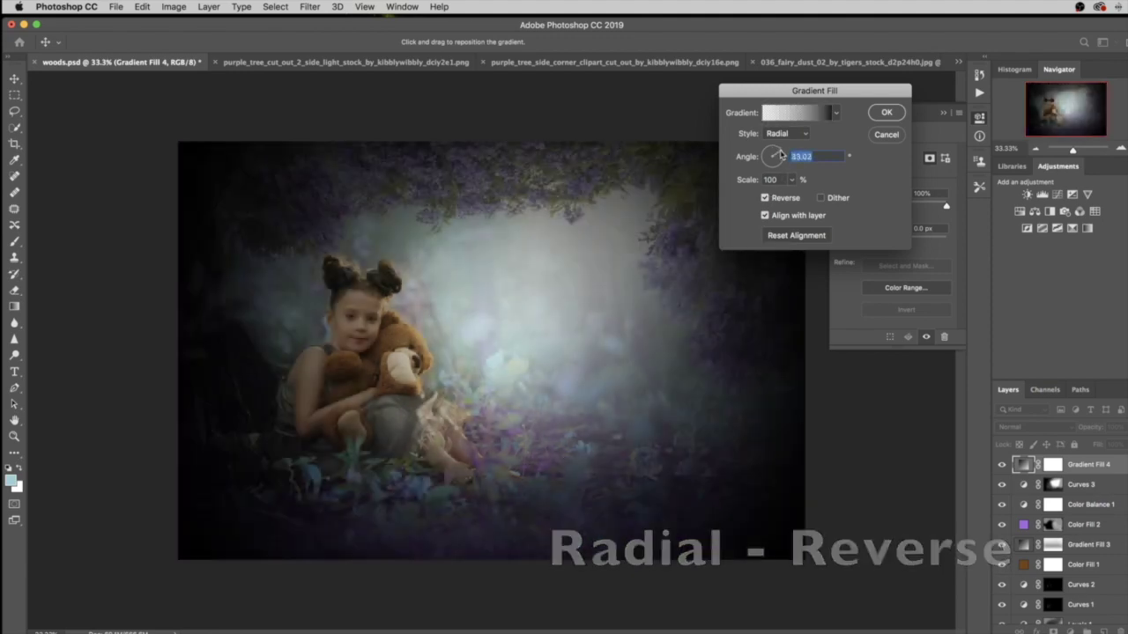
pyautogui.click(877, 115)
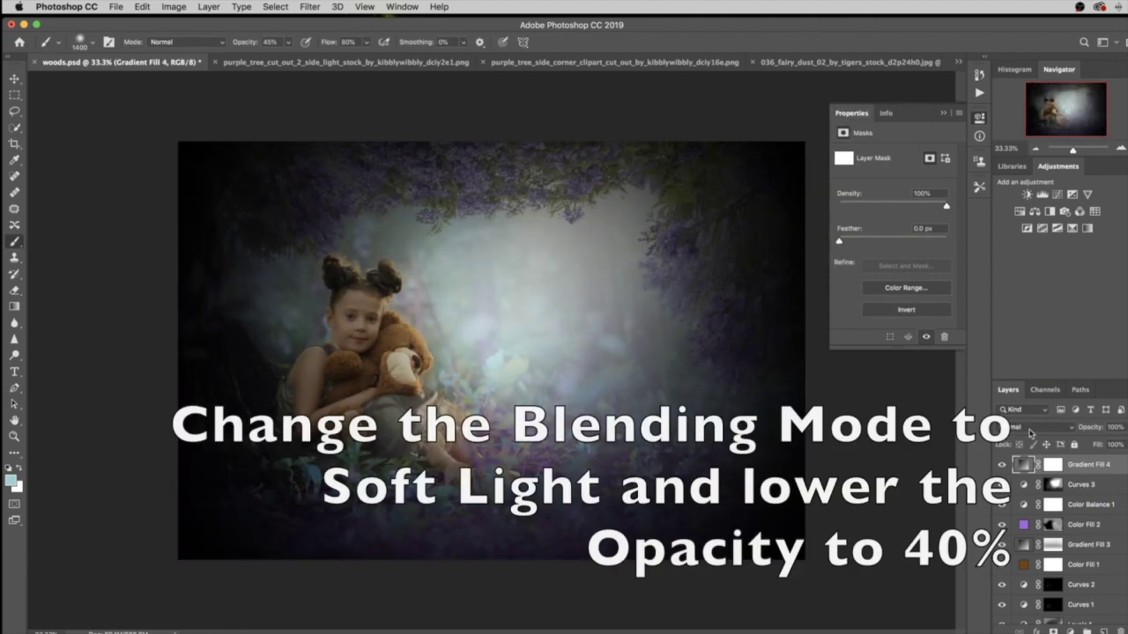
# - Blend the vignette layer in Soft Light at 40% opacity
pyautogui.click(1000, 428)
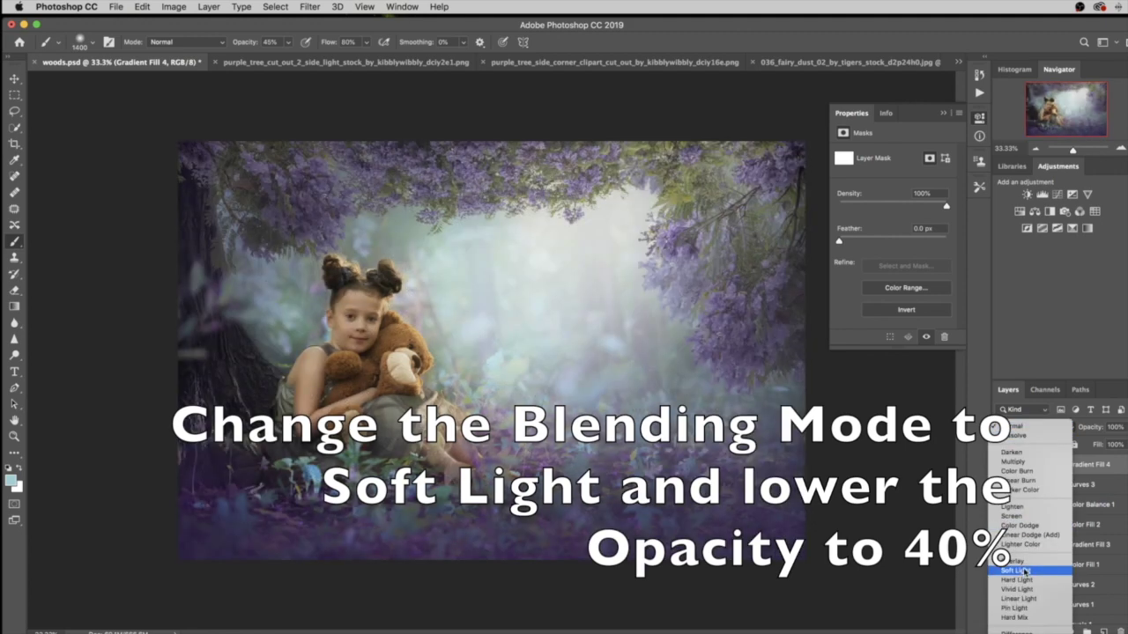
pyautogui.click(1015, 570)
pyautogui.moveTo(1093, 427); pyautogui.dragTo(1055, 432)
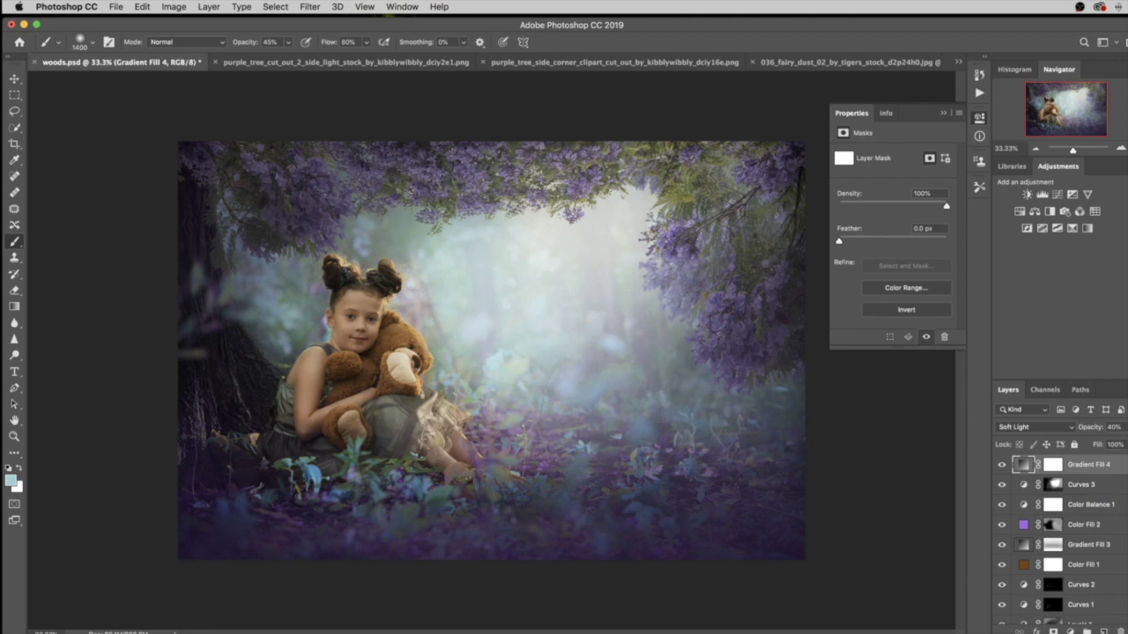
# - Move the fairy-dust image into the woods.psd composite as a new layer
pyautogui.click(808, 62)
pyautogui.click(14, 79)
pyautogui.moveTo(381, 313); pyautogui.dragTo(102, 63)
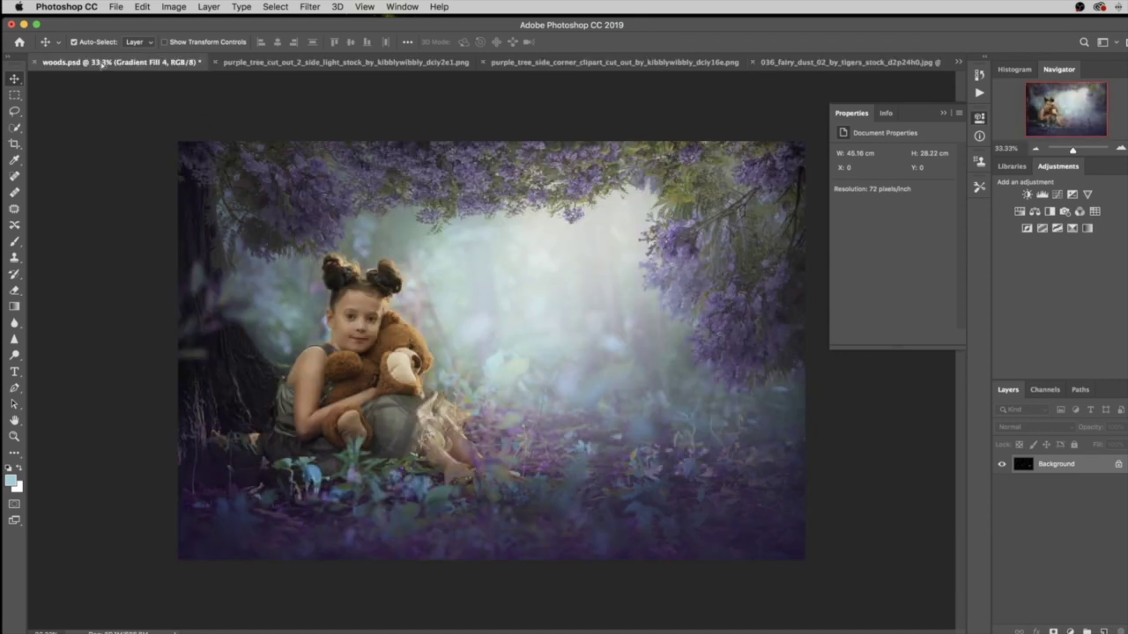
pyautogui.moveTo(314, 275); pyautogui.dragTo(264, 183)
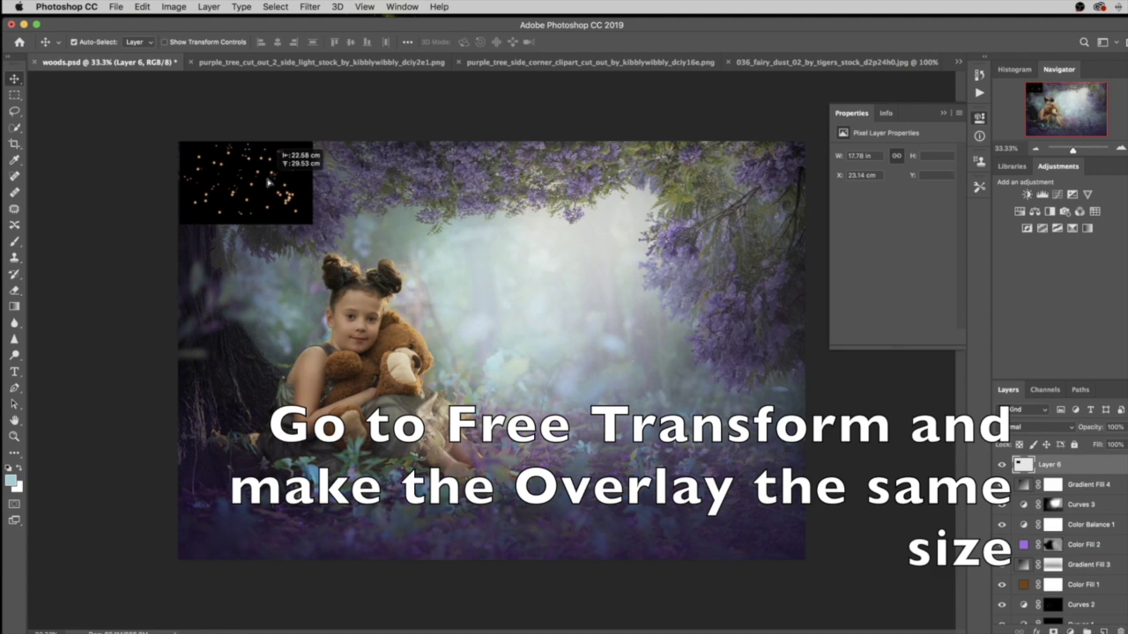
# - Free Transform the fairy-dust layer to cover the whole canvas
pyautogui.click(142, 7)
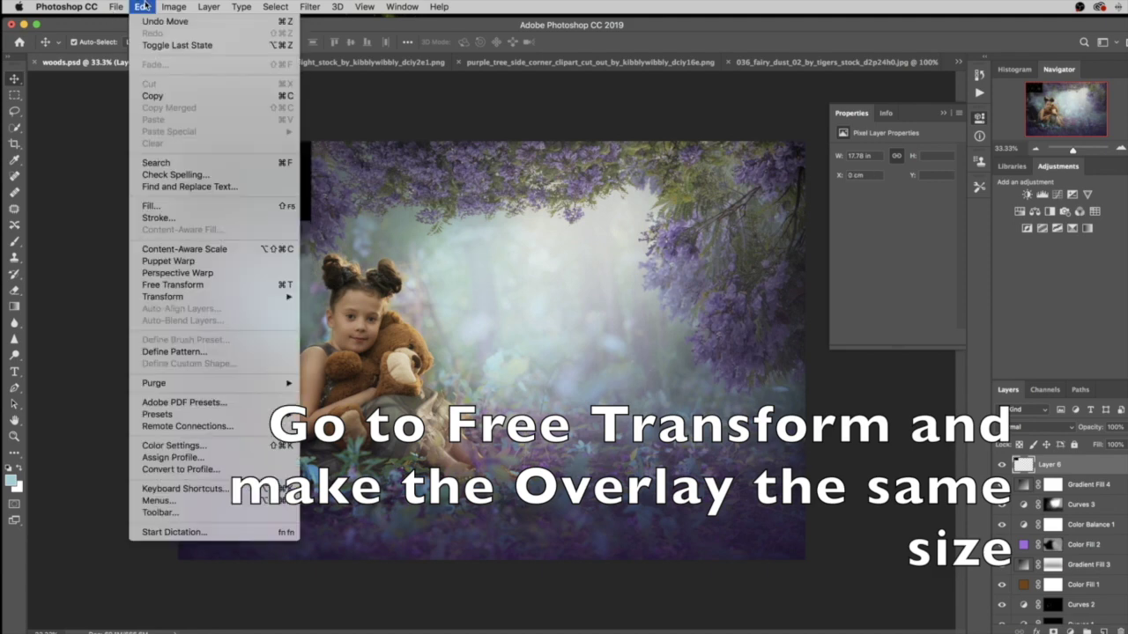
pyautogui.click(173, 284)
pyautogui.moveTo(312, 207); pyautogui.dragTo(879, 576)
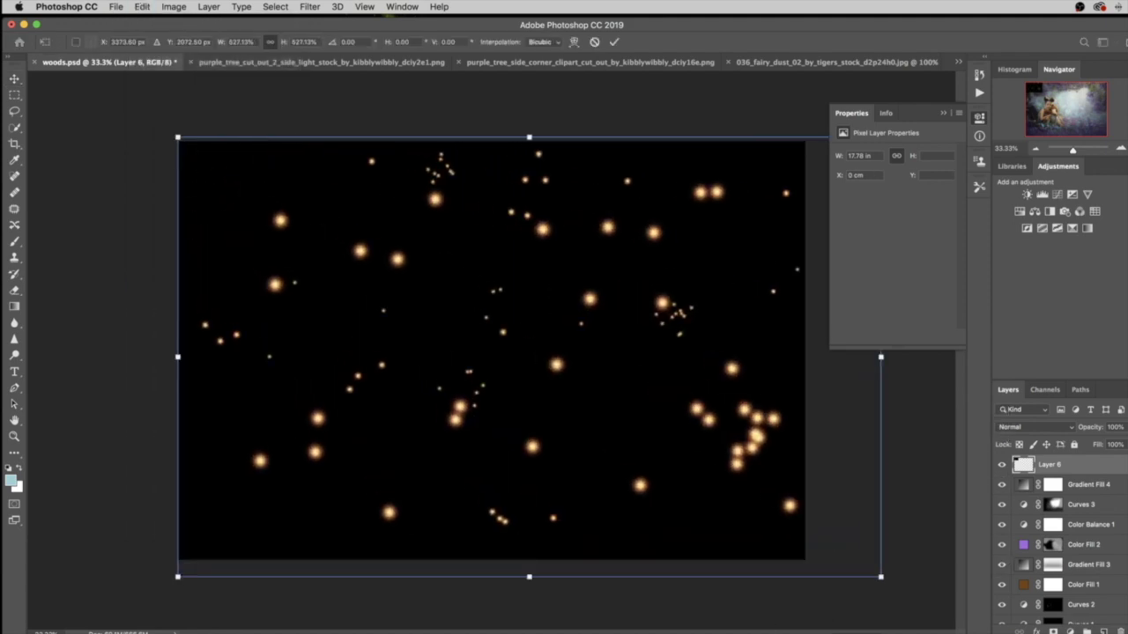
pyautogui.moveTo(629, 425); pyautogui.dragTo(592, 425)
pyautogui.press('Return')
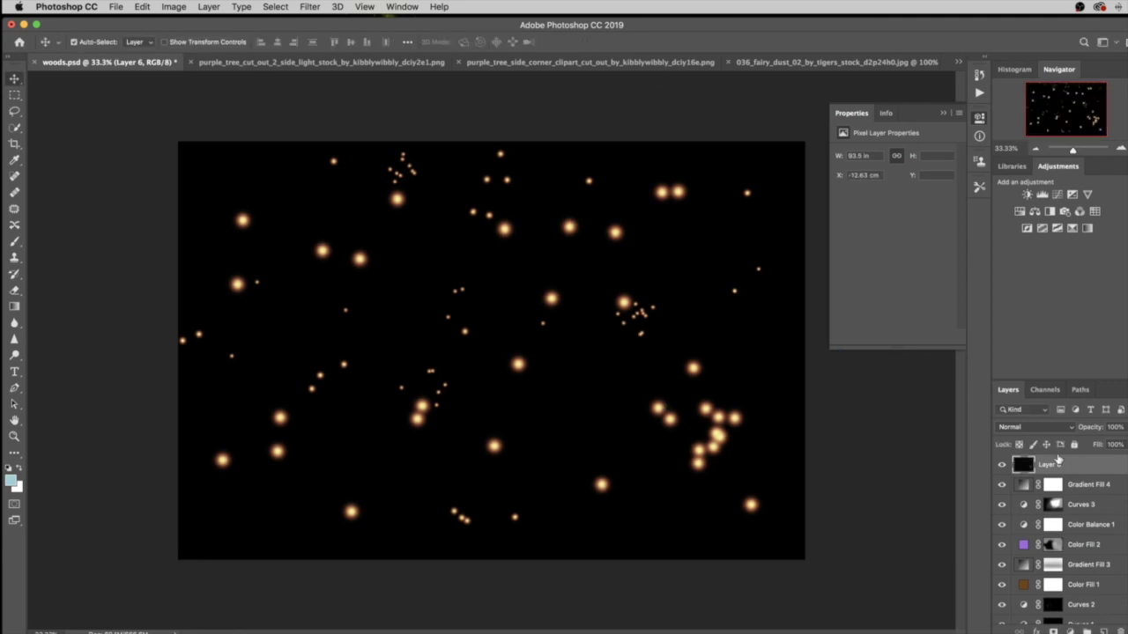
# - Blend the dust in Screen at 45%, mask glow near the girl, and add an Exposure adjustment
pyautogui.click(1035, 427)
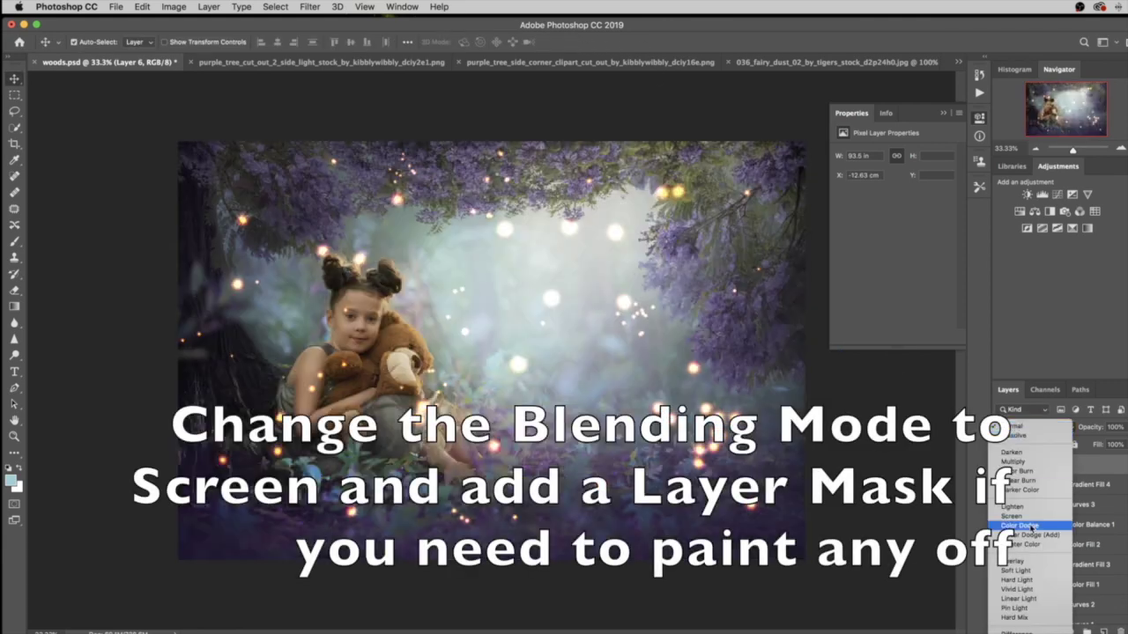
pyautogui.click(1029, 516)
pyautogui.moveTo(1102, 428); pyautogui.dragTo(1057, 429)
pyautogui.click(1041, 631)
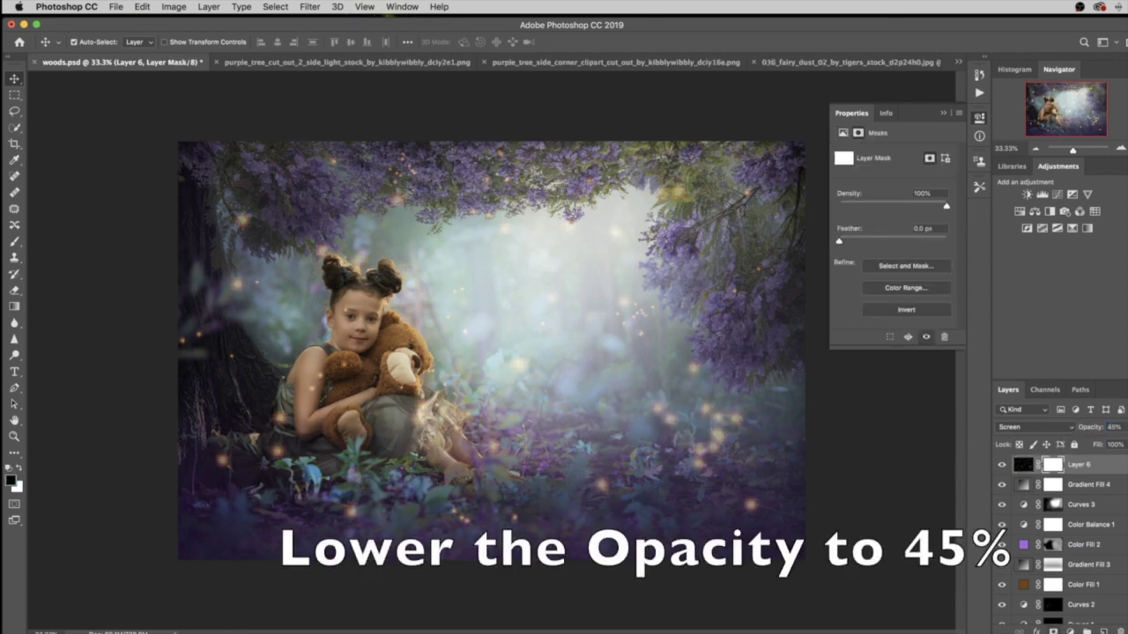
pyautogui.press('b')
pyautogui.click(449, 287)
pyautogui.moveTo(449, 287); pyautogui.dragTo(387, 401)
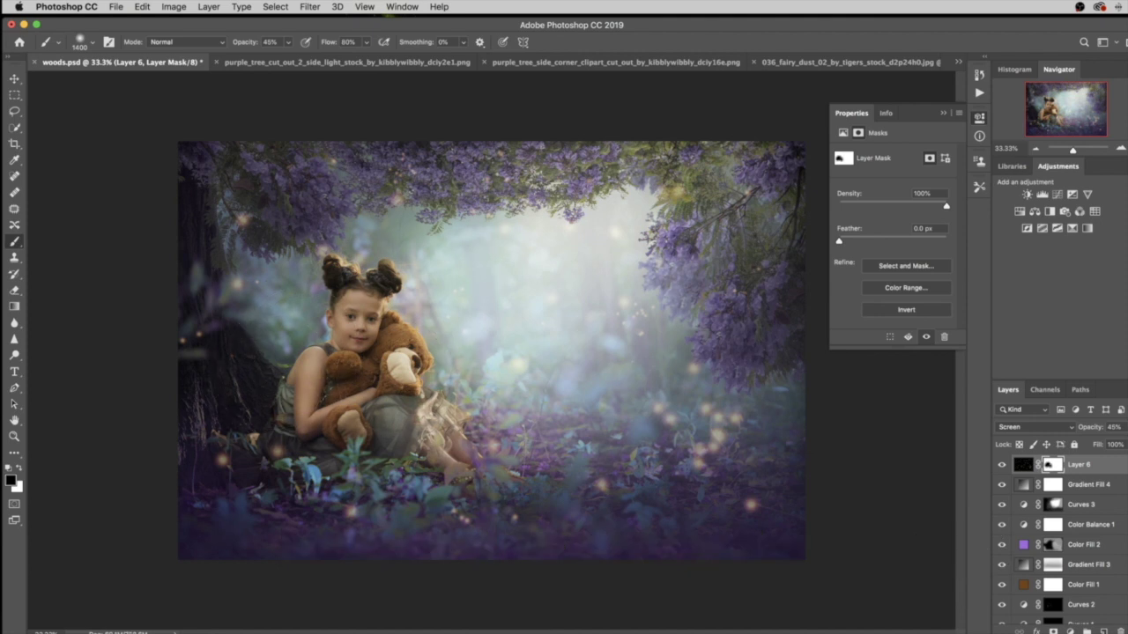
pyautogui.click(1075, 629)
pyautogui.click(1093, 492)
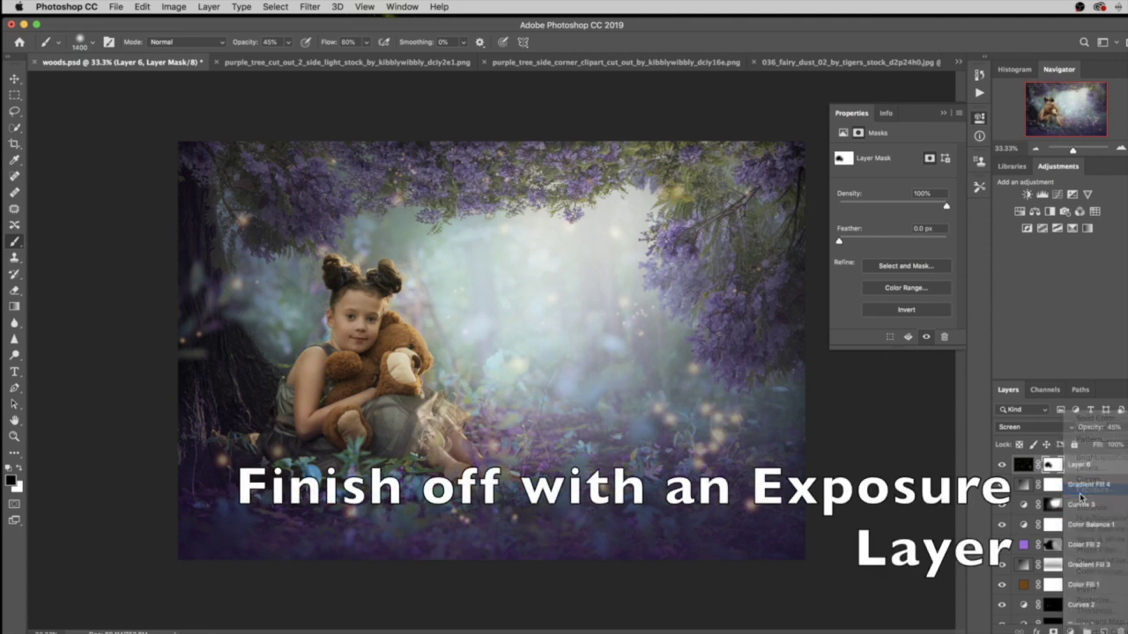
# - Set Exposure to +0.16 and Offset to +0.0116, keeping gamma at 1.00
pyautogui.moveTo(897, 187); pyautogui.dragTo(893, 187)
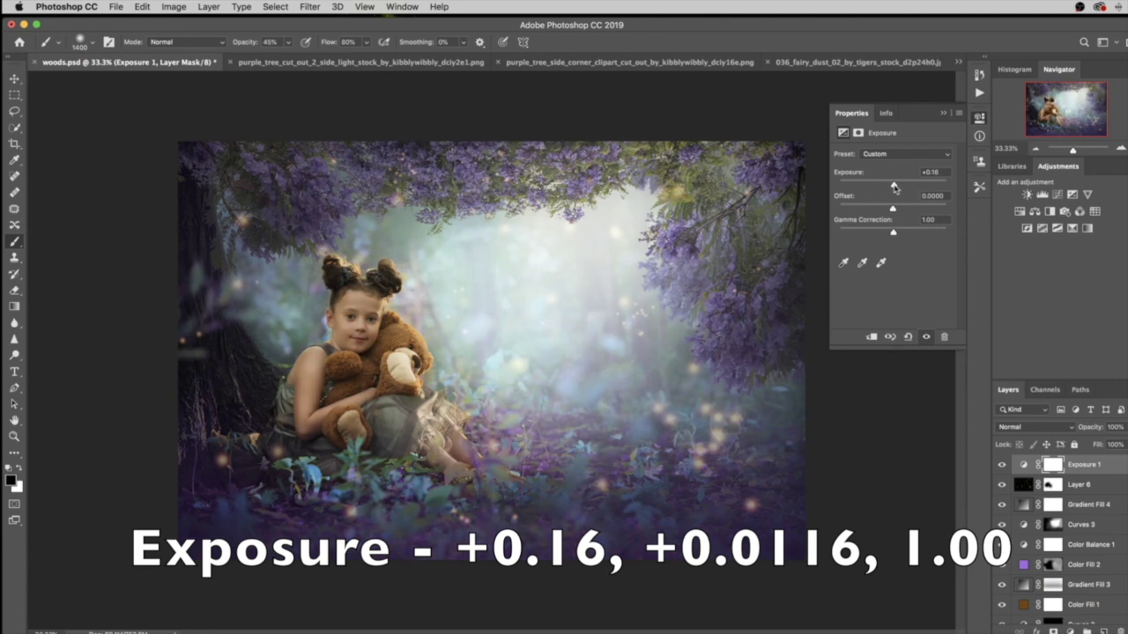
pyautogui.moveTo(893, 212); pyautogui.dragTo(894, 212)
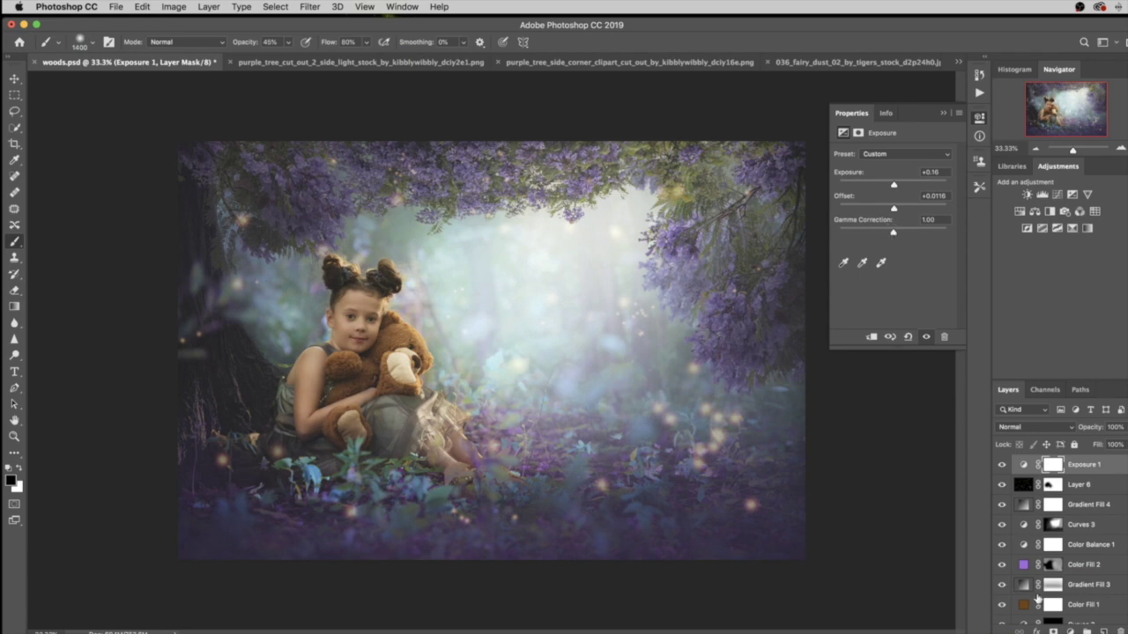
pyautogui.scroll(-5, 1036, 598)
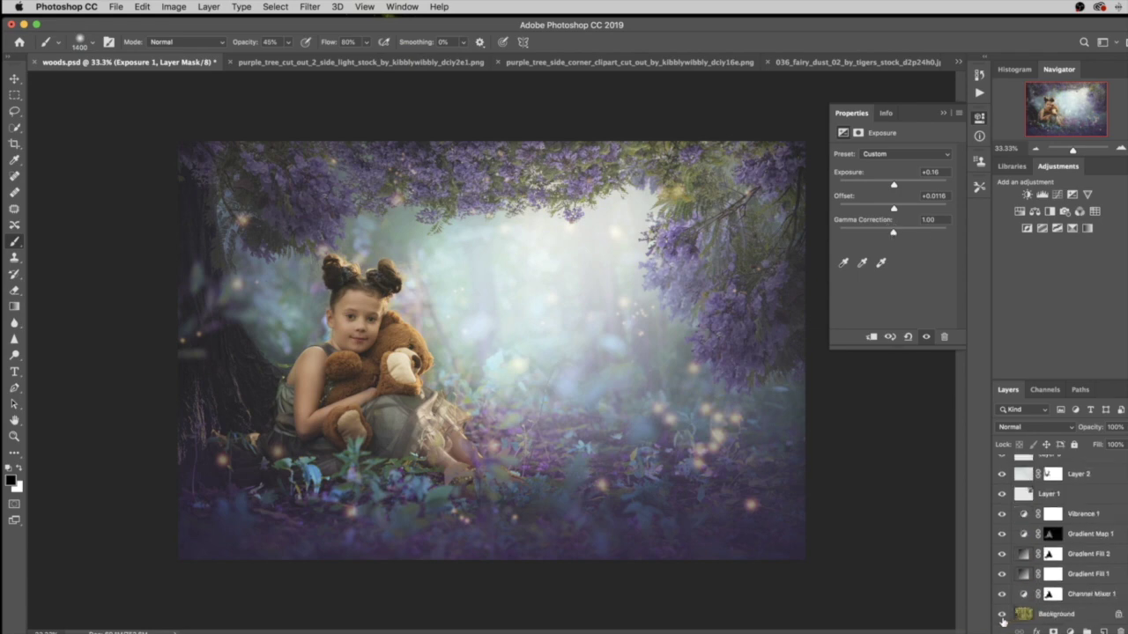
pyautogui.keyDown('alt'); pyautogui.click(1002, 617); pyautogui.keyUp('alt')
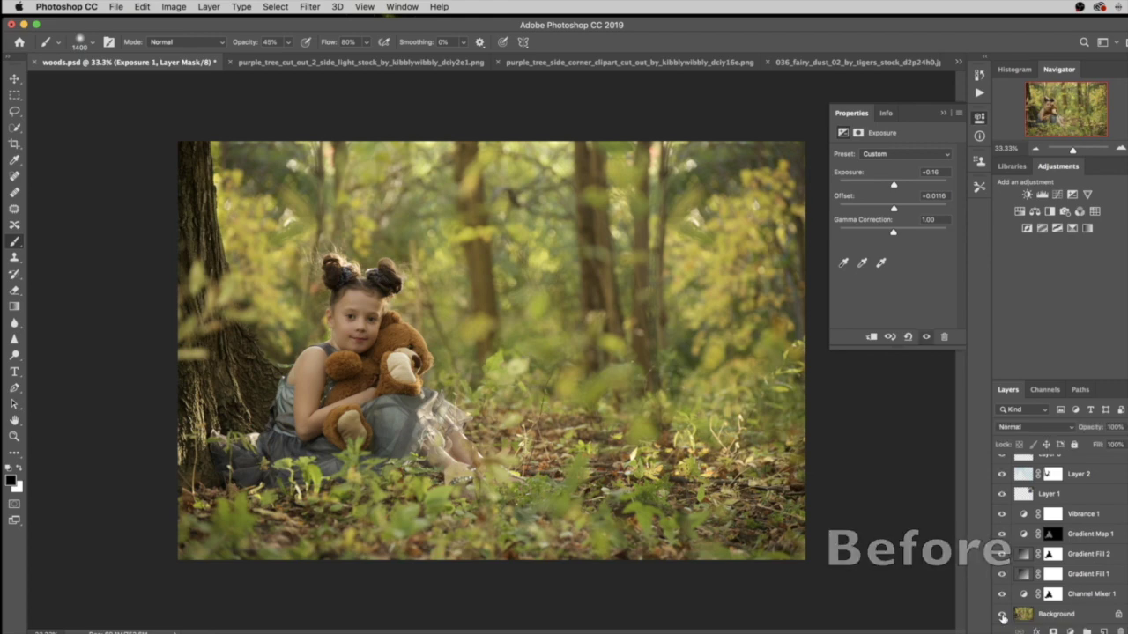
pyautogui.keyDown('alt'); pyautogui.click(1002, 616); pyautogui.keyUp('alt')
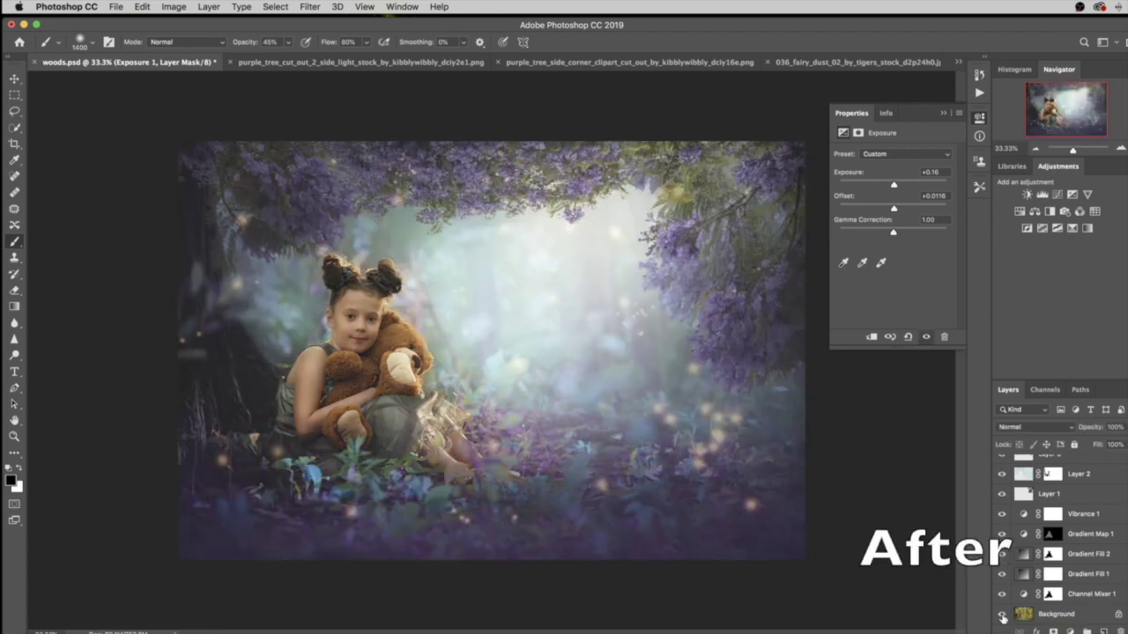